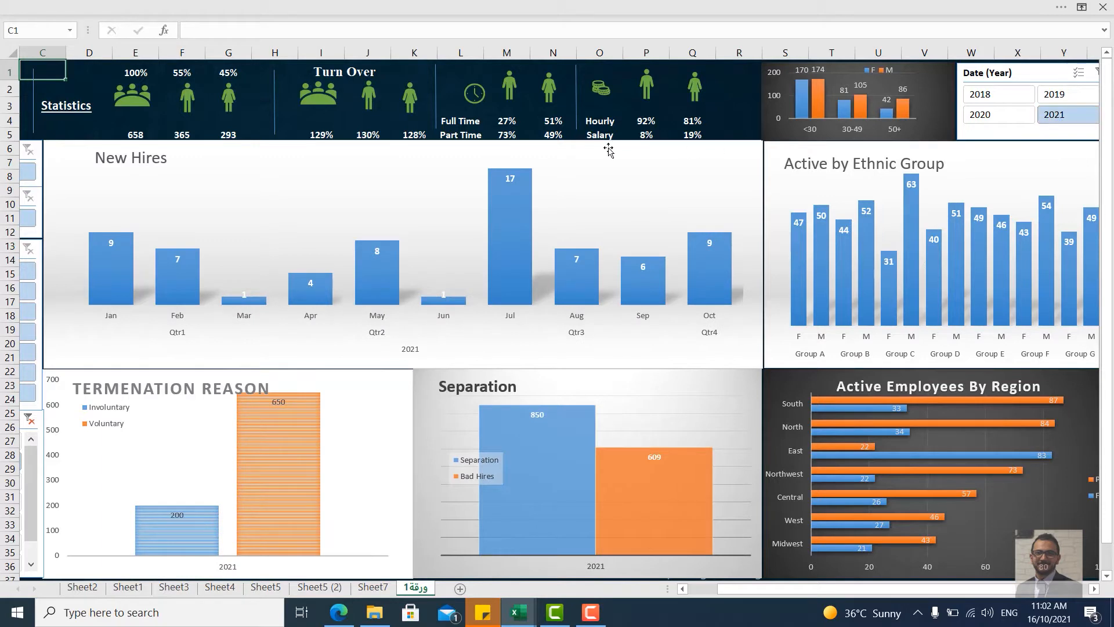
# Step: Filter the HR dashboard by the North region, switch it to West, and restrict it to ethnicity Group D and gender M
pyautogui.moveTo(724, 588); pyautogui.dragTo(690, 597)
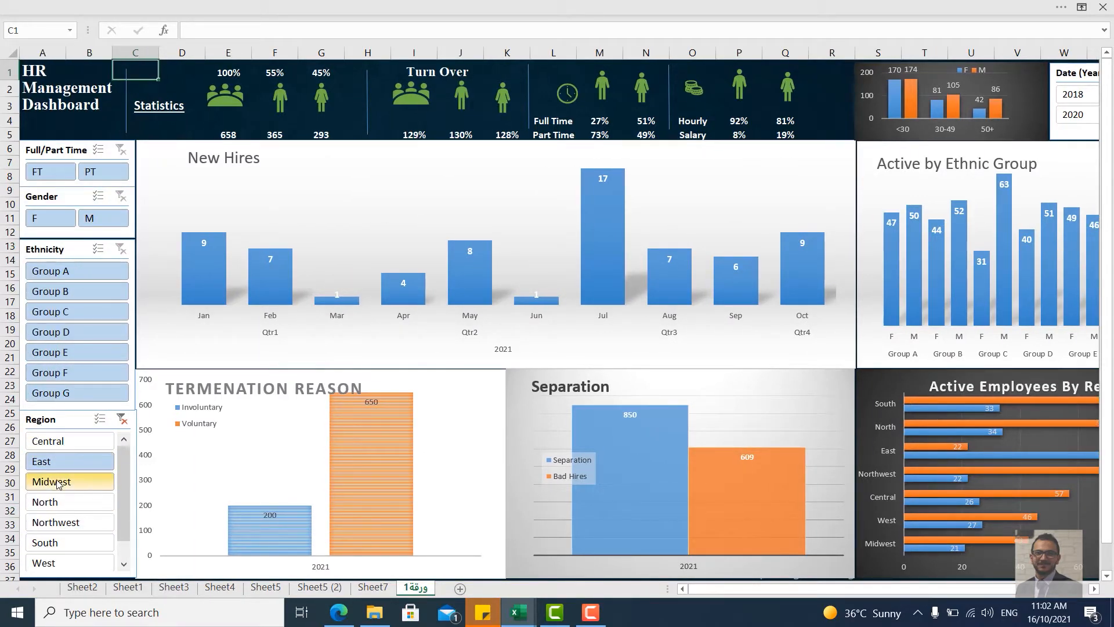
pyautogui.click(69, 505)
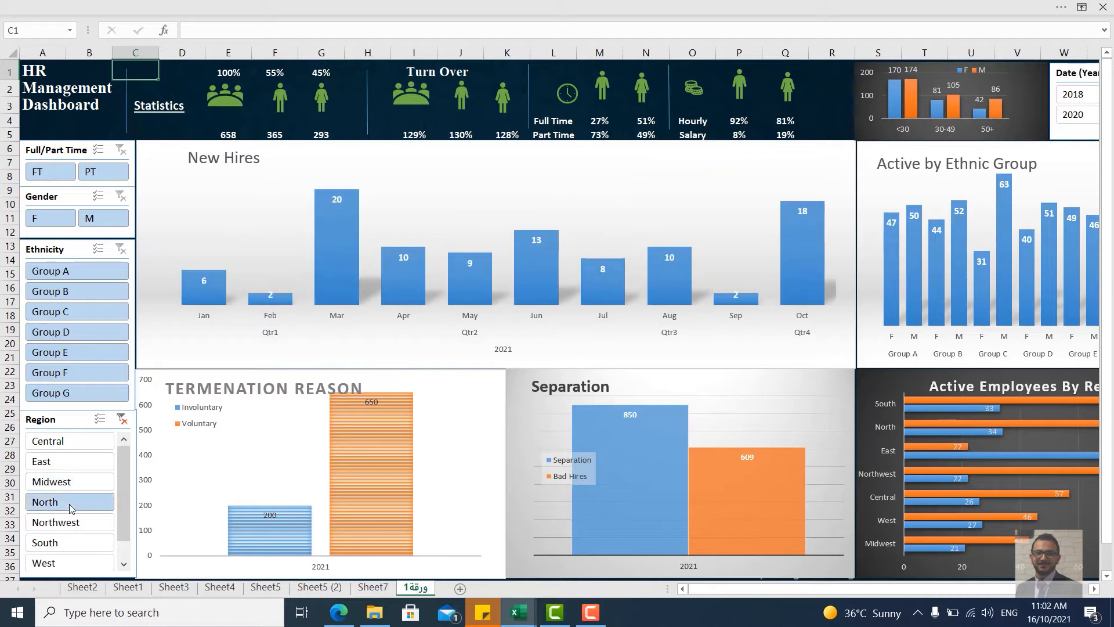
pyautogui.click(67, 563)
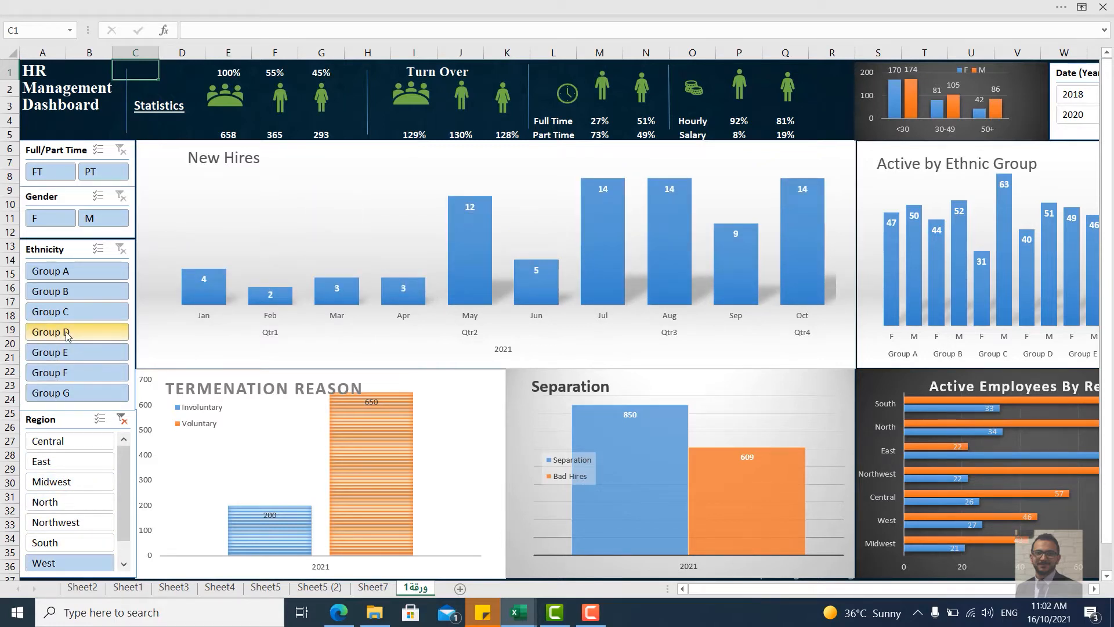
pyautogui.click(67, 335)
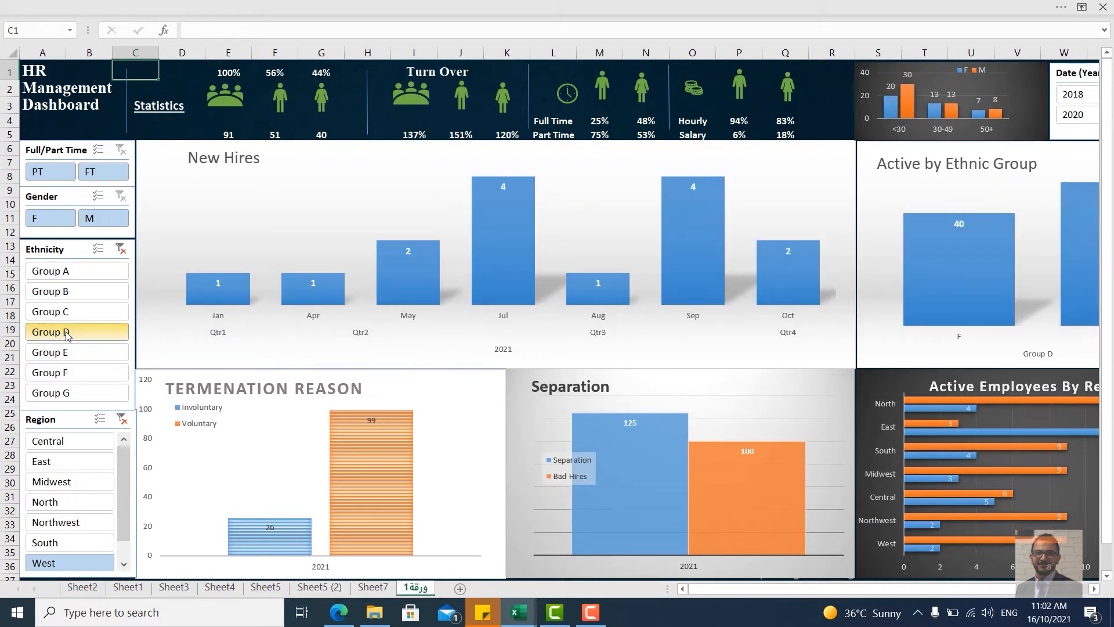
pyautogui.click(94, 219)
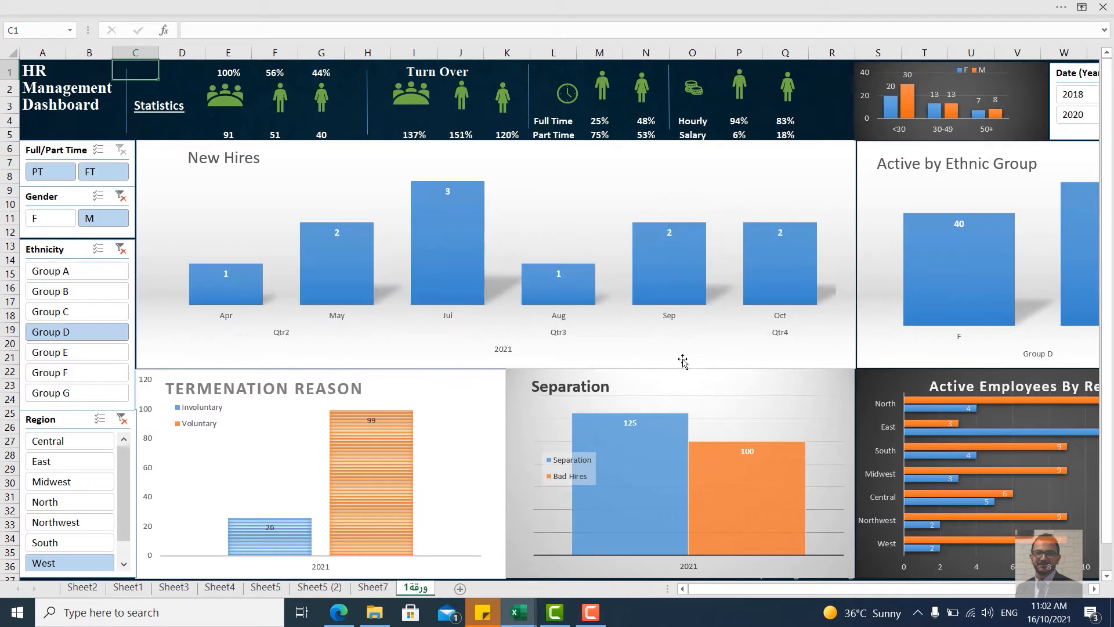
pyautogui.moveTo(788, 590); pyautogui.dragTo(759, 590)
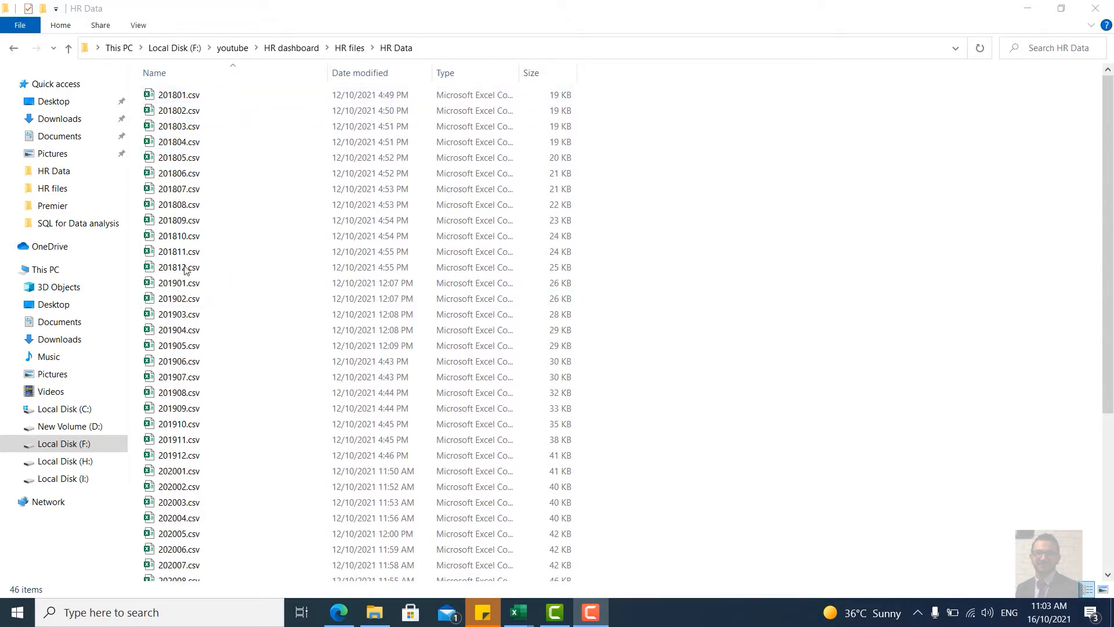
# Step: In File Explorer, look through the HR Data folder and open 201804.csv in a maximized Excel window without the licence notice
pyautogui.scroll(-2, 177, 448)
pyautogui.scroll(-3, 170, 468)
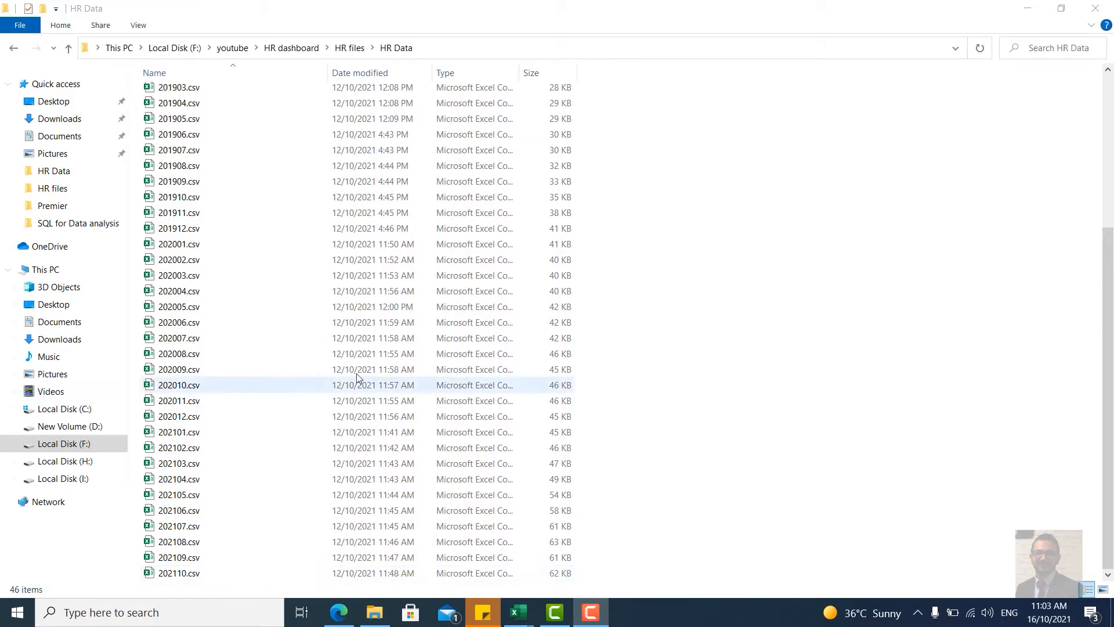
pyautogui.scroll(5, 363, 374)
pyautogui.doubleClick(185, 142)
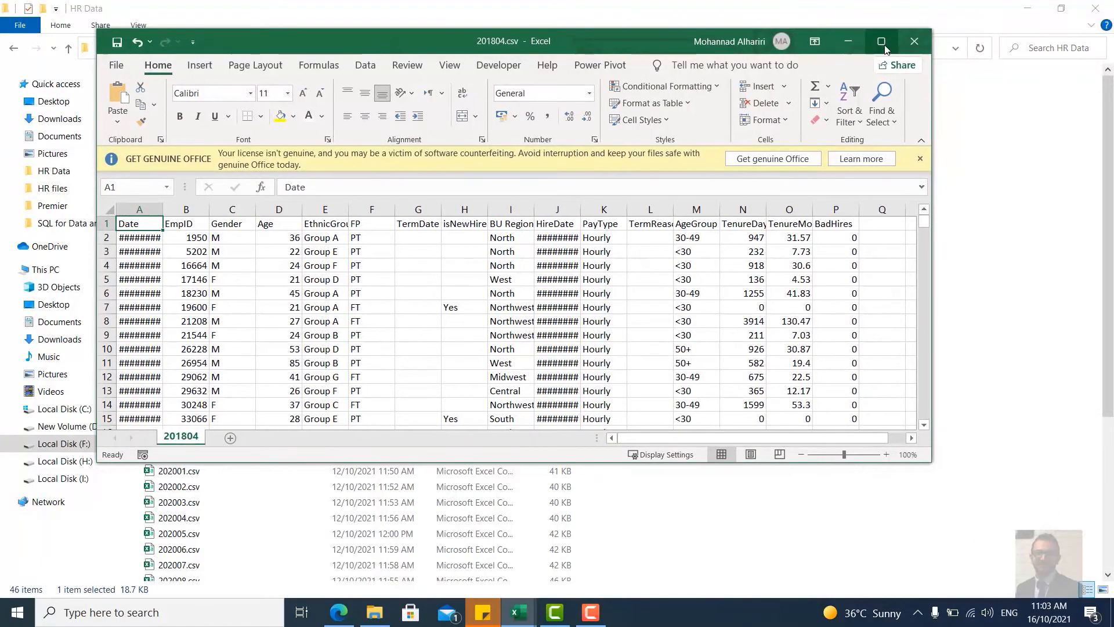
pyautogui.click(883, 44)
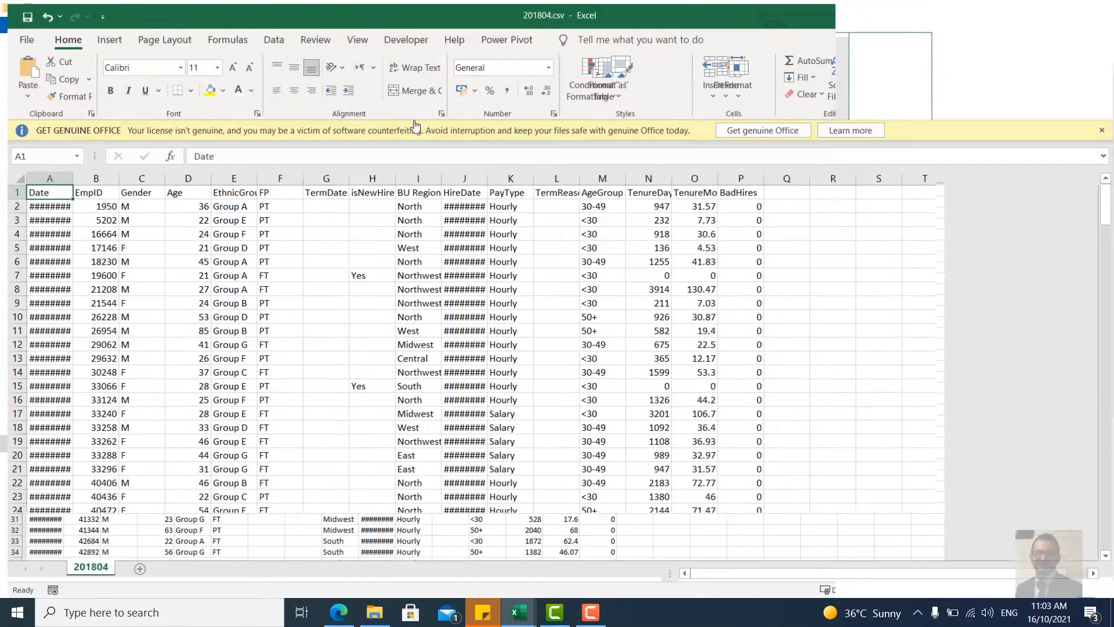
pyautogui.click(1102, 127)
# Step: Widen the Date, EthnicGroup and isNewHire columns to fit their contents and select the first Yes entry under isNewHire
pyautogui.doubleClick(65, 154)
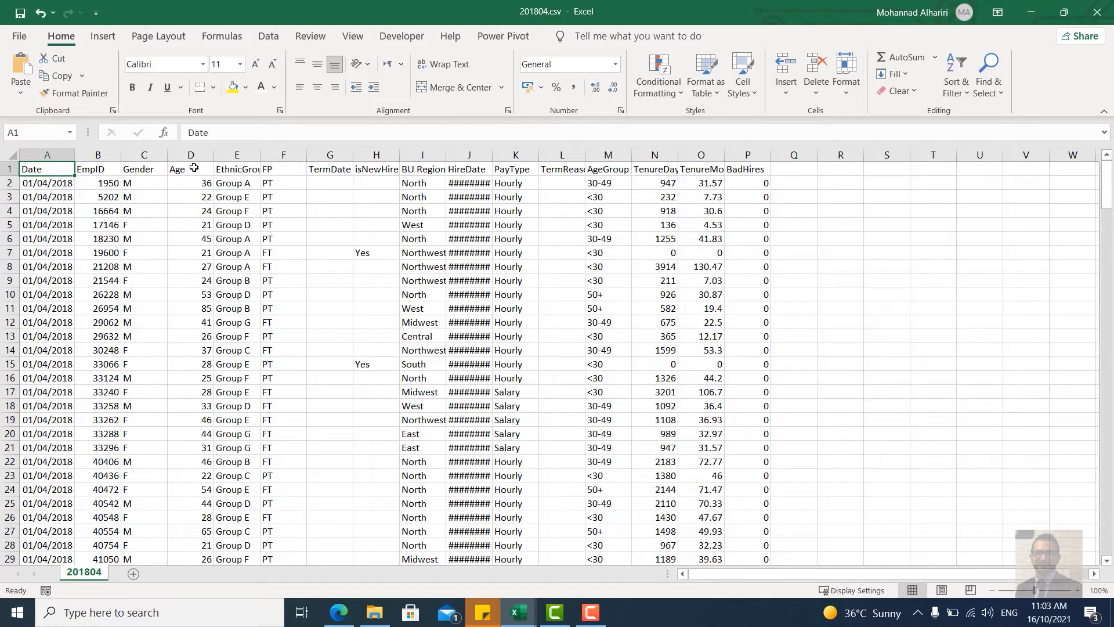
pyautogui.moveTo(262, 149); pyautogui.dragTo(261, 148)
pyautogui.doubleClick(262, 148)
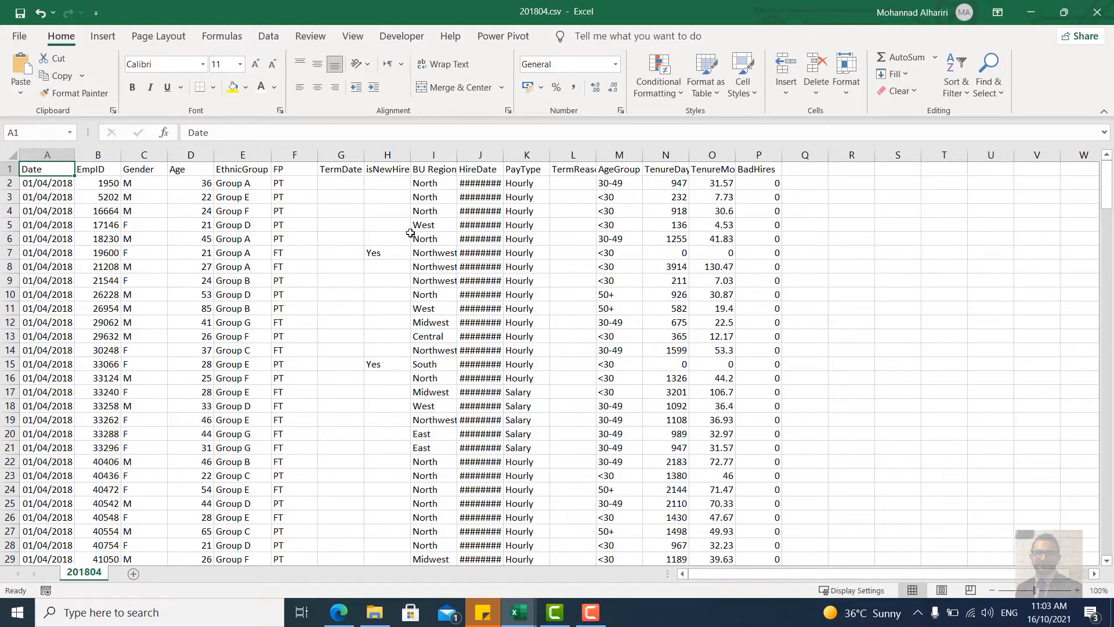
pyautogui.moveTo(410, 157); pyautogui.dragTo(415, 157)
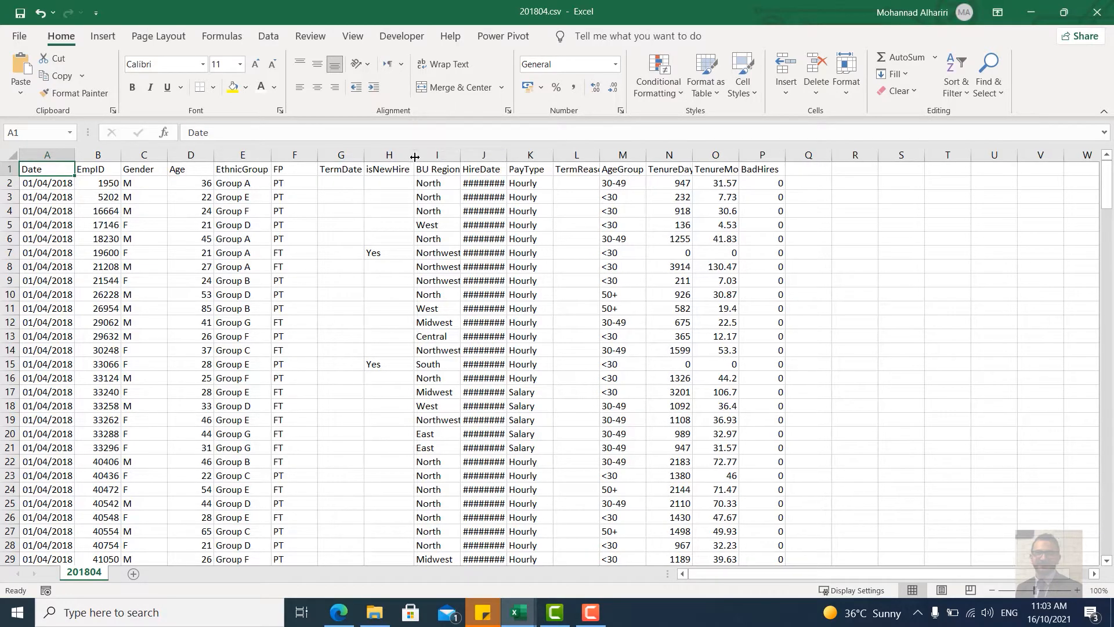
pyautogui.click(387, 253)
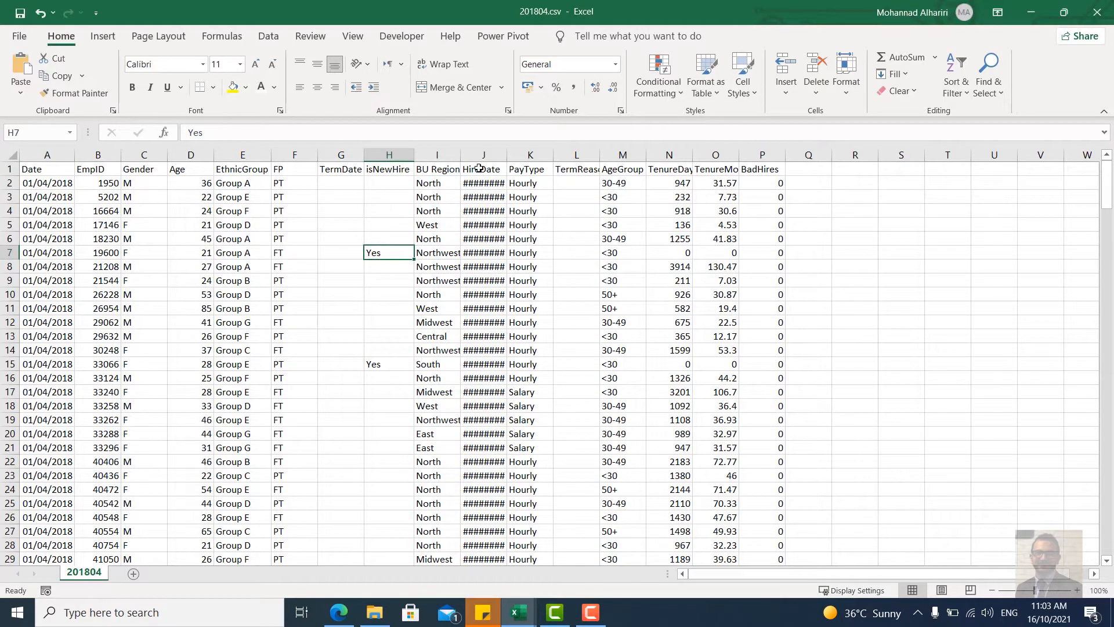
# Step: Autofit the widths of the HireDate, TermReason, TenureDays and TenureMonths columns
pyautogui.doubleClick(507, 155)
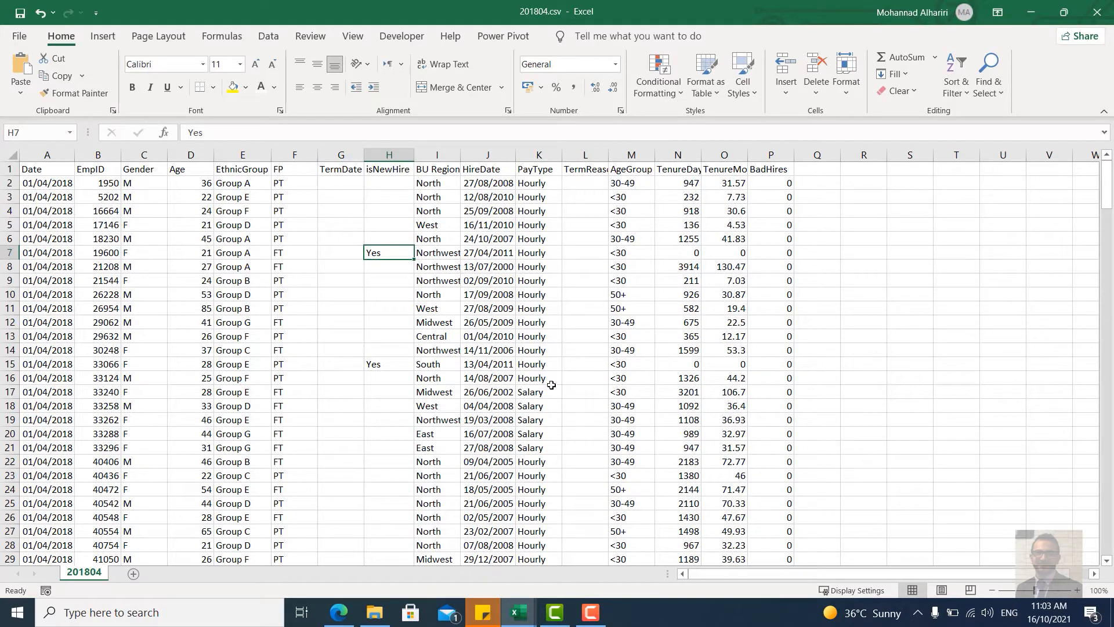
pyautogui.doubleClick(609, 159)
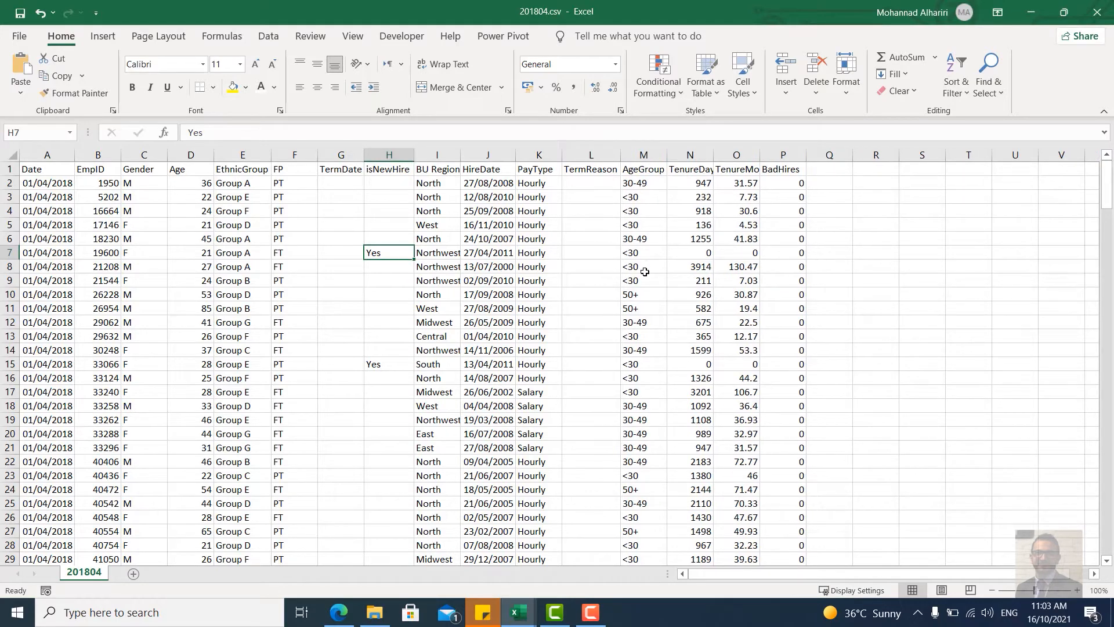
pyautogui.scroll(-7, 620, 296)
pyautogui.scroll(7, 619, 296)
pyautogui.doubleClick(716, 155)
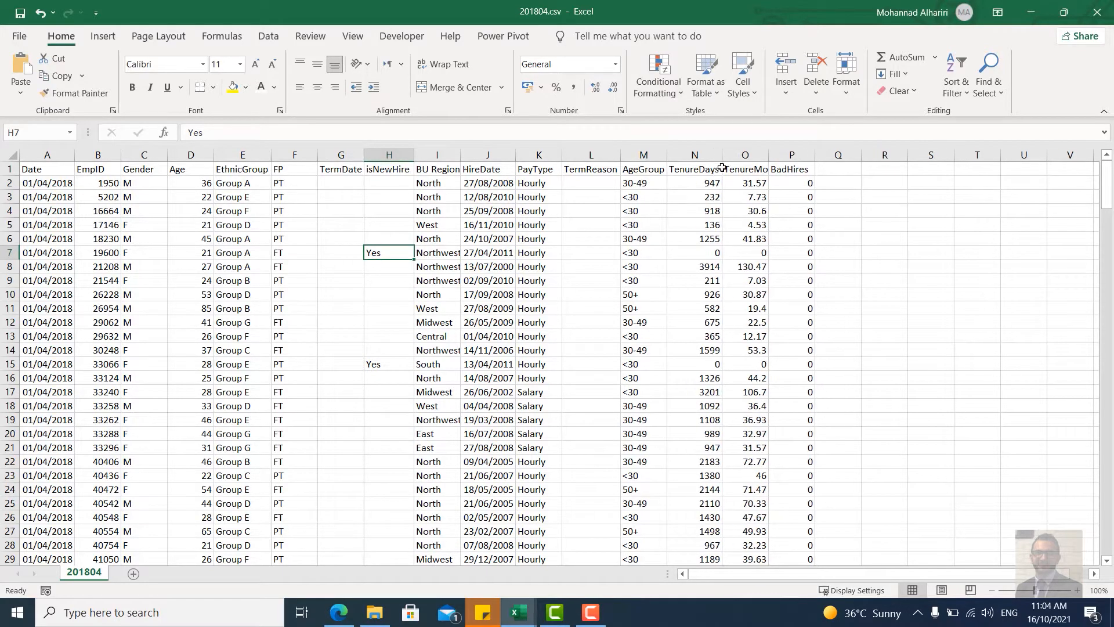
pyautogui.doubleClick(768, 155)
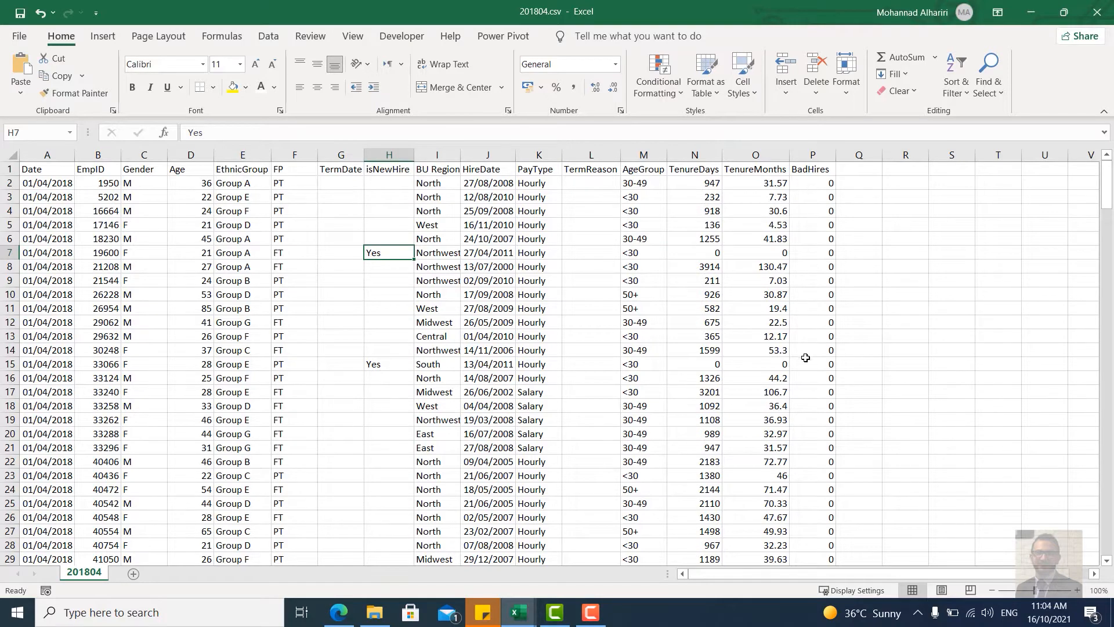
# Step: Examine the employee records in the 201804 sheet, including the BadHires column
pyautogui.scroll(-5, 806, 357)
pyautogui.scroll(4, 807, 357)
pyautogui.scroll(-3, 832, 226)
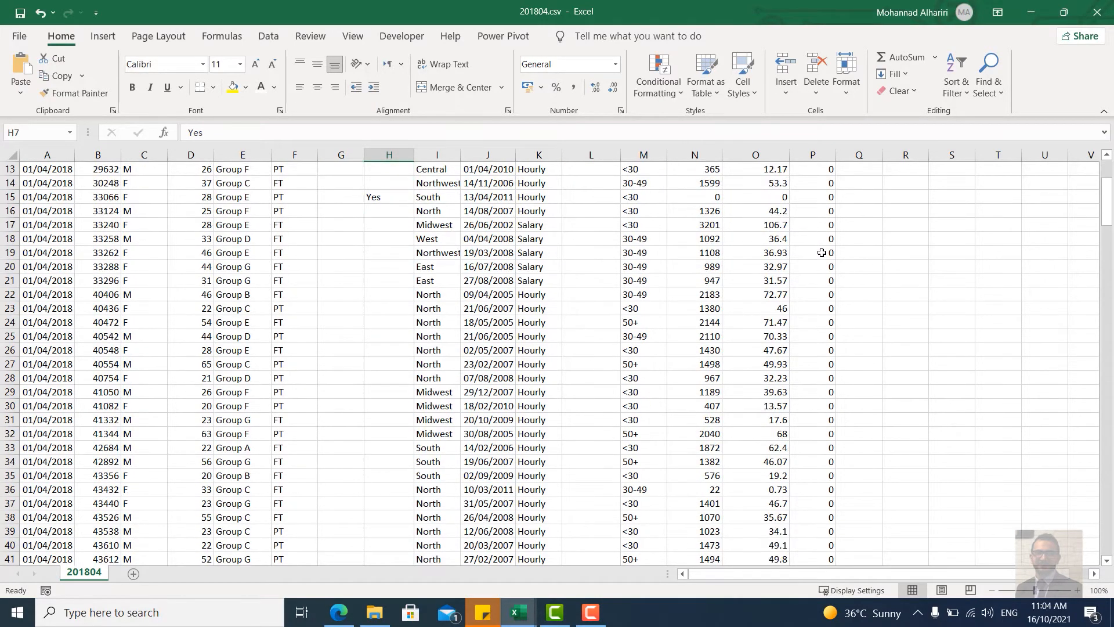
pyautogui.scroll(4, 827, 209)
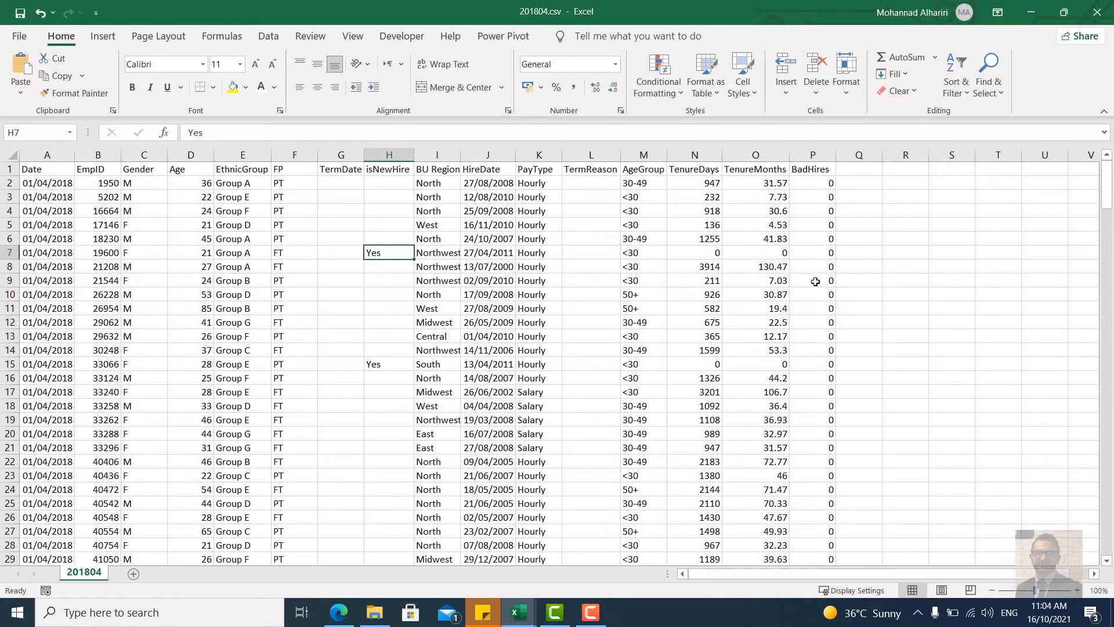
pyautogui.scroll(-12, 431, 383)
pyautogui.scroll(-6, 431, 385)
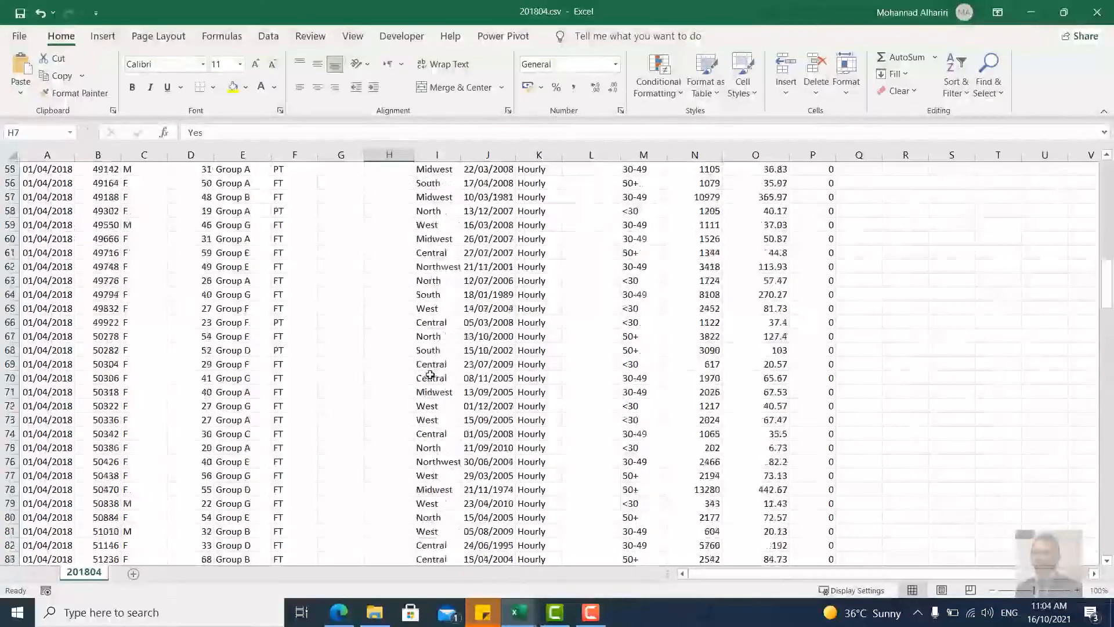
# Step: Return to the HR Data folder in File Explorer and review its list of monthly CSV files
pyautogui.click(1030, 13)
pyautogui.scroll(-5, 198, 491)
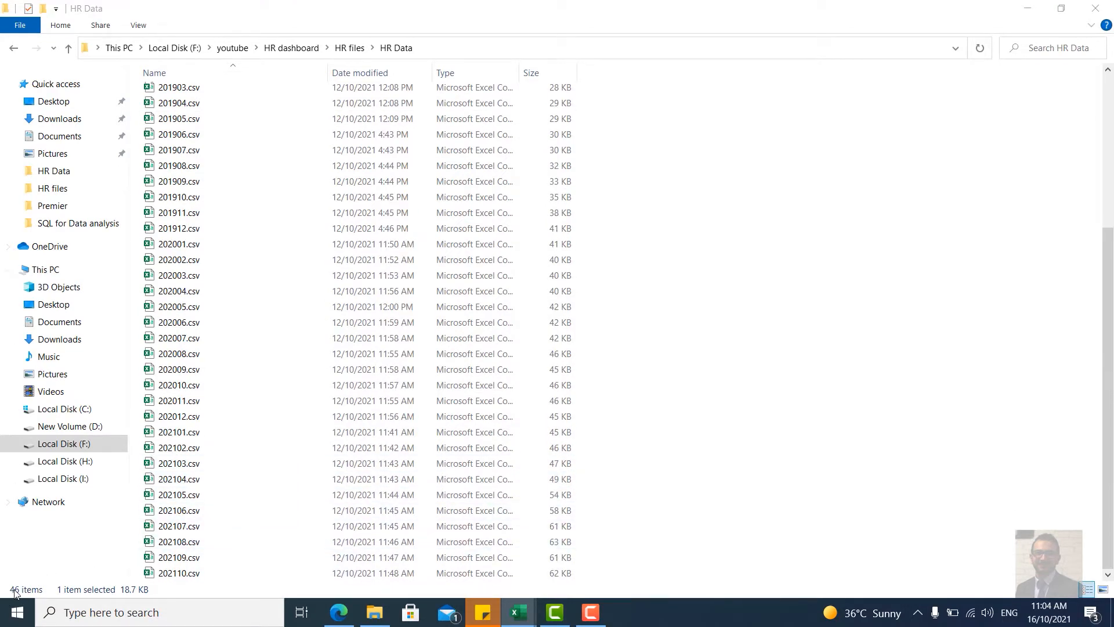
pyautogui.scroll(4, 673, 456)
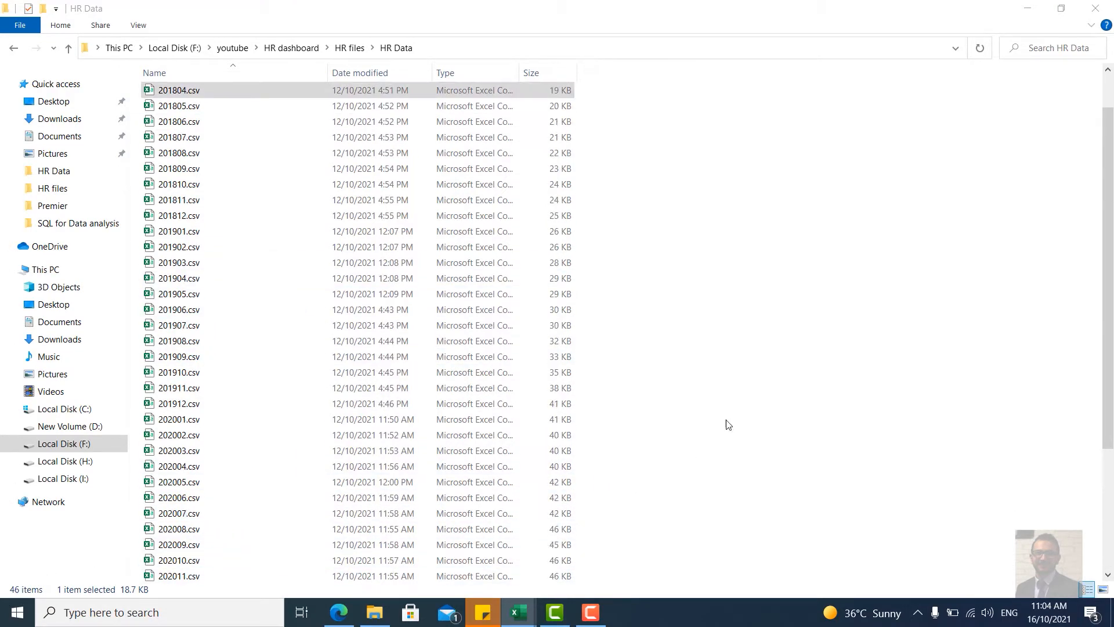
# Step: Switch to the HR Management Dashboard.xlsx workbook in Excel and start a data import from a folder
pyautogui.click(1027, 8)
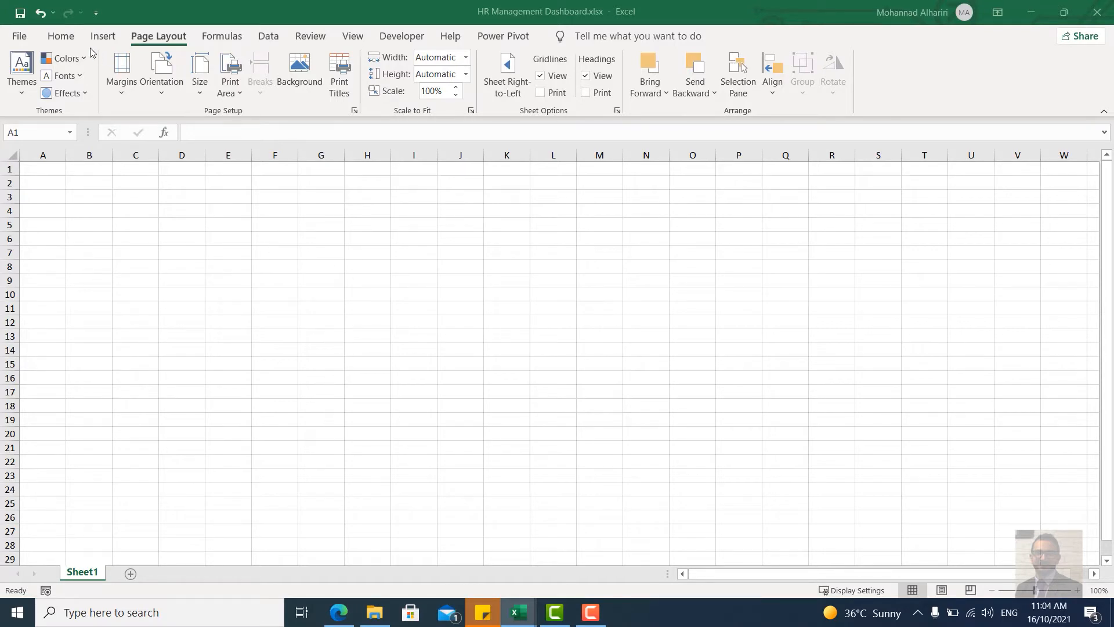
pyautogui.click(65, 38)
pyautogui.click(266, 38)
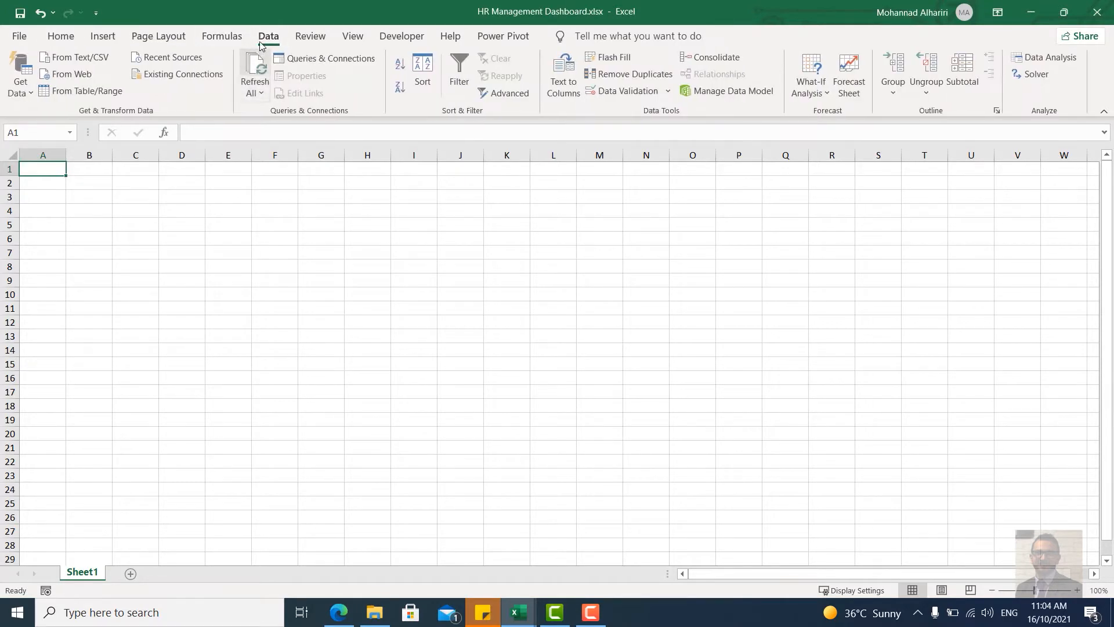
pyautogui.click(26, 97)
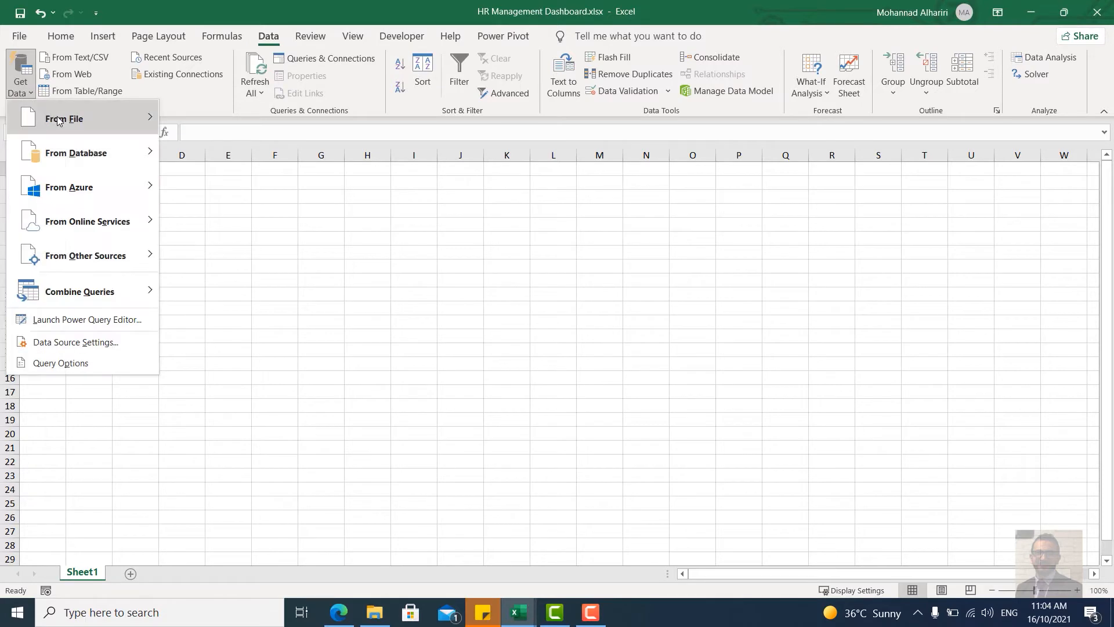
pyautogui.moveTo(74, 156)
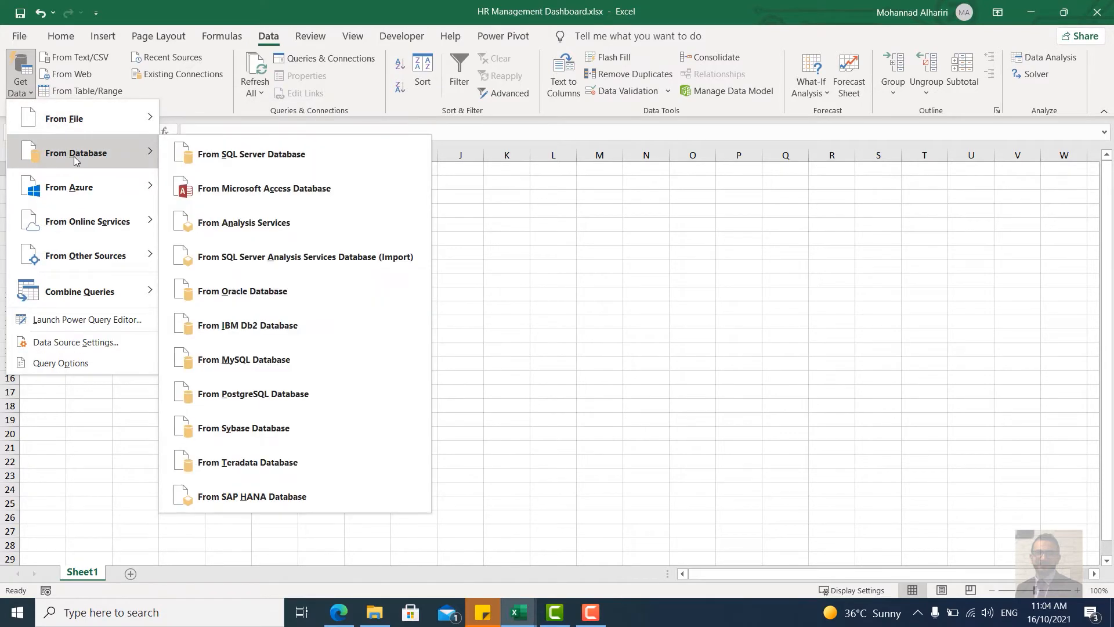
pyautogui.moveTo(79, 122)
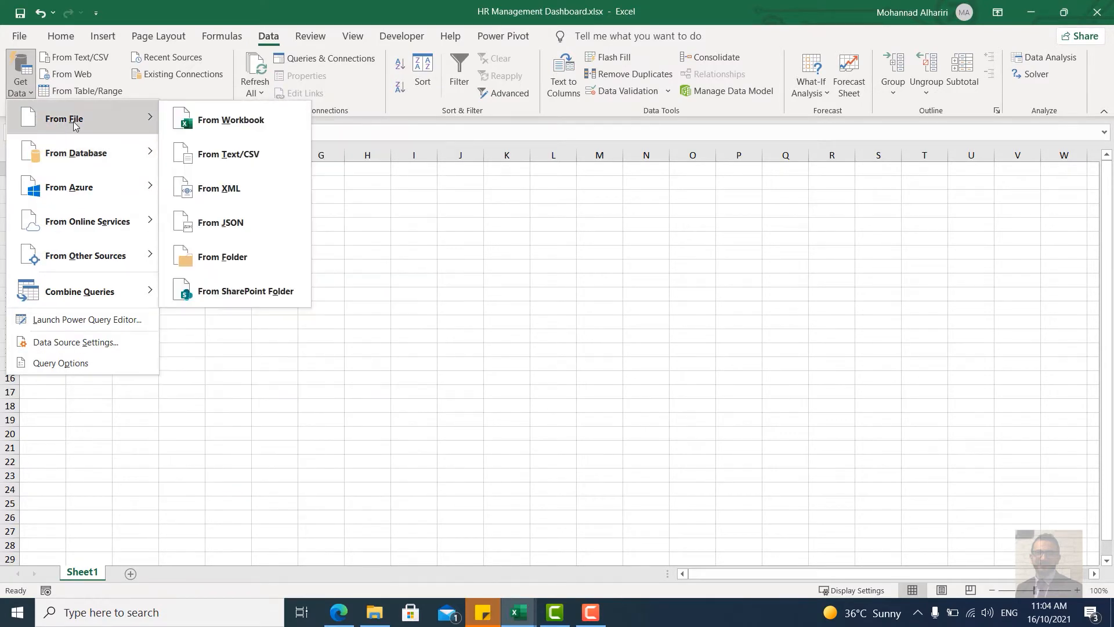
pyautogui.click(222, 258)
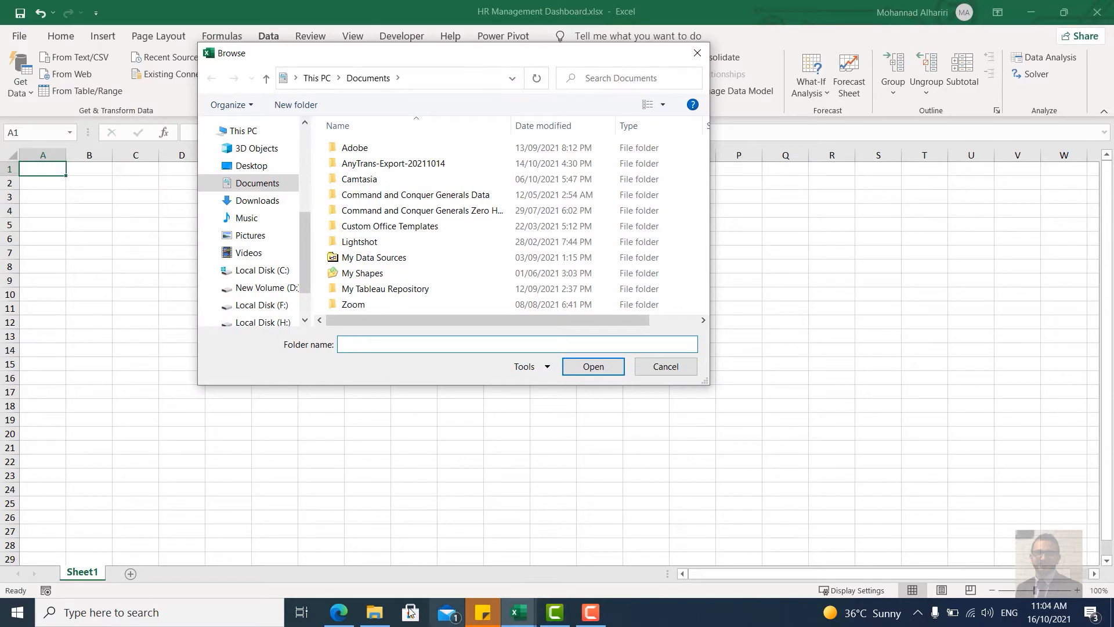
# Step: Copy the HR Data folder's path from File Explorer and return to the workbook's folder selection
pyautogui.click(375, 612)
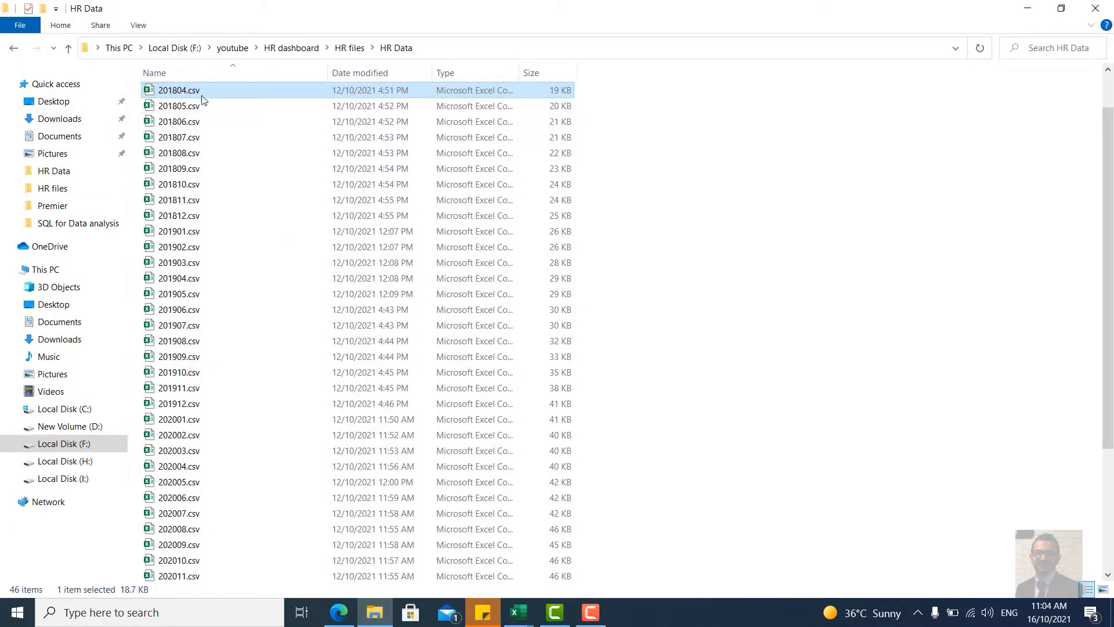
pyautogui.click(440, 49)
pyautogui.hotkey('ctrl', 'c')
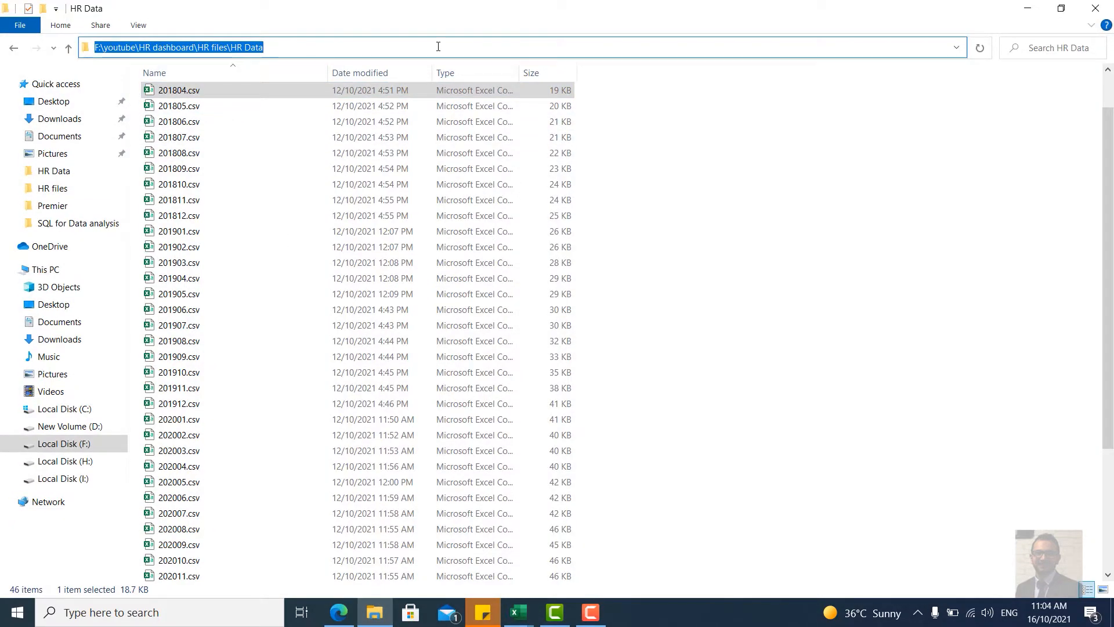
pyautogui.click(1027, 10)
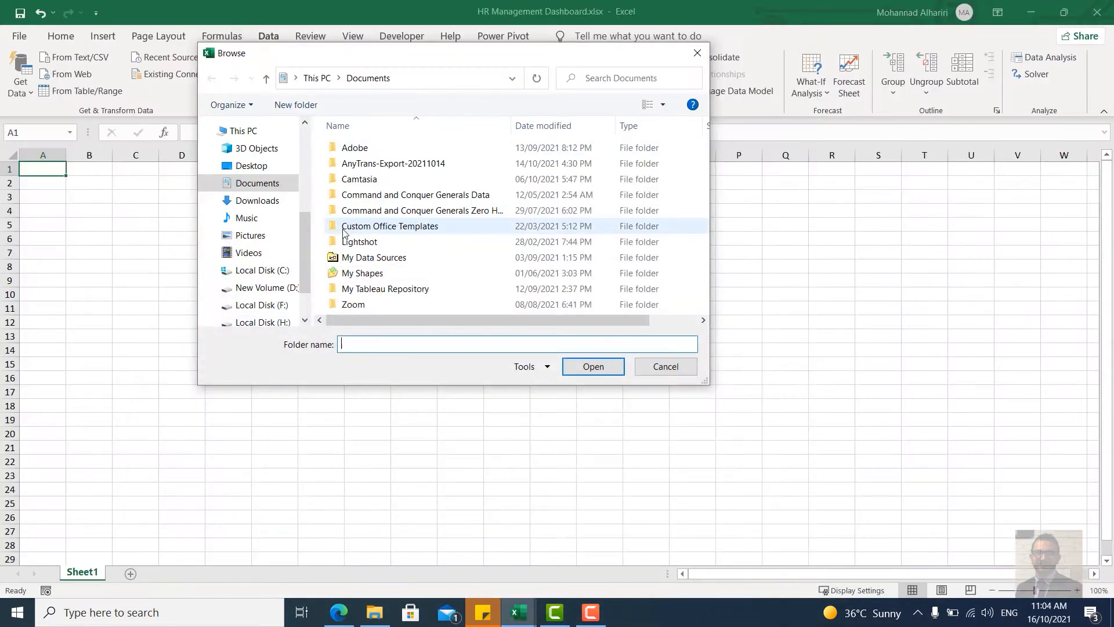
# Step: Go to the copied folder path, choose the HR Data folder as the import source, and load its file preview
pyautogui.click(447, 86)
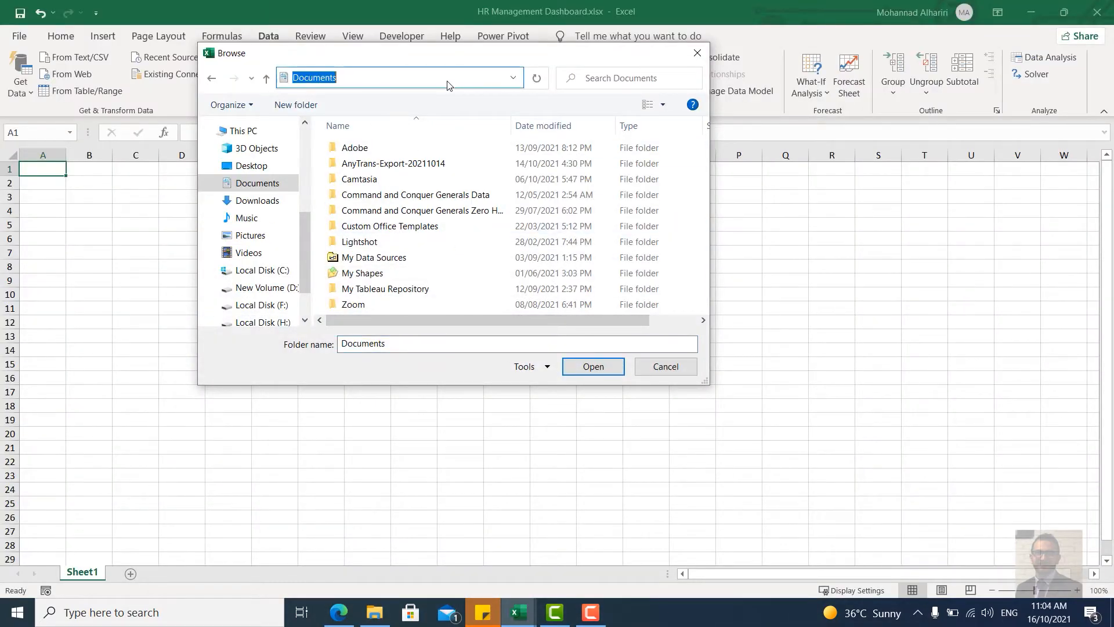
pyautogui.hotkey('ctrl', 'v')
pyautogui.press('Return')
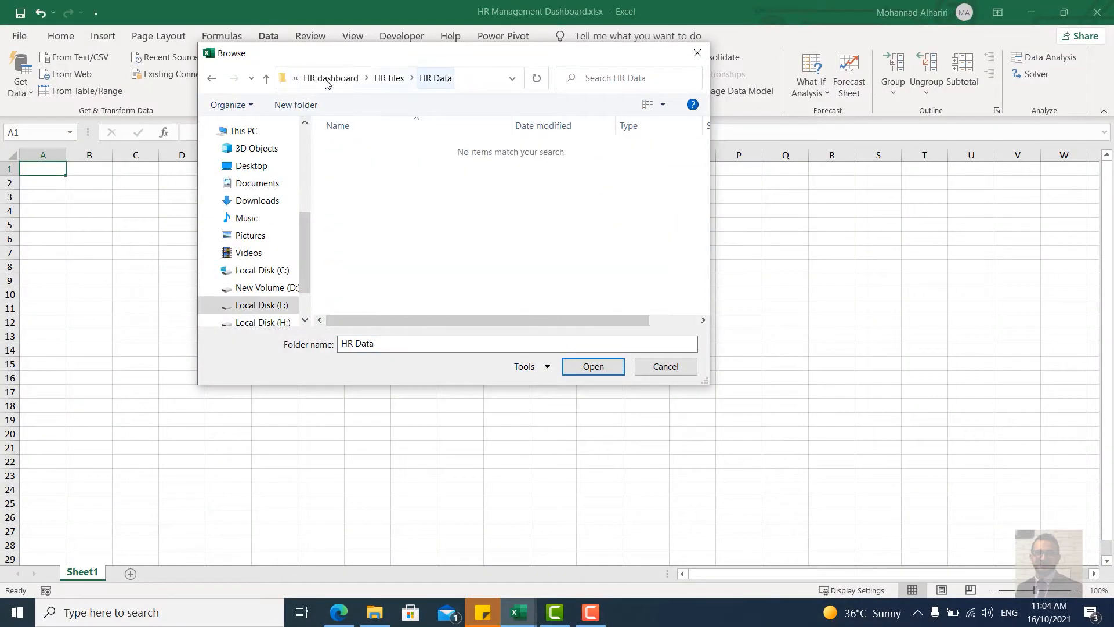
pyautogui.click(266, 79)
pyautogui.click(344, 150)
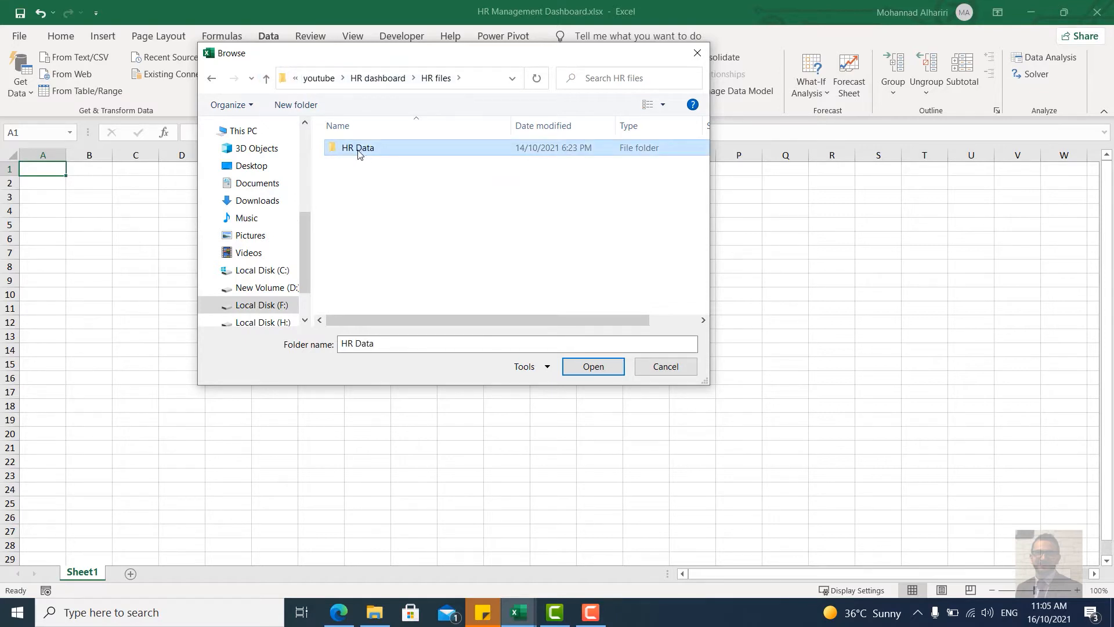
pyautogui.click(592, 367)
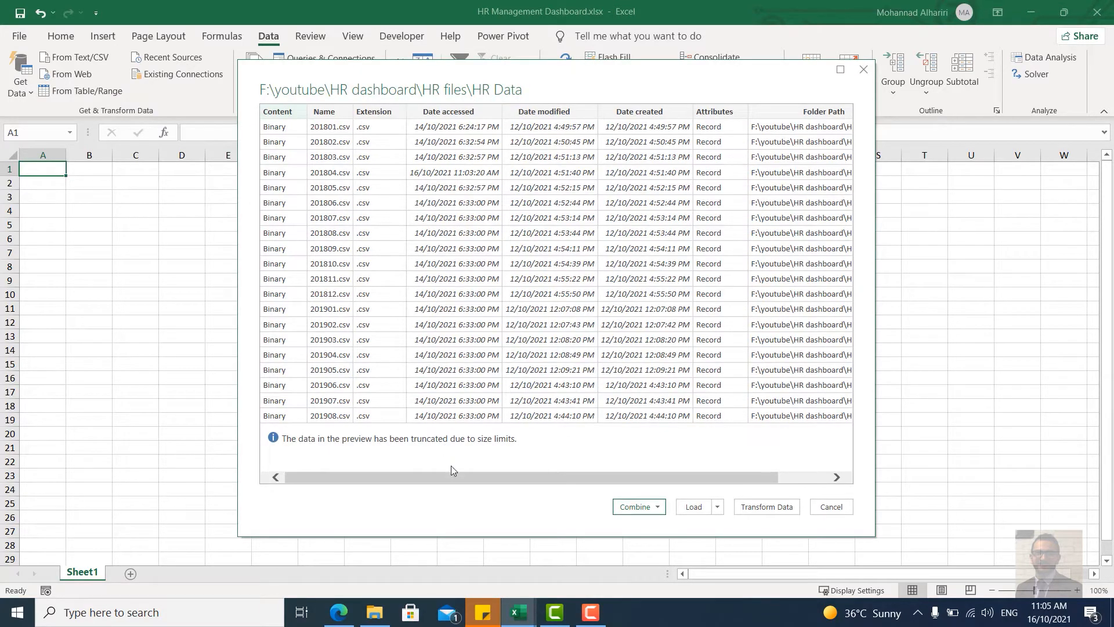
# Step: Check the previewed file list from the HR Data folder and choose to combine and transform the files
pyautogui.moveTo(452, 476); pyautogui.dragTo(584, 477)
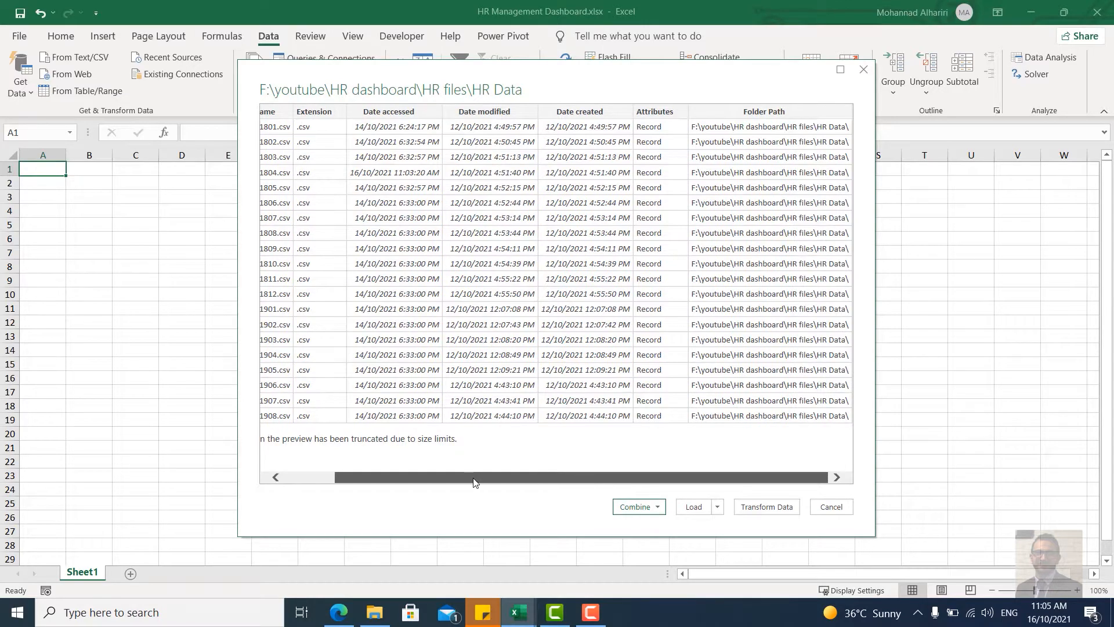
pyautogui.moveTo(473, 479); pyautogui.dragTo(347, 479)
pyautogui.click(655, 508)
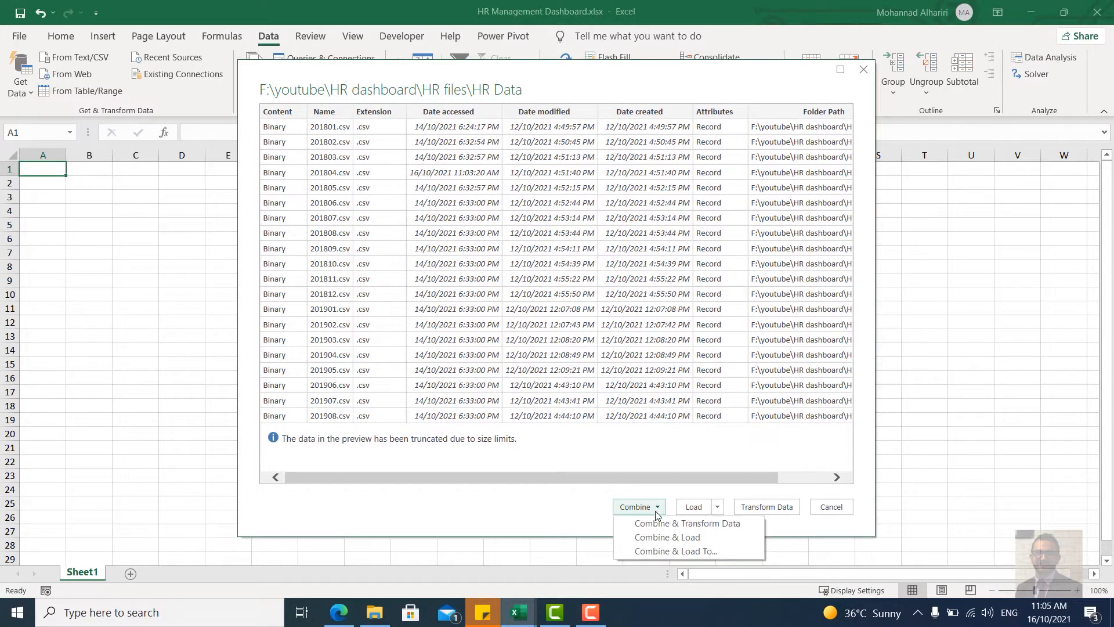
pyautogui.click(669, 524)
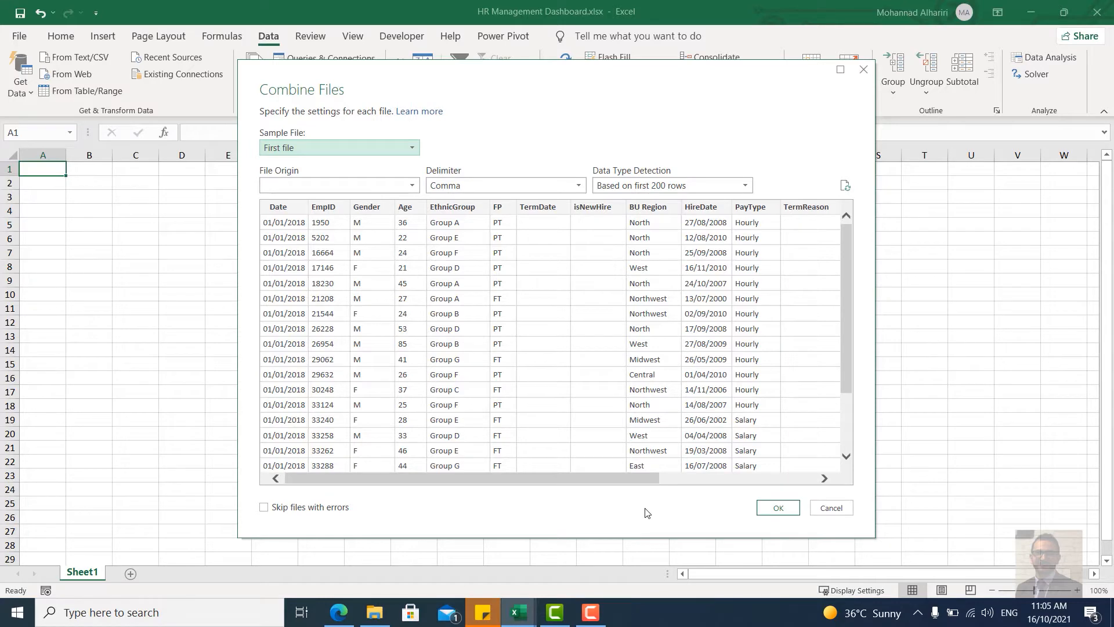
# Step: Set the file origin to 1252: Western European (Windows) and combine the files with the comma delimiter
pyautogui.click(318, 186)
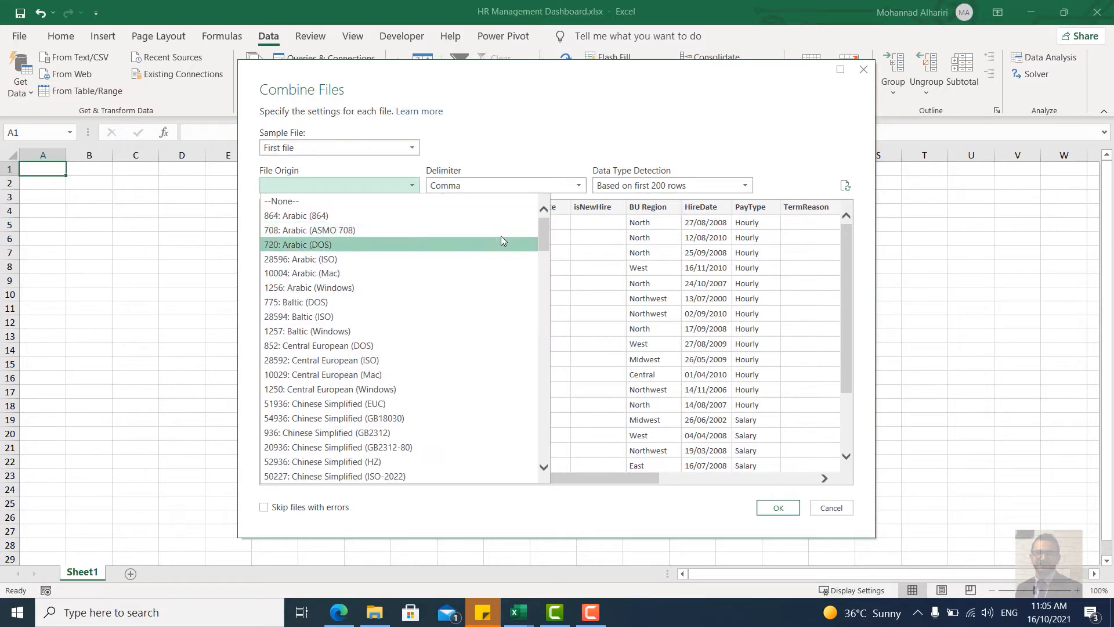
pyautogui.moveTo(545, 224); pyautogui.dragTo(560, 438)
pyautogui.scroll(-1, 561, 438)
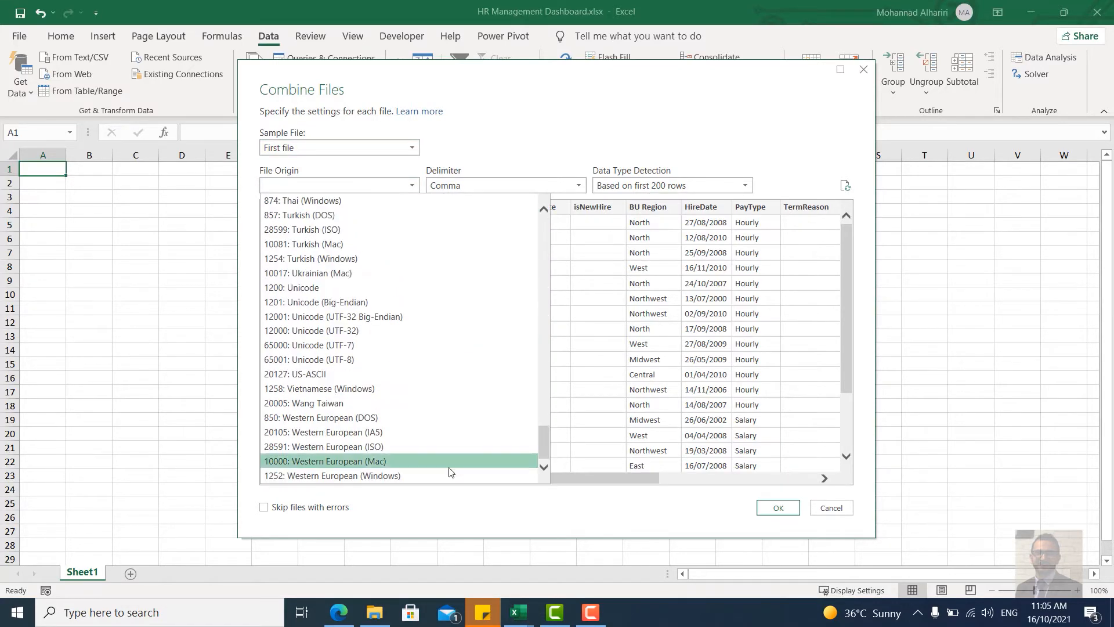
pyautogui.click(393, 469)
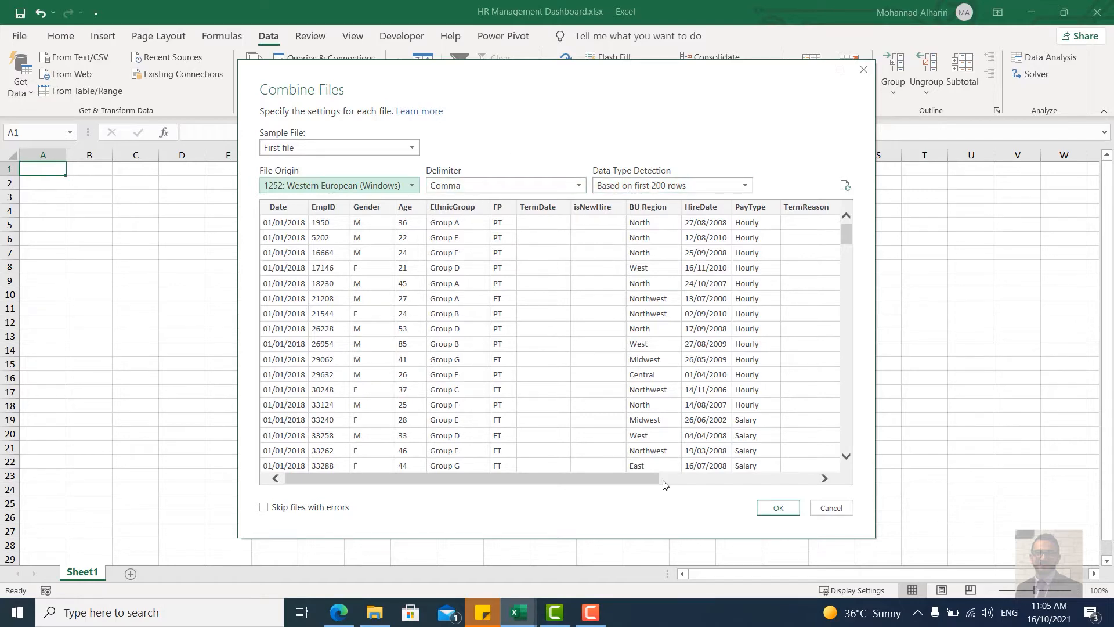
pyautogui.click(777, 507)
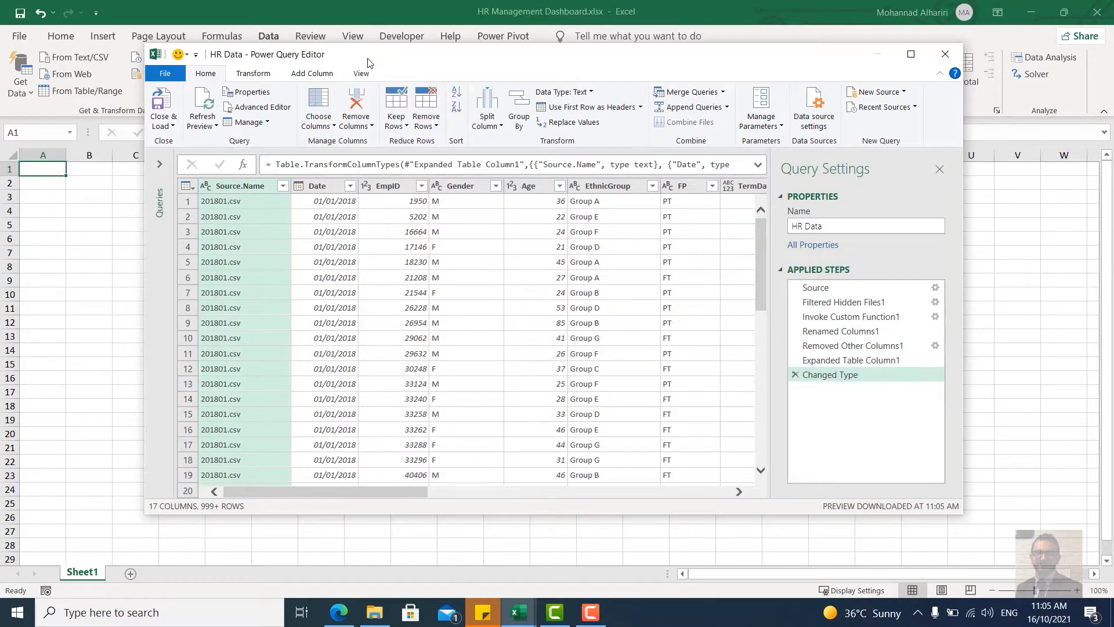
# Step: Show the list of queries and remove the Source.Name column from the HR Data query
pyautogui.moveTo(377, 62)
pyautogui.mouseDown()
pyautogui.moveTo(421, 79)
pyautogui.moveTo(395, 61)
pyautogui.mouseUp()
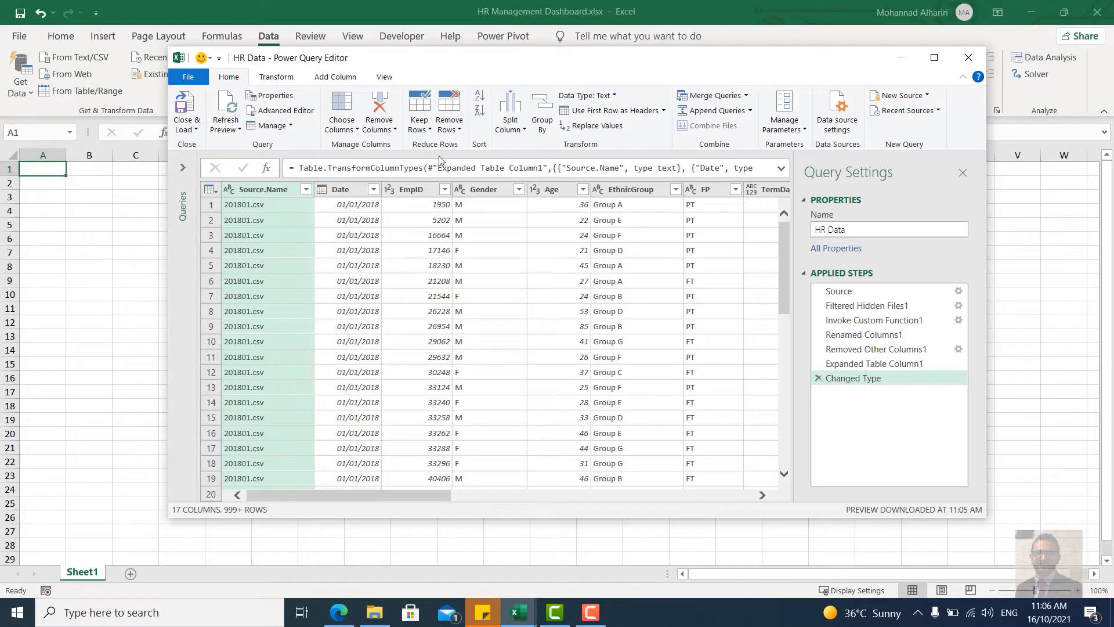
pyautogui.moveTo(441, 495); pyautogui.dragTo(349, 497)
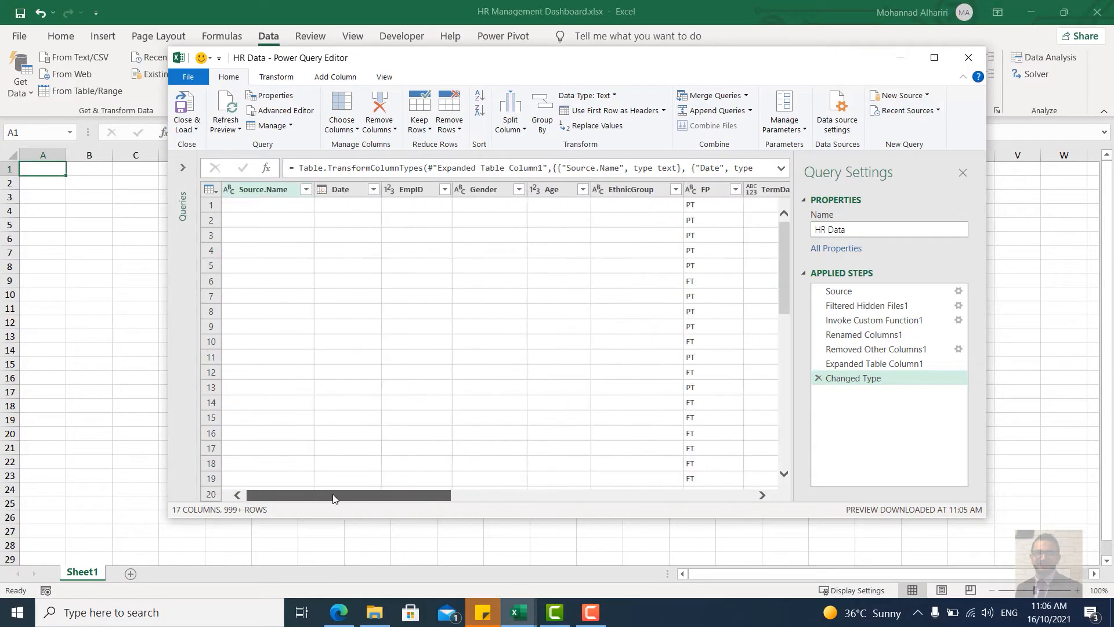
pyautogui.click(283, 185)
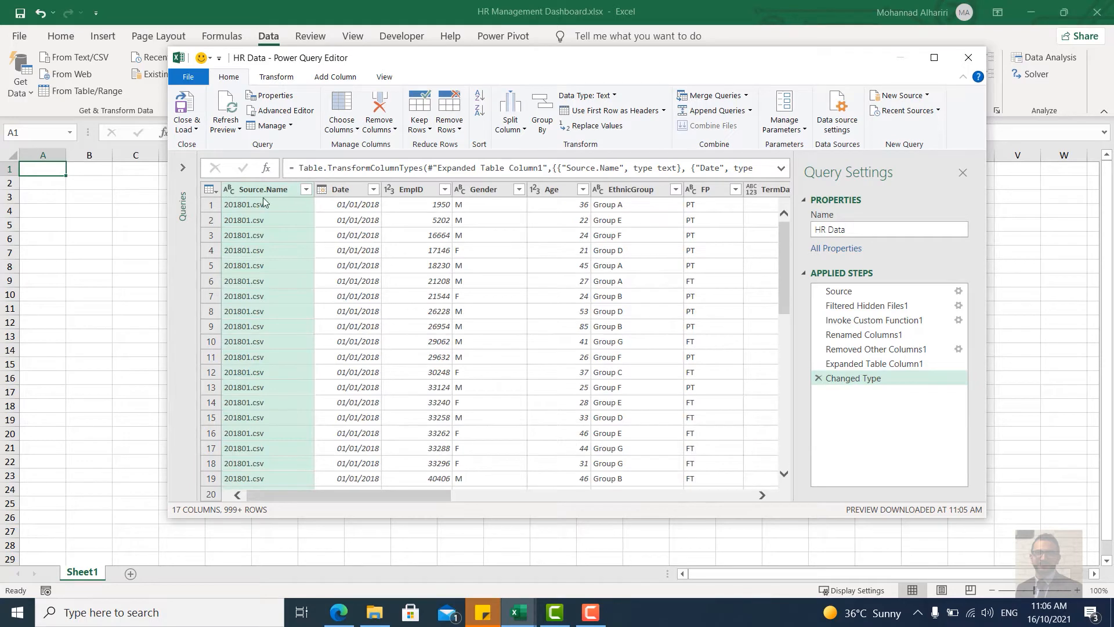
pyautogui.click(184, 167)
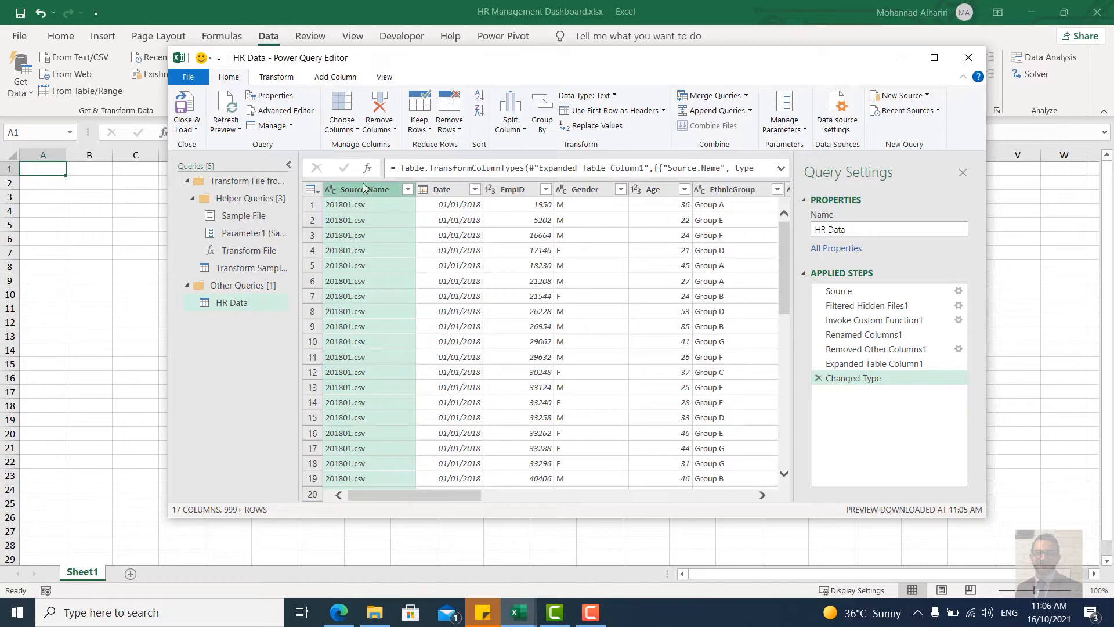
pyautogui.click(379, 129)
pyautogui.click(397, 143)
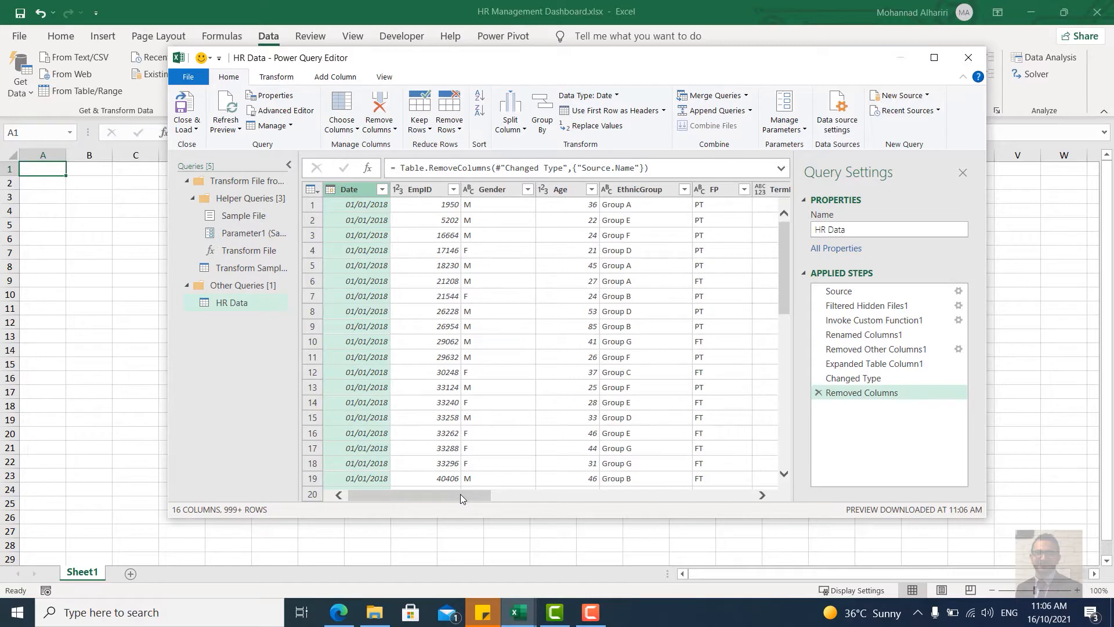
# Step: Change the TermDate column's data type to Date in the HR Data query
pyautogui.moveTo(461, 493); pyautogui.dragTo(383, 493)
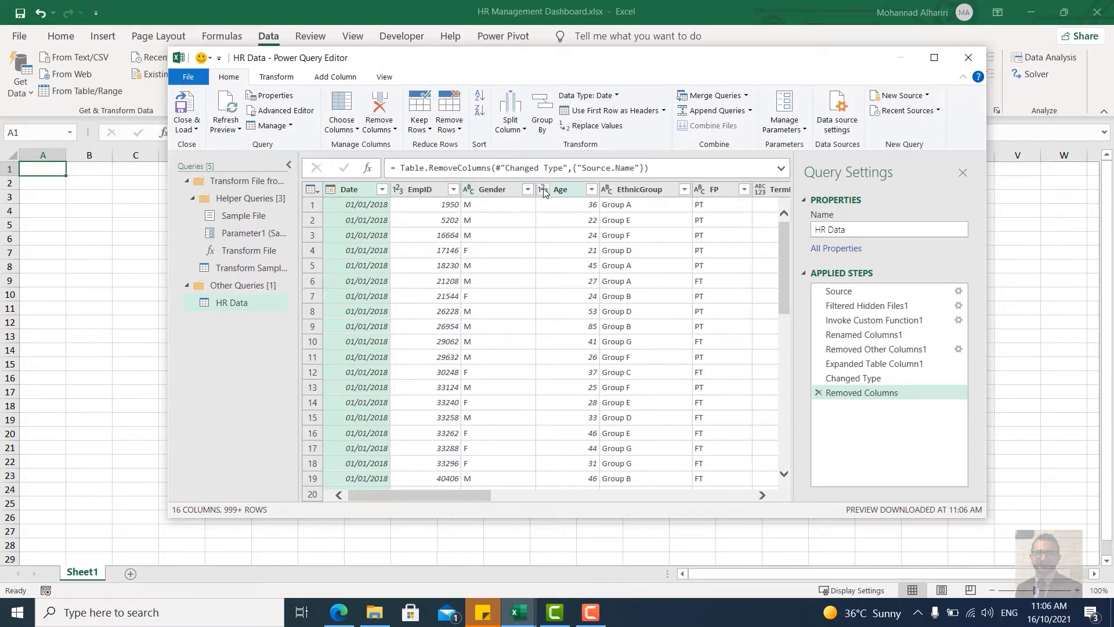
pyautogui.moveTo(476, 496); pyautogui.dragTo(553, 495)
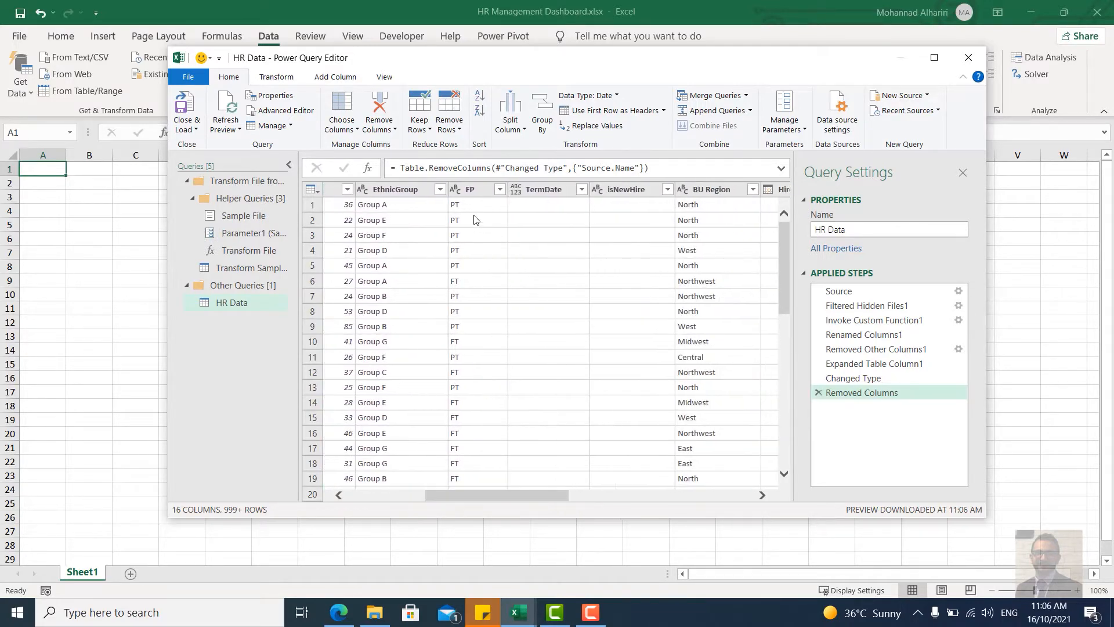
pyautogui.click(516, 190)
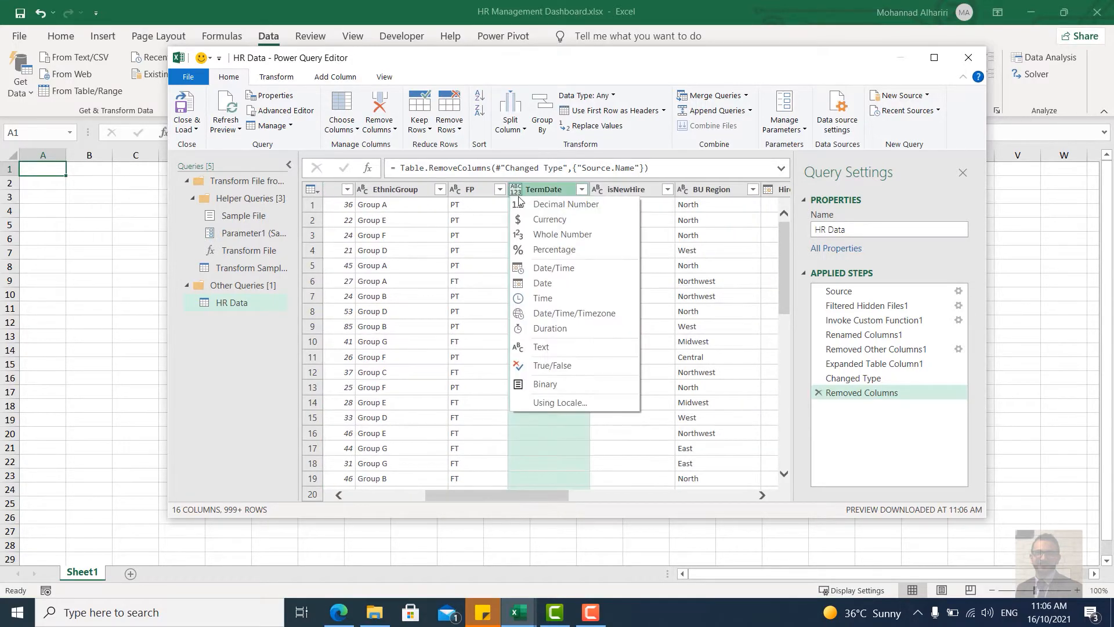
pyautogui.click(518, 283)
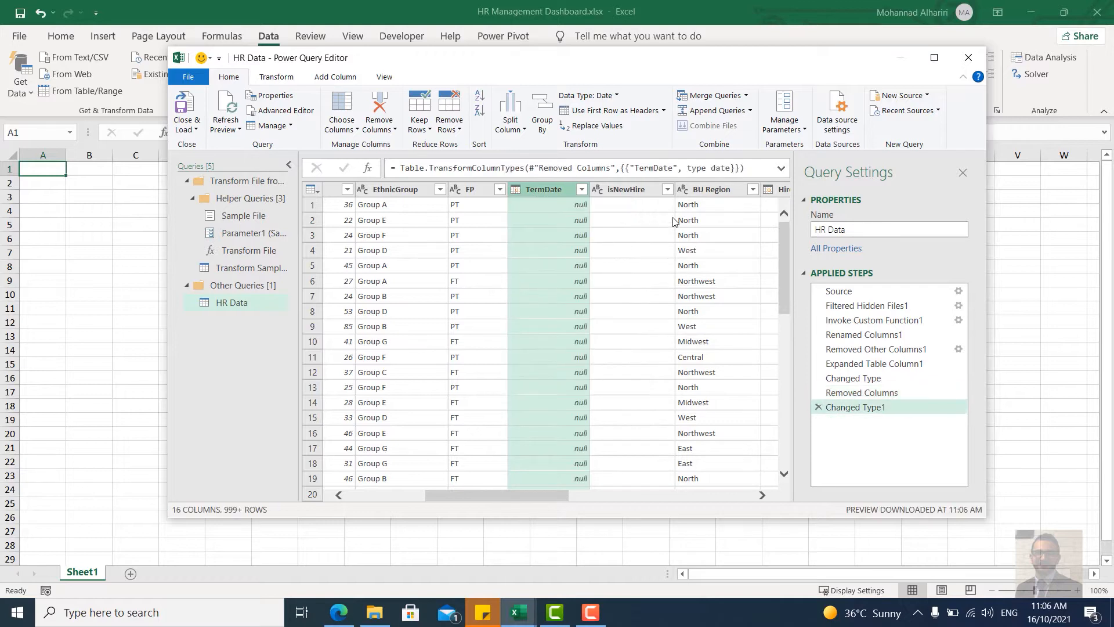
# Step: Check the data types of the remaining HR Data columns, including the type options for TermReason
pyautogui.moveTo(543, 497); pyautogui.dragTo(628, 492)
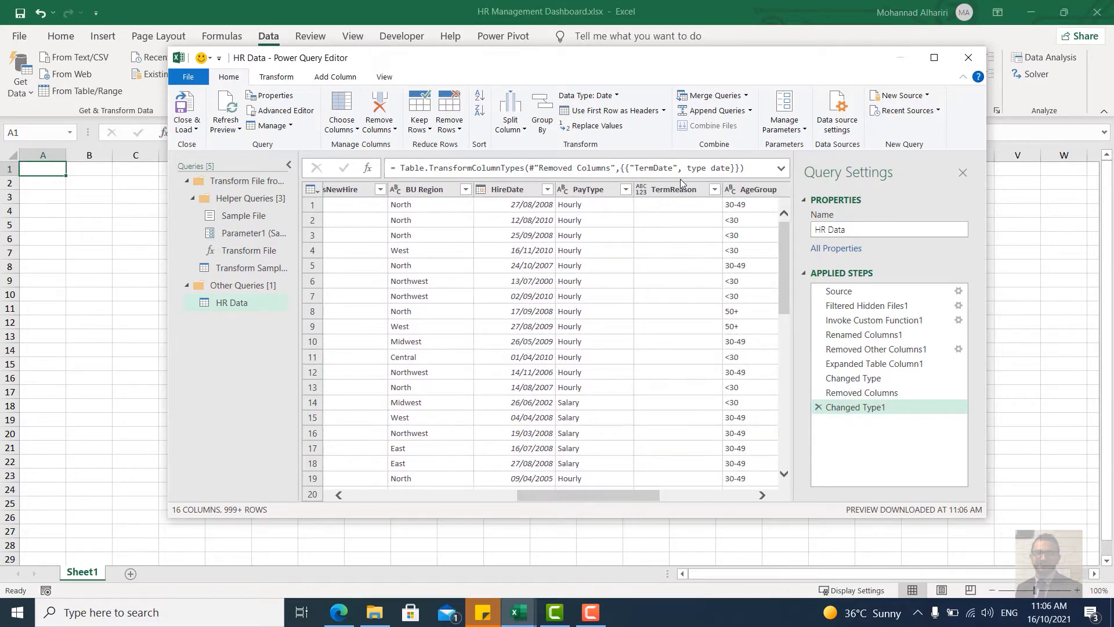
pyautogui.click(643, 192)
pyautogui.click(642, 190)
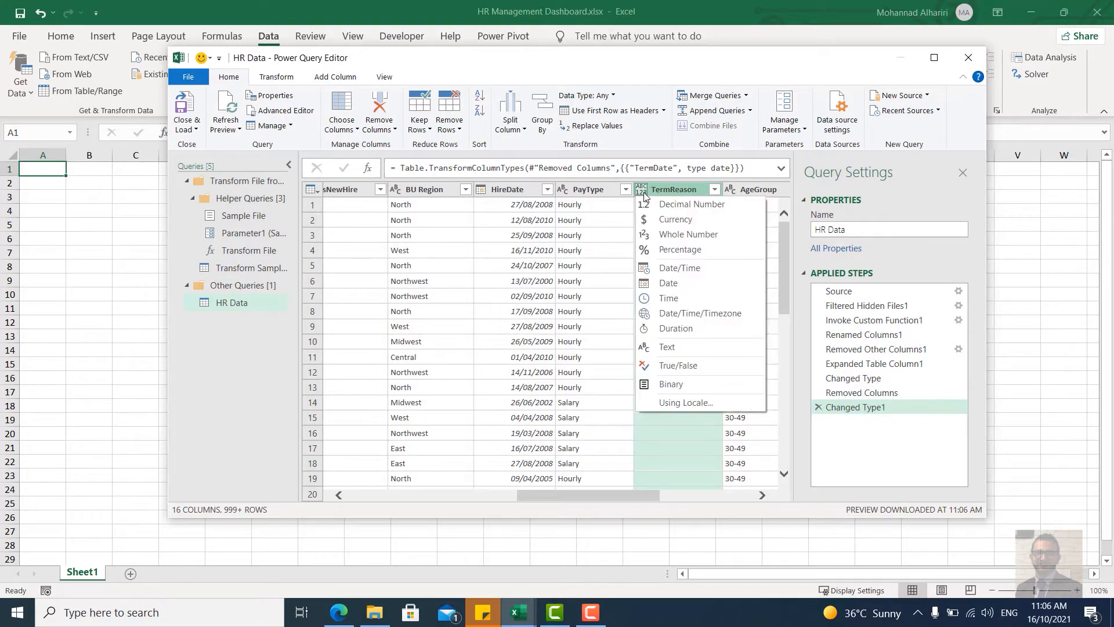
pyautogui.click(668, 449)
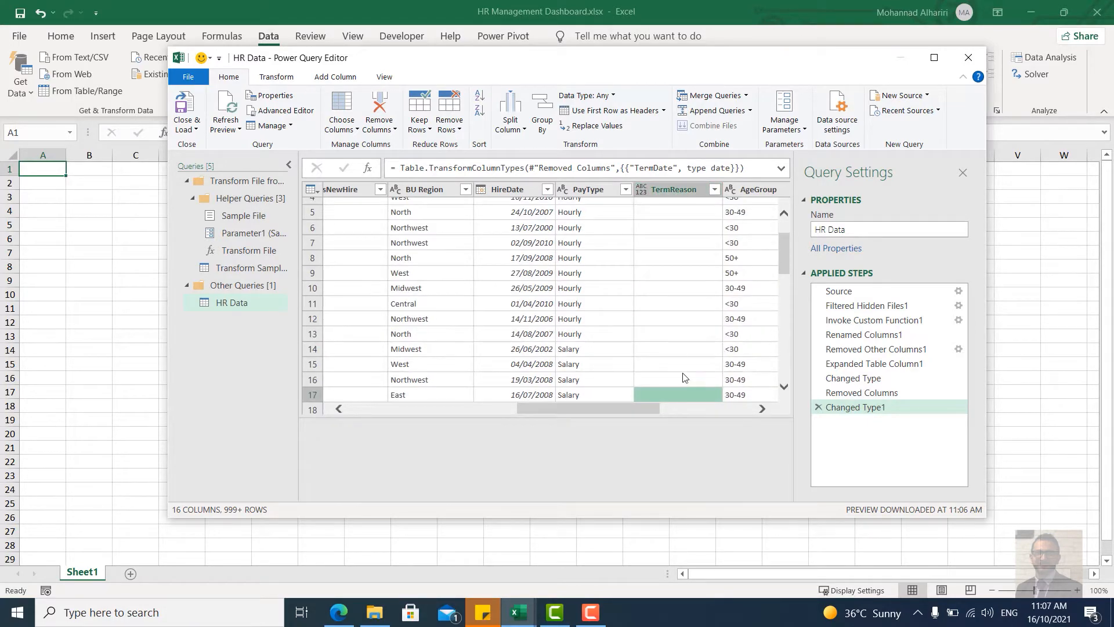
pyautogui.moveTo(626, 405); pyautogui.dragTo(360, 413)
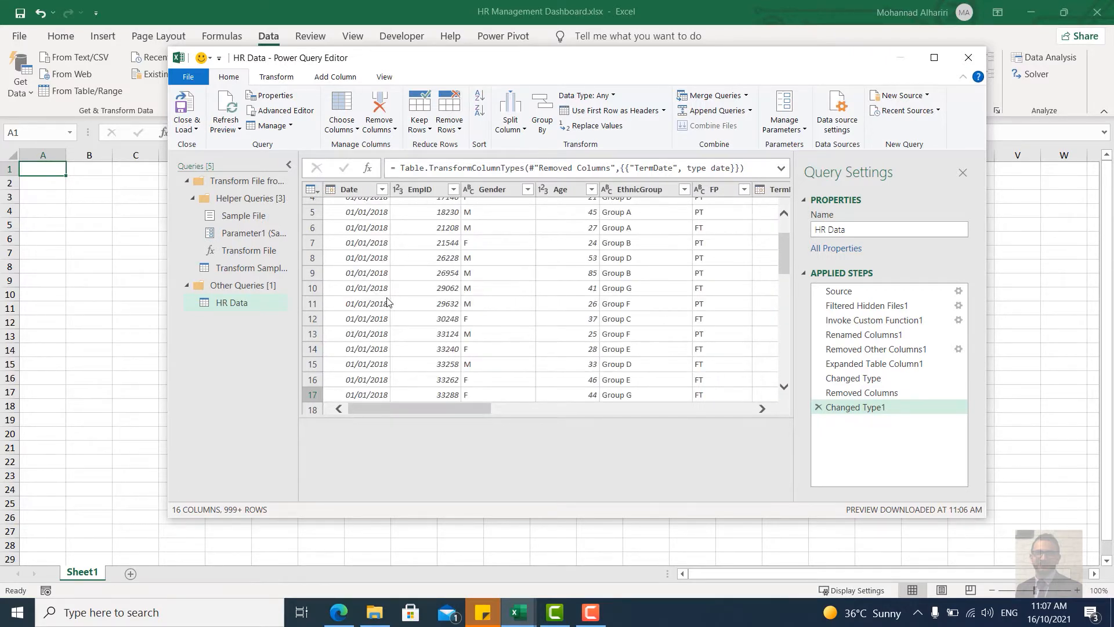
pyautogui.scroll(3, 467, 307)
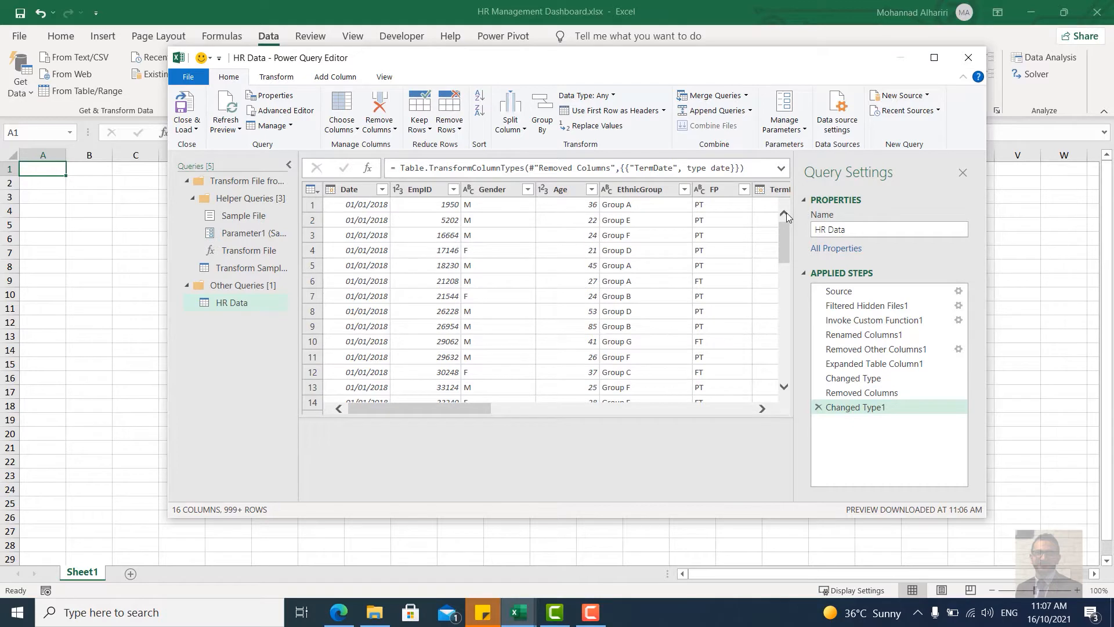
# Step: Close the query editor and load HR Data as a connection only, adding it to the Data Model
pyautogui.click(185, 129)
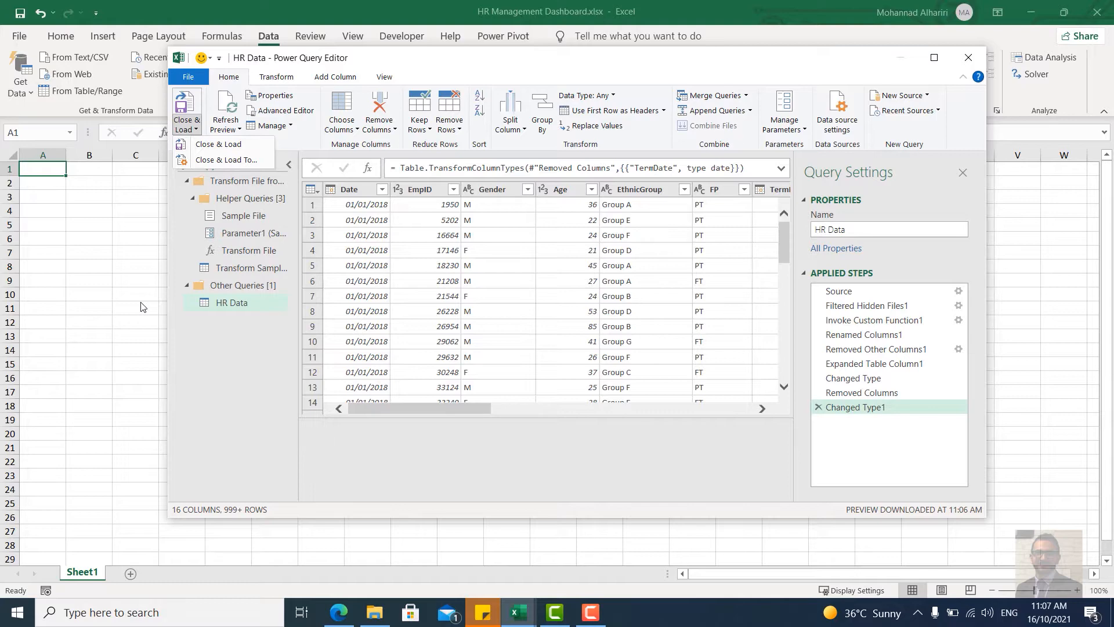
pyautogui.click(209, 164)
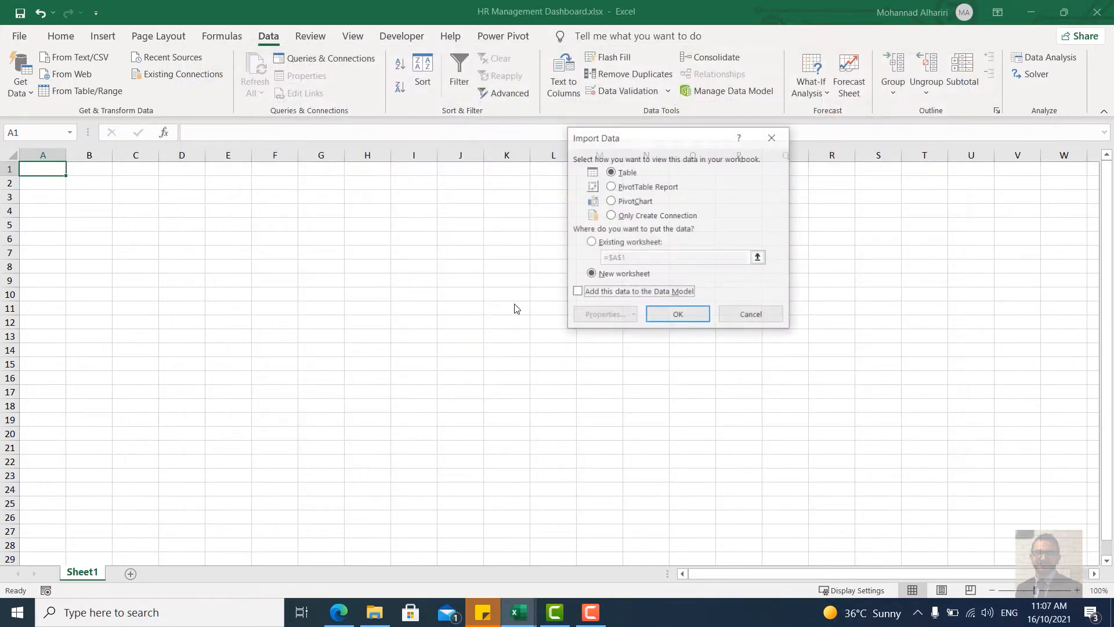
pyautogui.moveTo(666, 146); pyautogui.dragTo(513, 151)
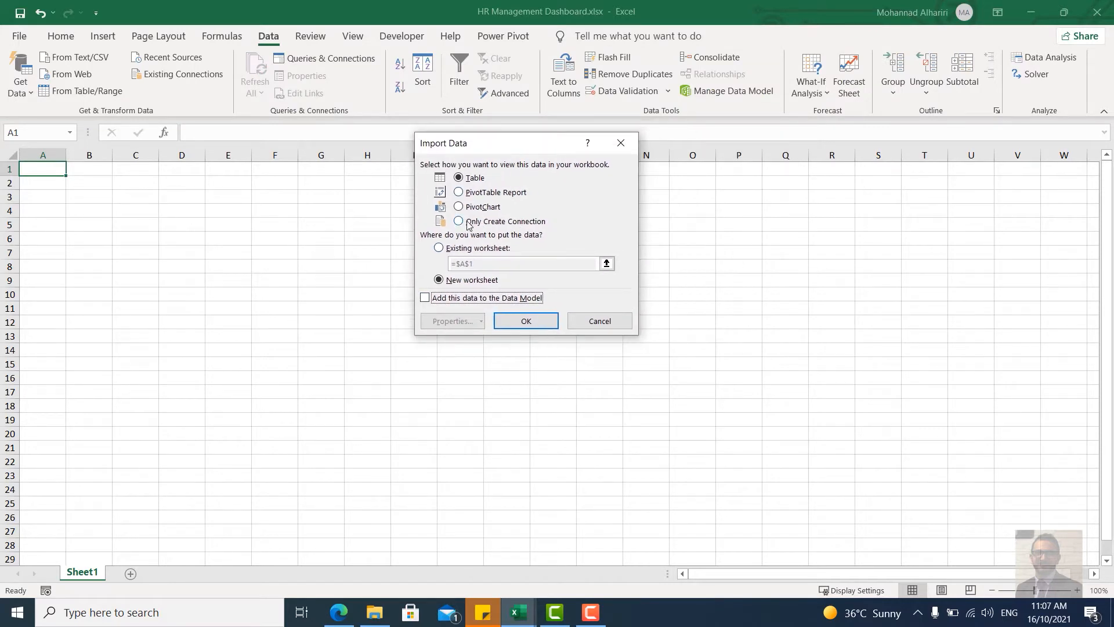
pyautogui.click(475, 223)
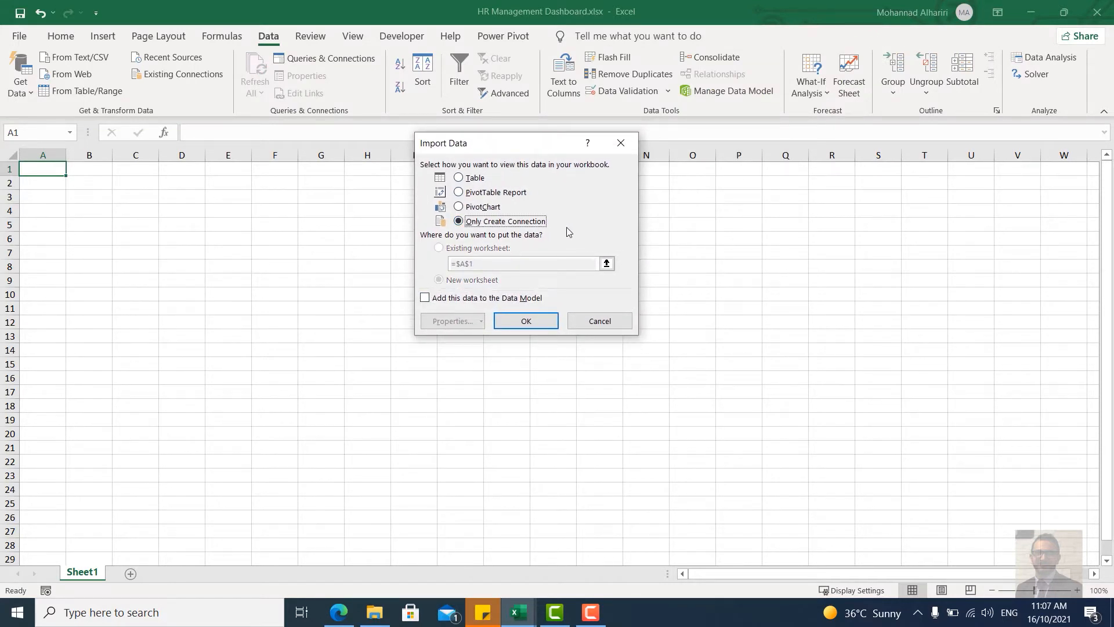
pyautogui.click(498, 299)
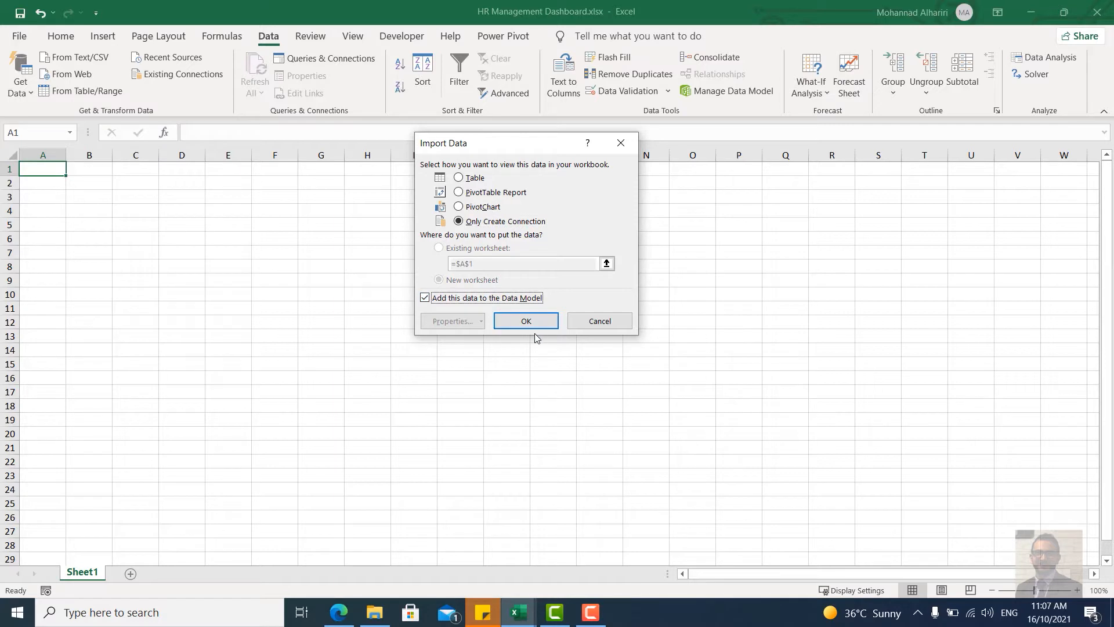
pyautogui.click(526, 322)
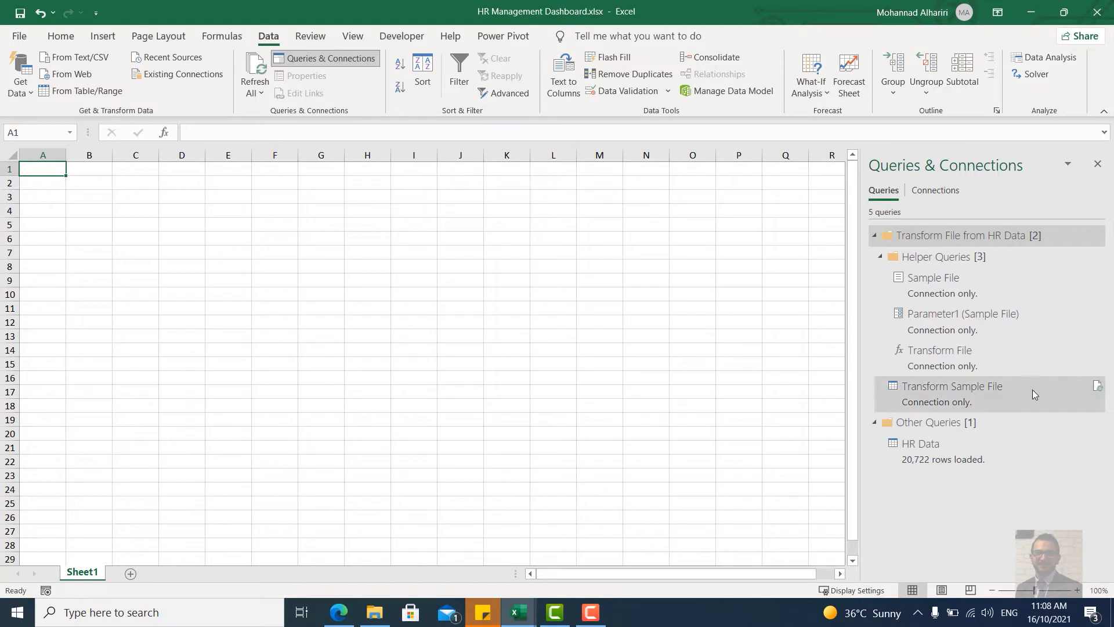
# Step: Switch to the 201804.csv workbook, review its column headers and first rows, and return to HR Management Dashboard.xlsx
pyautogui.moveTo(530, 616)
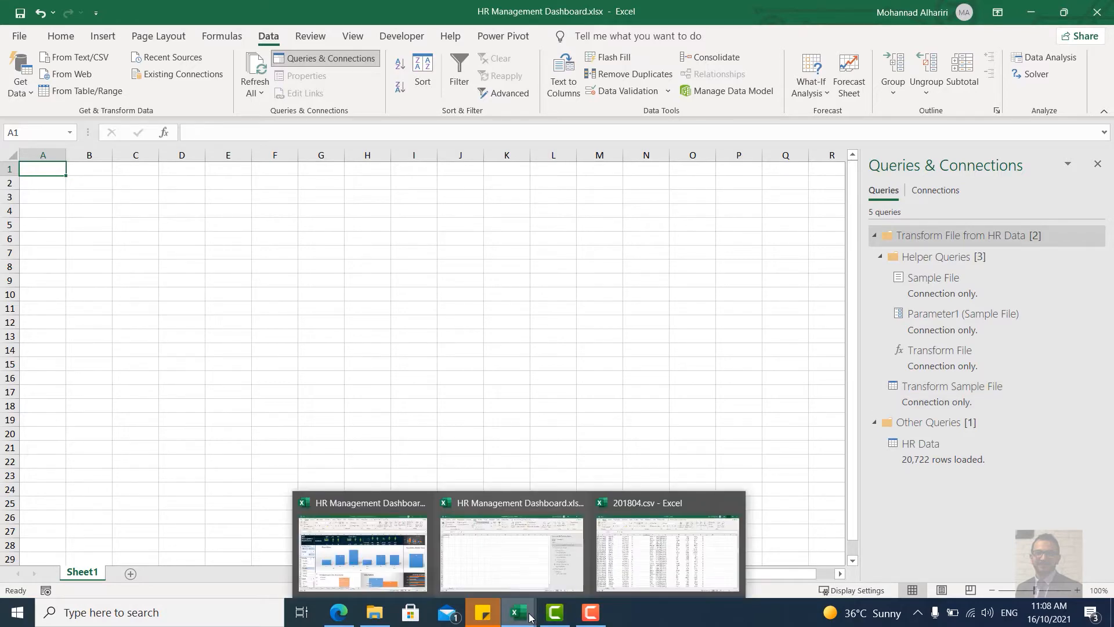
pyautogui.click(632, 552)
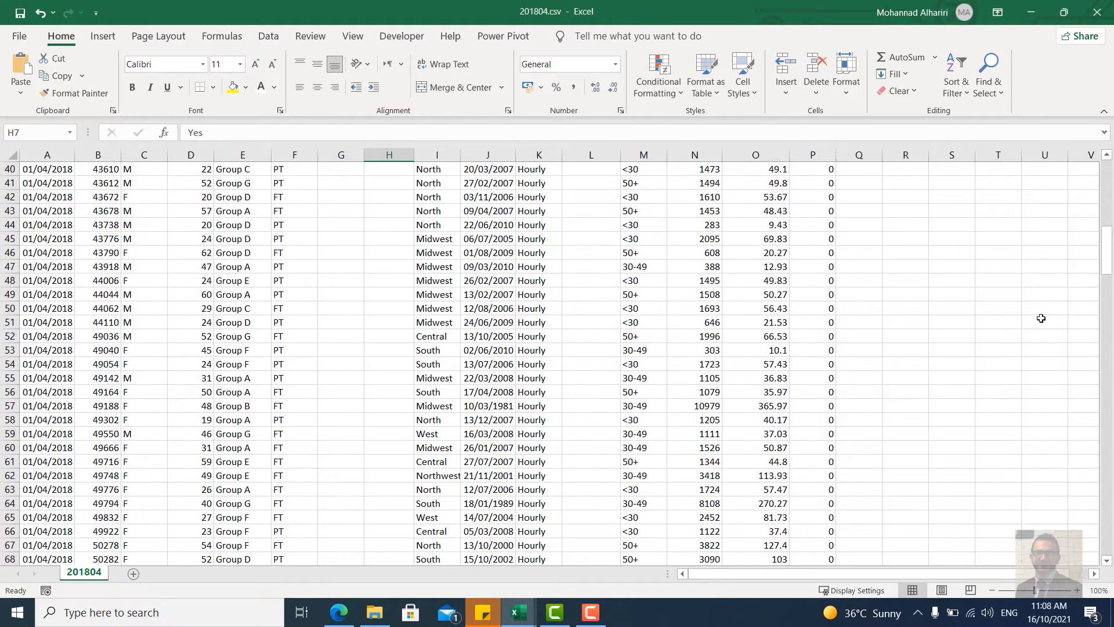
pyautogui.moveTo(1107, 249); pyautogui.dragTo(1107, 184)
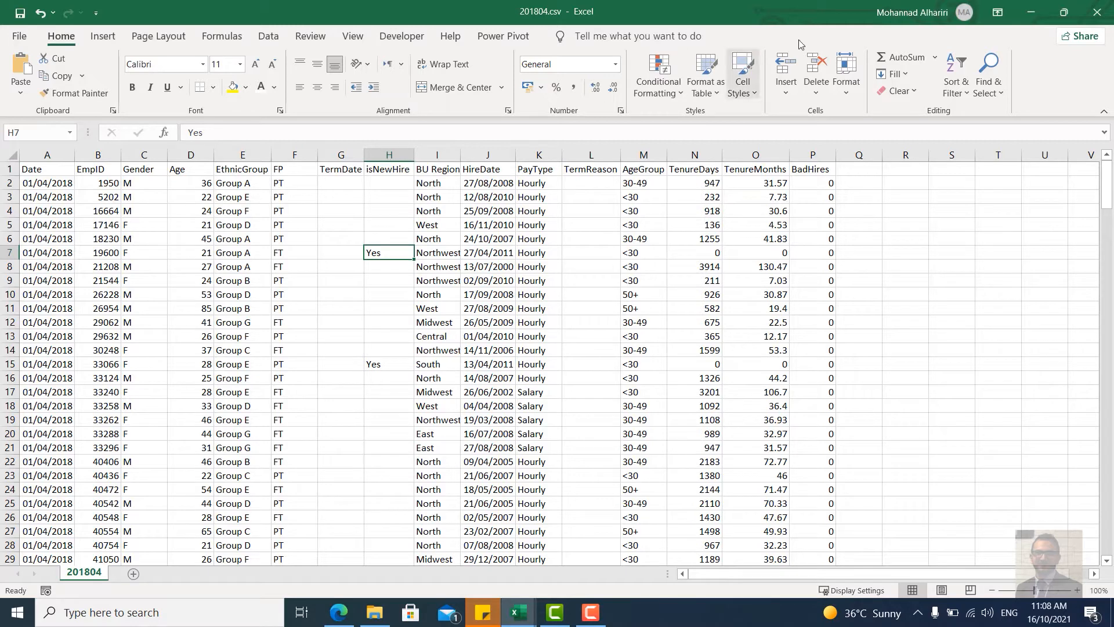
pyautogui.click(1032, 13)
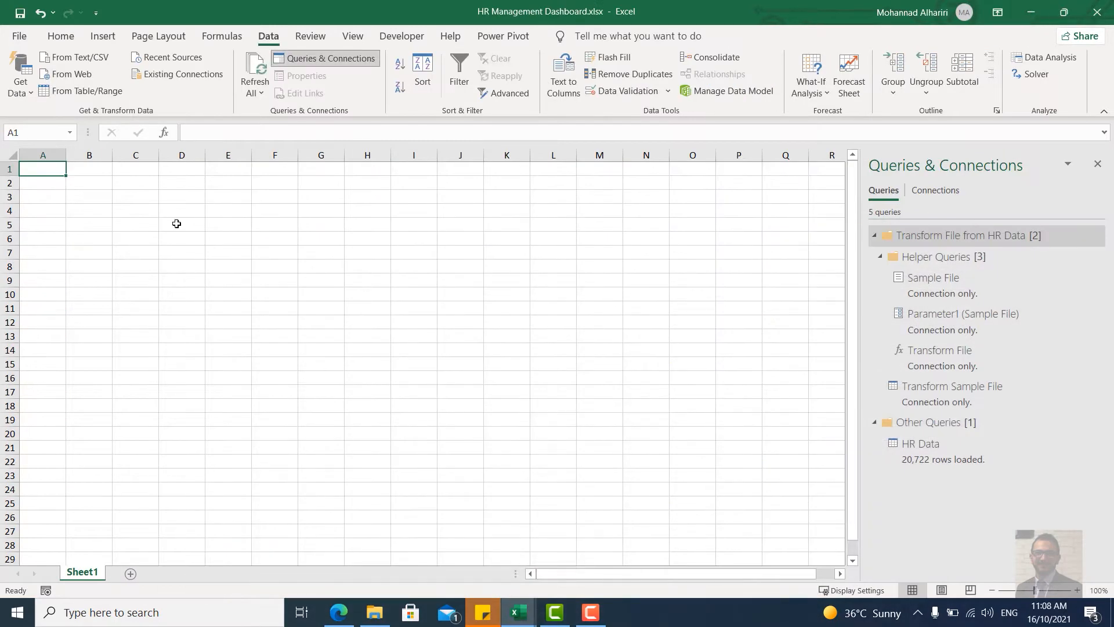
# Step: Close the Queries & Connections pane
pyautogui.click(61, 37)
pyautogui.click(93, 36)
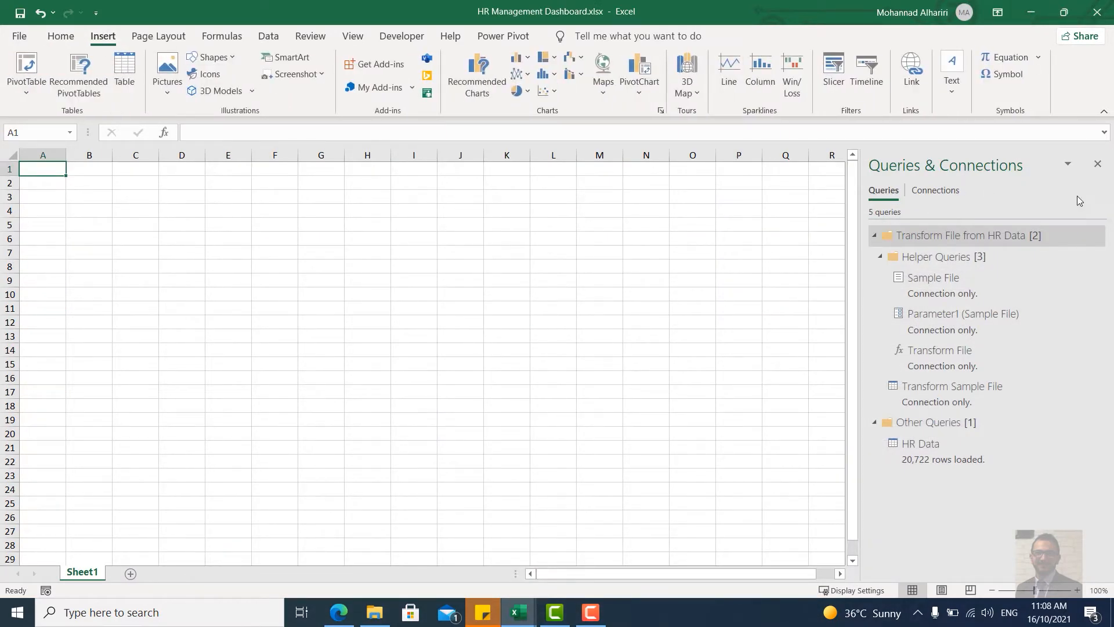
pyautogui.click(1097, 164)
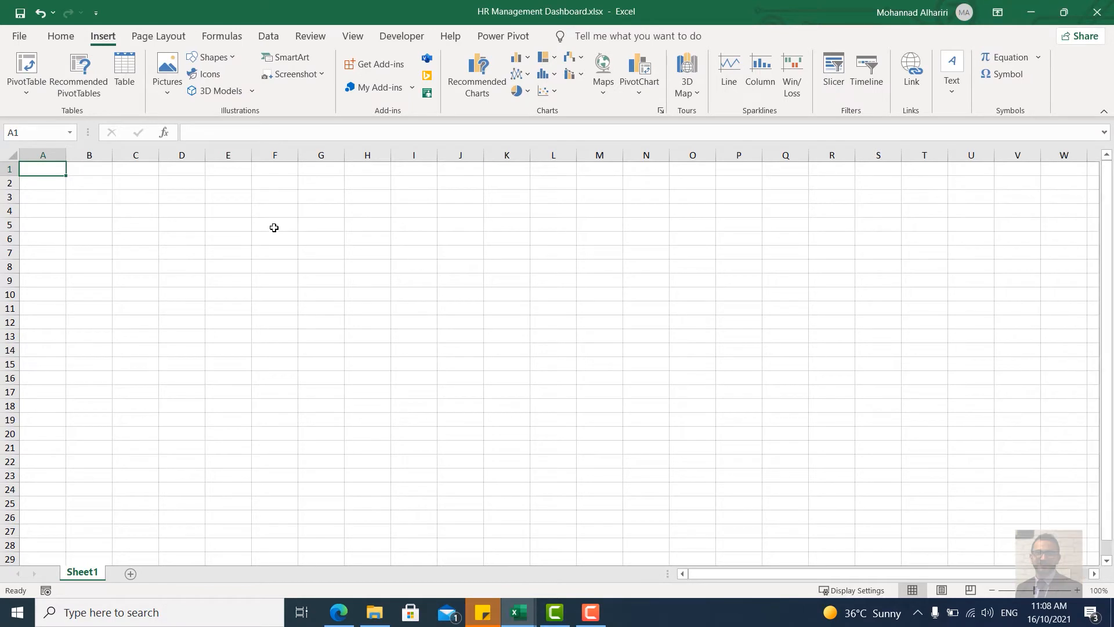
pyautogui.click(28, 96)
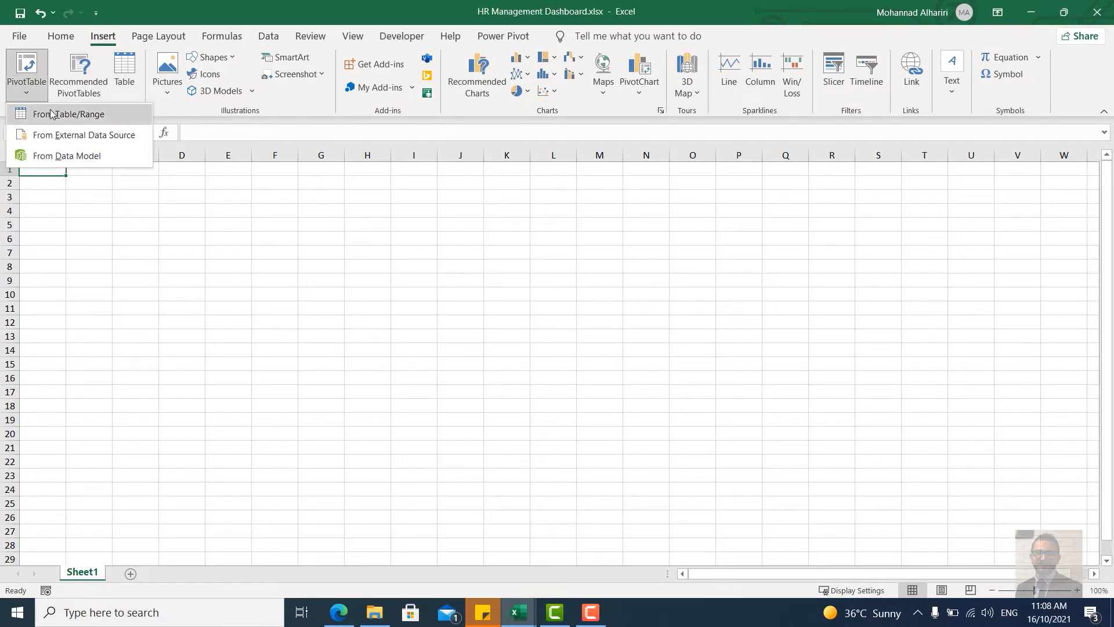
pyautogui.click(69, 114)
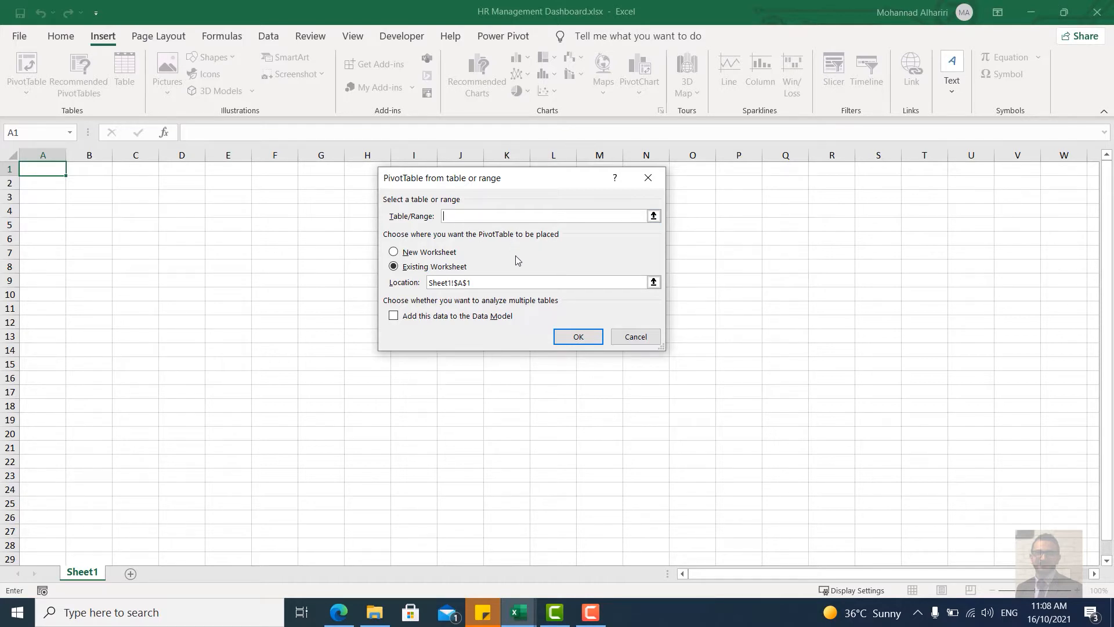
pyautogui.click(649, 178)
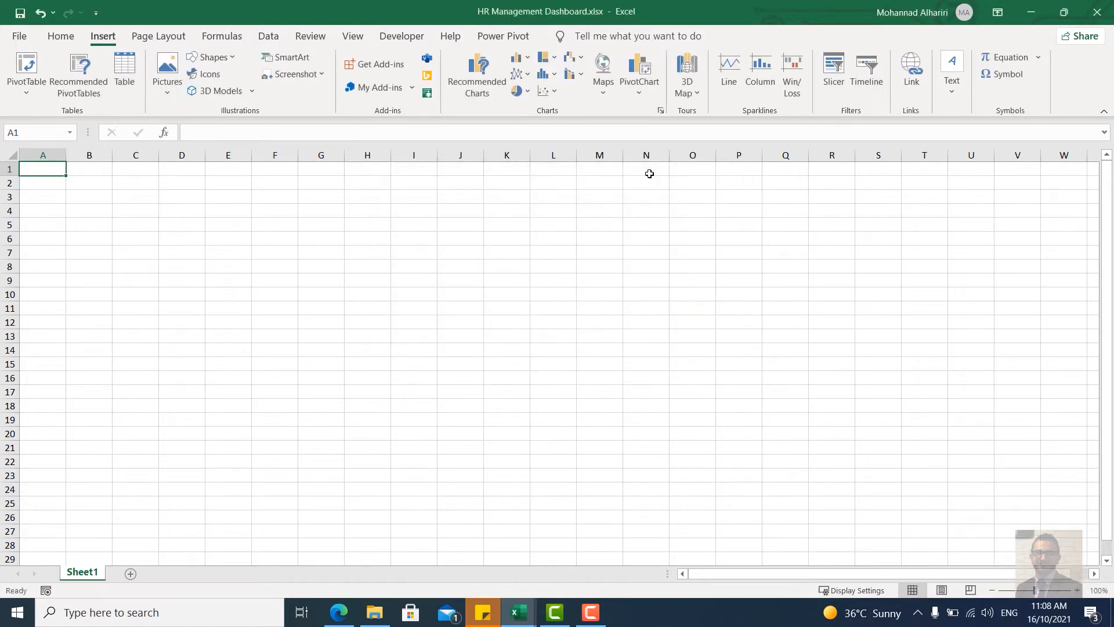
# Step: Insert a PivotTable from the Data Model in the existing worksheet at Sheet1!$A$1
pyautogui.click(25, 83)
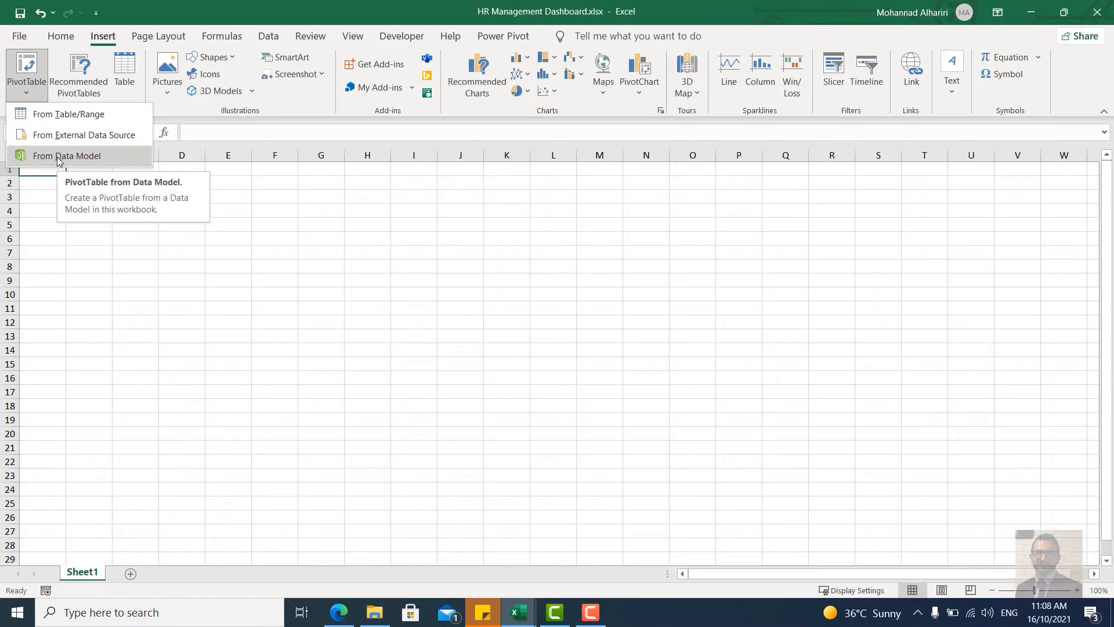
pyautogui.click(58, 157)
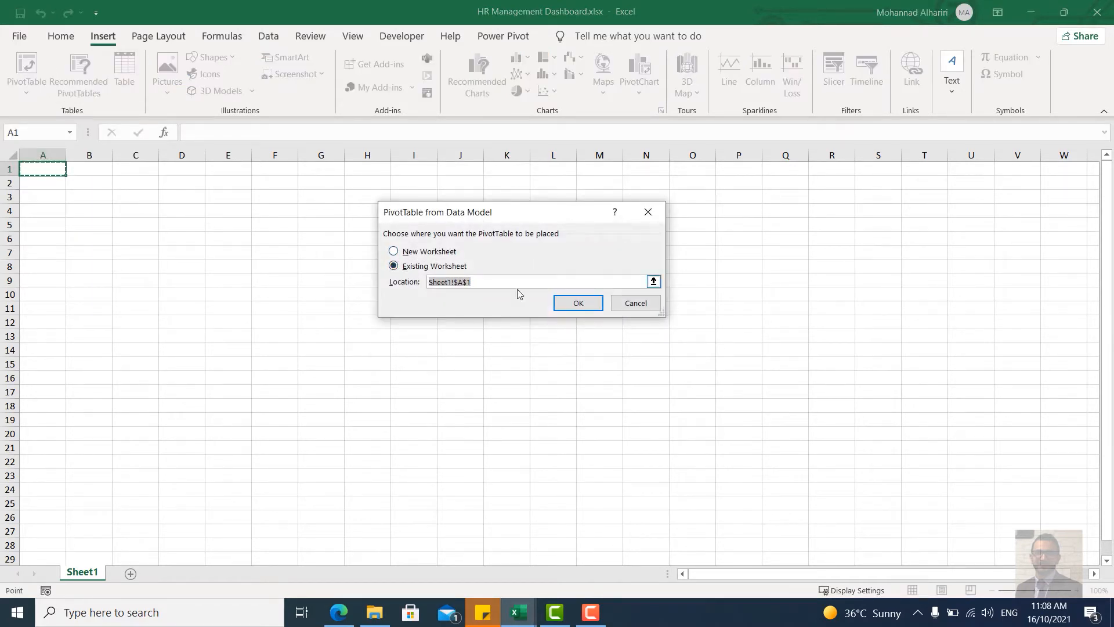
pyautogui.click(569, 306)
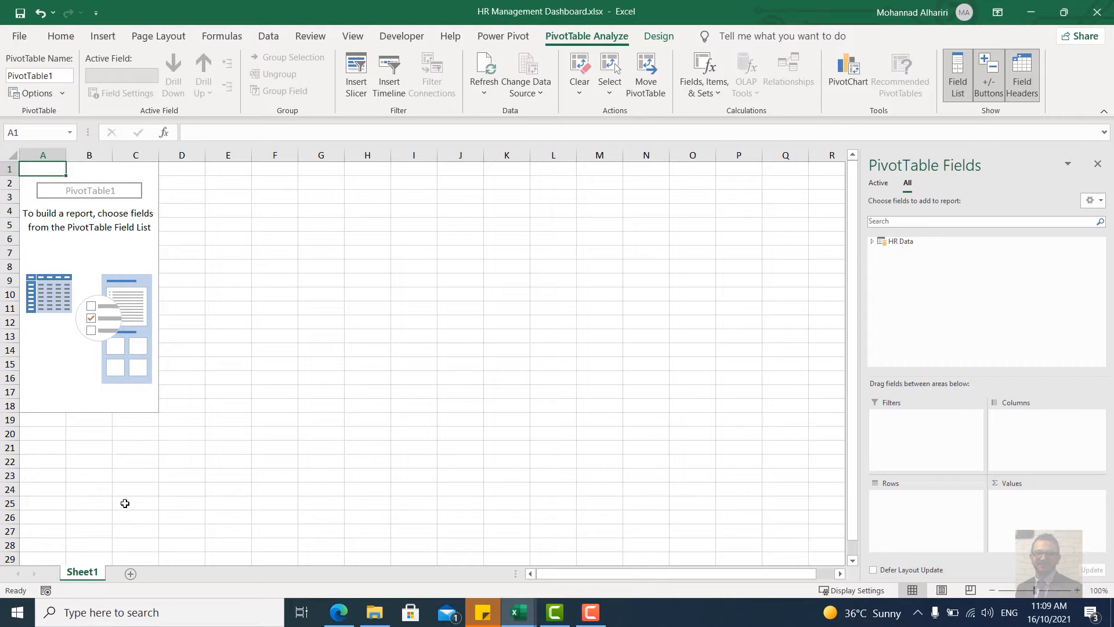
# Step: Add the HR Data fields Date to the rows and EmpID to the values, and ungroup the dates
pyautogui.click(872, 240)
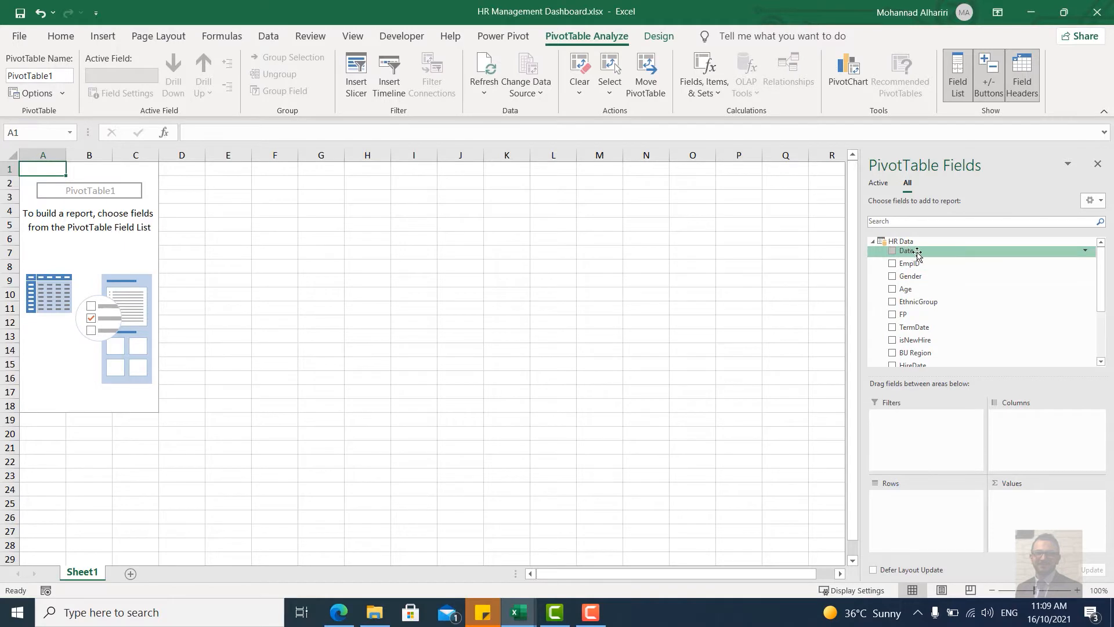
pyautogui.moveTo(917, 255); pyautogui.dragTo(911, 523)
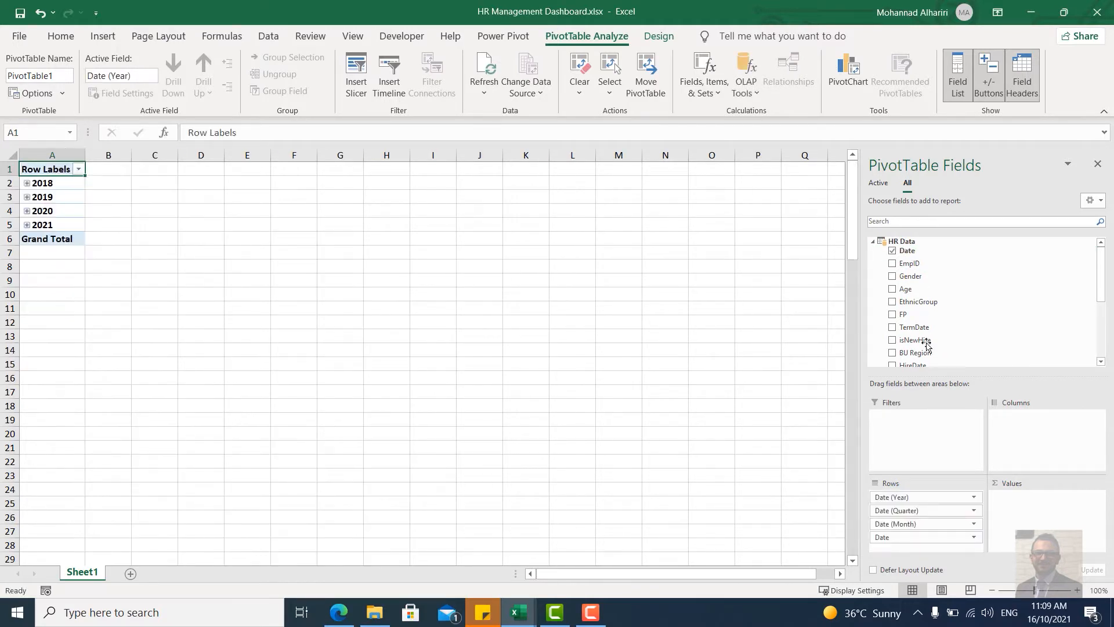
pyautogui.moveTo(912, 263); pyautogui.dragTo(1044, 505)
pyautogui.rightClick(43, 192)
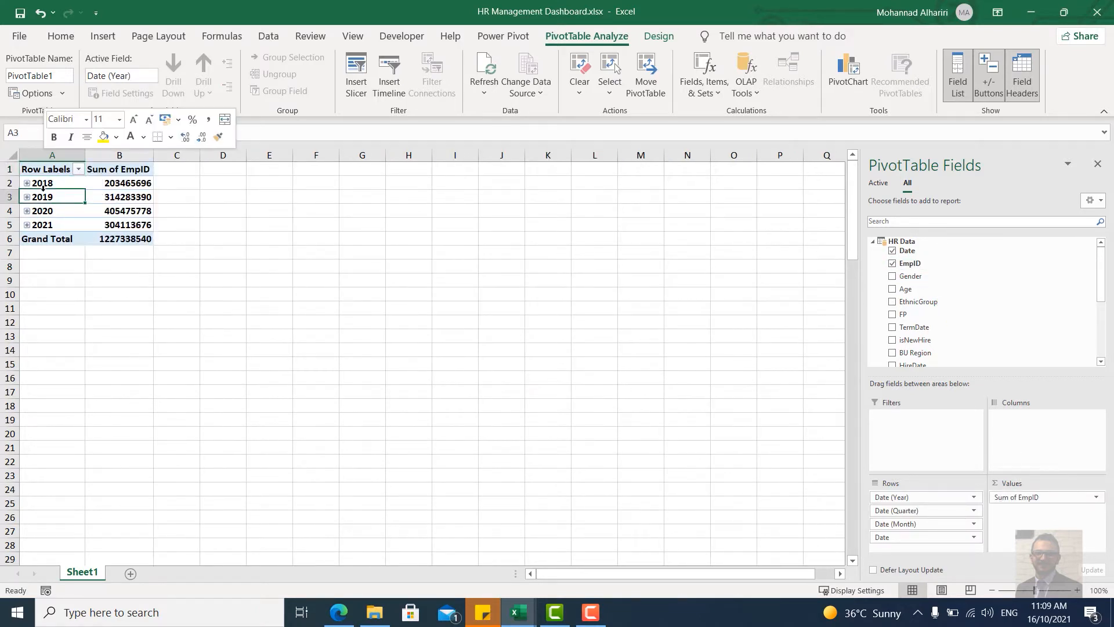
pyautogui.click(274, 74)
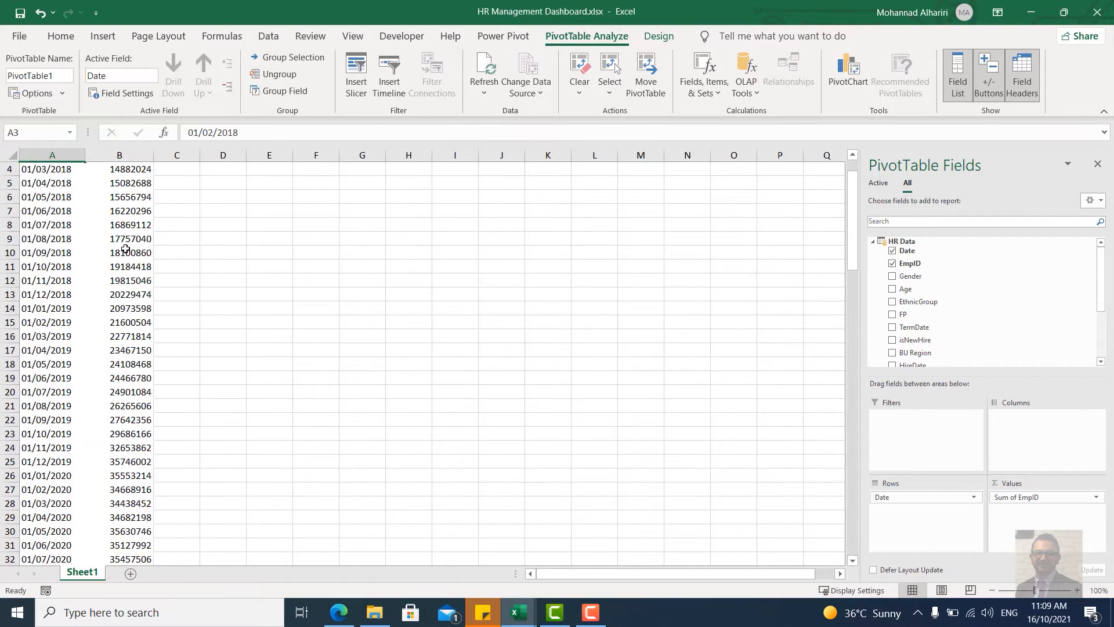
# Step: Summarize the EmpID value field by Count instead of Sum
pyautogui.click(1022, 497)
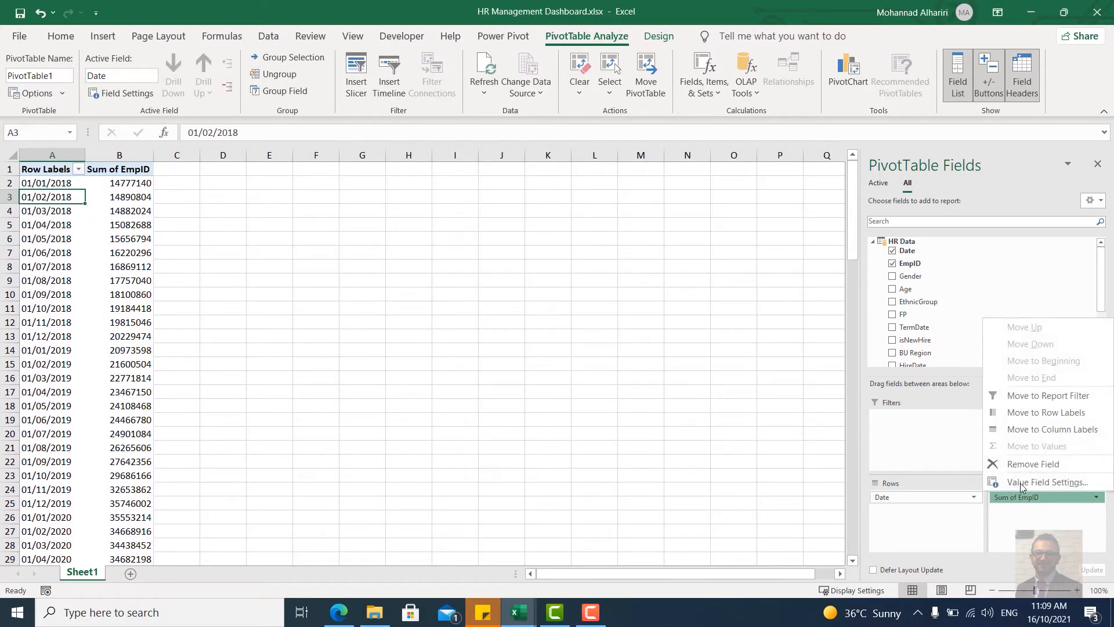
pyautogui.click(1024, 485)
pyautogui.click(409, 258)
pyautogui.click(580, 342)
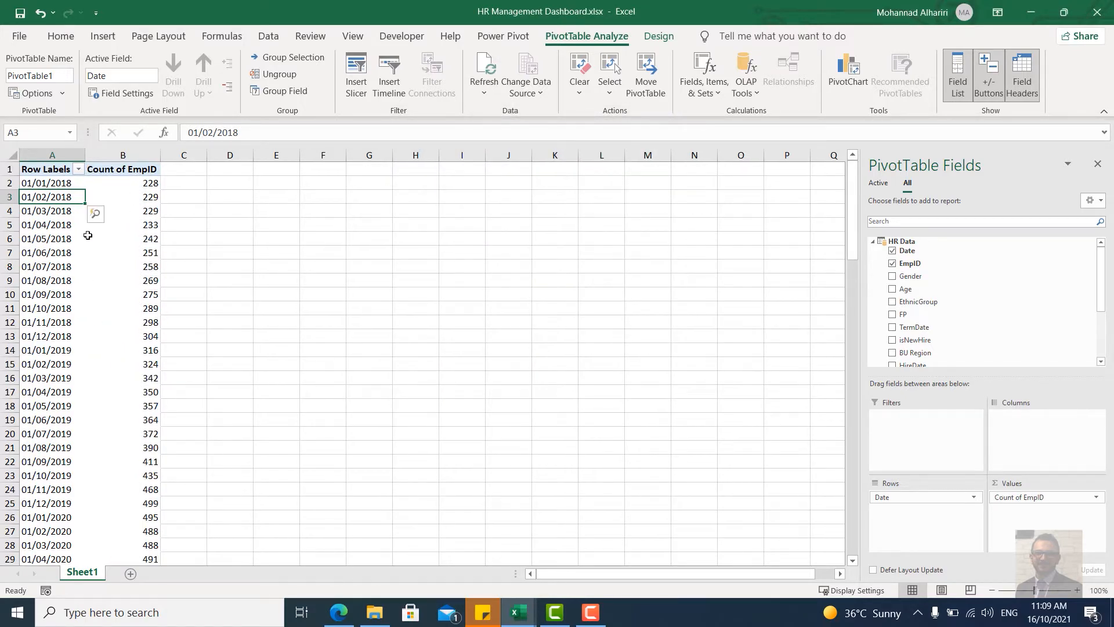
# Step: Try to group the row labels 01/04/2018 through 01/06/2018 as a selection
pyautogui.scroll(-7, 63, 198)
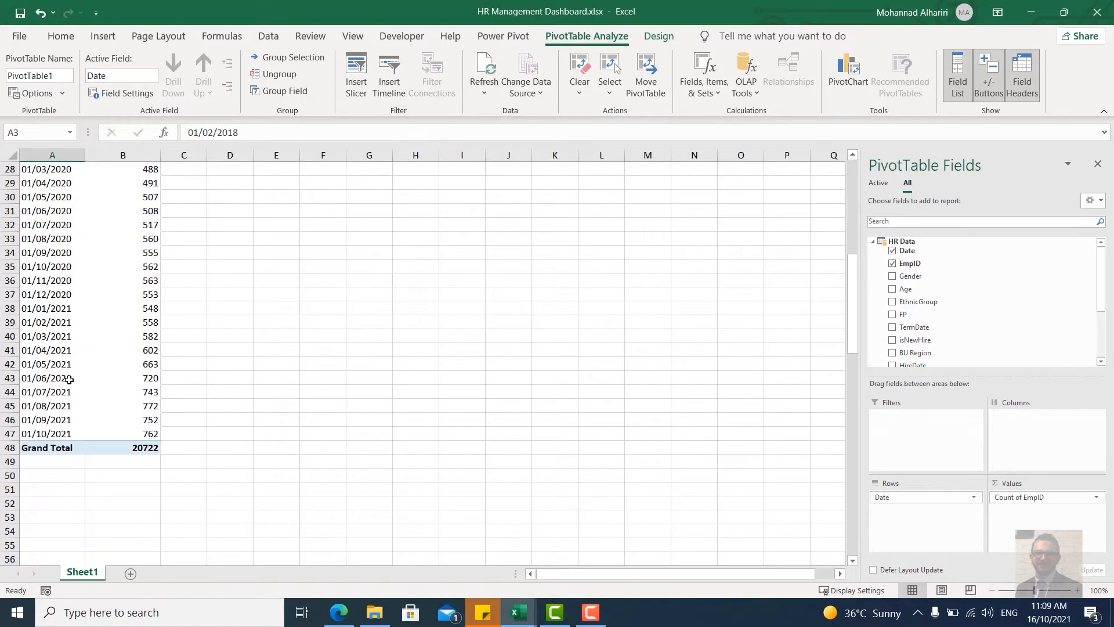
pyautogui.scroll(7, 73, 232)
pyautogui.scroll(-10, 64, 383)
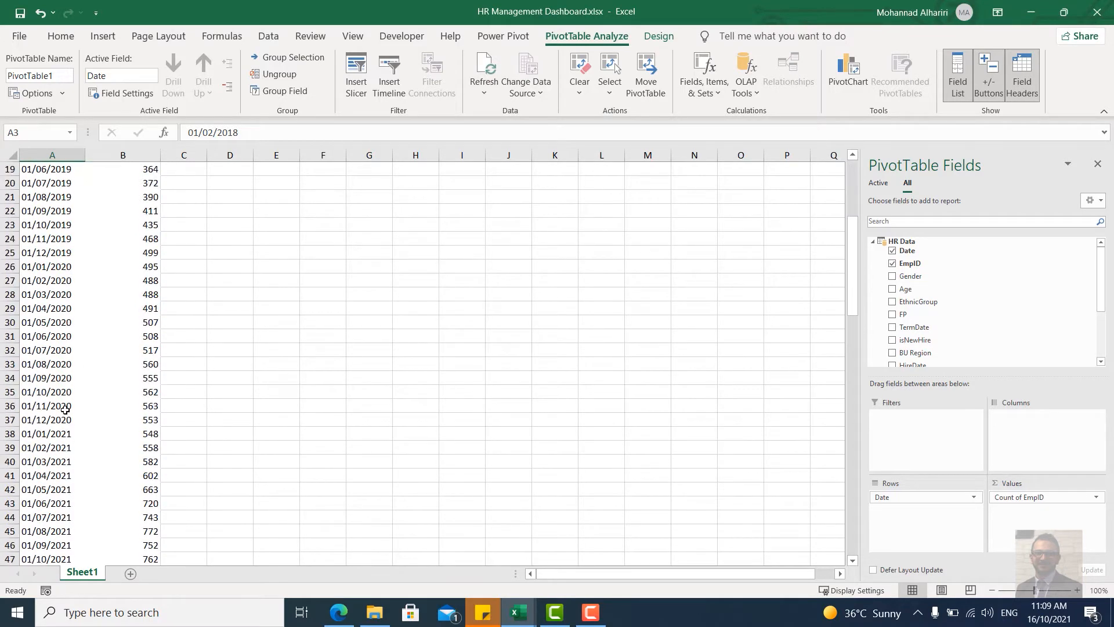
pyautogui.scroll(10, 87, 388)
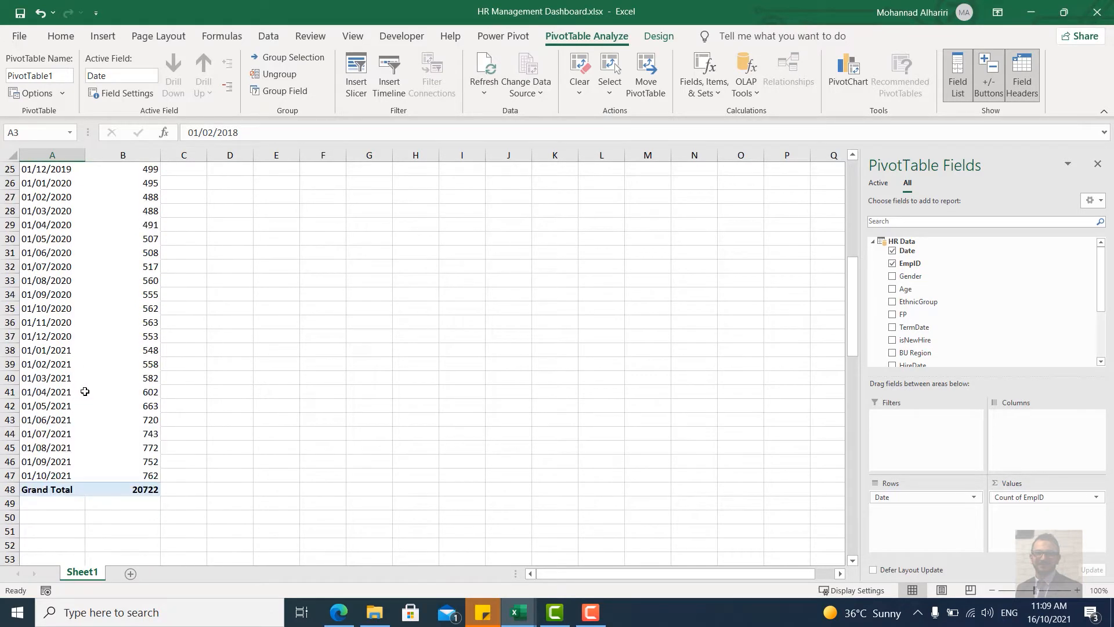
pyautogui.scroll(-2, 111, 360)
pyautogui.scroll(2, 129, 302)
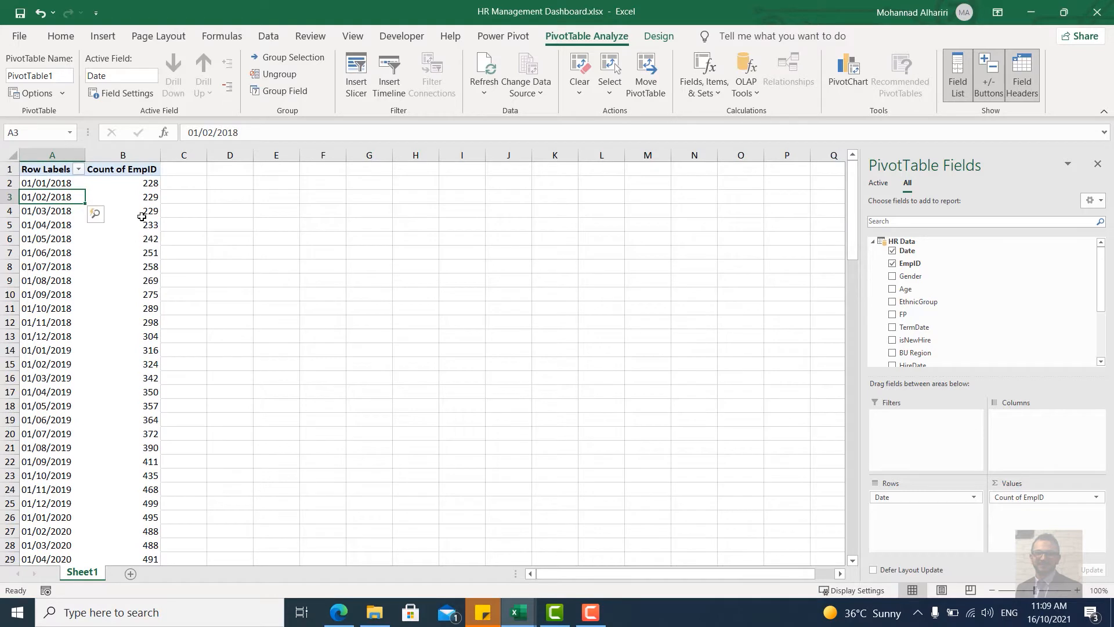
pyautogui.click(59, 223)
pyautogui.moveTo(60, 224); pyautogui.dragTo(58, 252)
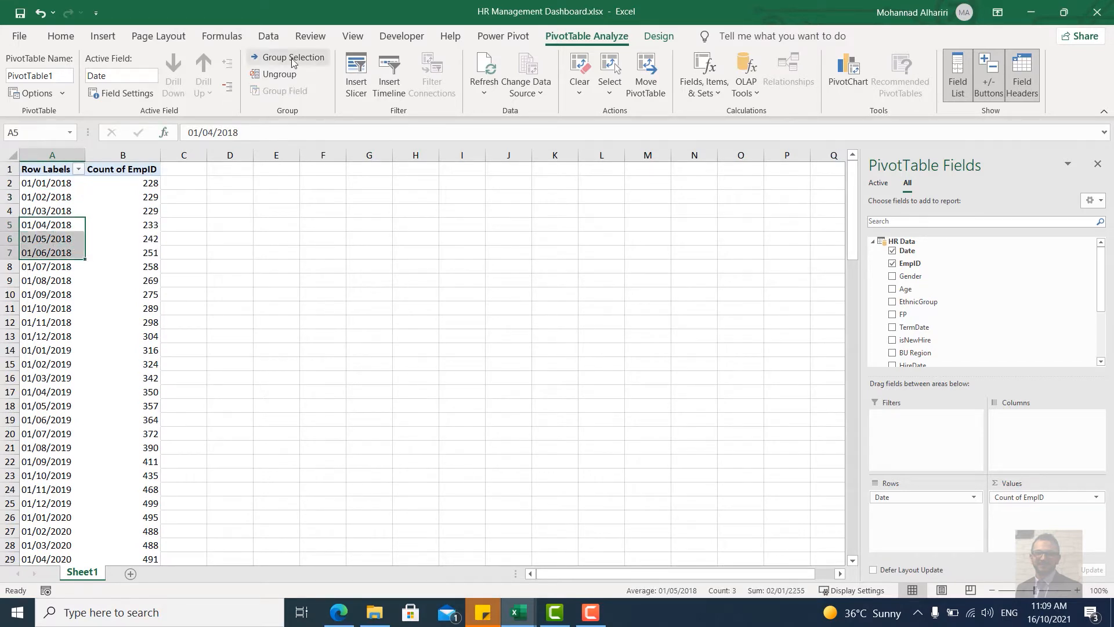
pyautogui.rightClick(59, 223)
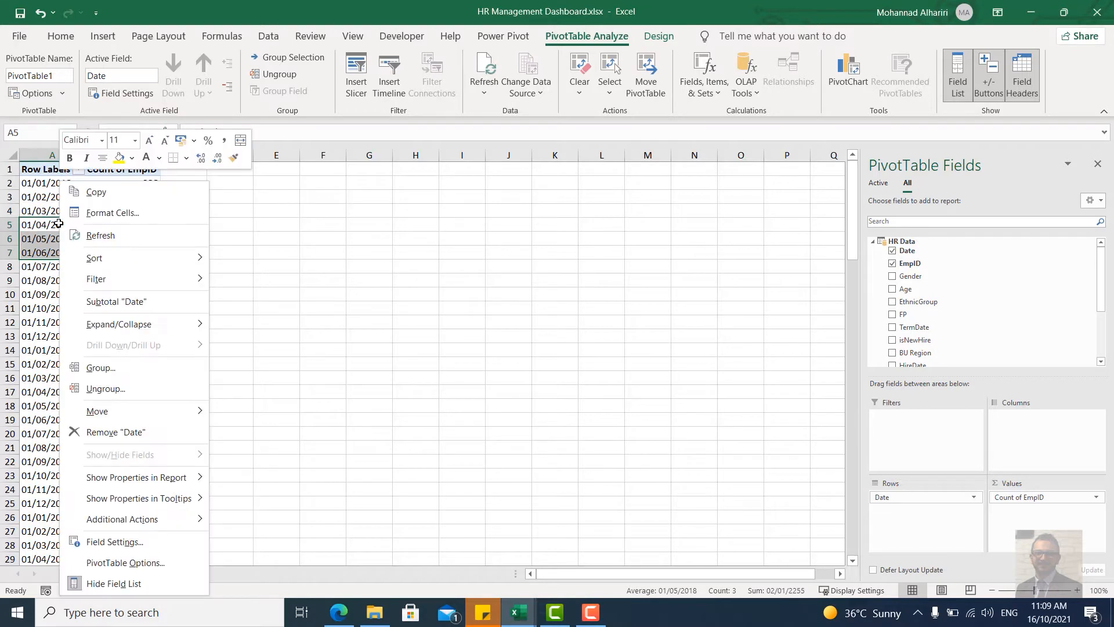
pyautogui.click(137, 371)
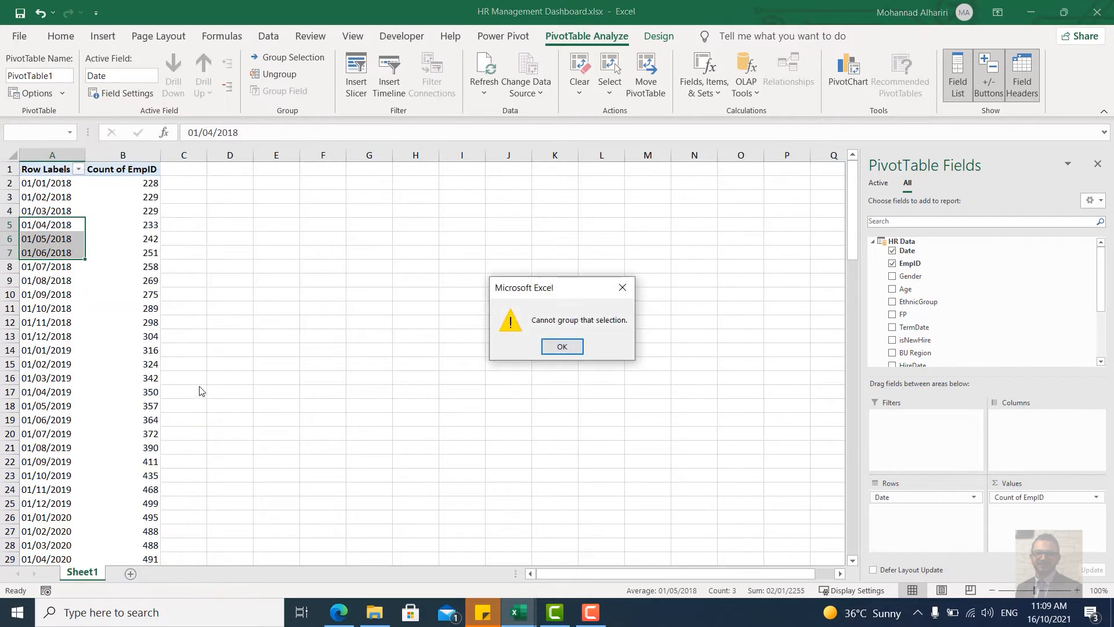
pyautogui.click(563, 346)
# Step: Group the PivotTable's date row labels by Months, Quarters and Years
pyautogui.click(81, 316)
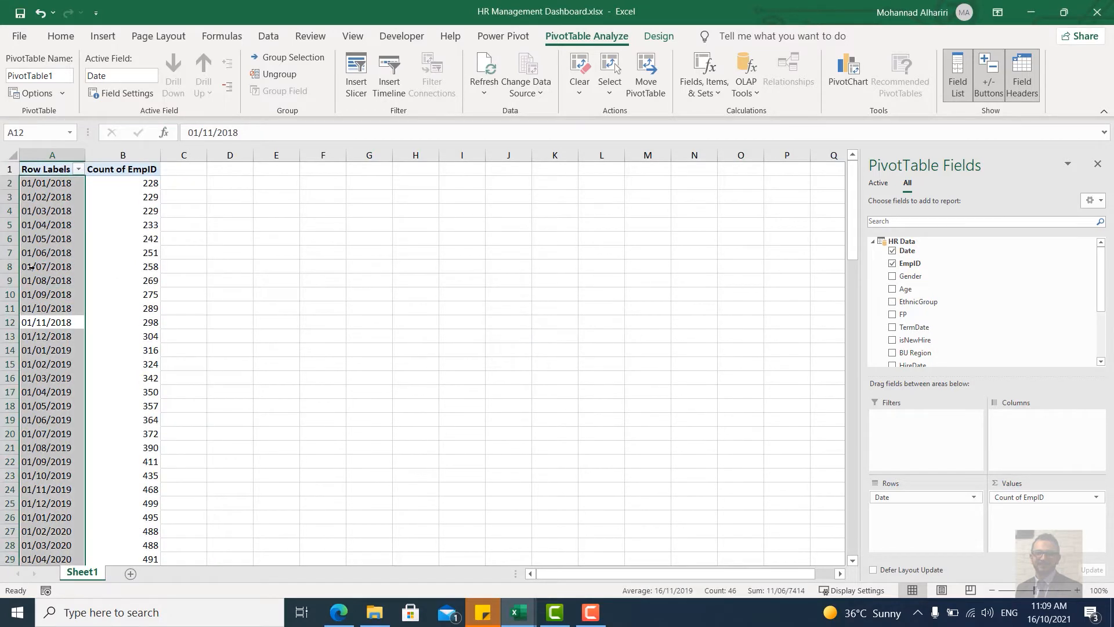
pyautogui.click(49, 261)
pyautogui.click(51, 256)
pyautogui.rightClick(51, 256)
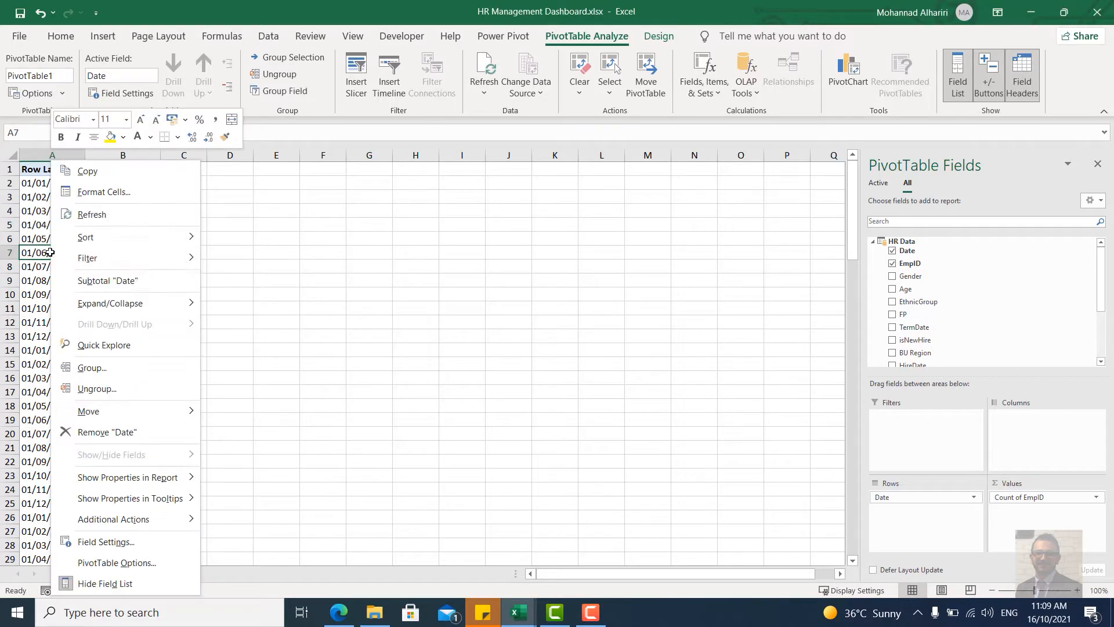
pyautogui.click(123, 366)
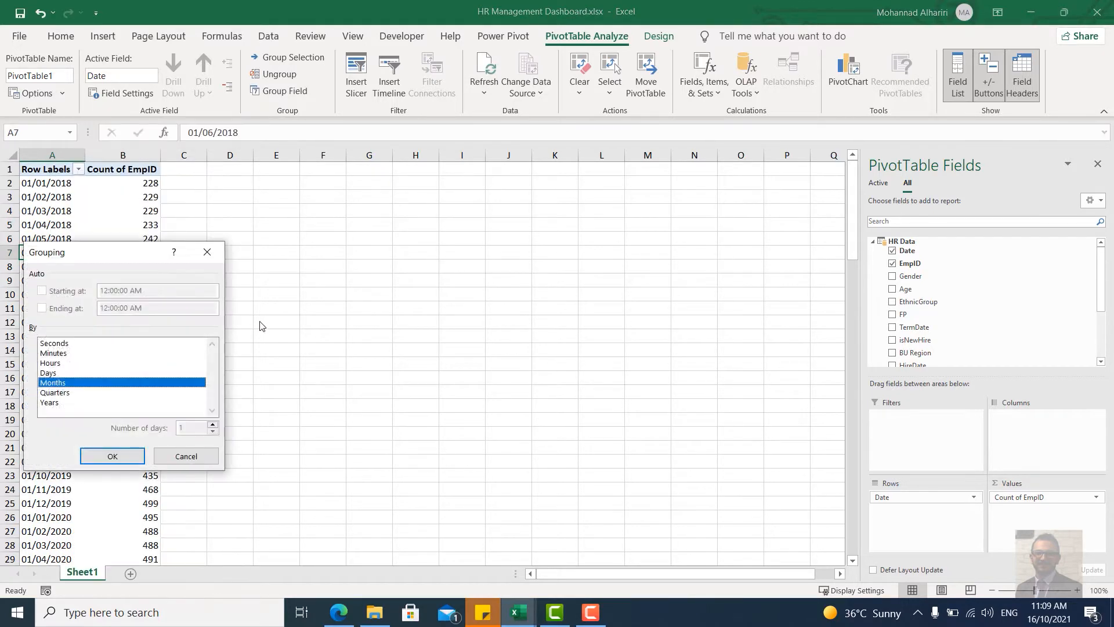
pyautogui.moveTo(93, 255); pyautogui.dragTo(258, 239)
pyautogui.click(214, 372)
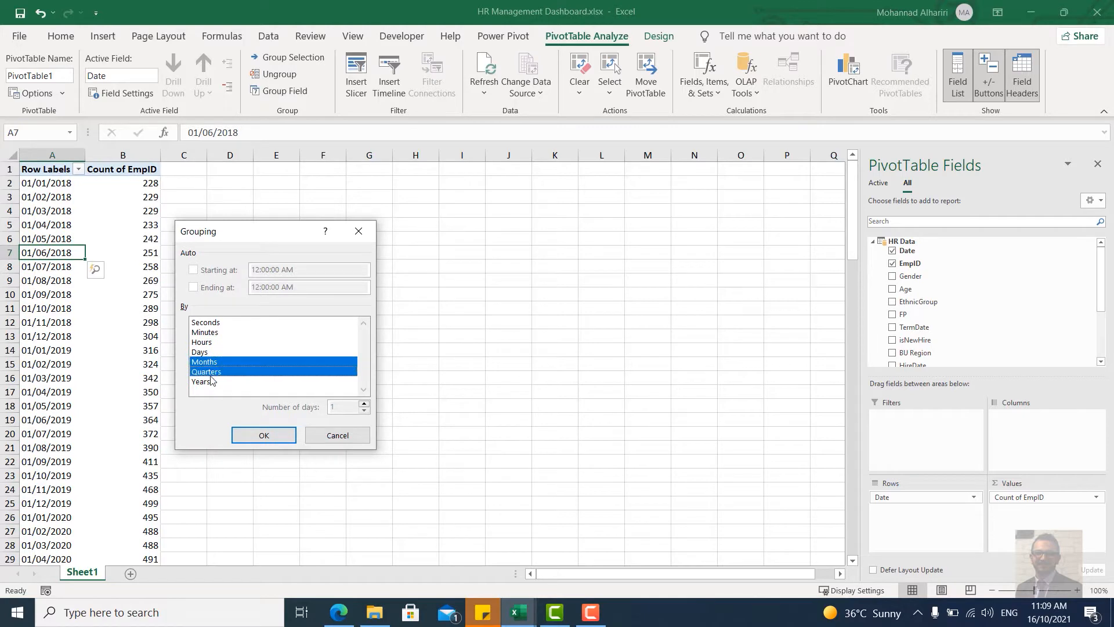
pyautogui.click(212, 382)
pyautogui.click(263, 436)
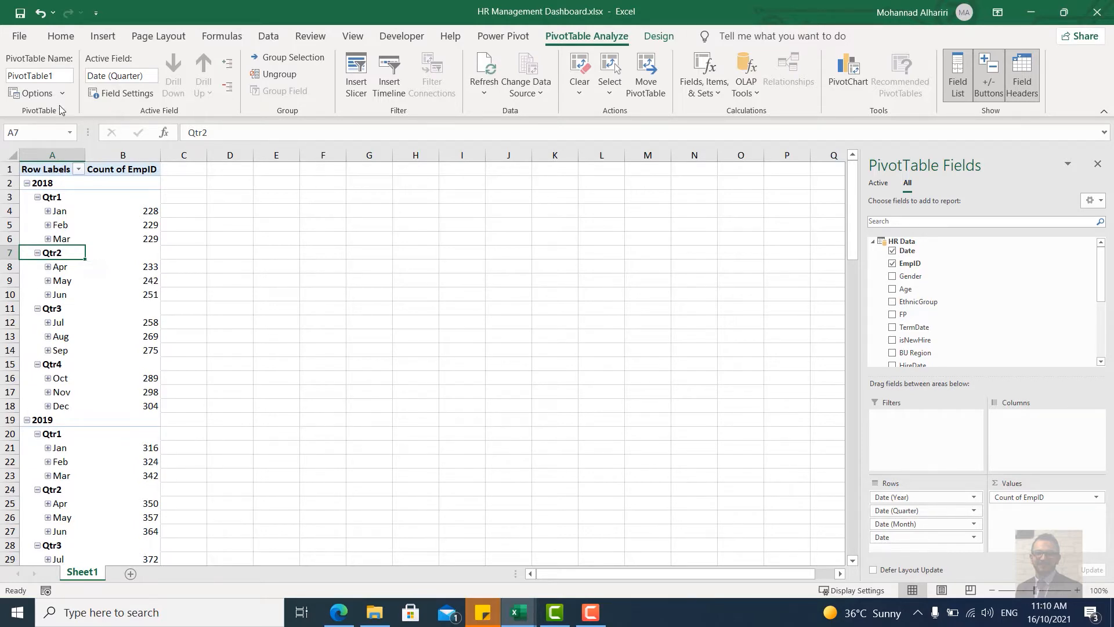
# Step: Show all subtotals at the bottom of each group in the PivotTable
pyautogui.click(668, 39)
pyautogui.click(25, 73)
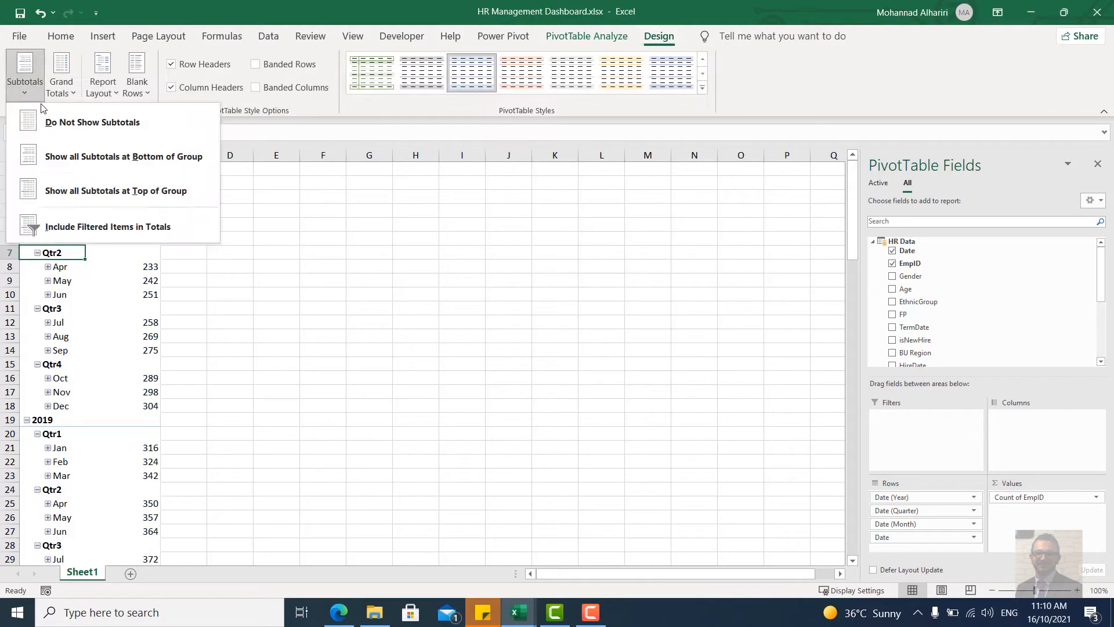
pyautogui.click(103, 157)
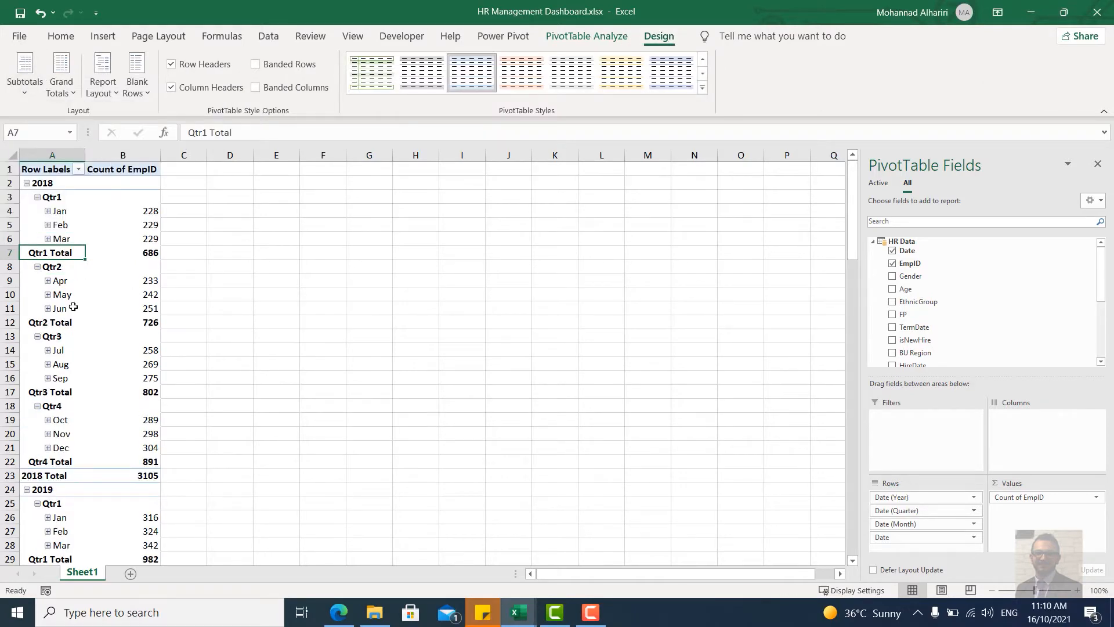
# Step: Rename the PivotTable as EmpCount
pyautogui.click(546, 40)
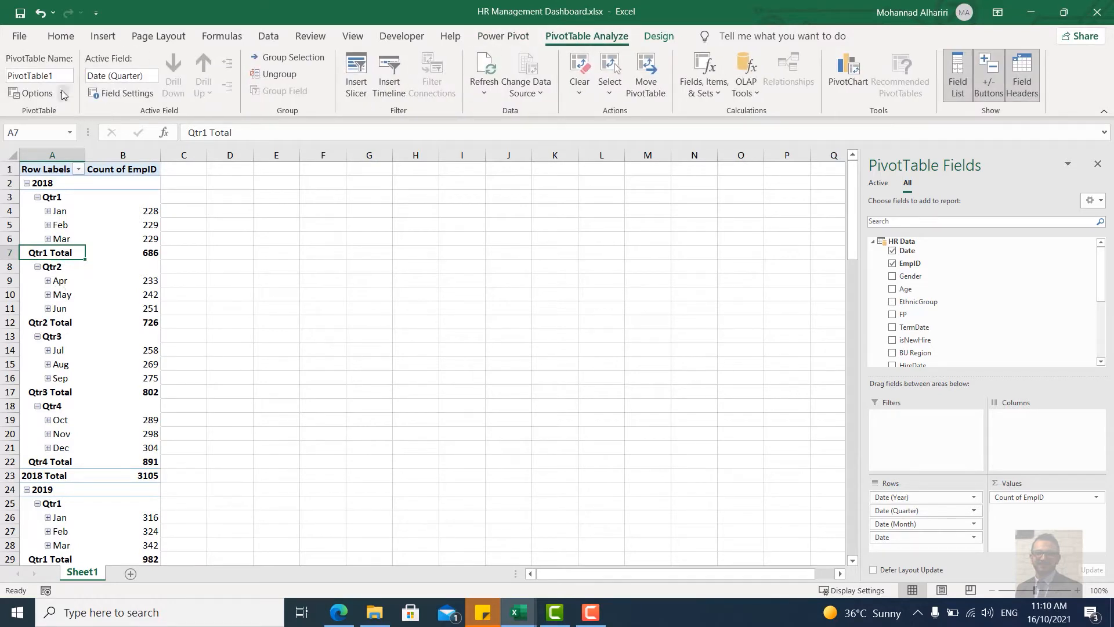
pyautogui.click(33, 76)
pyautogui.click(33, 76)
pyautogui.moveTo(58, 75); pyautogui.dragTo(8, 75)
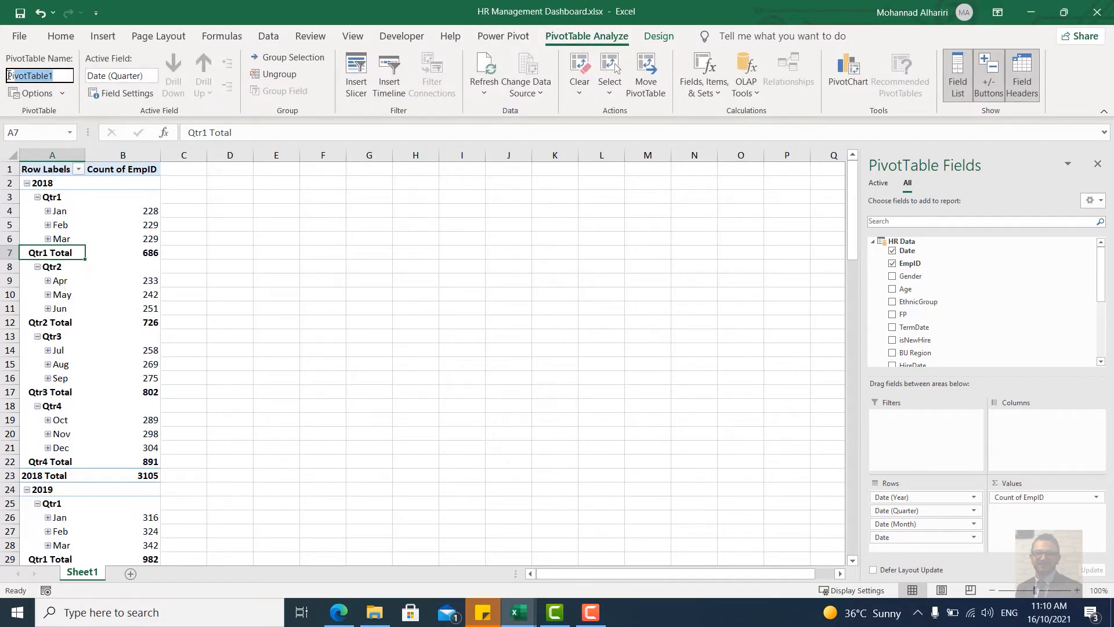
pyautogui.write('EmpCount')
pyautogui.press('Return')
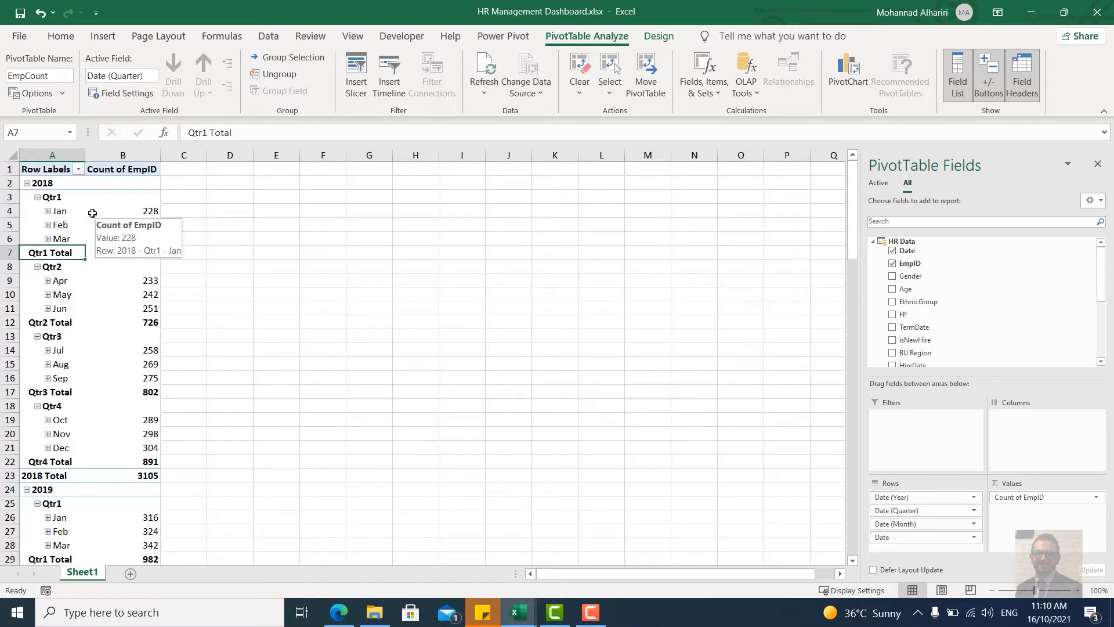
pyautogui.click(162, 242)
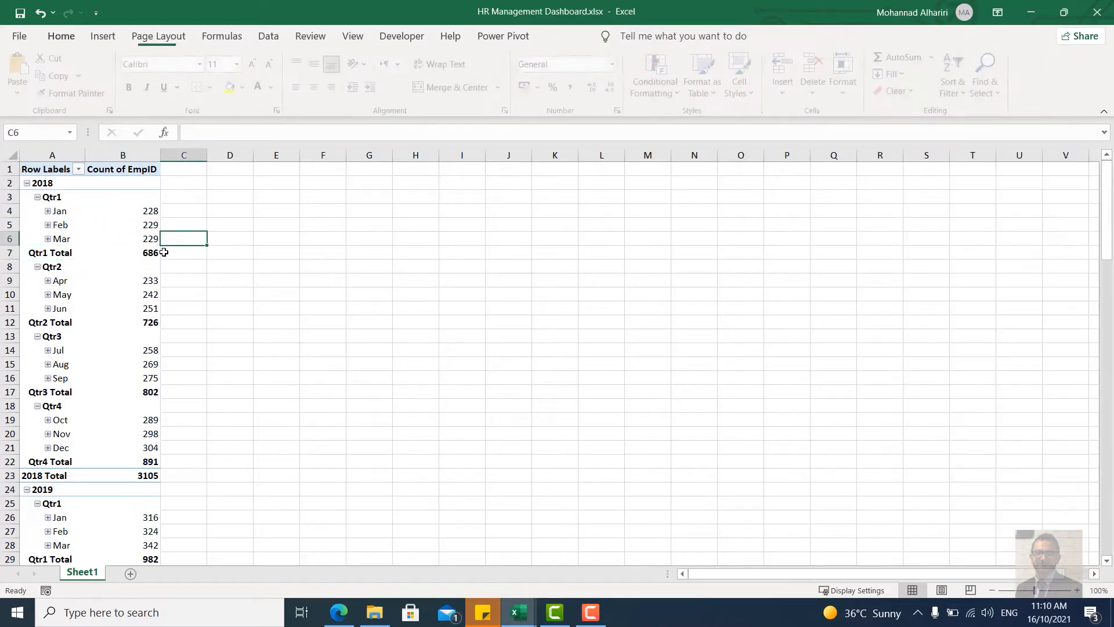
pyautogui.click(158, 242)
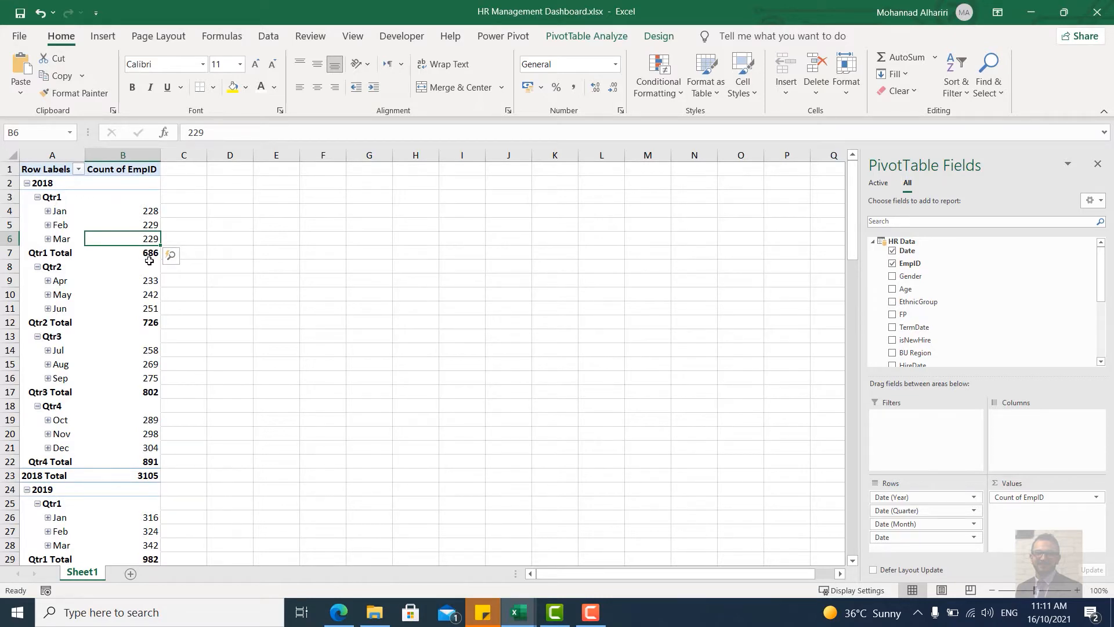
pyautogui.moveTo(138, 257)
pyautogui.moveTo(150, 489)
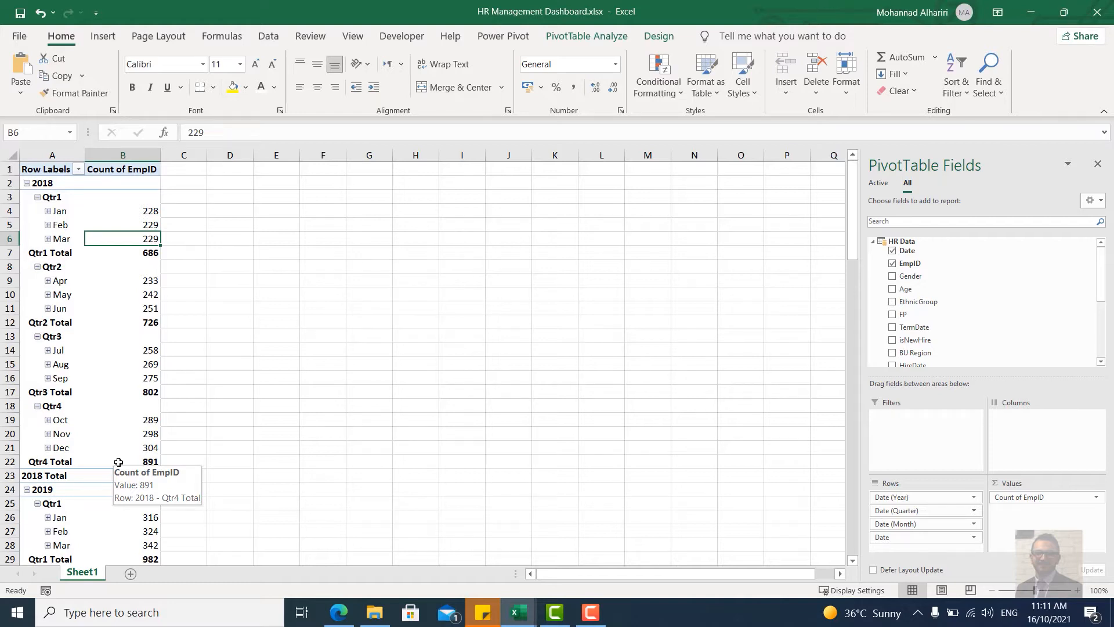
pyautogui.click(150, 254)
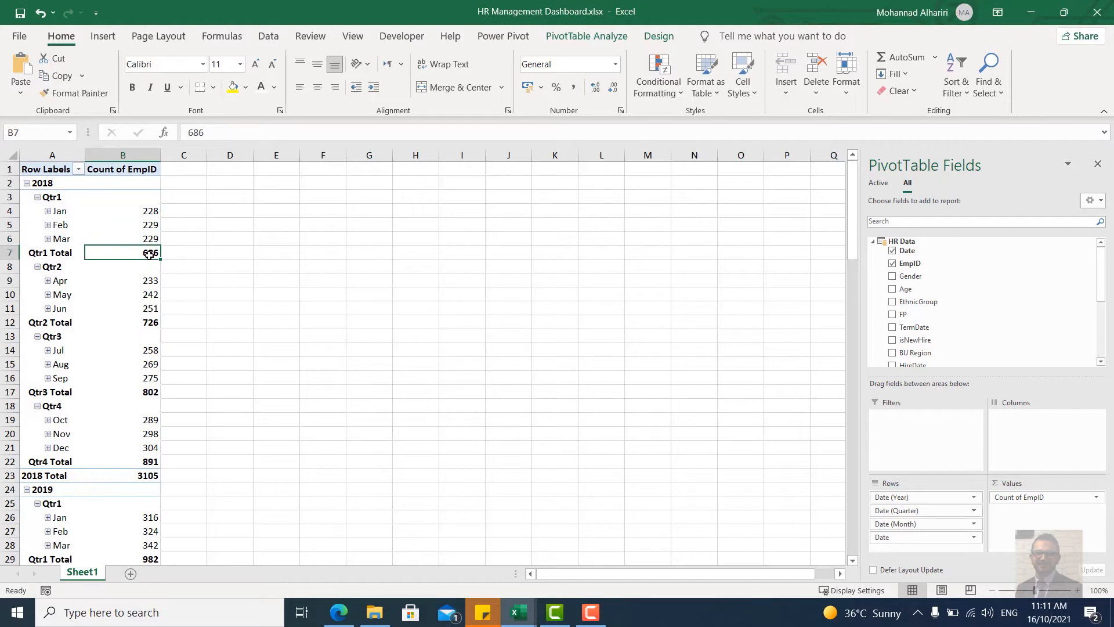
# Step: Examine the quarterly subtotals and the 2018 total in the employee-count PivotTable
pyautogui.click(146, 322)
pyautogui.click(140, 392)
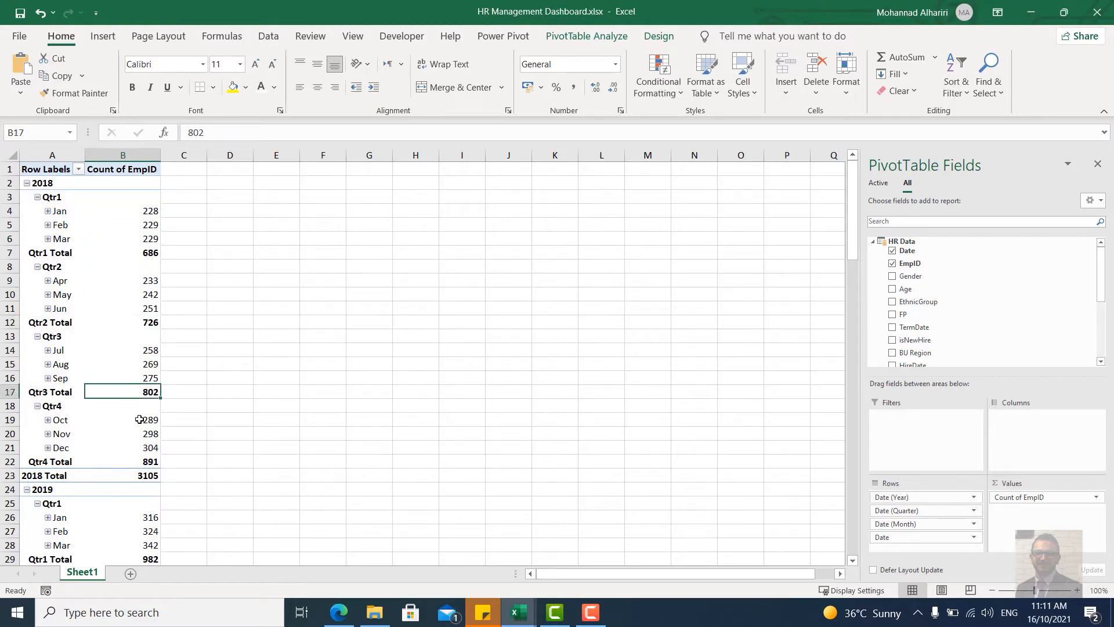
pyautogui.click(144, 462)
pyautogui.moveTo(145, 463); pyautogui.dragTo(144, 473)
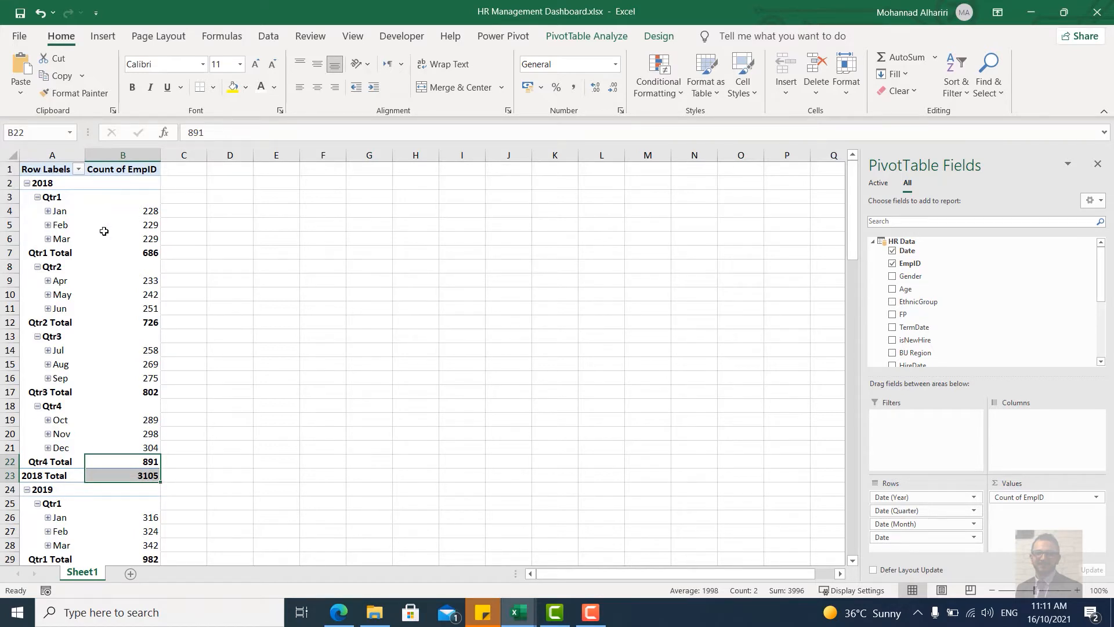
pyautogui.moveTo(125, 259)
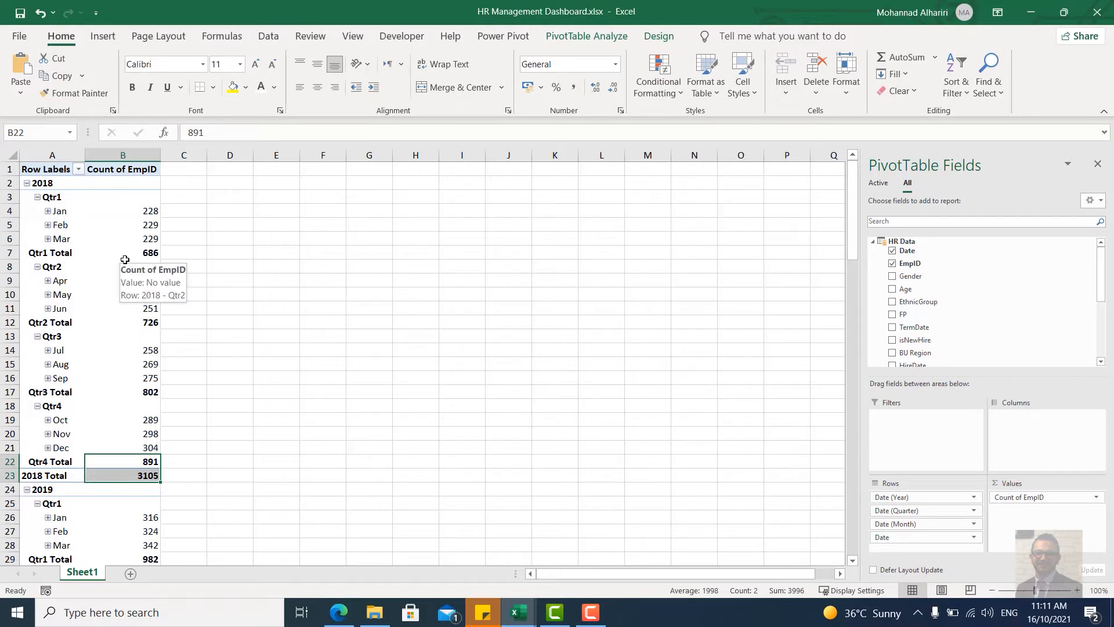
pyautogui.moveTo(145, 238)
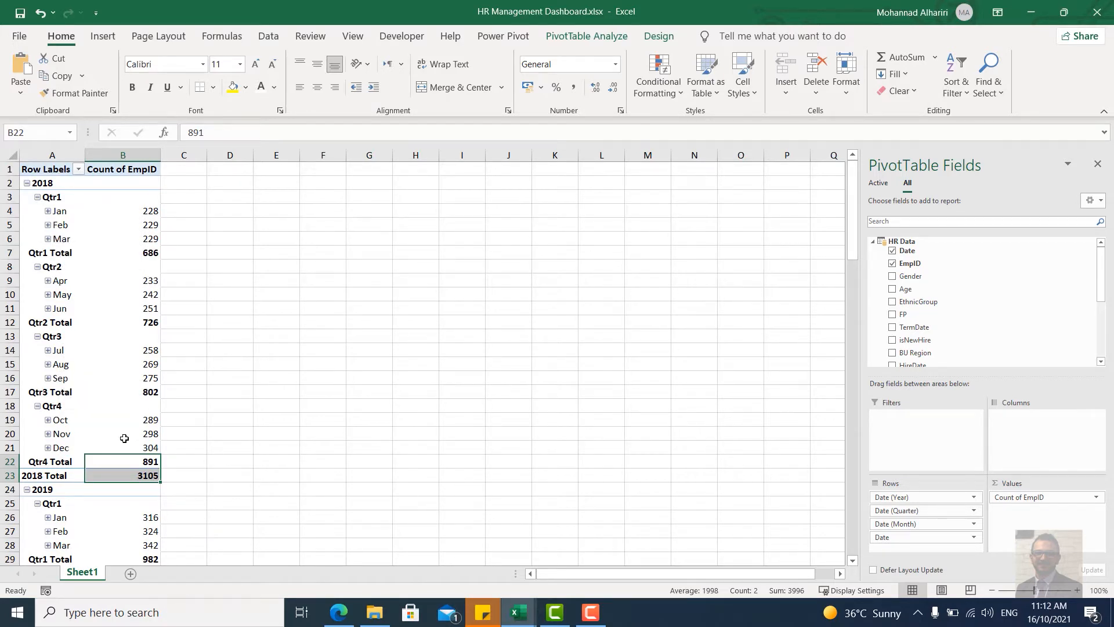
# Step: Start a new Power Pivot measure on the HR Data table and name it EmpCount
pyautogui.click(130, 335)
pyautogui.click(659, 36)
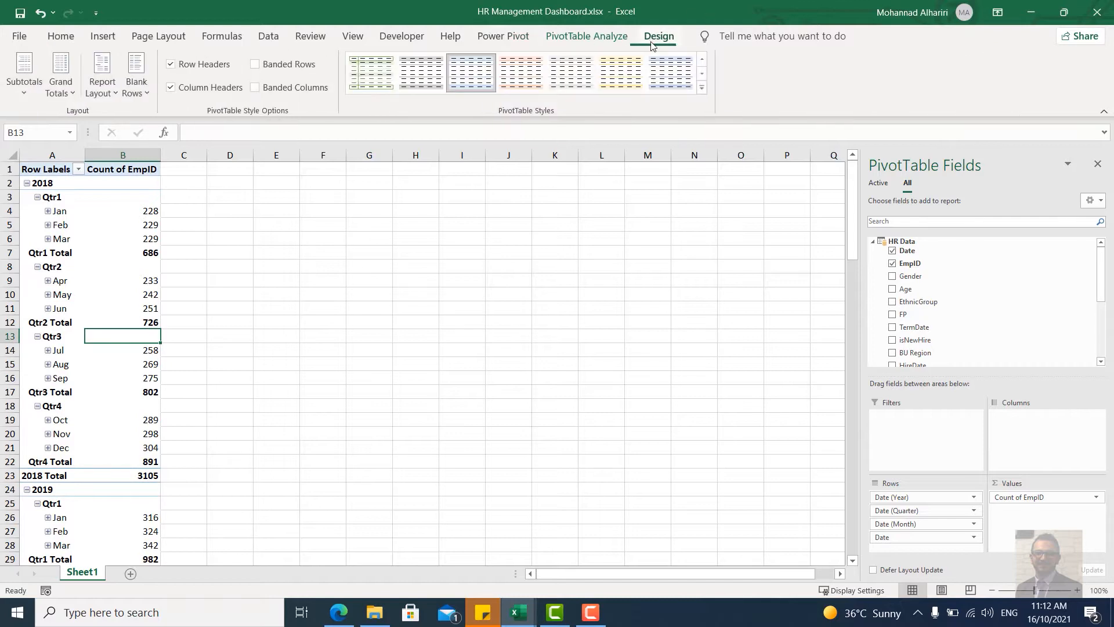
pyautogui.click(618, 43)
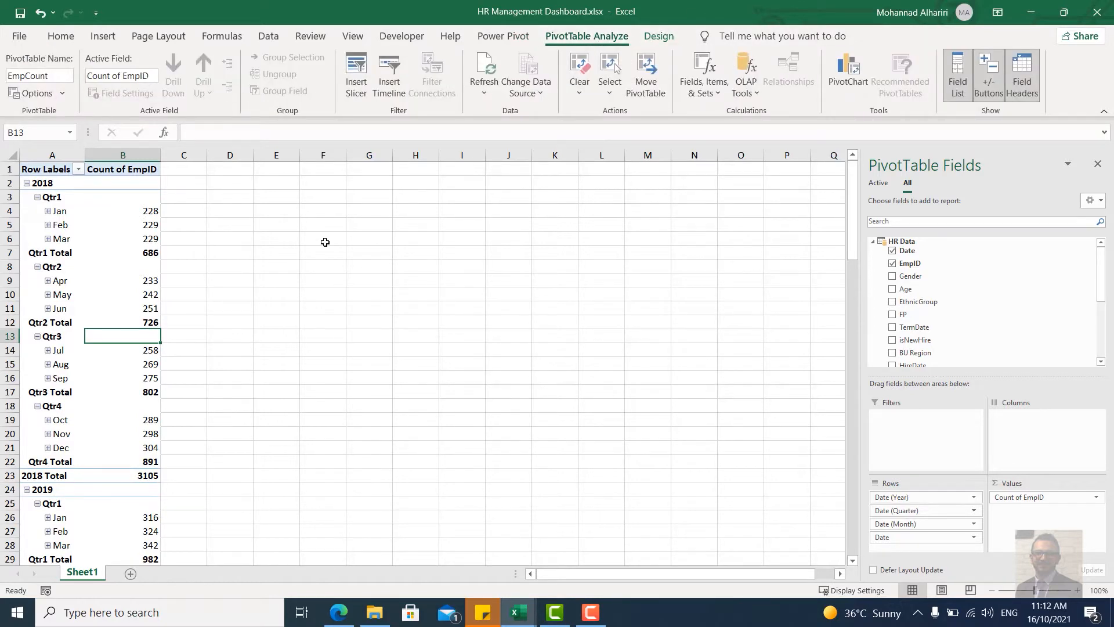
pyautogui.click(659, 38)
pyautogui.click(520, 45)
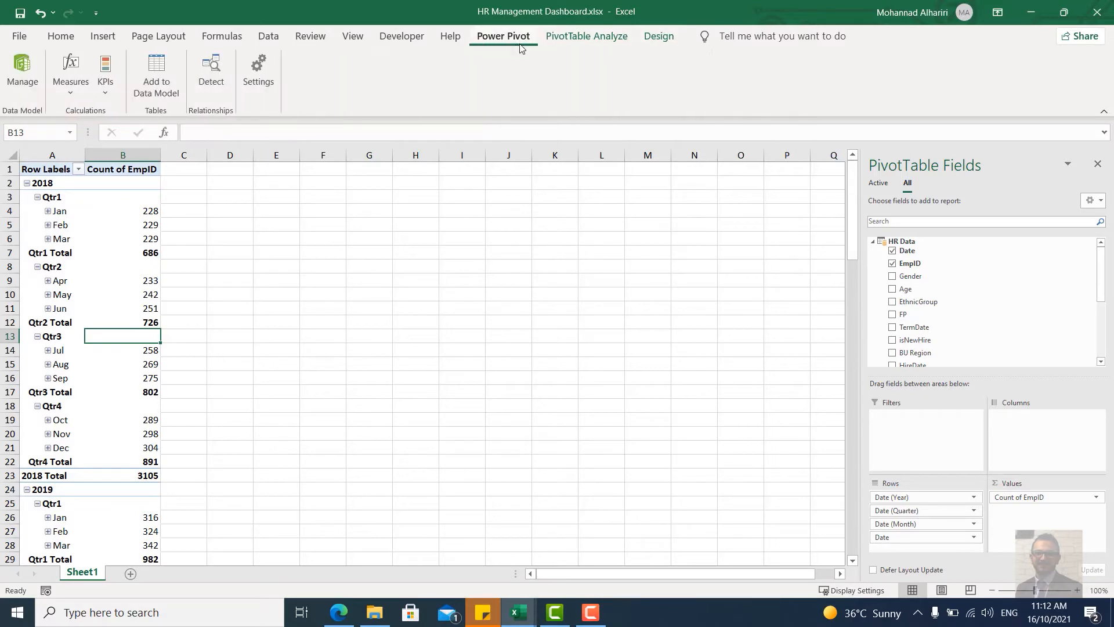
pyautogui.click(70, 88)
pyautogui.click(95, 114)
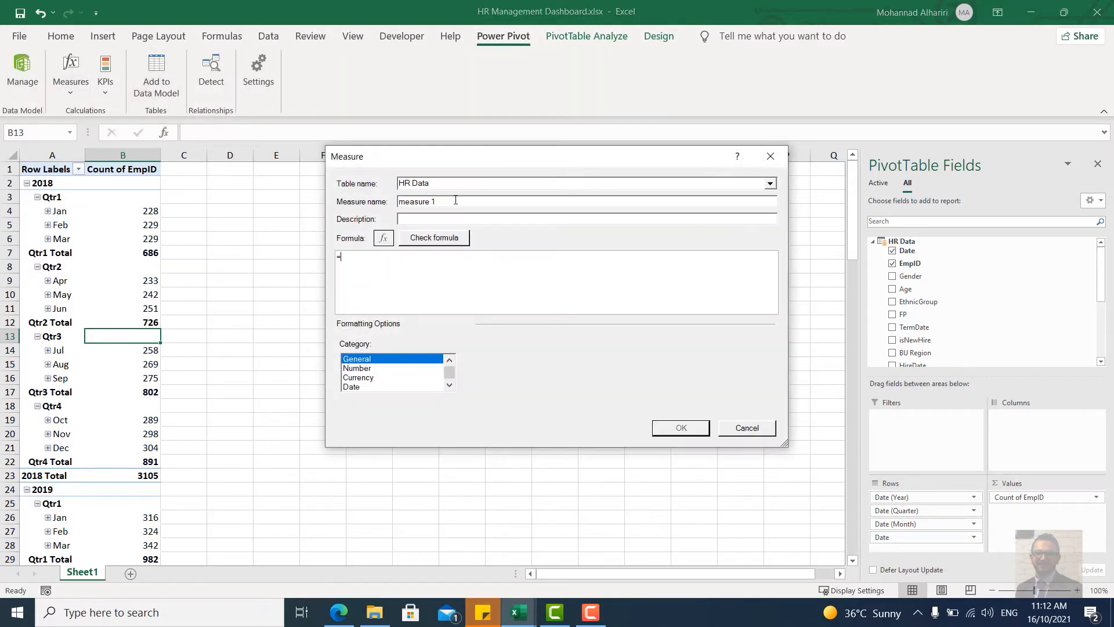
pyautogui.moveTo(456, 201); pyautogui.dragTo(284, 207)
pyautogui.write('E')
# Step: Begin the EmpCount measure formula with =CALCULATE(COUNT([EmpID]
pyautogui.write('calc')
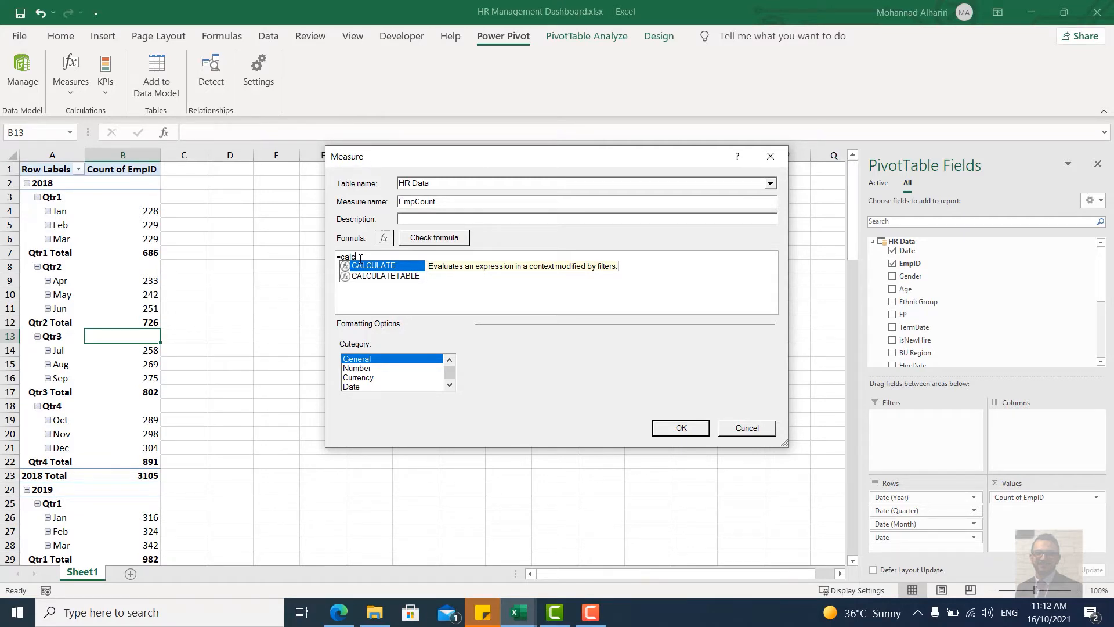
pyautogui.press('Tab')
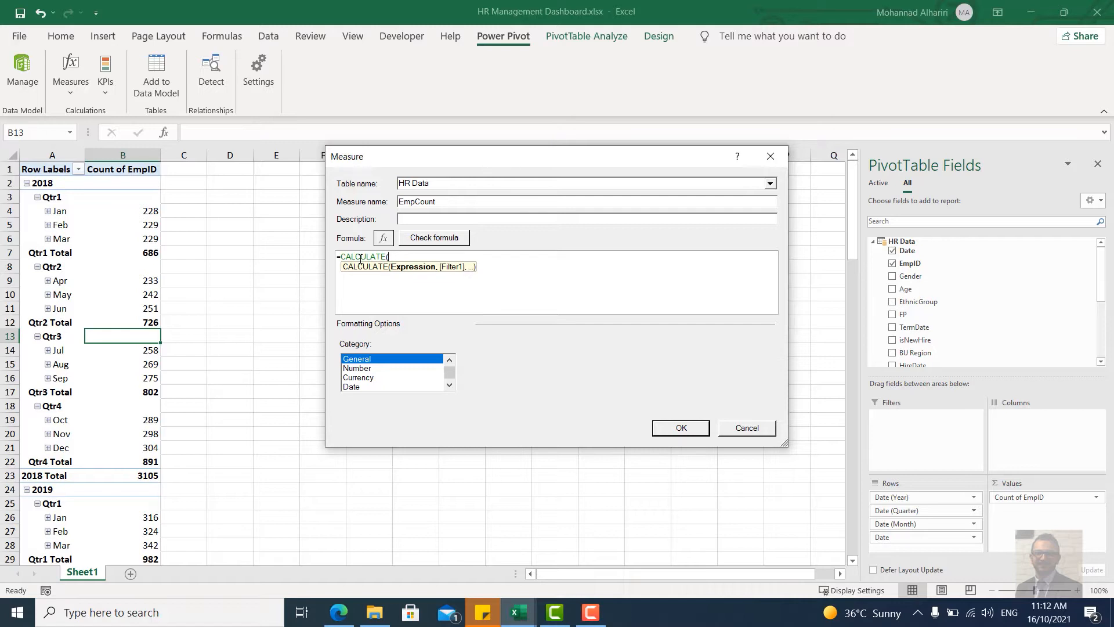
pyautogui.write('coun')
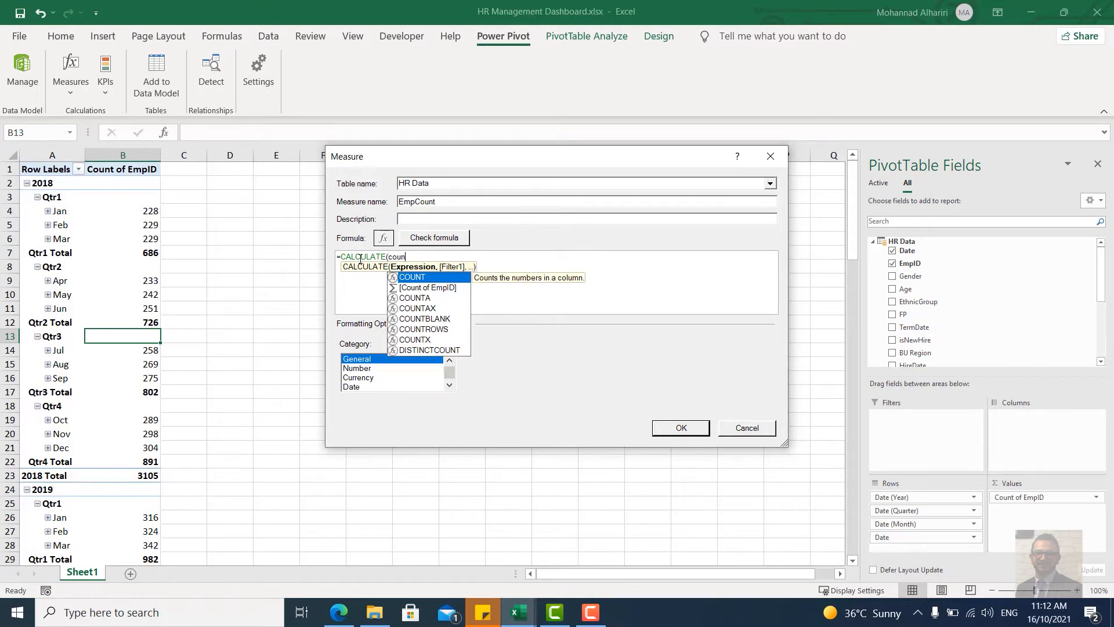
pyautogui.press('Tab')
pyautogui.press('Down')
pyautogui.press('Down')
pyautogui.press('Down')
pyautogui.press('Down')
pyautogui.press('Down')
pyautogui.press('Down')
pyautogui.press('Down')
pyautogui.press('Down')
pyautogui.press('Down')
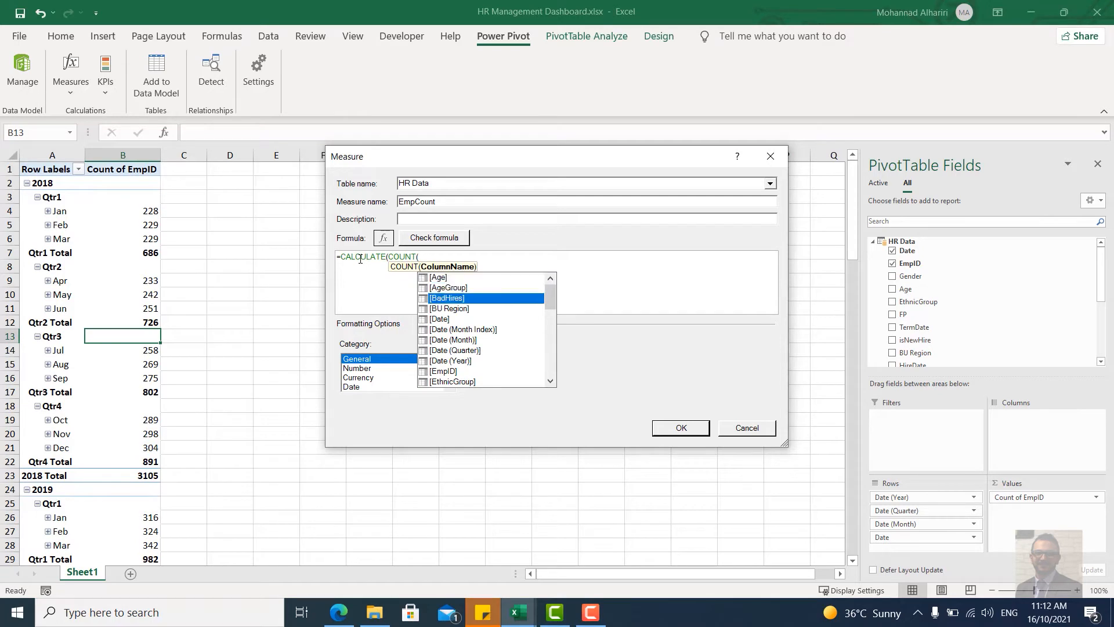
pyautogui.press('Tab')
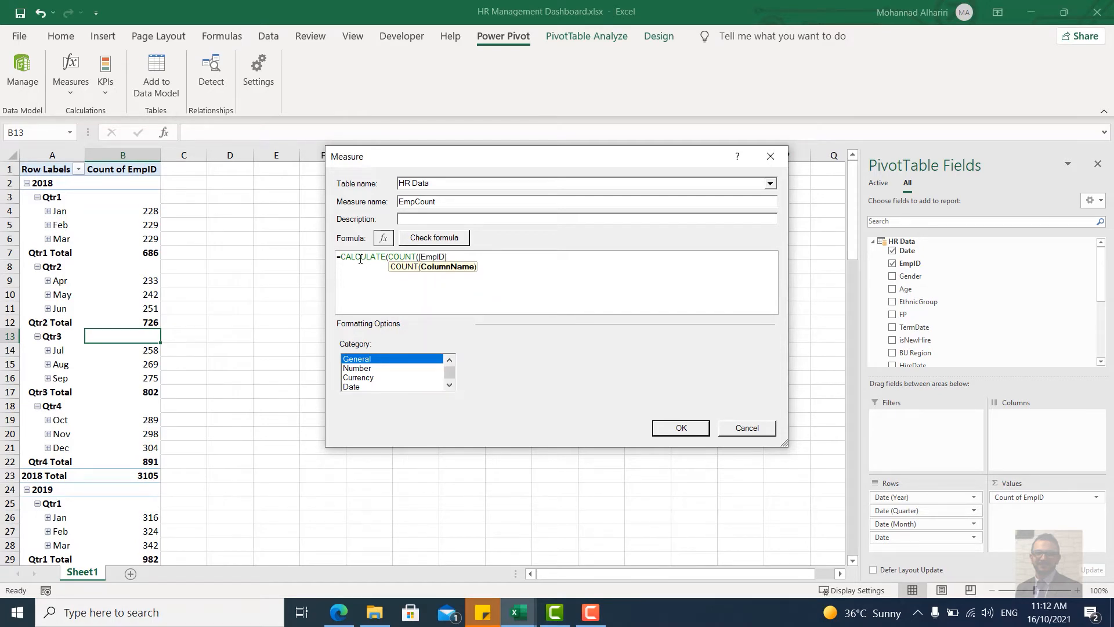
# Step: Close the COUNT function and add FILTER(ALL('HR Data' as the filter argument of CALCULATE
pyautogui.write('),fil')
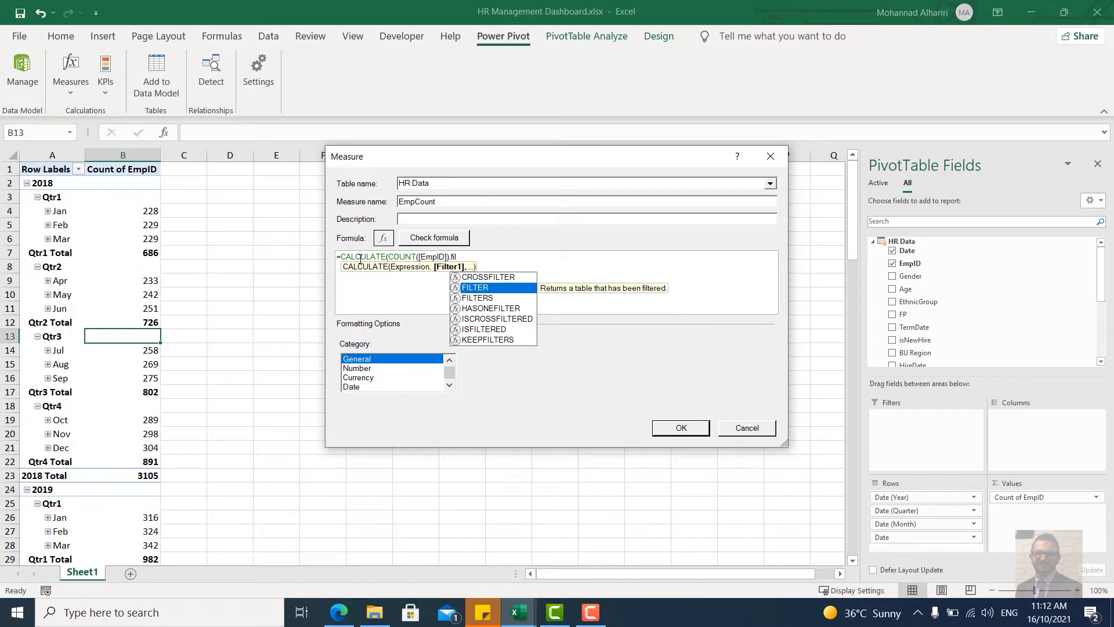
pyautogui.press('Tab')
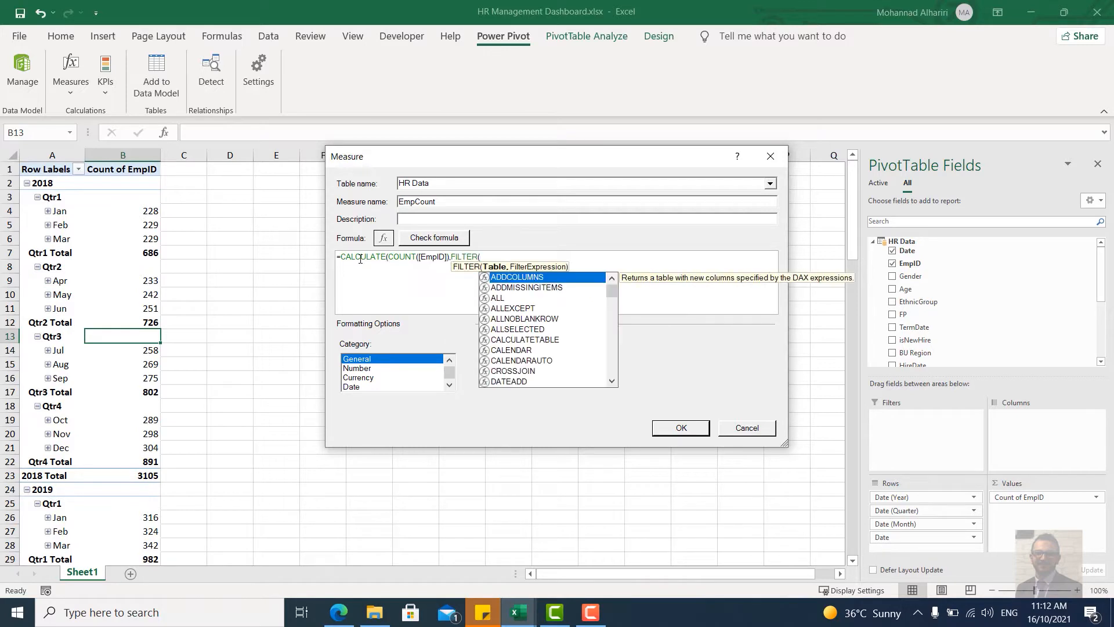
pyautogui.write('all')
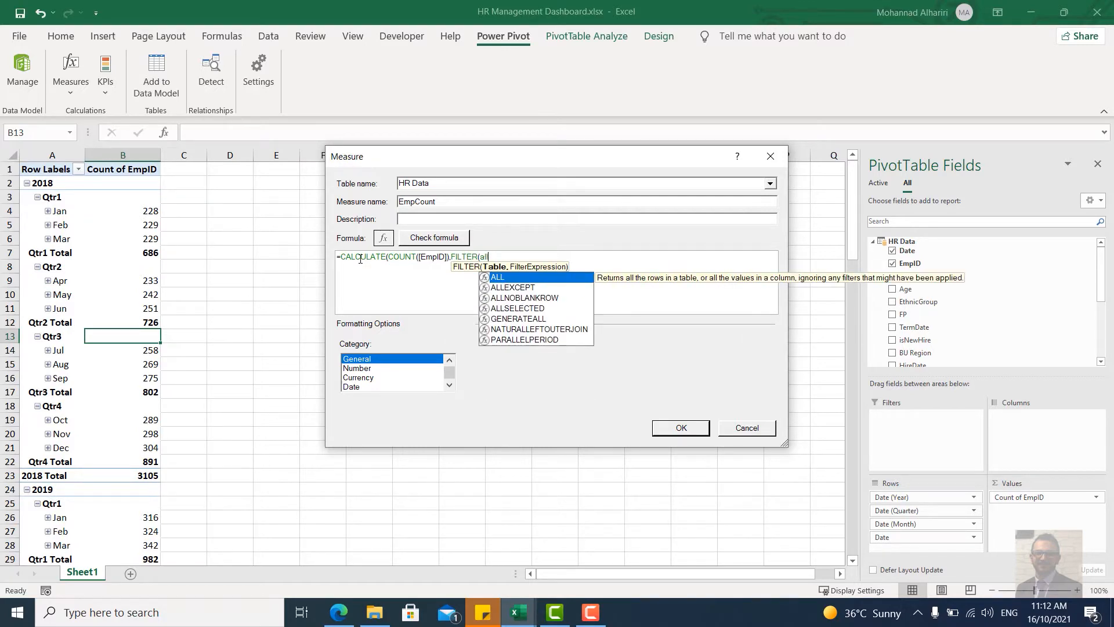
pyautogui.press('Tab')
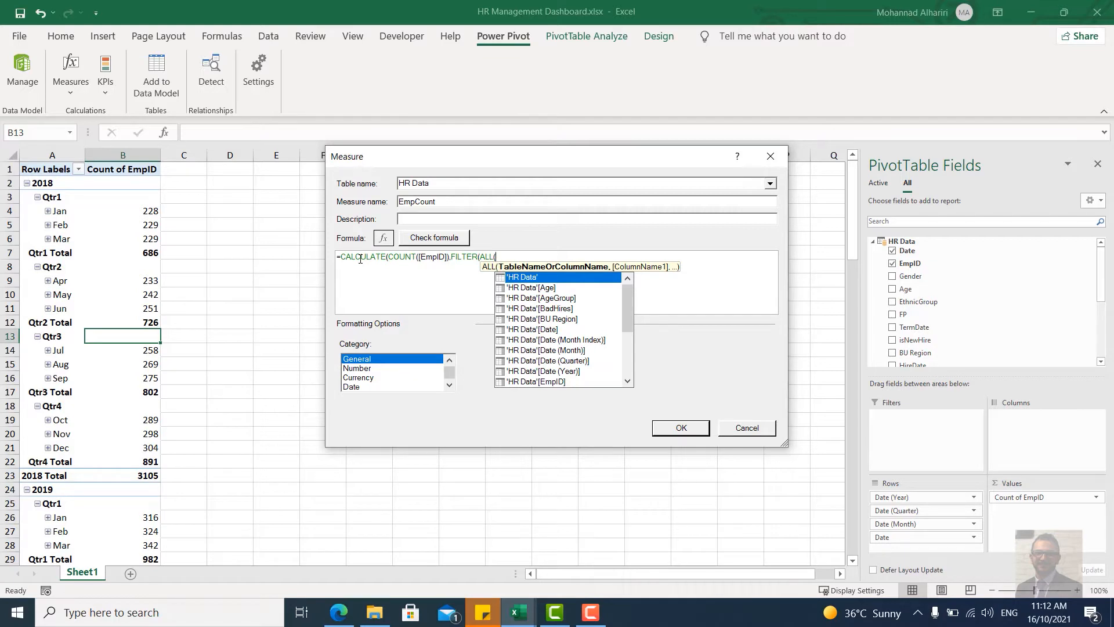
pyautogui.press('Tab')
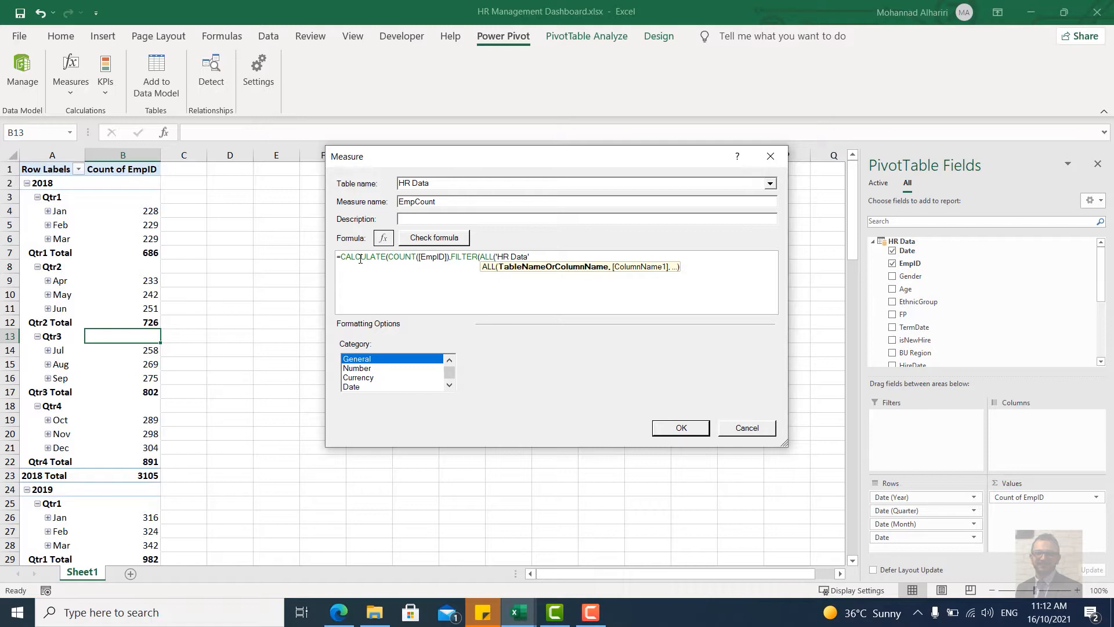
# Step: Complete the filter with ,'HR Data'[Date]=MAX([Date])))) and check the measure formula
pyautogui.write(',date')
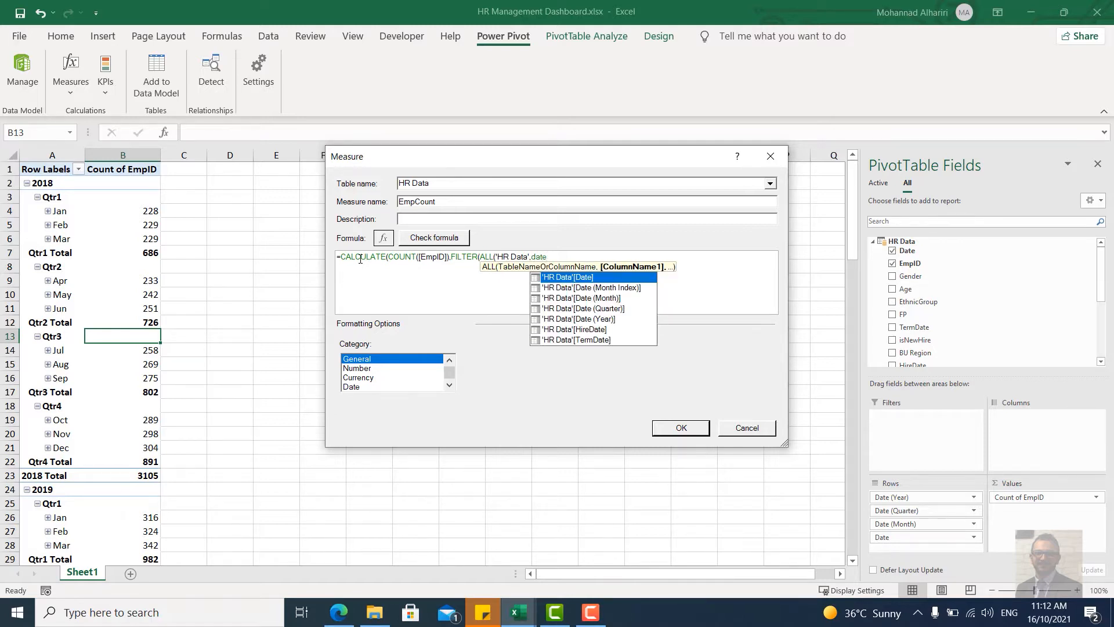
pyautogui.press('Tab')
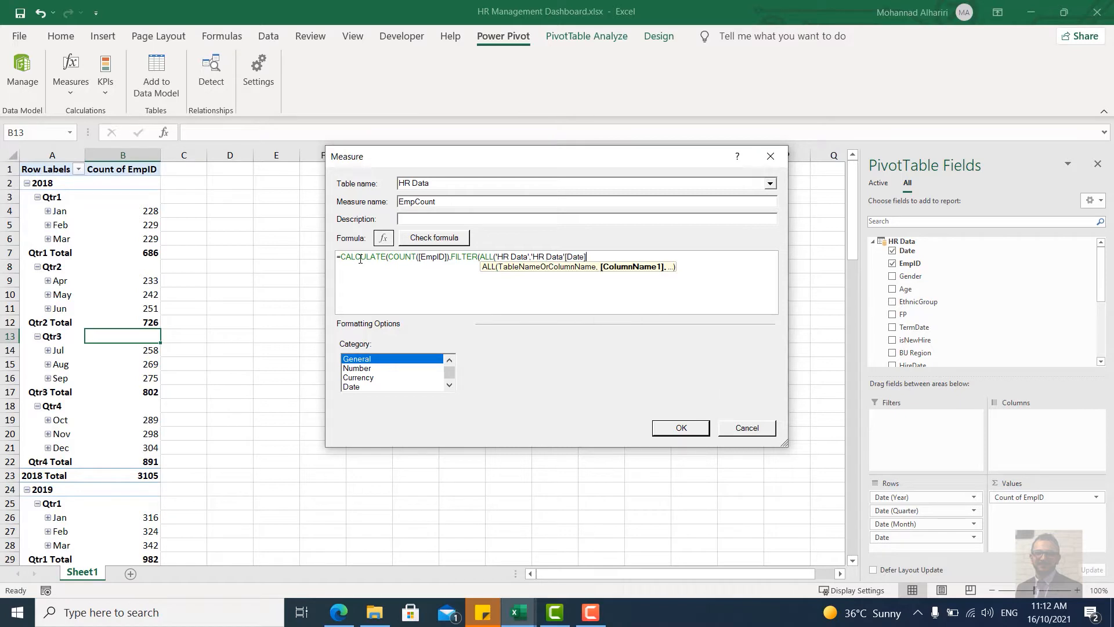
pyautogui.write('=Ma')
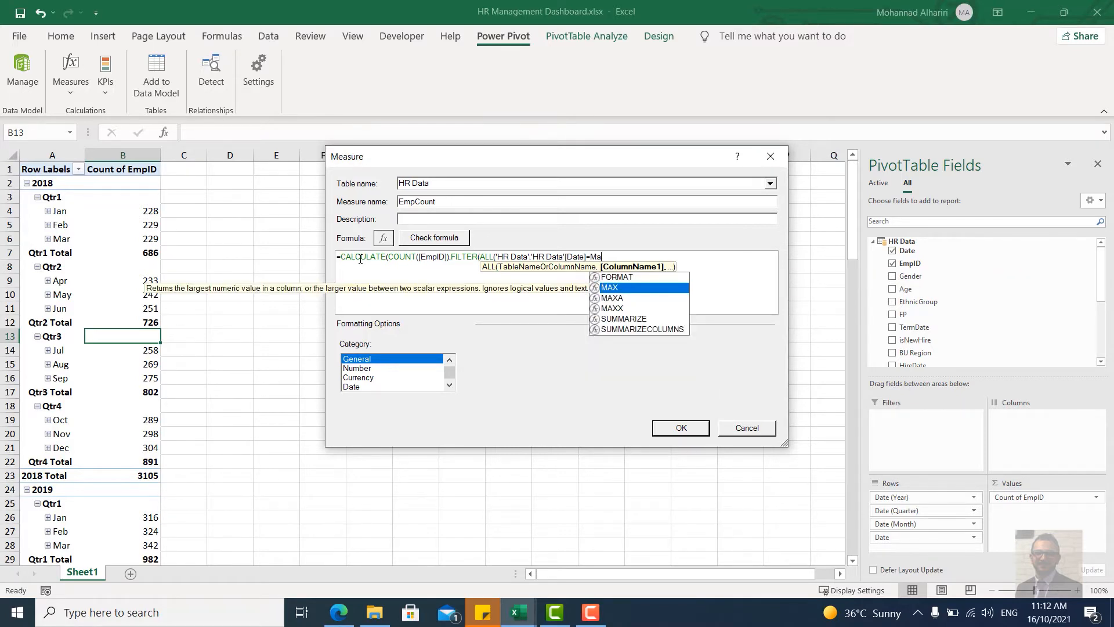
pyautogui.press('Tab')
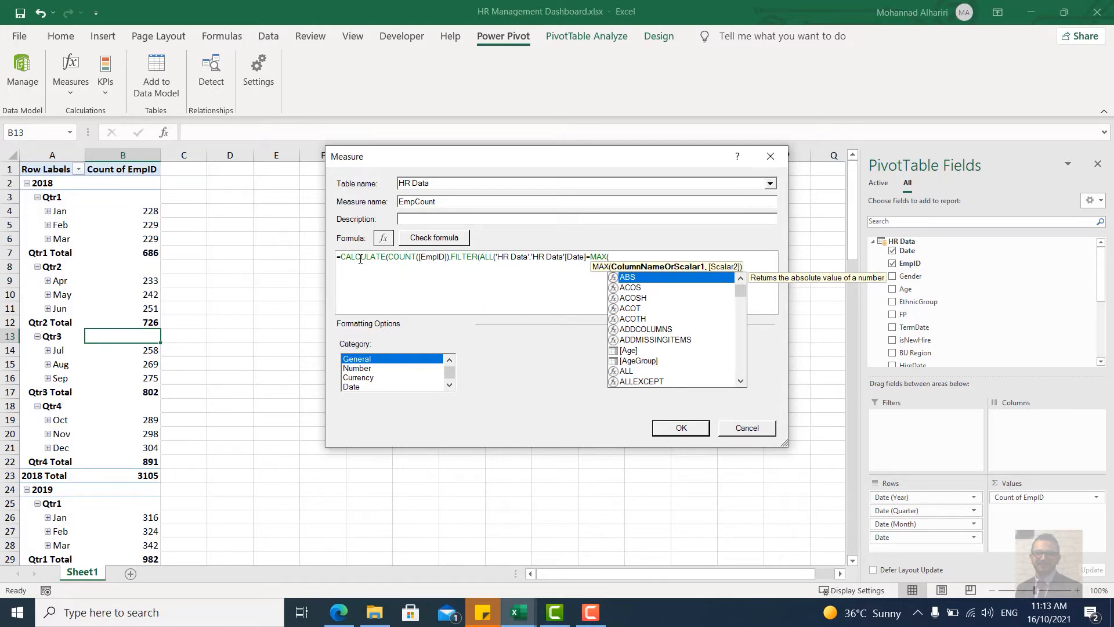
pyautogui.write('dat')
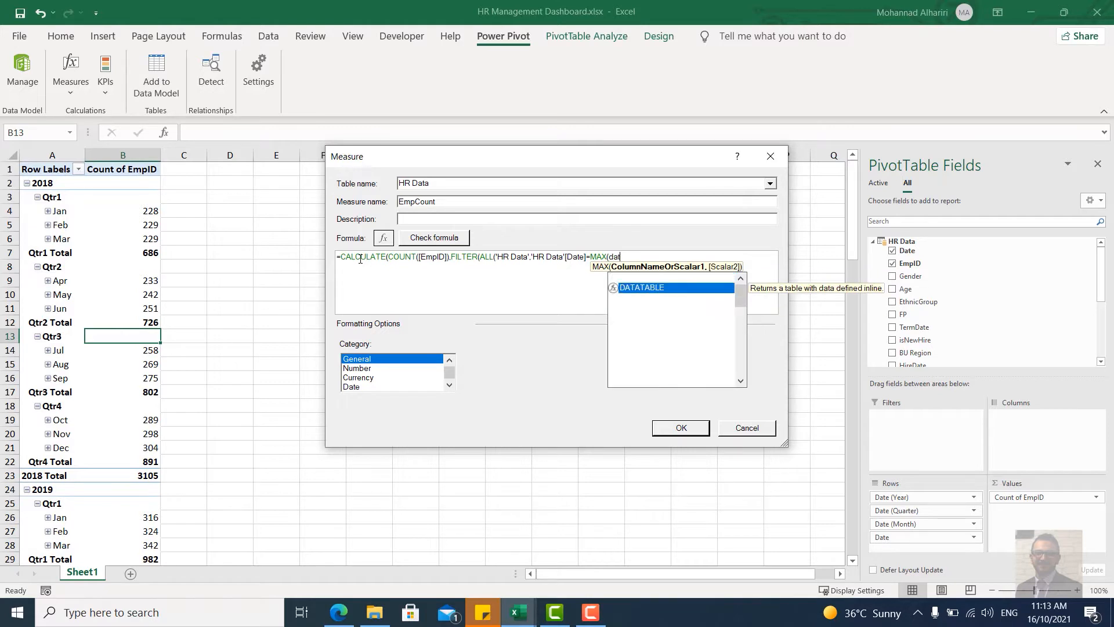
pyautogui.press('Down')
pyautogui.press('Down')
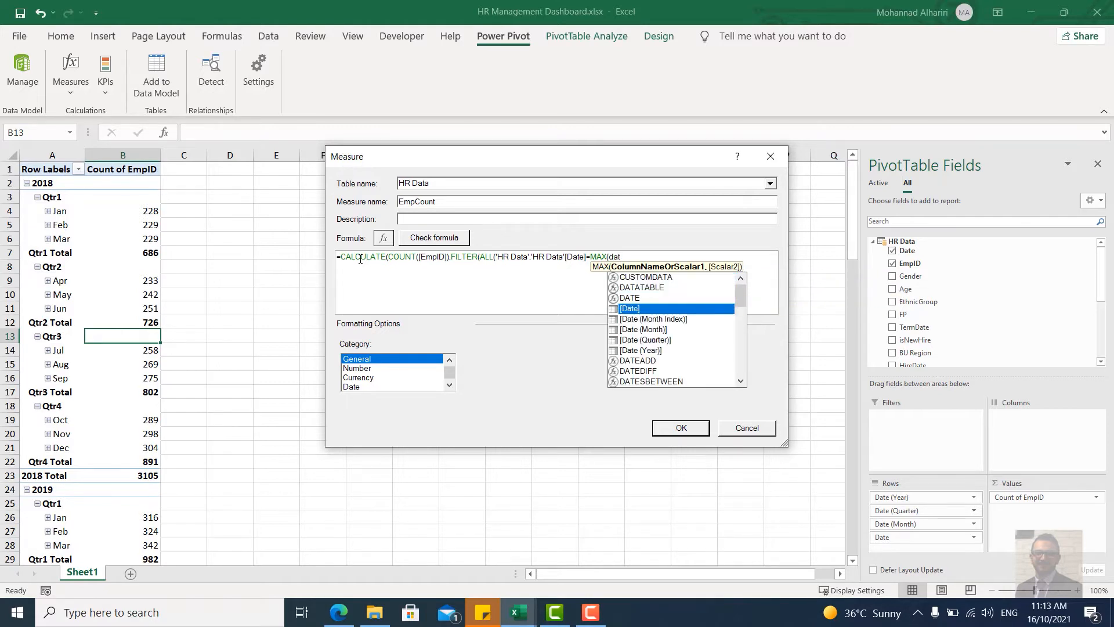
pyautogui.press('Tab')
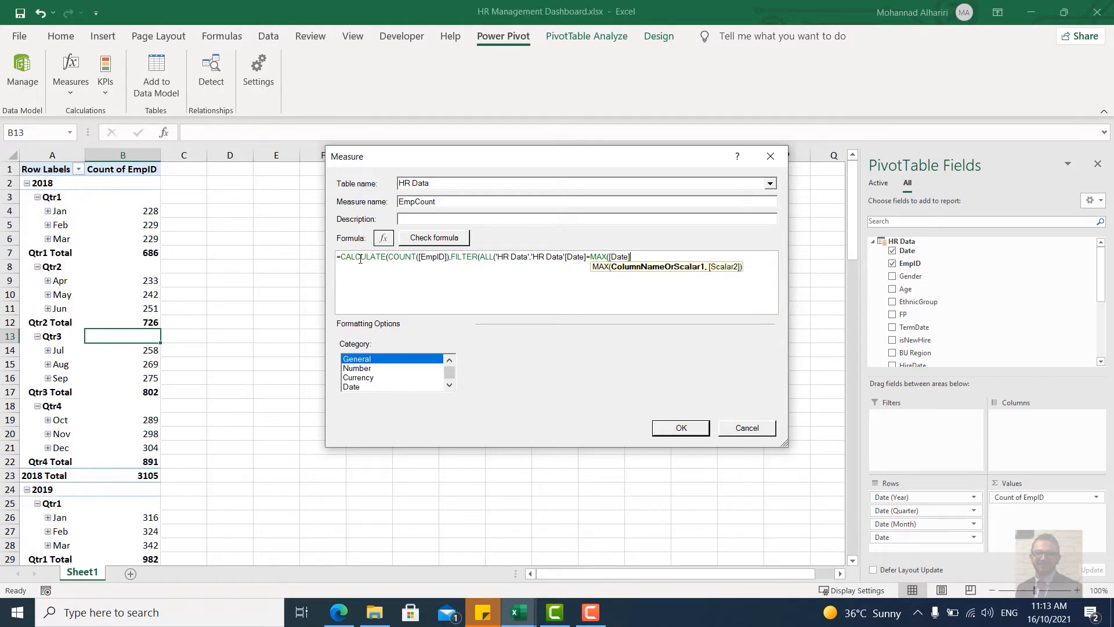
pyautogui.write('))')
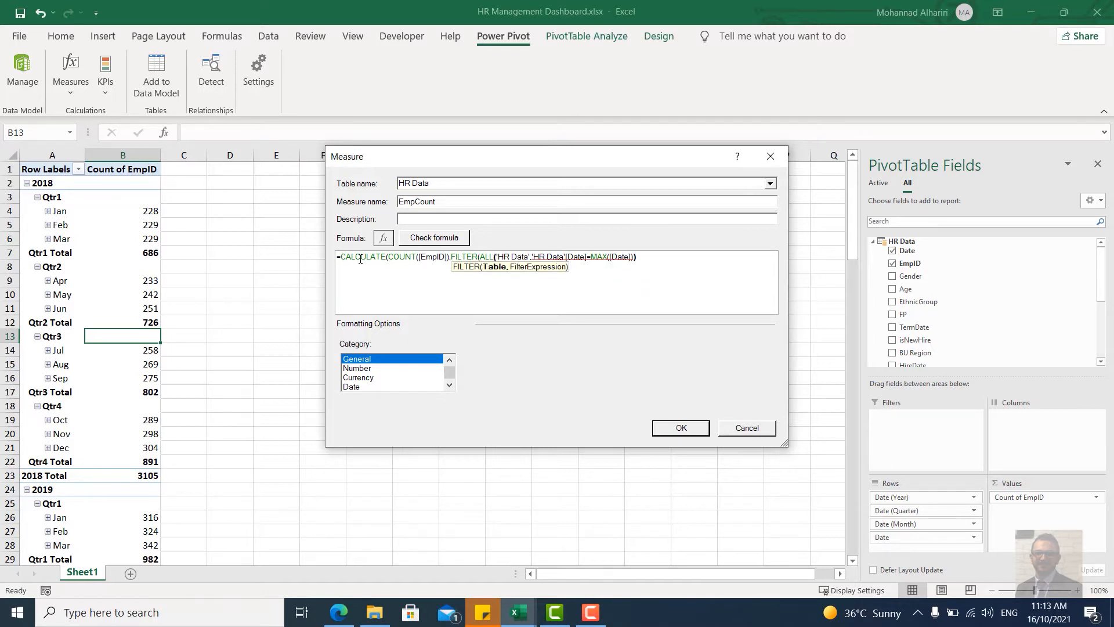
pyautogui.write(')')
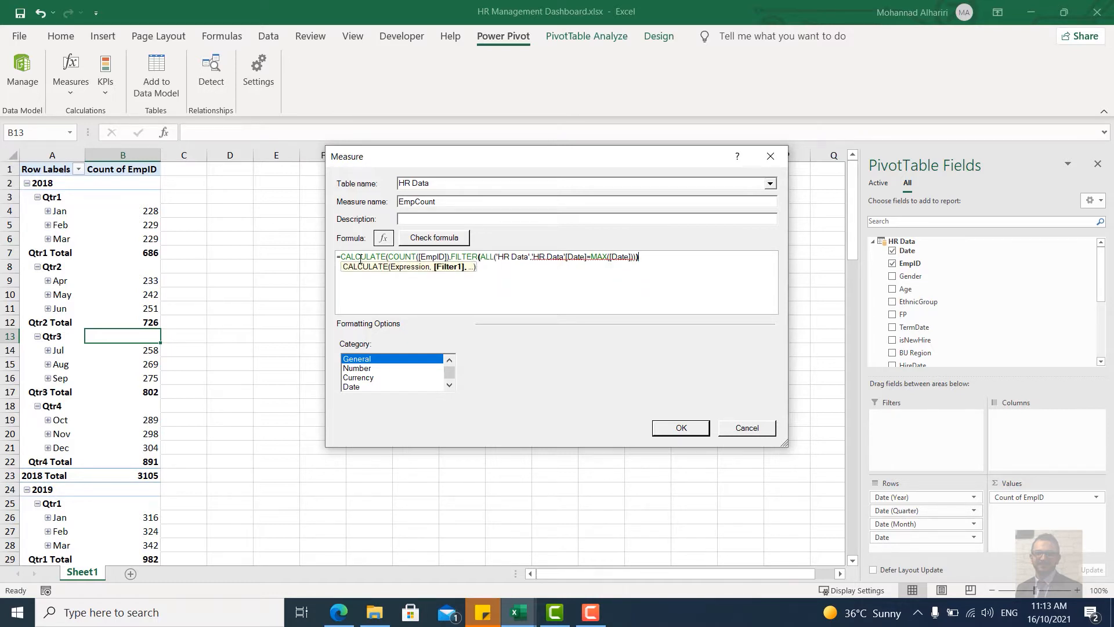
pyautogui.write(')')
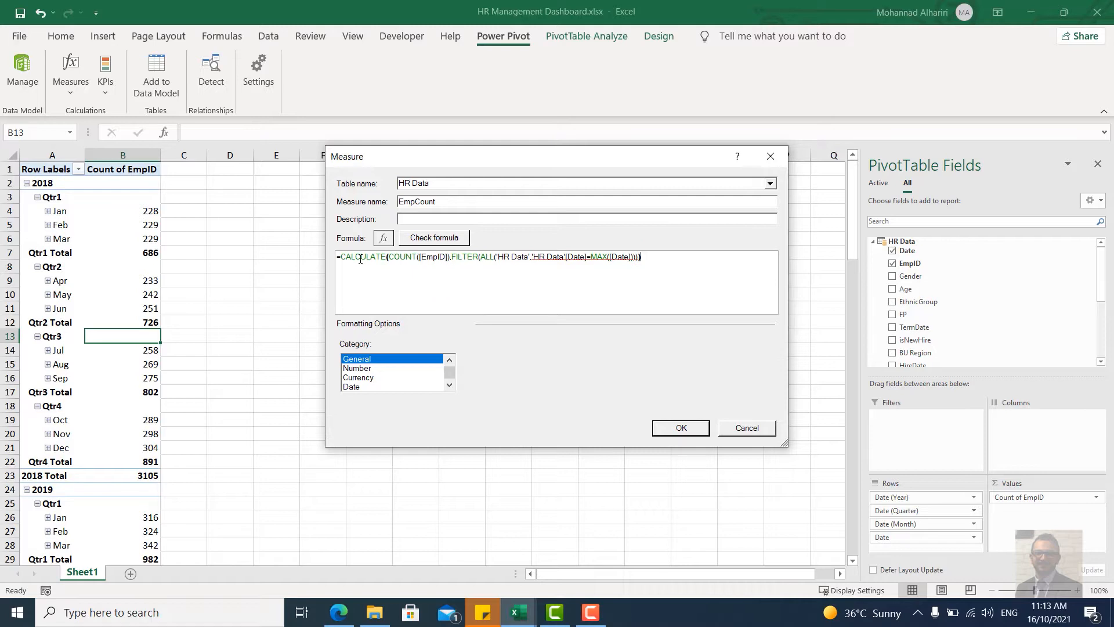
pyautogui.click(439, 238)
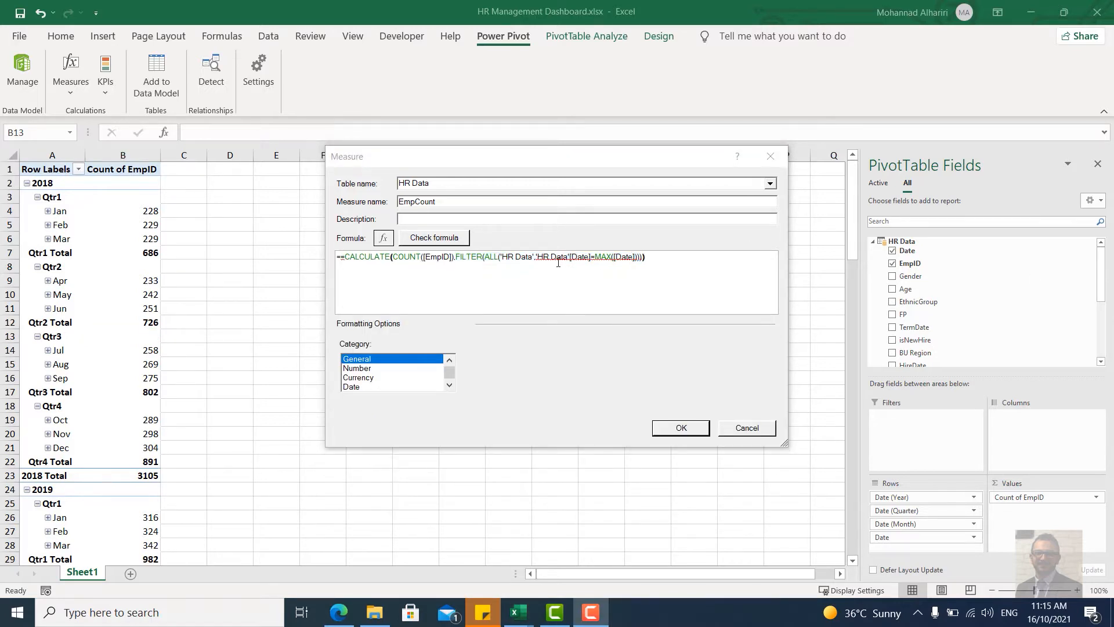
# Step: Remove the 'HR Data' table argument and its comma from the ALL function, keeping 'HR Data'[Date]=MAX([Date])
pyautogui.click(498, 257)
pyautogui.write('(')
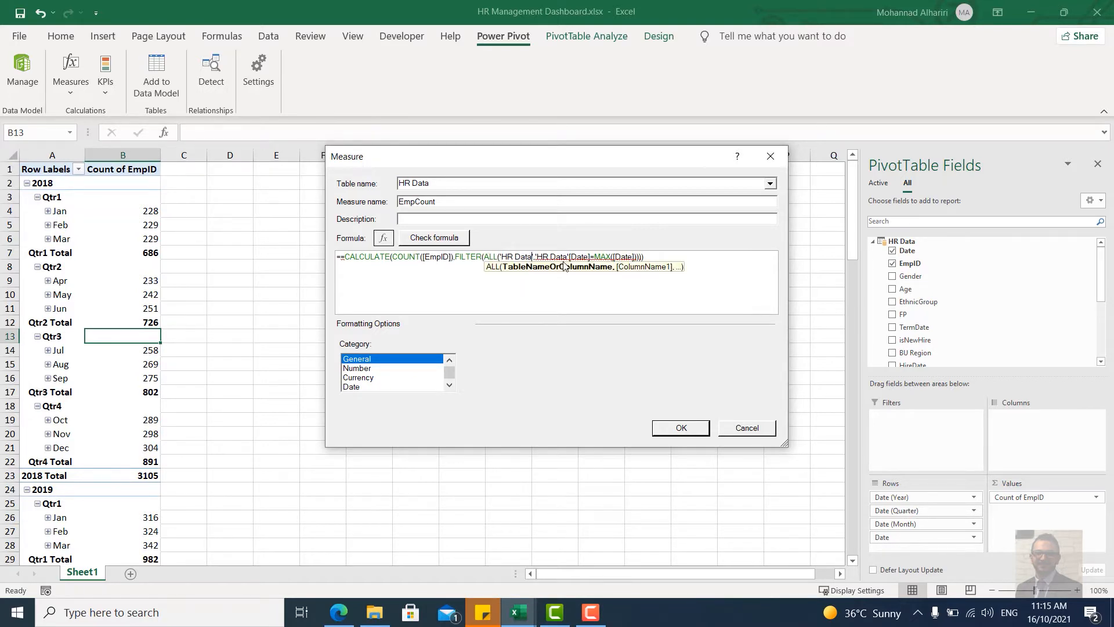
pyautogui.click(565, 257)
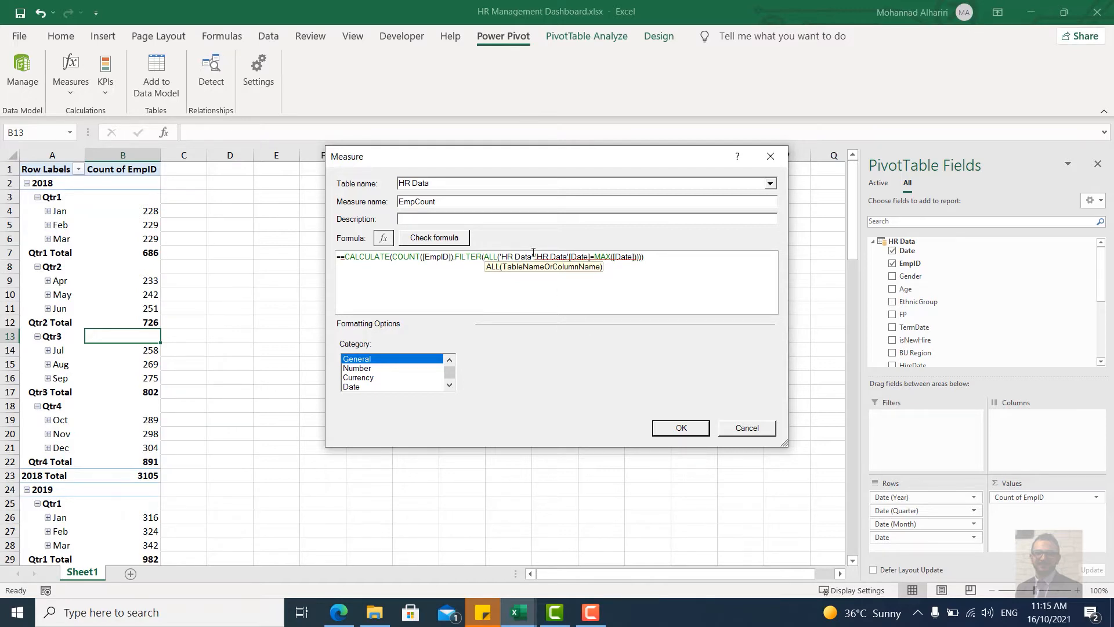
pyautogui.write("'")
pyautogui.press('BackSpace')
pyautogui.press('BackSpace')
pyautogui.press('BackSpace')
pyautogui.press('BackSpace')
pyautogui.press('BackSpace')
pyautogui.press('BackSpace')
pyautogui.press('BackSpace')
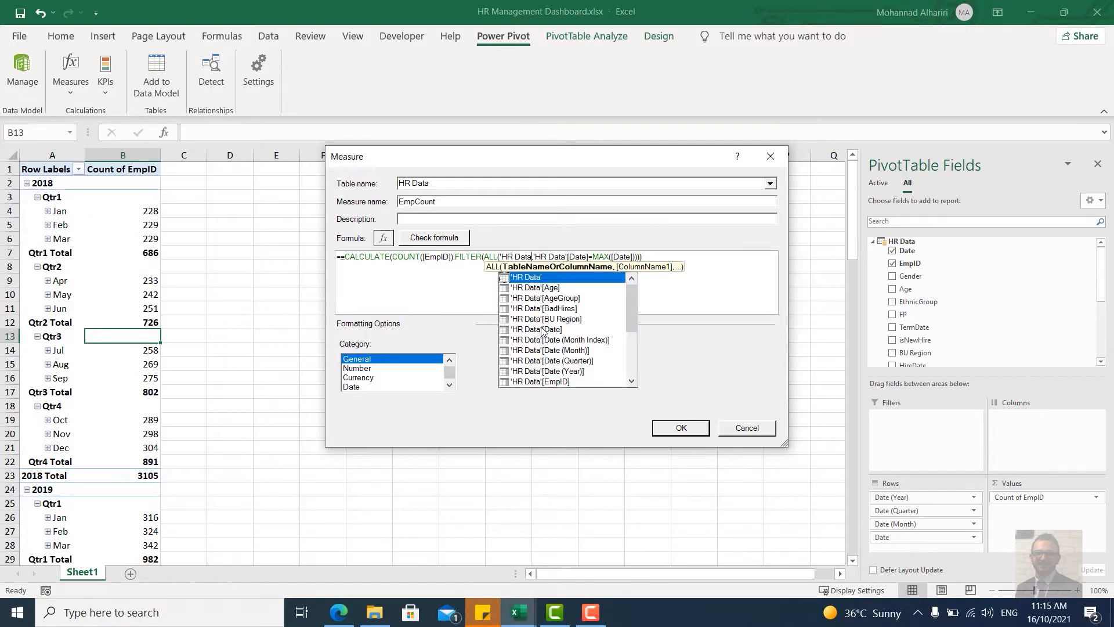
pyautogui.press('BackSpace')
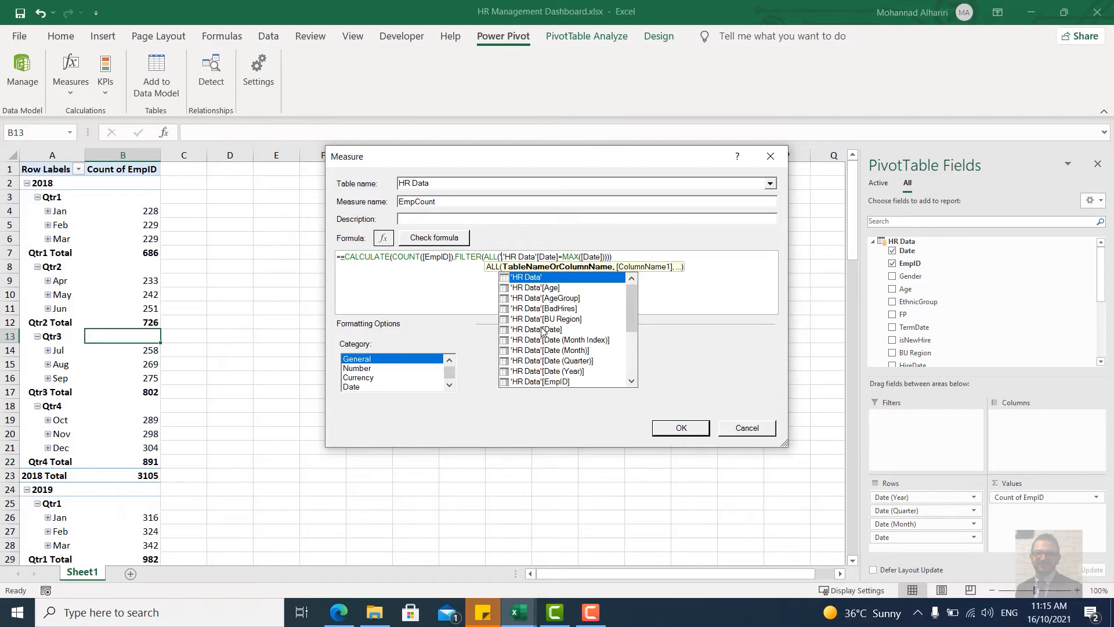
pyautogui.press('Delete')
pyautogui.press('Delete')
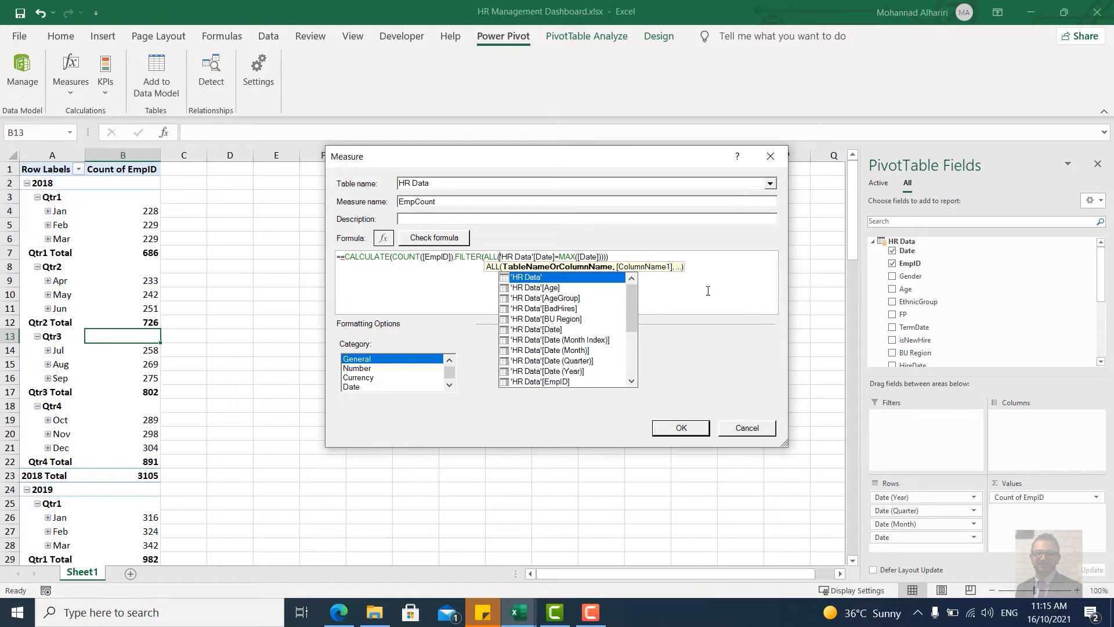
# Step: Replace everything inside the ALL function of the EmpCount formula with 'HR Data'[Date], removing the old condition and closing parentheses
pyautogui.click(696, 265)
pyautogui.moveTo(616, 257); pyautogui.dragTo(501, 257)
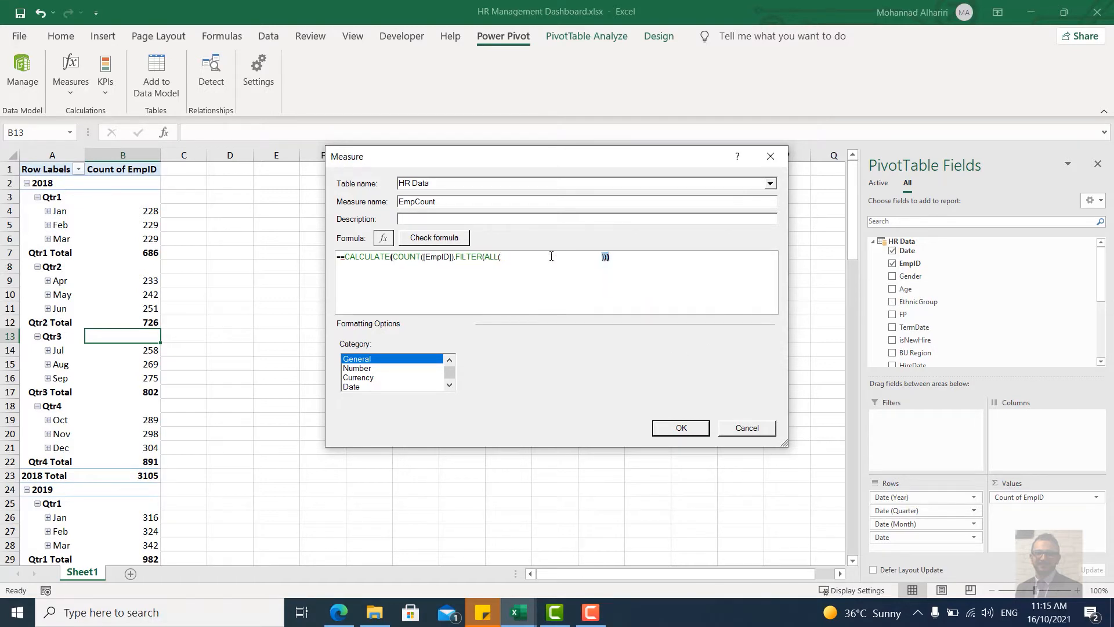
pyautogui.press('BackSpace')
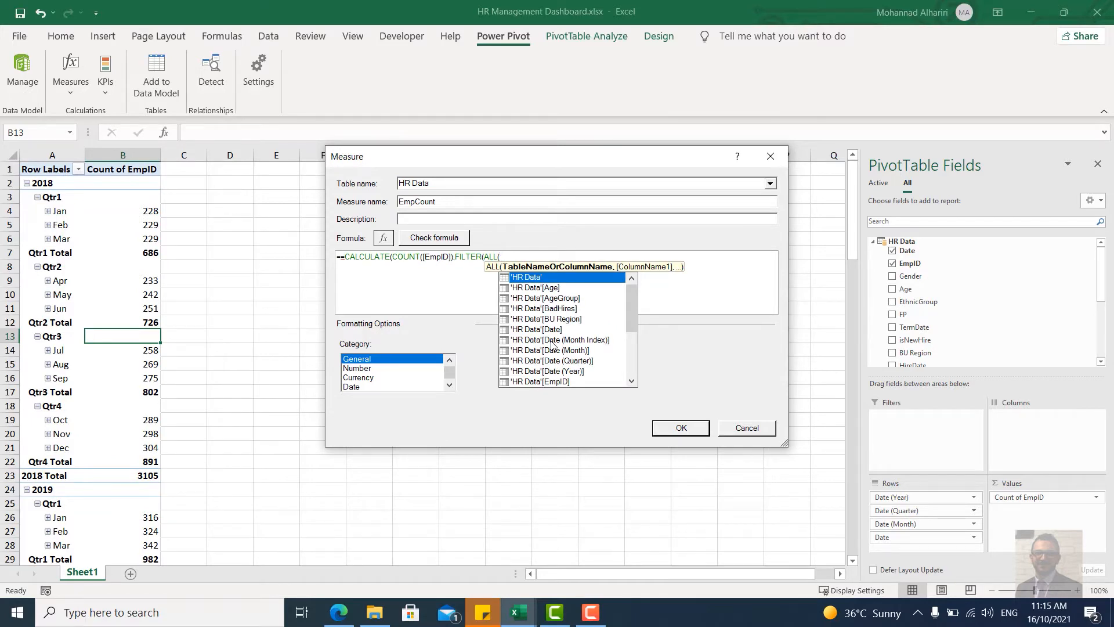
pyautogui.press('Down')
pyautogui.press('Down')
pyautogui.press('Down')
pyautogui.press('Down')
pyautogui.press('Down')
pyautogui.press('Tab')
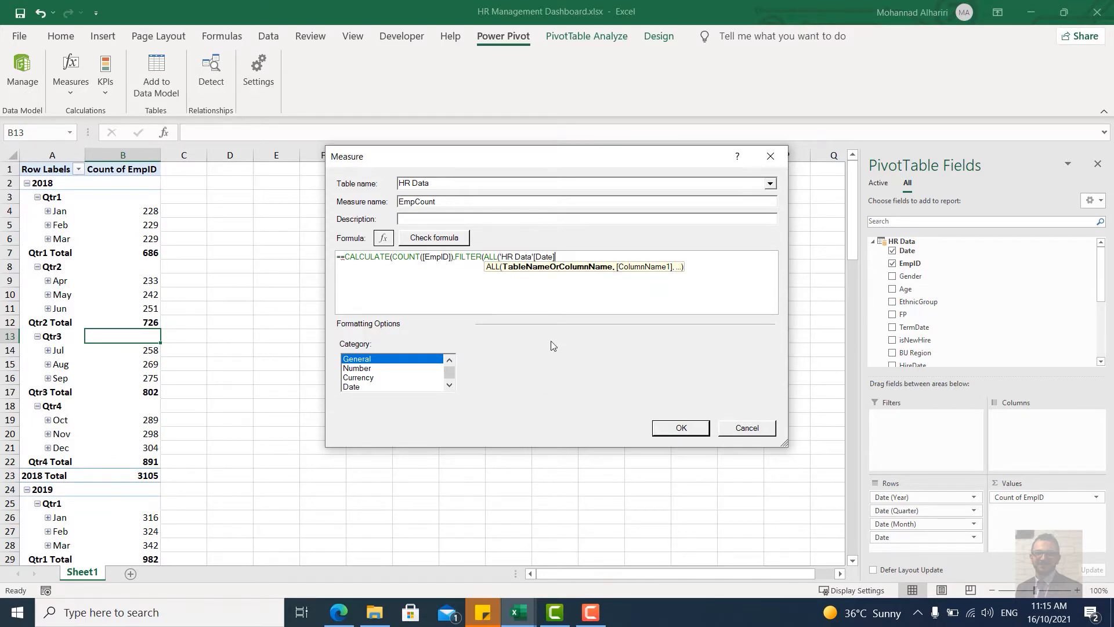
pyautogui.write(',date')
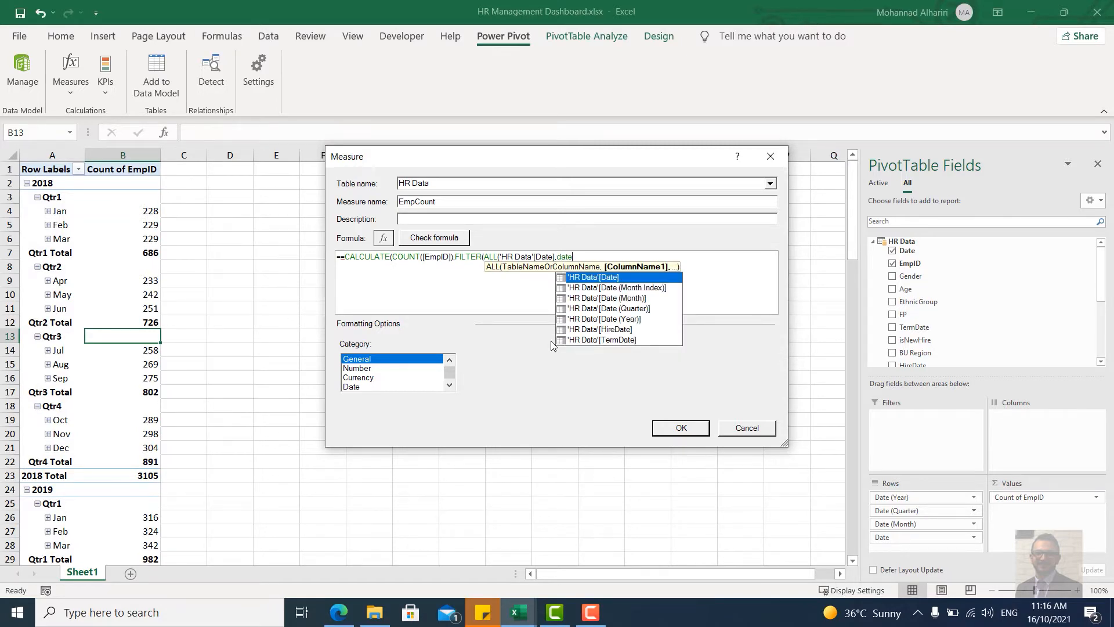
pyautogui.press('BackSpace')
pyautogui.press('BackSpace')
pyautogui.press('BackSpace')
pyautogui.press('BackSpace')
pyautogui.press('BackSpace')
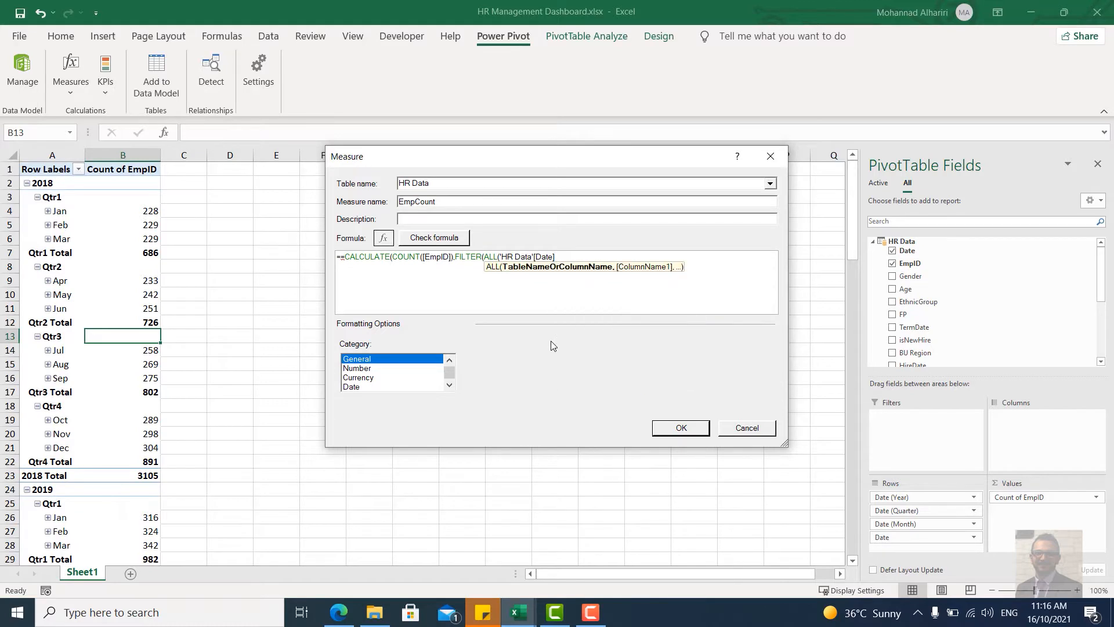
# Step: Close the ALL function and begin FILTER's condition argument with the [Date] column
pyautogui.write('),da')
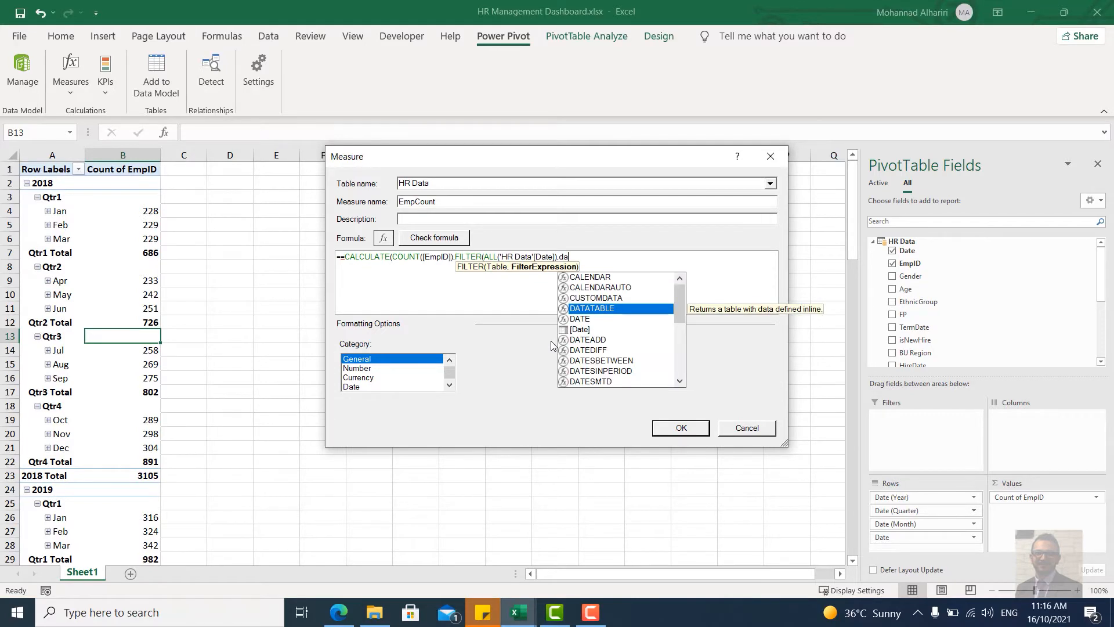
pyautogui.press('Down')
pyautogui.press('Down')
pyautogui.press('Tab')
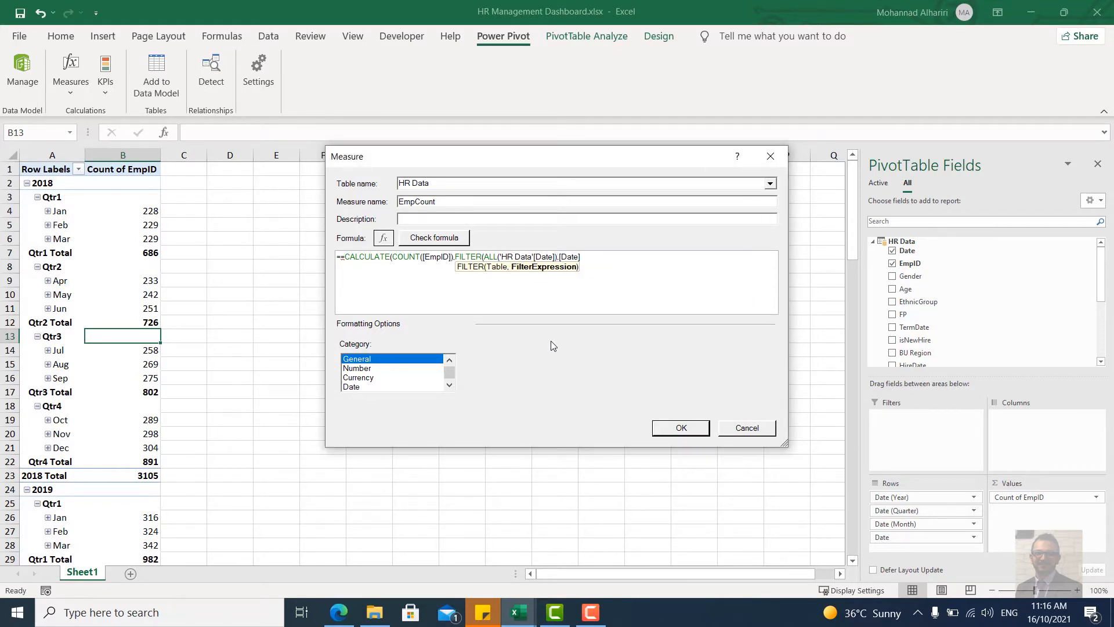
# Step: Complete the condition with =MAX([Date]))), check the formula, and remove the duplicate equals sign before CALCULATE
pyautogui.write('=MAX(')
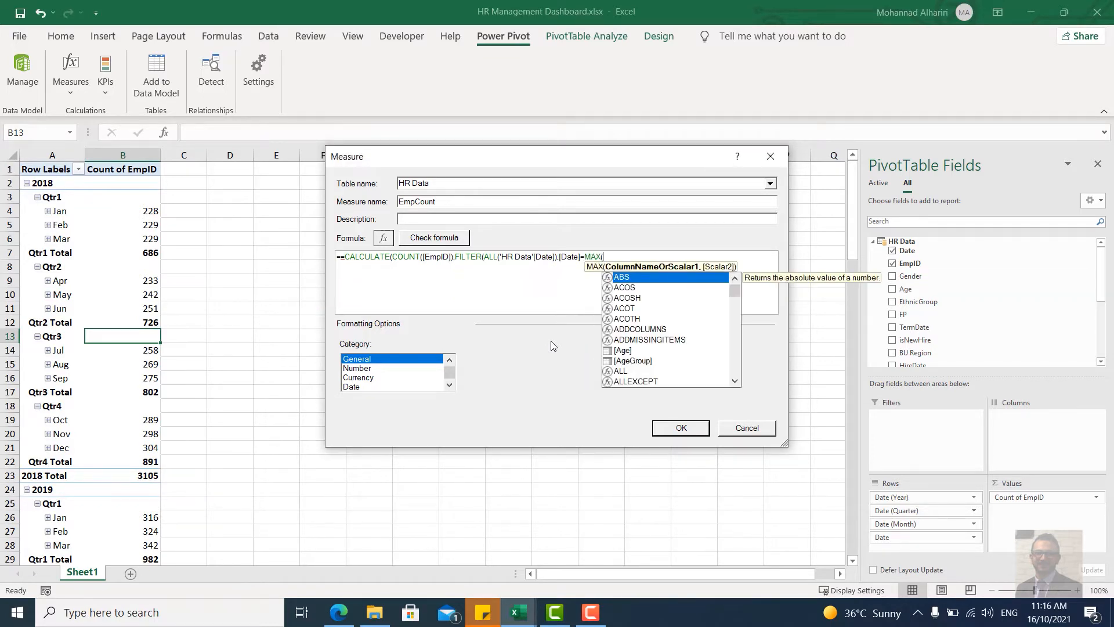
pyautogui.write('date')
pyautogui.press('Down')
pyautogui.press('Tab')
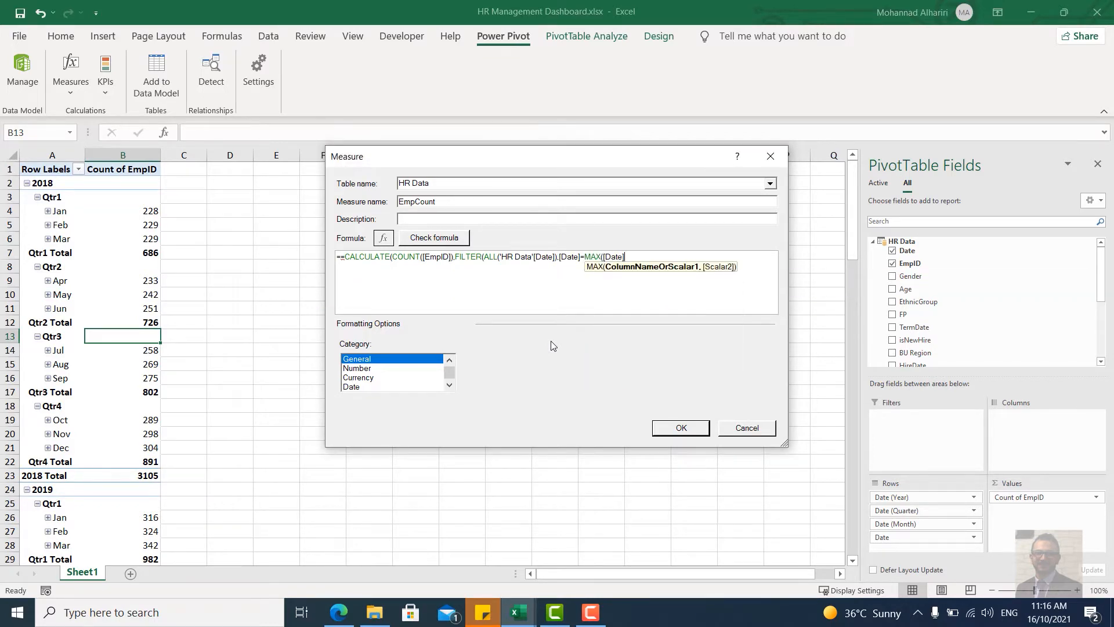
pyautogui.write('))')
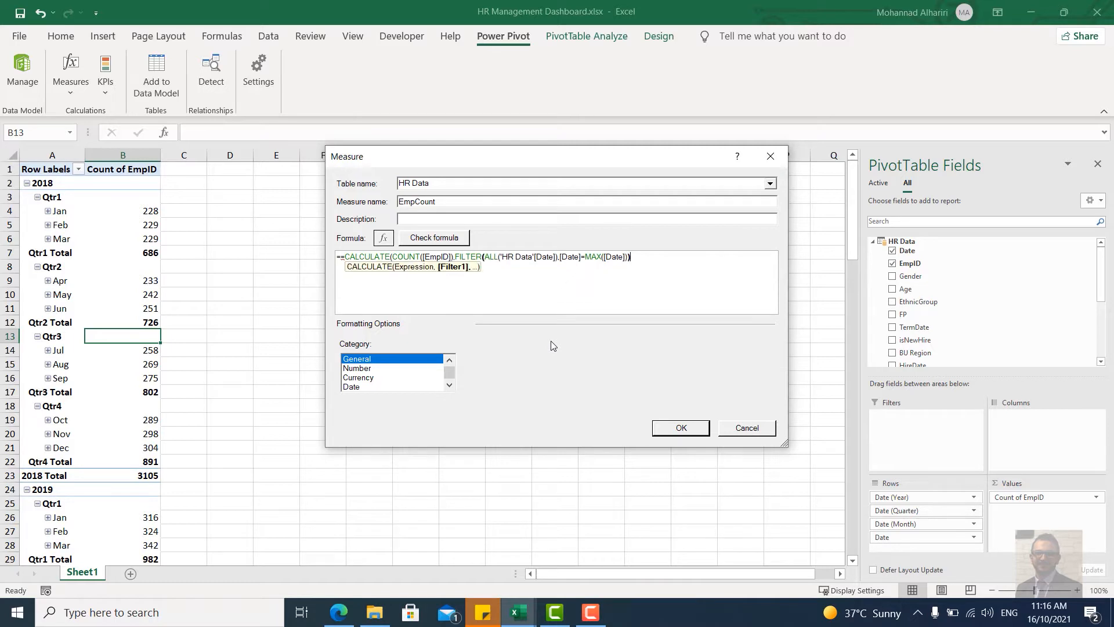
pyautogui.write(')')
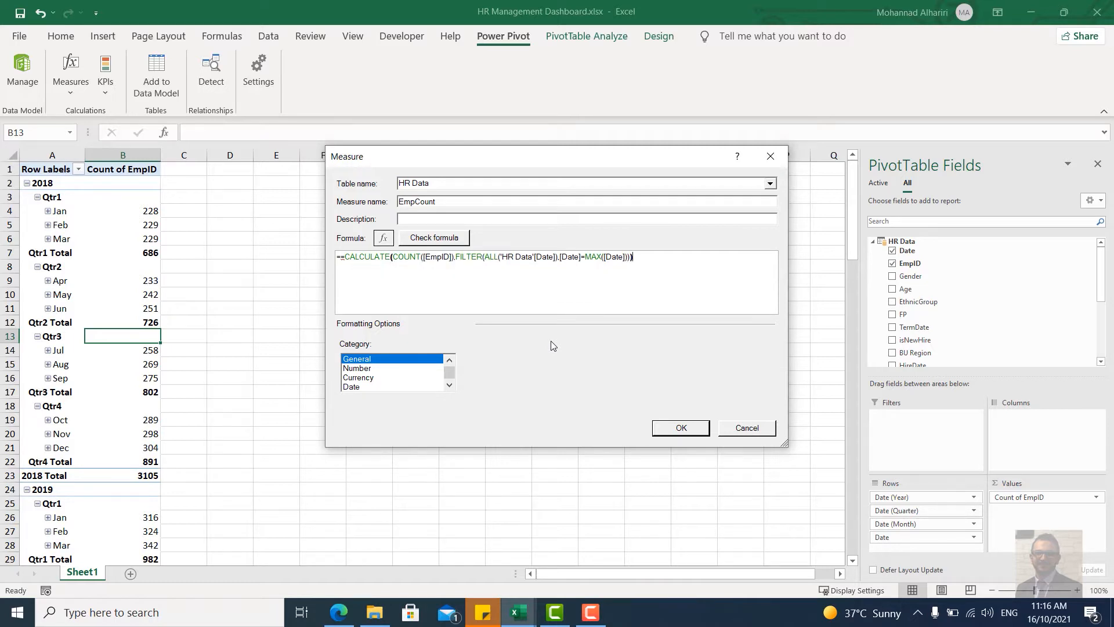
pyautogui.click(442, 240)
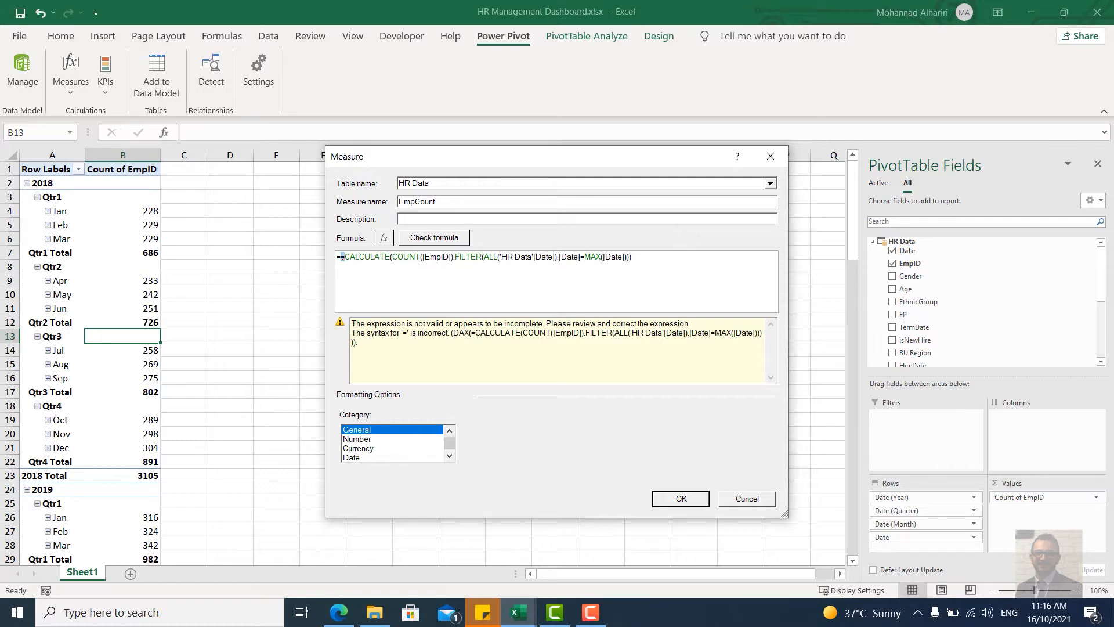
pyautogui.press('BackSpace')
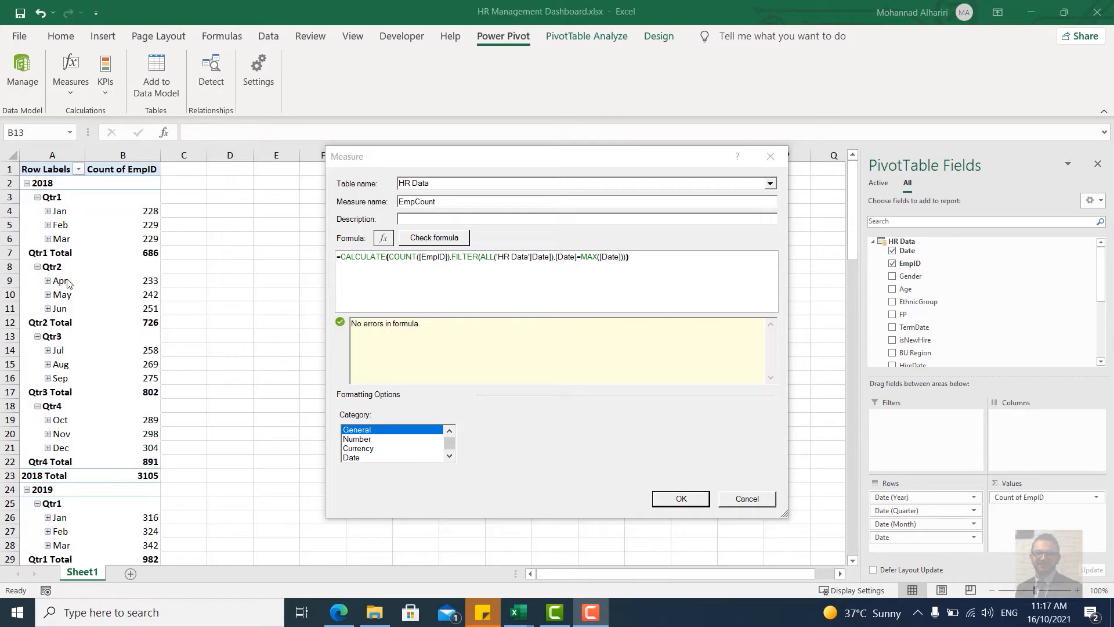
# Step: Format the EmpCount measure as a Number, Whole Number with the 1000 separator, and save the measure
pyautogui.click(386, 439)
pyautogui.click(615, 433)
pyautogui.click(615, 450)
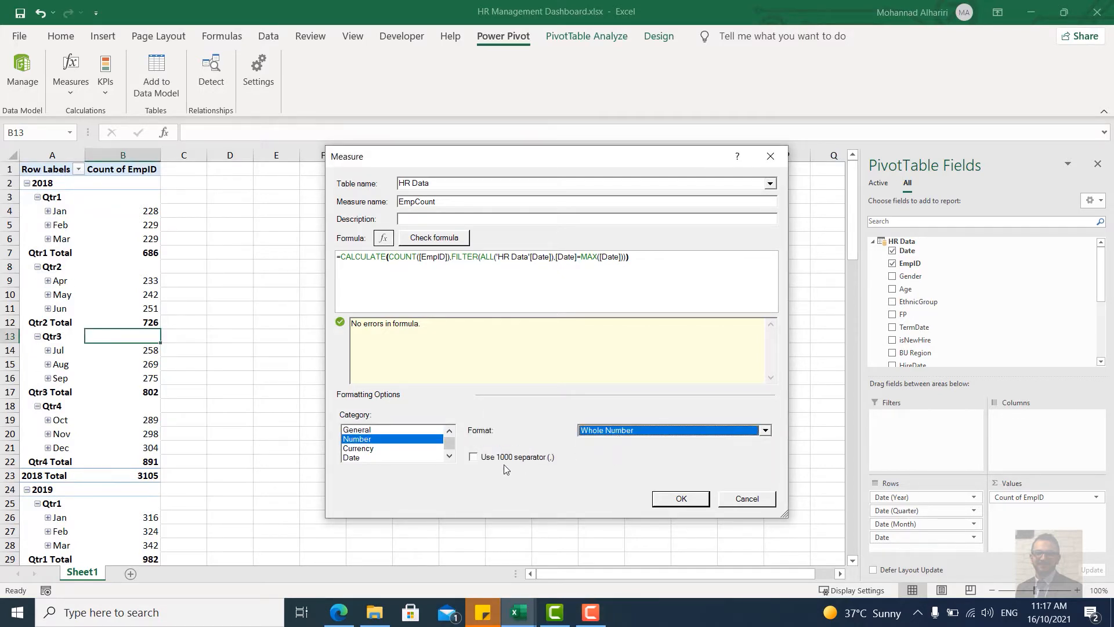
pyautogui.click(476, 458)
pyautogui.click(667, 502)
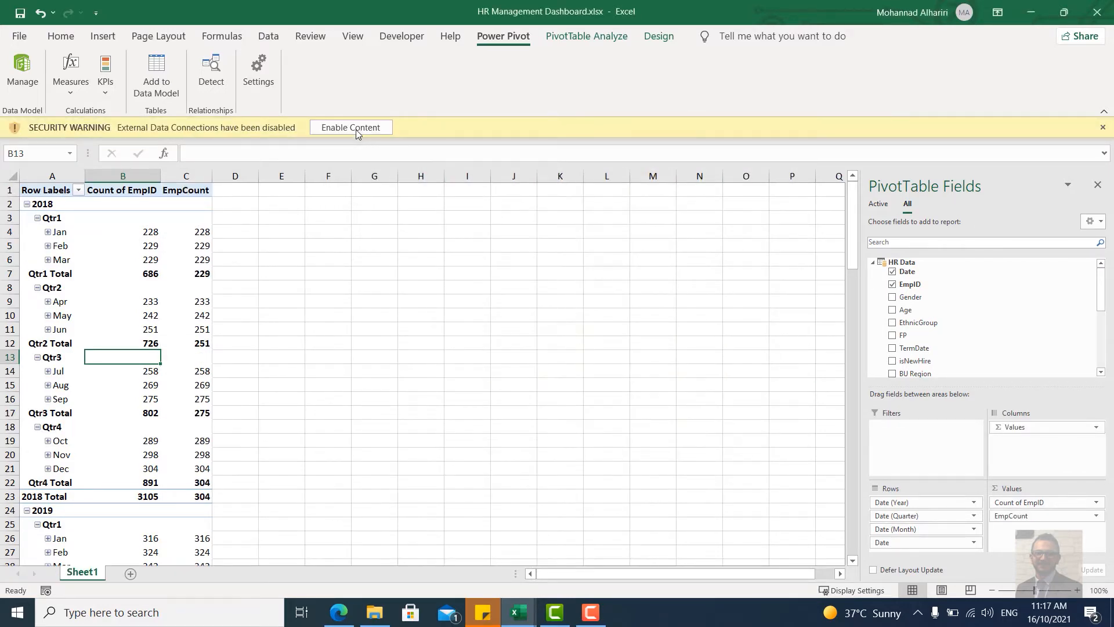
# Step: Enable the external data connections and remove Count of EmpID from the PivotTable values, keeping only EmpCount
pyautogui.click(318, 127)
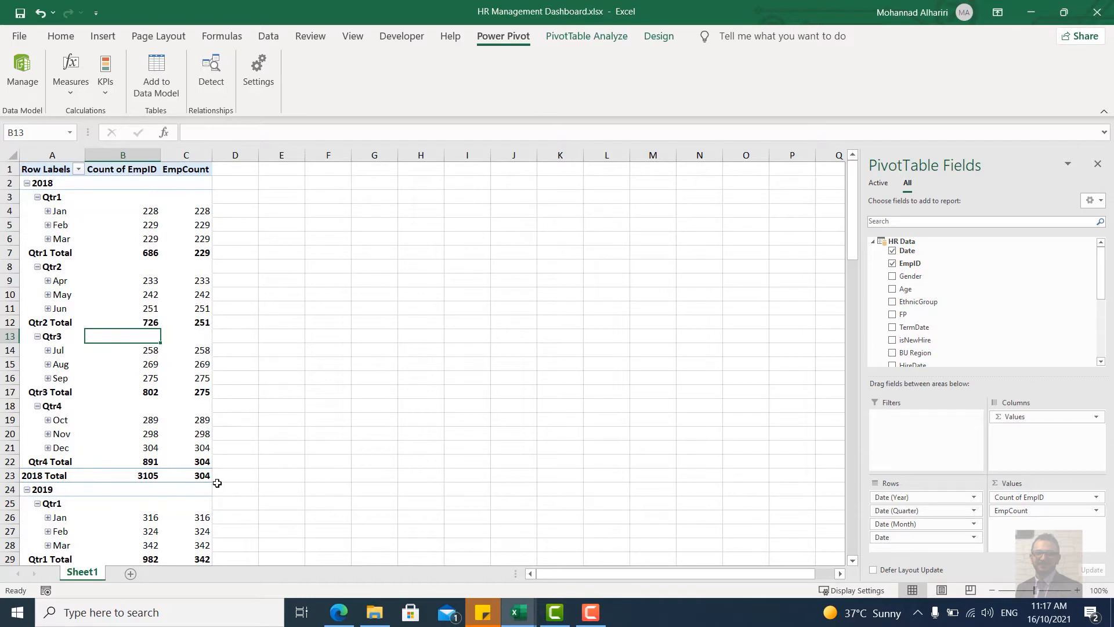
pyautogui.moveTo(195, 479)
pyautogui.moveTo(1022, 497); pyautogui.dragTo(719, 424)
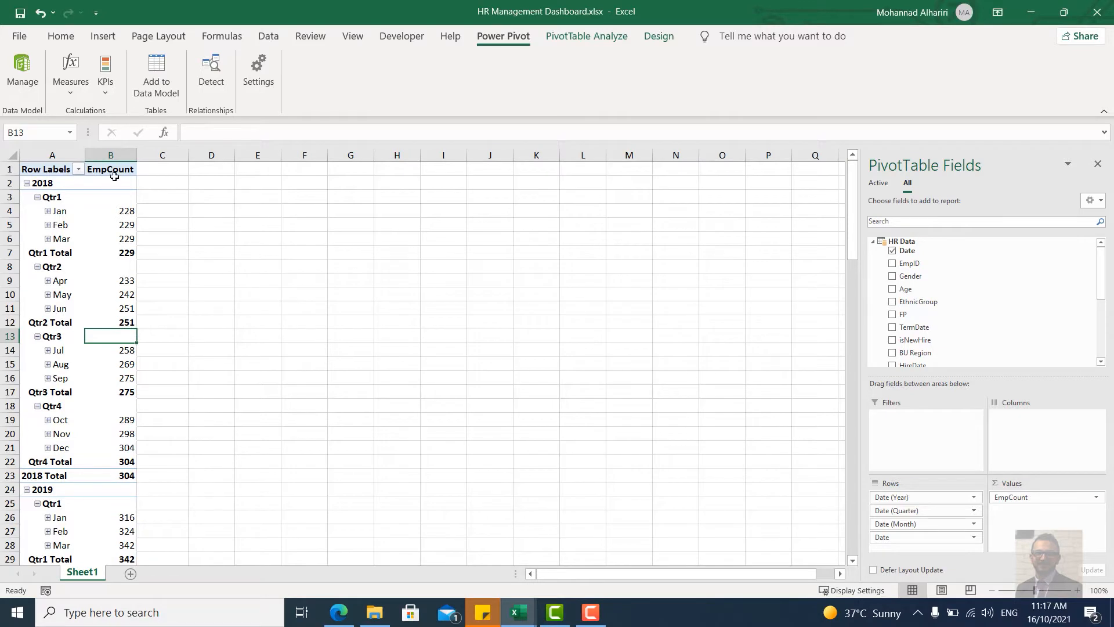
pyautogui.moveTo(128, 224)
pyautogui.moveTo(124, 353)
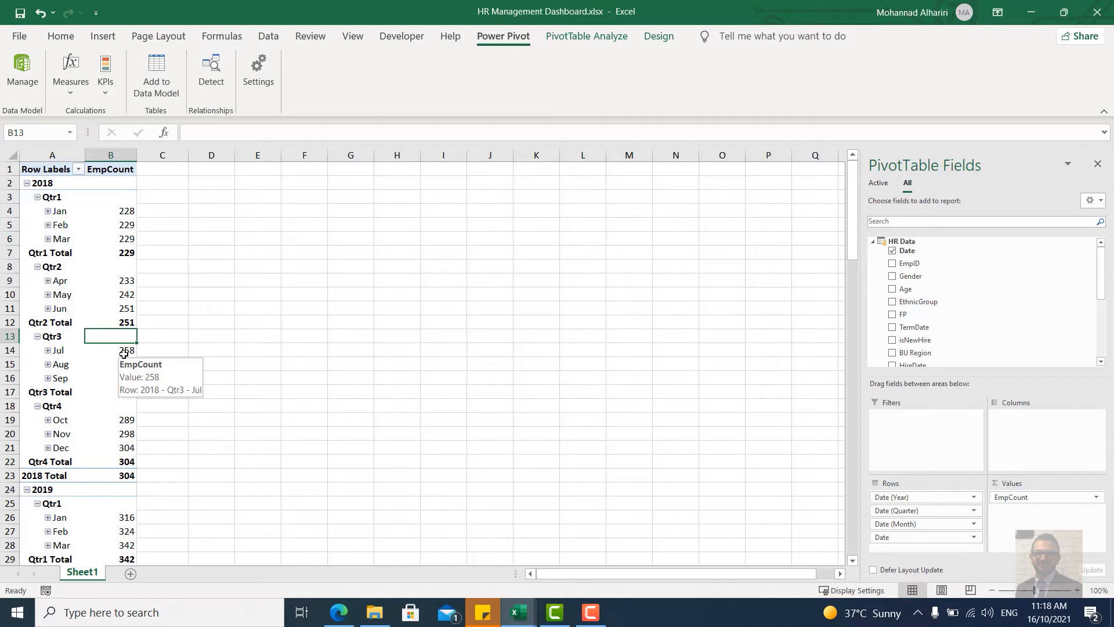
# Step: Examine the TermDate column of the 201804.csv workbook down to its last record, and return to the dashboard workbook
pyautogui.moveTo(530, 620)
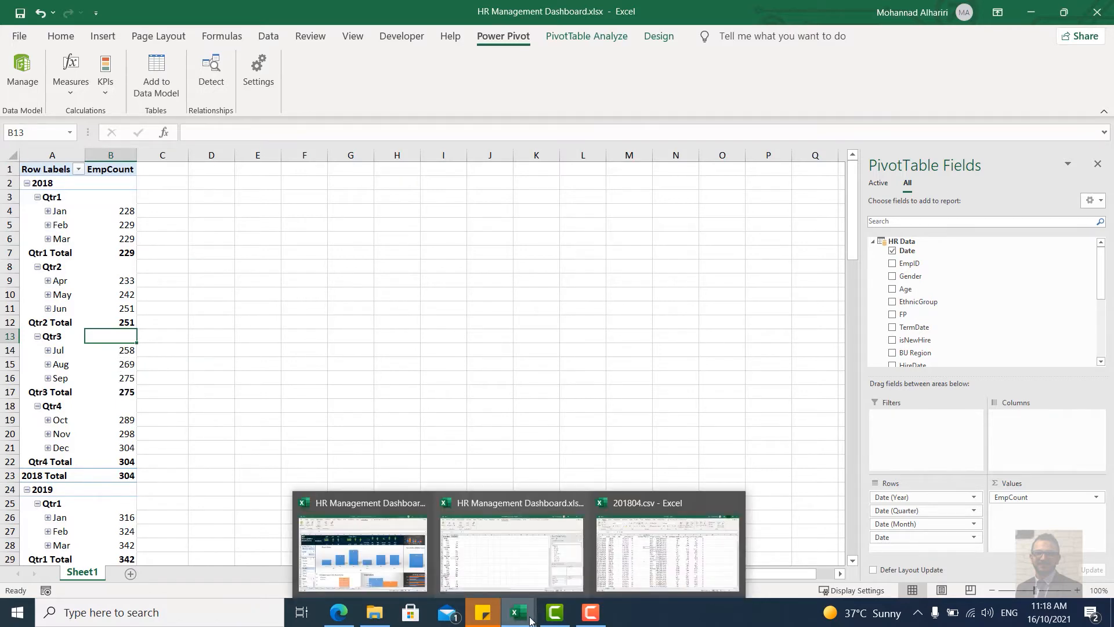
pyautogui.click(668, 551)
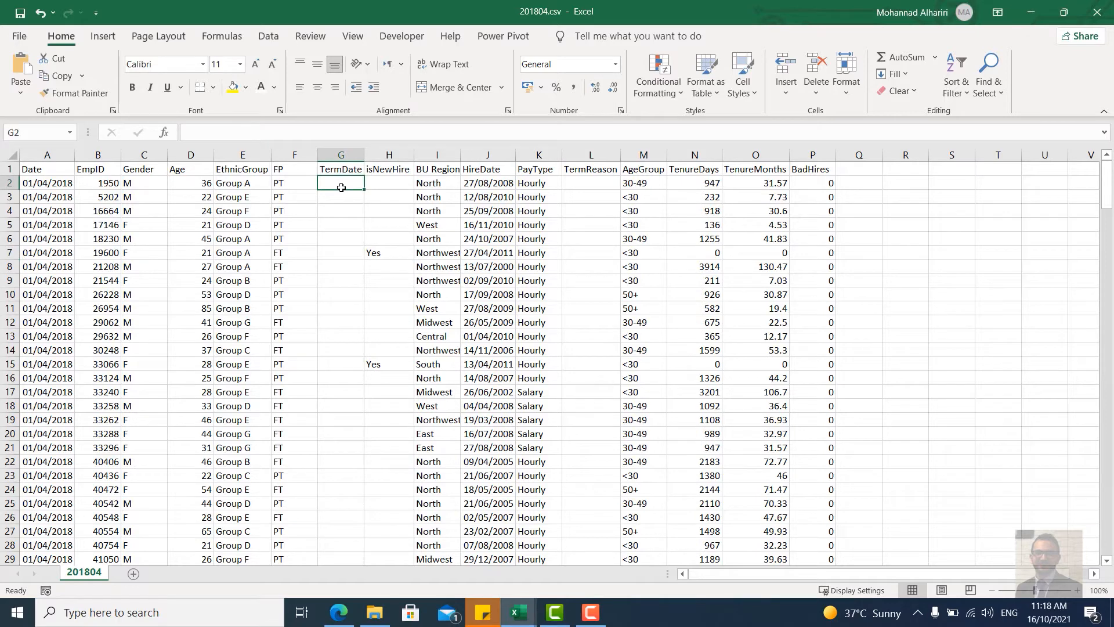
pyautogui.moveTo(341, 182); pyautogui.dragTo(341, 531)
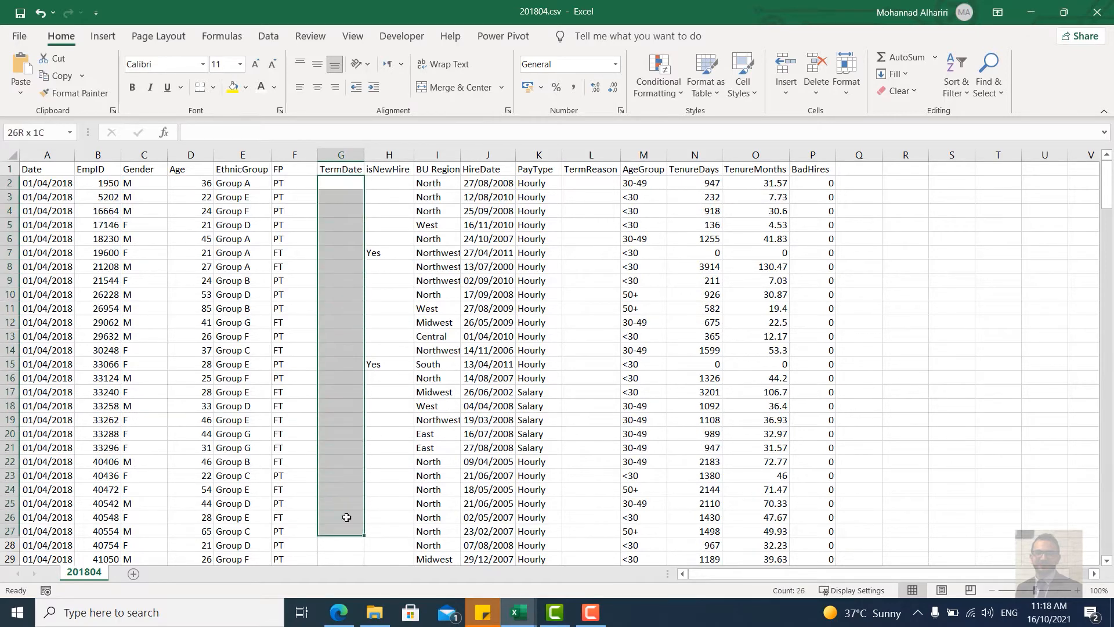
pyautogui.scroll(-7, 341, 454)
pyautogui.scroll(-20, 341, 455)
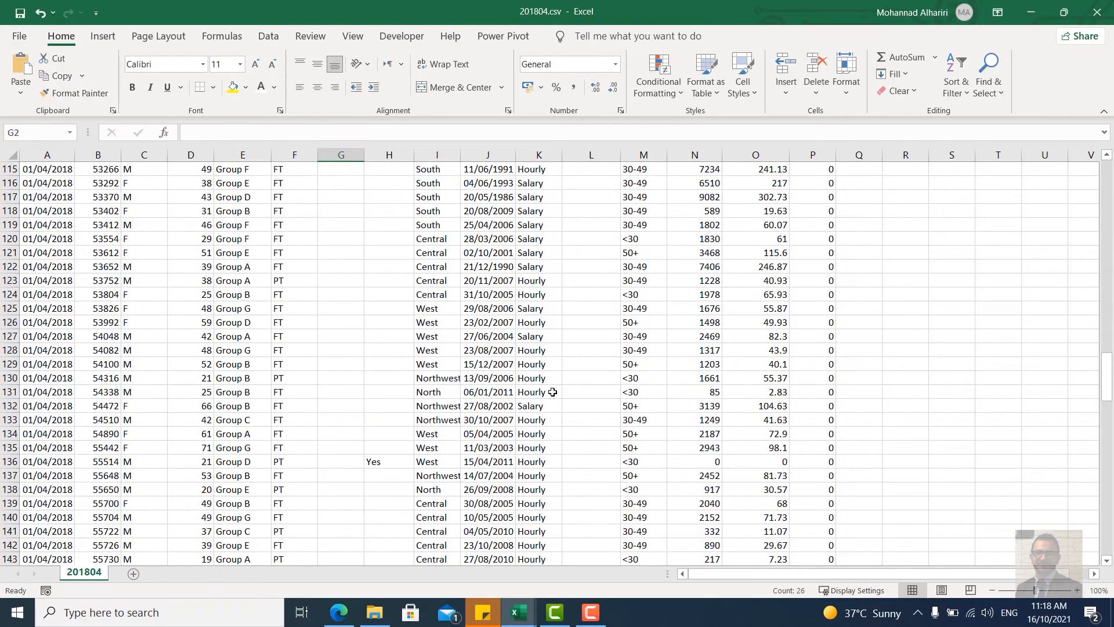
pyautogui.scroll(-20, 322, 374)
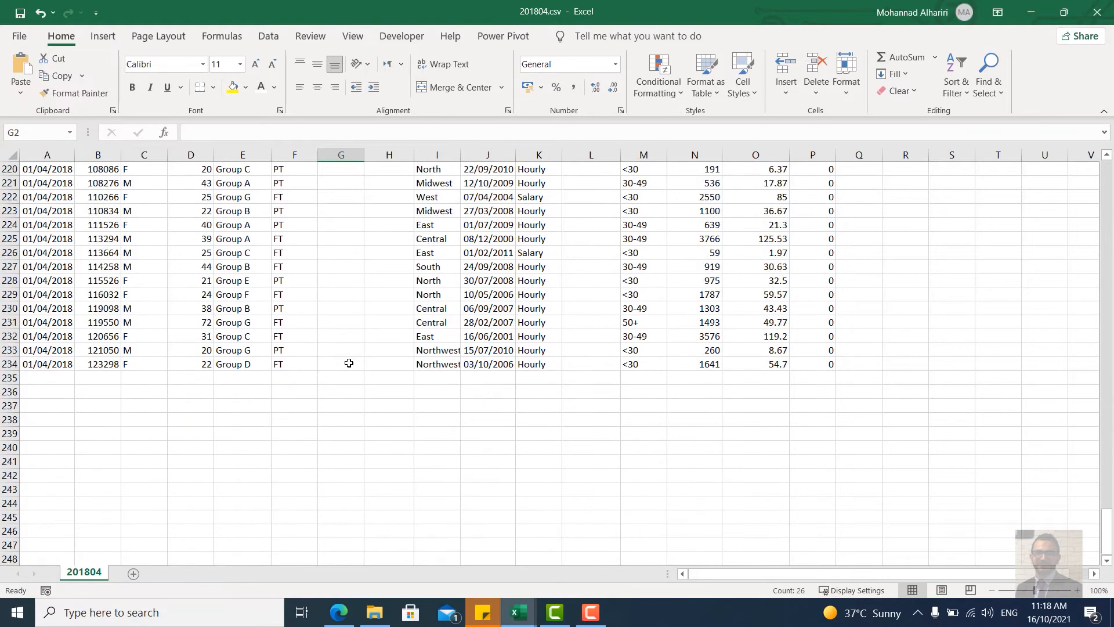
pyautogui.scroll(8, 337, 333)
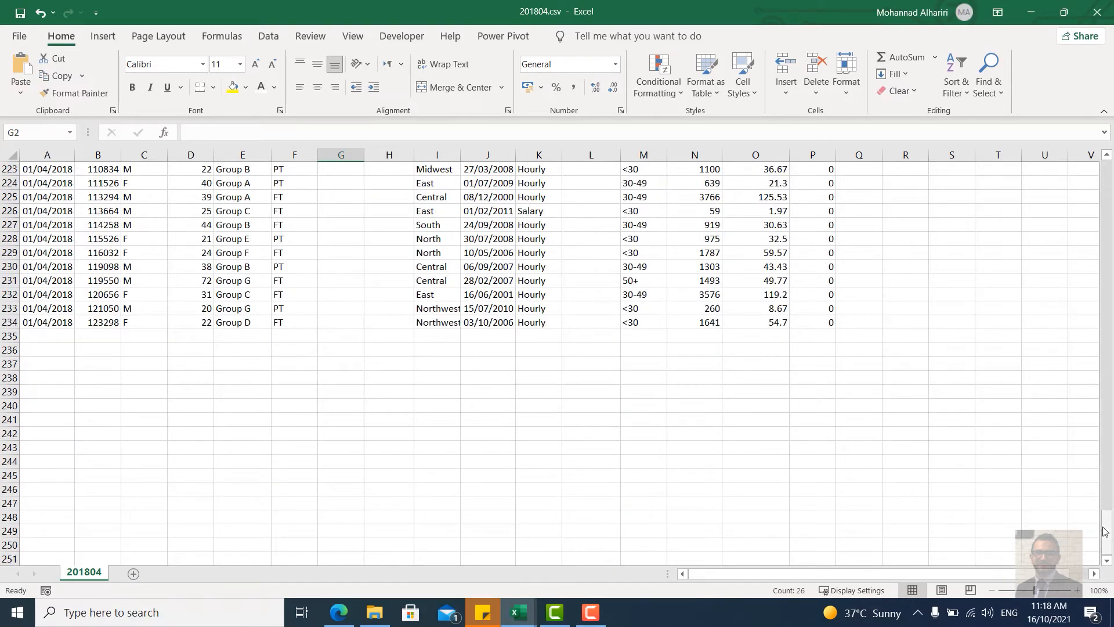
pyautogui.moveTo(1110, 532); pyautogui.dragTo(1107, 174)
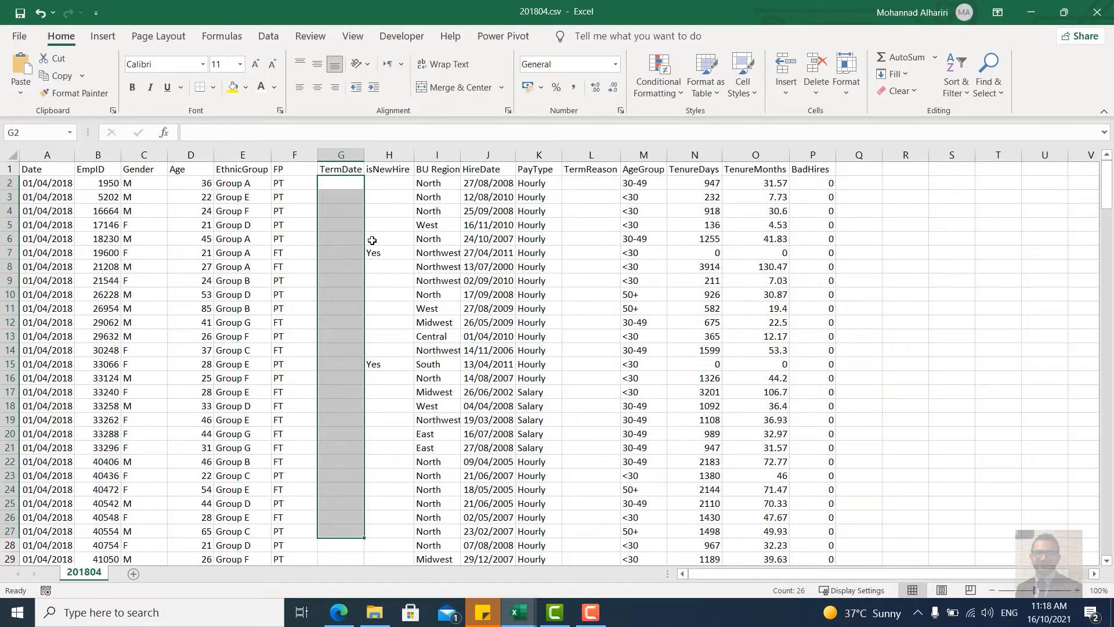
pyautogui.click(1031, 14)
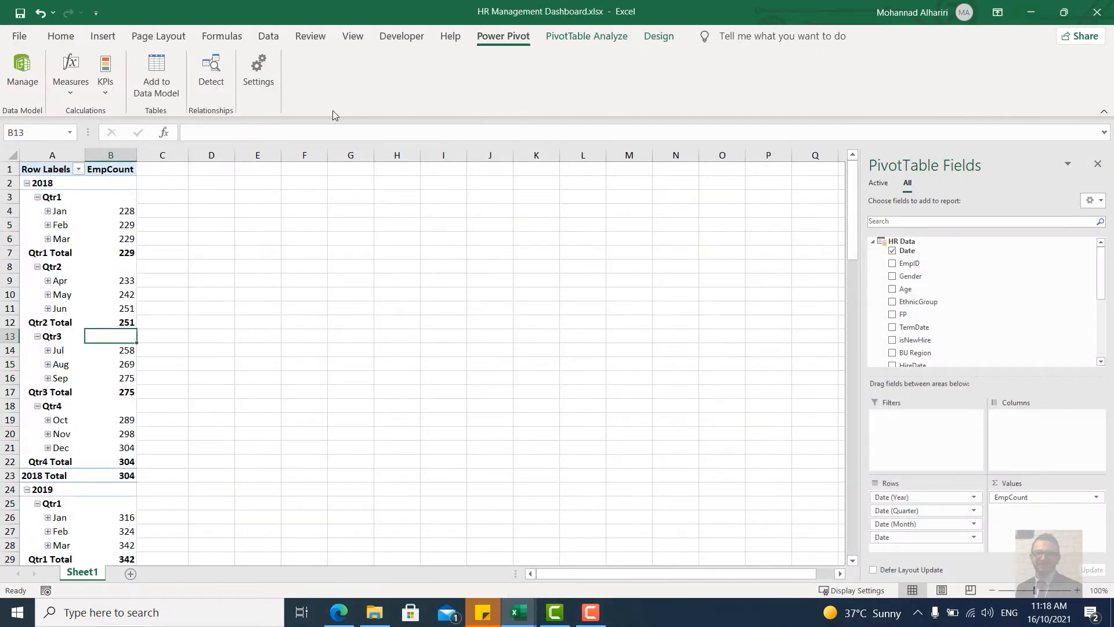
# Step: Create a new measure named Active Employees in the HR Data table and begin its formula with =CALCULATE([EmpCount]
pyautogui.click(71, 87)
pyautogui.click(110, 111)
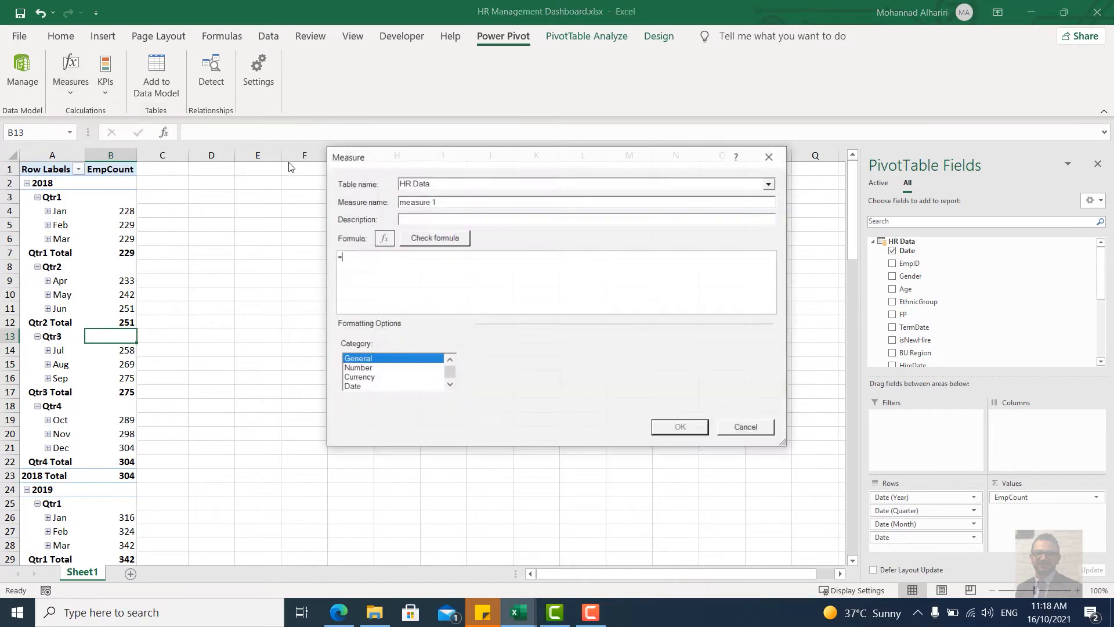
pyautogui.write('Active Employees')
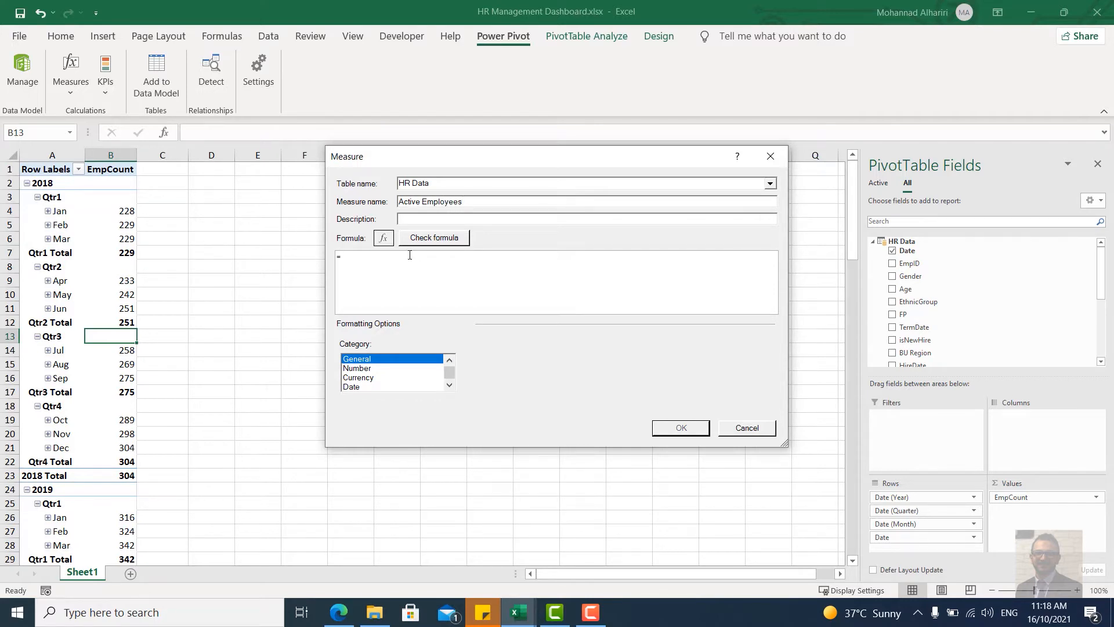
pyautogui.write('CALCULATE(')
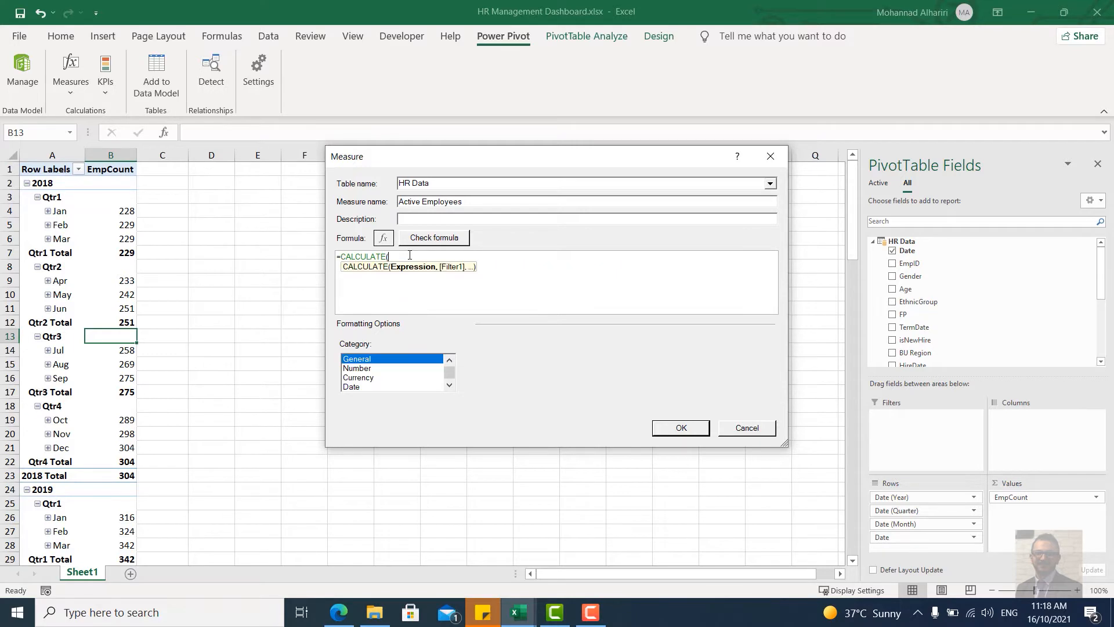
pyautogui.write('em')
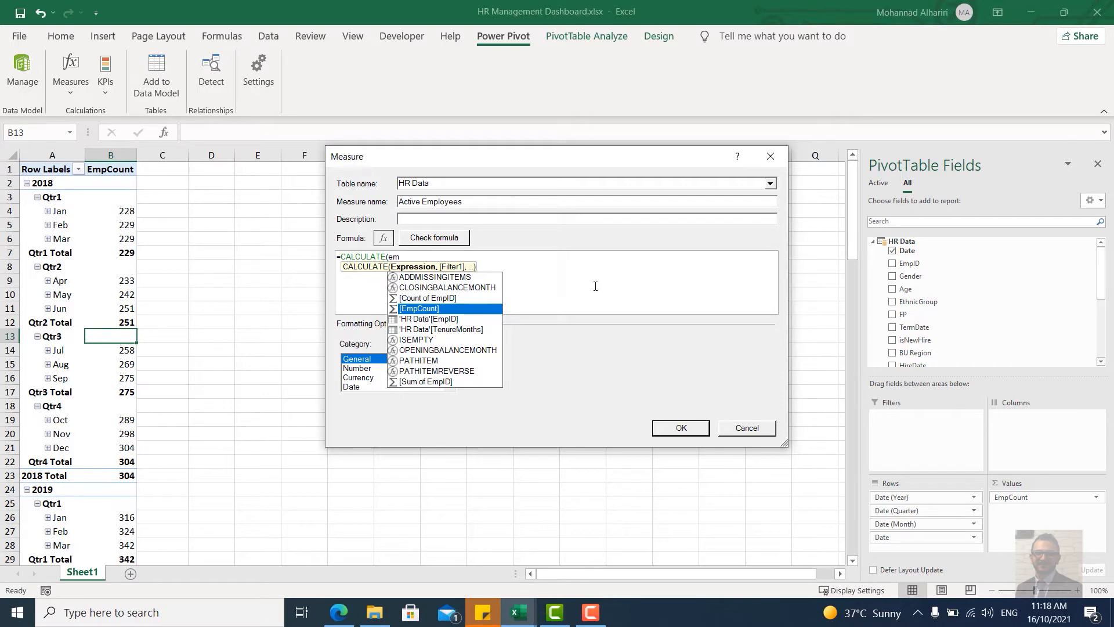
pyautogui.press('Tab')
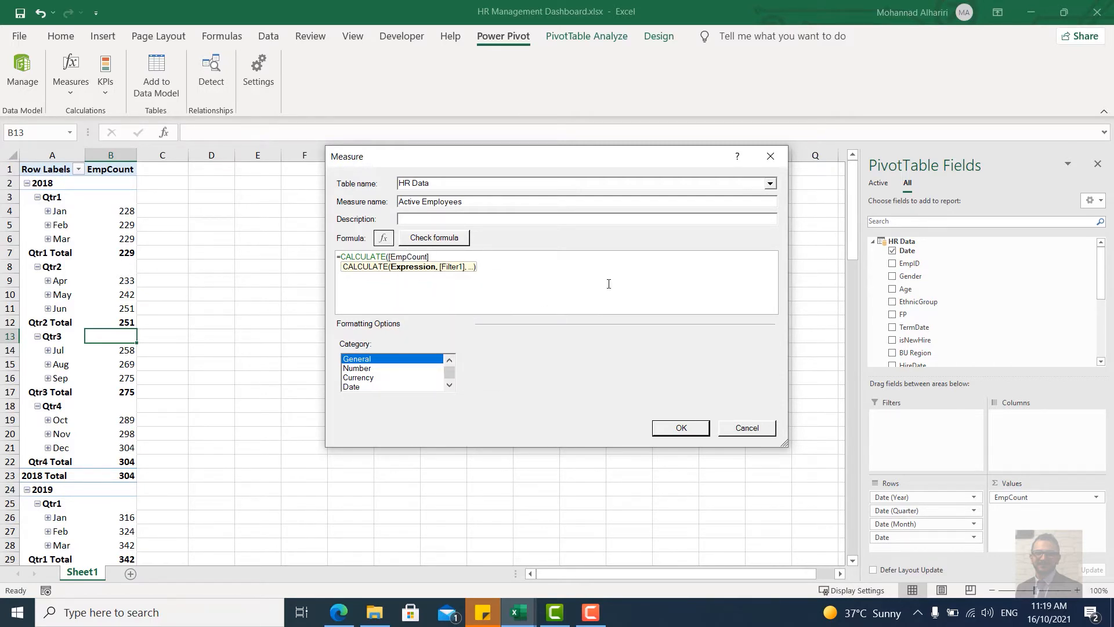
pyautogui.write('),')
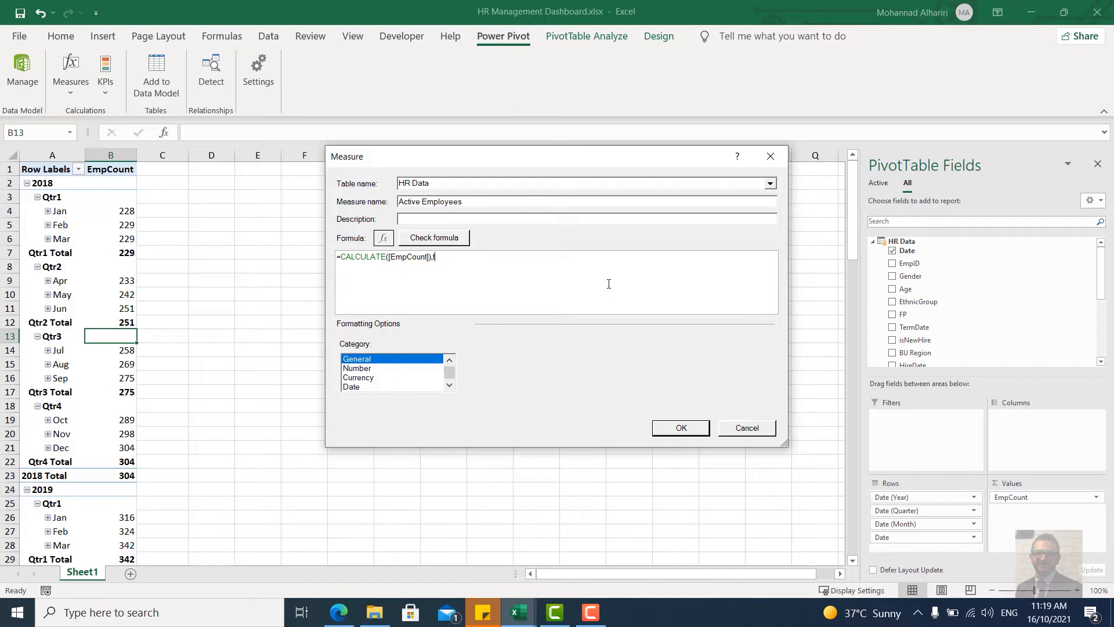
pyautogui.press('BackSpace')
pyautogui.write(',')
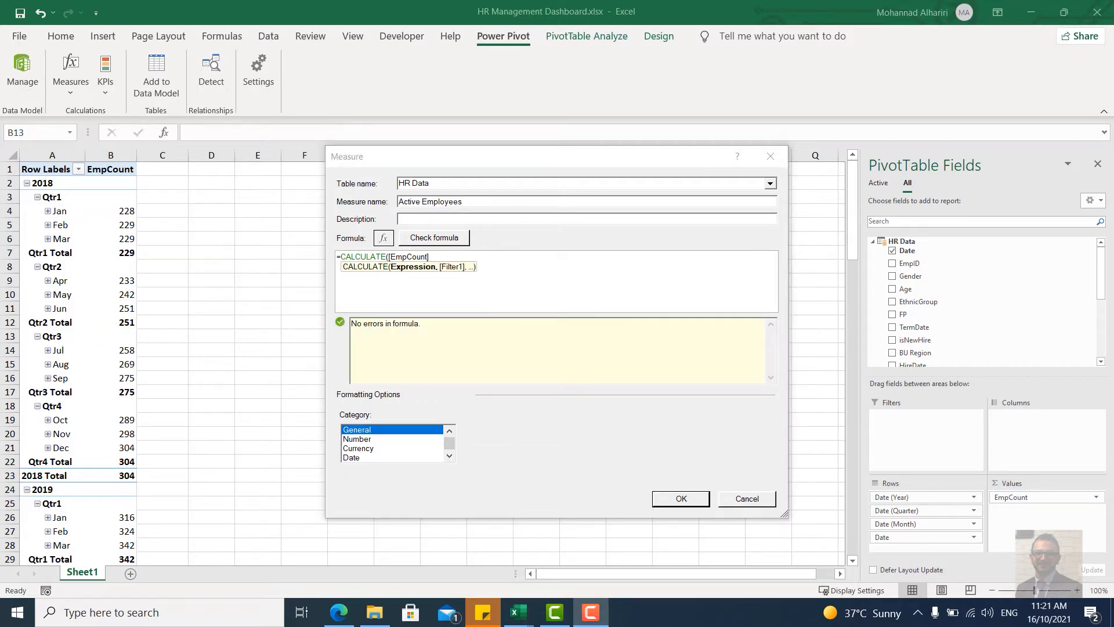
# Step: Complete the Active Employees formula as =CALCULATE([EmpCount],FILTER('HR Data',ISBLANK('HR Data'[TermDate]))) and check it for errors
pyautogui.click(521, 254)
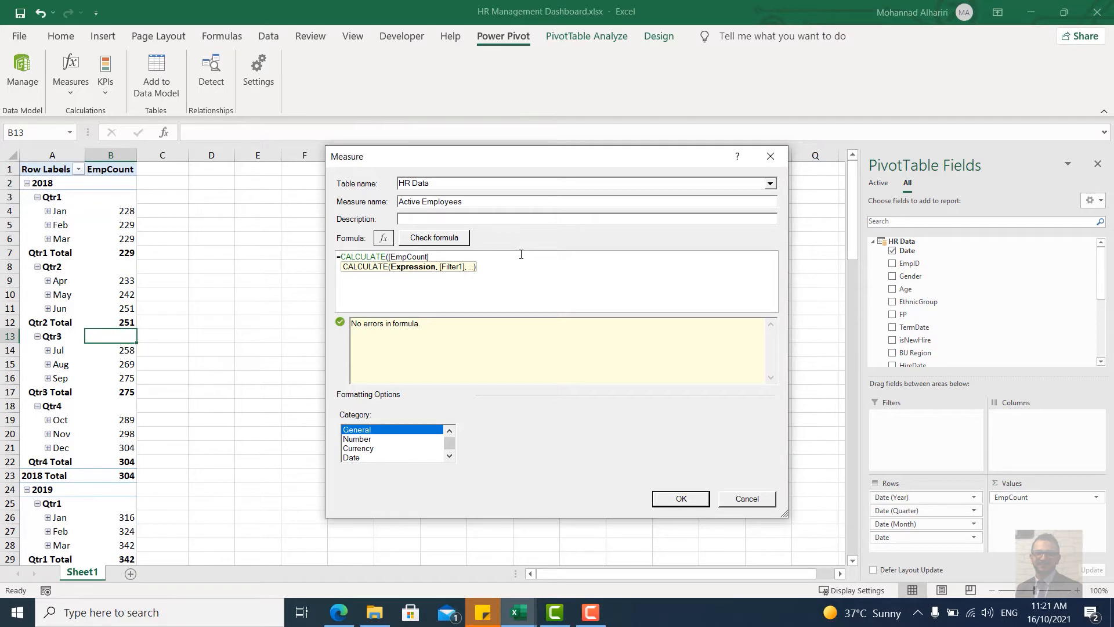
pyautogui.write(',FILTER(')
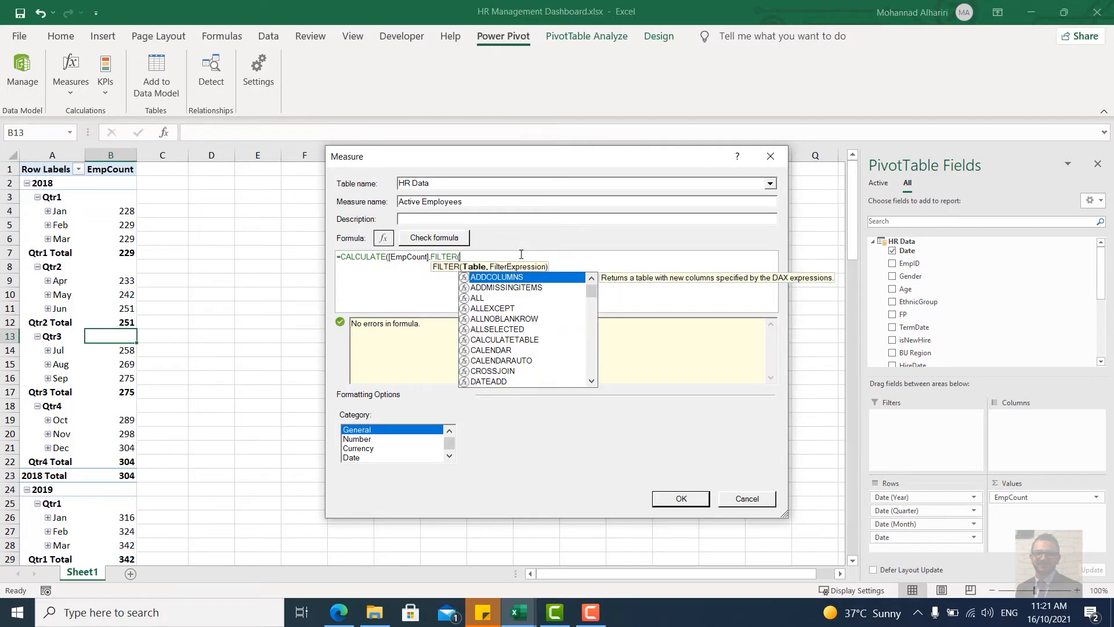
pyautogui.write('h')
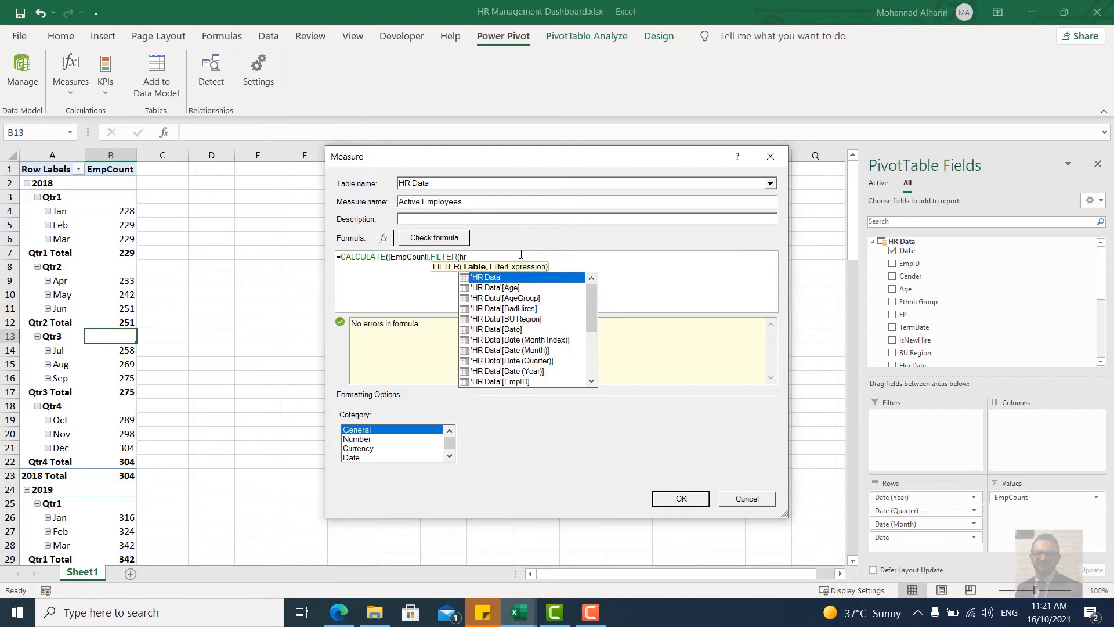
pyautogui.write('r')
pyautogui.press('Tab')
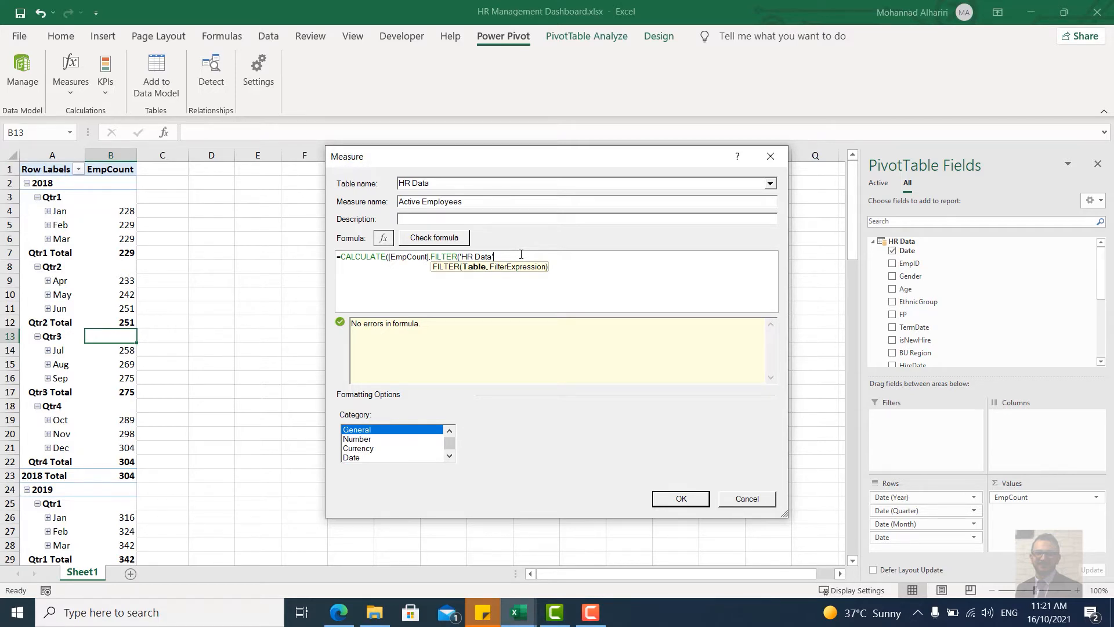
pyautogui.write(',is')
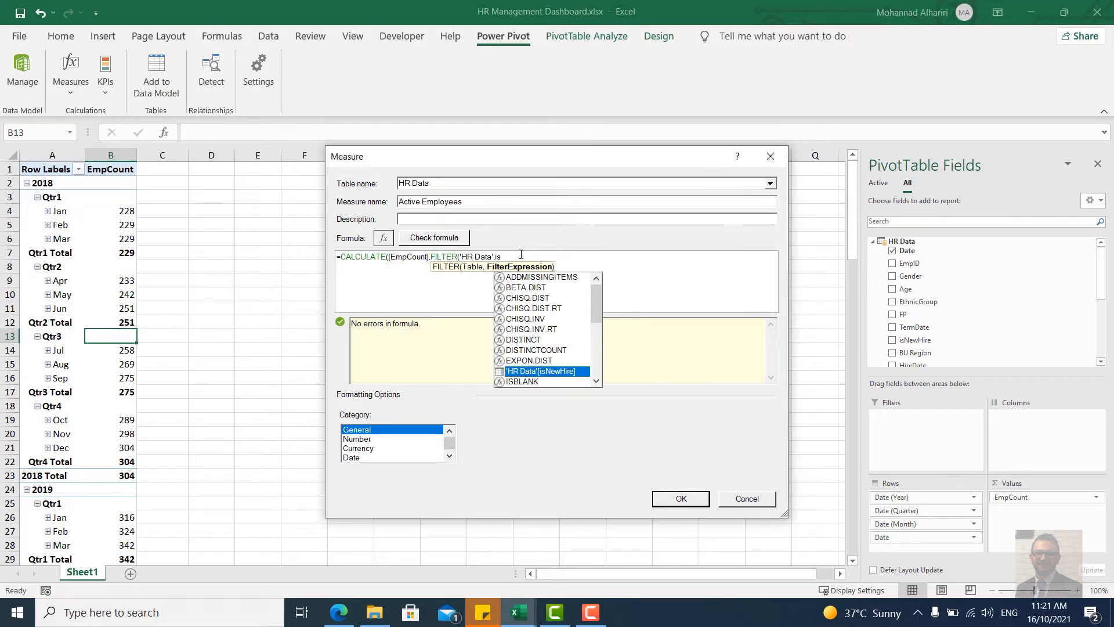
pyautogui.press('Down')
pyautogui.press('Tab')
pyautogui.write('ter')
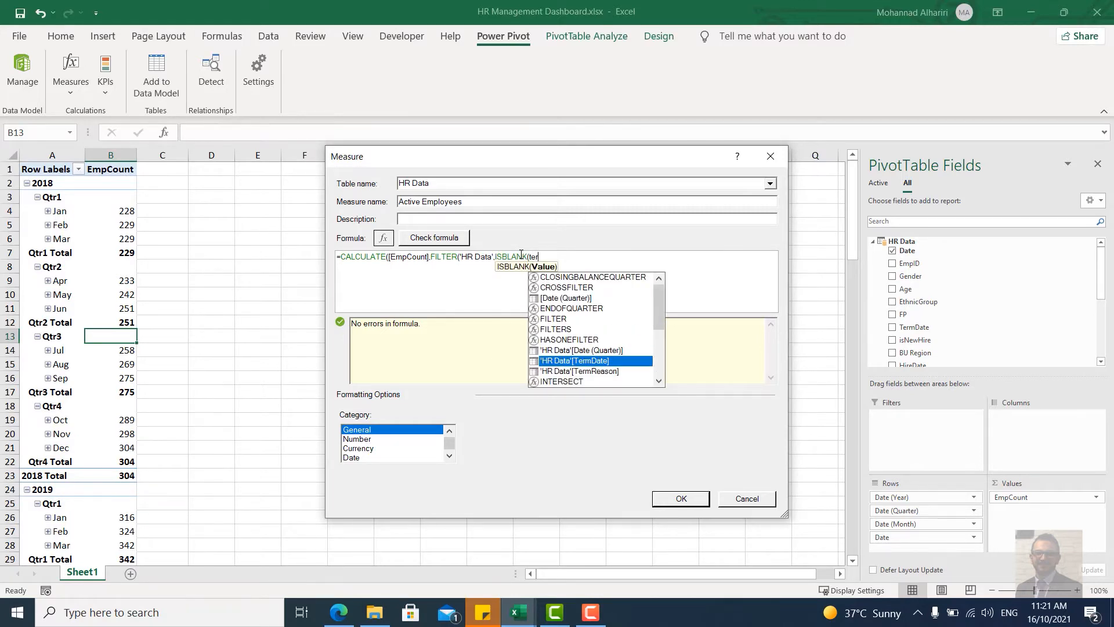
pyautogui.press('Down')
pyautogui.press('Up')
pyautogui.press('Tab')
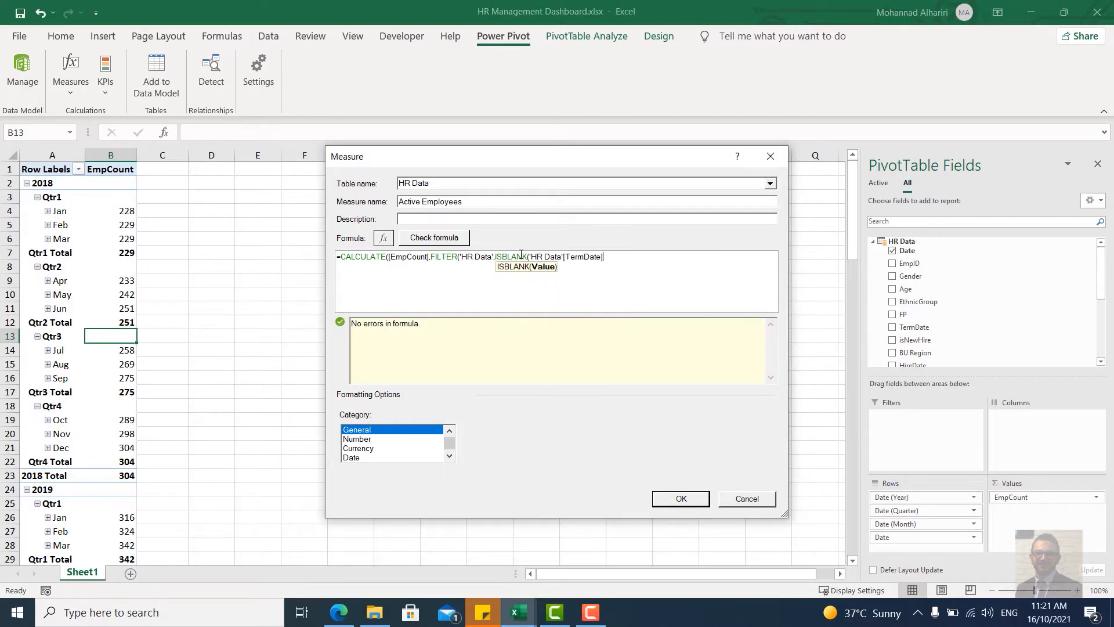
pyautogui.write(')))')
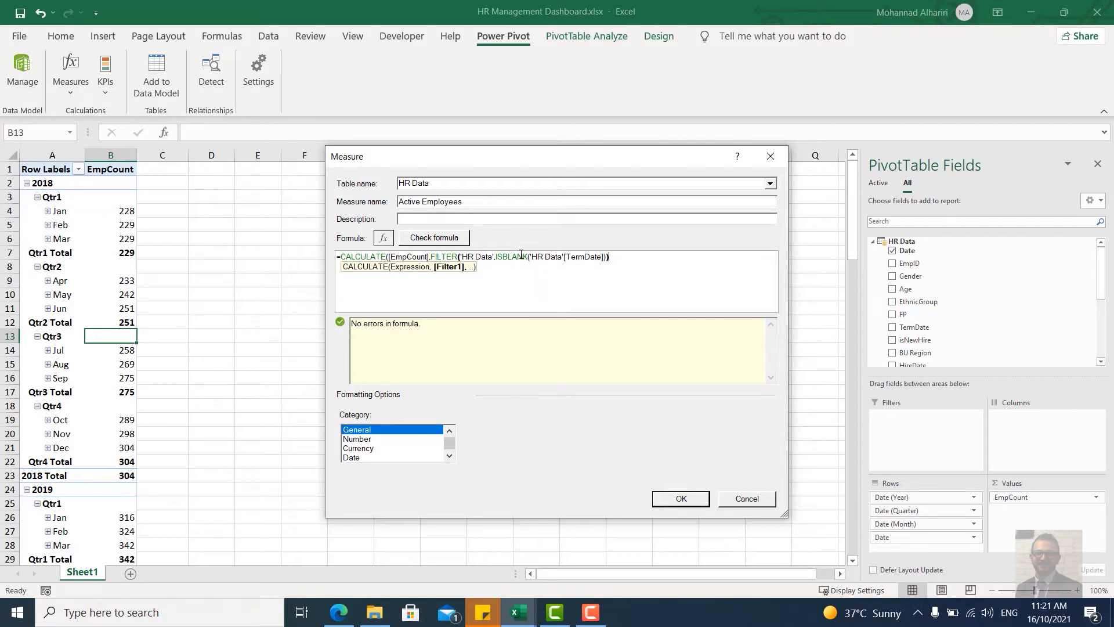
pyautogui.click(458, 238)
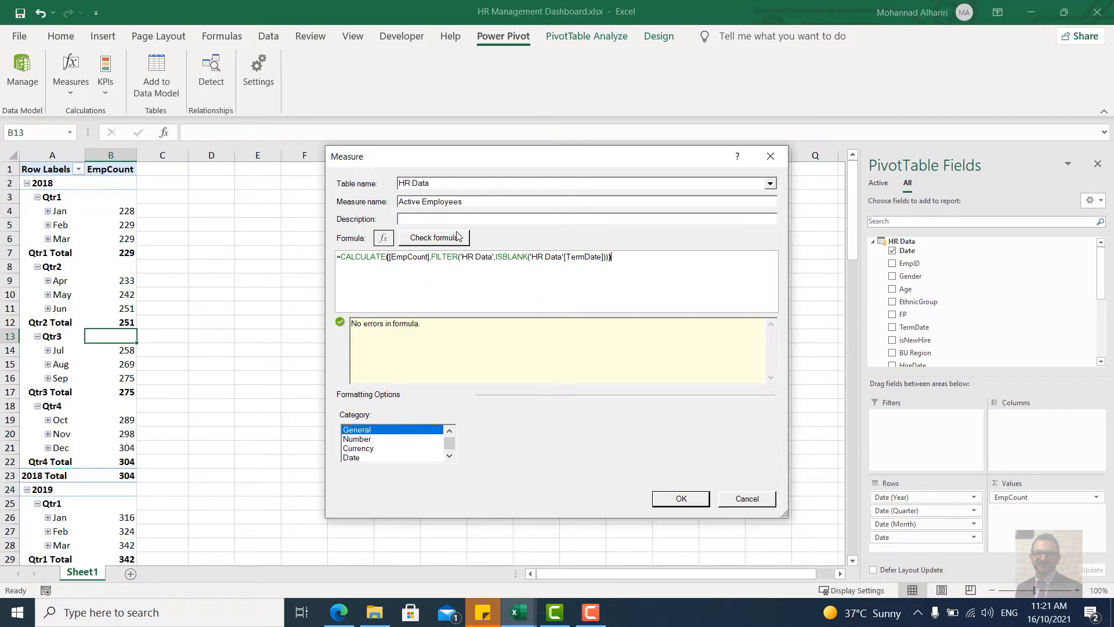
# Step: Format the Active Employees measure as a Number, Whole Number with the 1000 separator, and save the measure
pyautogui.click(380, 441)
pyautogui.click(625, 430)
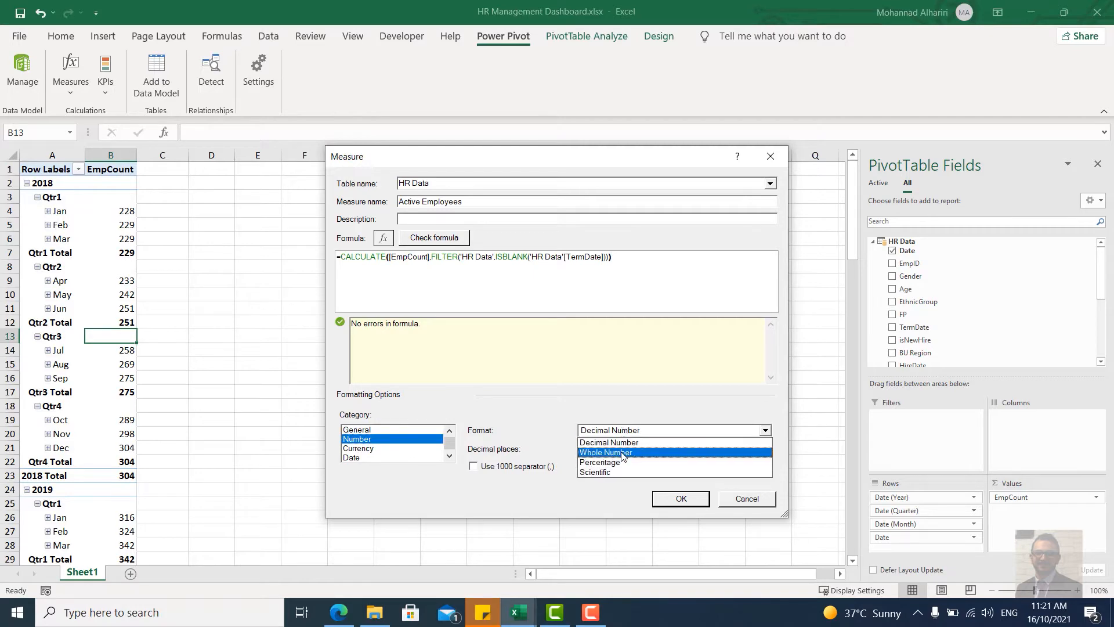
pyautogui.click(606, 452)
pyautogui.click(492, 457)
pyautogui.click(667, 501)
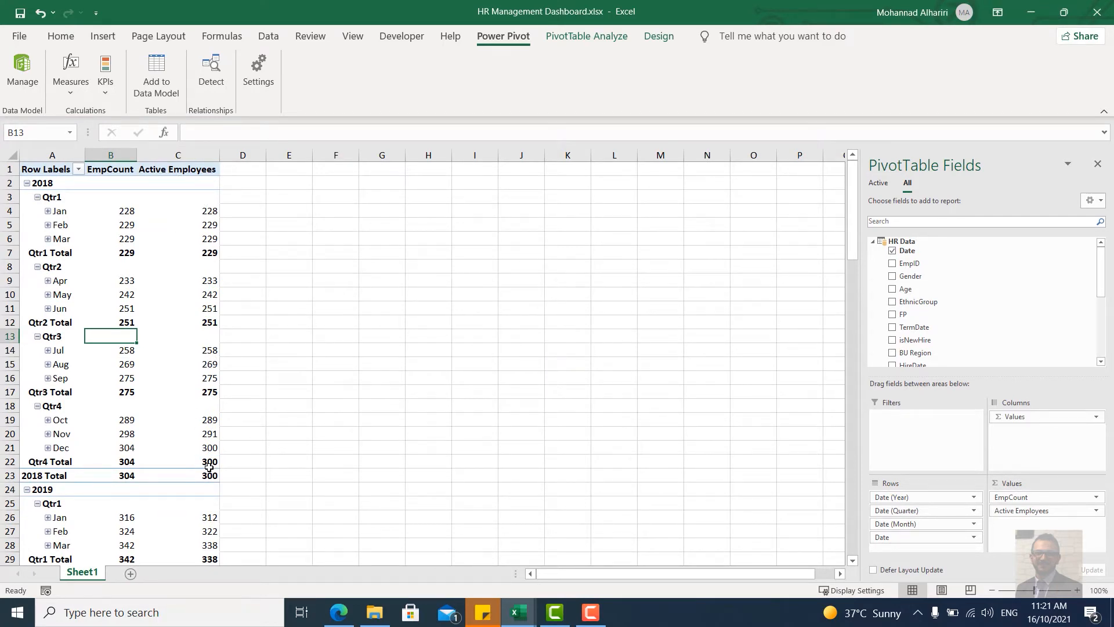
# Step: Compare the EmpCount and Active Employees values from 2018 through 2021, and remove EmpCount from the PivotTable values
pyautogui.moveTo(210, 464)
pyautogui.moveTo(190, 402)
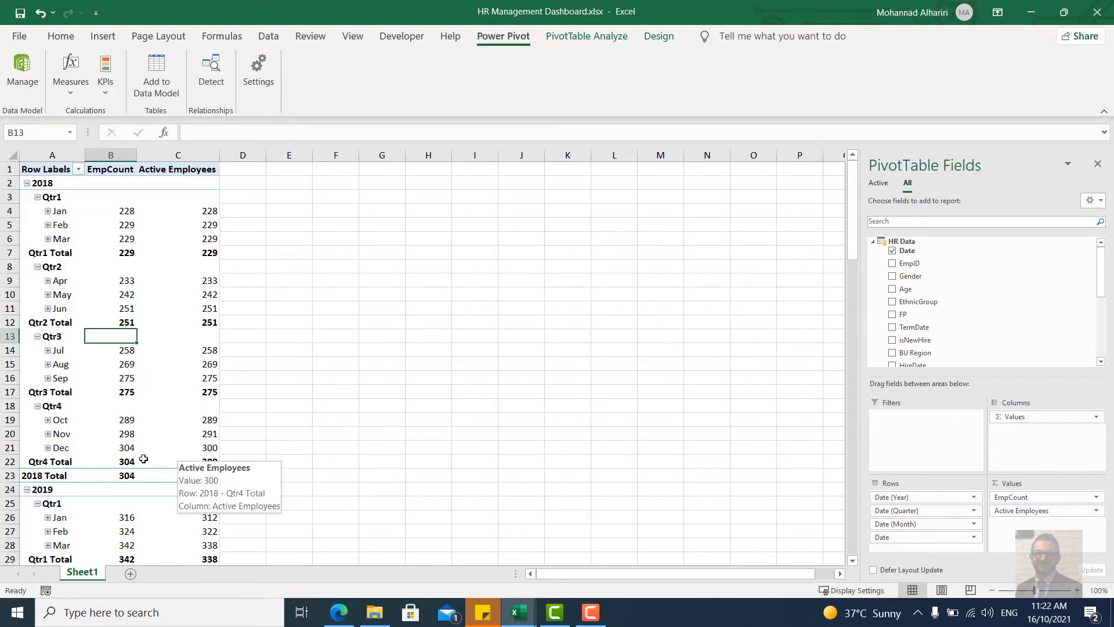
pyautogui.scroll(-5, 166, 458)
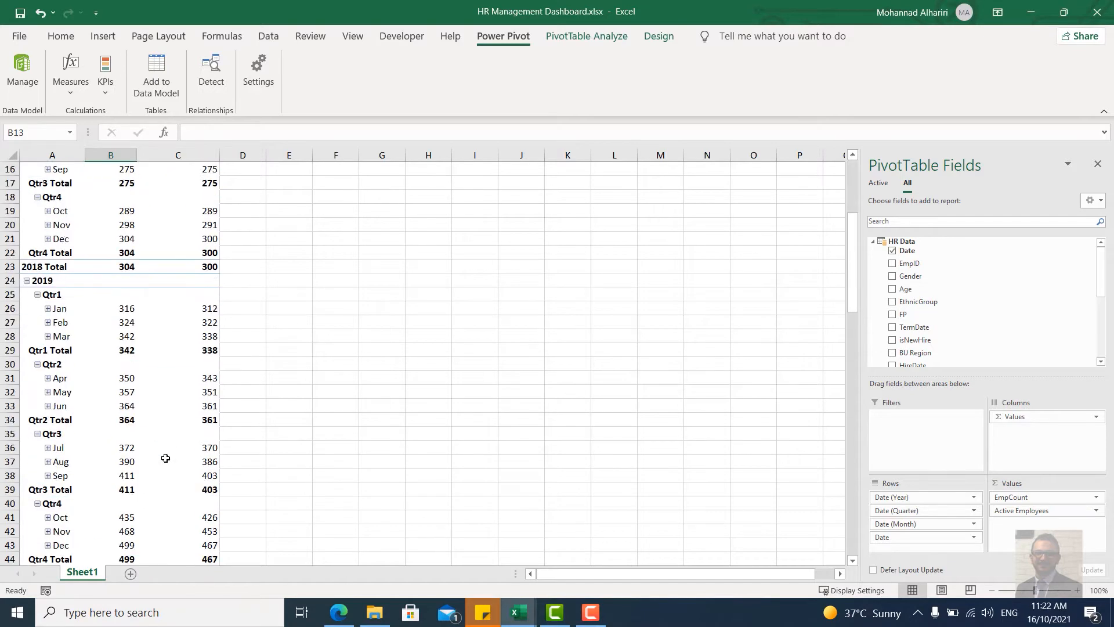
pyautogui.moveTo(198, 424)
pyautogui.scroll(-14, 207, 491)
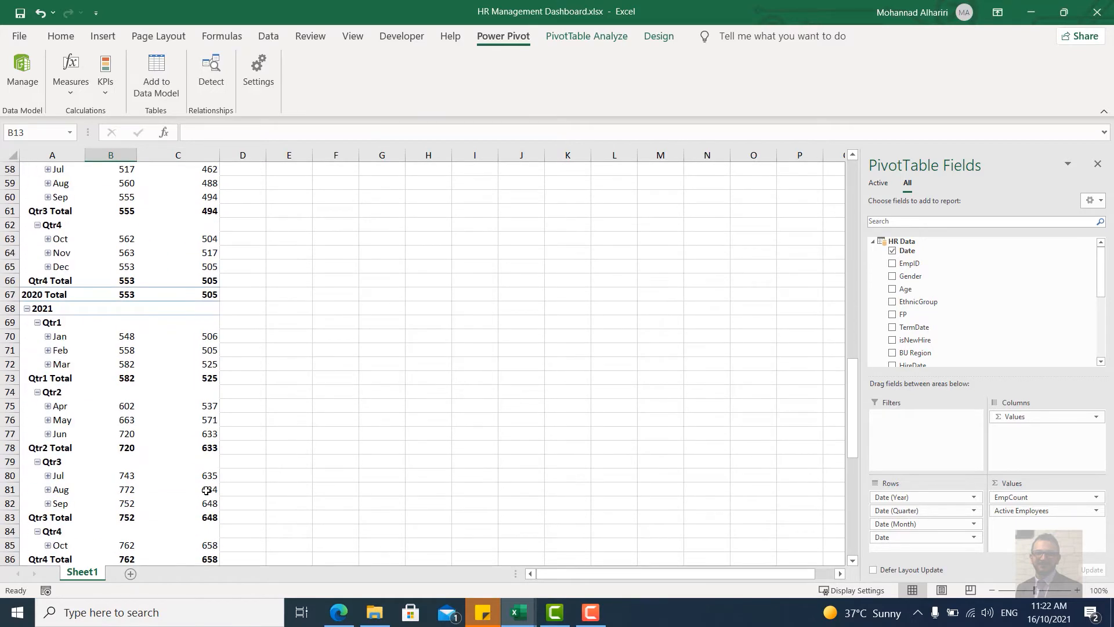
pyautogui.scroll(19, 207, 490)
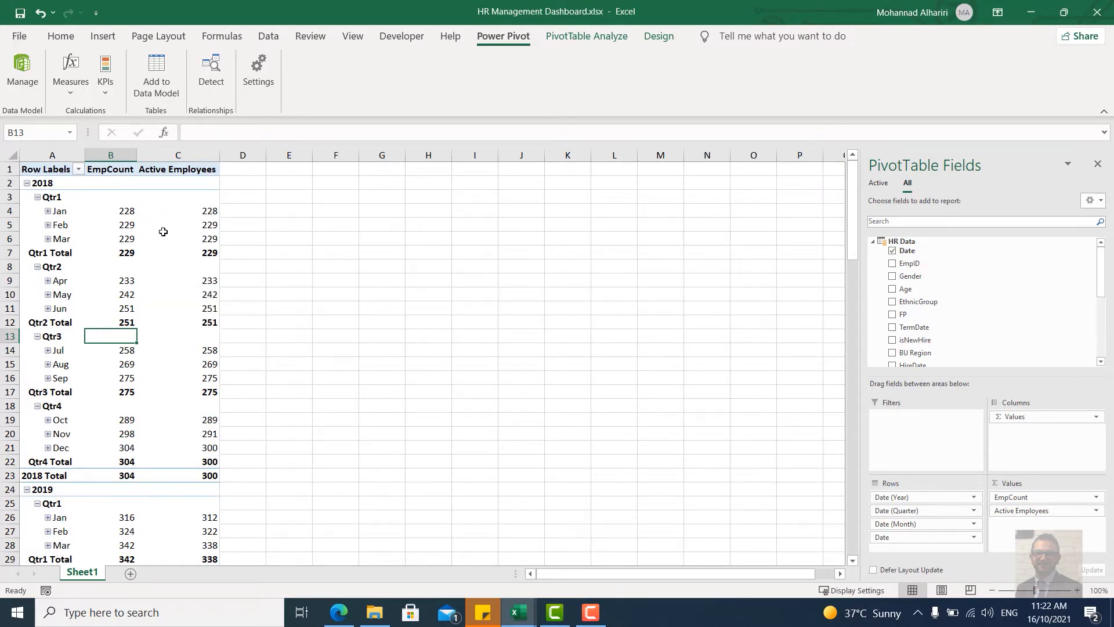
pyautogui.moveTo(163, 231)
pyautogui.moveTo(1025, 496); pyautogui.dragTo(726, 374)
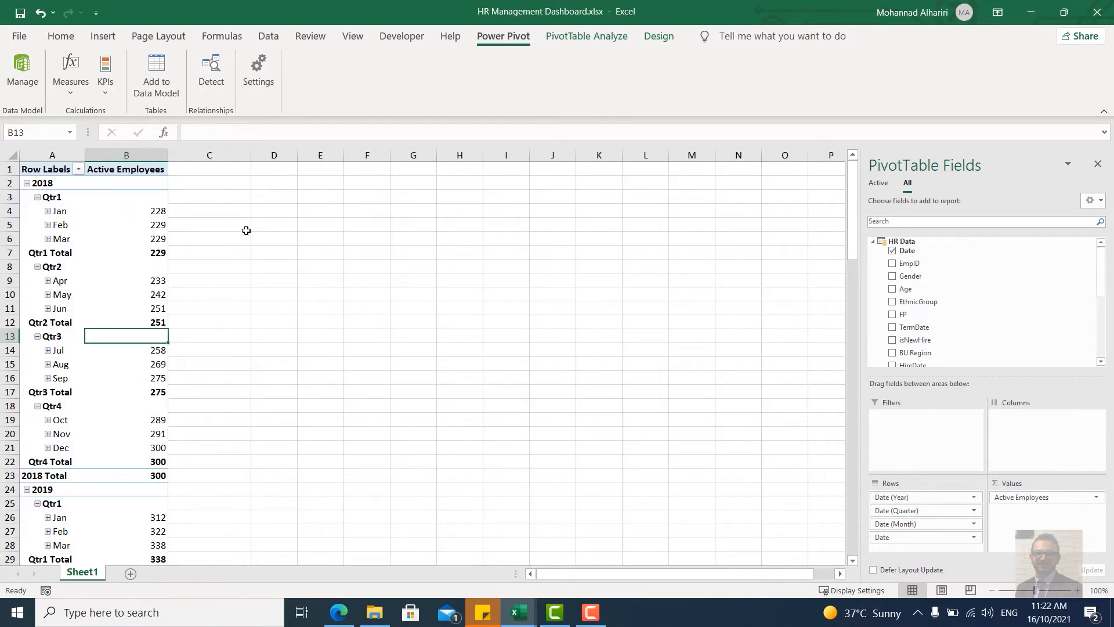
# Step: Insert a Clustered Column PivotChart based on the Active Employees PivotTable
pyautogui.click(129, 225)
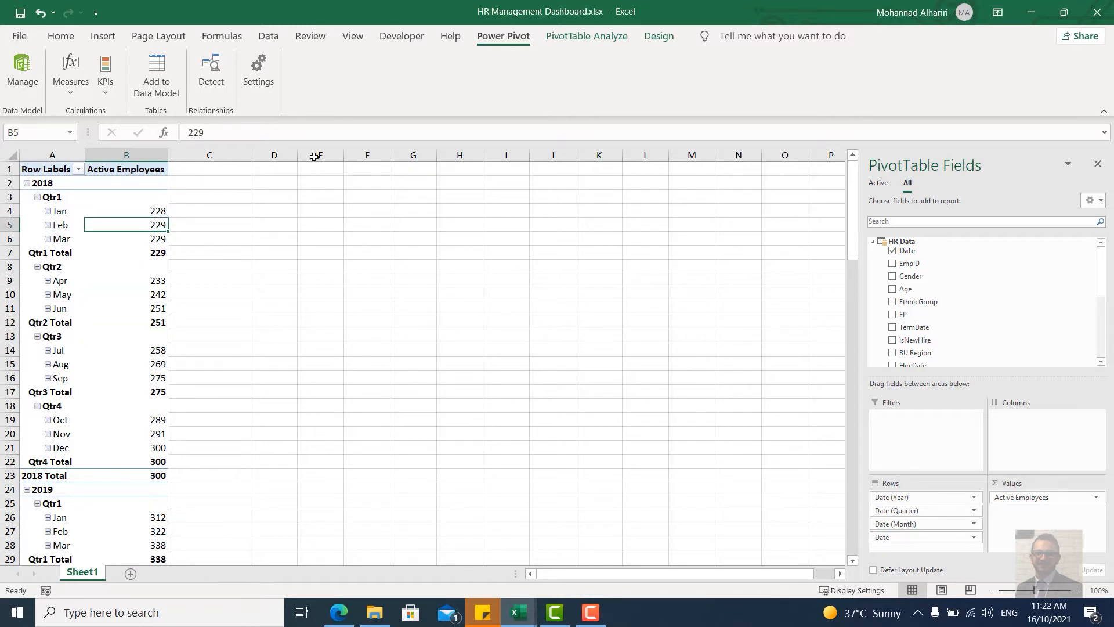
pyautogui.click(587, 39)
pyautogui.click(844, 86)
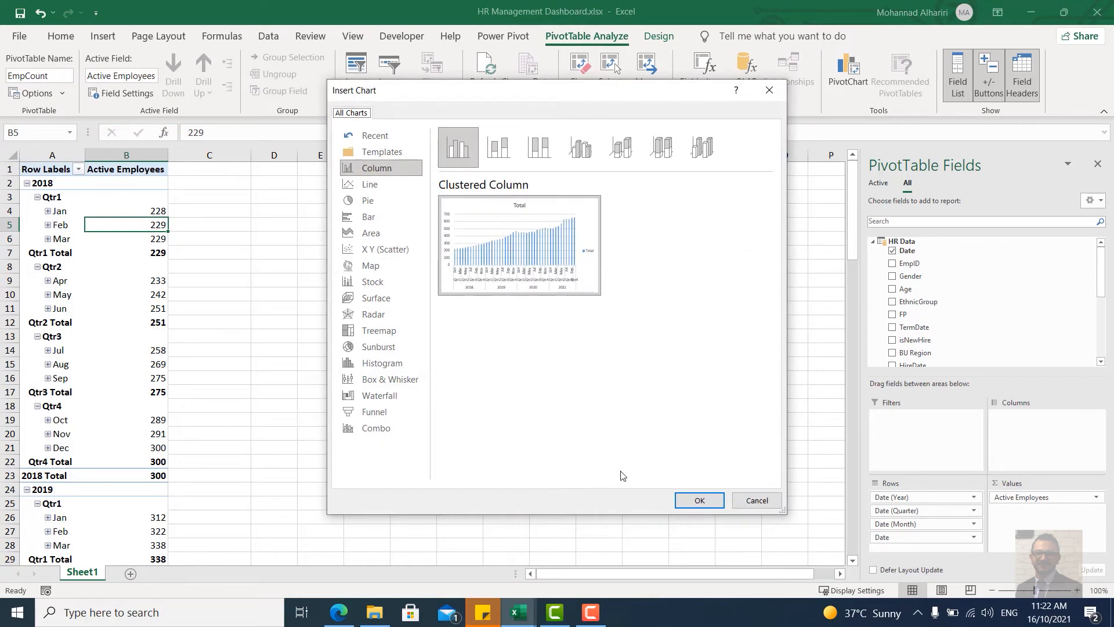
pyautogui.click(698, 501)
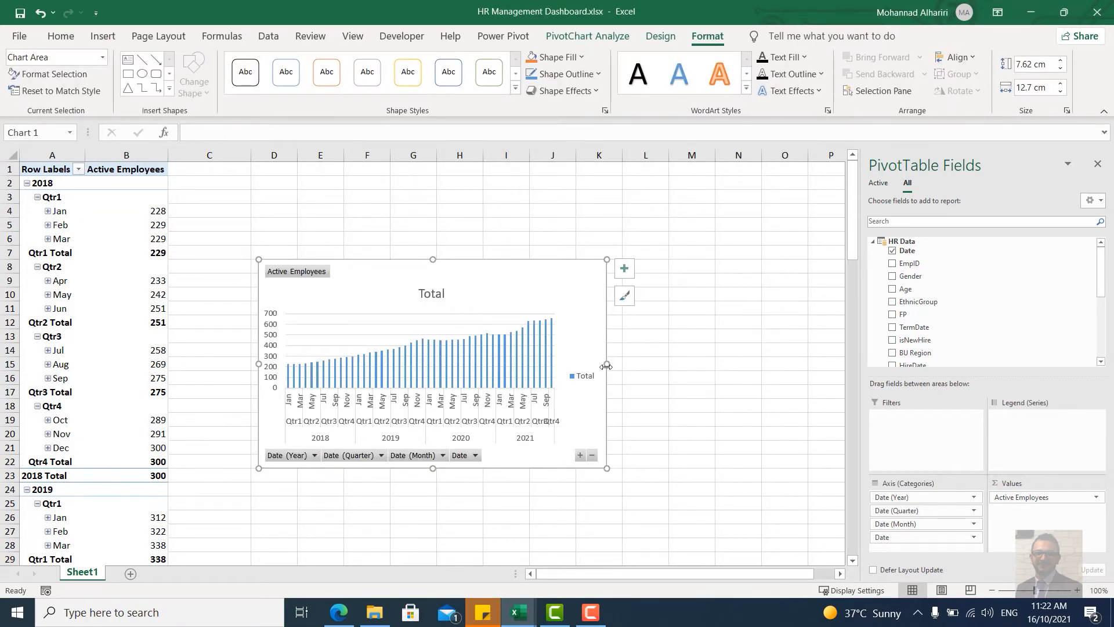
# Step: Enlarge the PivotChart to about 10.17 cm high by 20 cm wide beside the PivotTable, and hide all its field buttons
pyautogui.moveTo(606, 365); pyautogui.dragTo(759, 364)
pyautogui.moveTo(550, 269); pyautogui.dragTo(558, 197)
pyautogui.rightClick(467, 394)
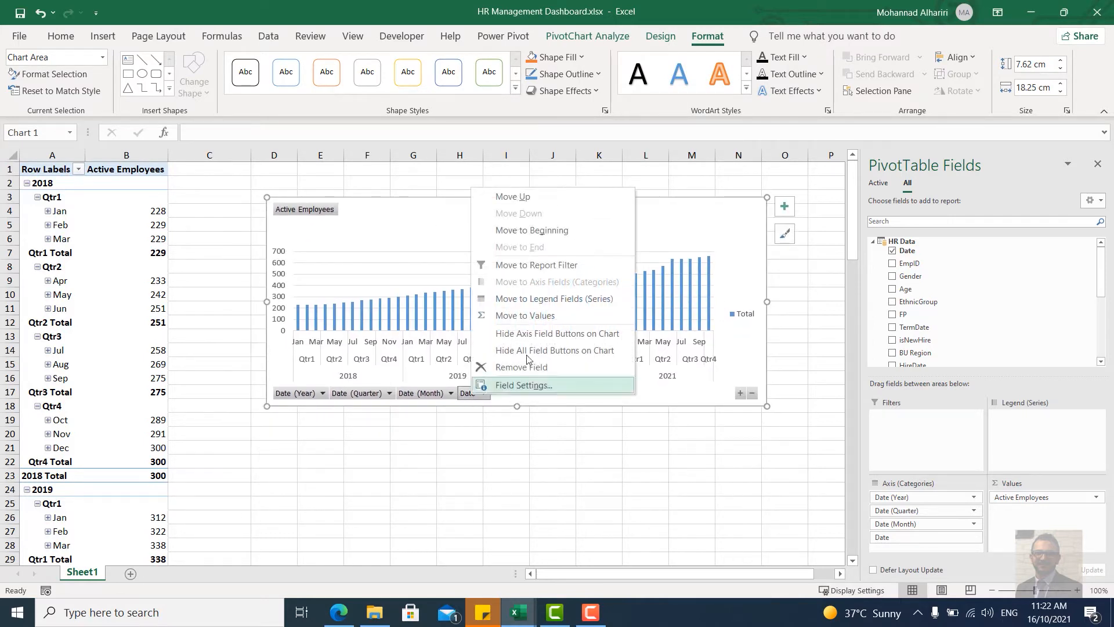
pyautogui.click(532, 350)
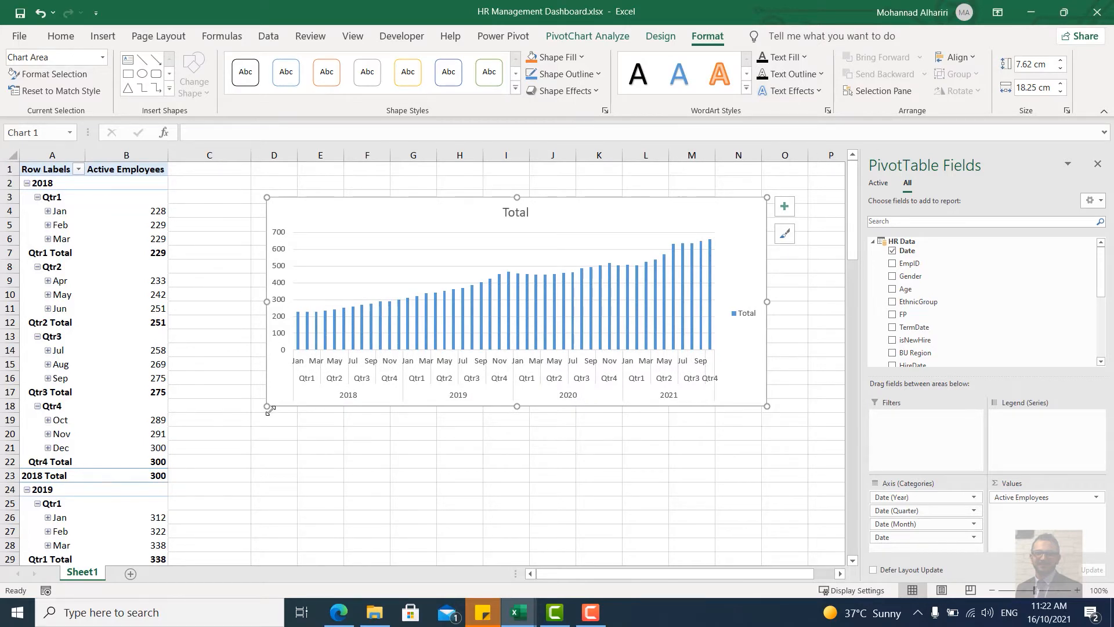
pyautogui.moveTo(267, 406); pyautogui.dragTo(218, 476)
# Step: Remove the gridlines from the PivotChart
pyautogui.click(570, 258)
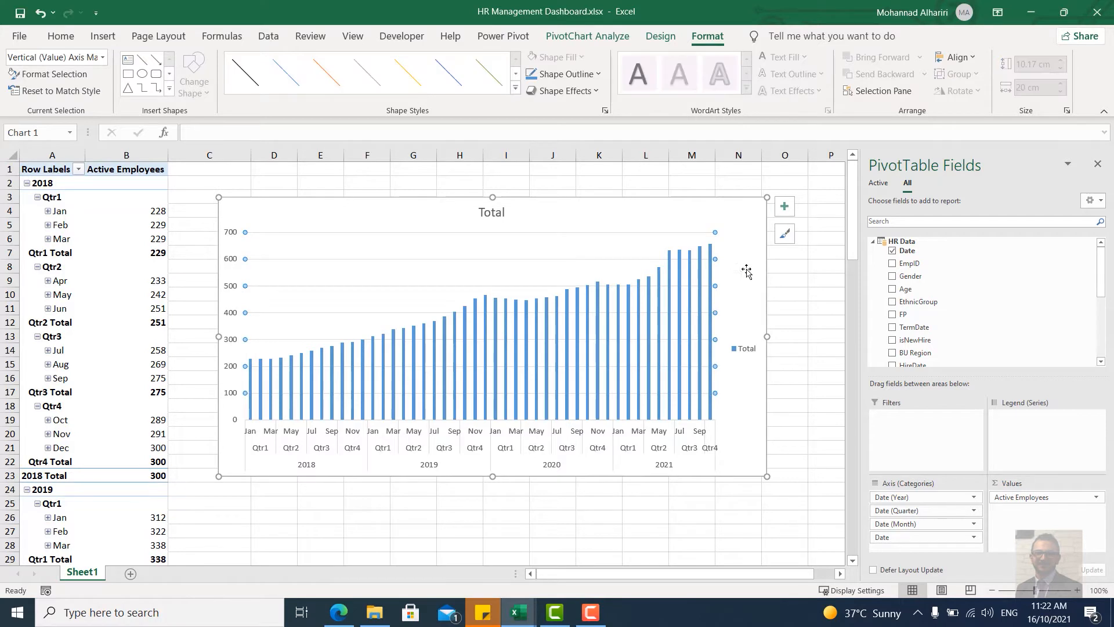
pyautogui.click(784, 208)
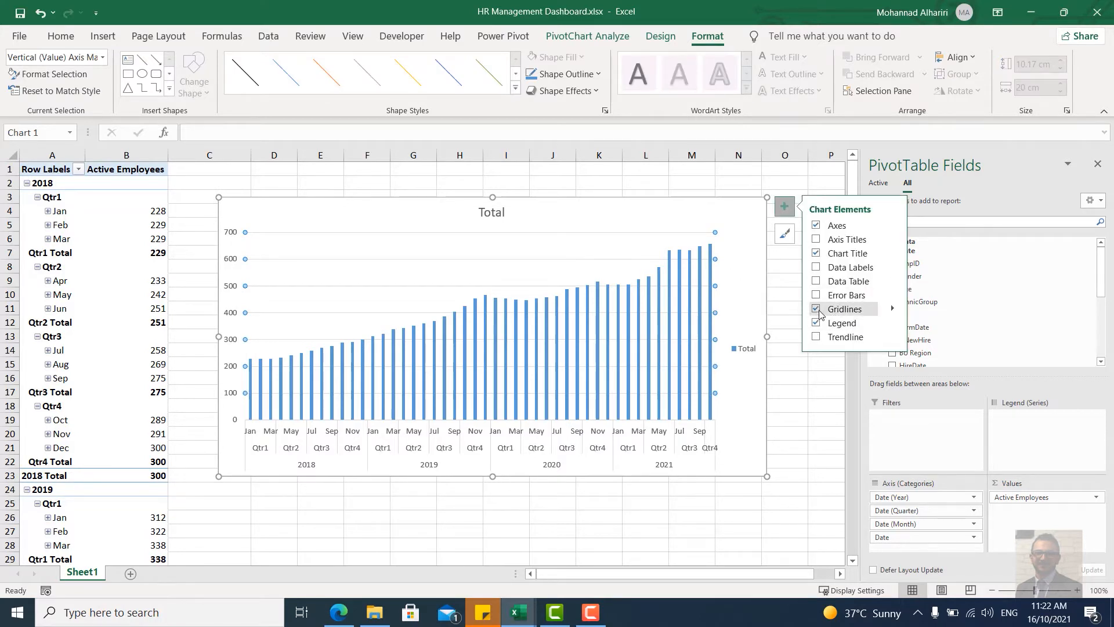
pyautogui.click(818, 309)
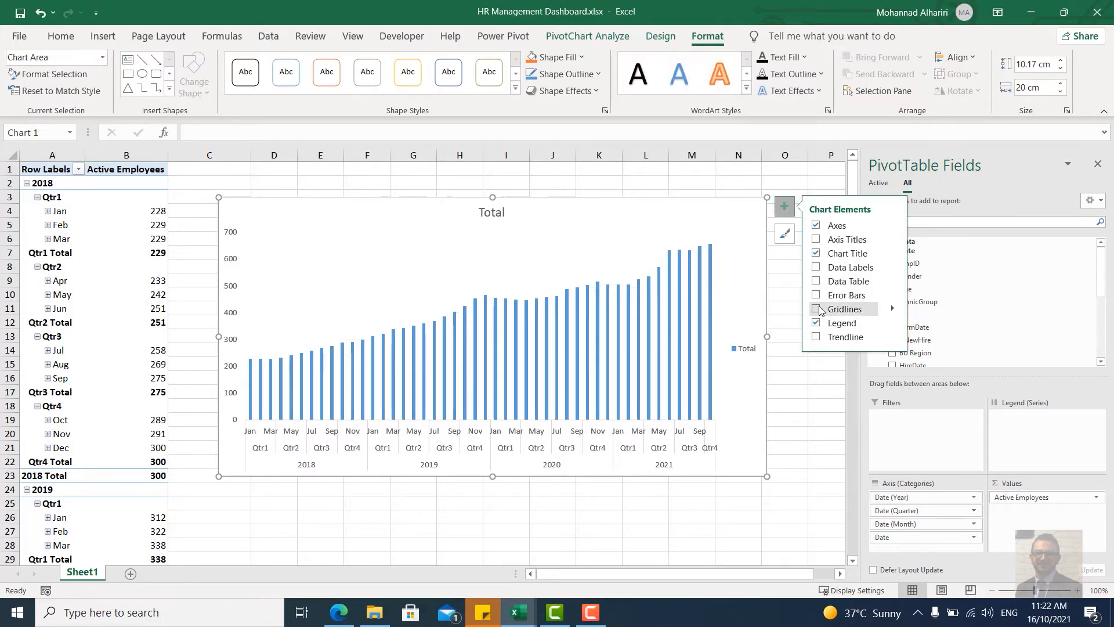
# Step: Change the chart title to Active Employees and close the title formatting options
pyautogui.click(495, 216)
pyautogui.doubleClick(495, 213)
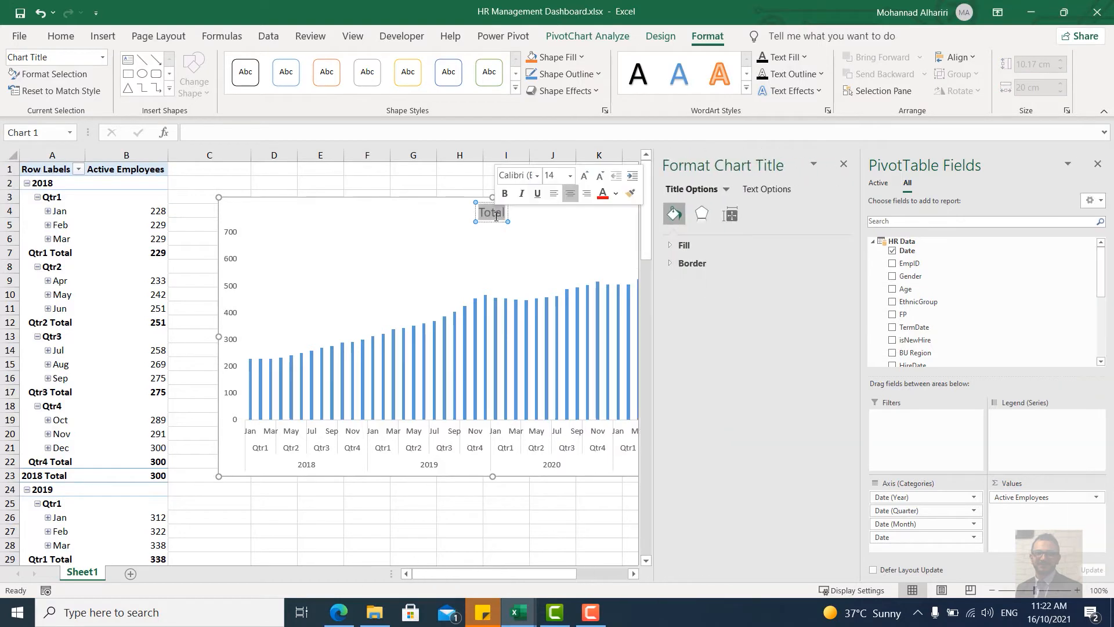
pyautogui.write('Act')
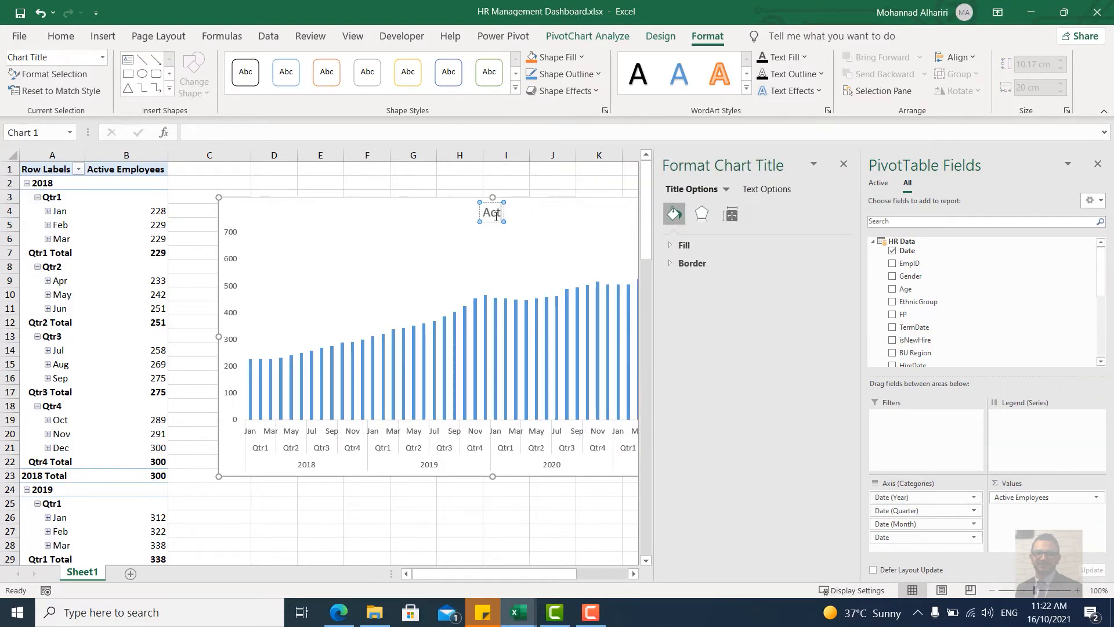
pyautogui.write('ive Emp')
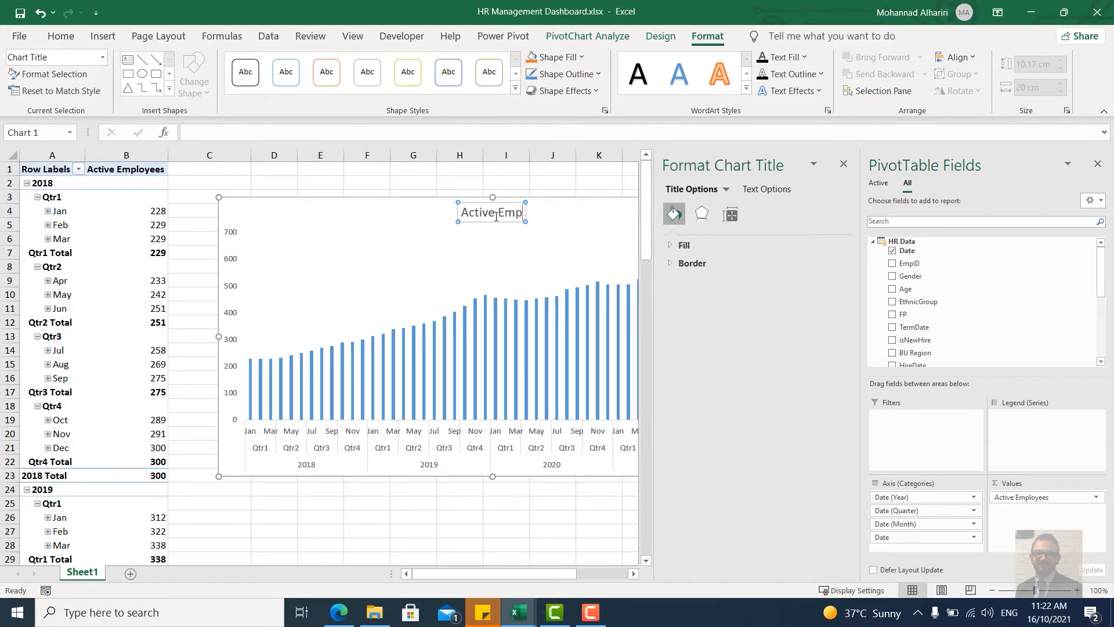
pyautogui.write('loyees')
pyautogui.press('Return')
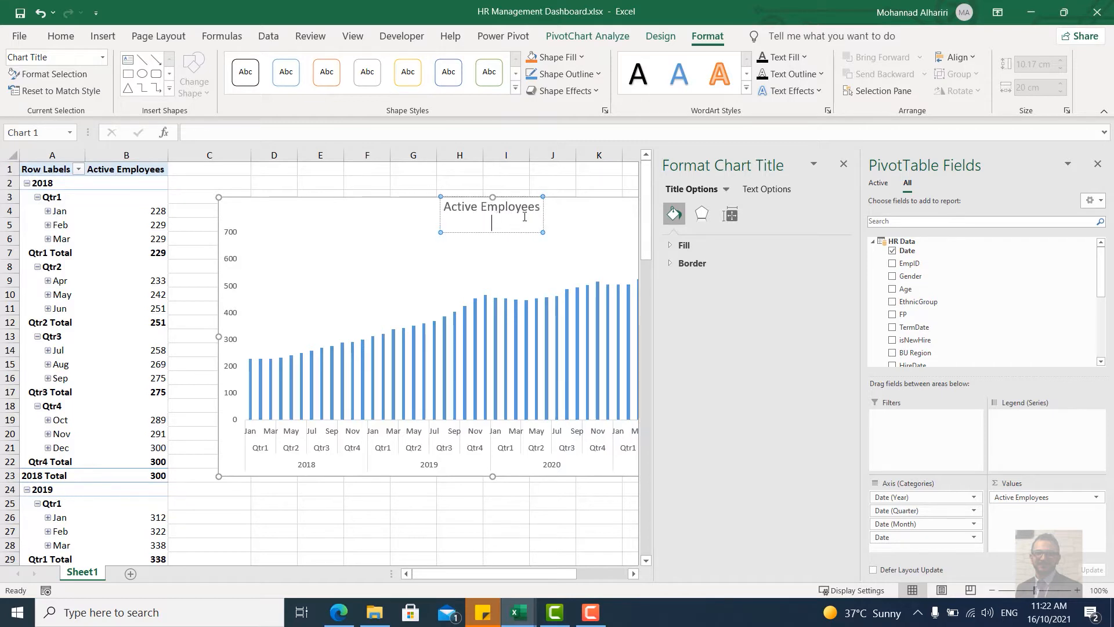
pyautogui.press('BackSpace')
pyautogui.click(631, 238)
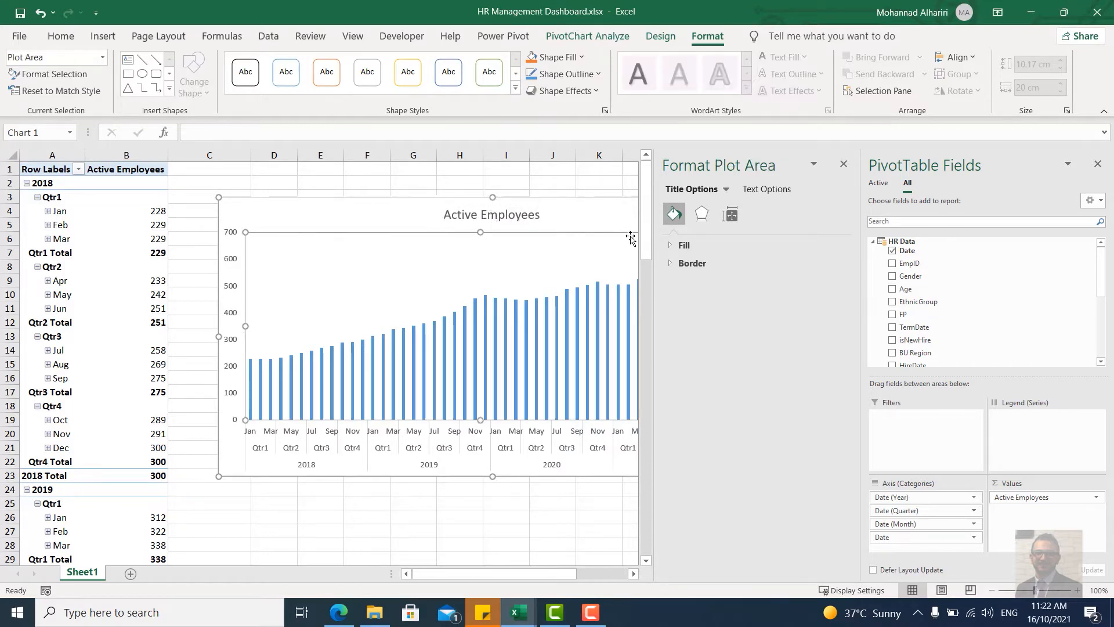
pyautogui.click(844, 164)
# Step: Move the Active Employees title to the upper-left corner of the chart and delete the chart's legend
pyautogui.click(498, 213)
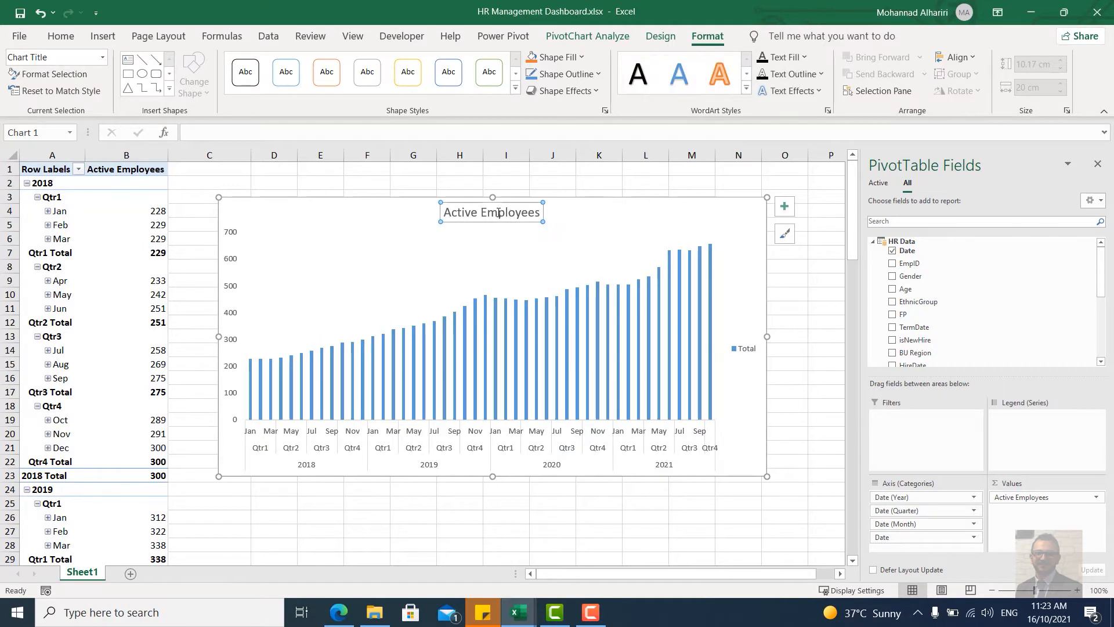
pyautogui.moveTo(506, 201); pyautogui.dragTo(313, 207)
pyautogui.click(743, 350)
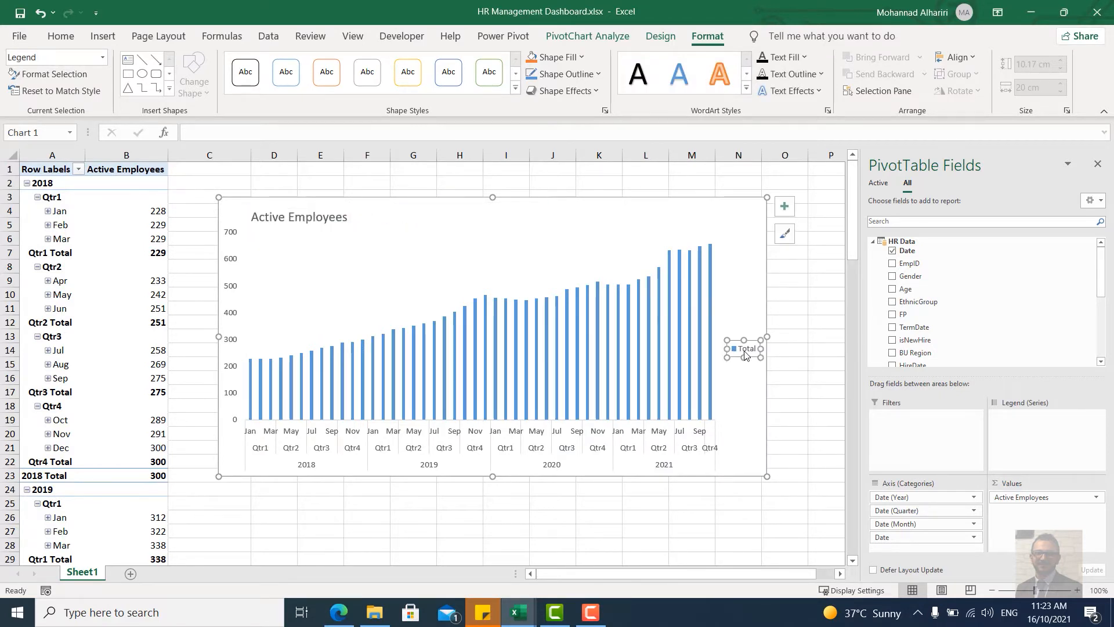
pyautogui.press('Delete')
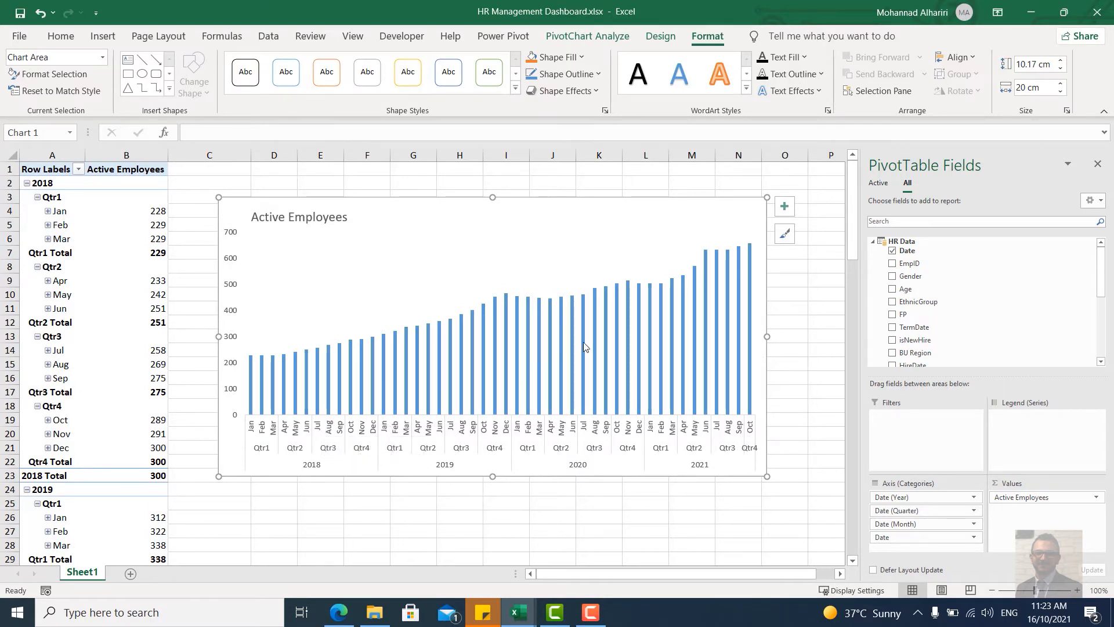
# Step: Set the gap width of the Active Employees columns to 50%
pyautogui.click(539, 335)
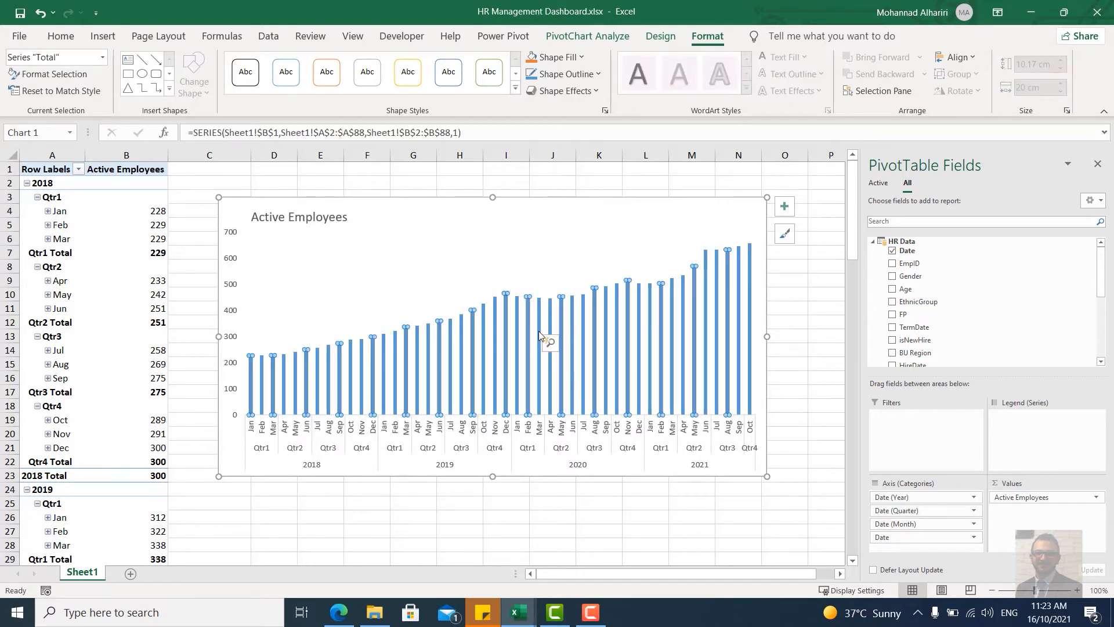
pyautogui.doubleClick(539, 335)
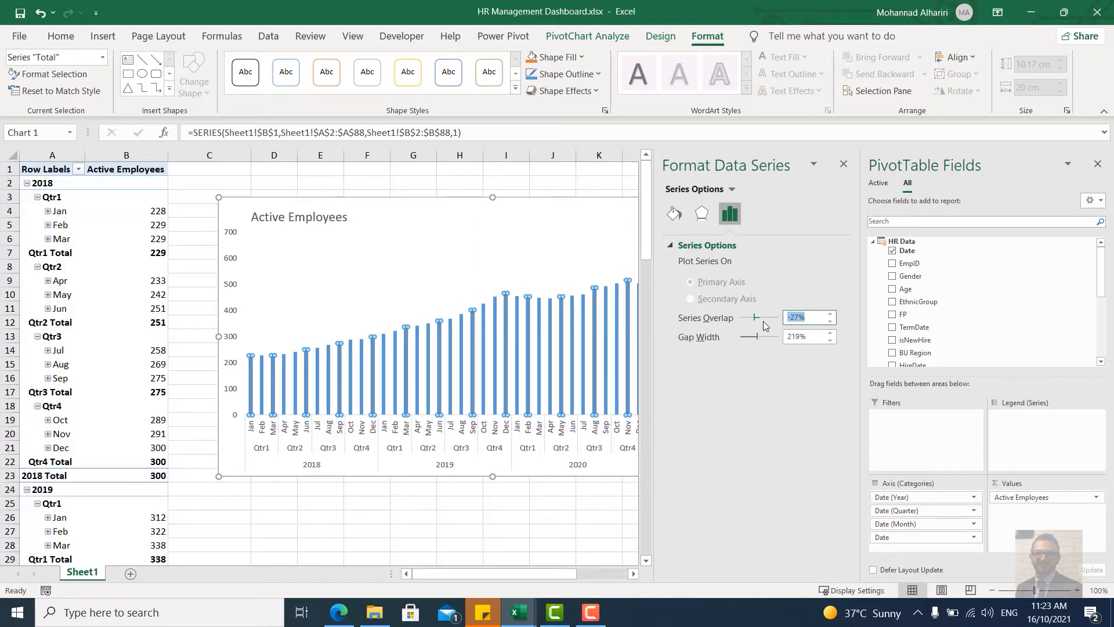
pyautogui.press('Tab')
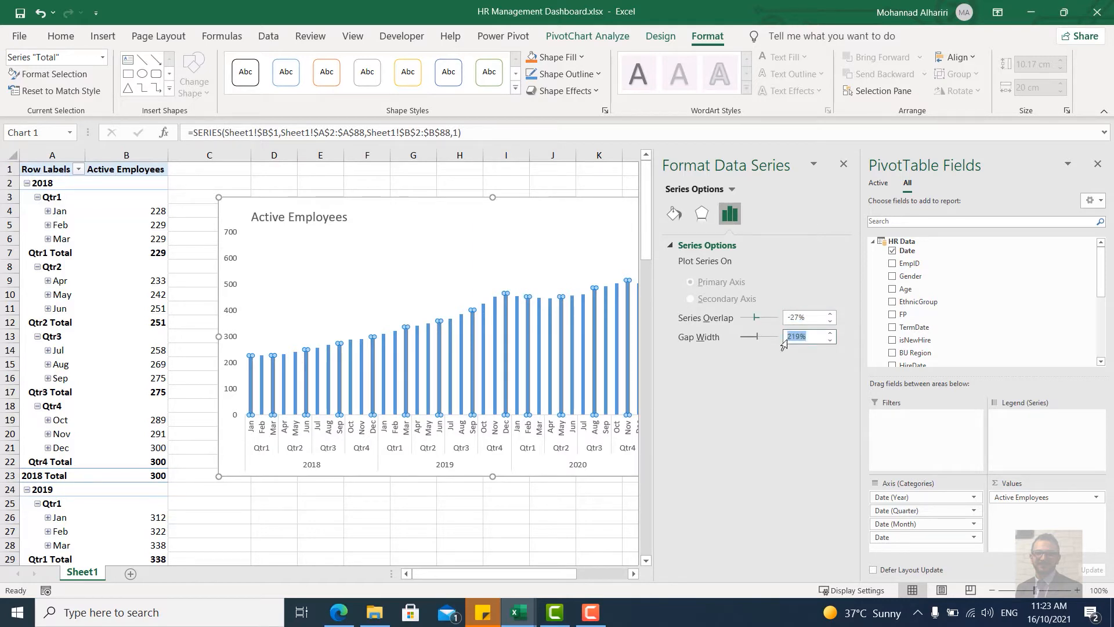
pyautogui.write('50')
pyautogui.press('Return')
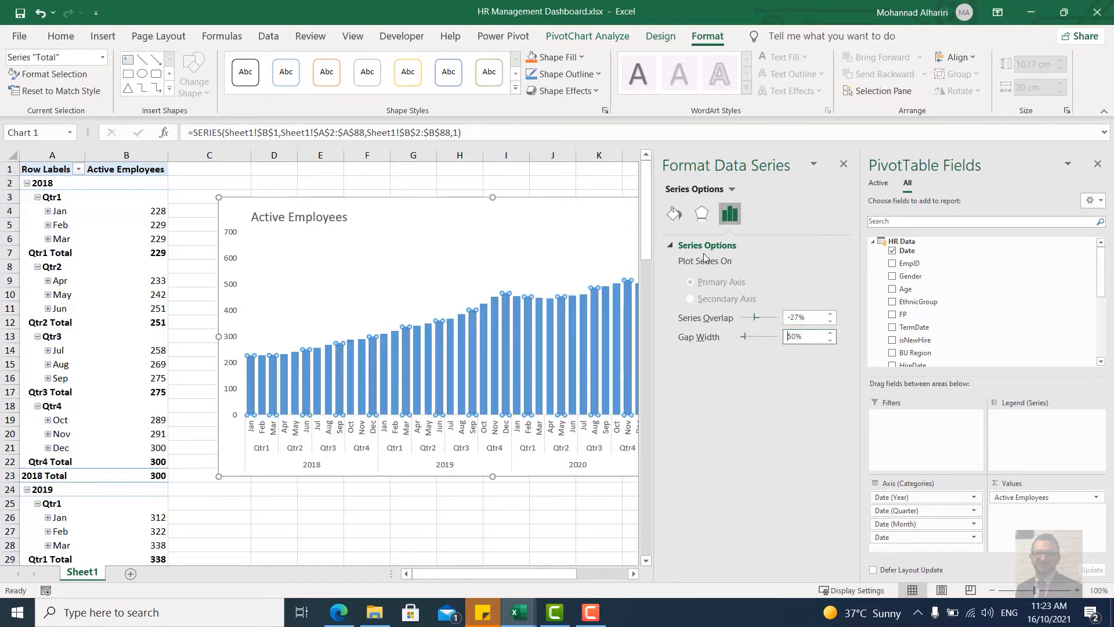
pyautogui.click(703, 217)
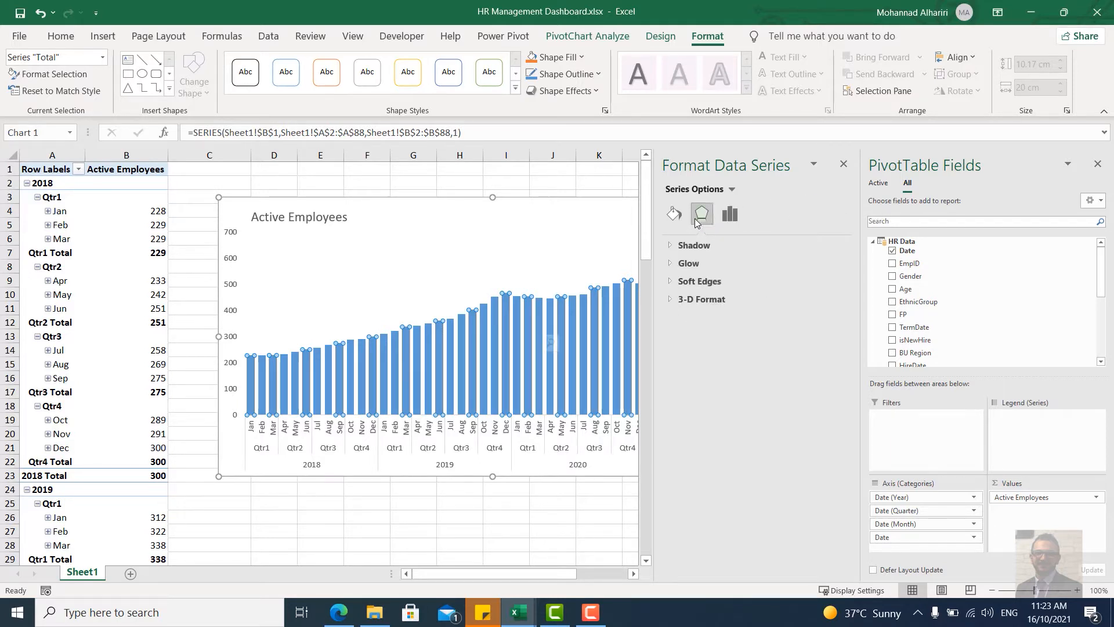
pyautogui.click(529, 325)
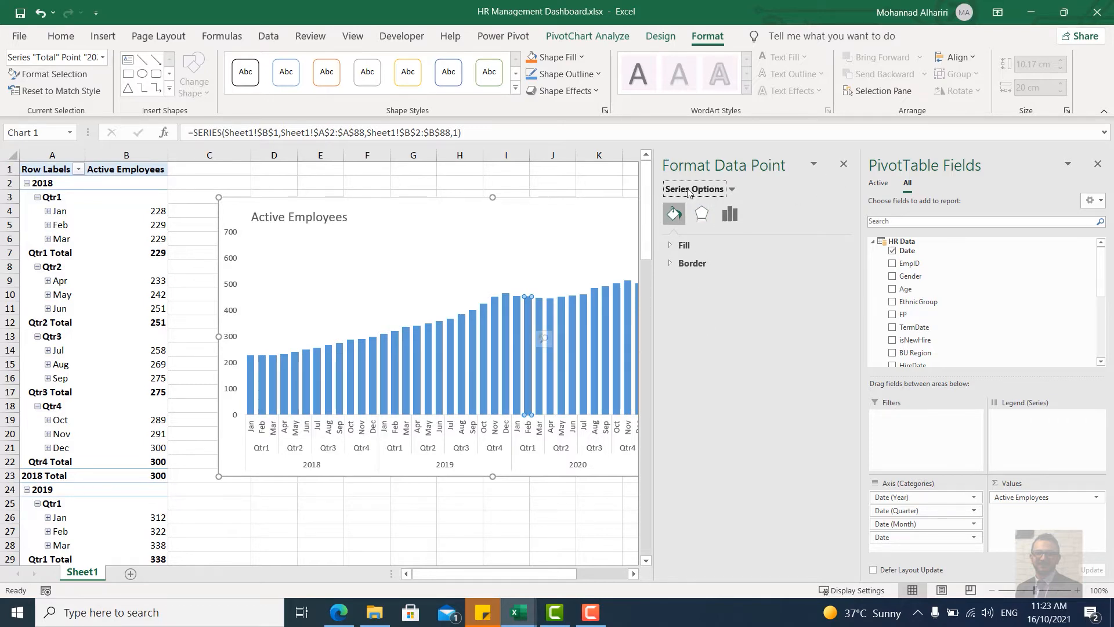
pyautogui.press('Escape')
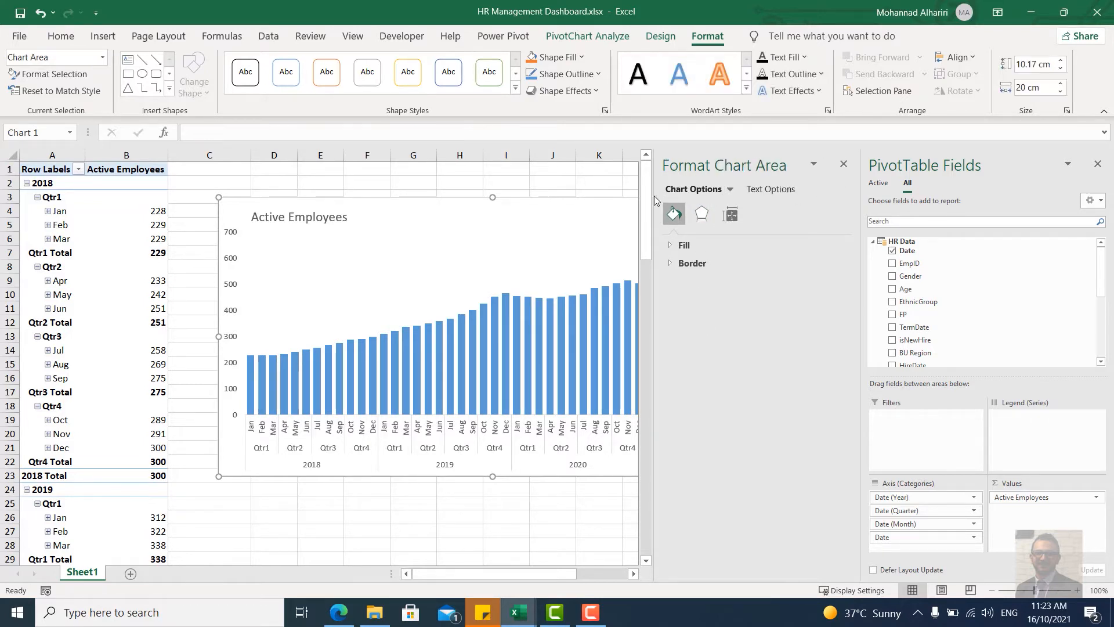
# Step: Close the data series formatting options and move the chart so all its columns are in view, partly over the PivotTable
pyautogui.moveTo(543, 225); pyautogui.dragTo(399, 224)
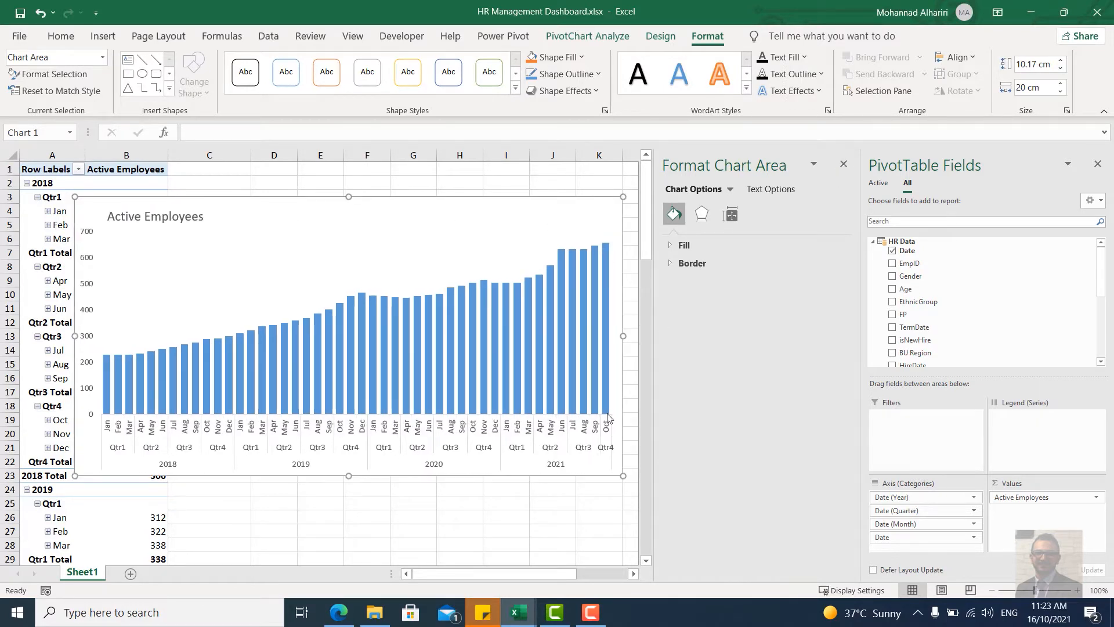
pyautogui.click(551, 356)
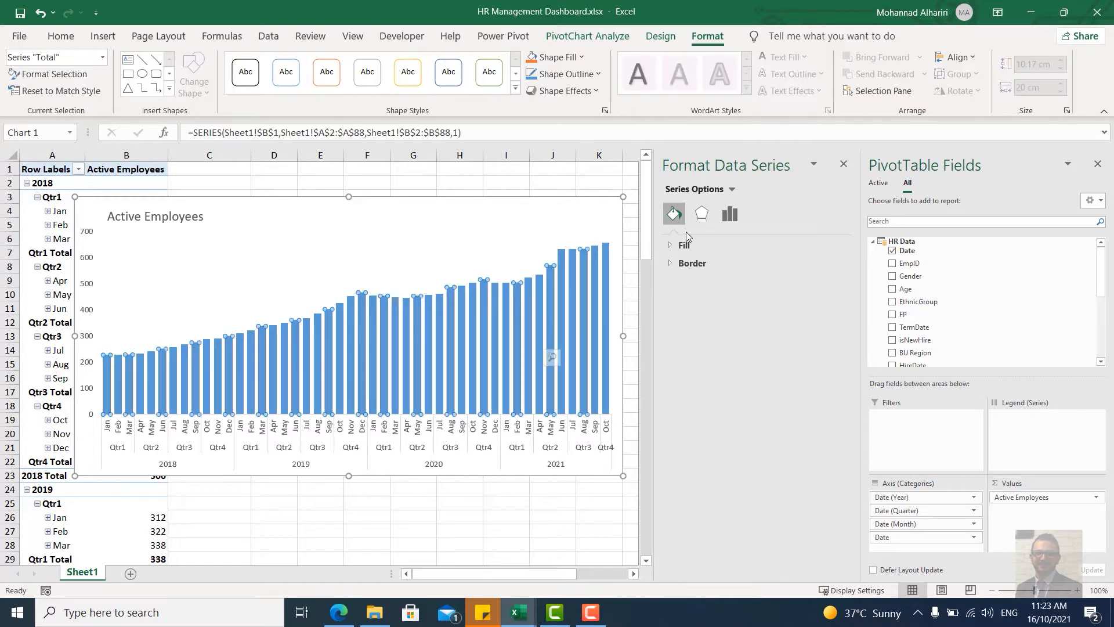
pyautogui.click(844, 164)
pyautogui.moveTo(608, 204); pyautogui.dragTo(677, 195)
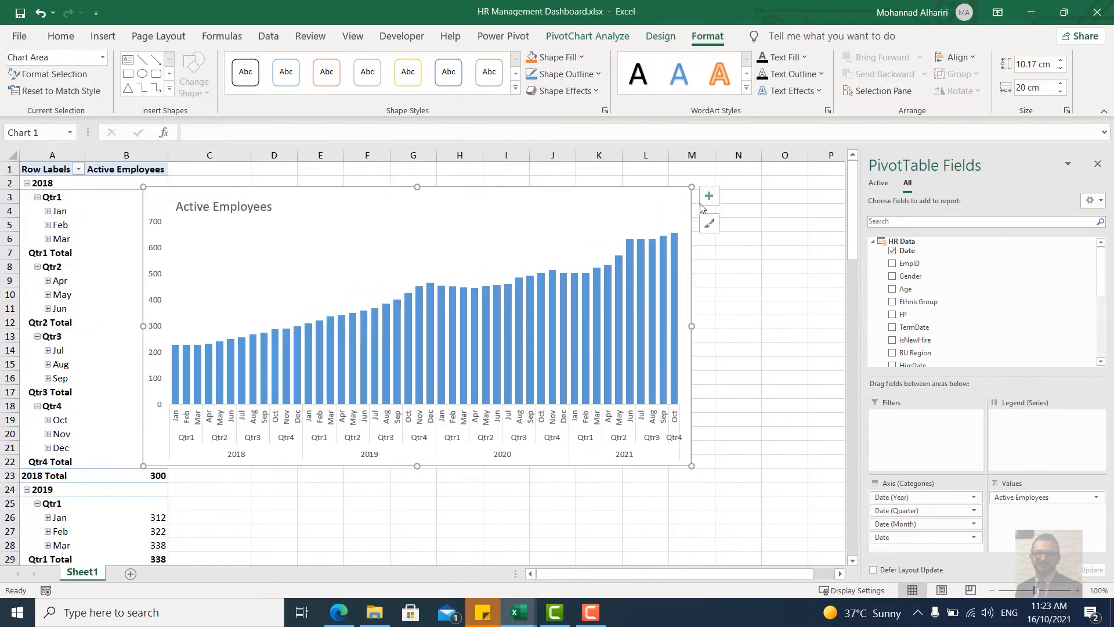
# Step: Add data labels to the chart's columns in the Inside End position
pyautogui.click(708, 196)
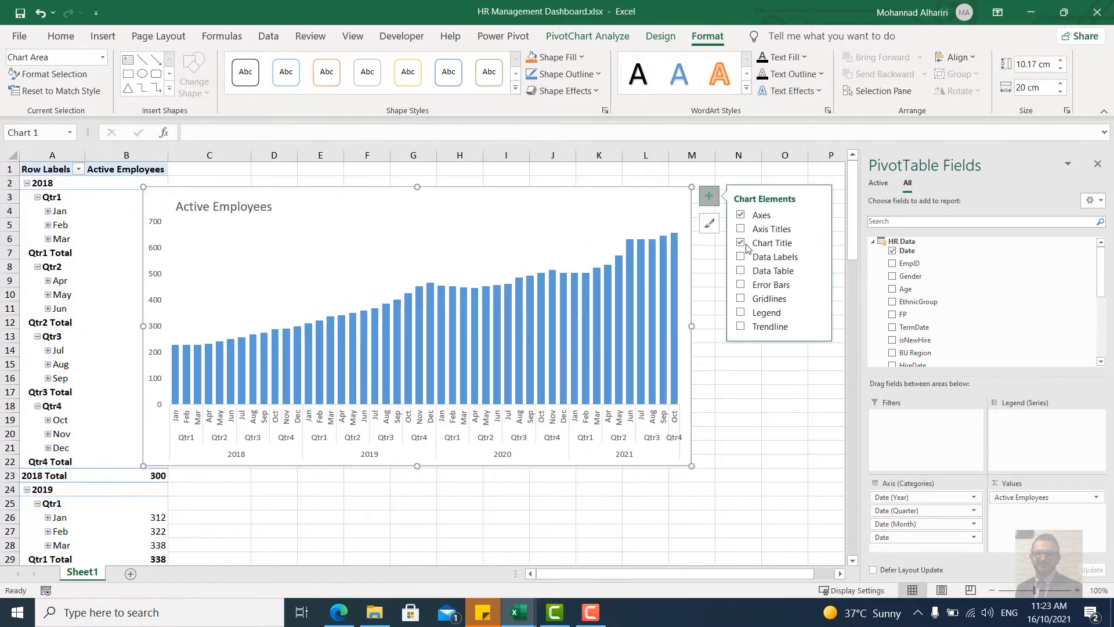
pyautogui.click(817, 256)
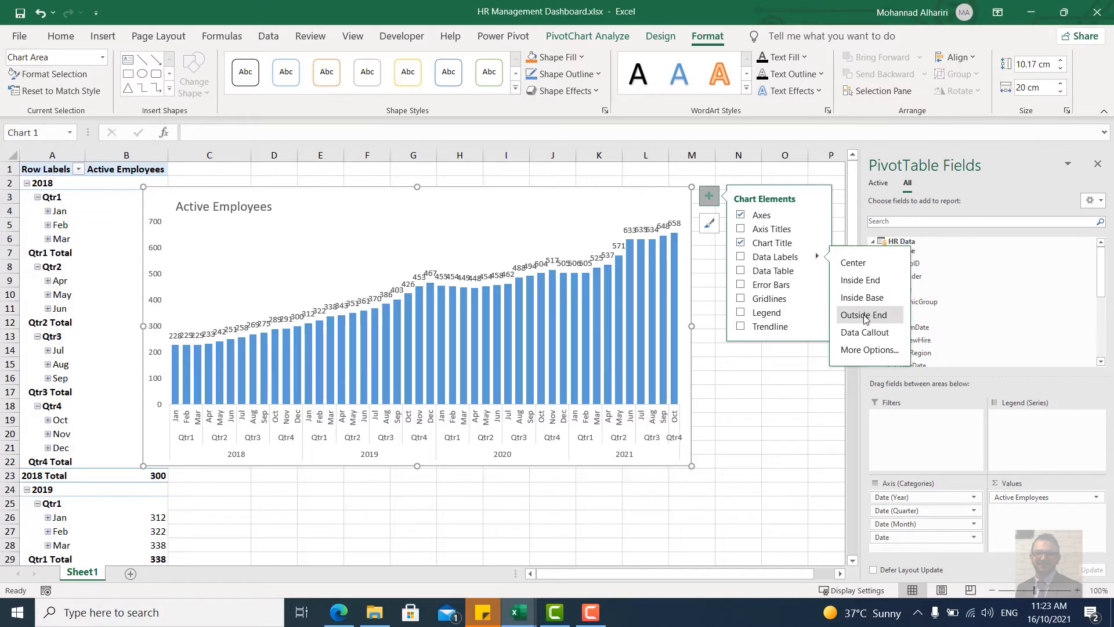
pyautogui.click(864, 280)
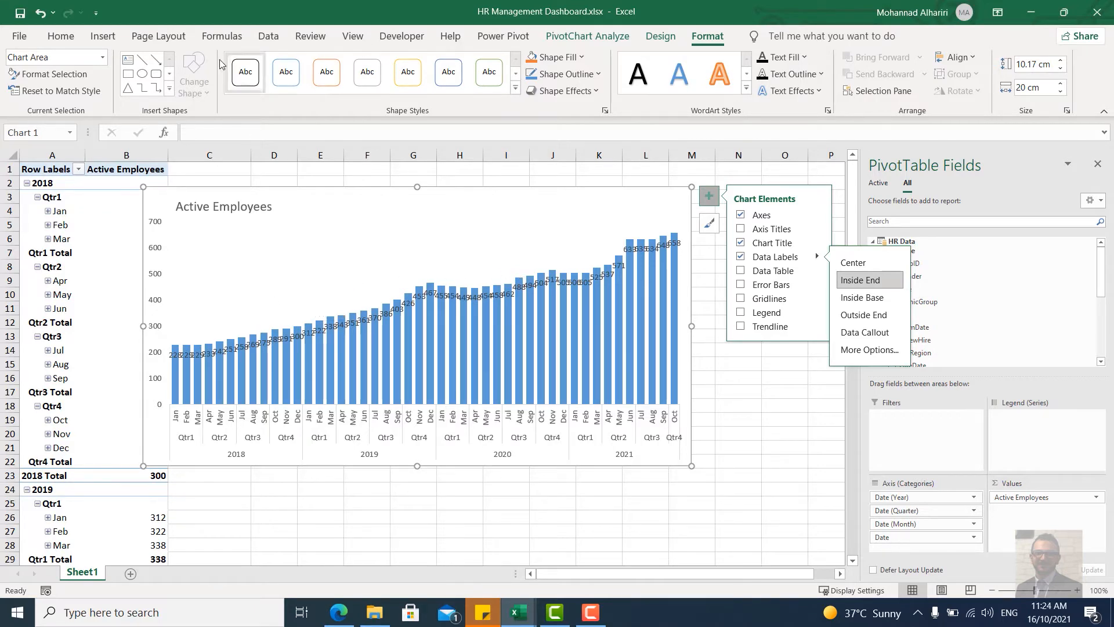
# Step: Set the font colour of the whole chart to white
pyautogui.click(61, 36)
pyautogui.click(90, 37)
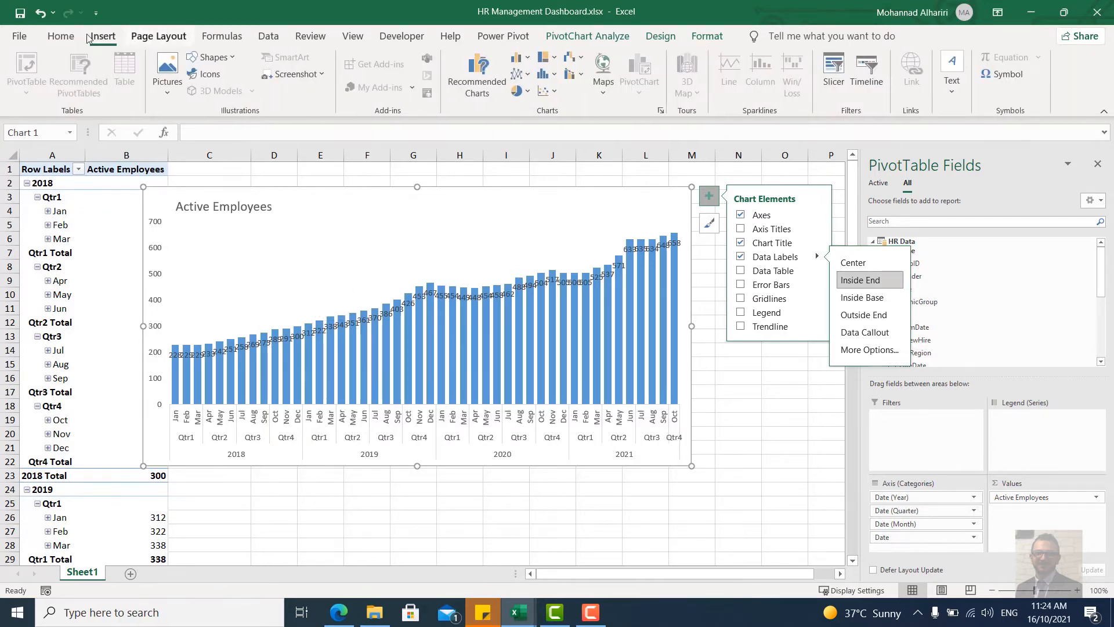
pyautogui.click(61, 36)
pyautogui.click(274, 87)
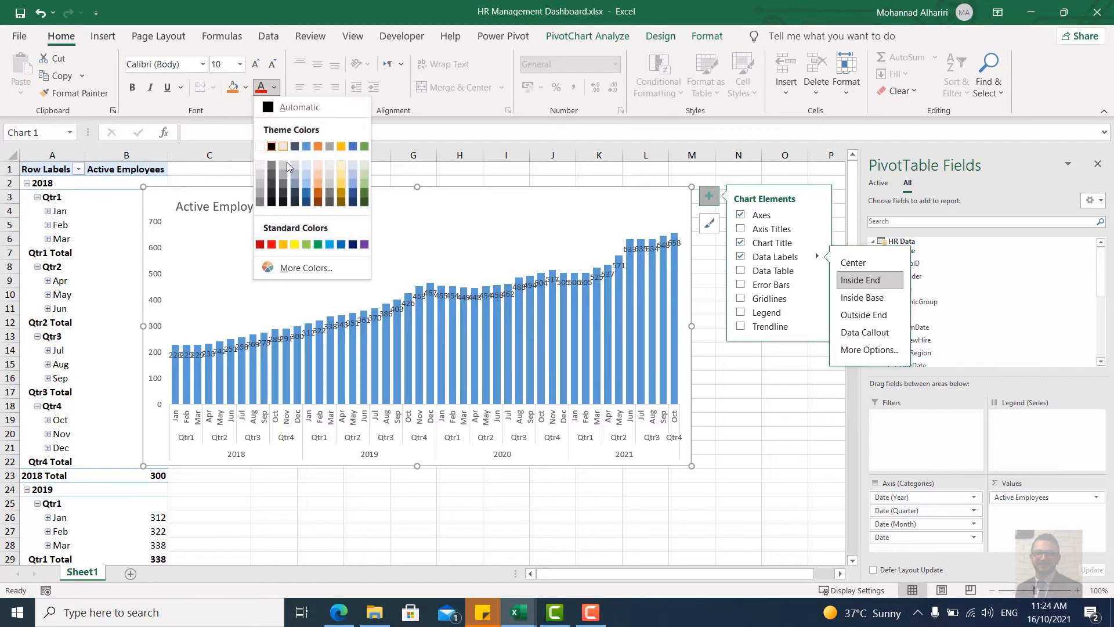
pyautogui.click(261, 146)
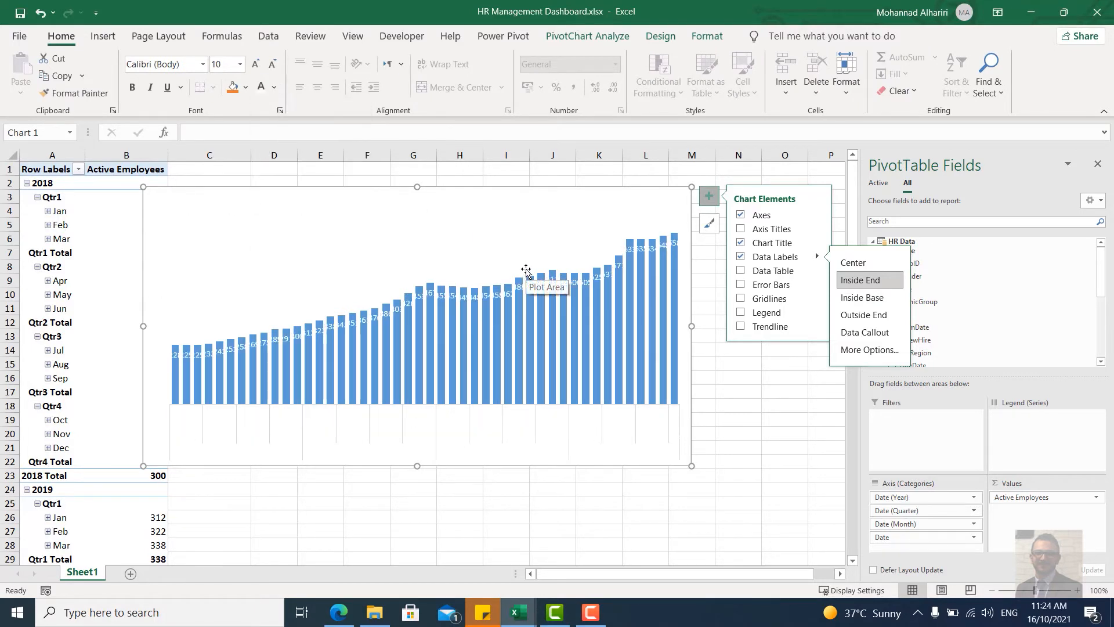
# Step: Turn on the chart's legend at the right of the plot and deselect the chart
pyautogui.click(746, 313)
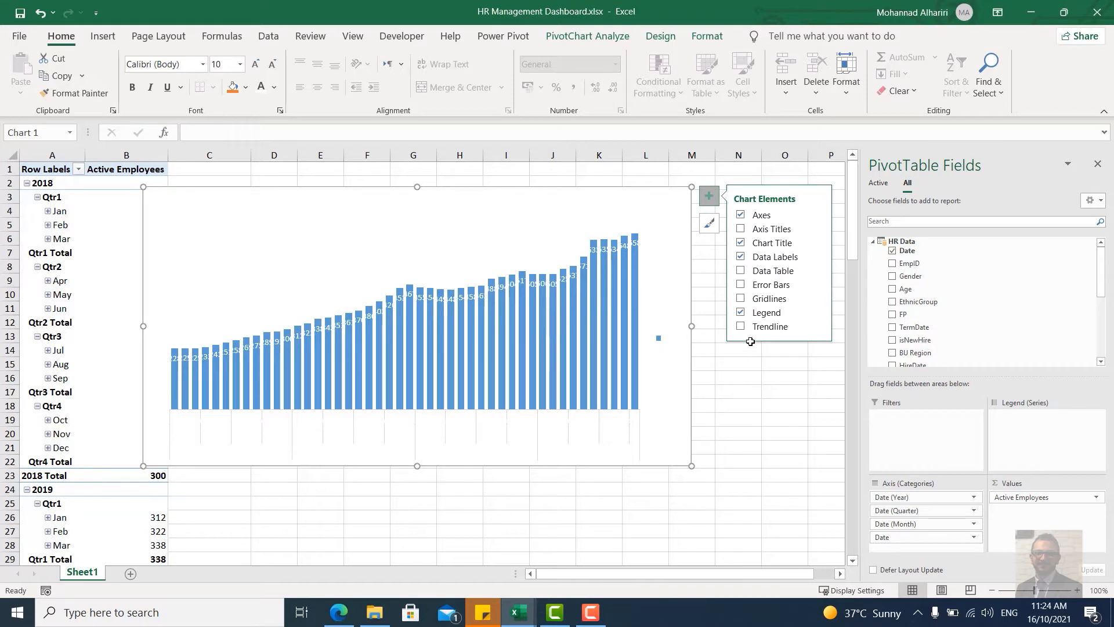
pyautogui.click(817, 312)
pyautogui.click(859, 336)
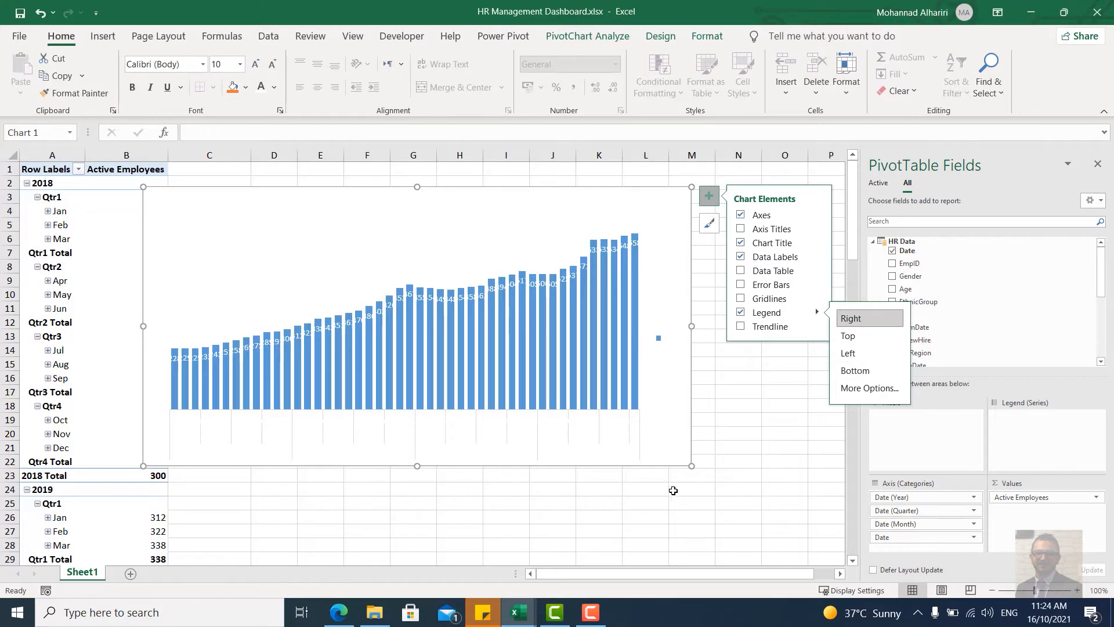
pyautogui.click(788, 433)
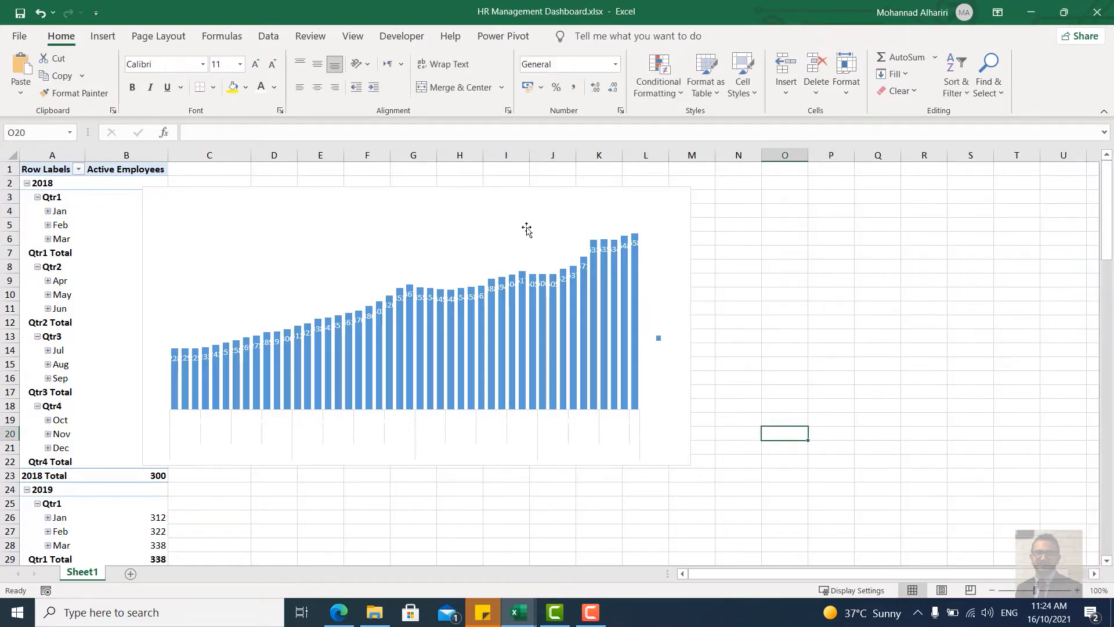
# Step: Move the chart clear of the PivotTable and remove its chart title
pyautogui.moveTo(526, 229); pyautogui.dragTo(660, 239)
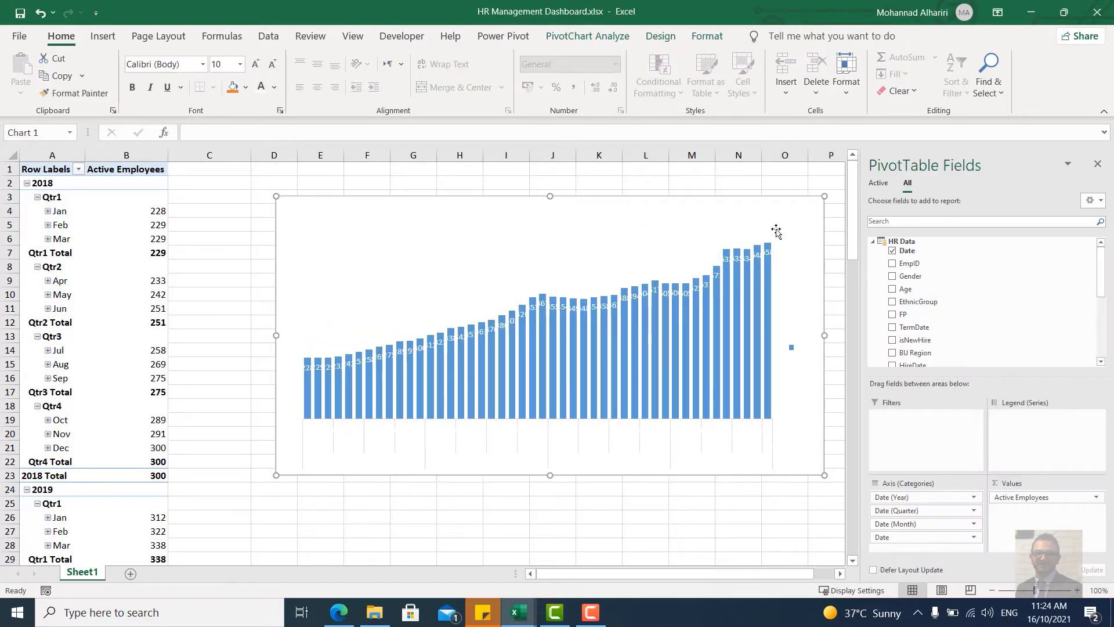
pyautogui.moveTo(778, 204); pyautogui.dragTo(719, 204)
pyautogui.click(782, 203)
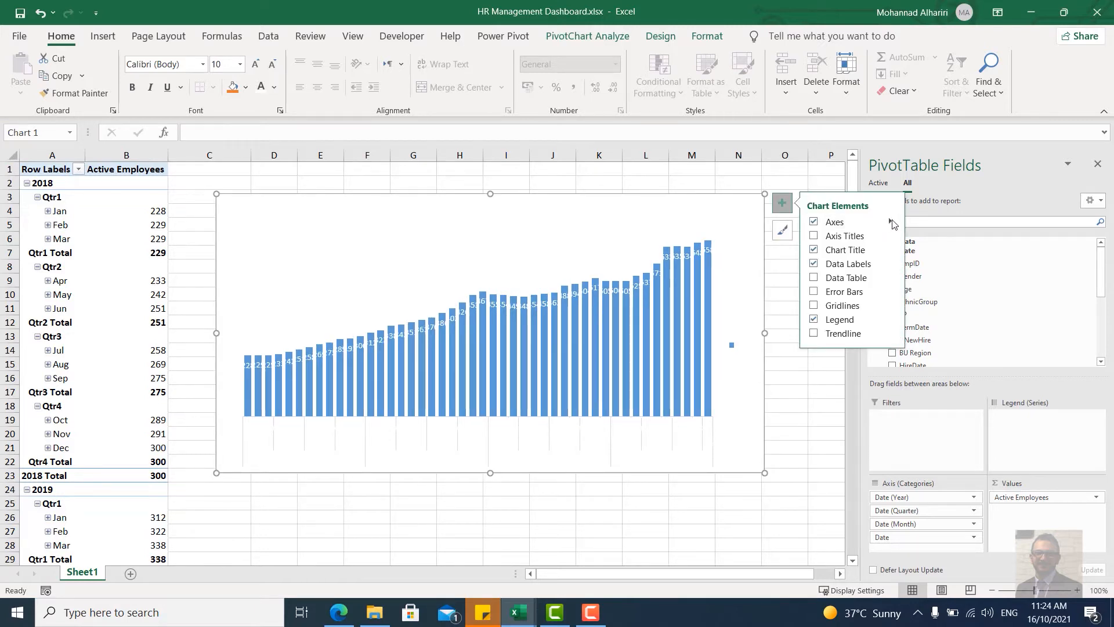
pyautogui.click(889, 223)
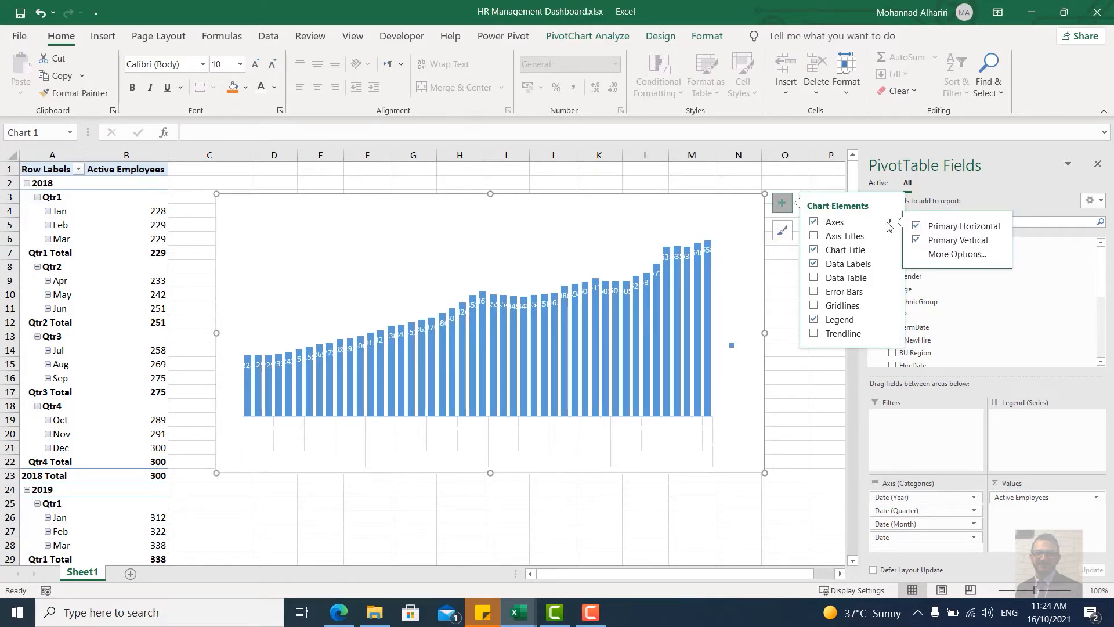
pyautogui.click(814, 250)
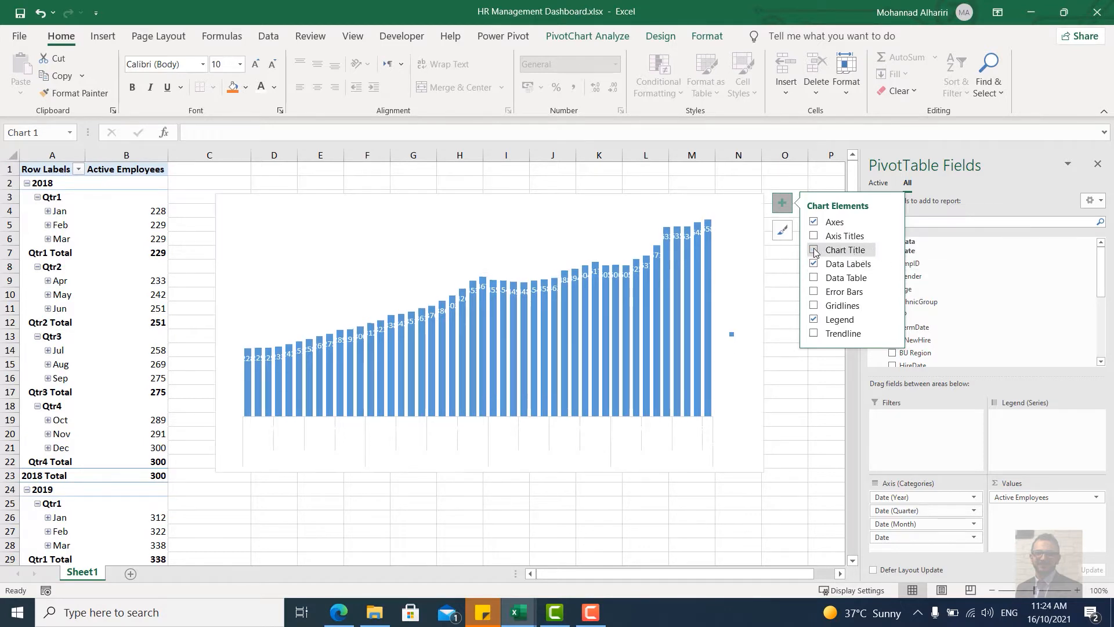
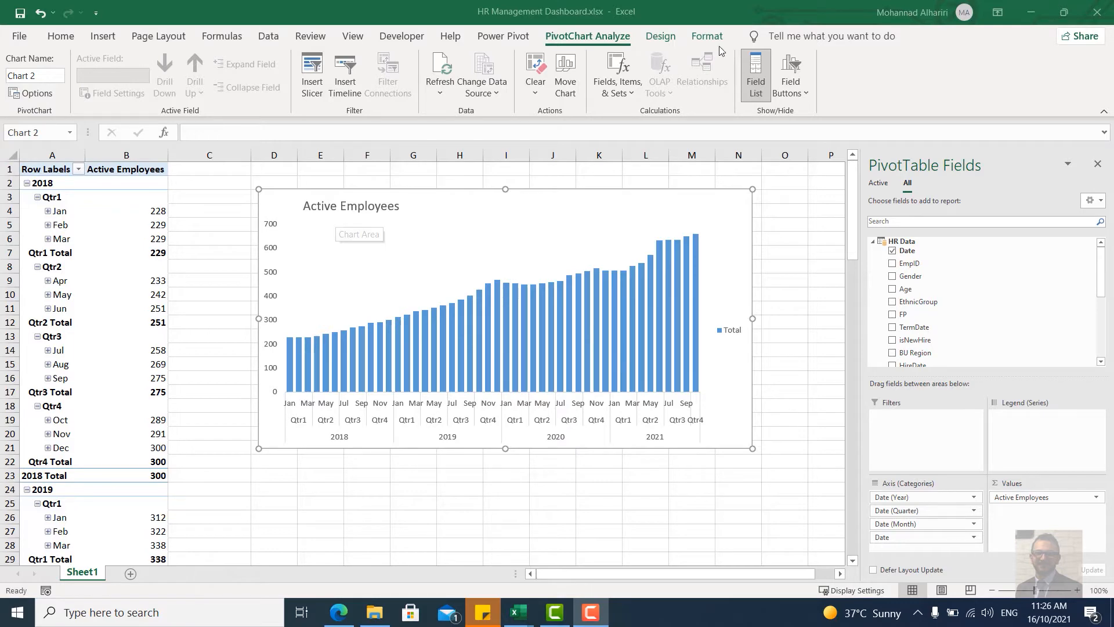
pyautogui.click(660, 36)
pyautogui.click(706, 37)
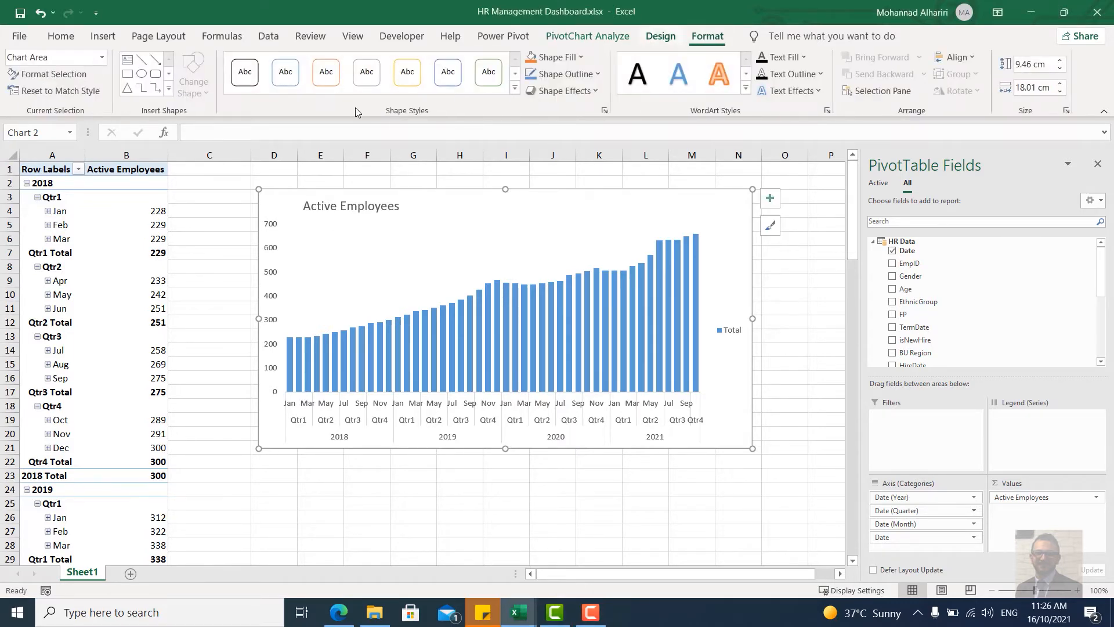
pyautogui.click(585, 37)
pyautogui.click(664, 37)
# Step: Create a new Power Pivot measure named New Hires in the HR Data table
pyautogui.click(503, 36)
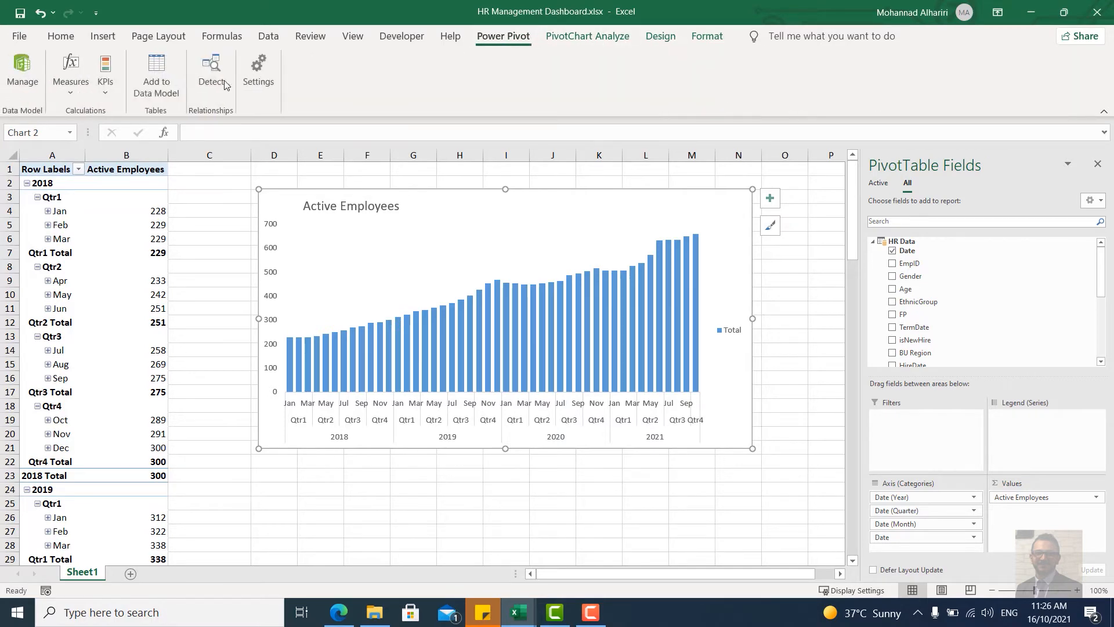
pyautogui.click(70, 73)
pyautogui.click(119, 112)
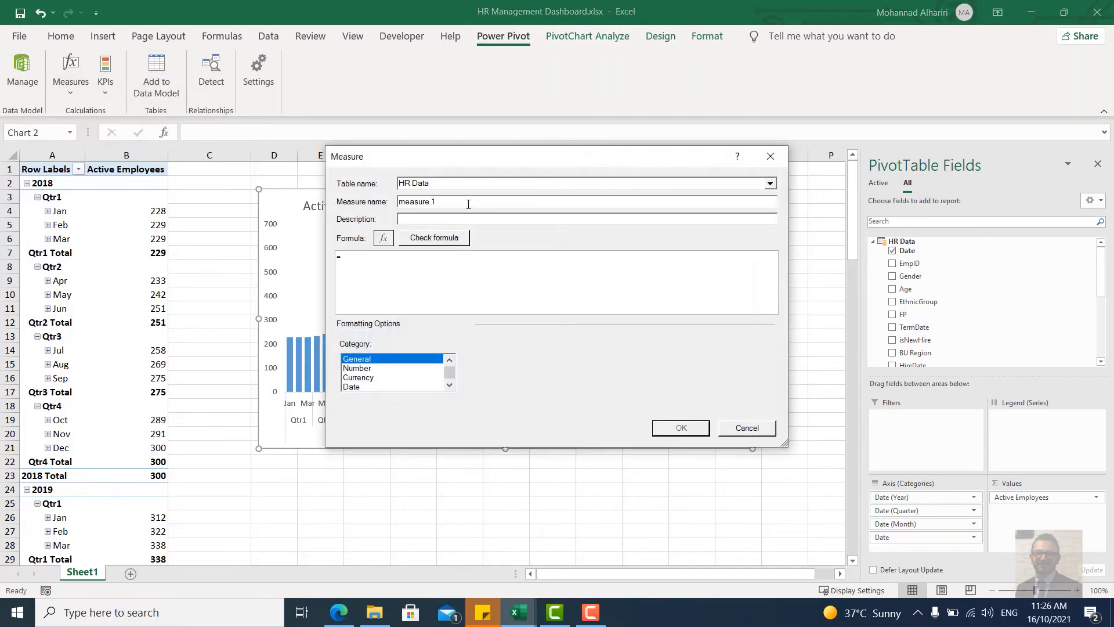
pyautogui.moveTo(468, 204); pyautogui.dragTo(260, 219)
pyautogui.write('New Hires')
# Step: Start the New Hires measure's formula with CALCULATE over COUNT([EmpID])
pyautogui.click(363, 252)
pyautogui.write('CALCULATE(')
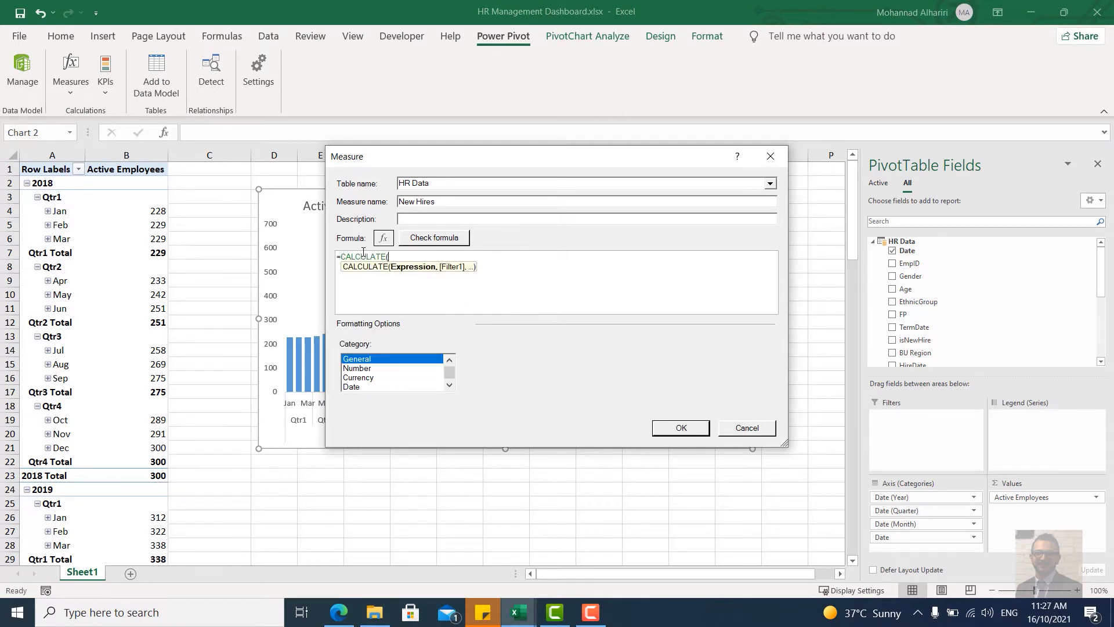
pyautogui.write('COUNT(')
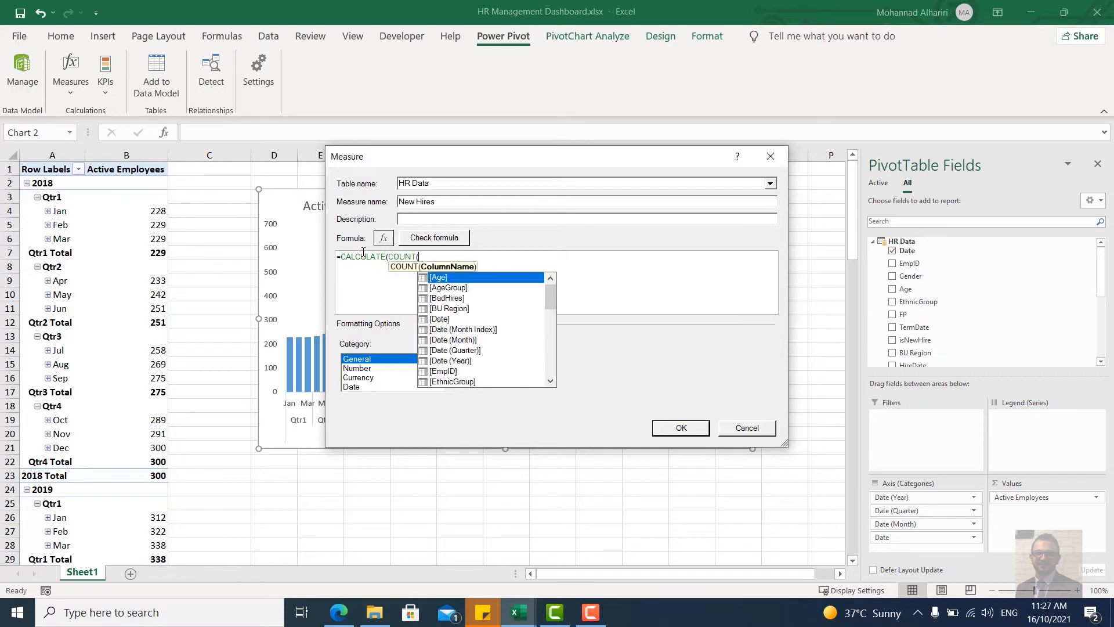
pyautogui.press('Down')
pyautogui.press('Down')
pyautogui.press('Down')
pyautogui.press('Down')
pyautogui.press('Down')
pyautogui.press('Down')
pyautogui.press('Down')
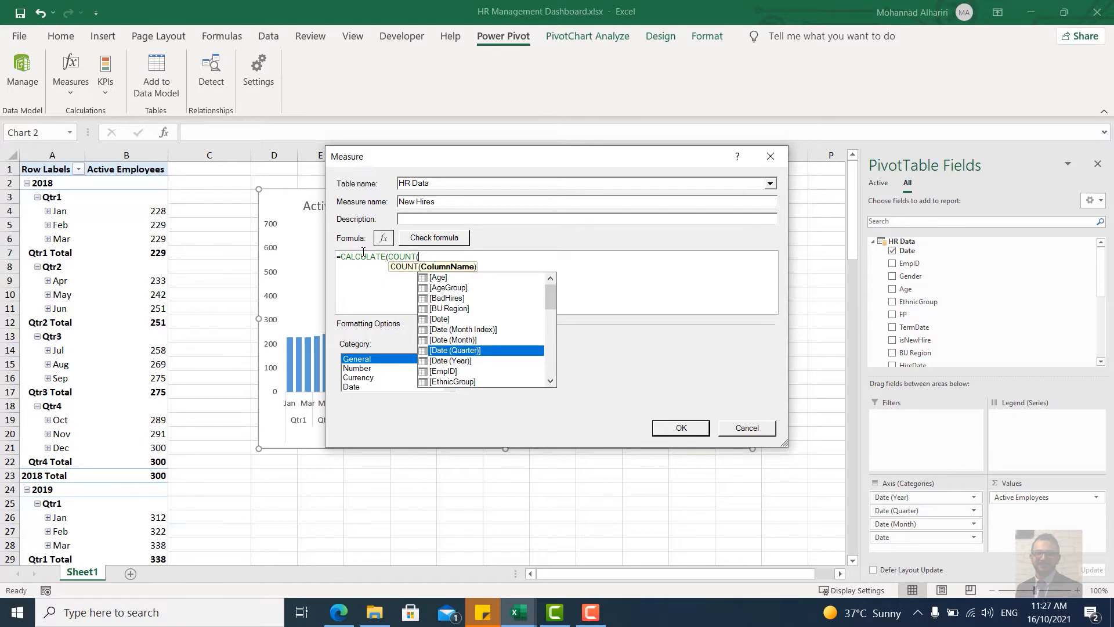
pyautogui.write('em')
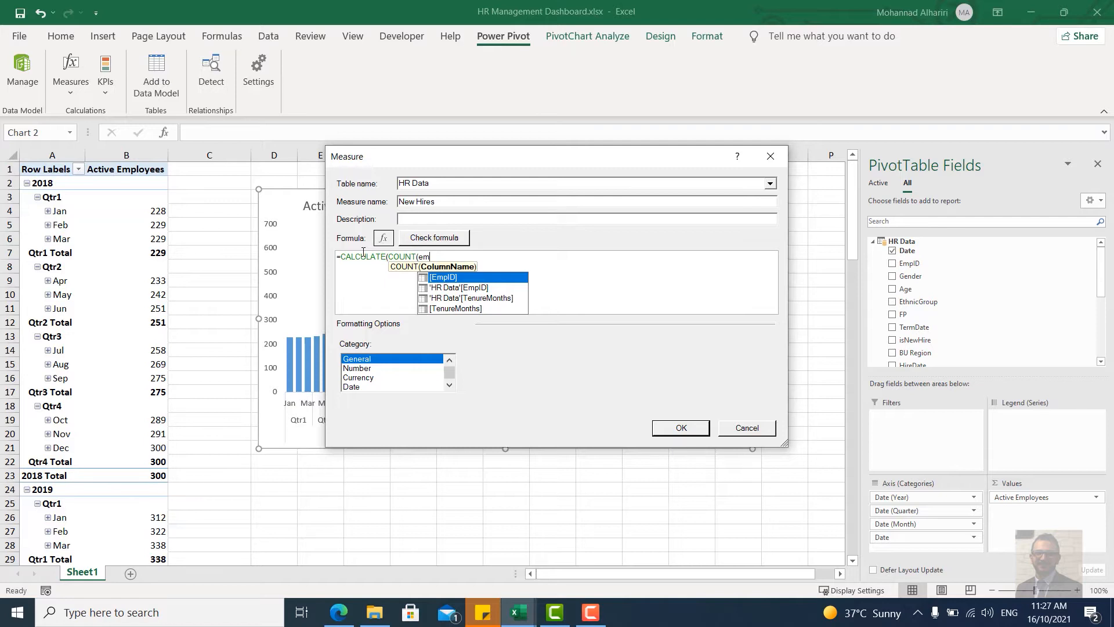
pyautogui.press('Down')
pyautogui.press('Down')
pyautogui.press('Down')
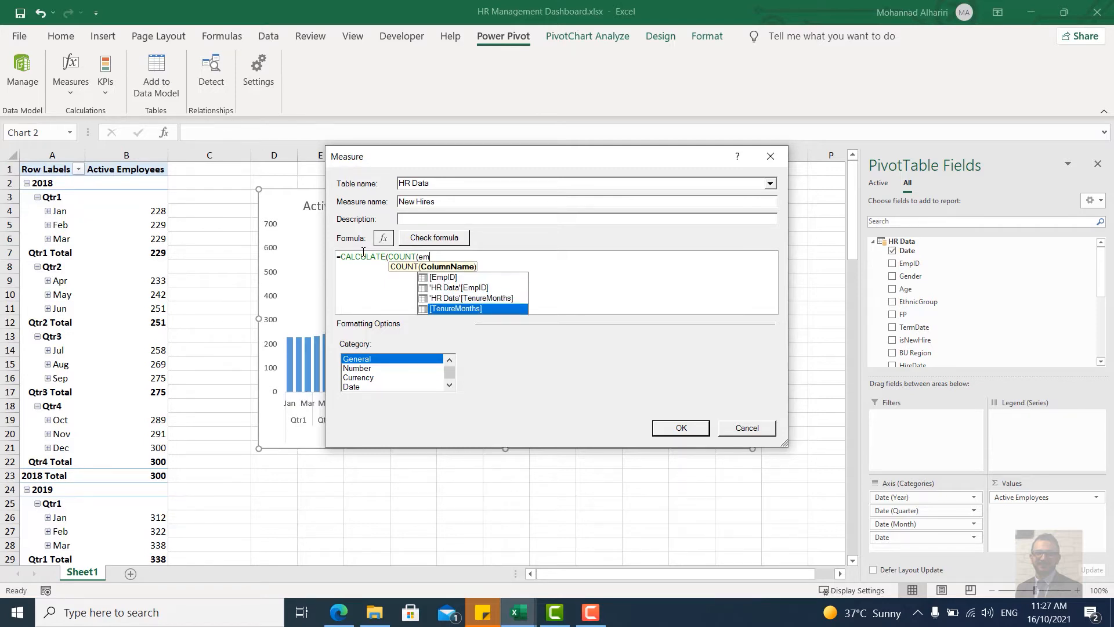
pyautogui.press('Up')
pyautogui.press('Up')
pyautogui.press('Up')
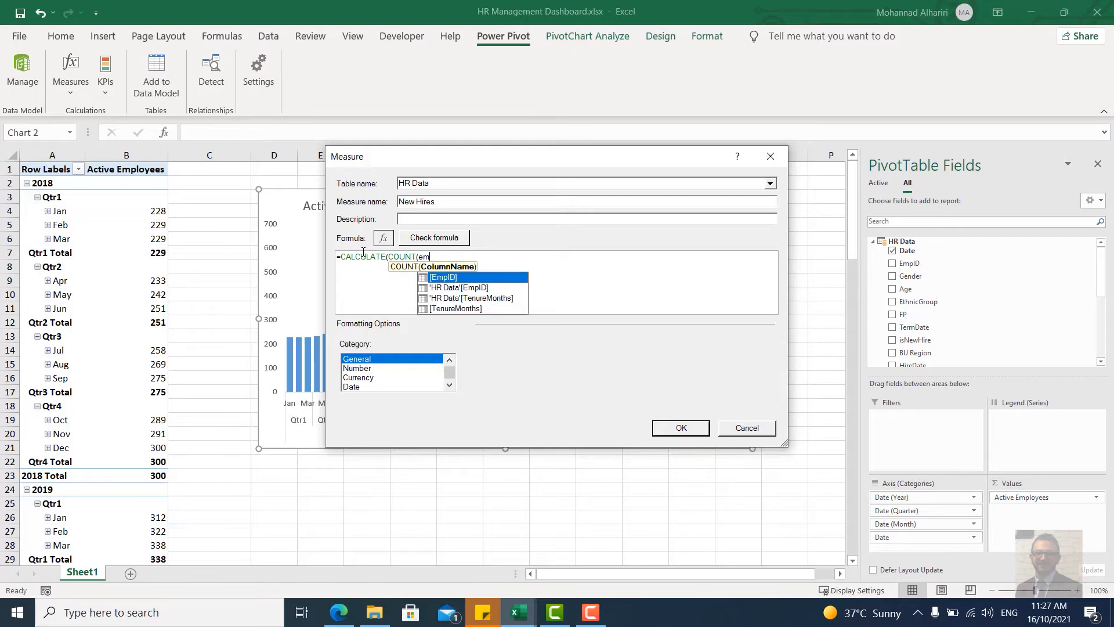
pyautogui.press('Tab')
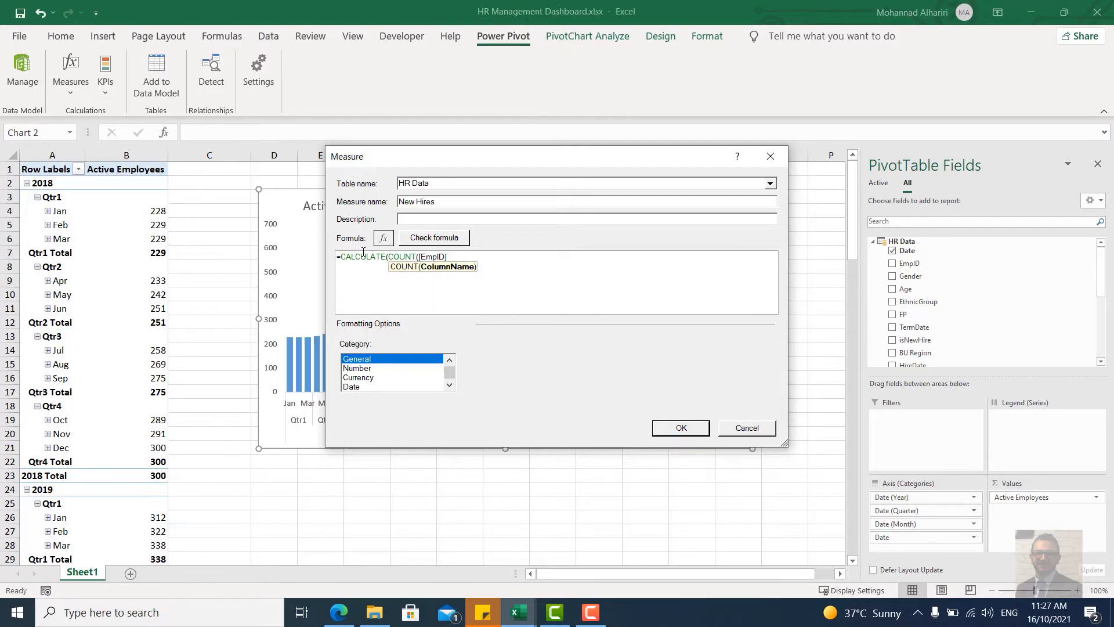
# Step: Close the COUNT and add a FILTER over the 'HR Data' table as CALCULATE's filter argument
pyautogui.write('),FILTER(')
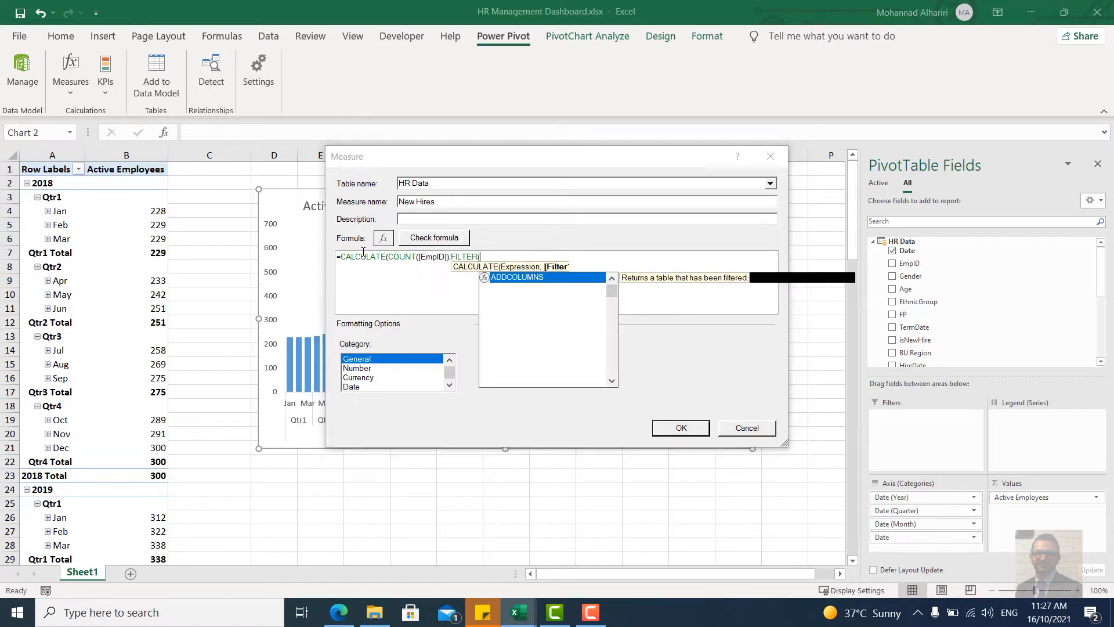
pyautogui.write('h')
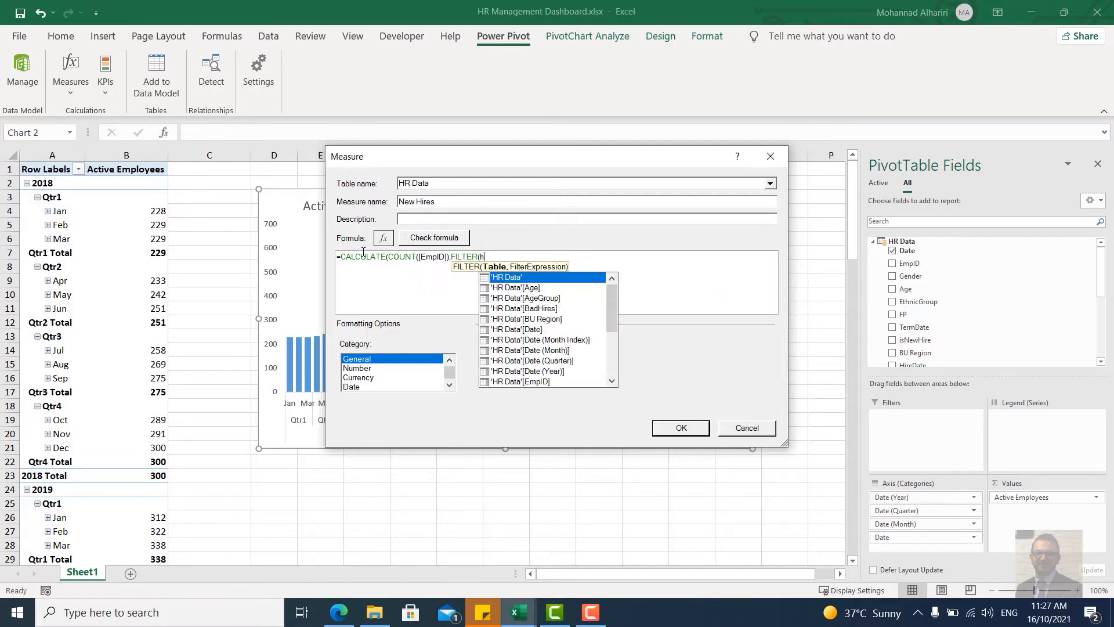
pyautogui.write('r')
pyautogui.press('Tab')
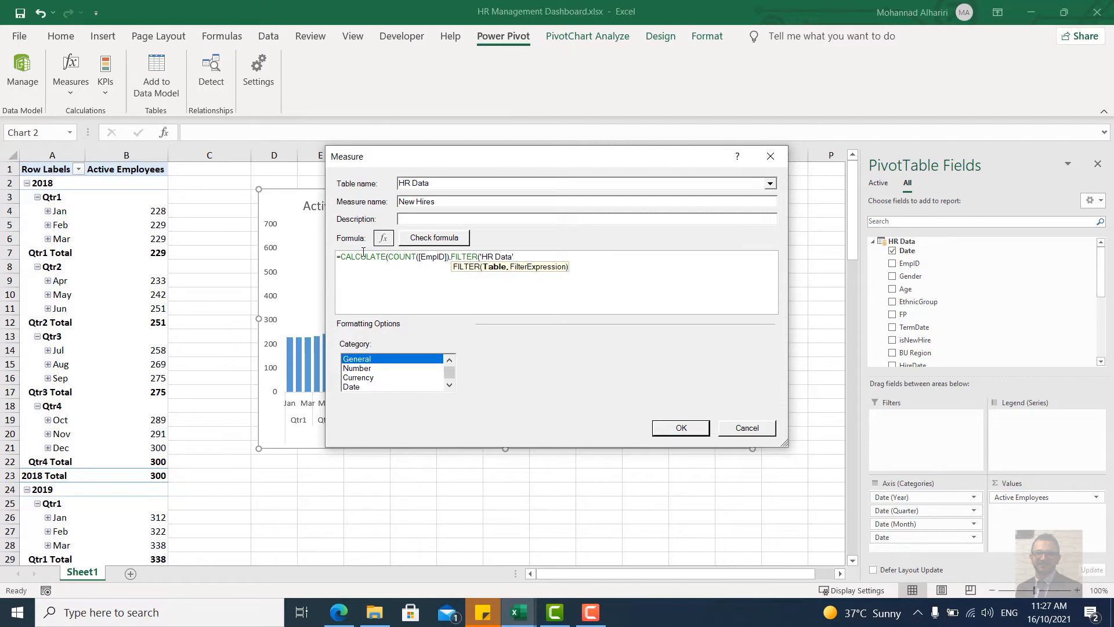
pyautogui.write(',')
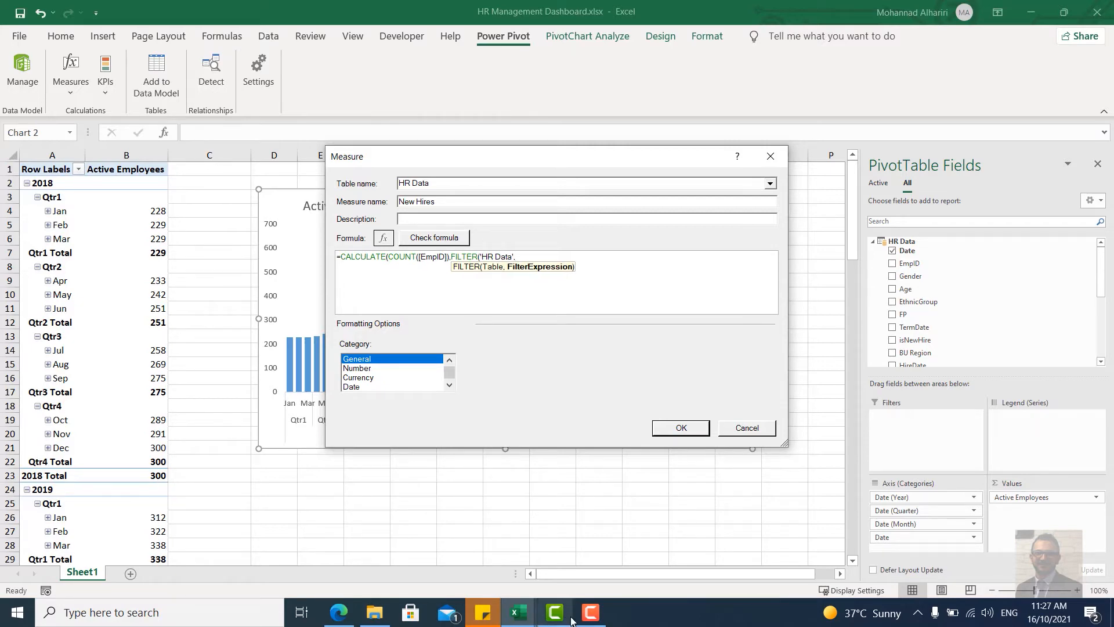
# Step: Look up how the isNewHire column marks new hires in 201804.csv and return to the measure in the HR Management Dashboard workbook
pyautogui.moveTo(518, 612)
pyautogui.click(615, 561)
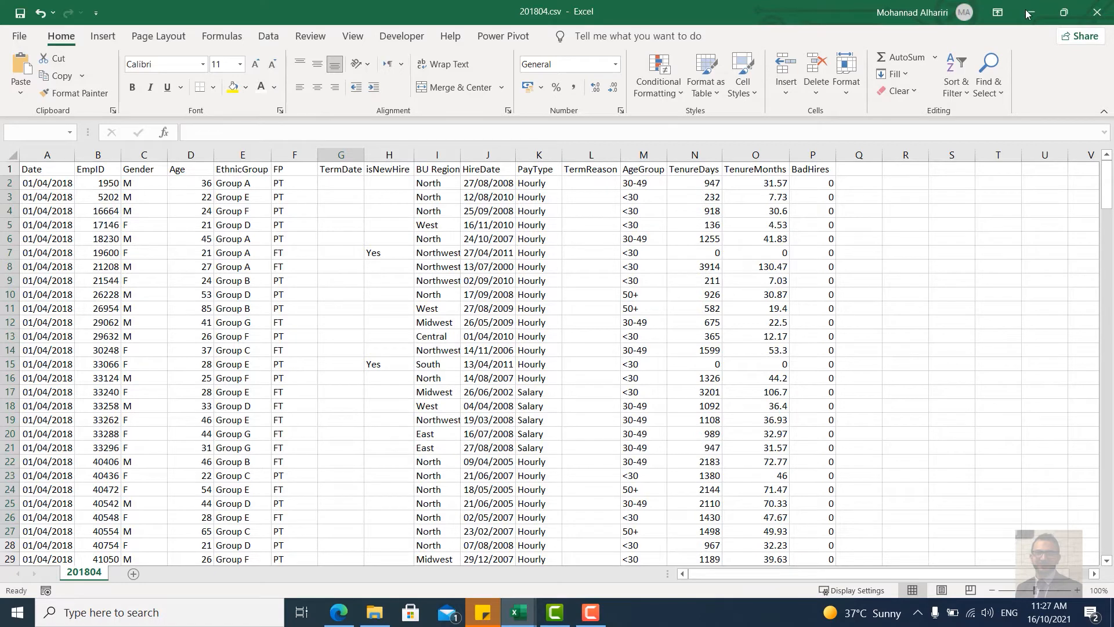
pyautogui.moveTo(514, 614)
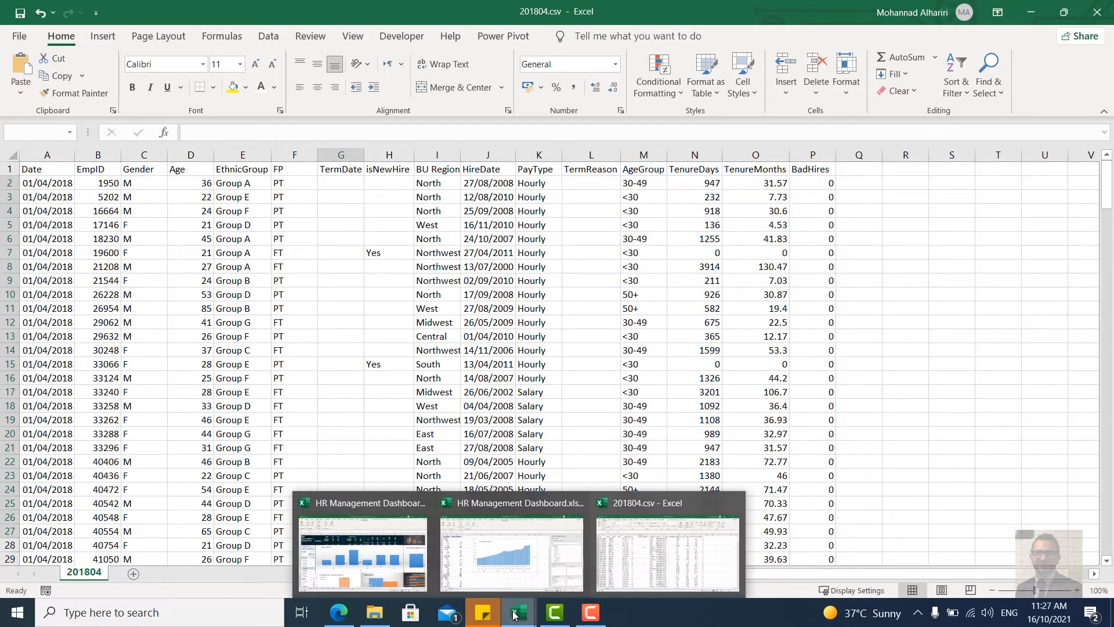
pyautogui.click(501, 547)
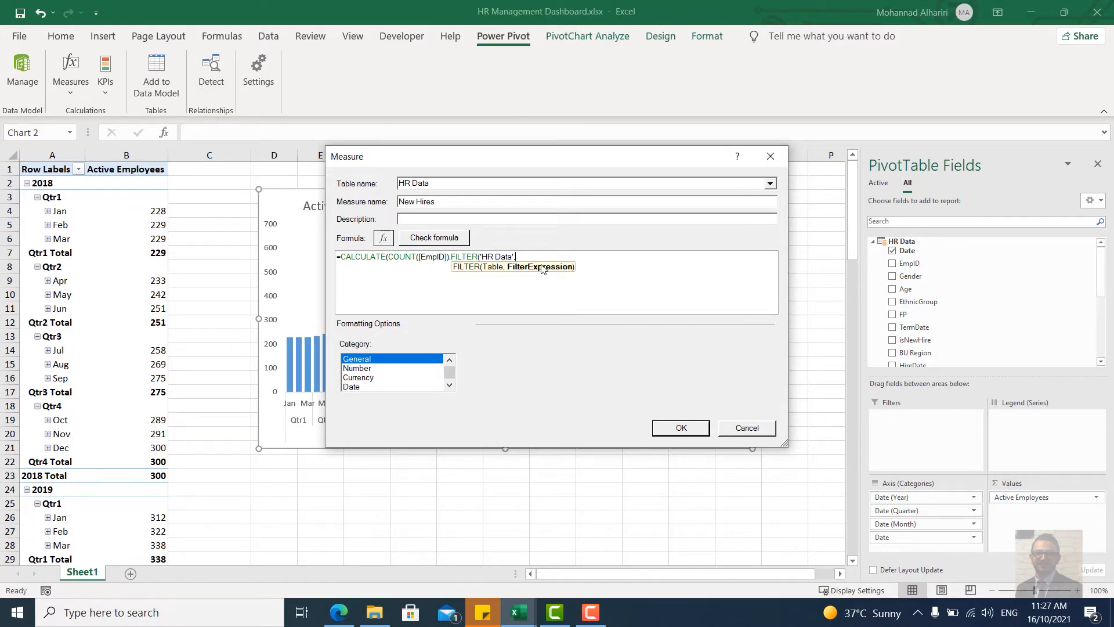
# Step: Complete the FILTER with the condition 'HR Data'[isNewHire]="Yes", close the formula and check it for errors
pyautogui.write('new')
pyautogui.press('Tab')
pyautogui.write('="Yes")')
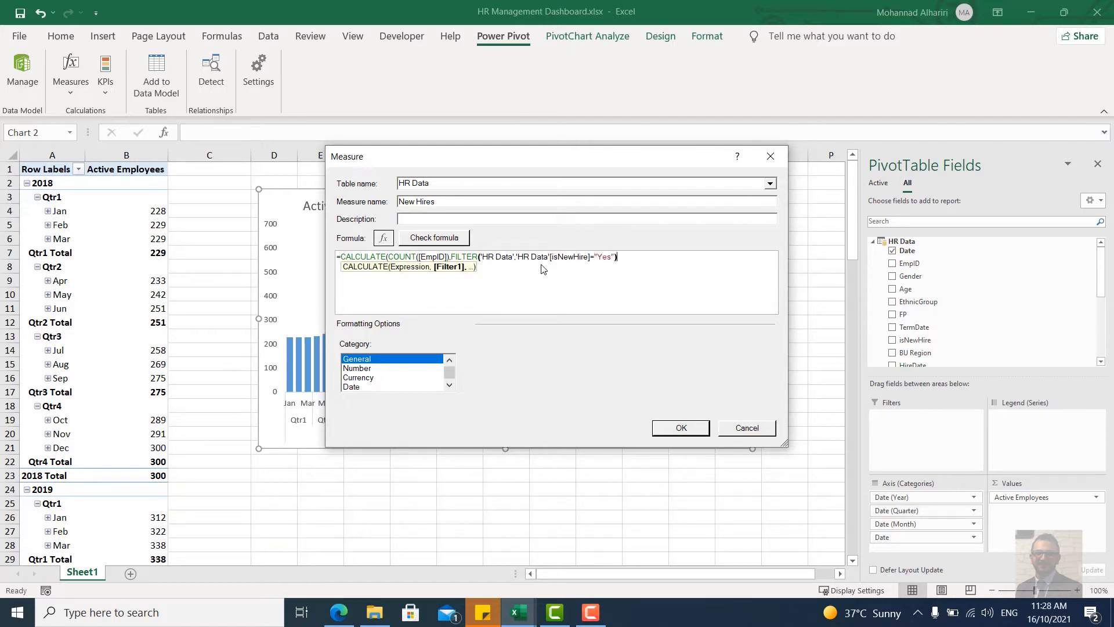
pyautogui.write(')')
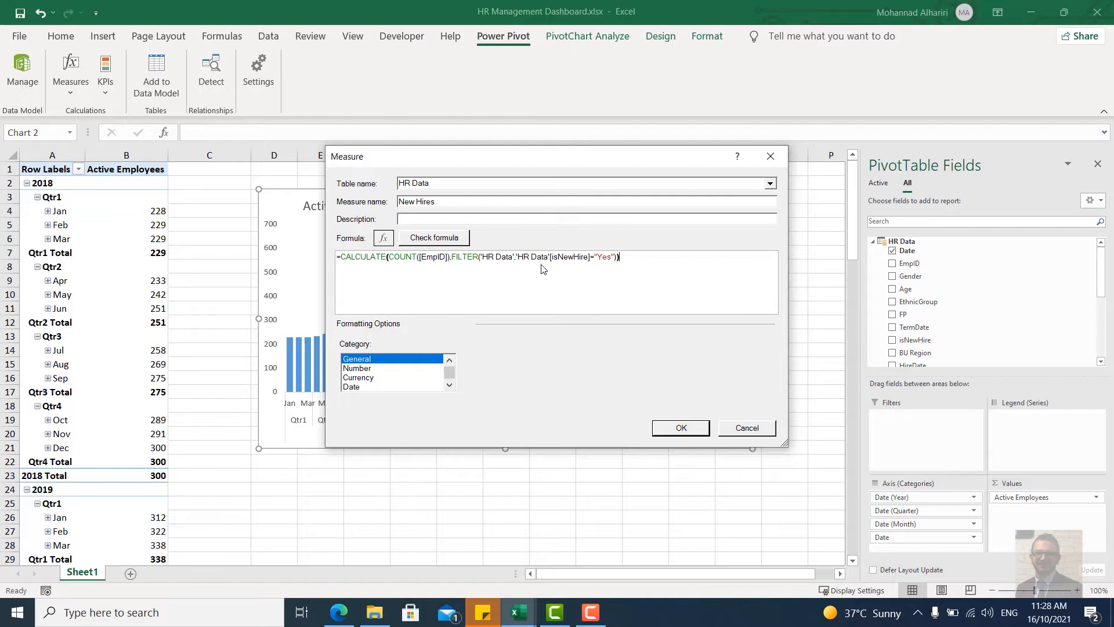
pyautogui.click(434, 238)
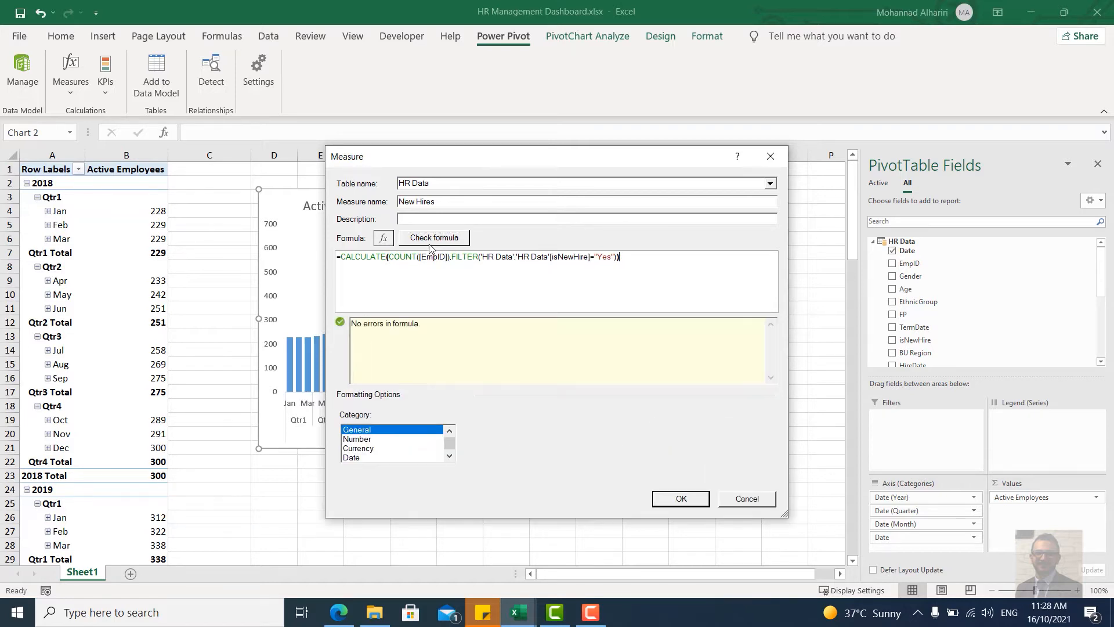
# Step: Format the measure as a Whole Number with the 1000 separator and save it
pyautogui.click(357, 439)
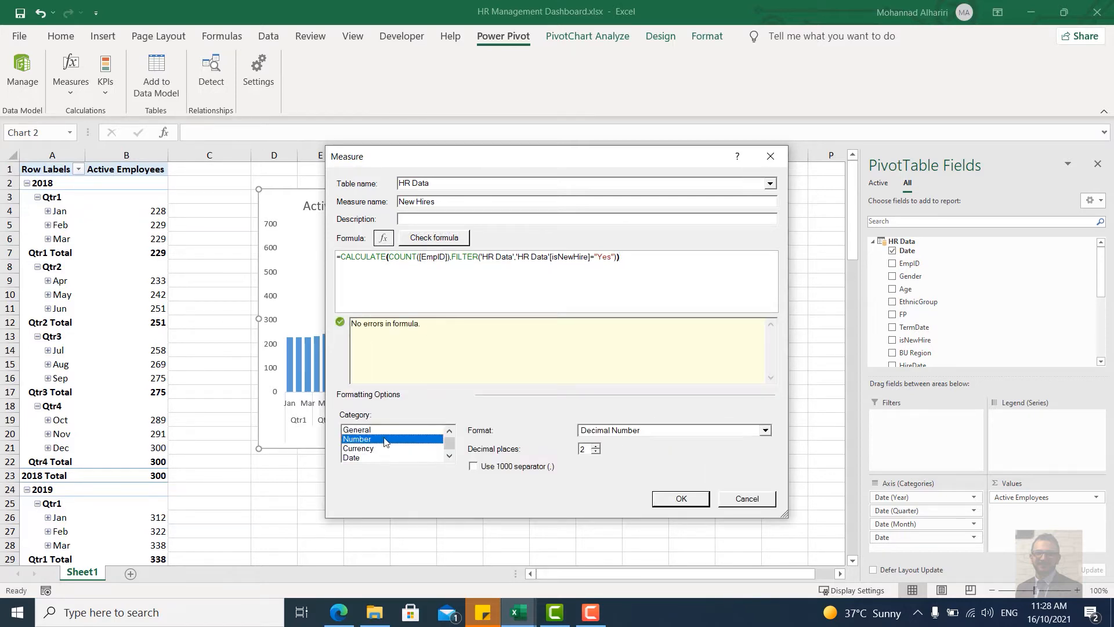
pyautogui.click(640, 430)
pyautogui.click(636, 443)
pyautogui.click(635, 433)
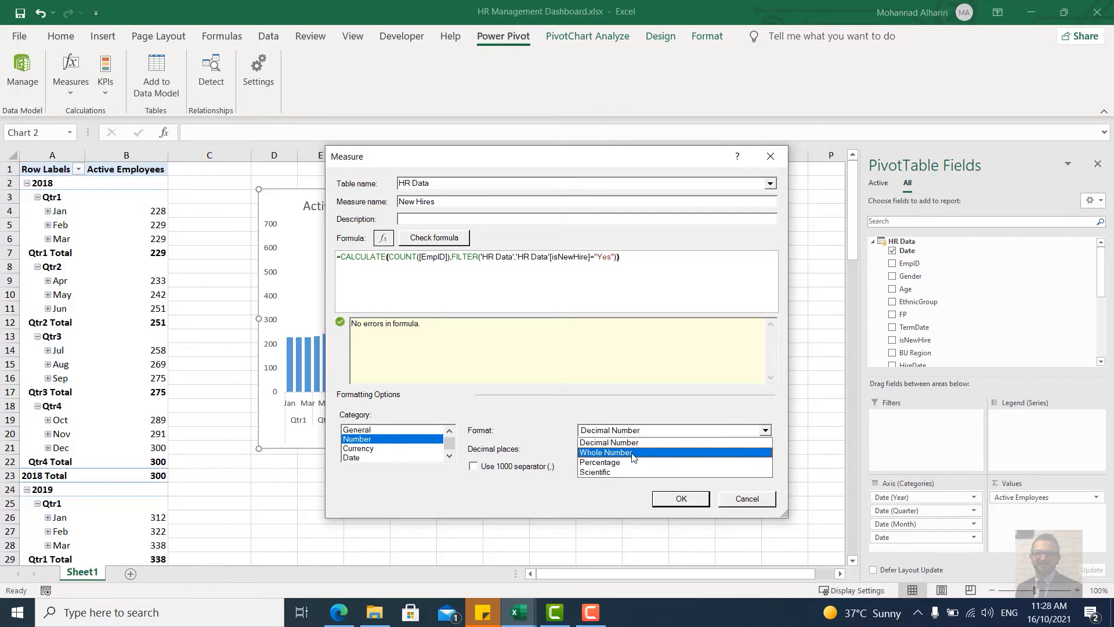
pyautogui.click(633, 453)
pyautogui.click(480, 458)
pyautogui.click(674, 501)
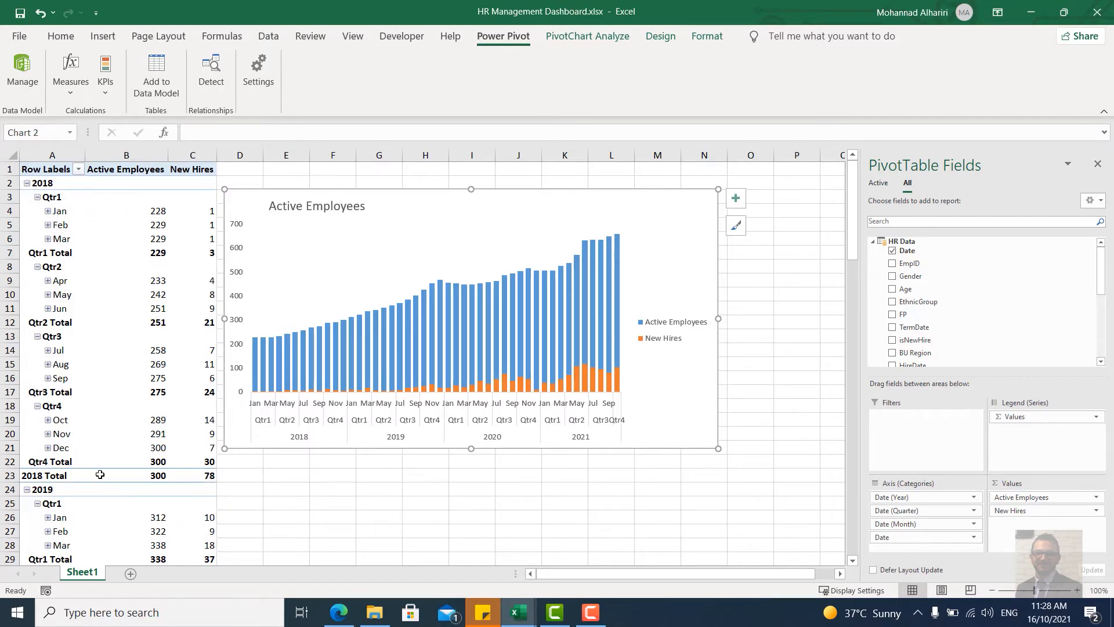
# Step: Examine the New Hires figures in the PivotTable from 2018 through the 2021 and grand totals
pyautogui.scroll(-3, 100, 475)
pyautogui.scroll(3, 214, 491)
pyautogui.scroll(-4, 214, 295)
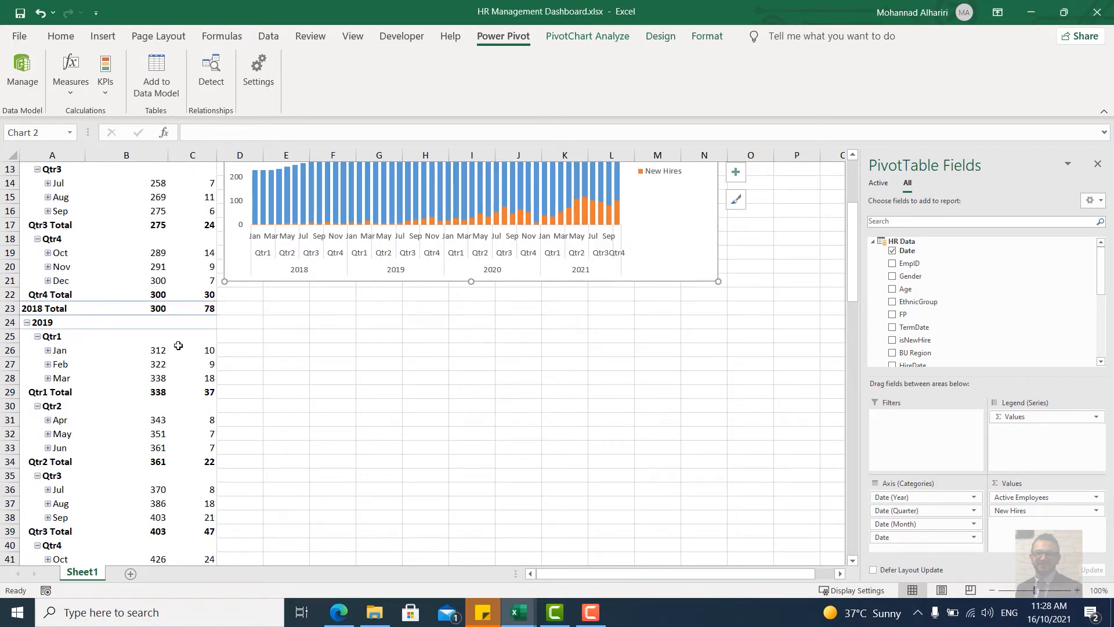
pyautogui.scroll(-4, 178, 346)
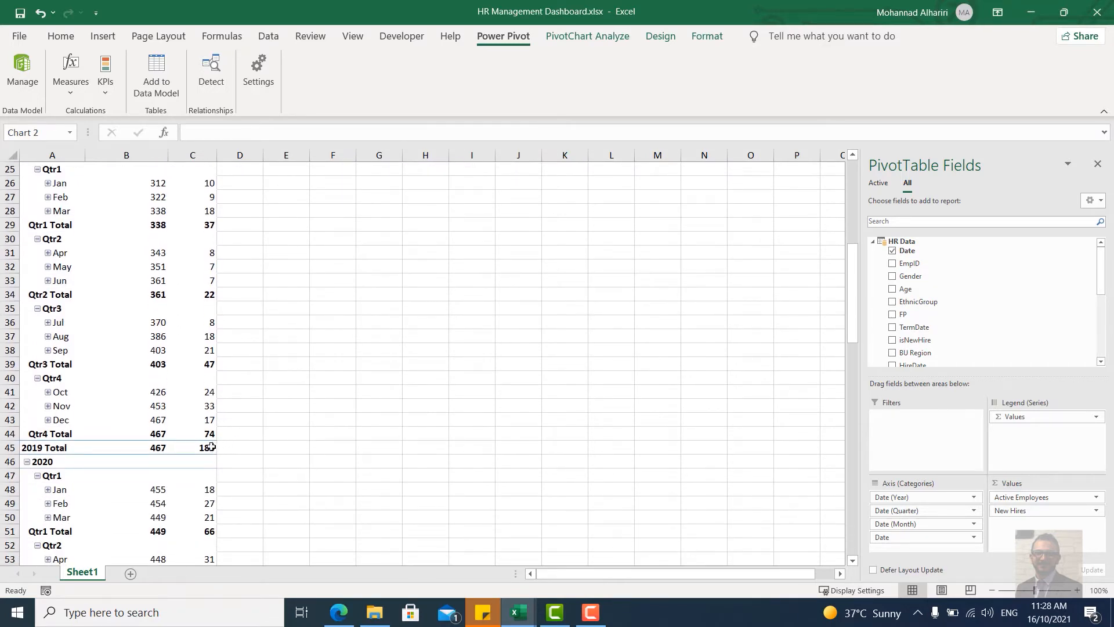
pyautogui.scroll(-6, 129, 401)
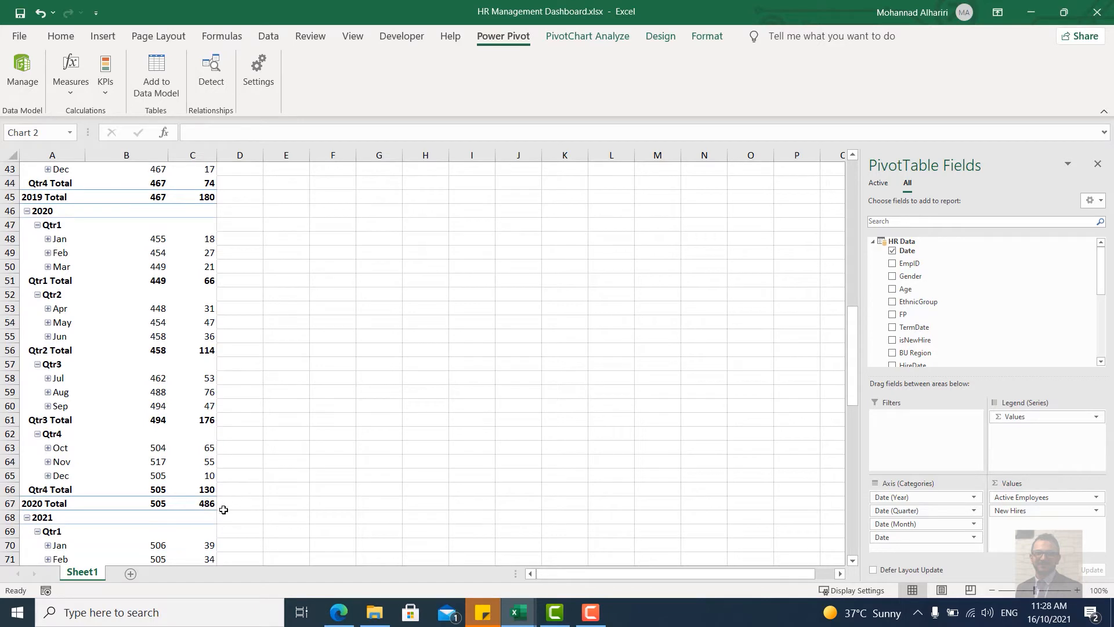
pyautogui.scroll(-7, 195, 484)
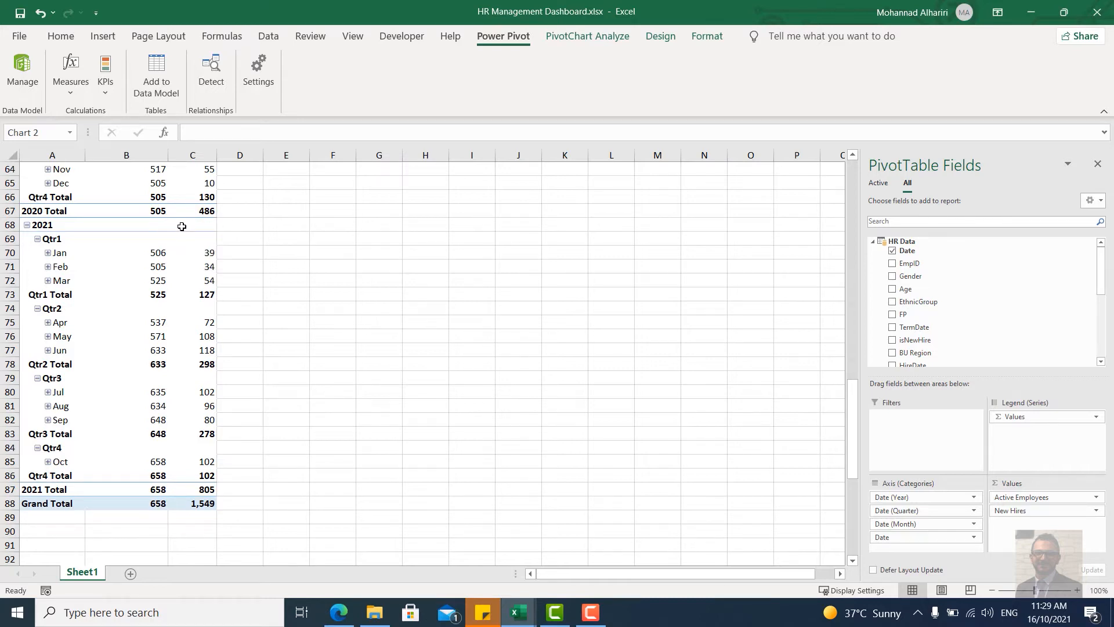
pyautogui.moveTo(187, 213)
pyautogui.moveTo(205, 492)
# Step: Look at the TermDate column in 201804.csv and return to the chart in the HR Management Dashboard workbook
pyautogui.click(1032, 12)
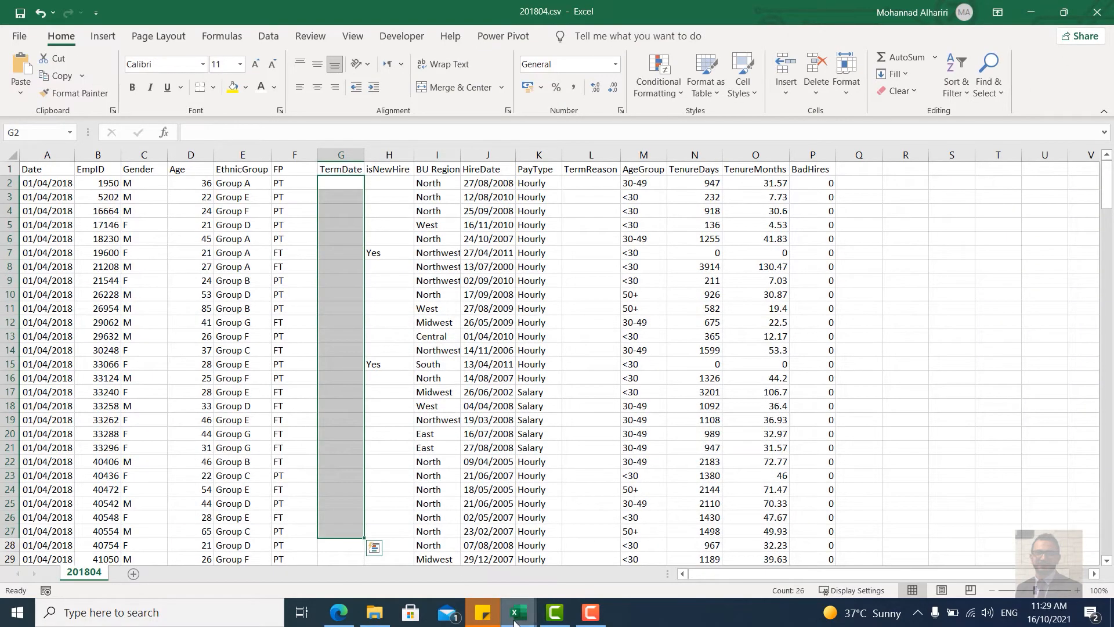
pyautogui.moveTo(515, 615)
pyautogui.click(511, 545)
pyautogui.scroll(7, 254, 326)
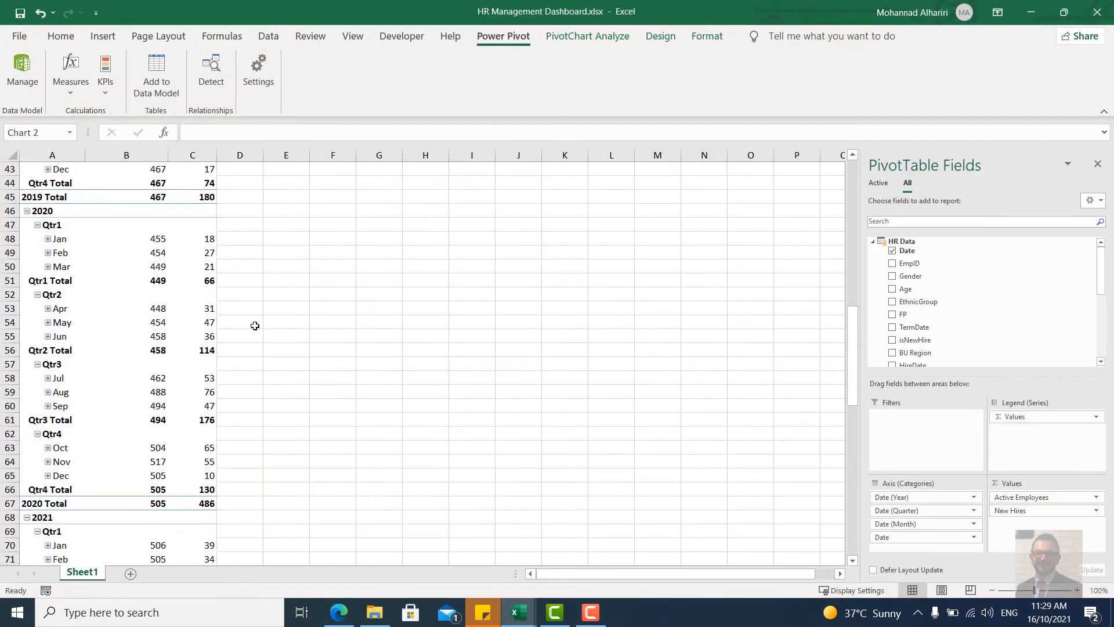
pyautogui.scroll(14, 255, 325)
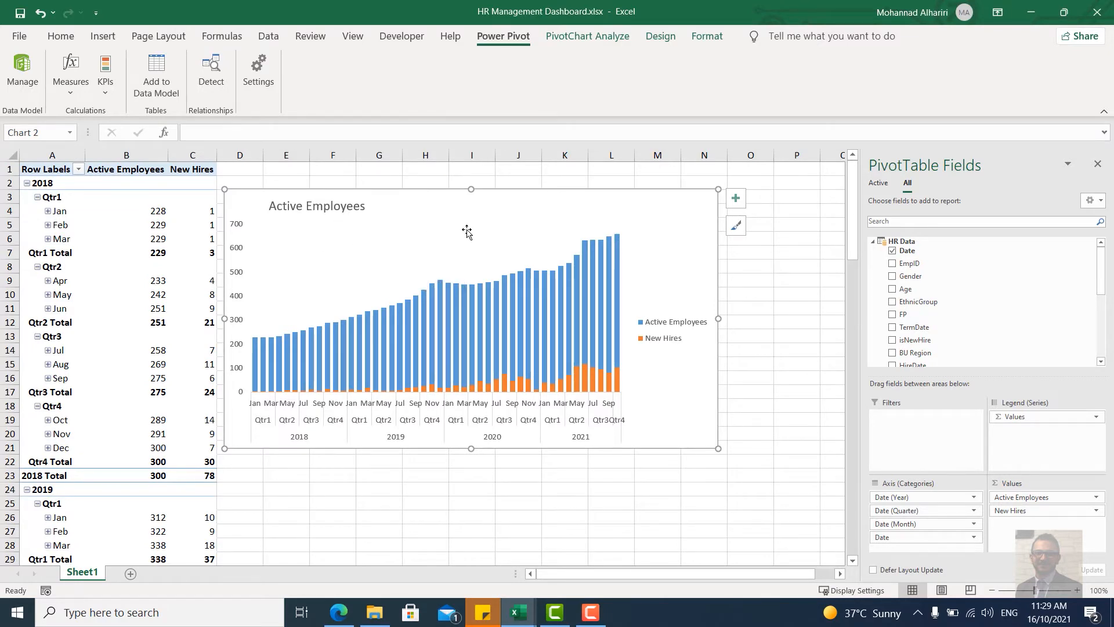
# Step: Place the legend in a single row beneath the chart title and widen the plot area almost to the chart's right edge
pyautogui.click(677, 323)
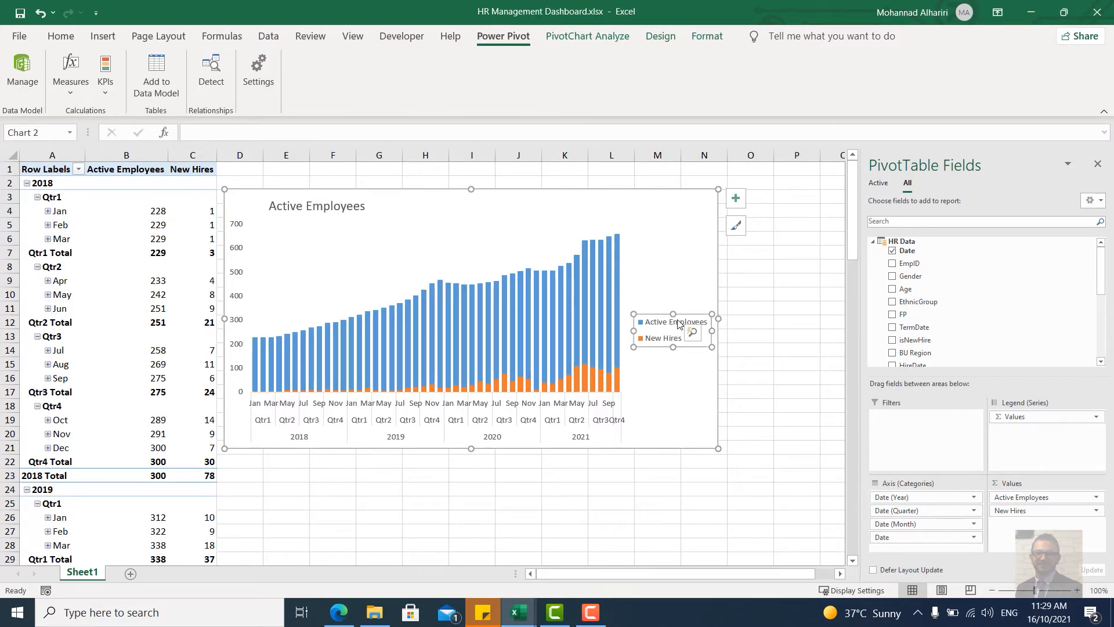
pyautogui.moveTo(684, 314); pyautogui.dragTo(325, 241)
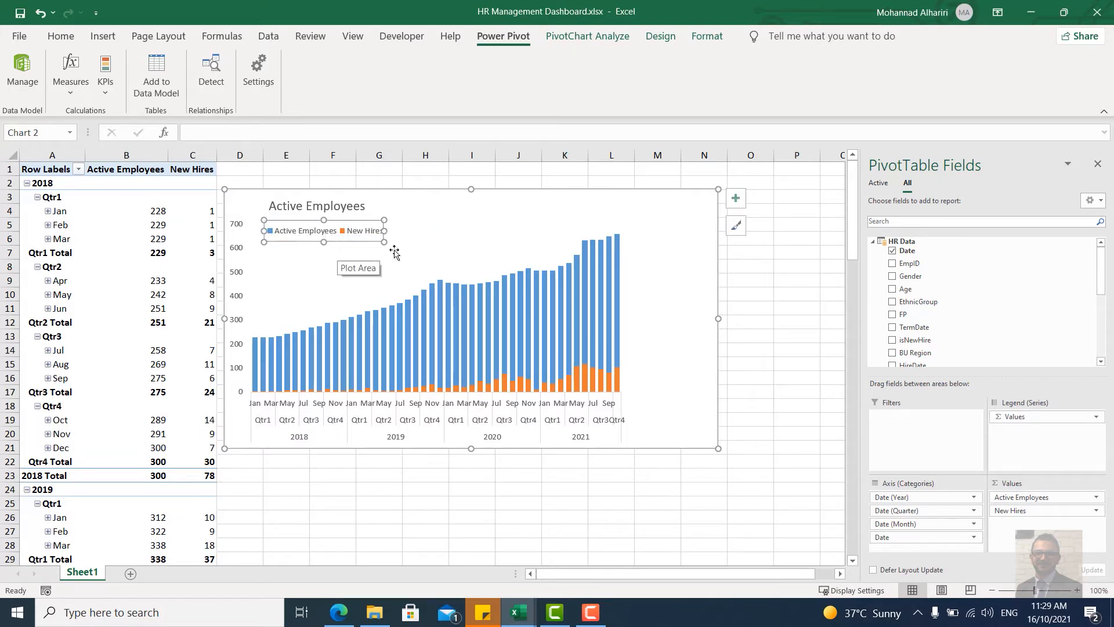
pyautogui.click(477, 301)
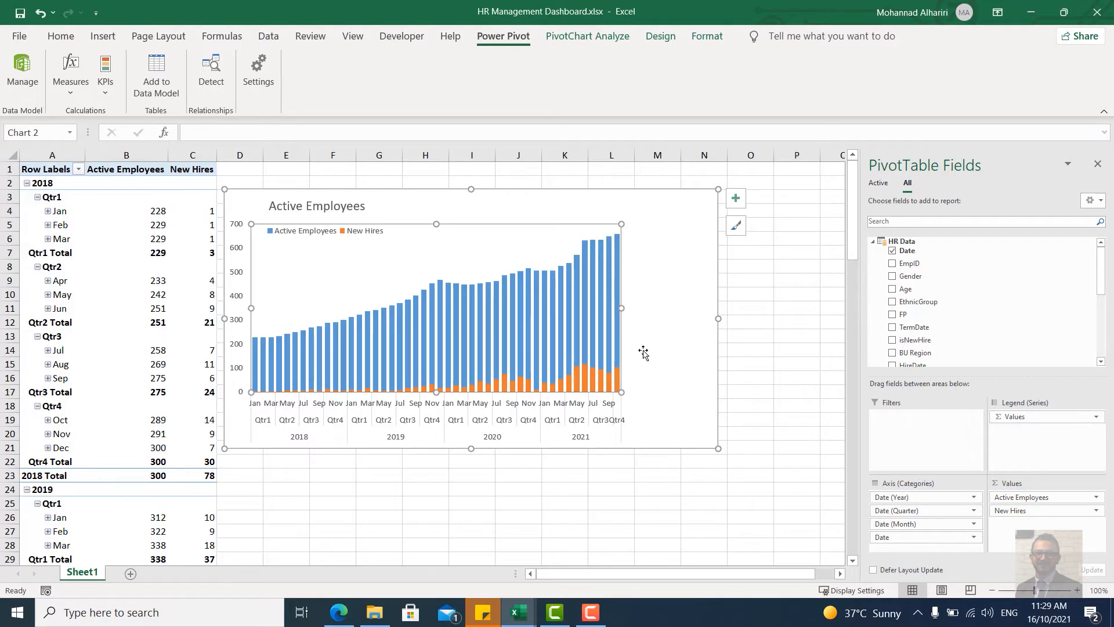
pyautogui.moveTo(622, 309); pyautogui.dragTo(693, 310)
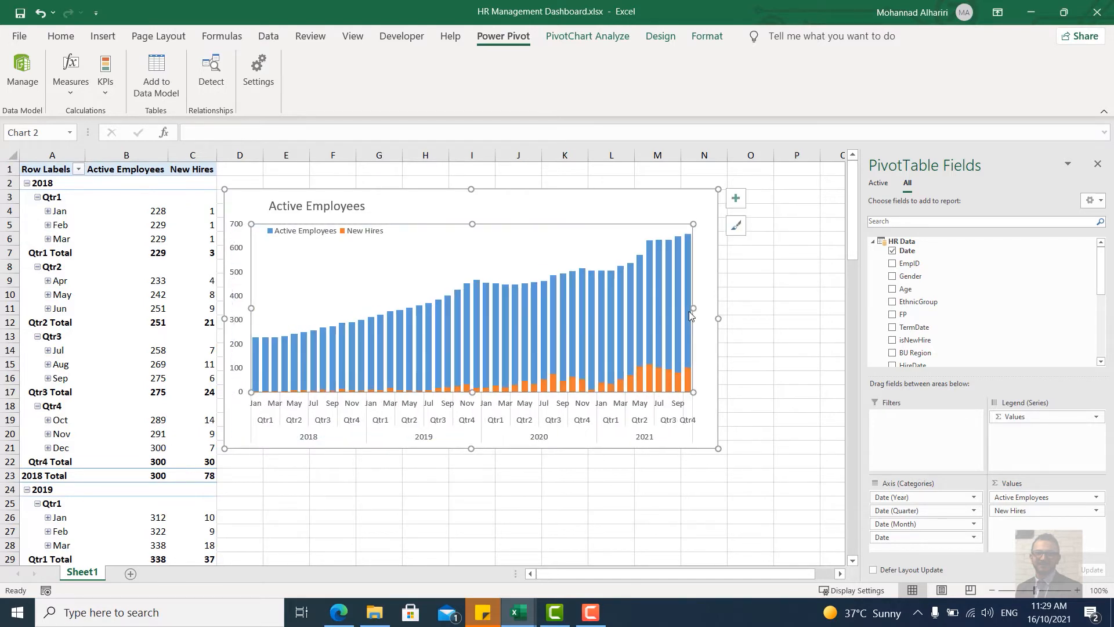
# Step: Change the chart title to "Active Employees & New Hires"
pyautogui.doubleClick(339, 210)
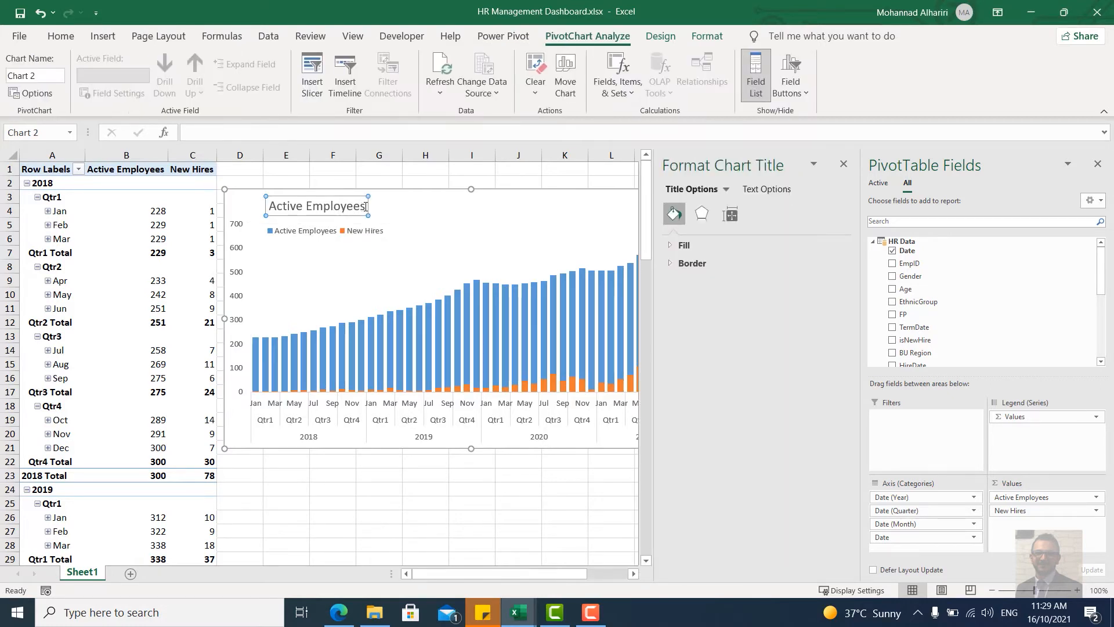
pyautogui.click(366, 207)
pyautogui.write('& New')
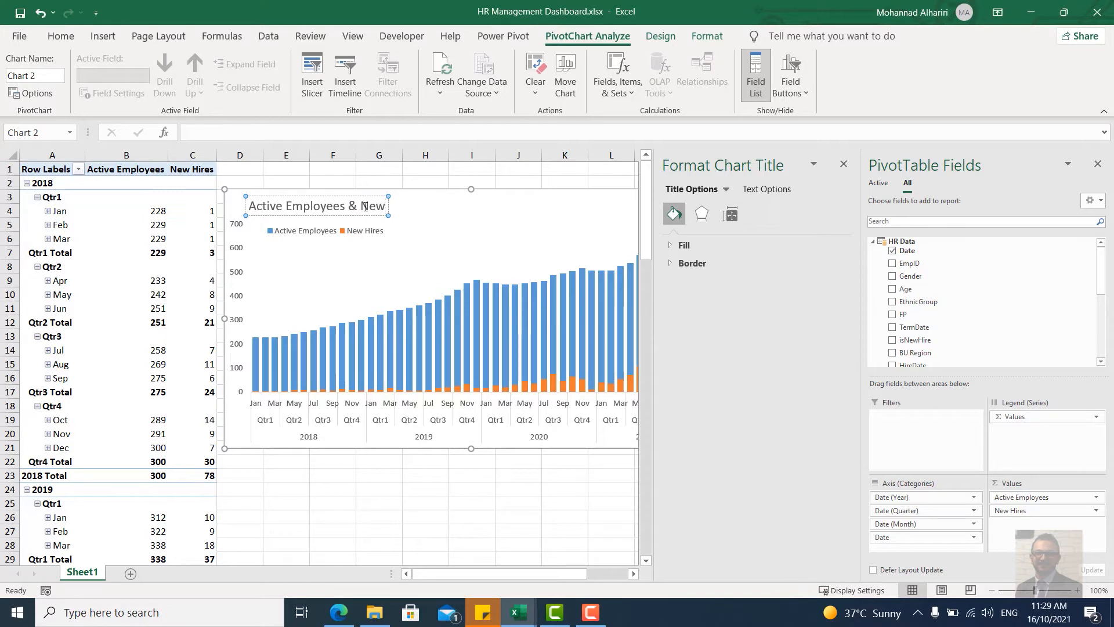
pyautogui.write(' Hires')
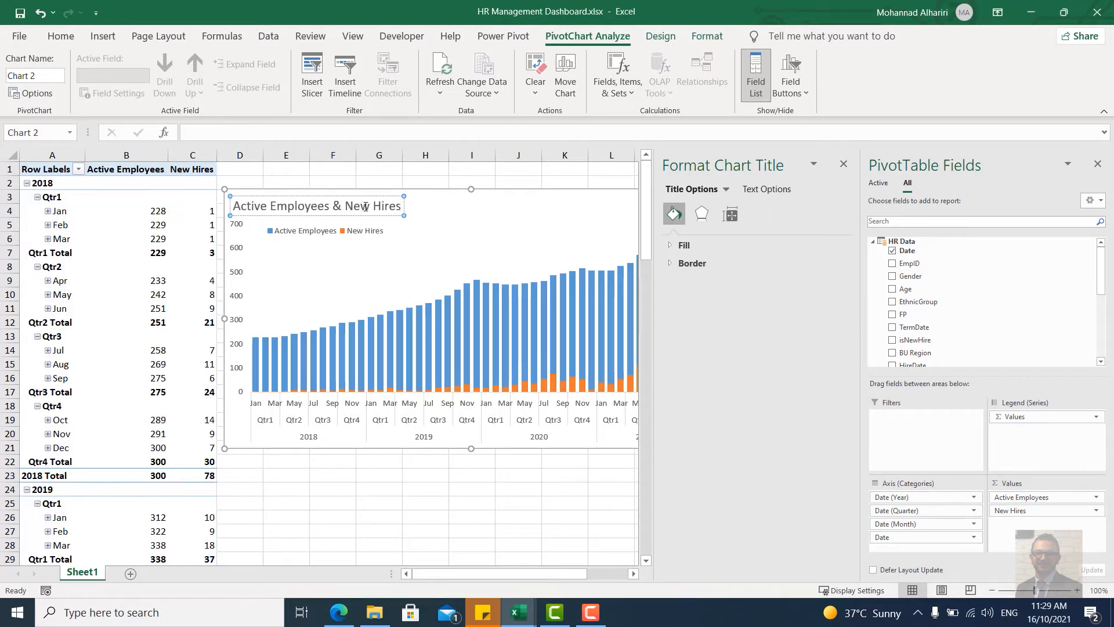
pyautogui.click(456, 216)
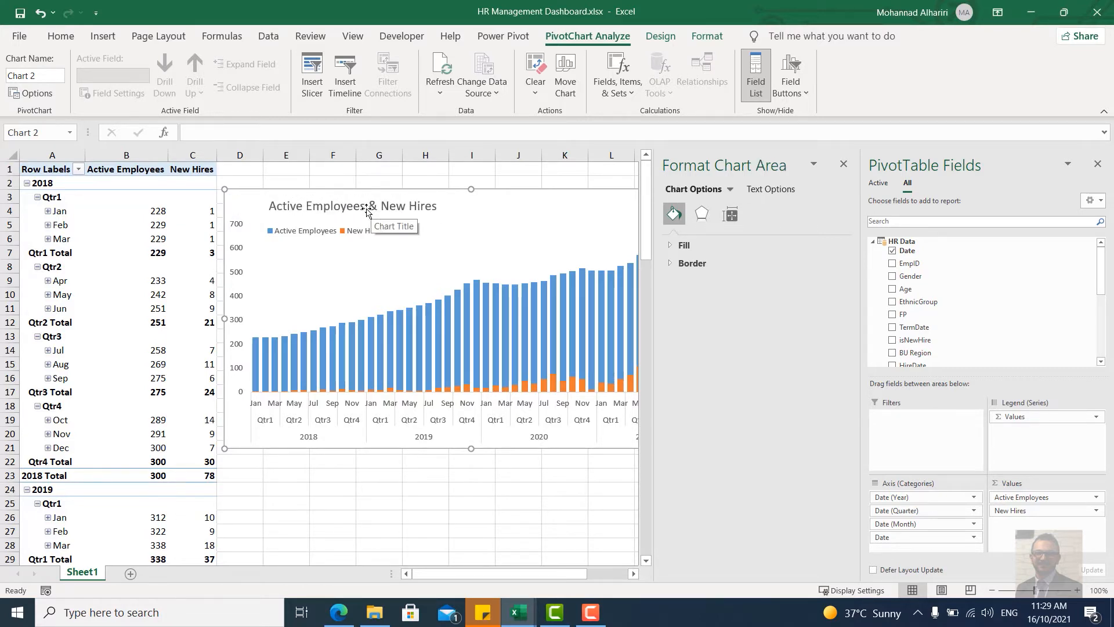
# Step: Move the chart title so its start lines up with the left edge of the plot area
pyautogui.click(366, 206)
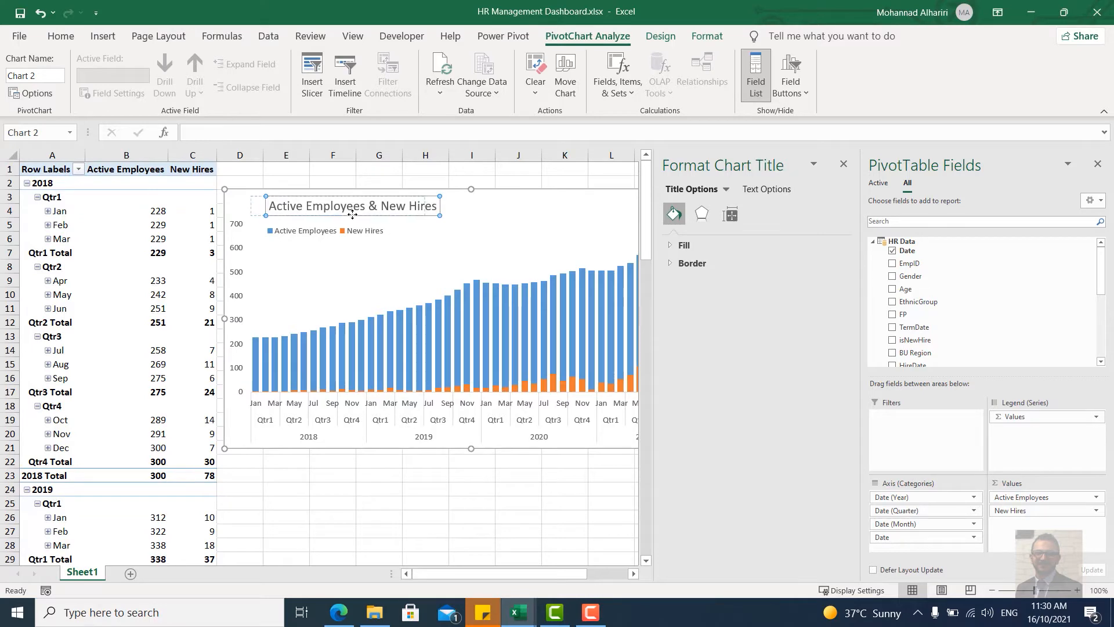
pyautogui.moveTo(352, 215); pyautogui.dragTo(334, 217)
pyautogui.click(360, 289)
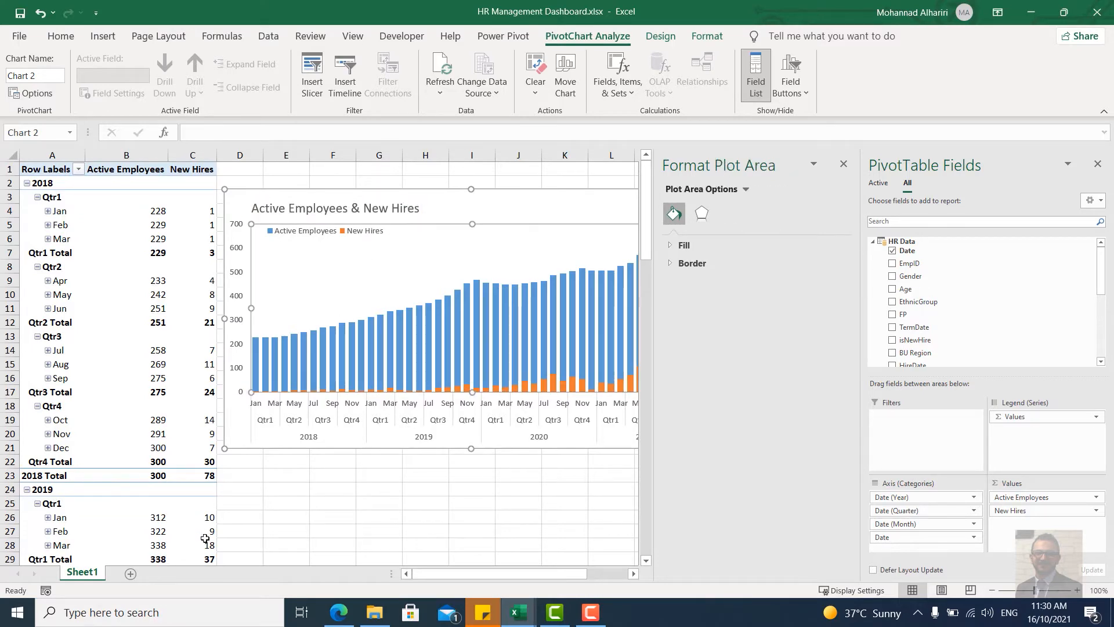
# Step: Add a new worksheet and name it Dashboard
pyautogui.click(130, 574)
pyautogui.doubleClick(129, 573)
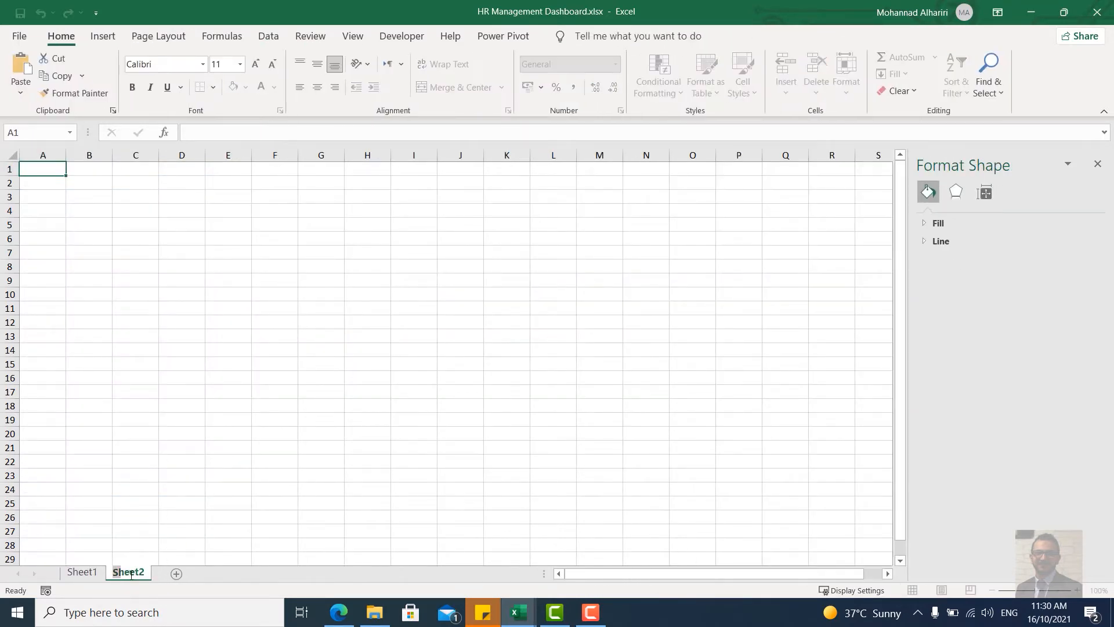
pyautogui.write('Dashboard')
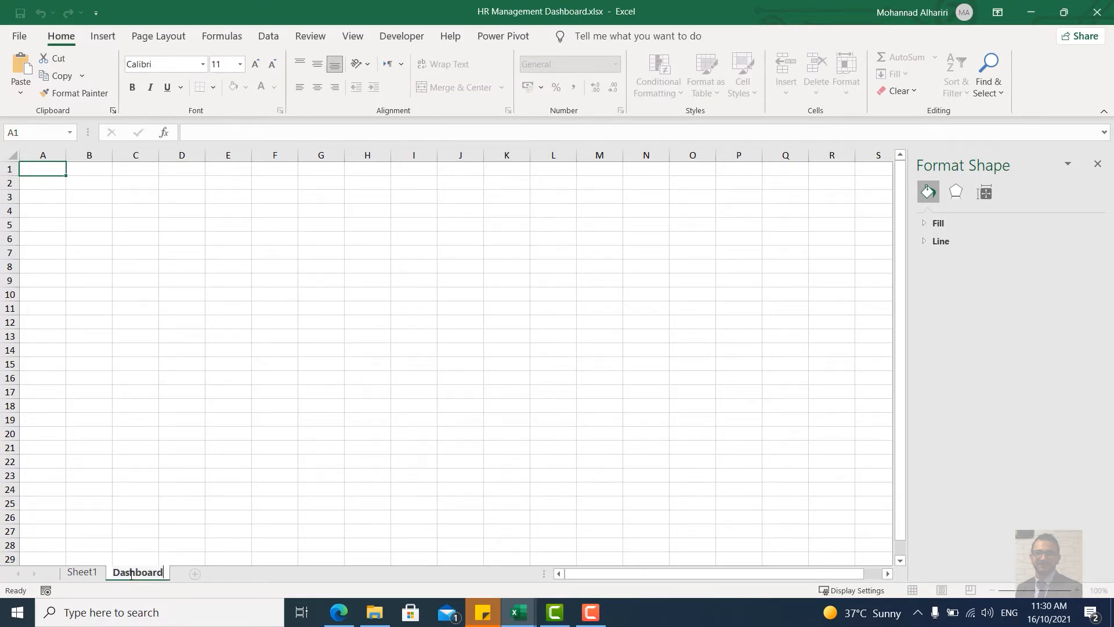
# Step: Move the Active Employees & New Hires chart from Sheet1 to the Dashboard sheet
pyautogui.click(82, 573)
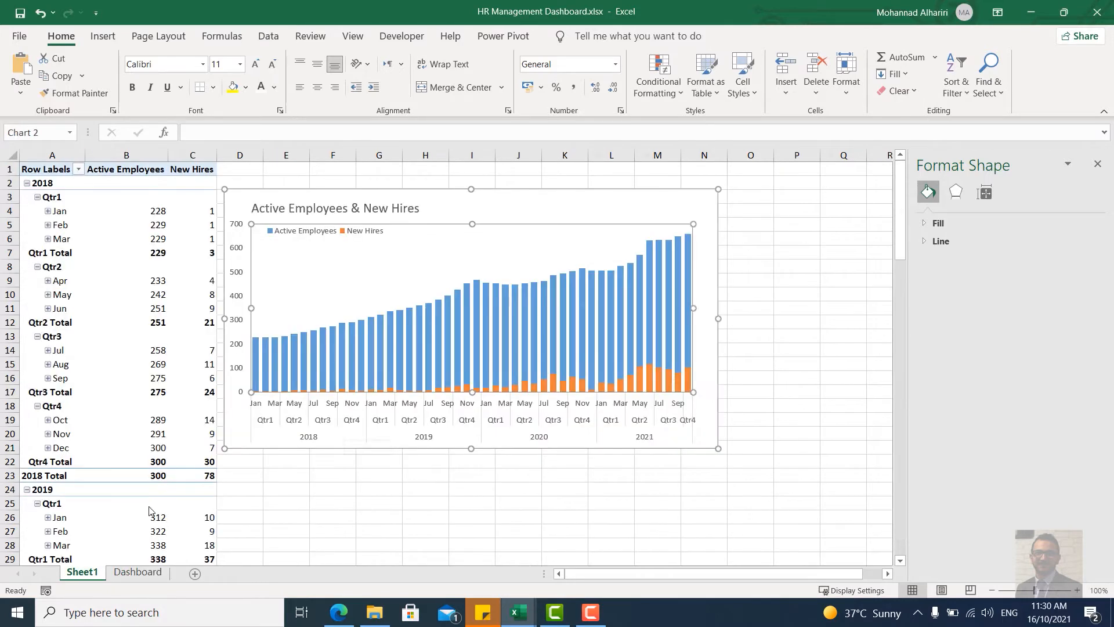
pyautogui.click(532, 205)
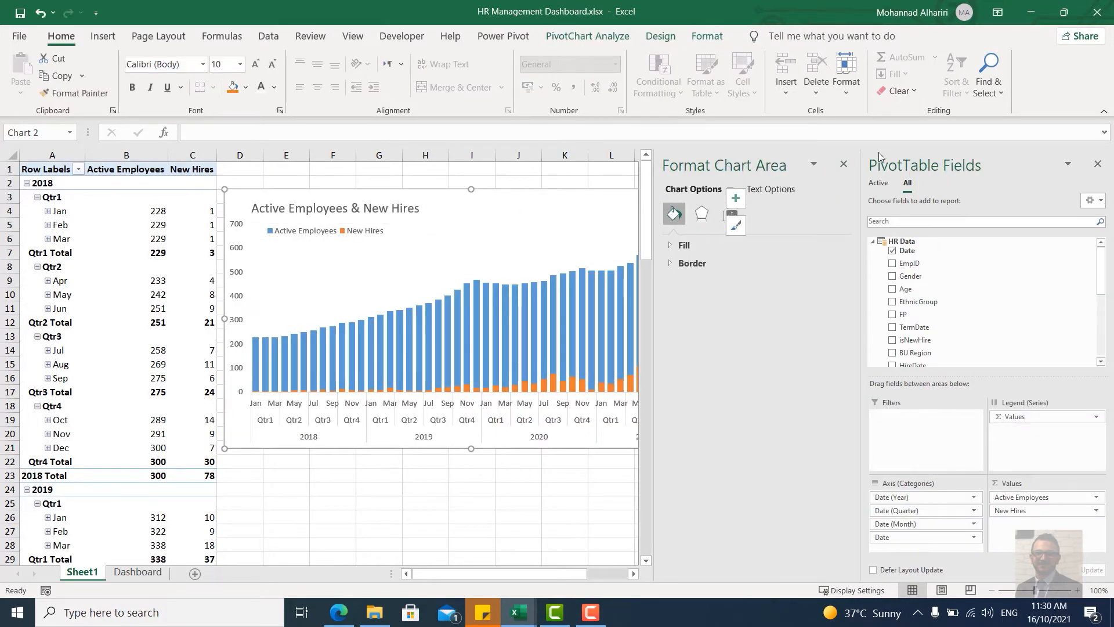
pyautogui.click(843, 165)
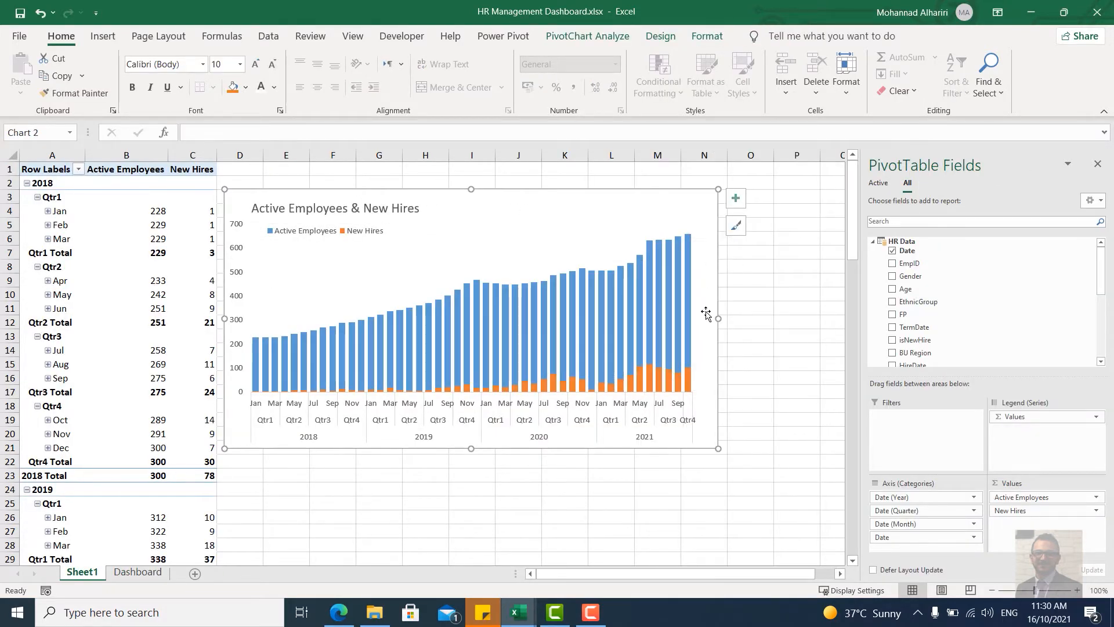
pyautogui.hotkey('ctrl', 'x')
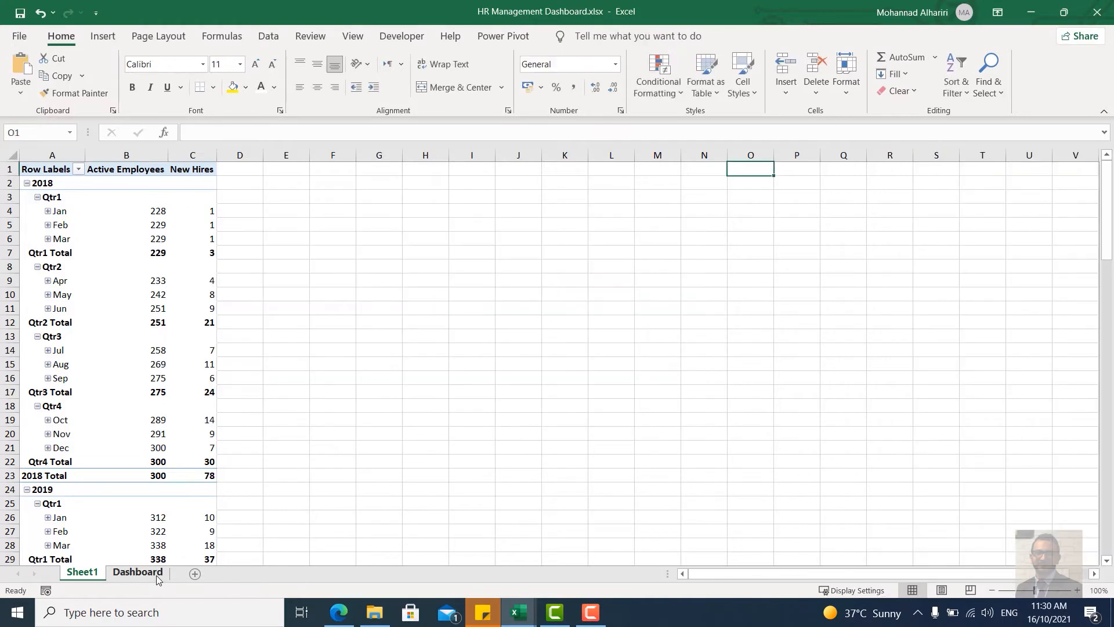
pyautogui.click(137, 572)
pyautogui.click(604, 254)
pyautogui.hotkey('ctrl', 'v')
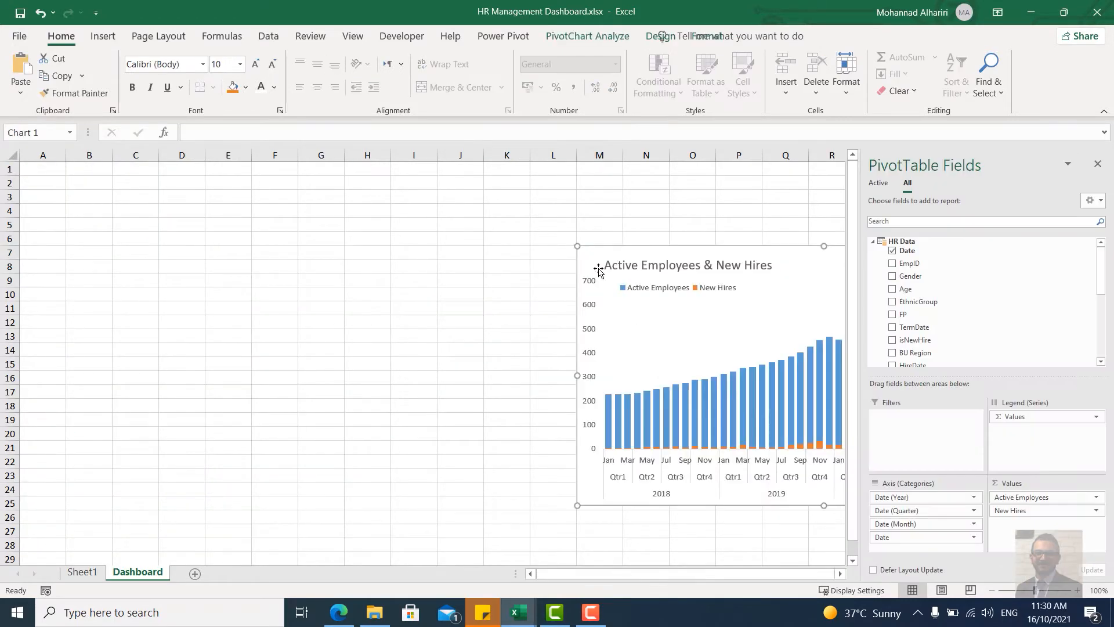
# Step: Reposition the chart to start around cell F4 on the Dashboard sheet and widen it slightly, to column P
pyautogui.moveTo(791, 253); pyautogui.dragTo(458, 215)
pyautogui.moveTo(737, 329); pyautogui.dragTo(757, 331)
# Step: Try a data table and then Outside End data labels on the chart's Active Employees series
pyautogui.click(726, 314)
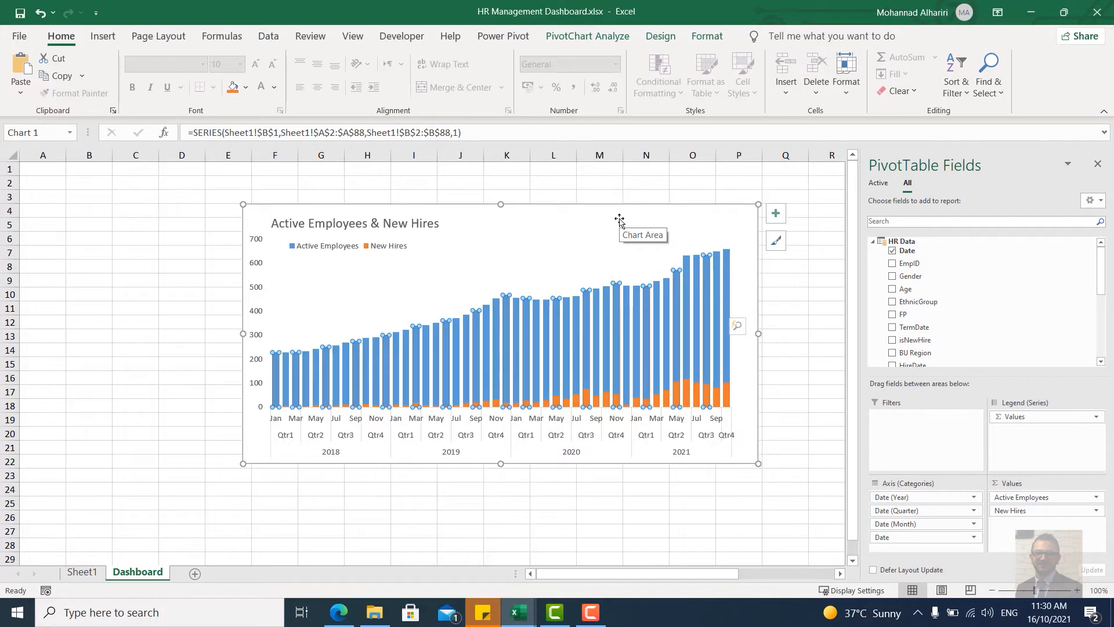
pyautogui.click(776, 213)
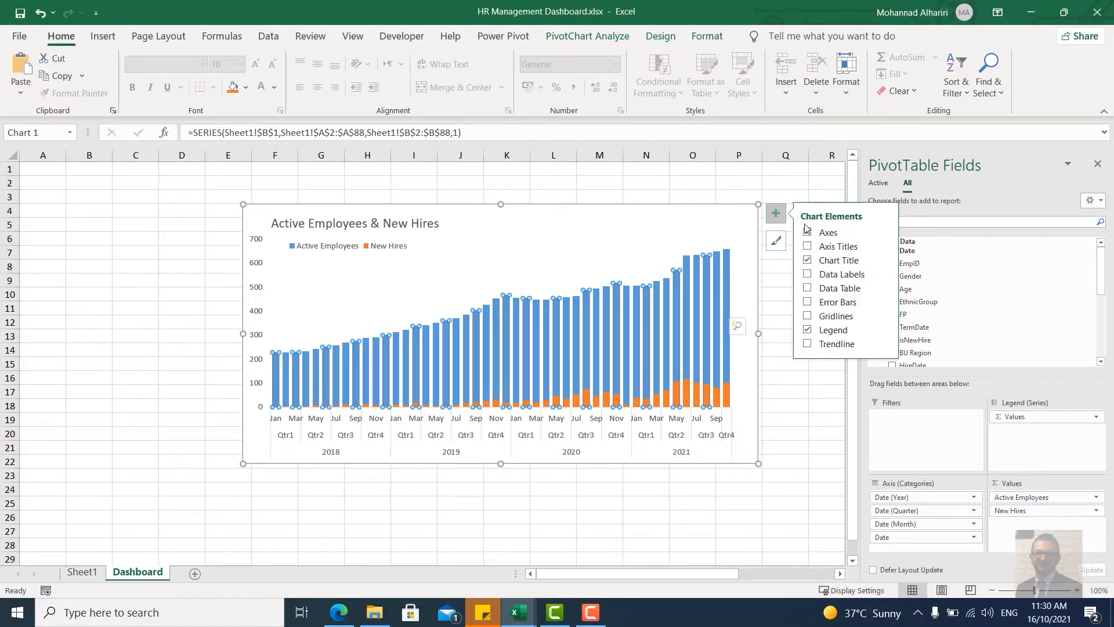
pyautogui.click(809, 288)
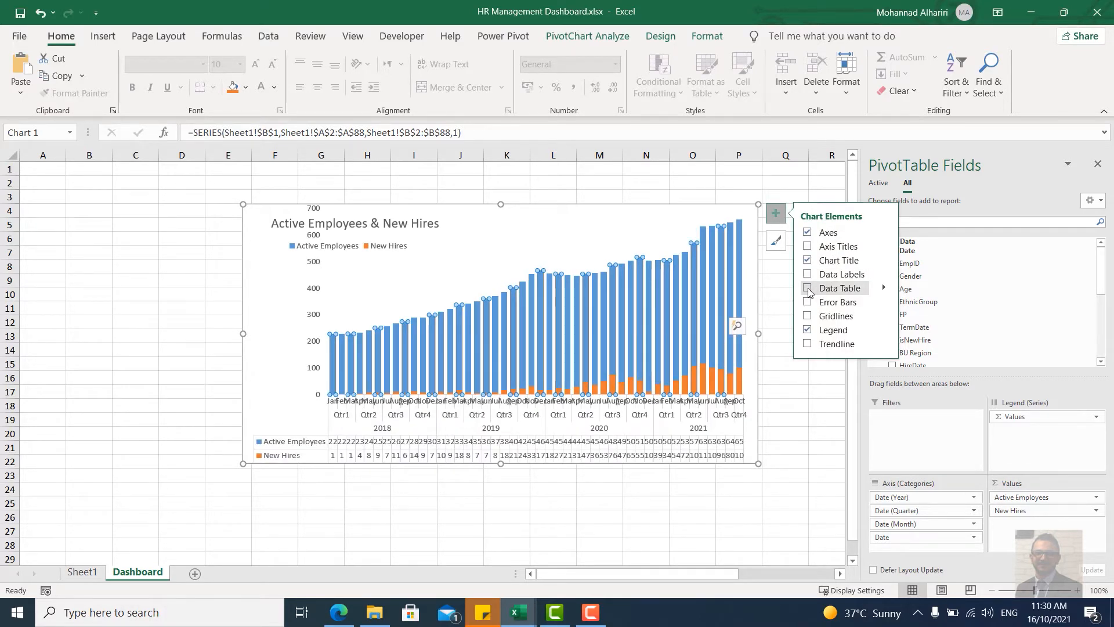
pyautogui.click(808, 288)
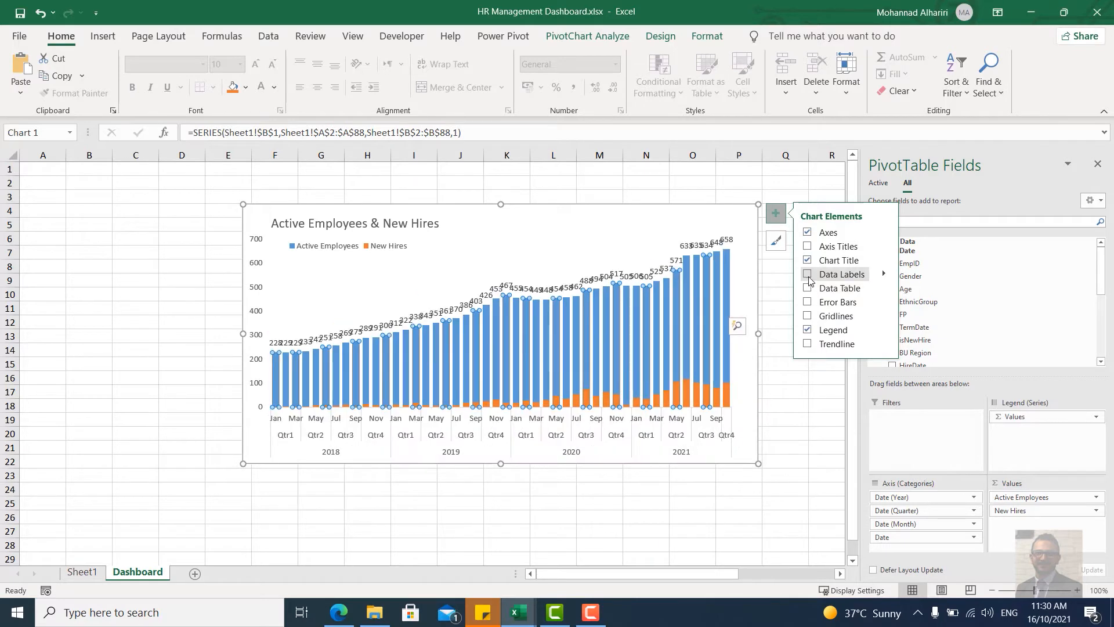
pyautogui.click(883, 275)
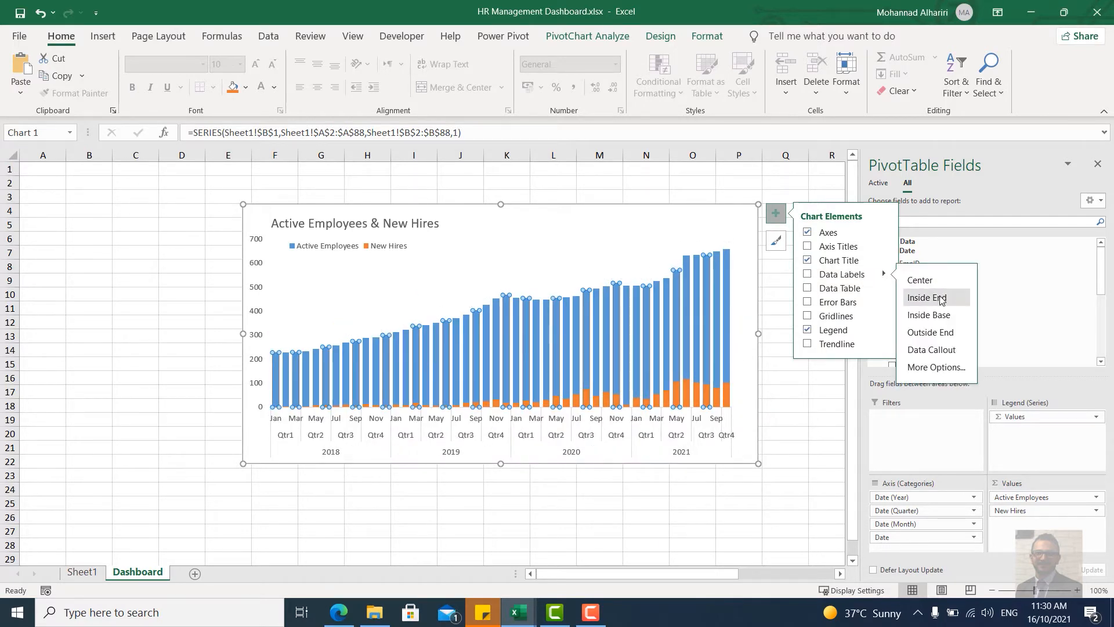
pyautogui.click(932, 332)
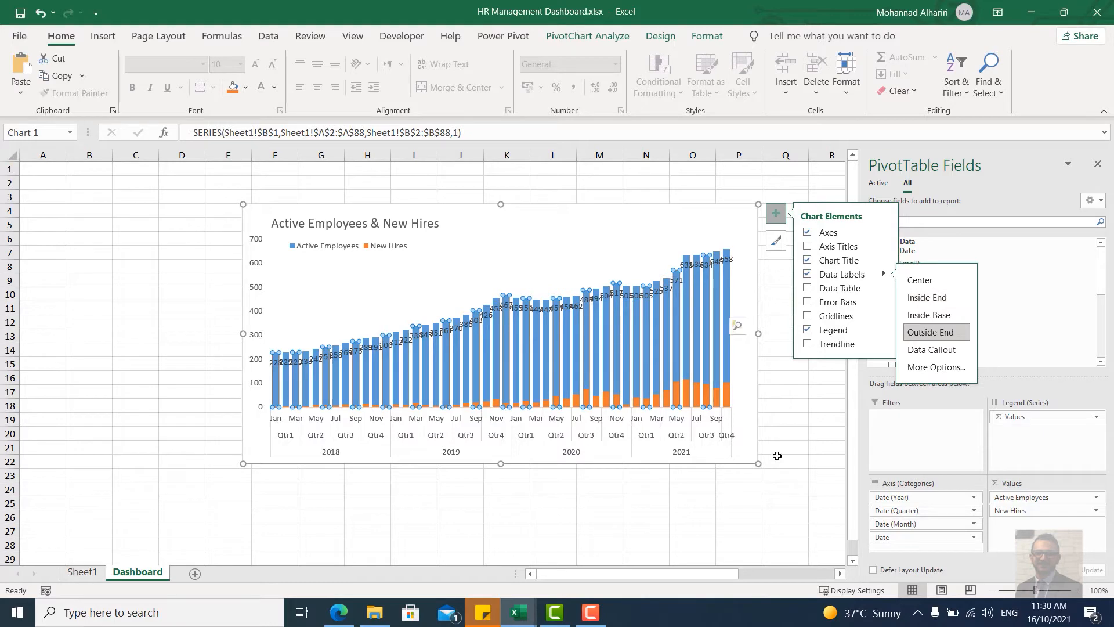
pyautogui.click(604, 475)
# Step: Remove Active Employees from the chart's values and add it back above New Hires to clear its data labels
pyautogui.click(685, 216)
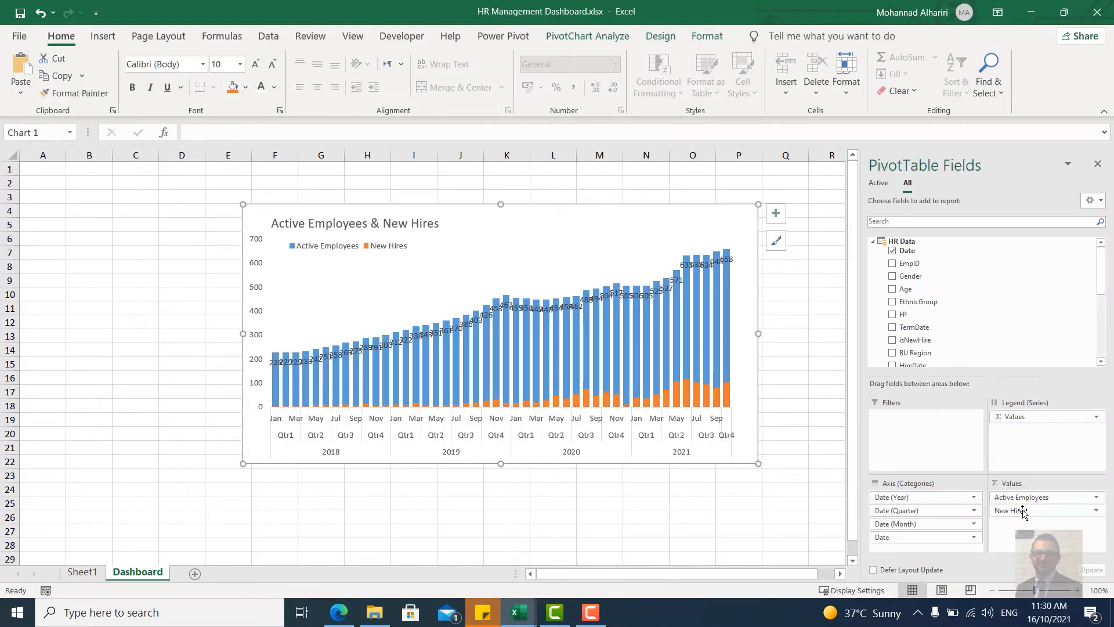
pyautogui.moveTo(1027, 497); pyautogui.dragTo(814, 523)
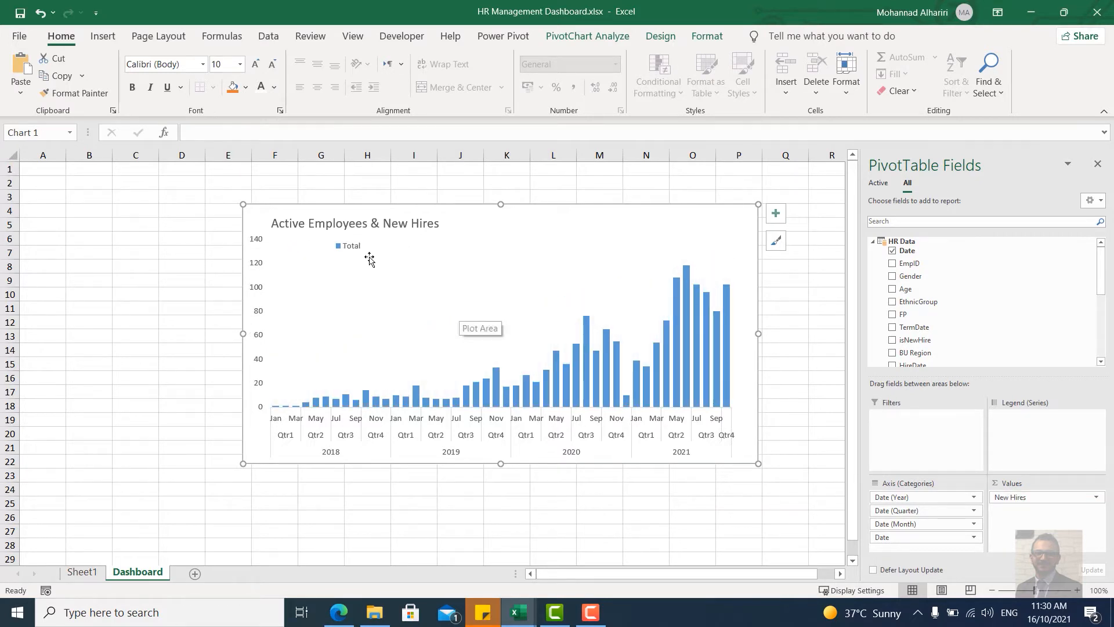
pyautogui.scroll(-5, 936, 308)
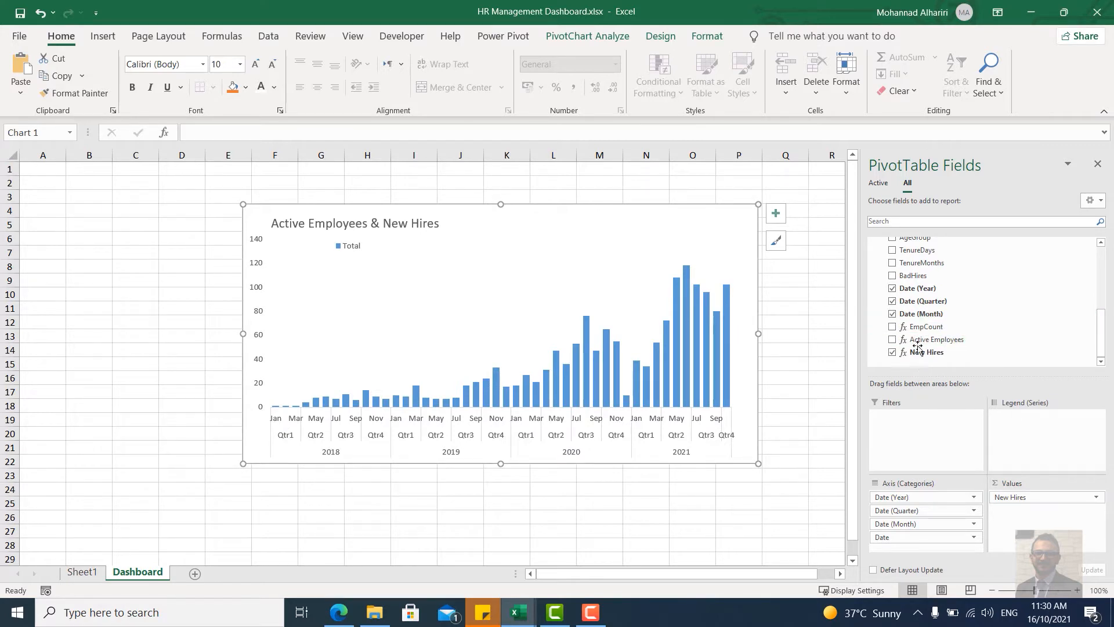
pyautogui.moveTo(918, 347); pyautogui.dragTo(1028, 496)
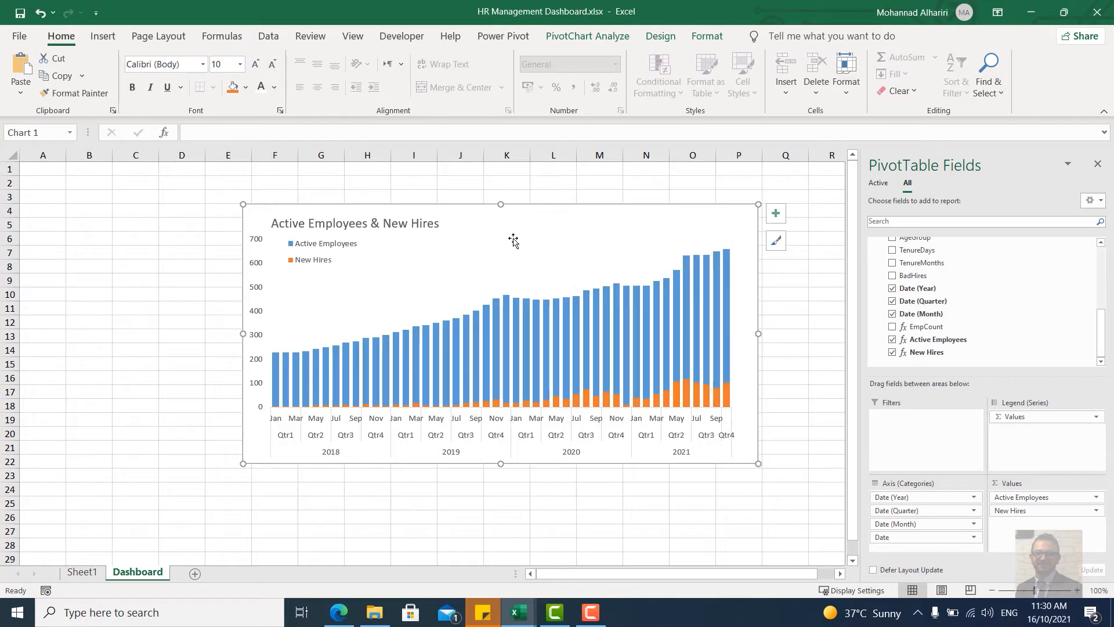
# Step: Widen and flatten the legend into a single row beneath the chart title, and close the PivotTable Fields pane
pyautogui.click(356, 249)
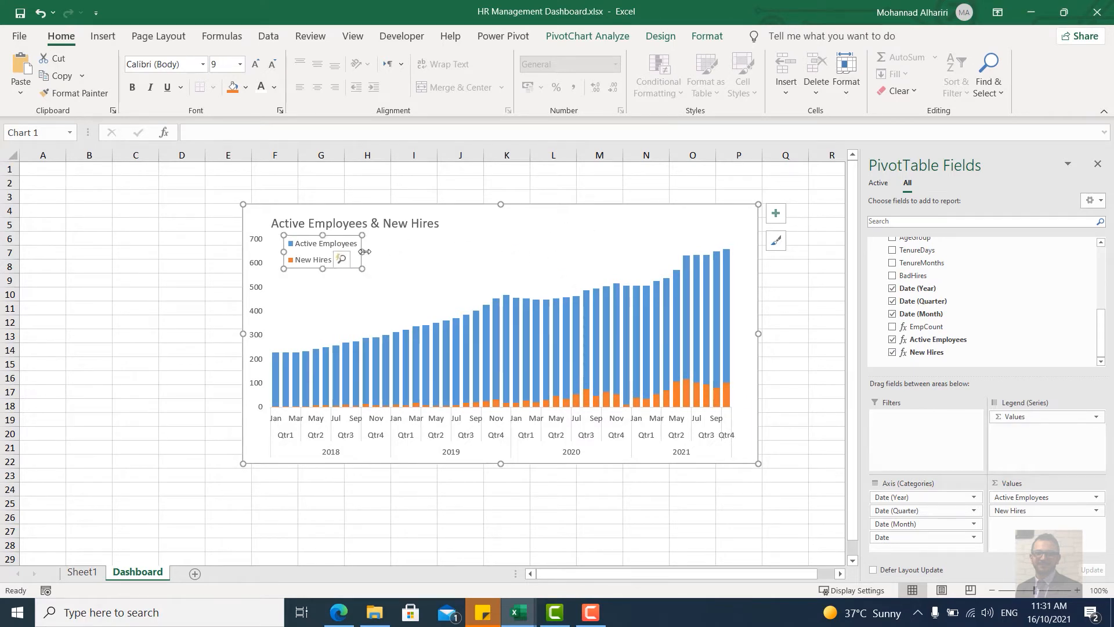
pyautogui.moveTo(371, 251); pyautogui.dragTo(447, 252)
pyautogui.moveTo(365, 265); pyautogui.dragTo(365, 257)
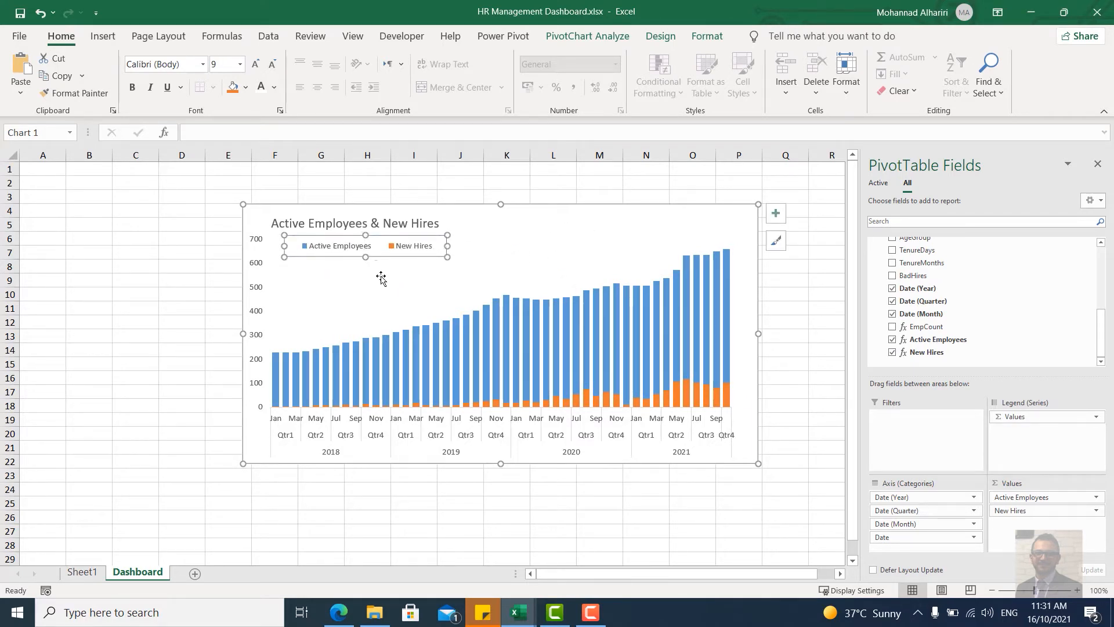
pyautogui.click(1099, 163)
pyautogui.click(145, 359)
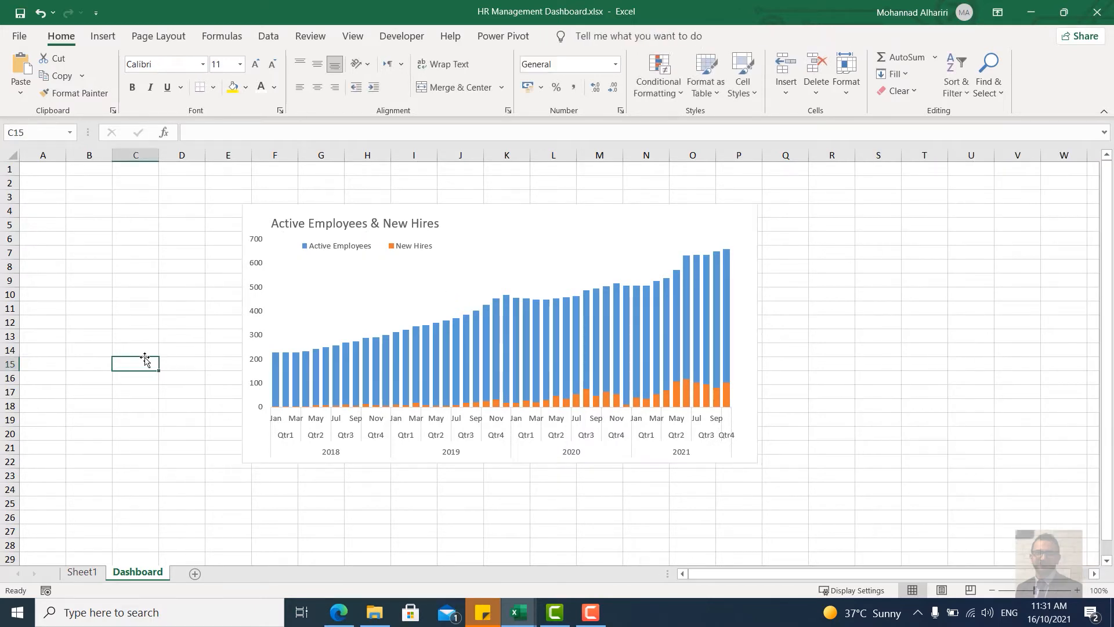
# Step: Rename Sheet1 as "Active Emp"
pyautogui.click(83, 573)
pyautogui.doubleClick(83, 573)
pyautogui.write('Act')
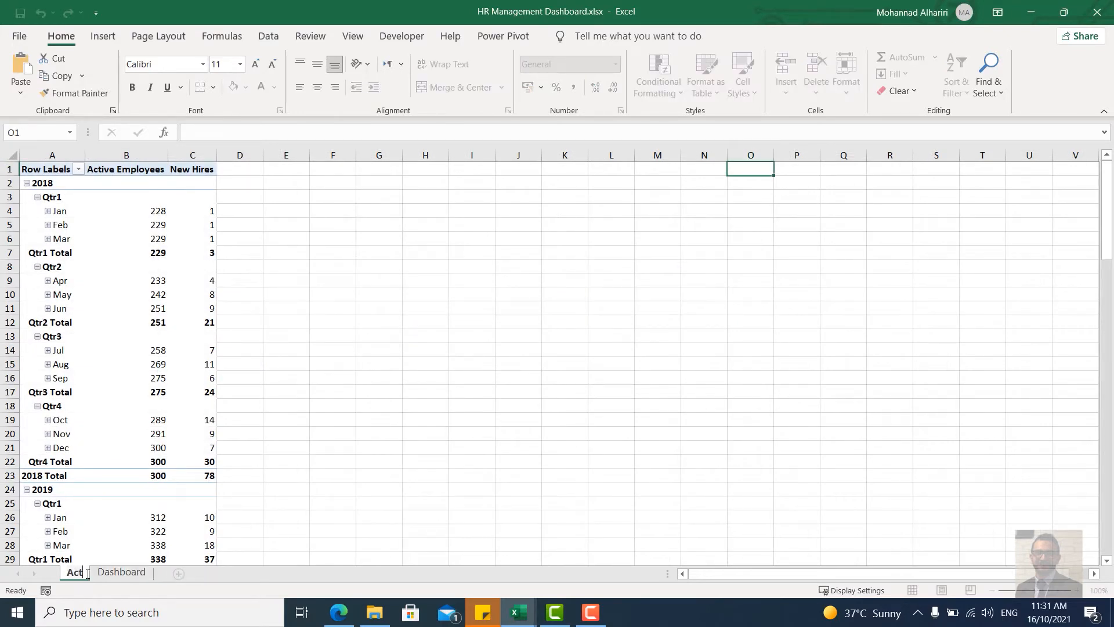
pyautogui.write('ive Emp')
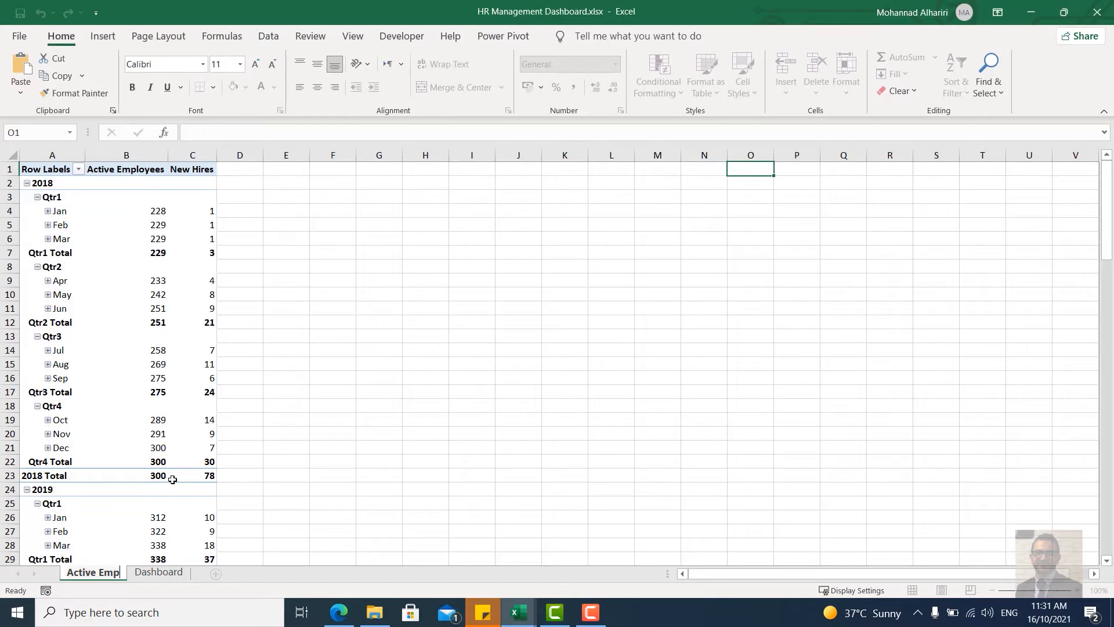
pyautogui.click(256, 388)
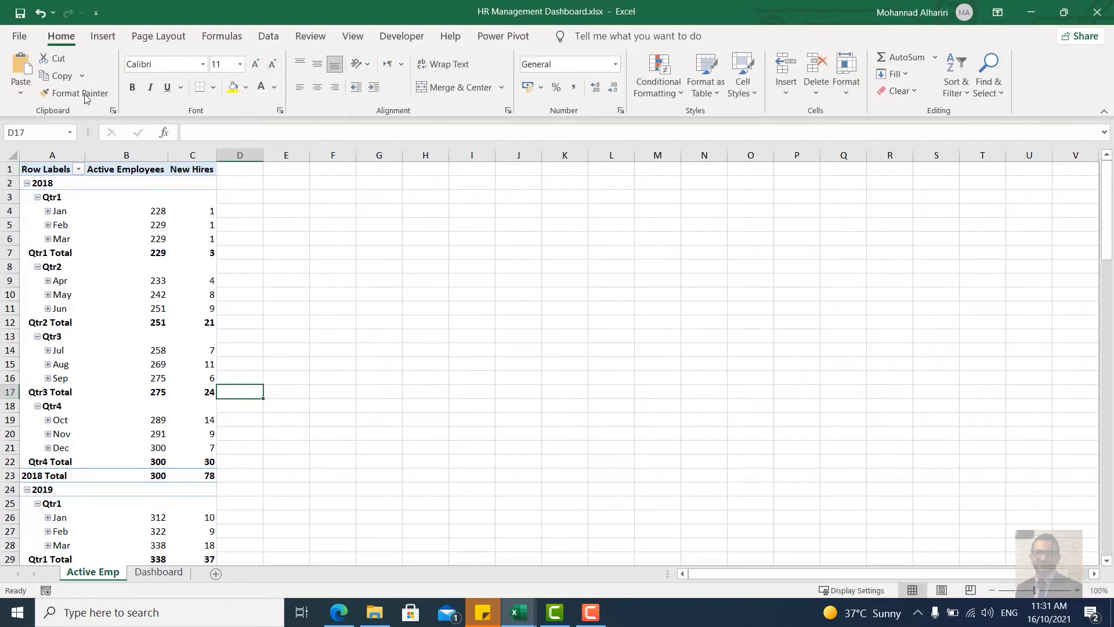
# Step: Insert a PivotTable from the Data Model on a new worksheet
pyautogui.click(104, 44)
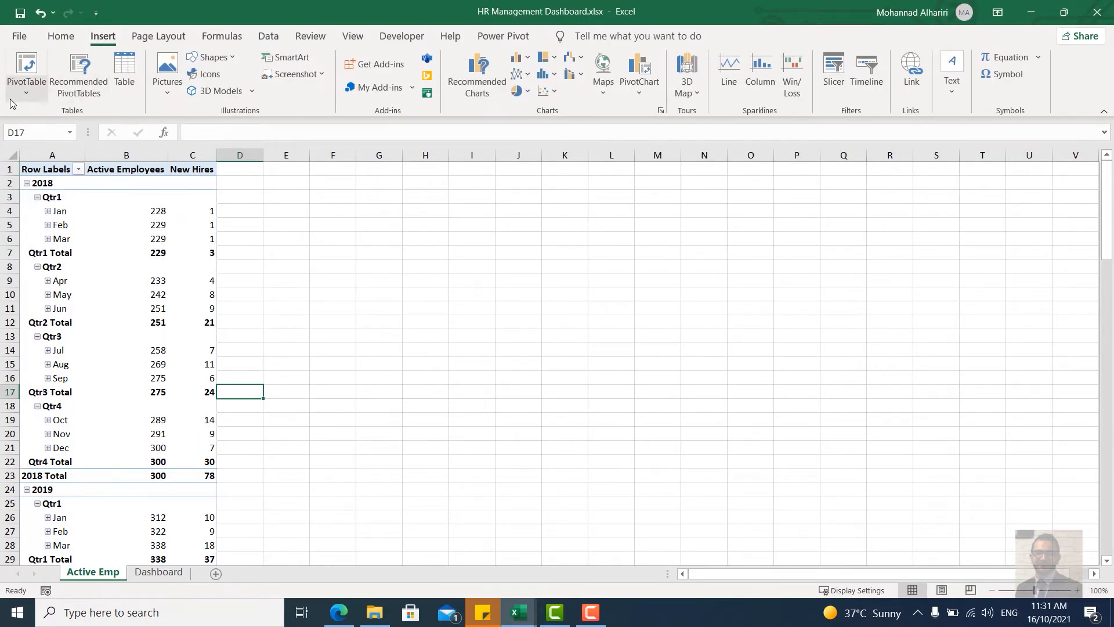
pyautogui.click(26, 81)
pyautogui.click(62, 157)
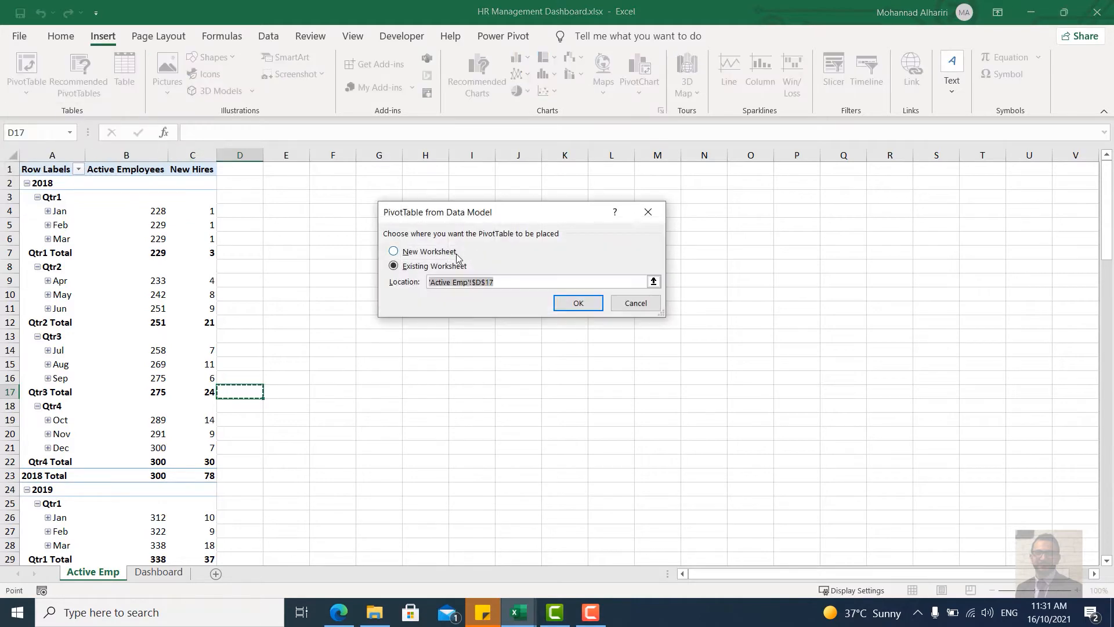
pyautogui.click(413, 252)
pyautogui.click(578, 303)
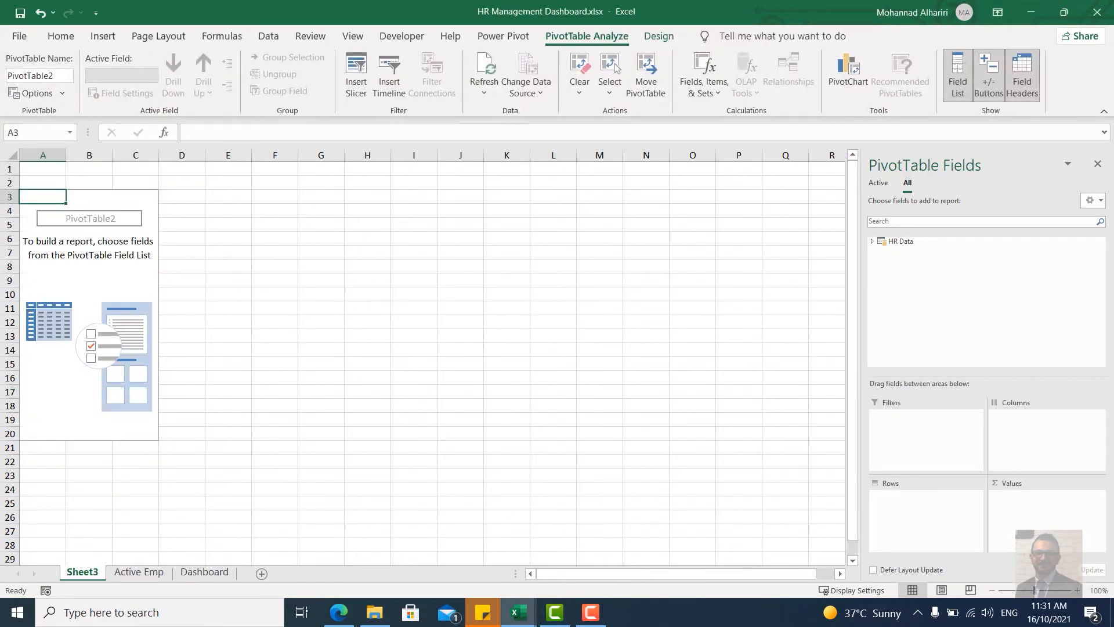
# Step: Summarize the Active Employees measure as values by EthnicGroup in the rows of the new PivotTable
pyautogui.click(880, 244)
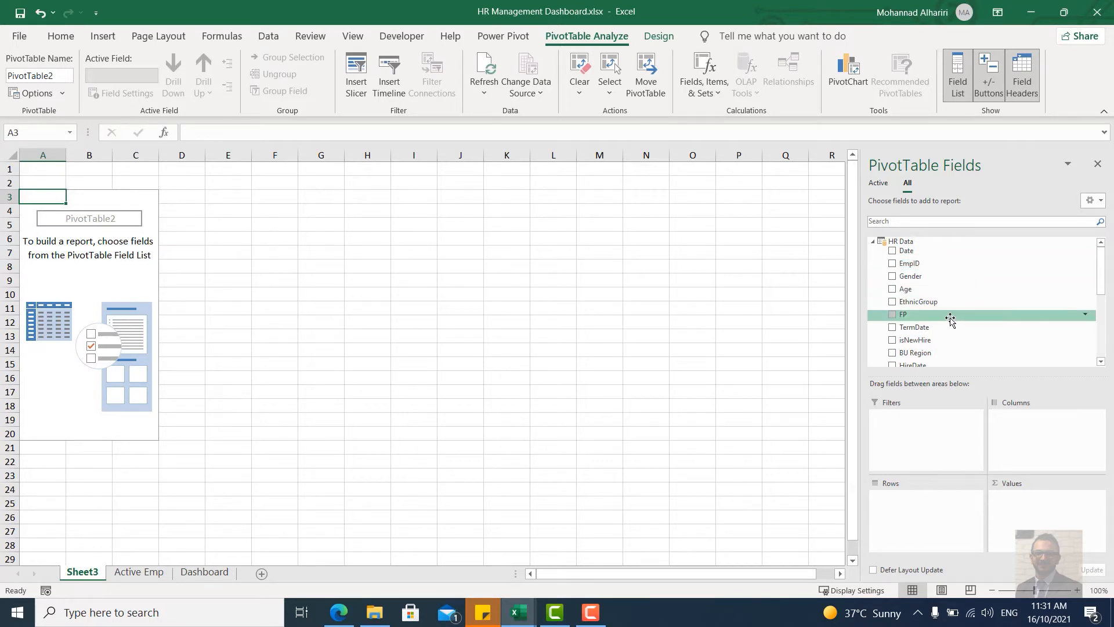
pyautogui.scroll(-5, 939, 290)
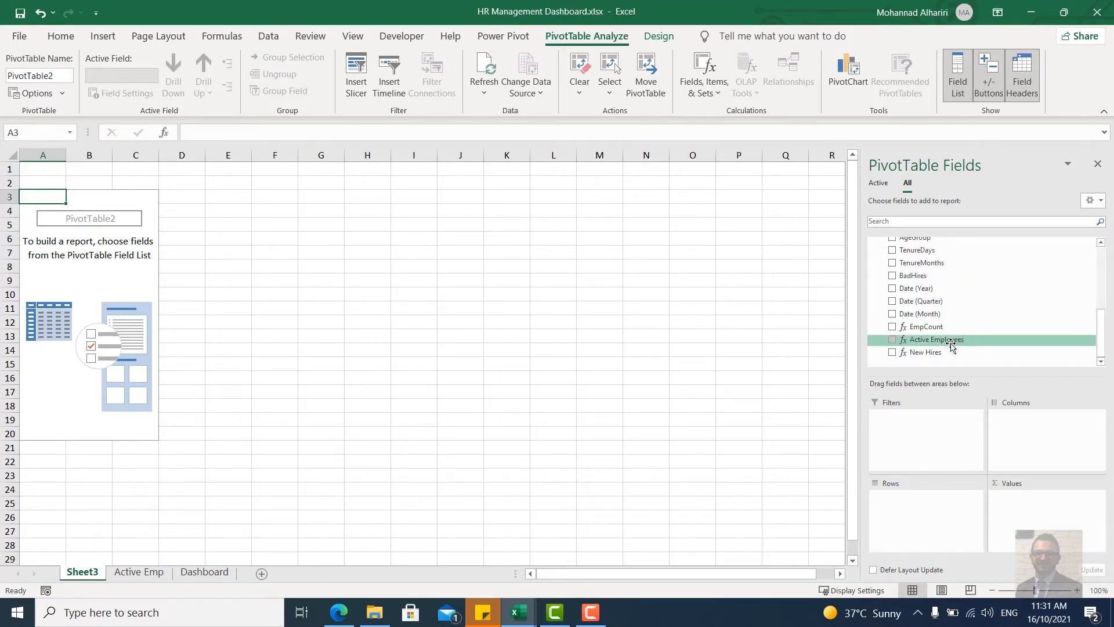
pyautogui.click(938, 339)
pyautogui.scroll(5, 937, 313)
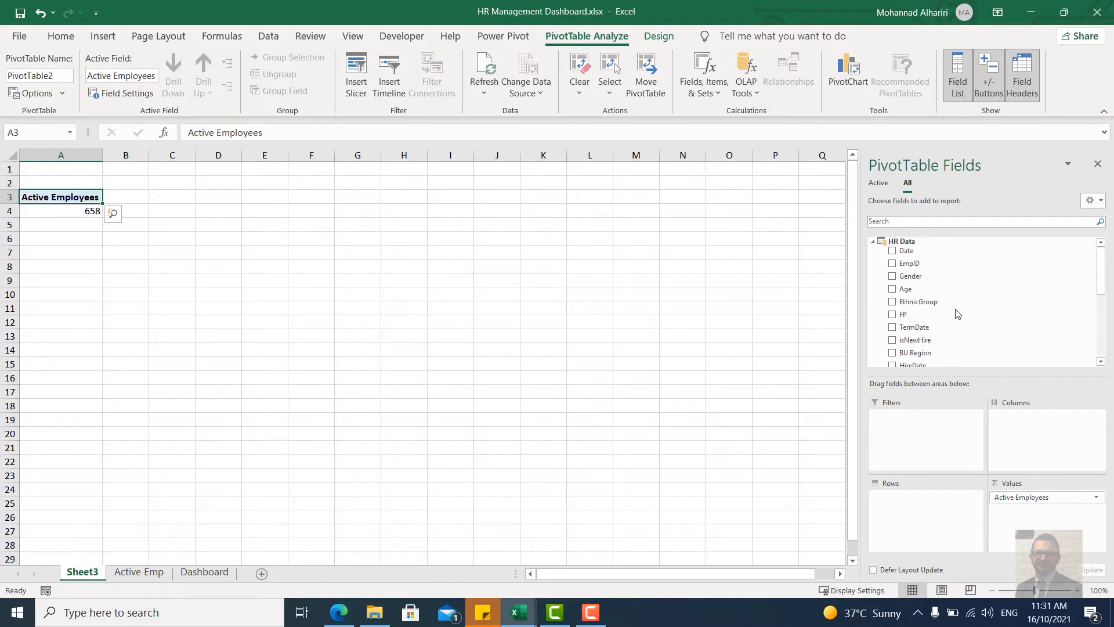
pyautogui.moveTo(919, 301); pyautogui.dragTo(925, 499)
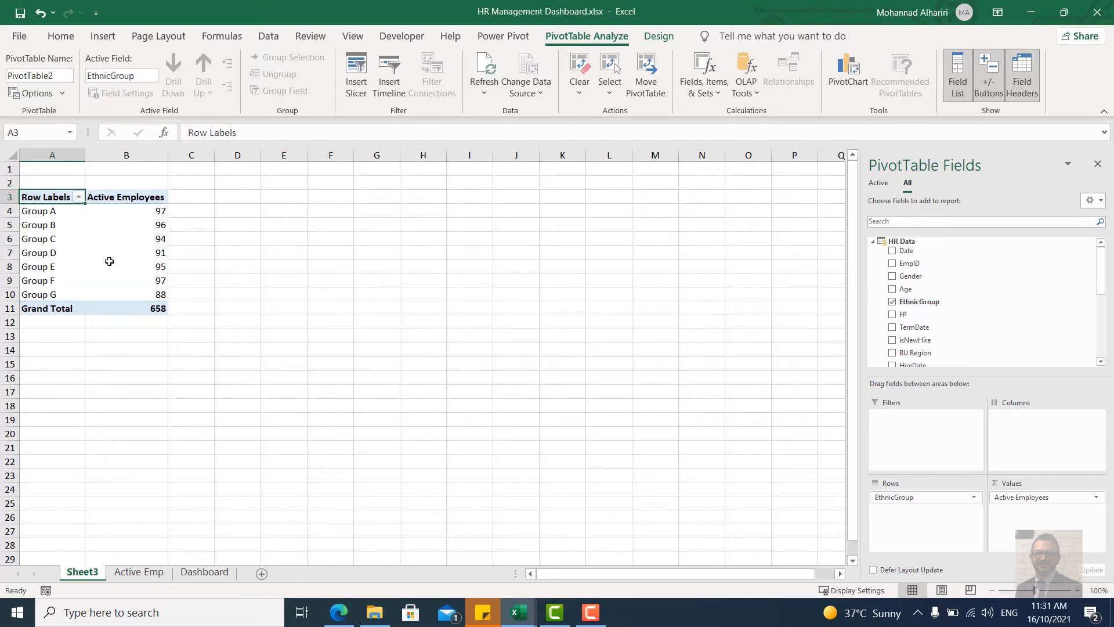
# Step: Split the ethnic group PivotTable by Gender in the columns
pyautogui.click(39, 226)
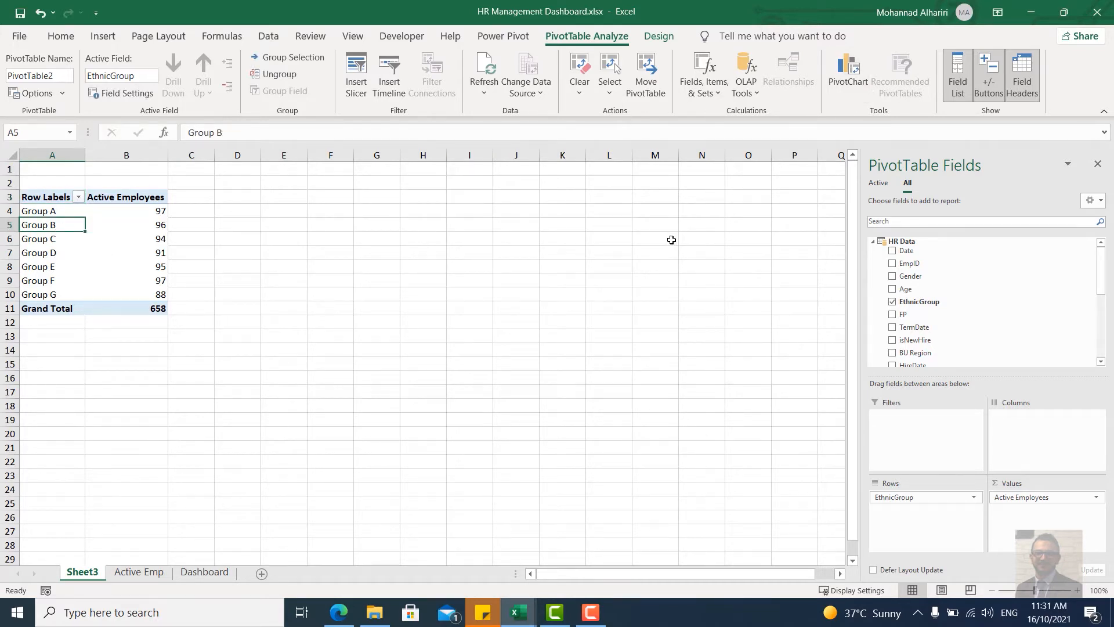
pyautogui.click(847, 74)
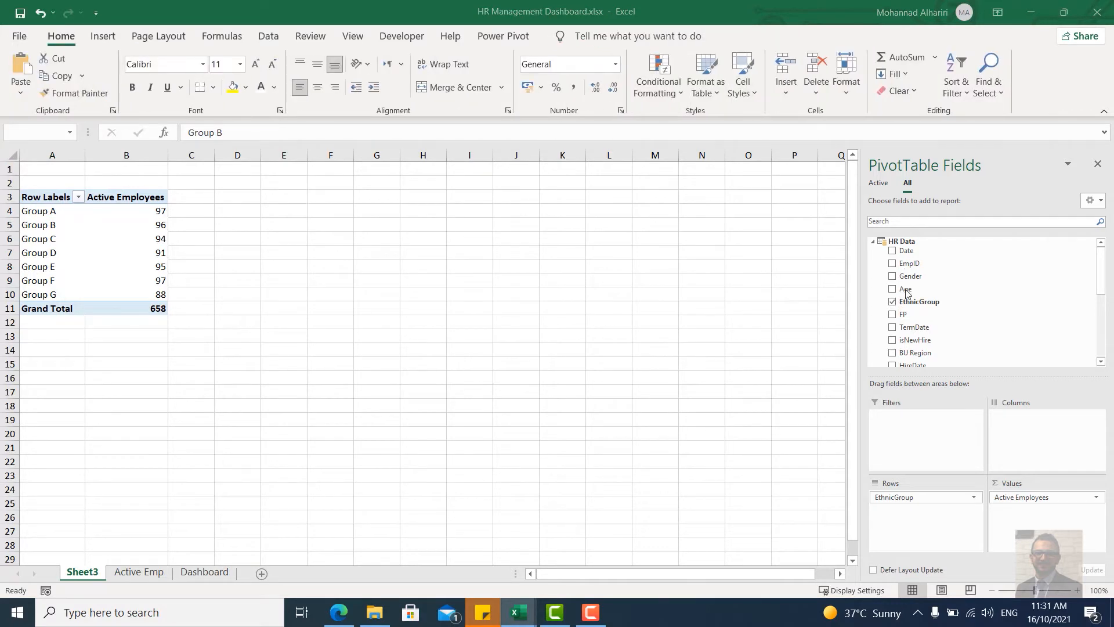
pyautogui.moveTo(908, 276); pyautogui.dragTo(1032, 417)
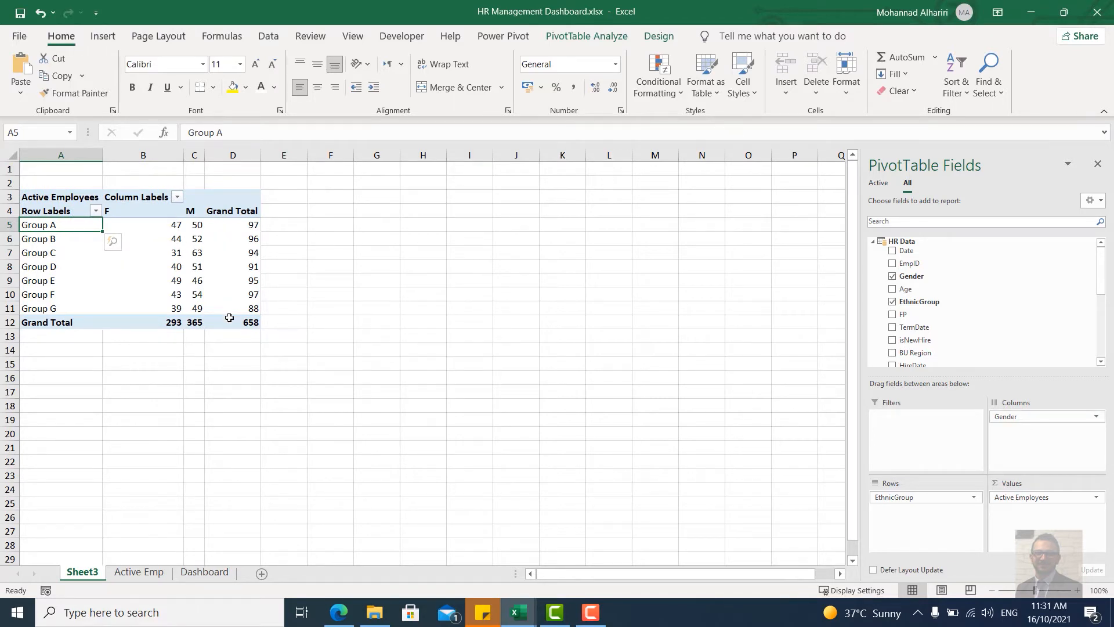
# Step: Move the Gender field from the columns to the rows, nested beneath EthnicGroup
pyautogui.moveTo(230, 318)
pyautogui.click(1020, 416)
pyautogui.click(1015, 416)
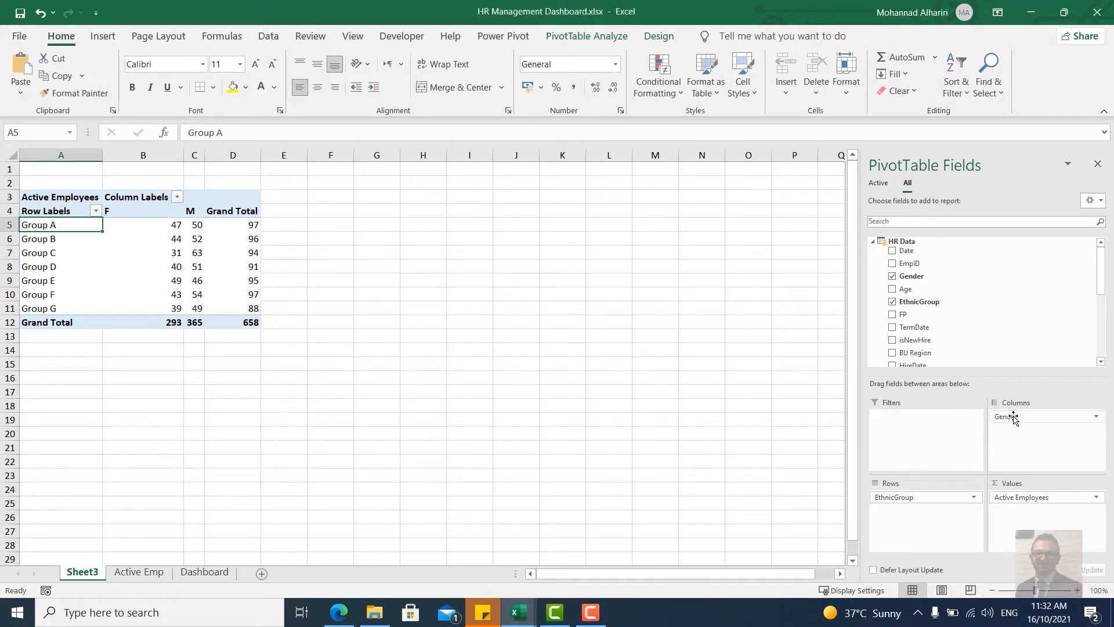
pyautogui.moveTo(1012, 417); pyautogui.dragTo(952, 511)
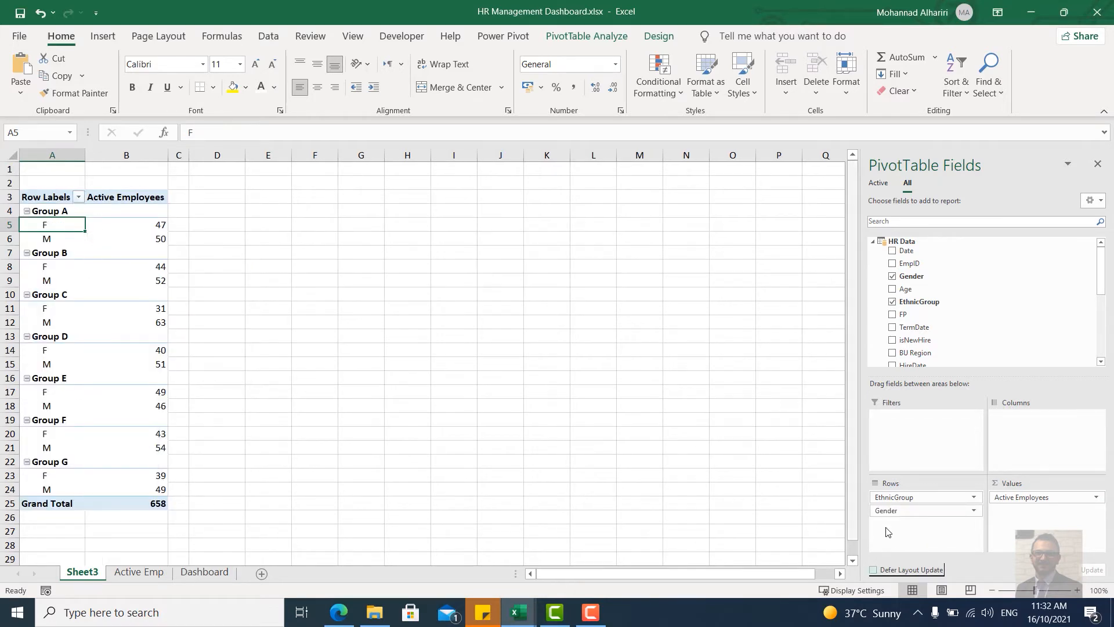
pyautogui.moveTo(888, 510); pyautogui.dragTo(923, 512)
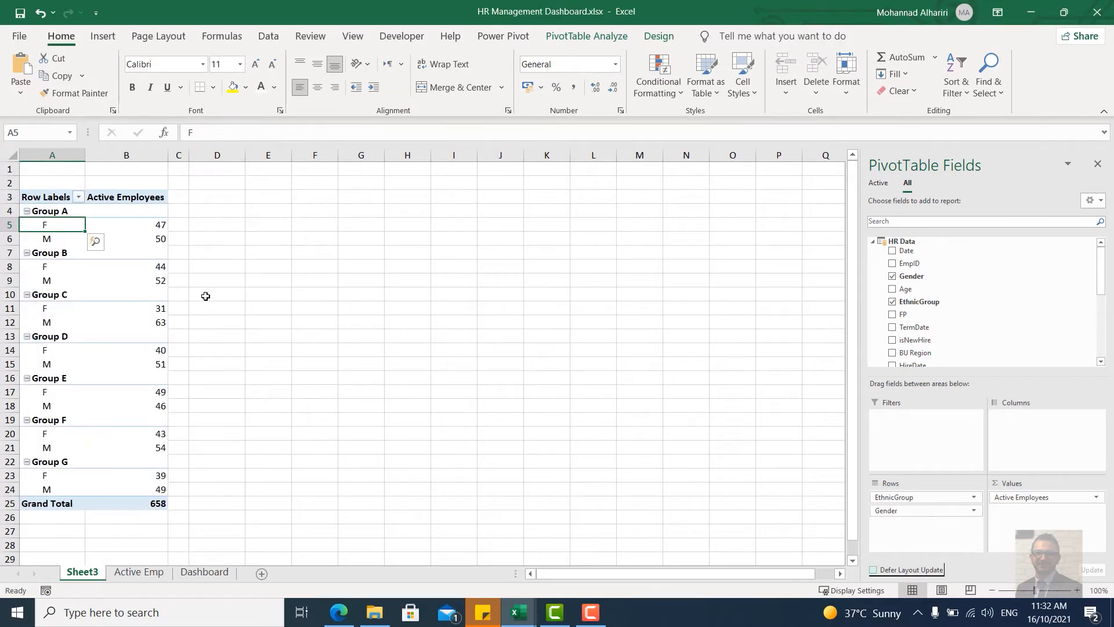
# Step: Insert a Clustered Column PivotChart from the ethnic group PivotTable and enlarge it to about 9.24 by 15.79 cm
pyautogui.click(586, 36)
pyautogui.click(854, 92)
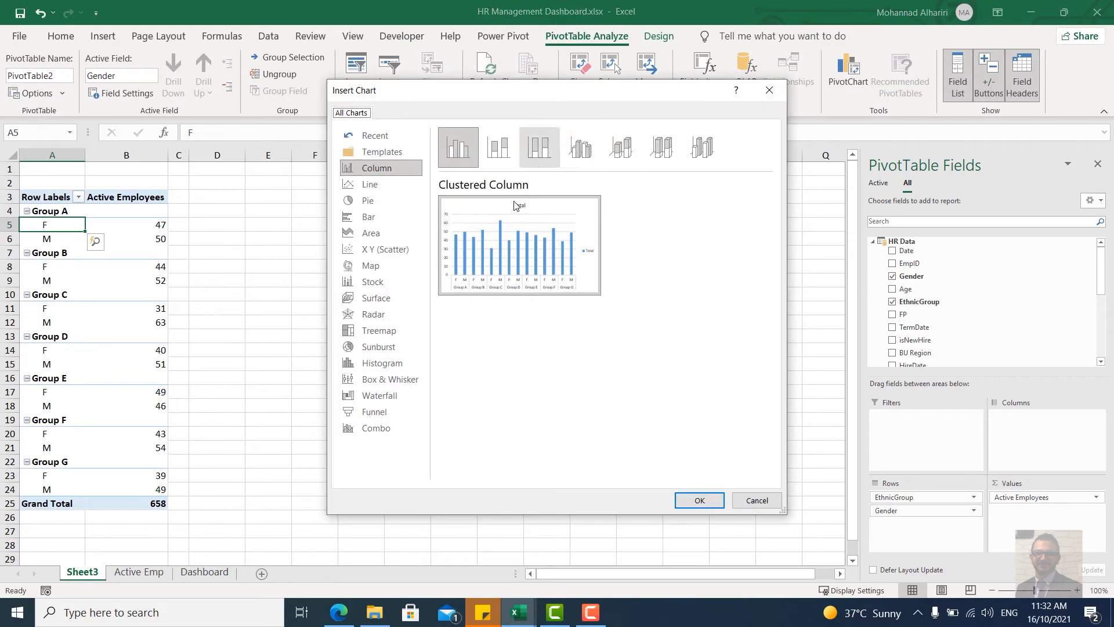
pyautogui.click(696, 500)
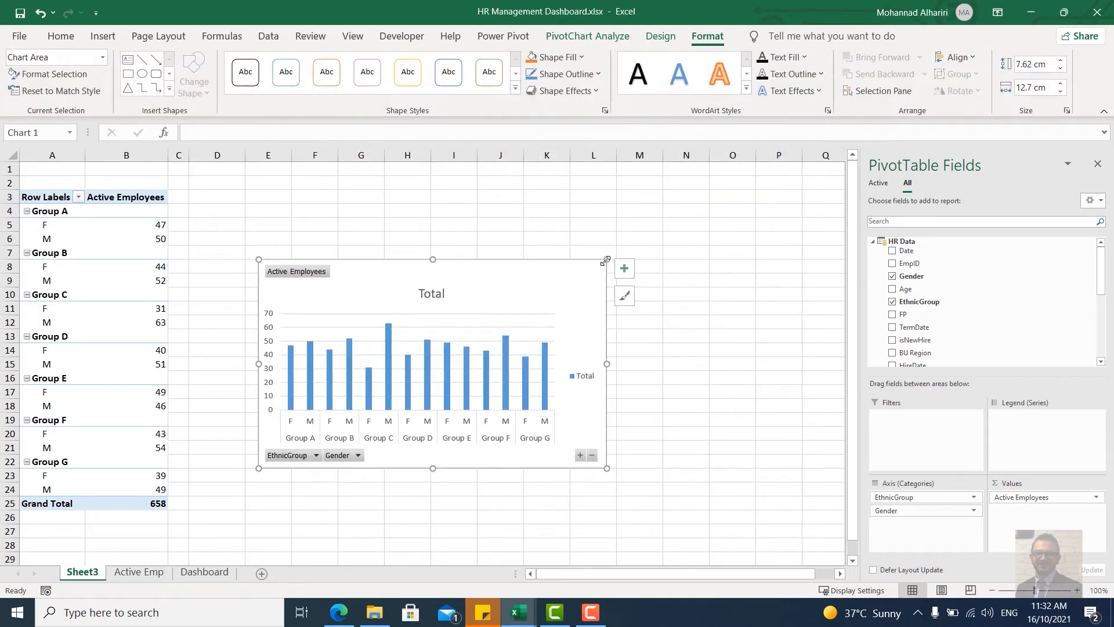
pyautogui.moveTo(607, 260); pyautogui.dragTo(692, 215)
# Step: Remove the gridlines from the ethnic group chart and hide all its field buttons
pyautogui.click(573, 324)
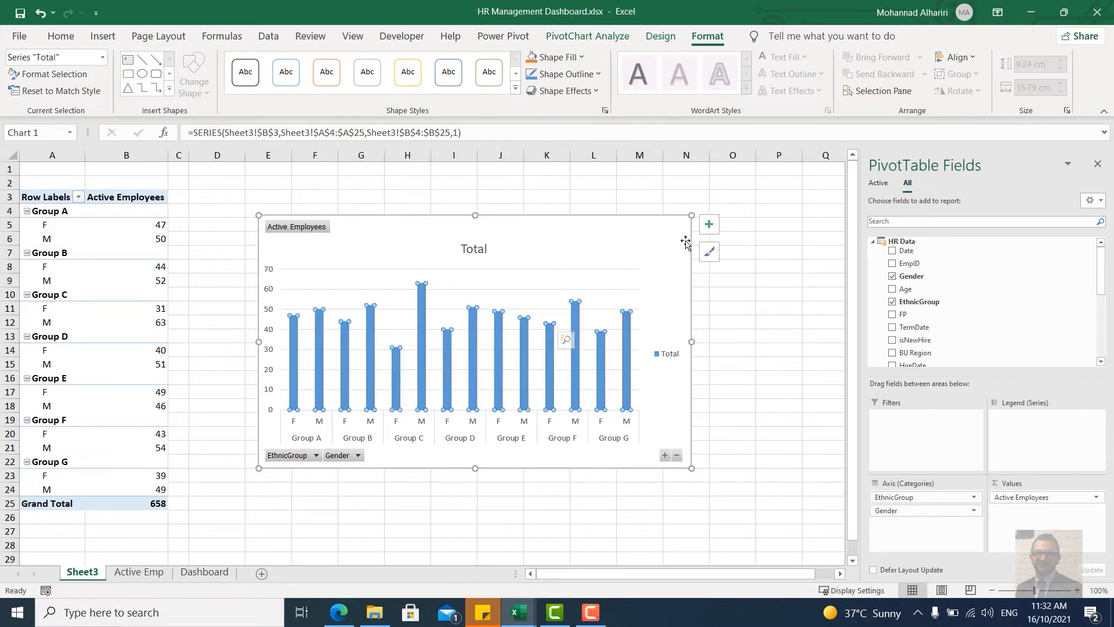
pyautogui.click(710, 224)
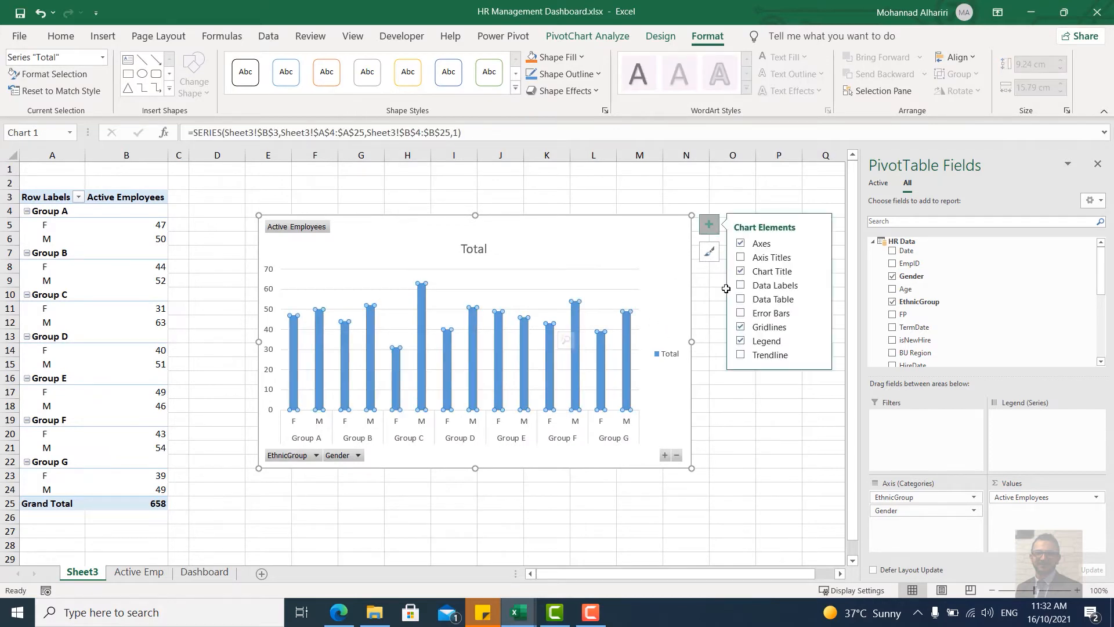
pyautogui.click(745, 327)
pyautogui.rightClick(345, 456)
pyautogui.click(418, 414)
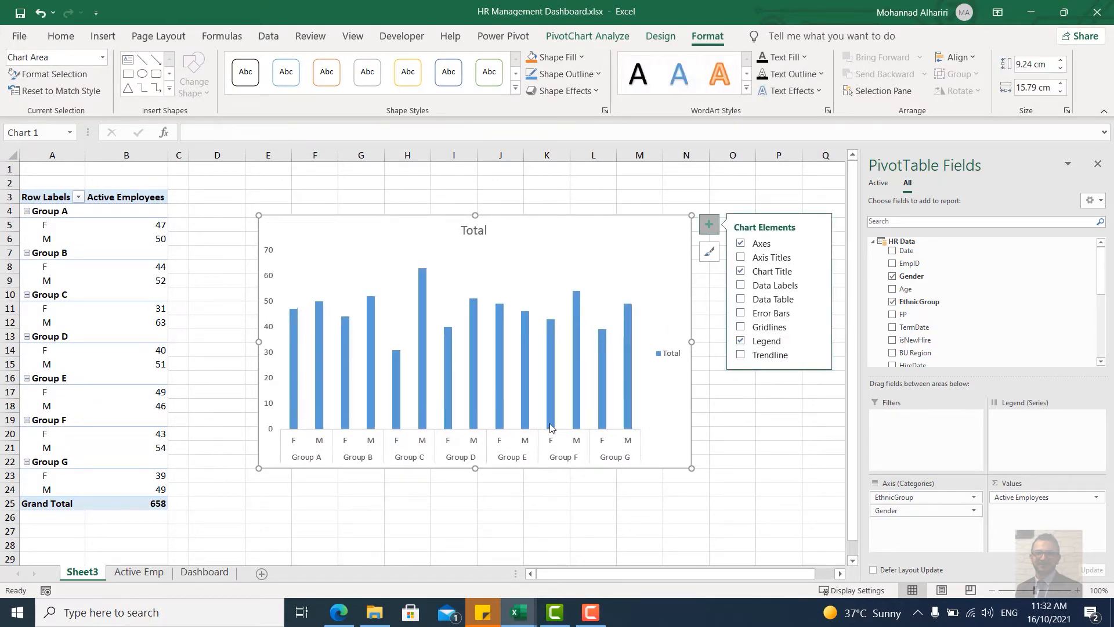
# Step: Change the chart title to "Active by Ethnicity" and move it to the upper-left area of the chart
pyautogui.click(470, 231)
pyautogui.doubleClick(470, 231)
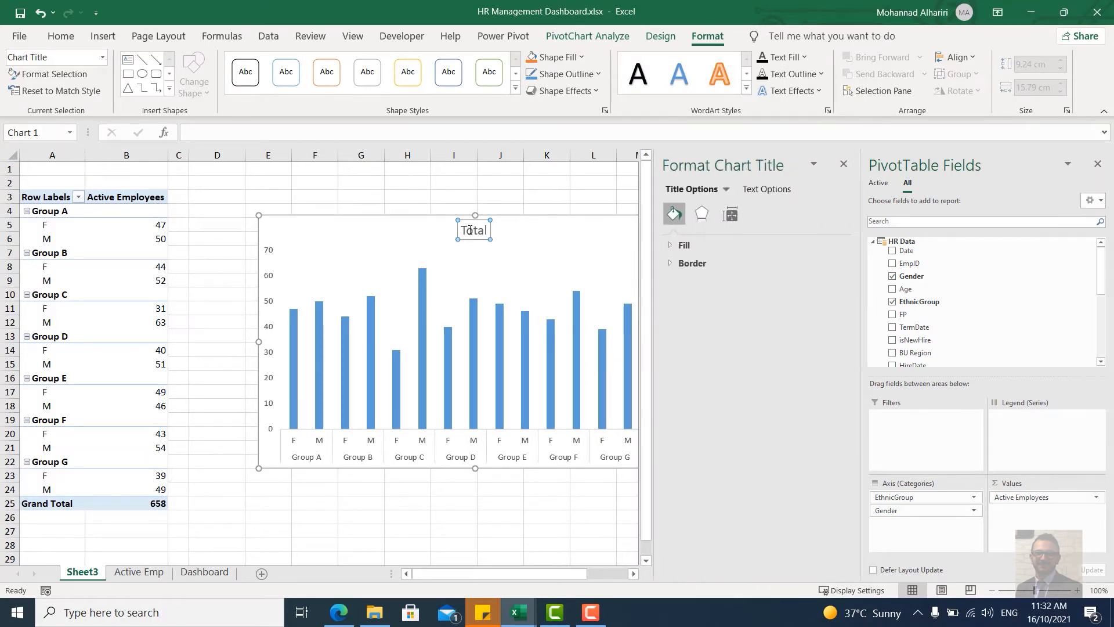
pyautogui.doubleClick(470, 230)
pyautogui.write('Active by Ethnic')
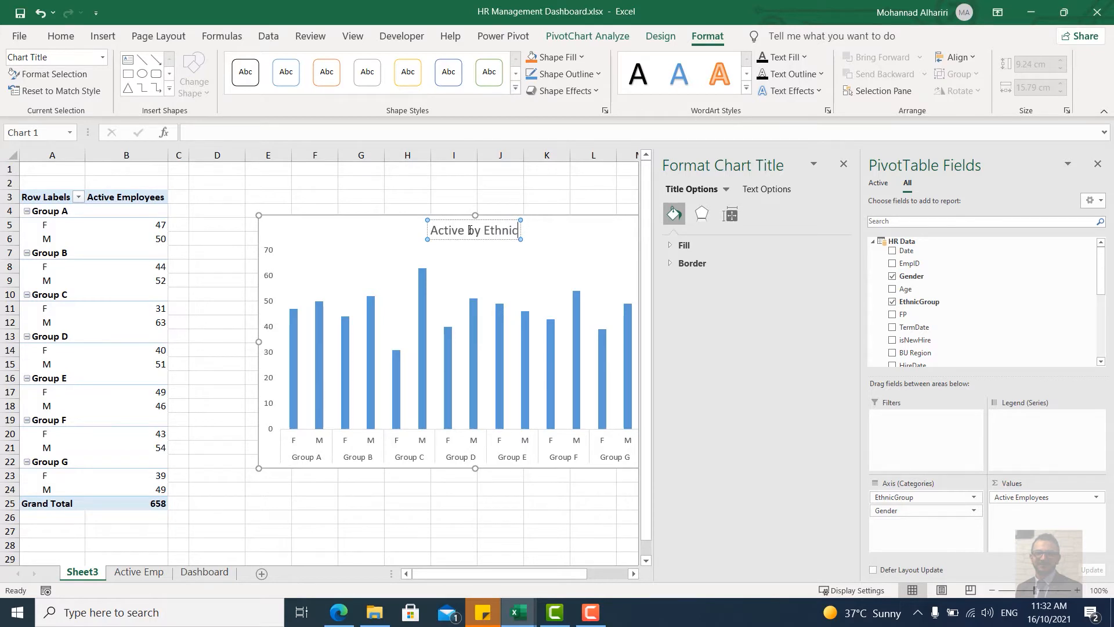
pyautogui.write('ity')
pyautogui.click(609, 241)
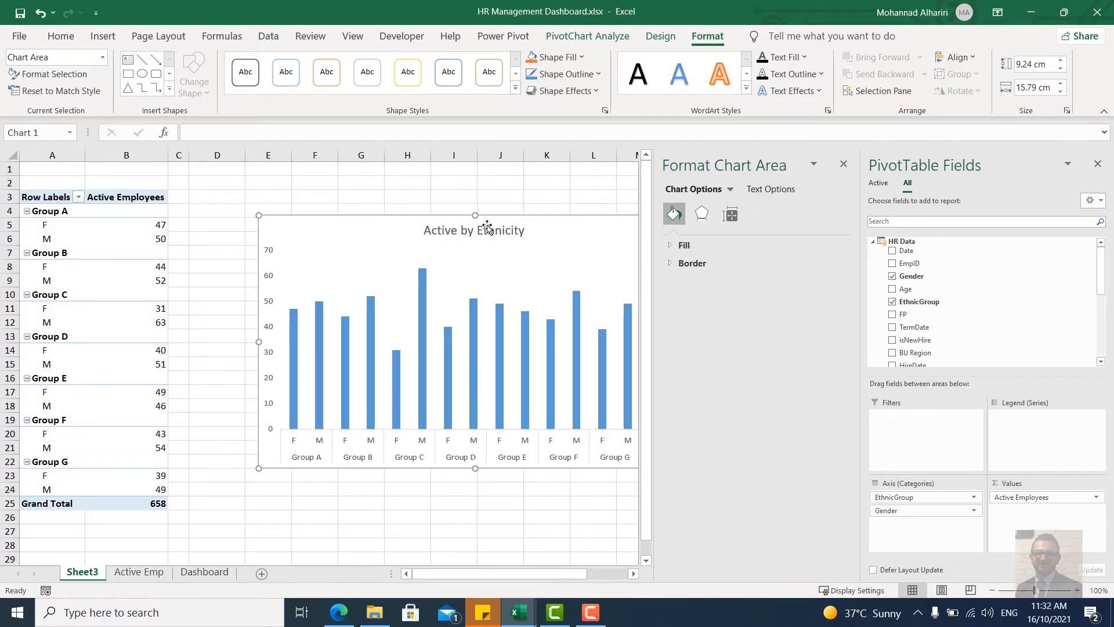
pyautogui.click(474, 240)
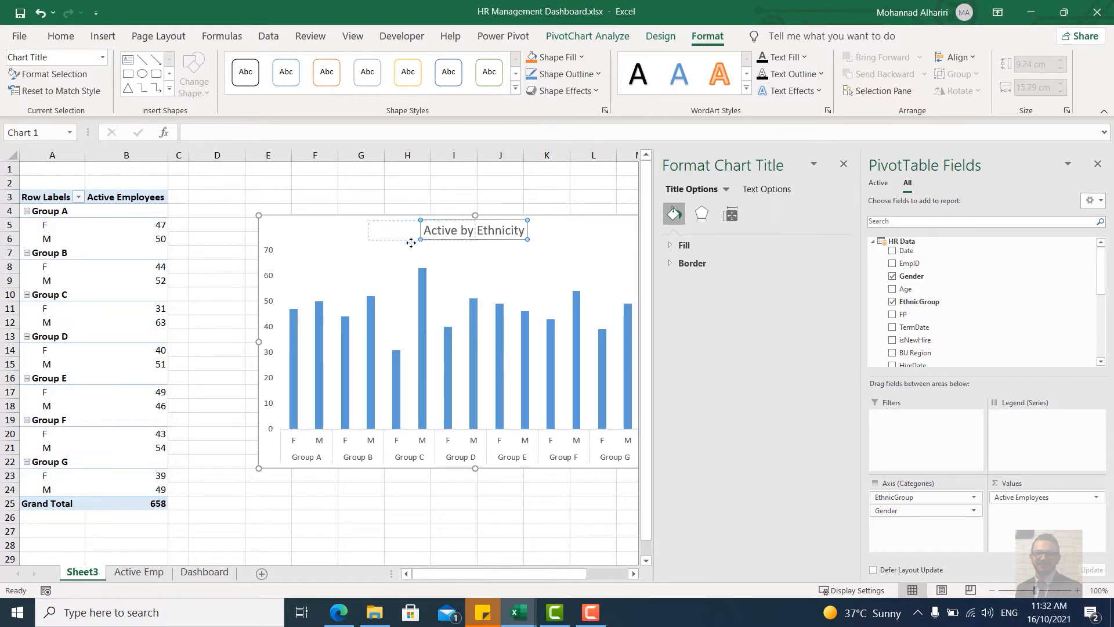
pyautogui.moveTo(411, 243); pyautogui.dragTo(332, 247)
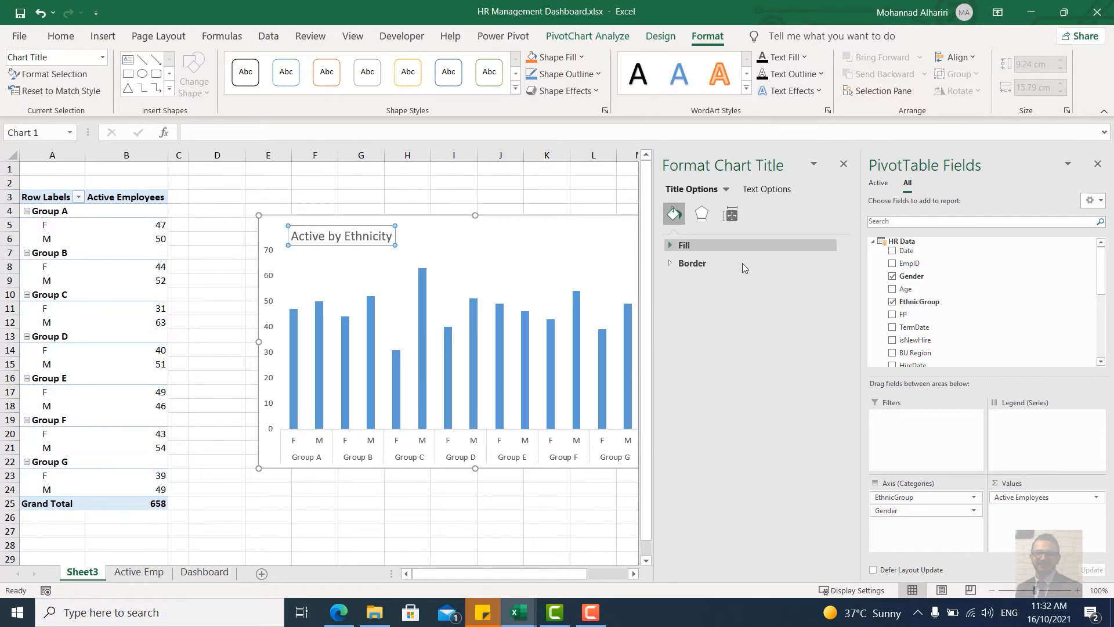
# Step: Set the gap width of the chart's column series to 50%
pyautogui.click(525, 323)
pyautogui.click(730, 213)
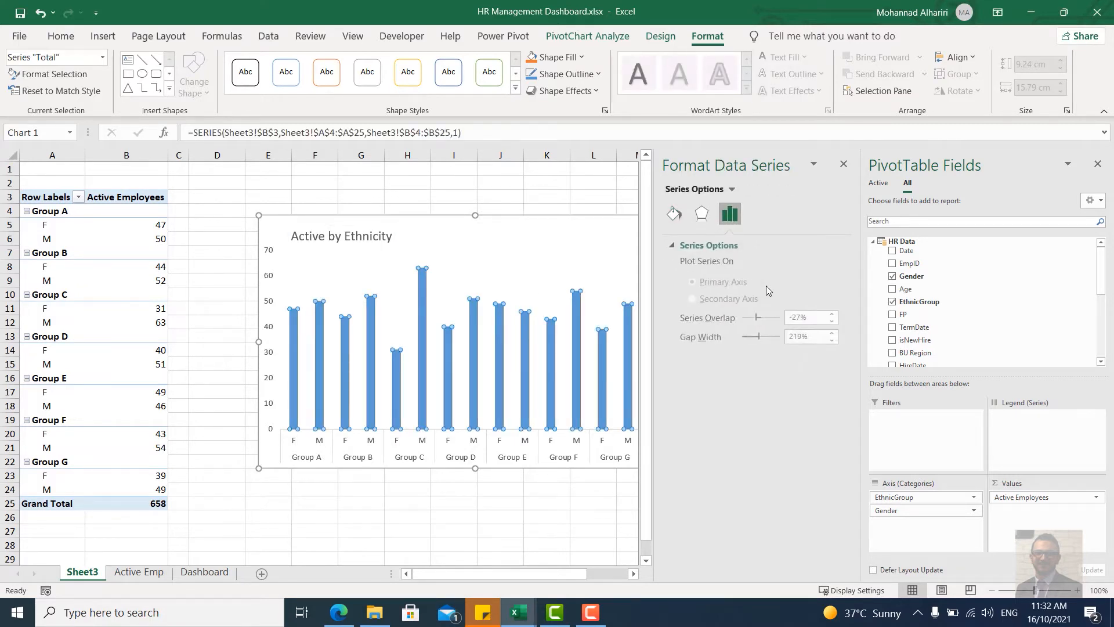
pyautogui.doubleClick(809, 336)
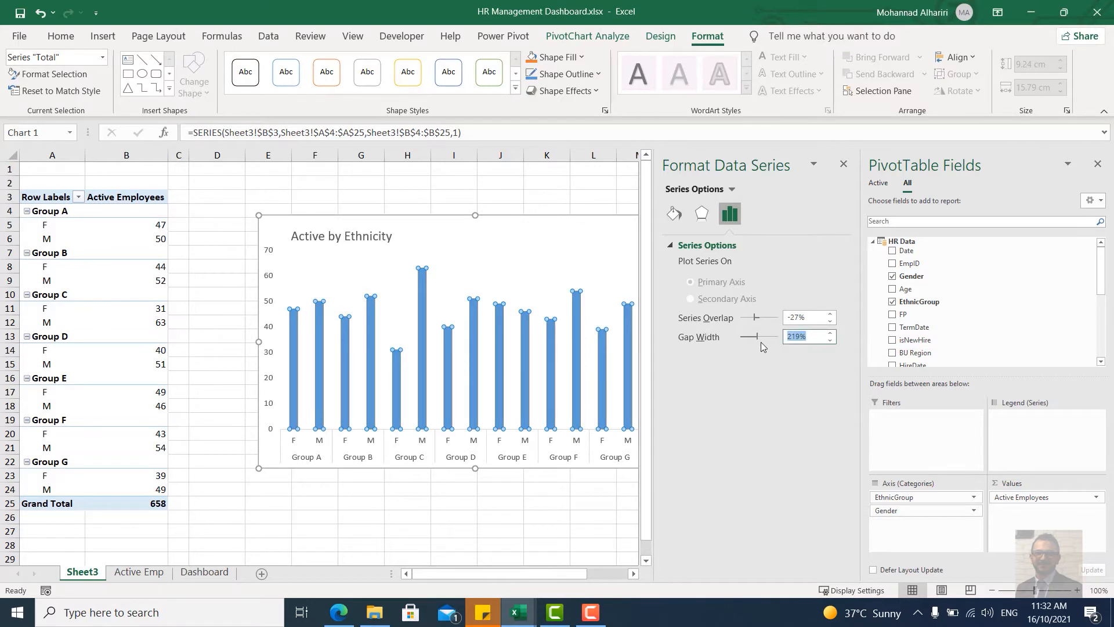
pyautogui.write('50')
pyautogui.press('Return')
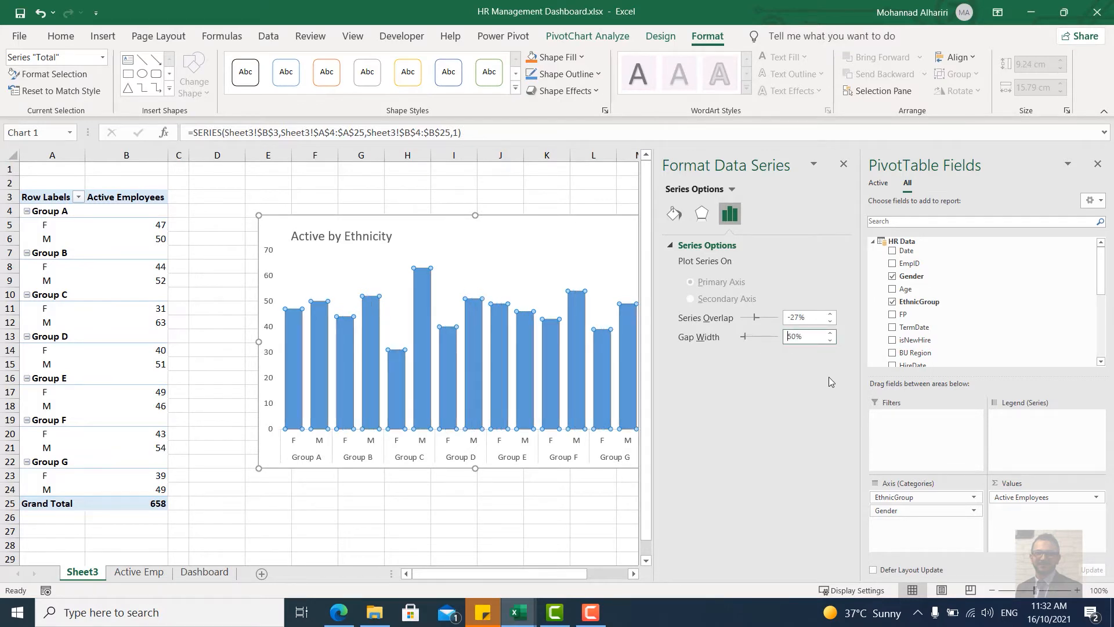
pyautogui.click(802, 316)
pyautogui.moveTo(801, 317); pyautogui.dragTo(759, 321)
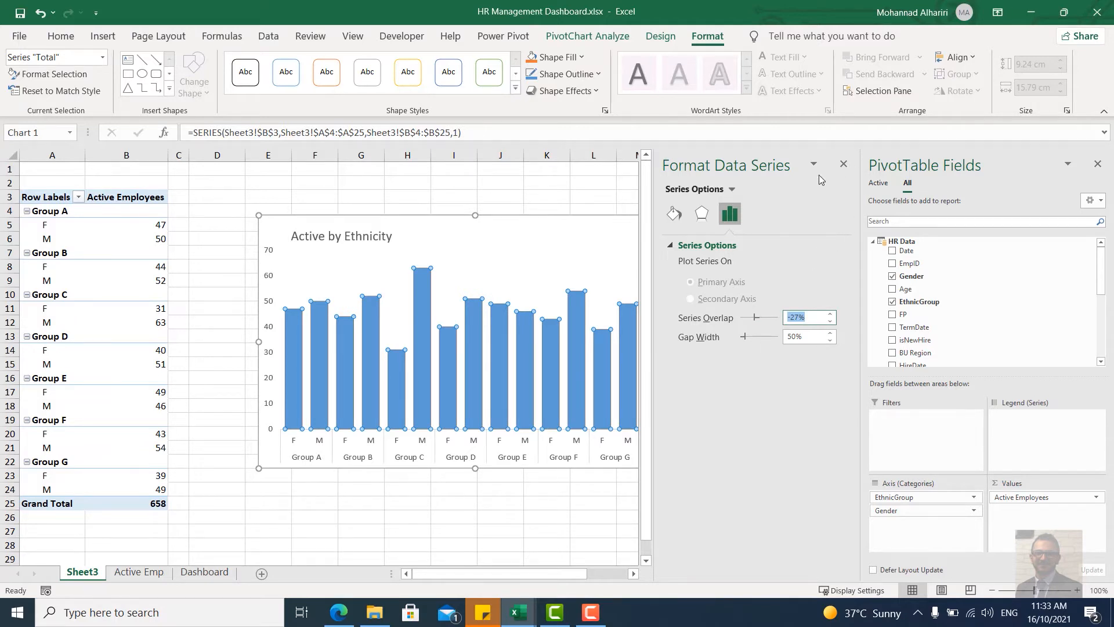
pyautogui.click(844, 164)
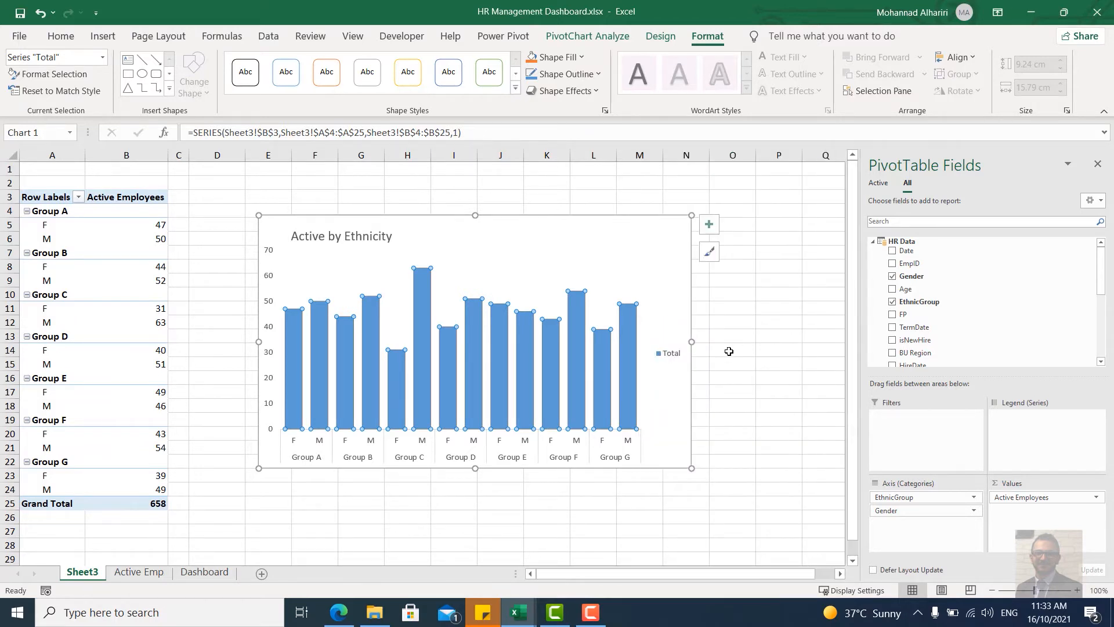
# Step: Add data labels to the chart's columns at the Inside End position
pyautogui.click(709, 224)
pyautogui.click(817, 285)
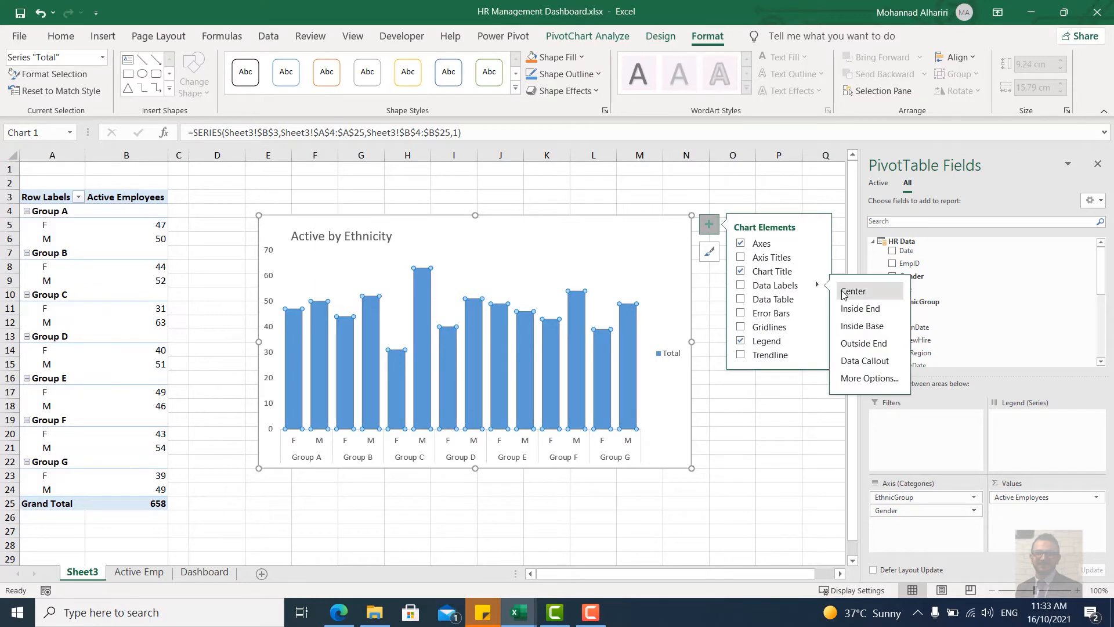
pyautogui.click(859, 309)
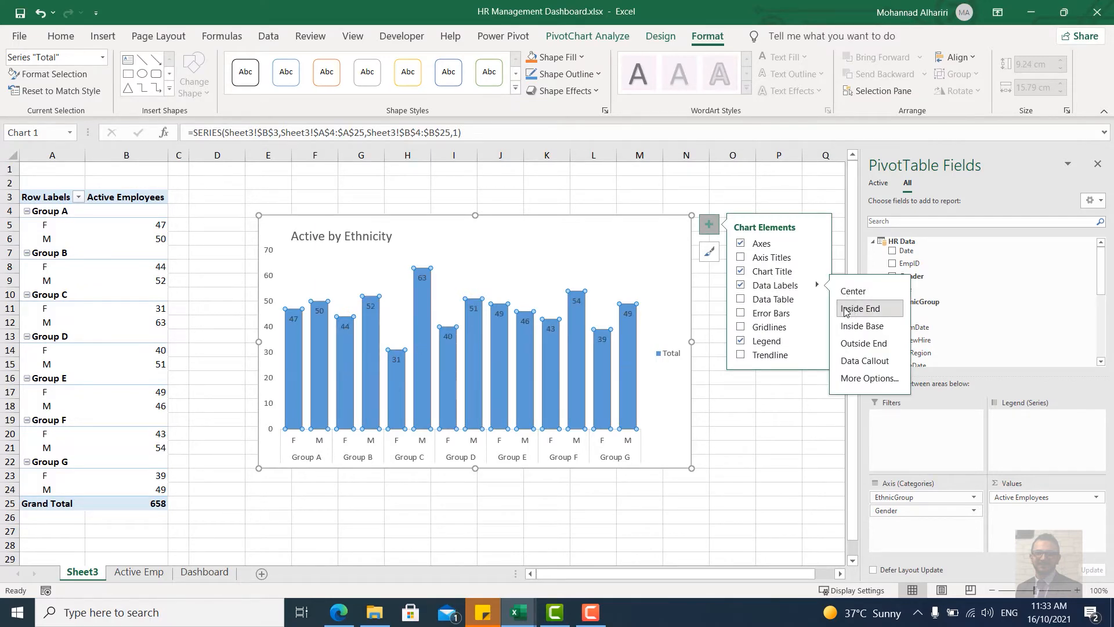
# Step: Set the font colour of the Active by Ethnicity chart's data labels to white and delete its legend
pyautogui.click(93, 38)
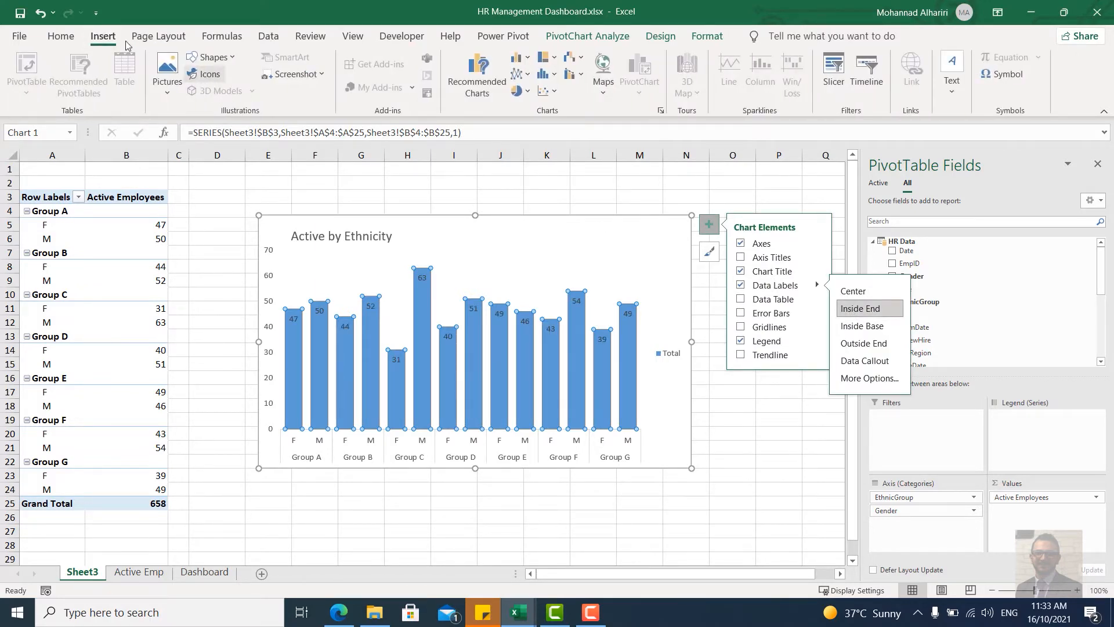
pyautogui.click(61, 36)
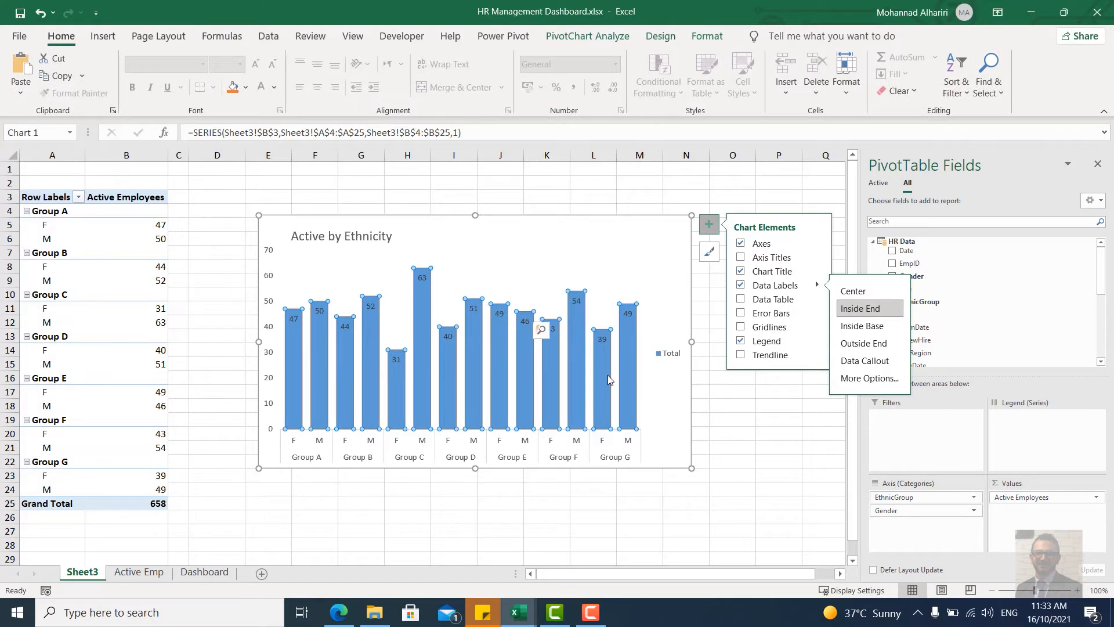
pyautogui.click(603, 337)
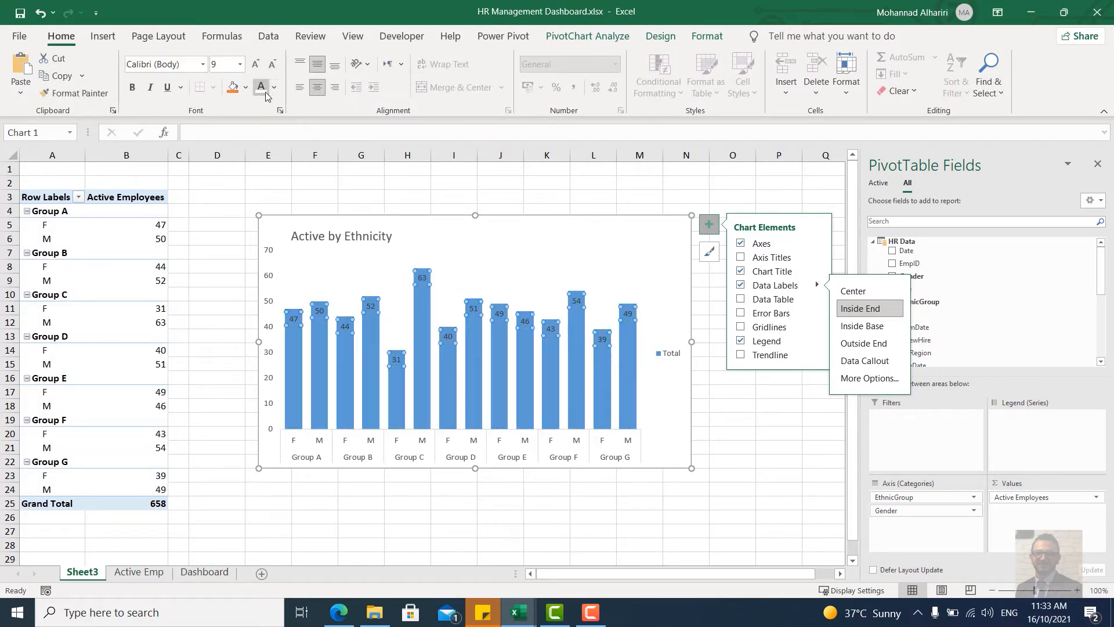
pyautogui.click(668, 355)
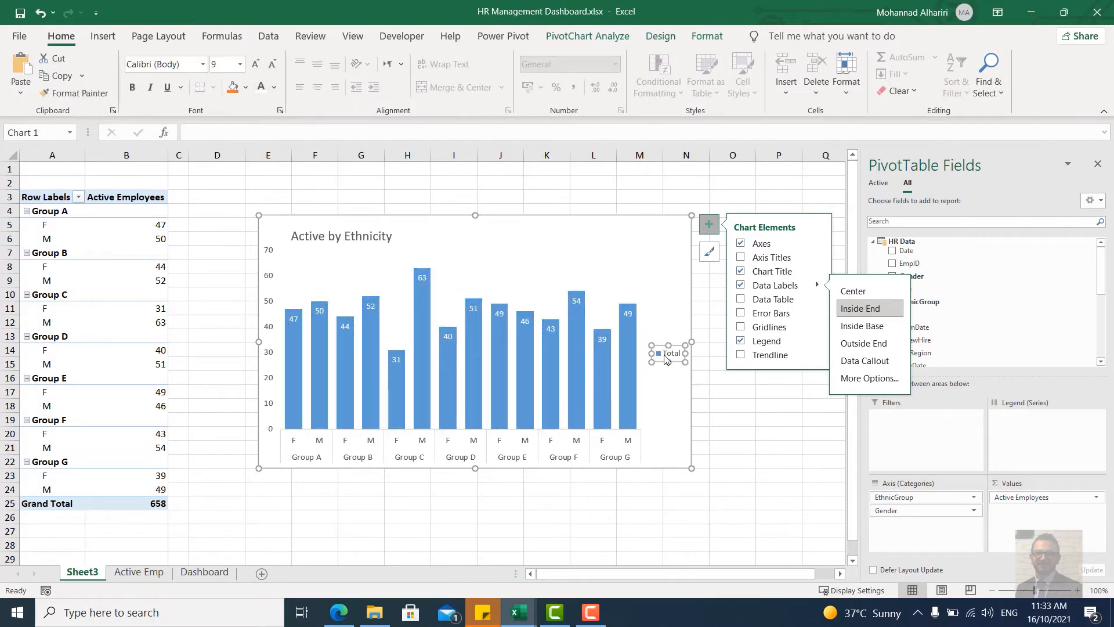
pyautogui.press('Delete')
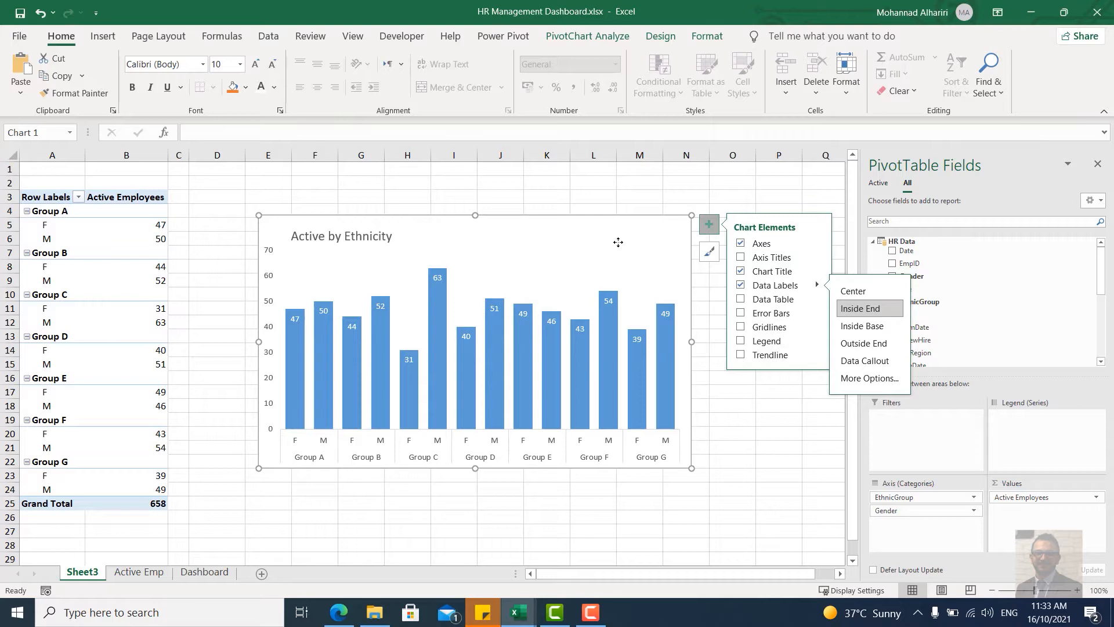
# Step: Move the Active by Ethnicity chart onto the Dashboard sheet beside the Active Employees & New Hires chart and match its height
pyautogui.press('Delete')
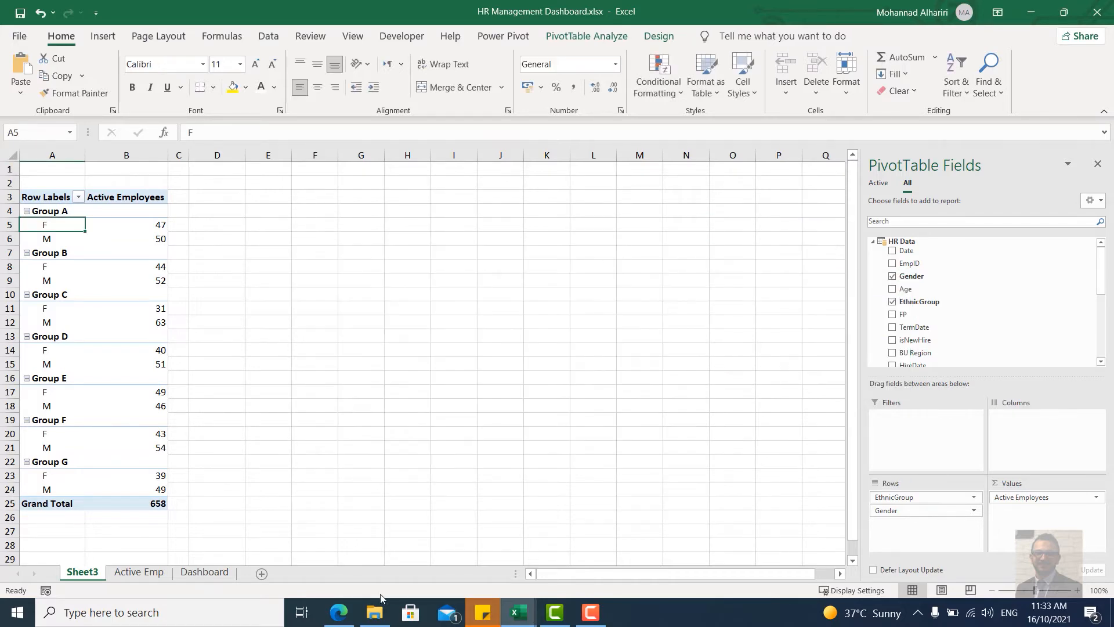
pyautogui.click(204, 571)
pyautogui.click(850, 308)
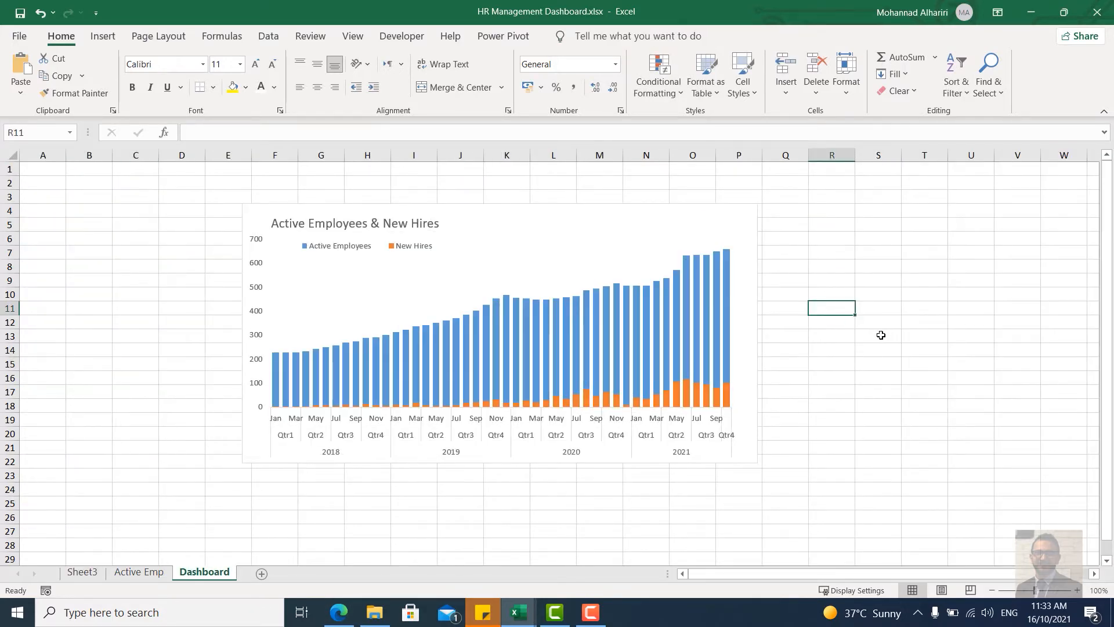
pyautogui.hotkey('ctrl', 'v')
pyautogui.moveTo(832, 317); pyautogui.dragTo(783, 217)
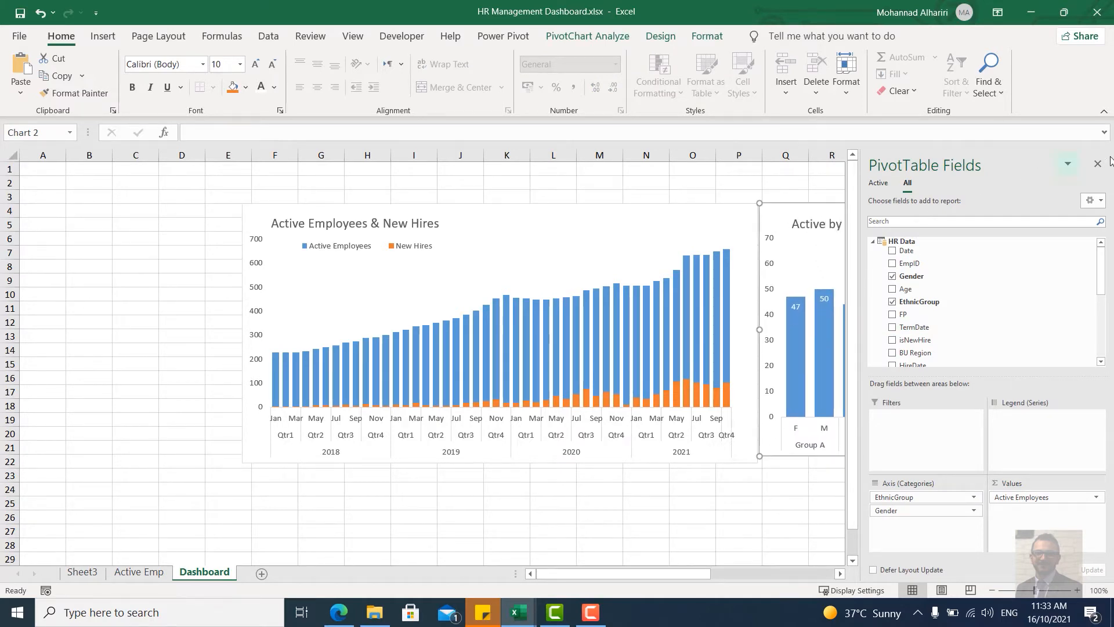
pyautogui.click(1099, 165)
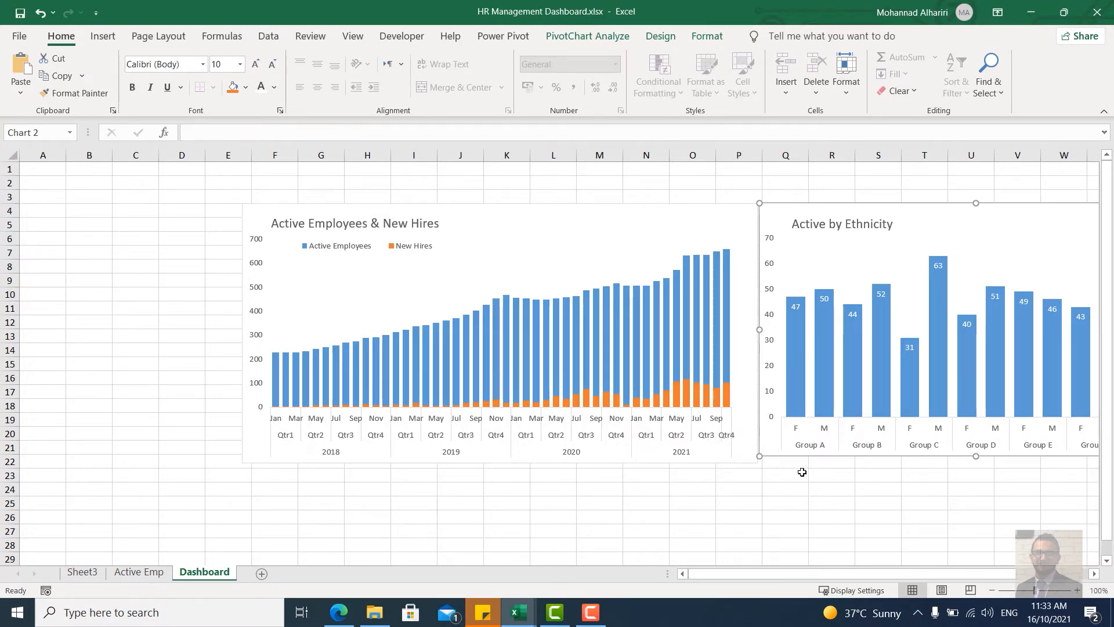
pyautogui.moveTo(976, 457); pyautogui.dragTo(976, 462)
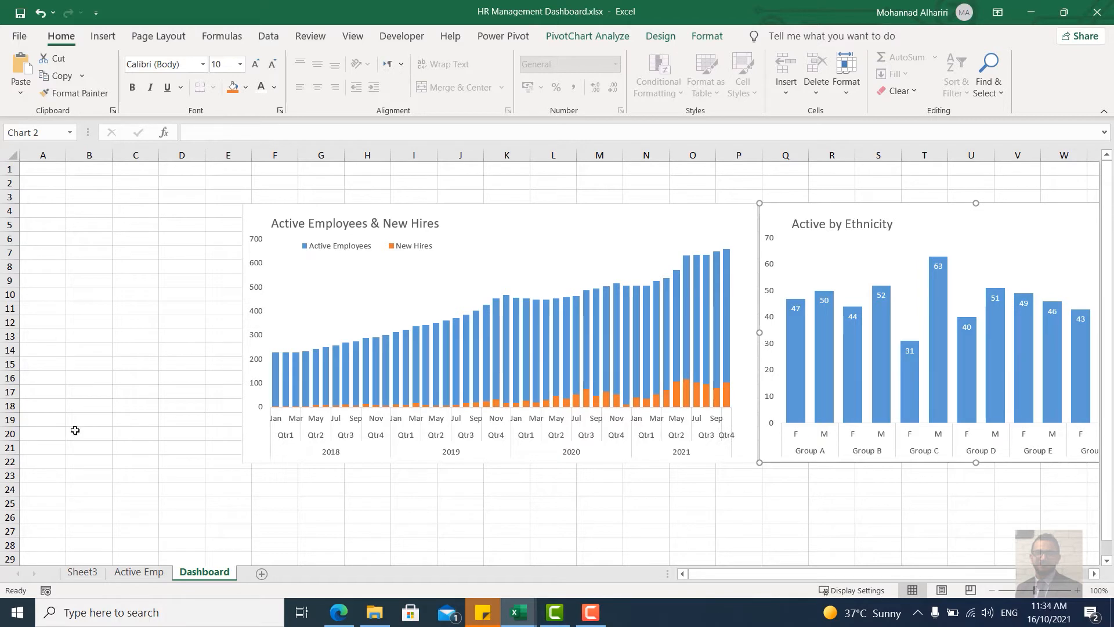
pyautogui.click(152, 381)
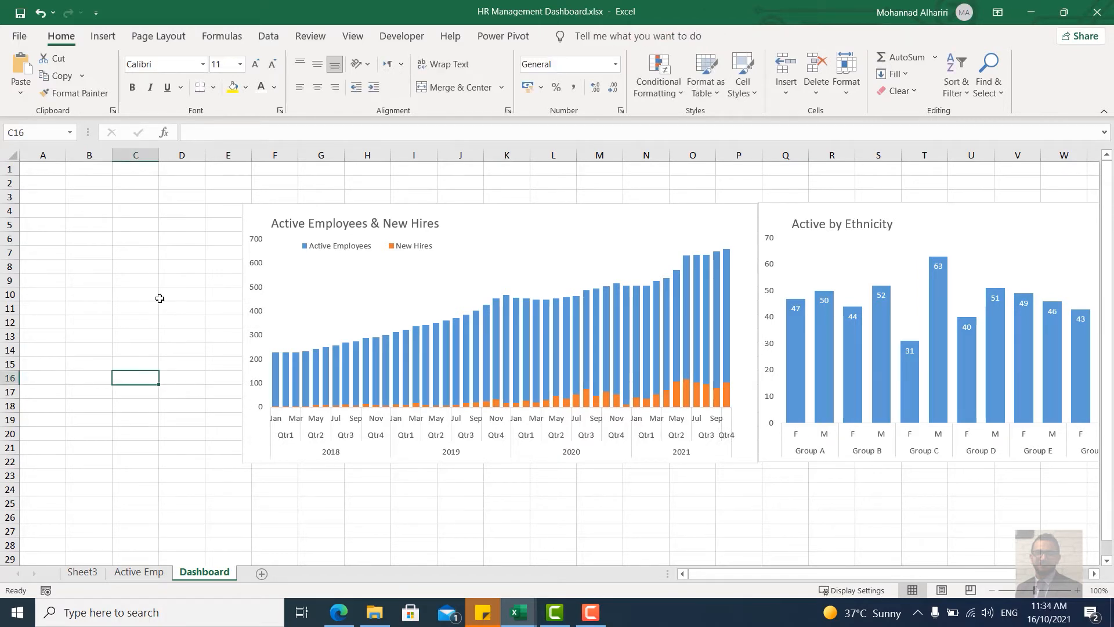
pyautogui.click(101, 42)
pyautogui.click(28, 91)
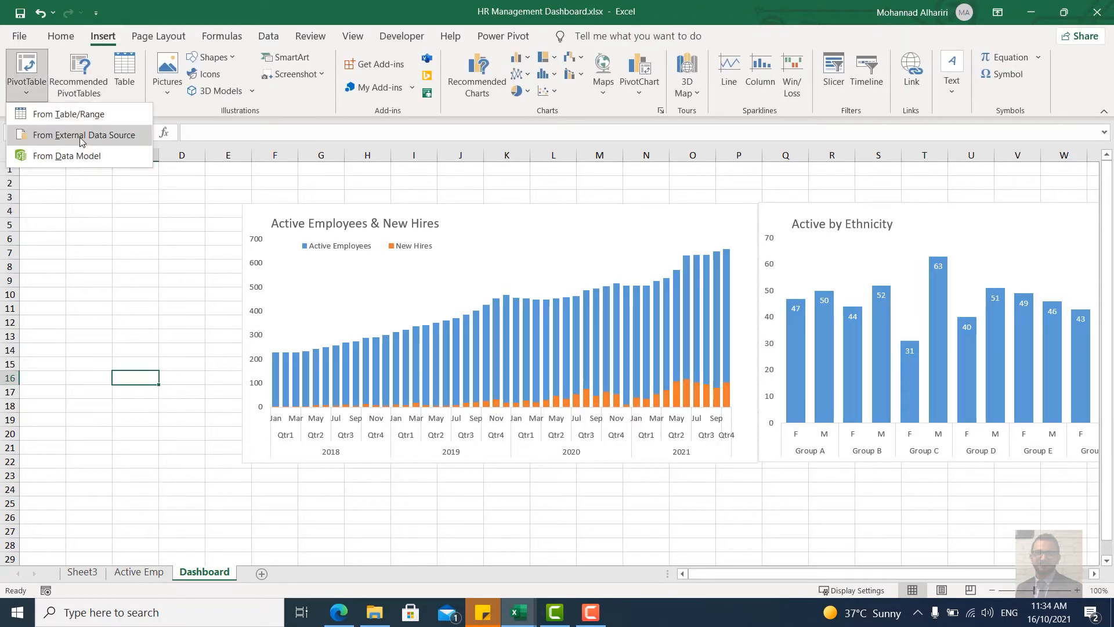
pyautogui.click(91, 157)
pyautogui.click(439, 252)
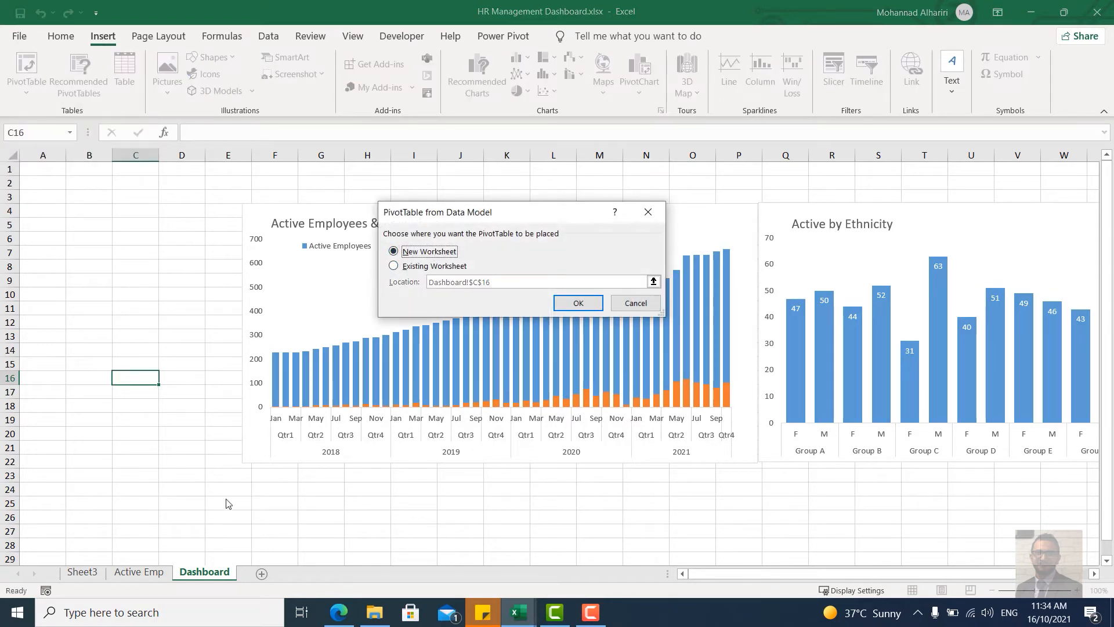
pyautogui.click(648, 212)
# Step: Name the Active by Ethnicity chart on the Dashboard sheet ActiveByEthn
pyautogui.click(878, 224)
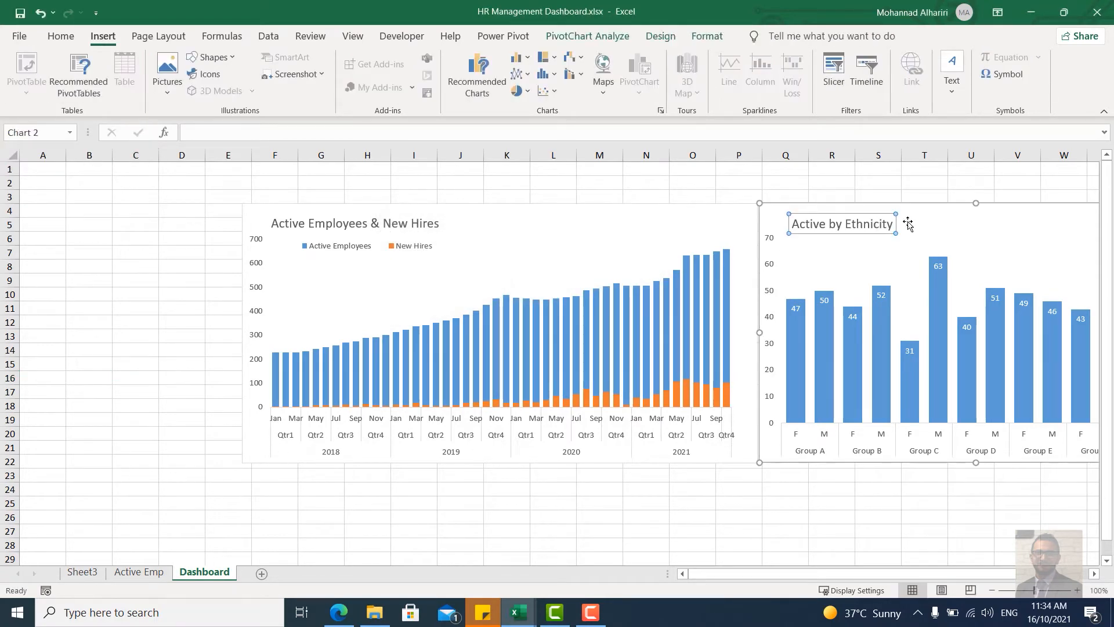
pyautogui.click(575, 37)
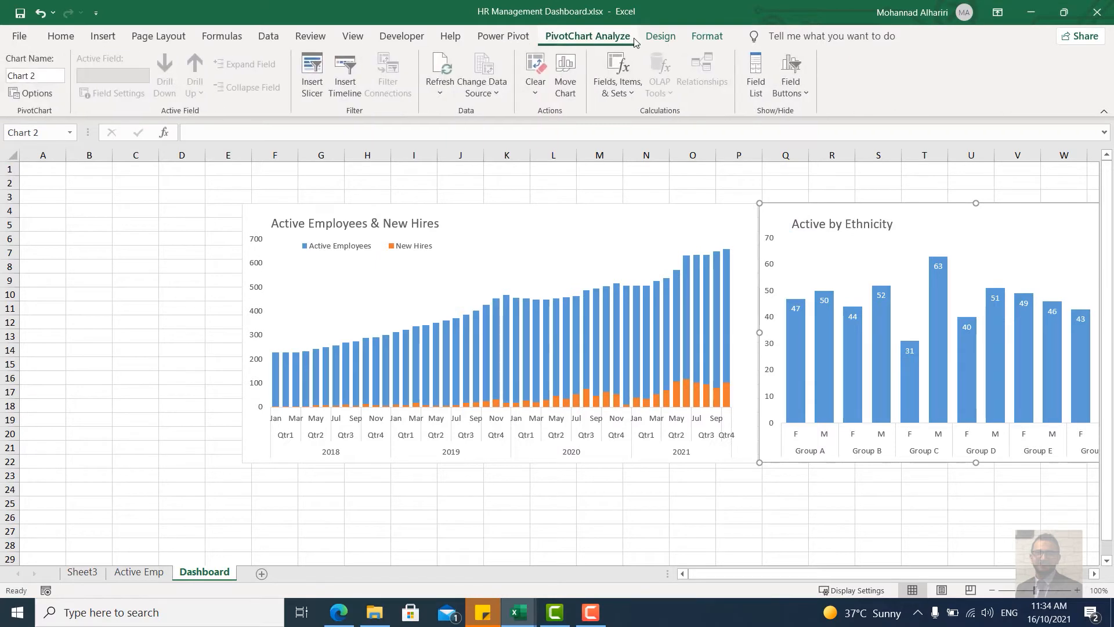
pyautogui.click(54, 78)
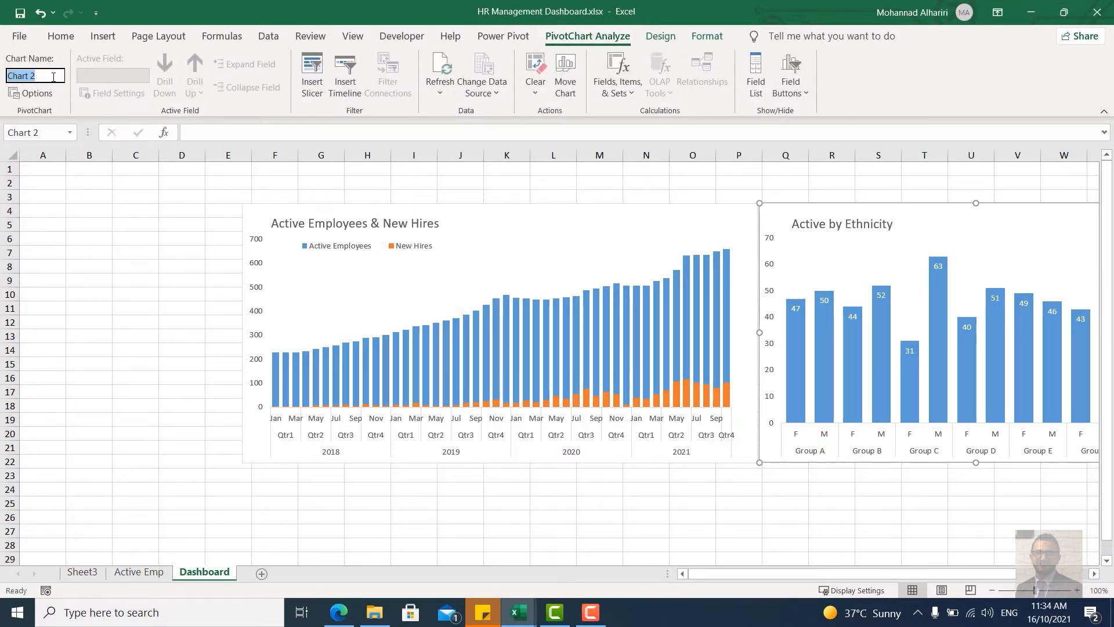
pyautogui.write('ActiveByEthn')
pyautogui.click(121, 197)
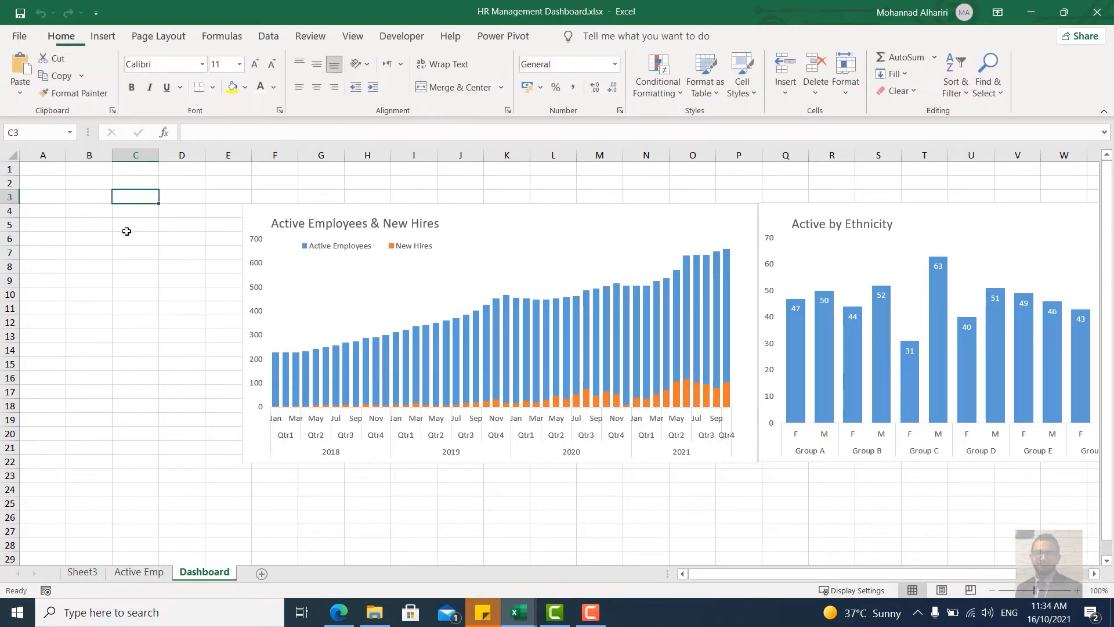
# Step: Insert a PivotTable from the data model on a new worksheet
pyautogui.click(103, 36)
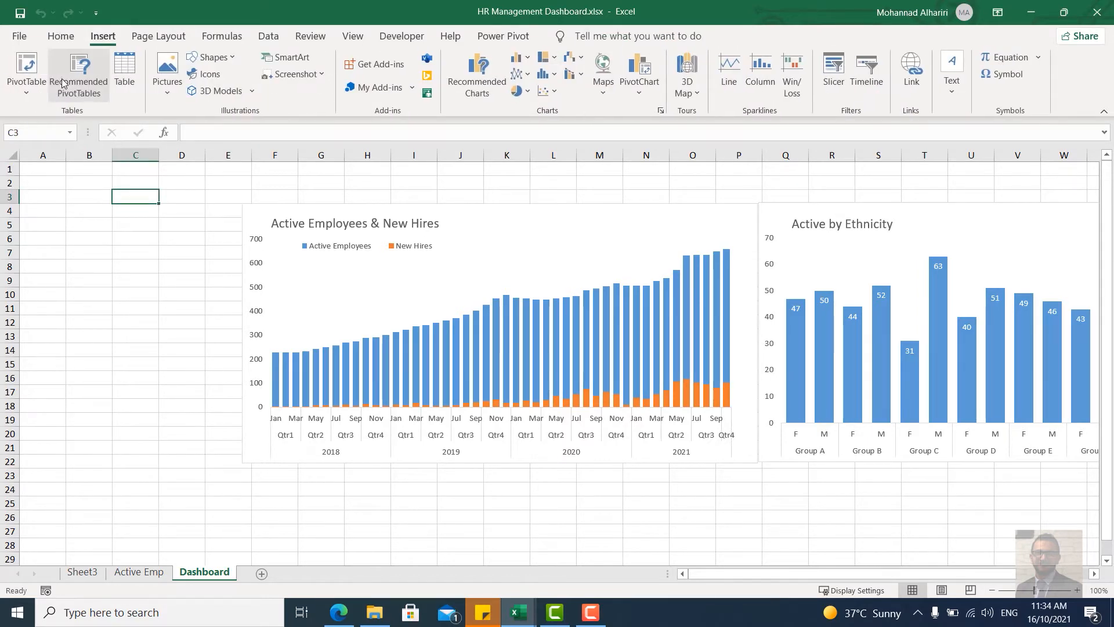
pyautogui.click(26, 93)
pyautogui.click(178, 174)
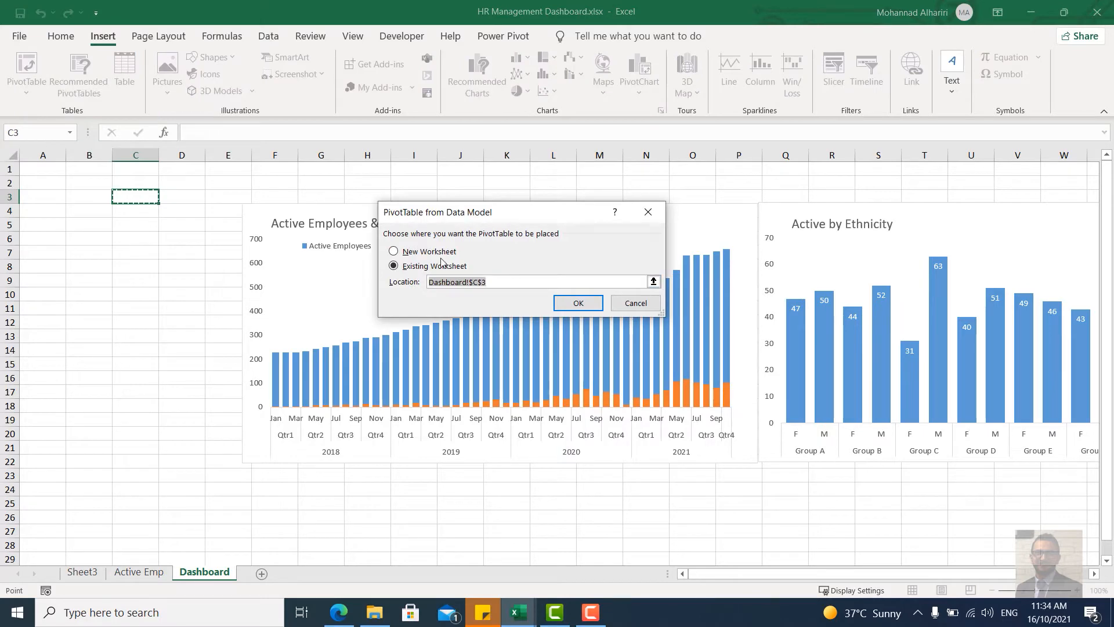
pyautogui.click(436, 251)
pyautogui.click(578, 304)
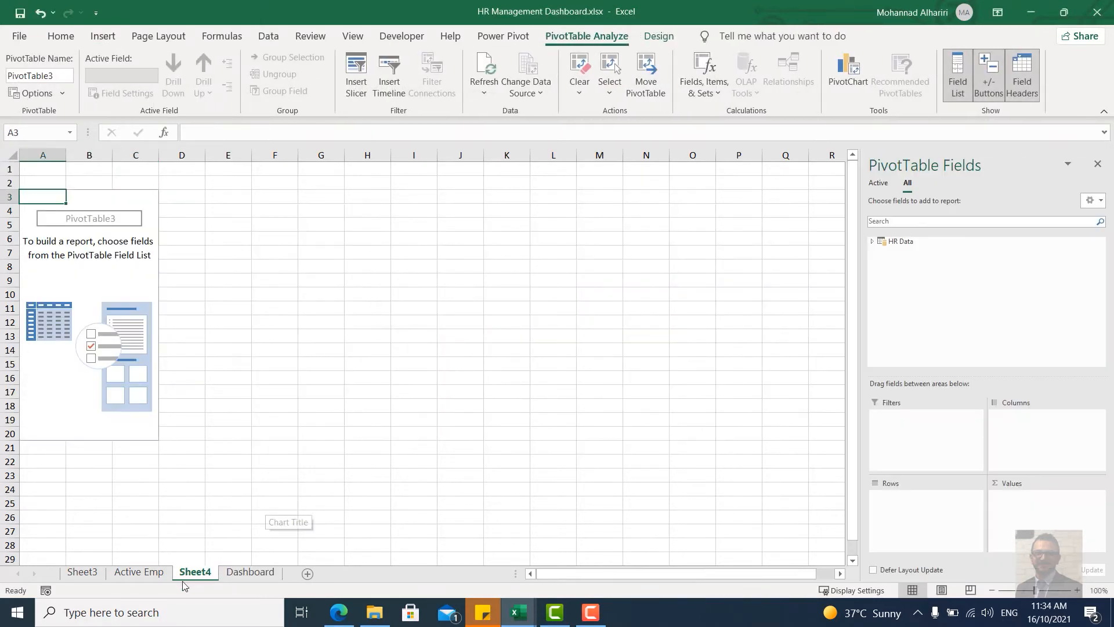
# Step: Rename the worksheet Sheet3, which holds the ethnic group PivotTable, as ActiveByEhn
pyautogui.click(75, 573)
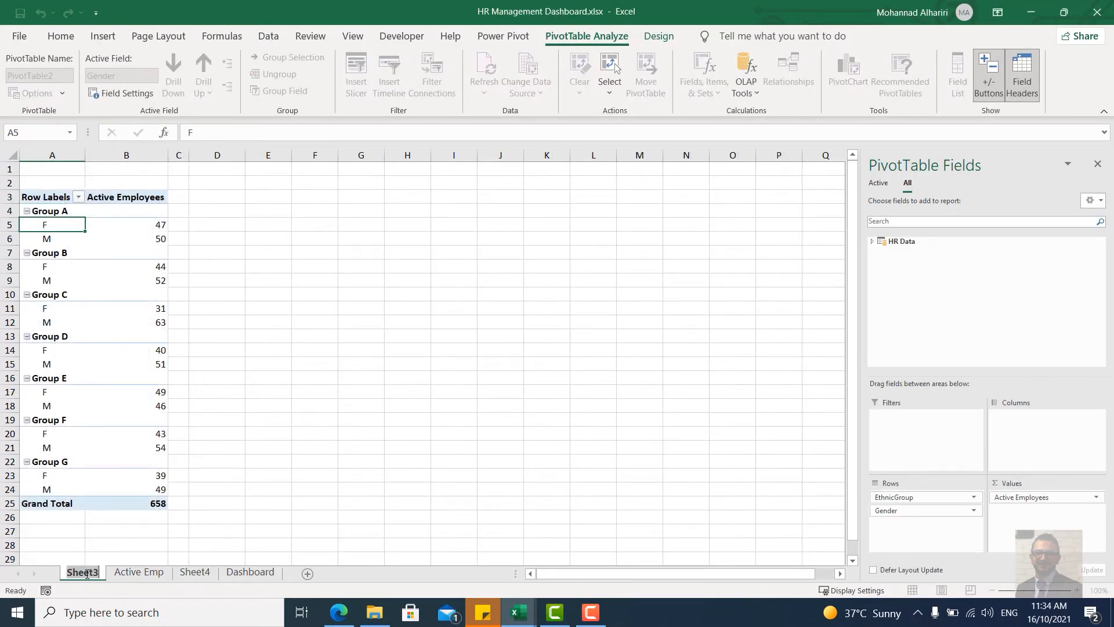
pyautogui.write('Active')
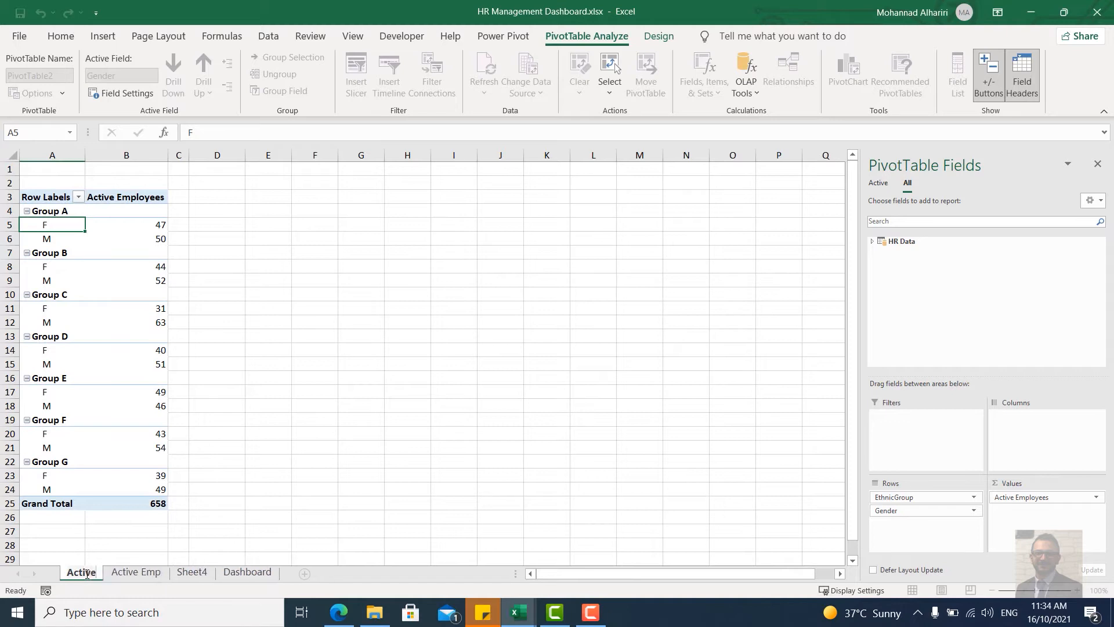
pyautogui.write('By')
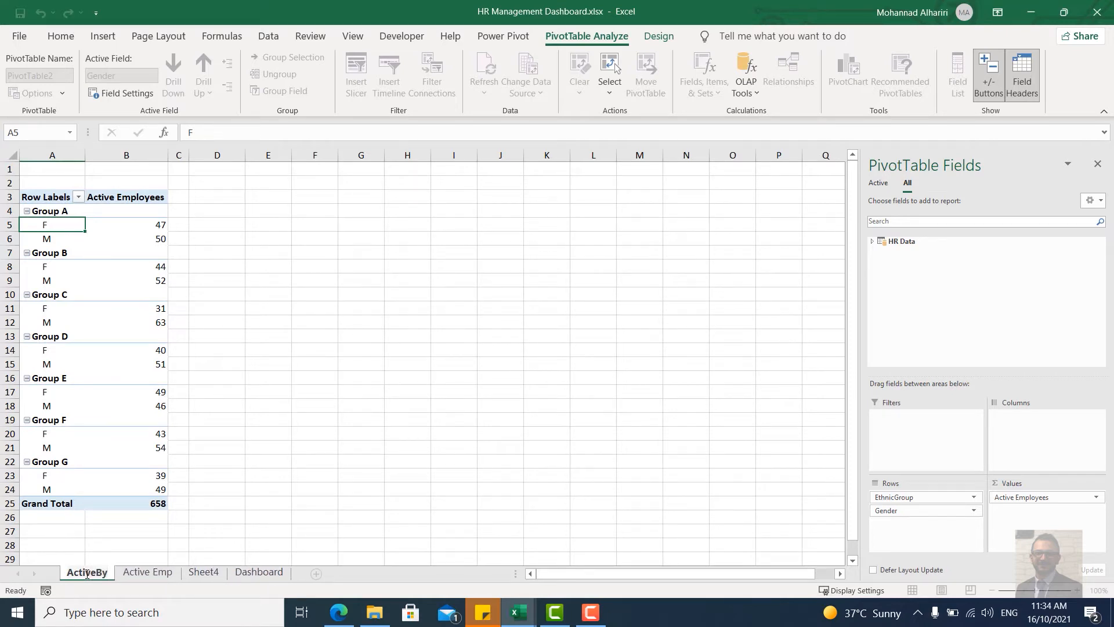
pyautogui.write('Ehn')
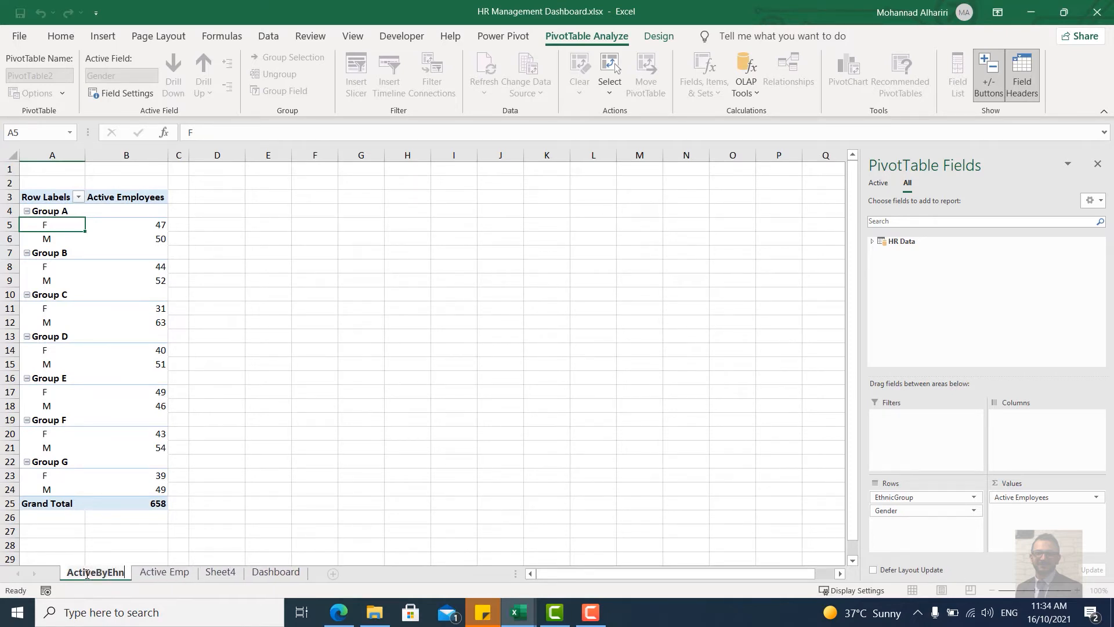
pyautogui.press('Return')
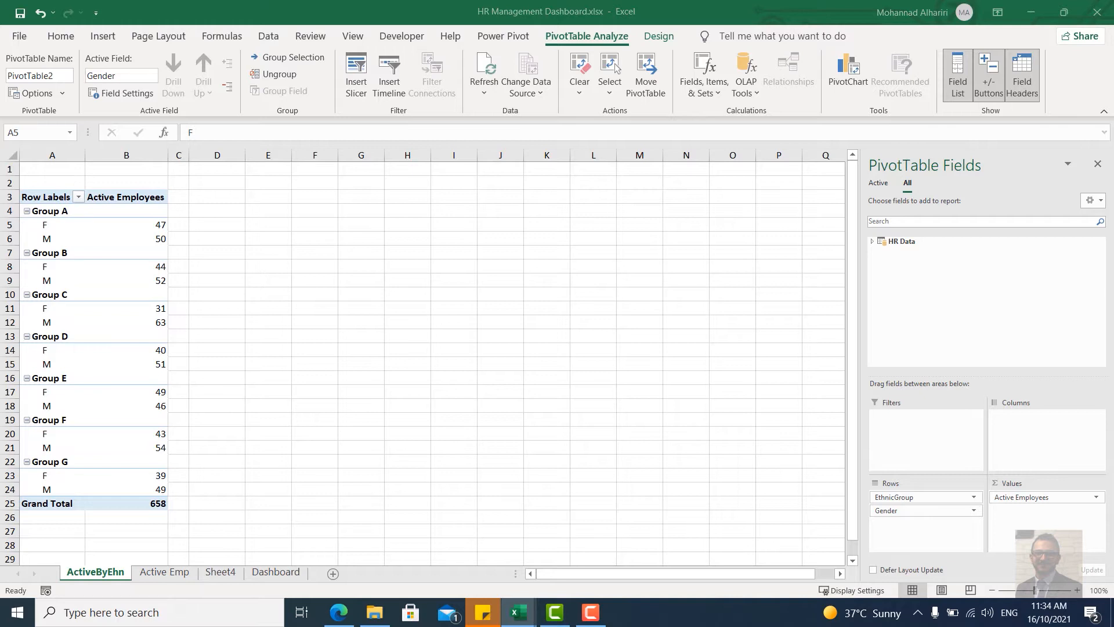
# Step: Build the PivotTable on Sheet4 with Active Employees as values, BU Region as rows and FP as columns
pyautogui.click(221, 572)
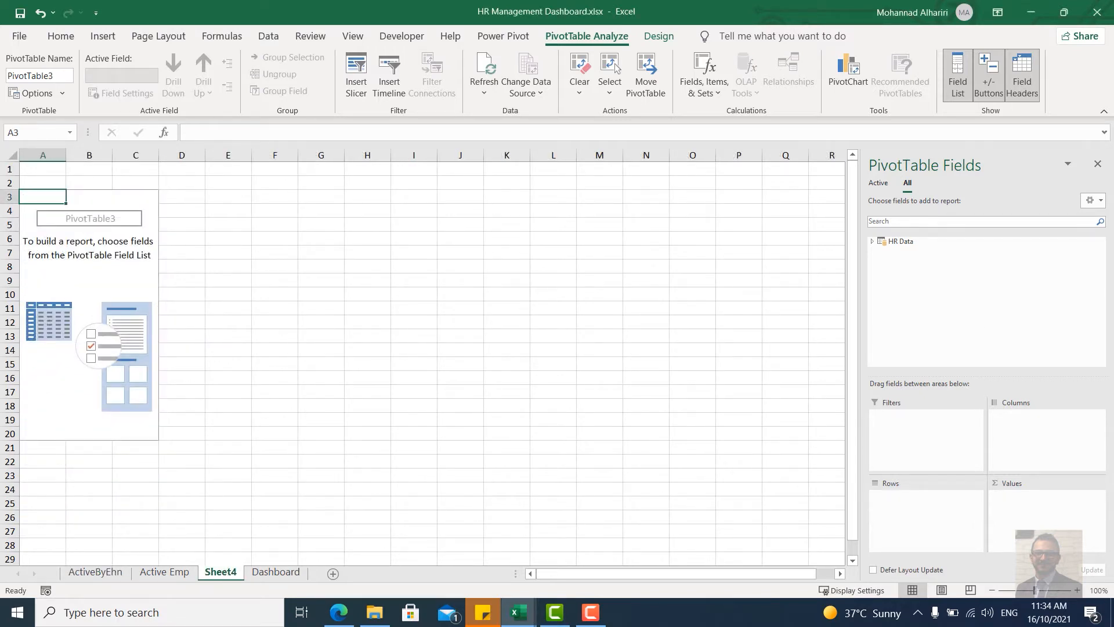
pyautogui.click(872, 241)
pyautogui.scroll(-5, 931, 313)
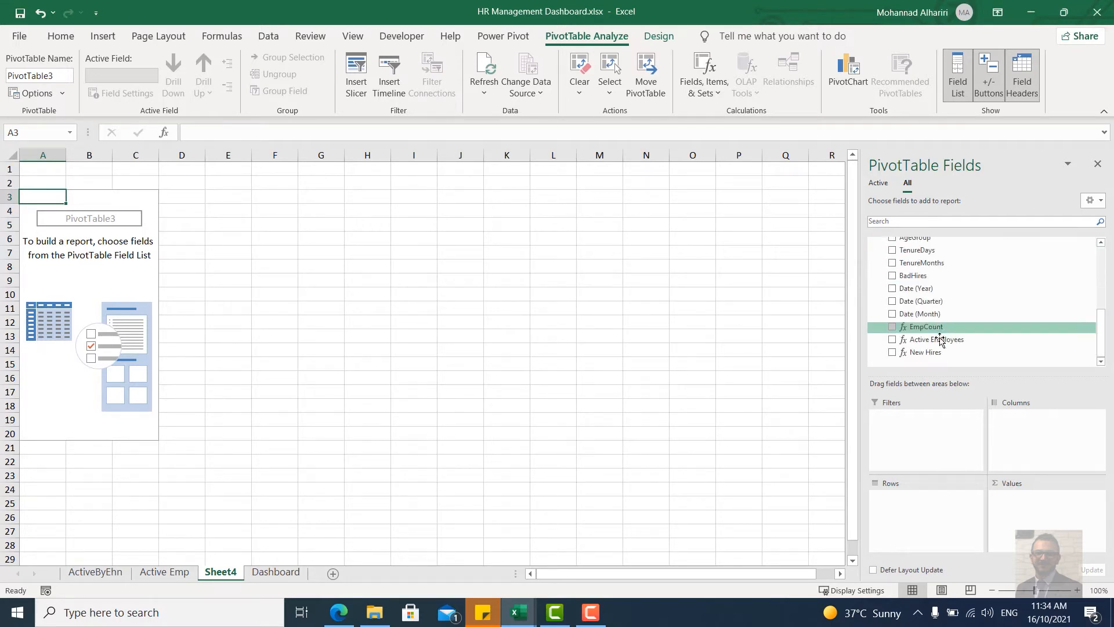
pyautogui.click(937, 340)
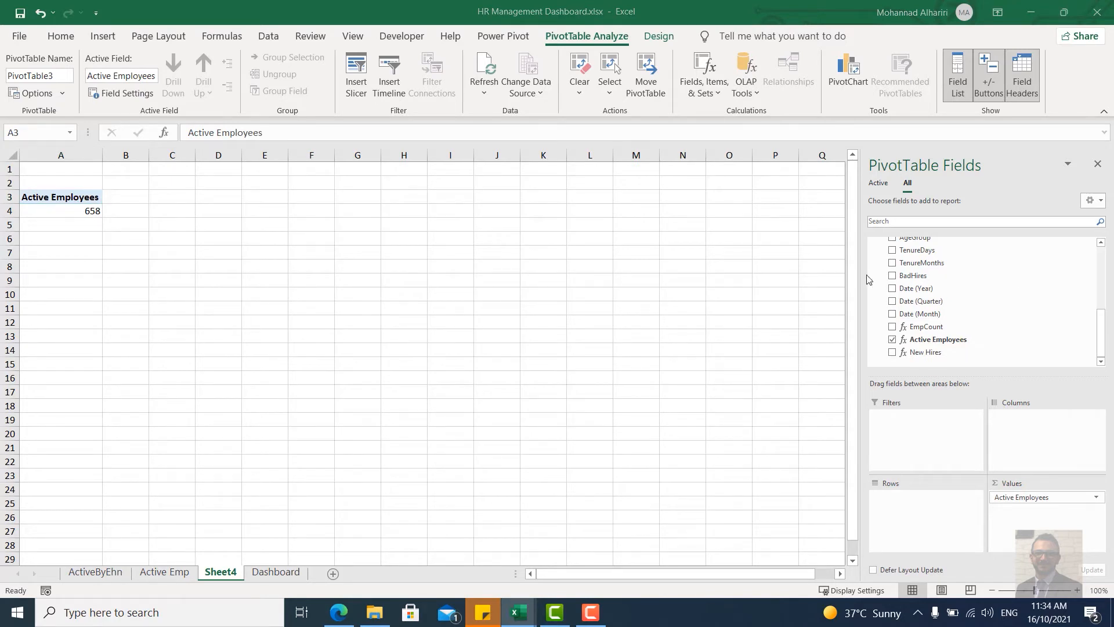
pyautogui.scroll(5, 929, 290)
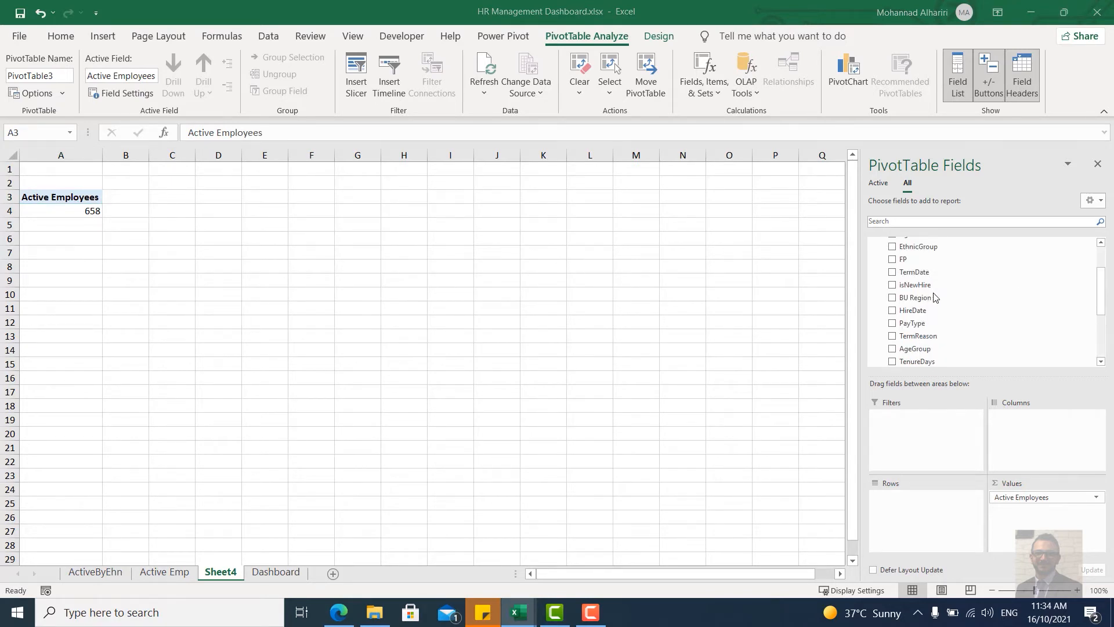
pyautogui.moveTo(917, 326); pyautogui.dragTo(936, 517)
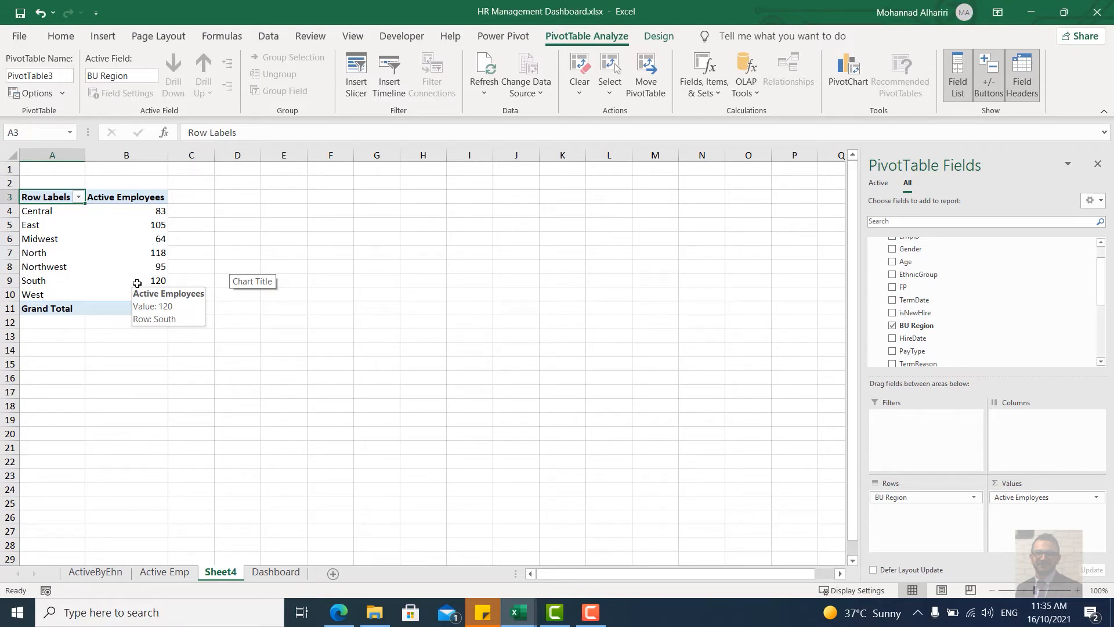
pyautogui.moveTo(903, 287); pyautogui.dragTo(1028, 458)
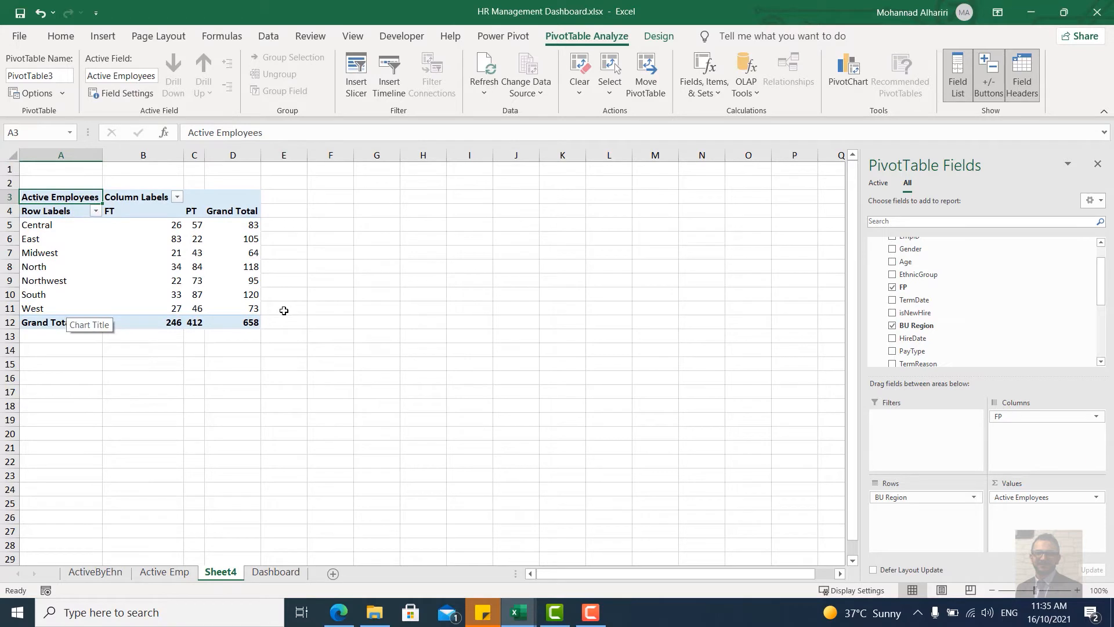
# Step: Insert a Clustered Bar PivotChart from the BU Region and FP PivotTable
pyautogui.click(105, 248)
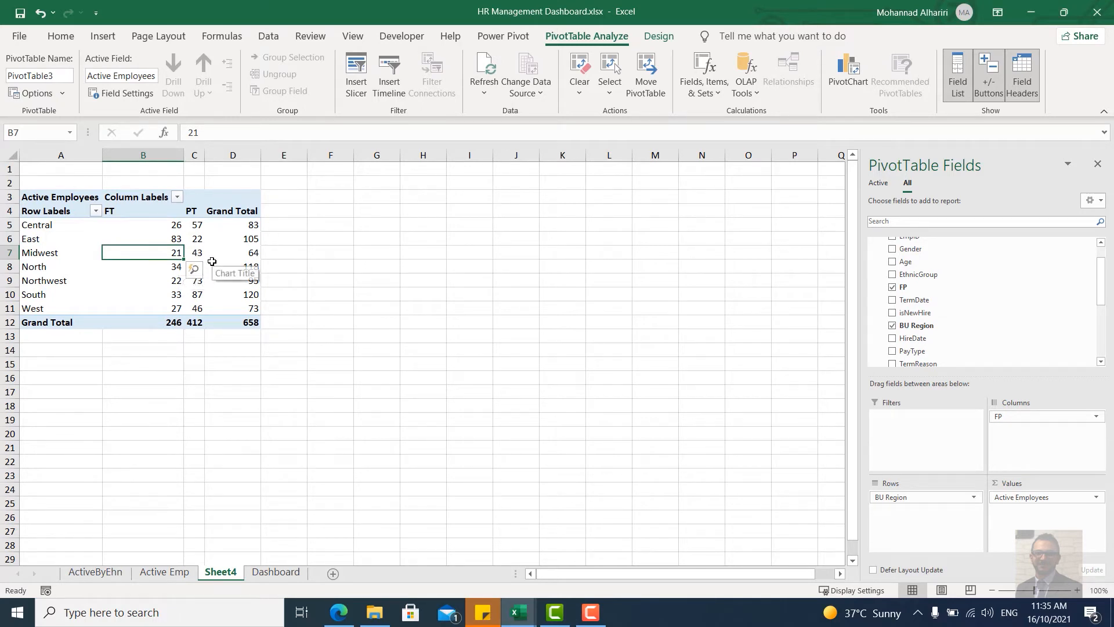
pyautogui.click(855, 90)
pyautogui.click(381, 184)
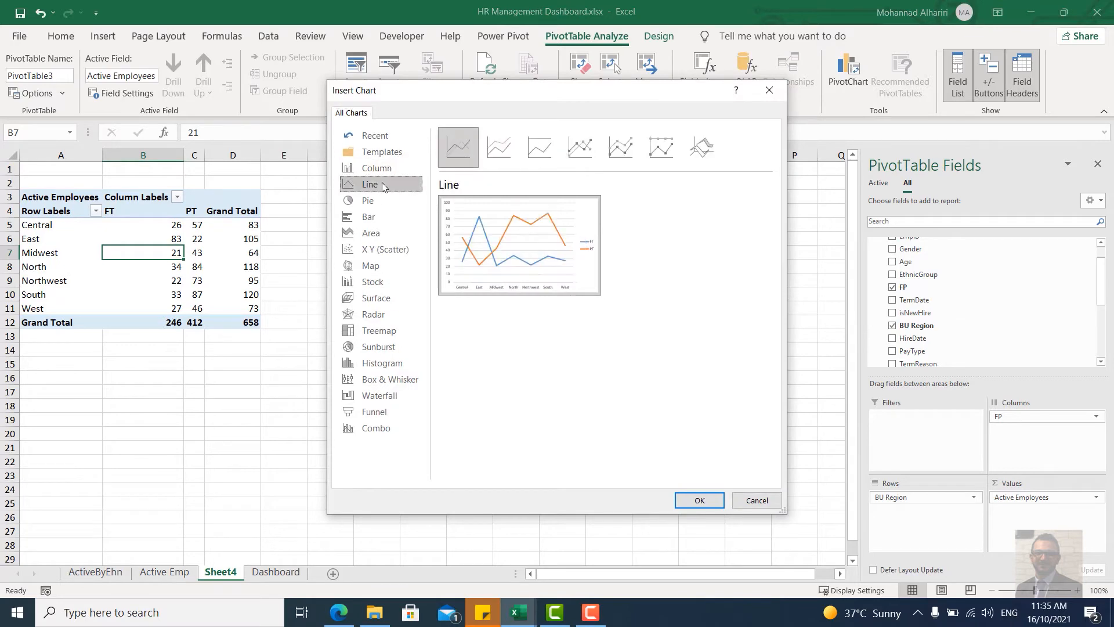
pyautogui.click(382, 220)
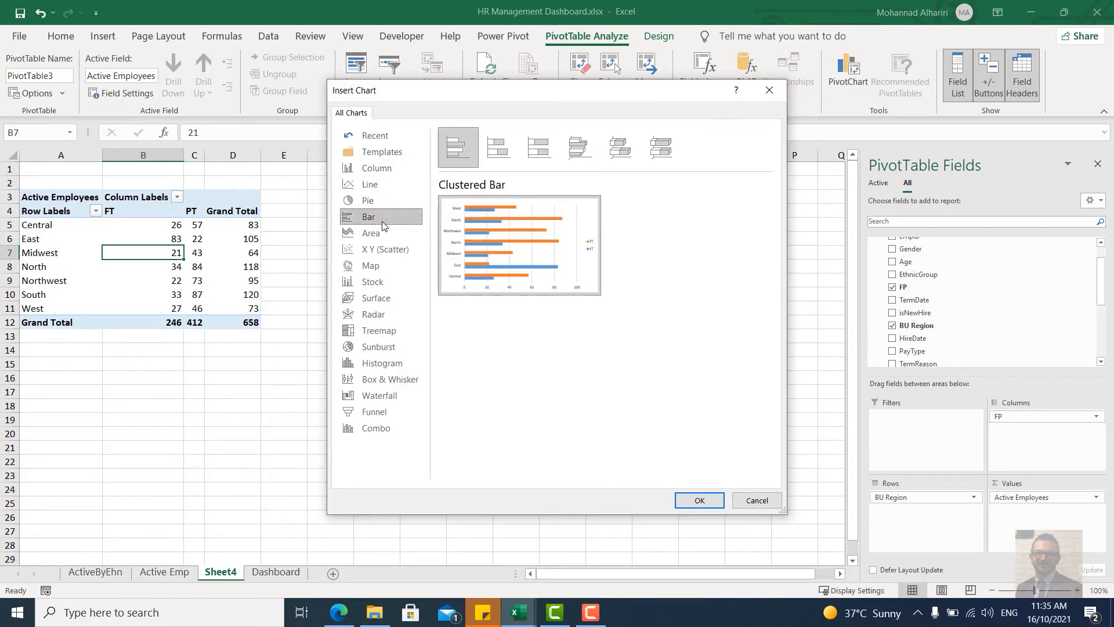
pyautogui.click(697, 503)
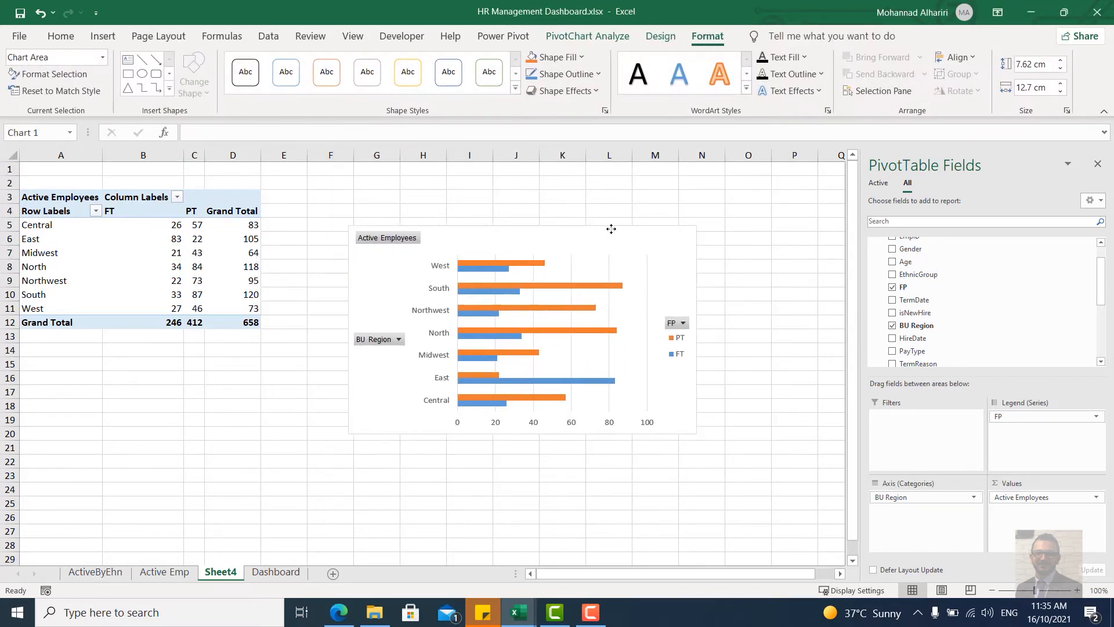
# Step: Shift the region bar chart slightly up and hide all its field buttons
pyautogui.moveTo(611, 229)
pyautogui.mouseDown()
pyautogui.moveTo(621, 221)
pyautogui.moveTo(598, 212)
pyautogui.mouseUp()
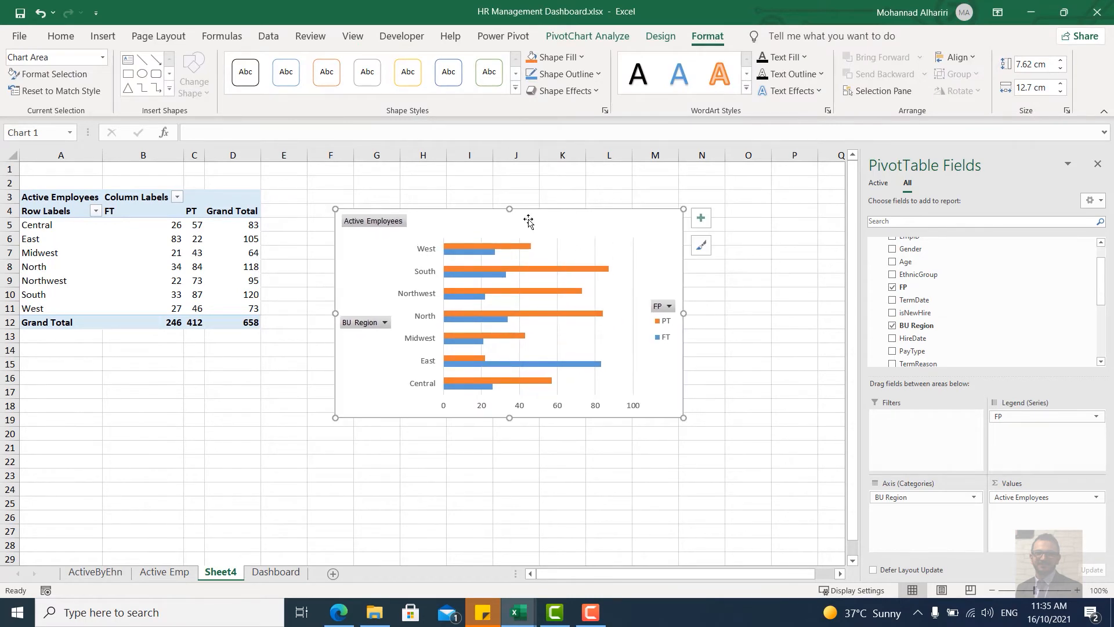
pyautogui.rightClick(379, 225)
pyautogui.click(447, 383)
# Step: Remove the gridlines from the region bar chart and add data labels at Inside End
pyautogui.click(701, 219)
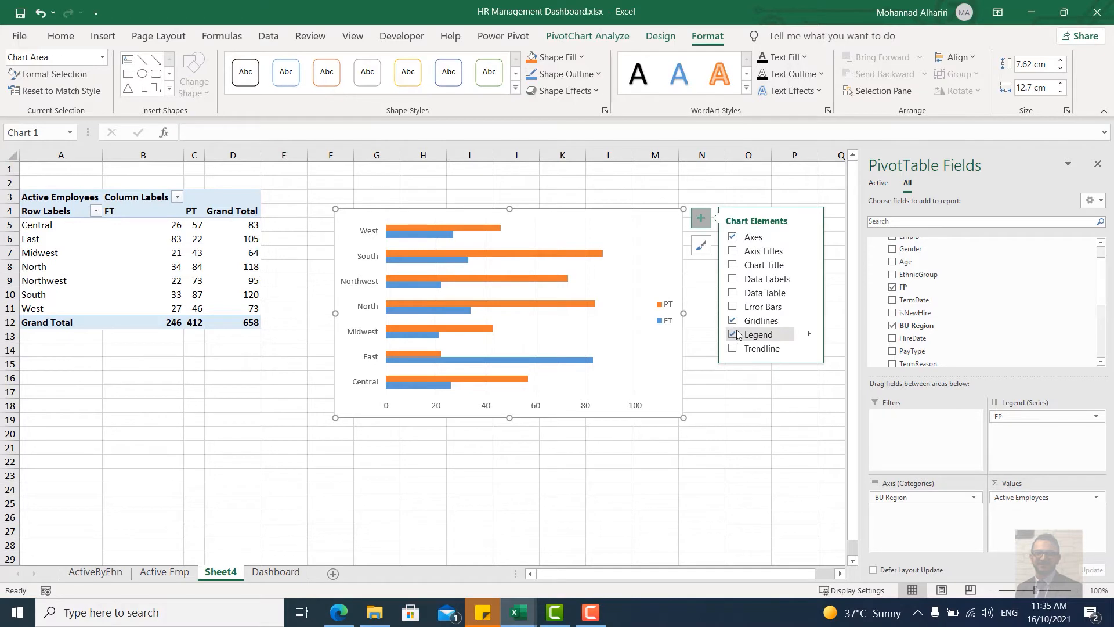
pyautogui.click(733, 321)
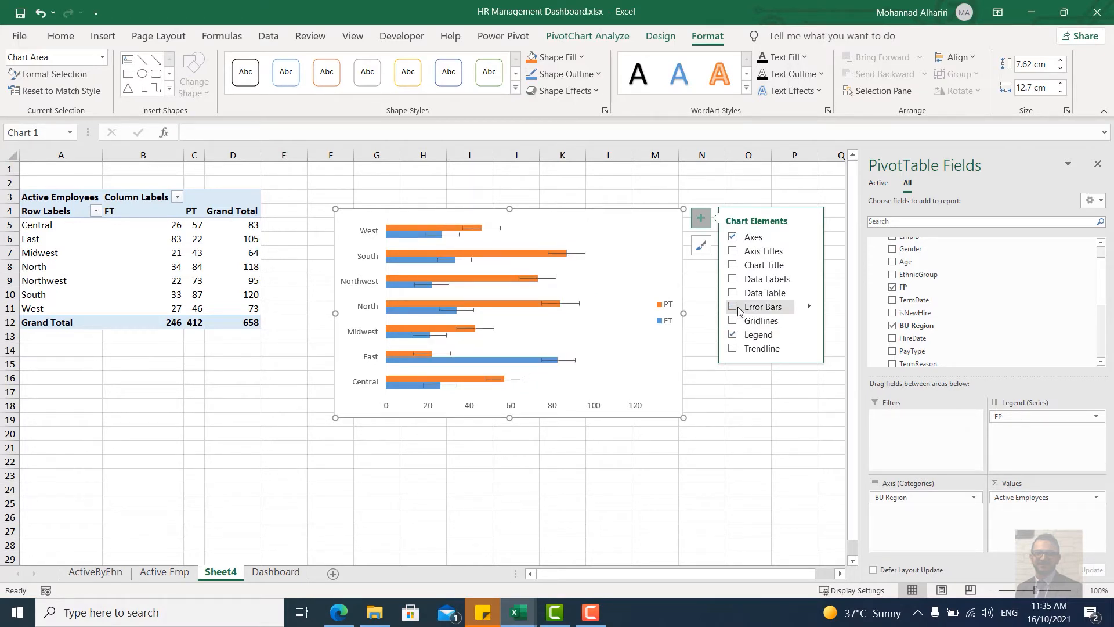
pyautogui.click(808, 281)
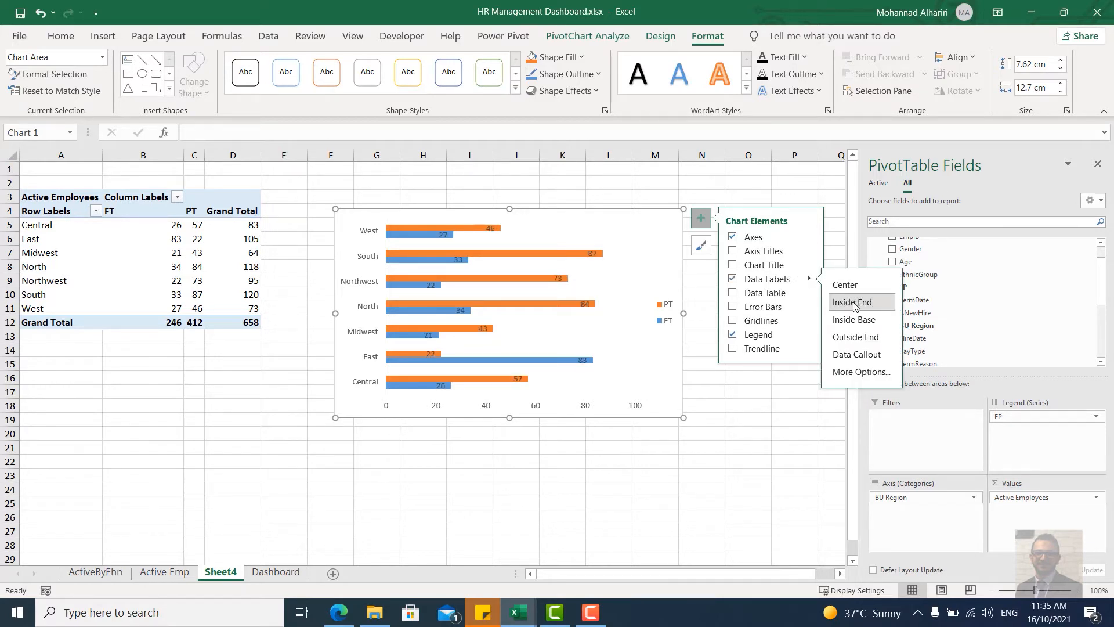
# Step: Set the gap width of the chart's bar series to 50%
pyautogui.click(557, 256)
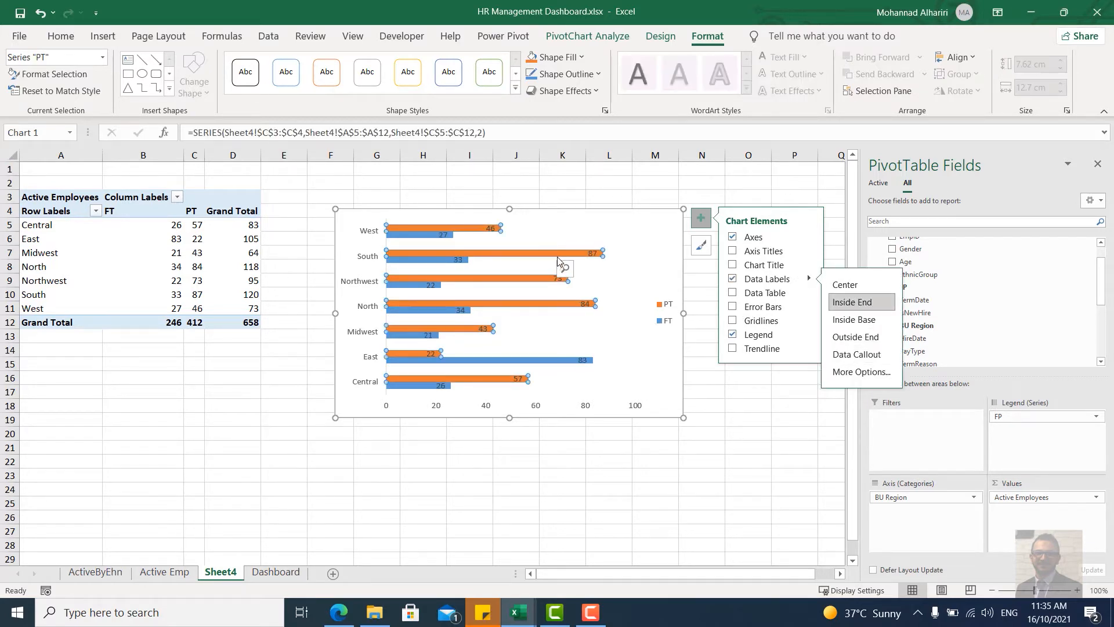
pyautogui.doubleClick(557, 256)
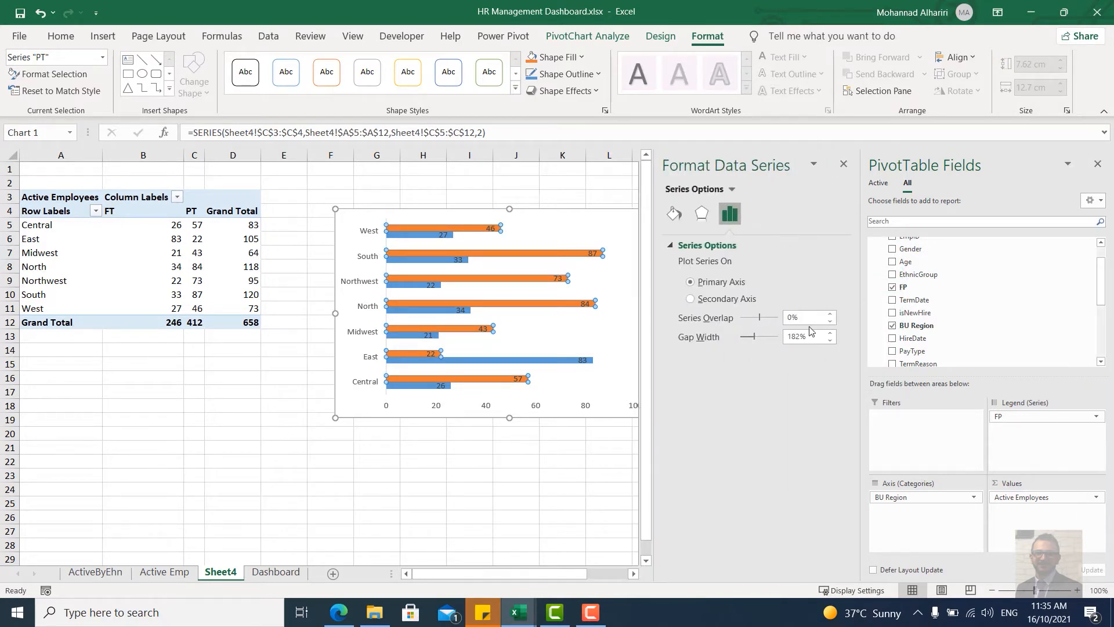
pyautogui.click(807, 318)
pyautogui.click(813, 339)
pyautogui.write('50')
pyautogui.press('Return')
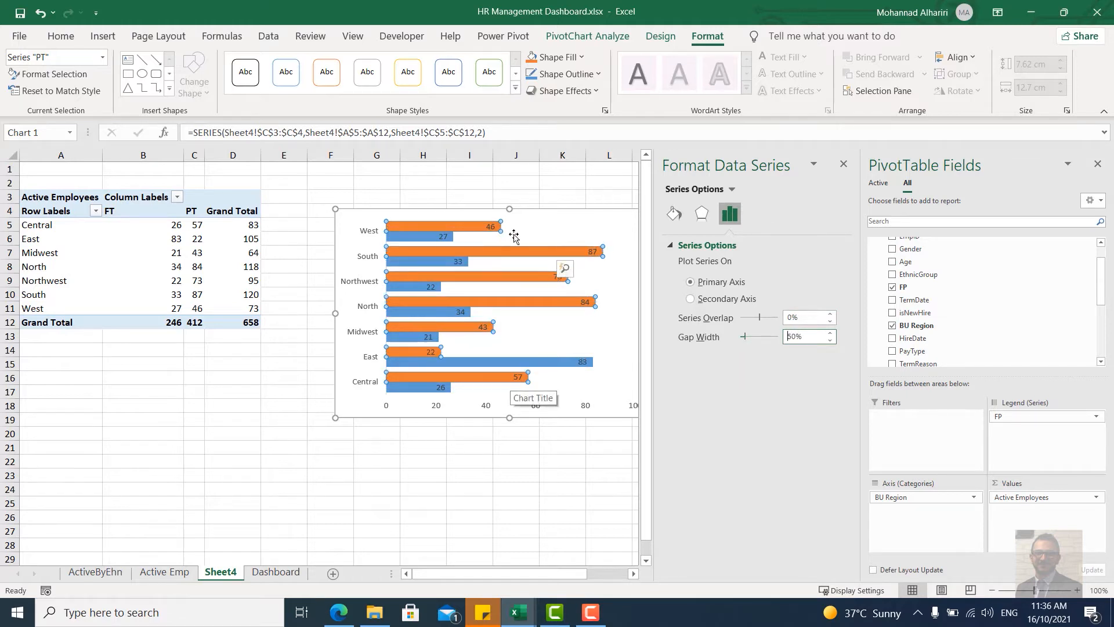
# Step: Change the font colour of the PT and FT data labels to white and close the label formatting options
pyautogui.click(489, 227)
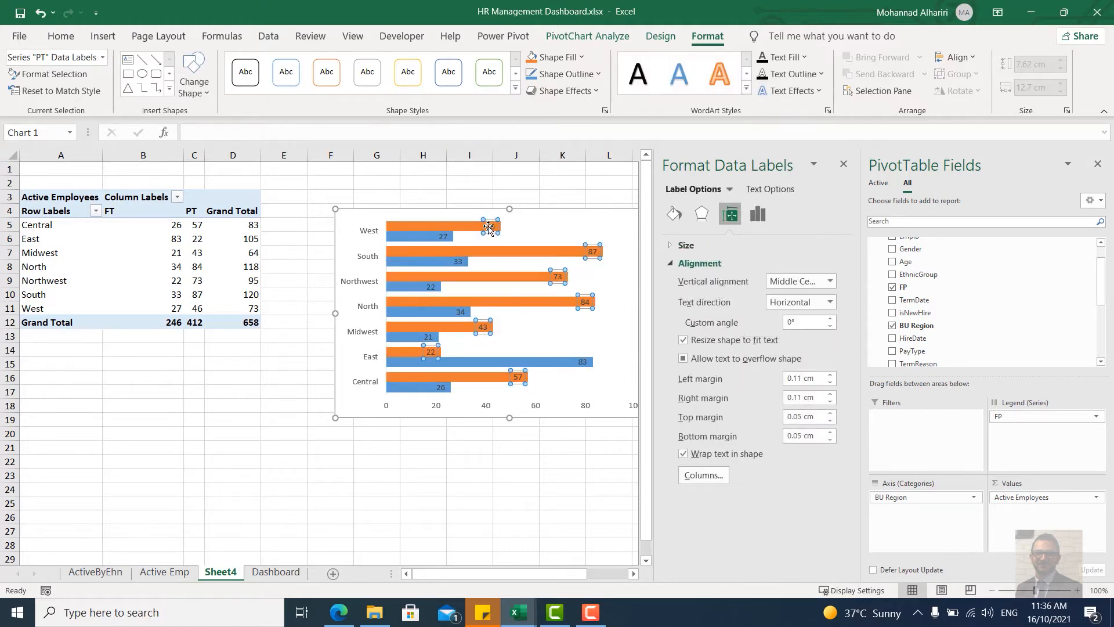
pyautogui.click(61, 36)
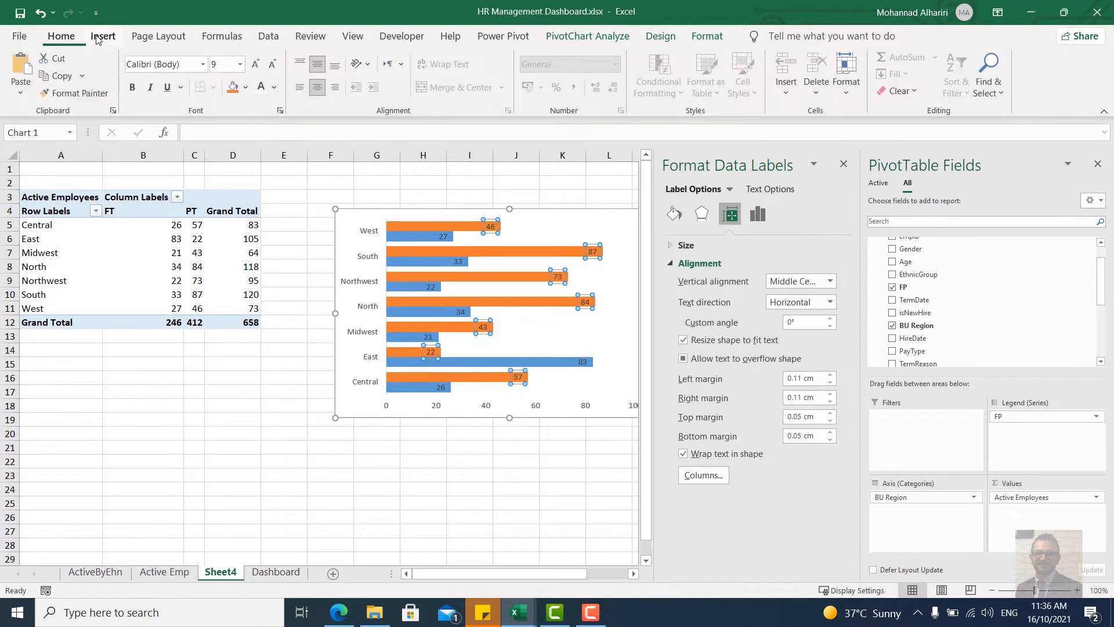
pyautogui.click(446, 235)
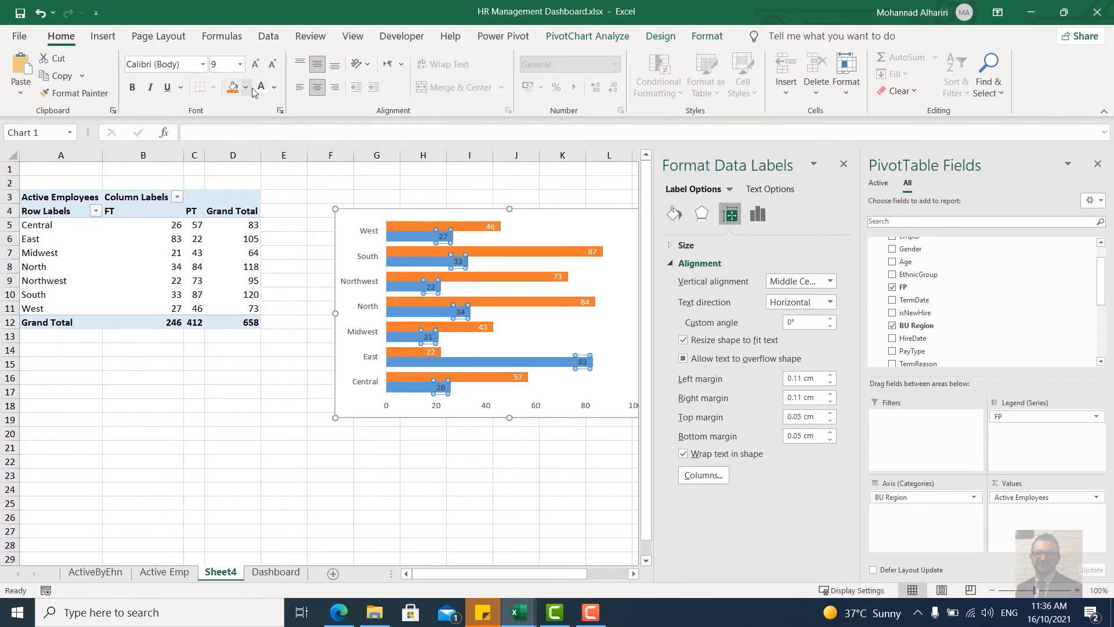
pyautogui.click(842, 166)
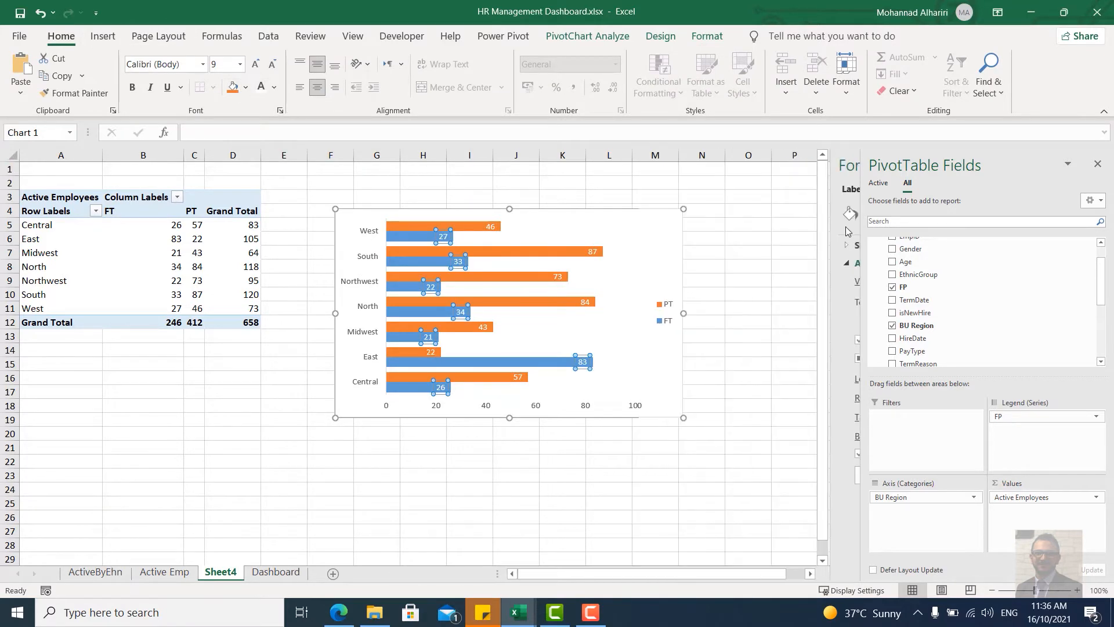
# Step: Enlarge the bar chart slightly and add the chart title "Active By Region"
pyautogui.click(700, 218)
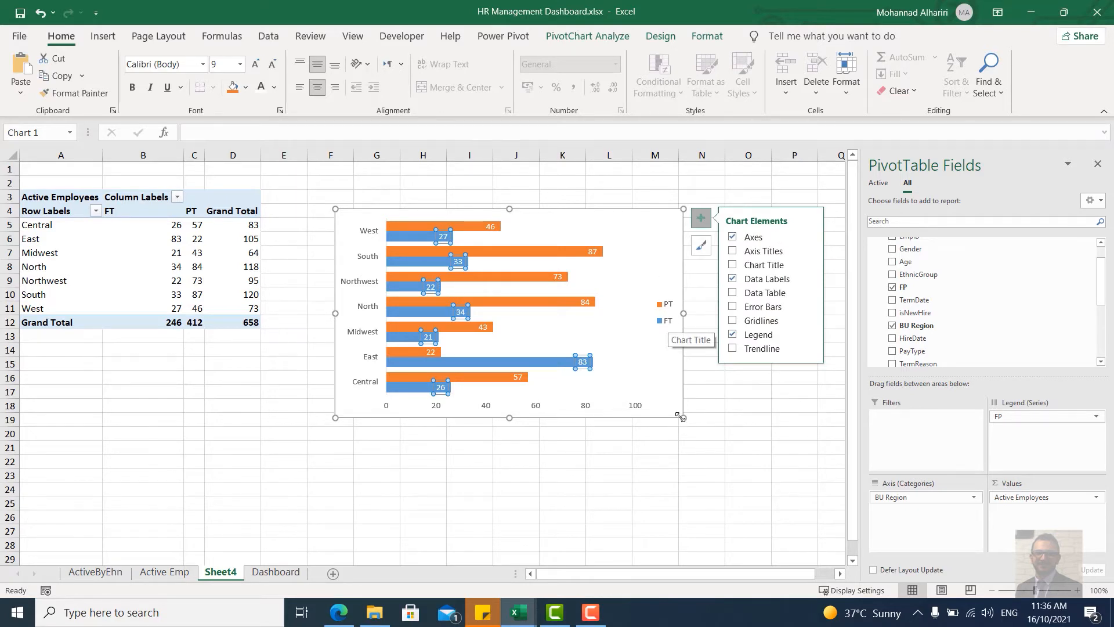
pyautogui.moveTo(683, 418); pyautogui.dragTo(712, 443)
pyautogui.click(730, 218)
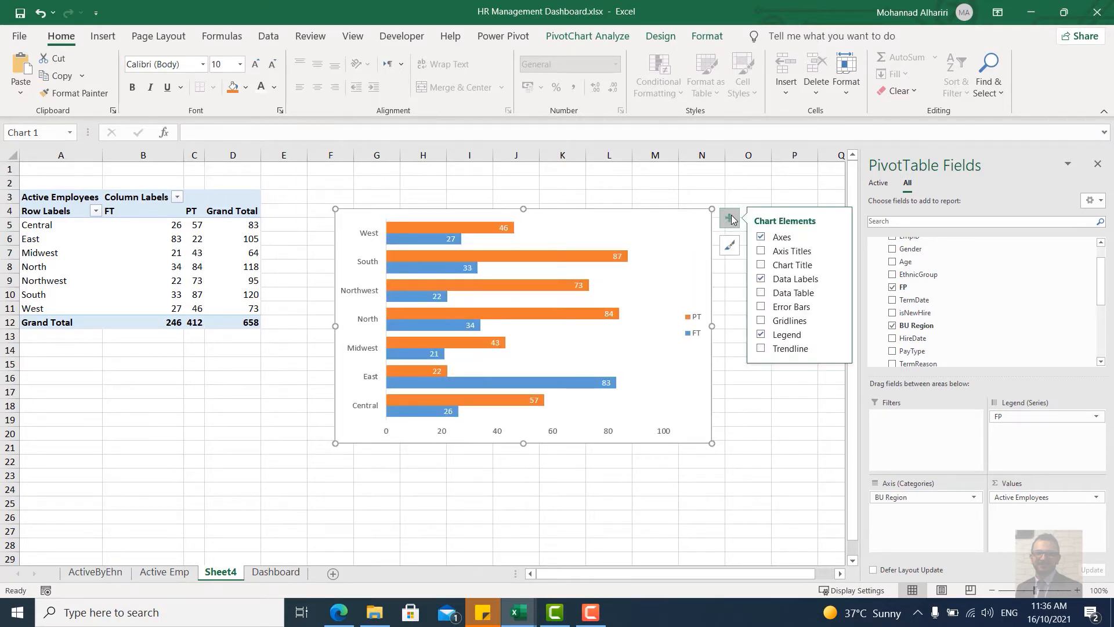
pyautogui.click(762, 266)
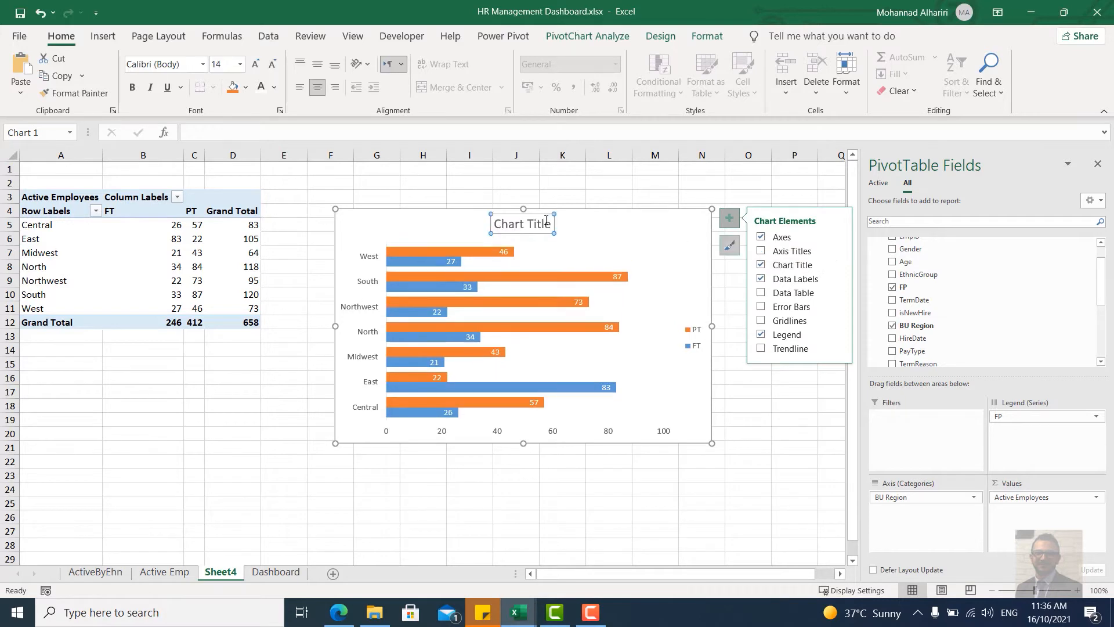
pyautogui.doubleClick(518, 227)
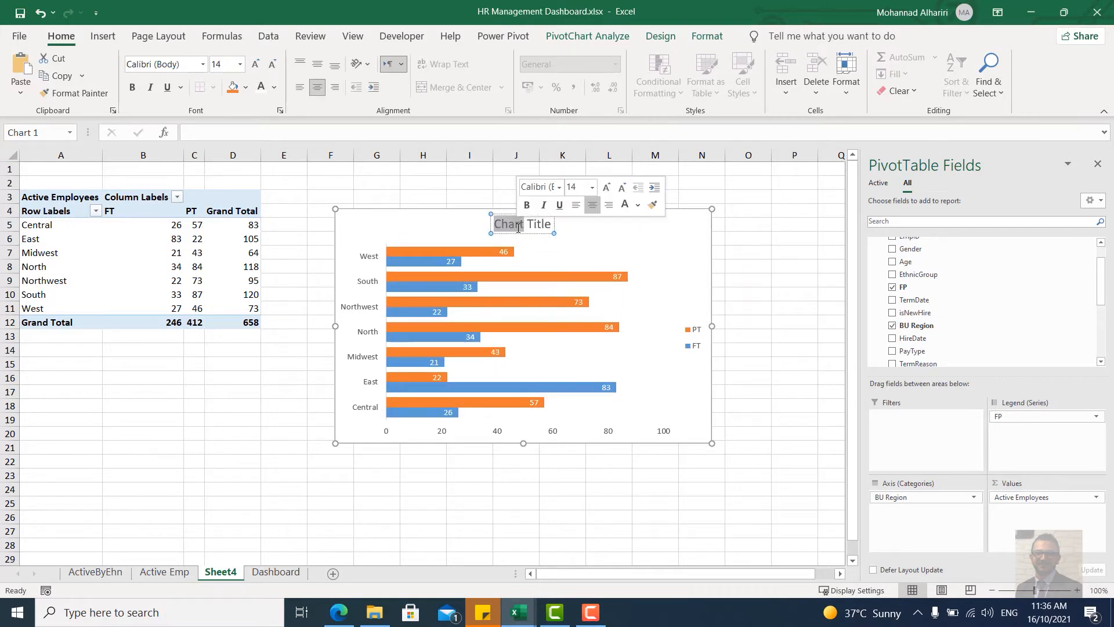
pyautogui.hotkey('ctrl', 'a')
pyautogui.write('Acti')
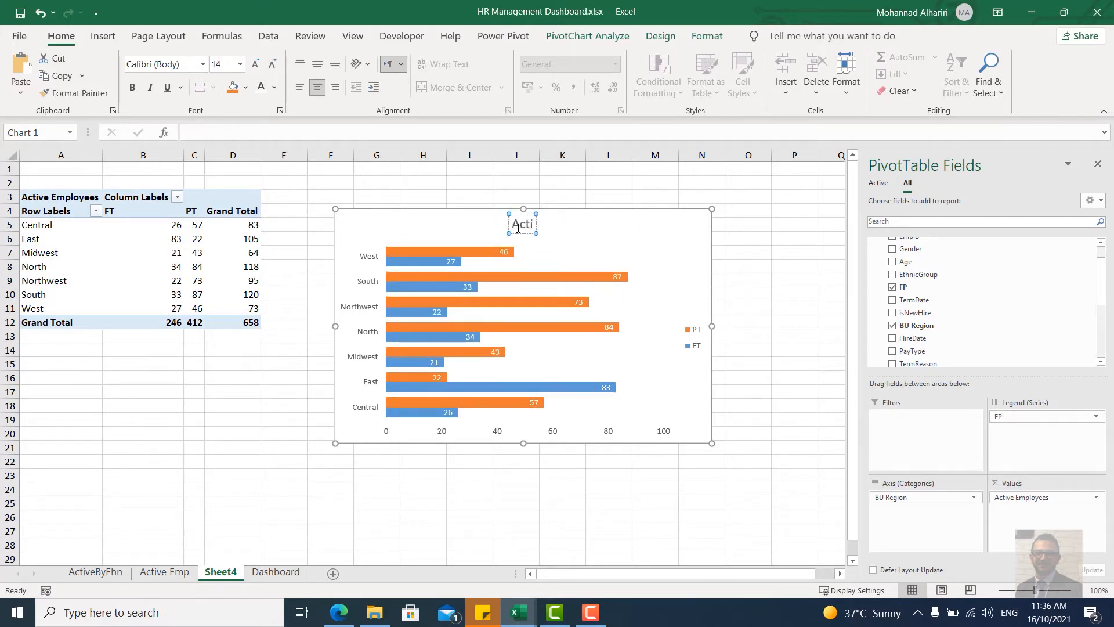
pyautogui.write('ve By')
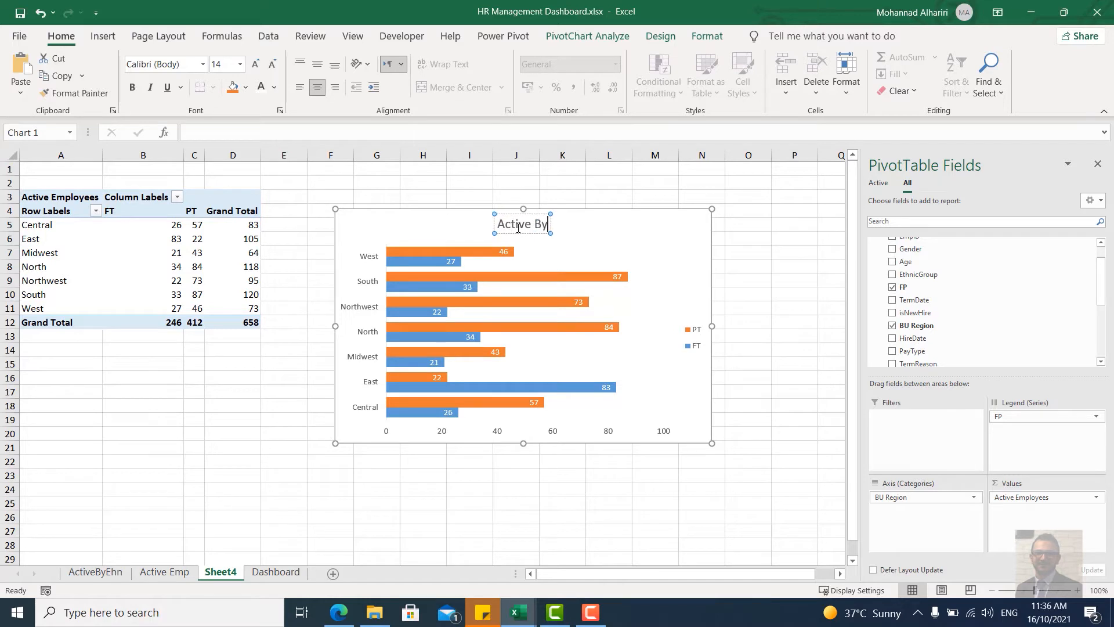
pyautogui.write(' Region')
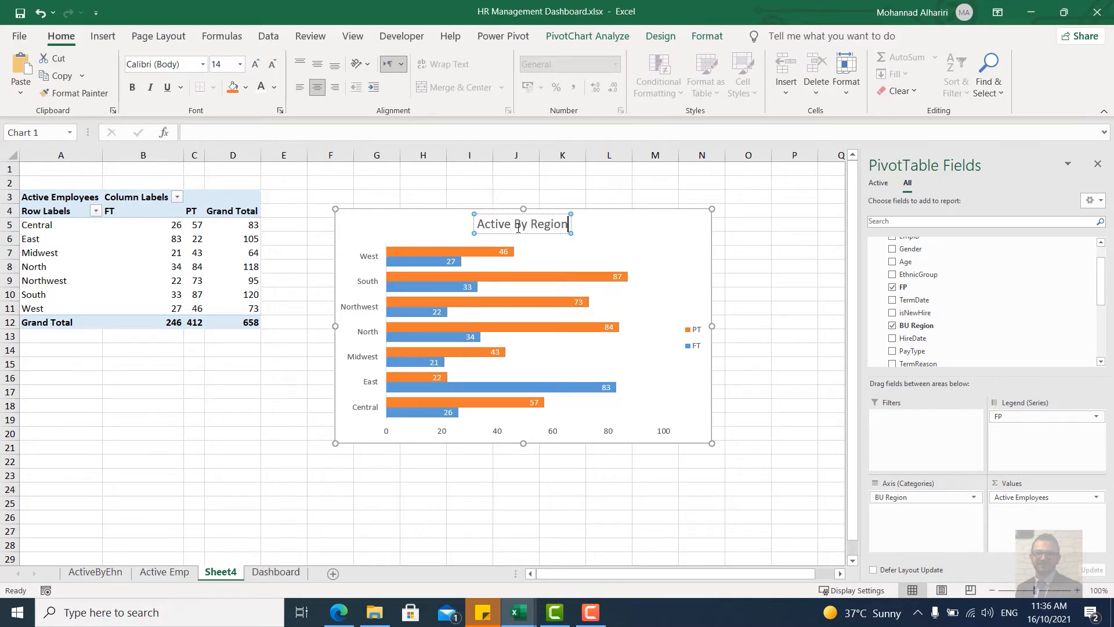
# Step: Move the Active By Region title to the upper-left corner of the chart
pyautogui.click(579, 245)
pyautogui.click(536, 226)
pyautogui.moveTo(466, 232); pyautogui.dragTo(418, 231)
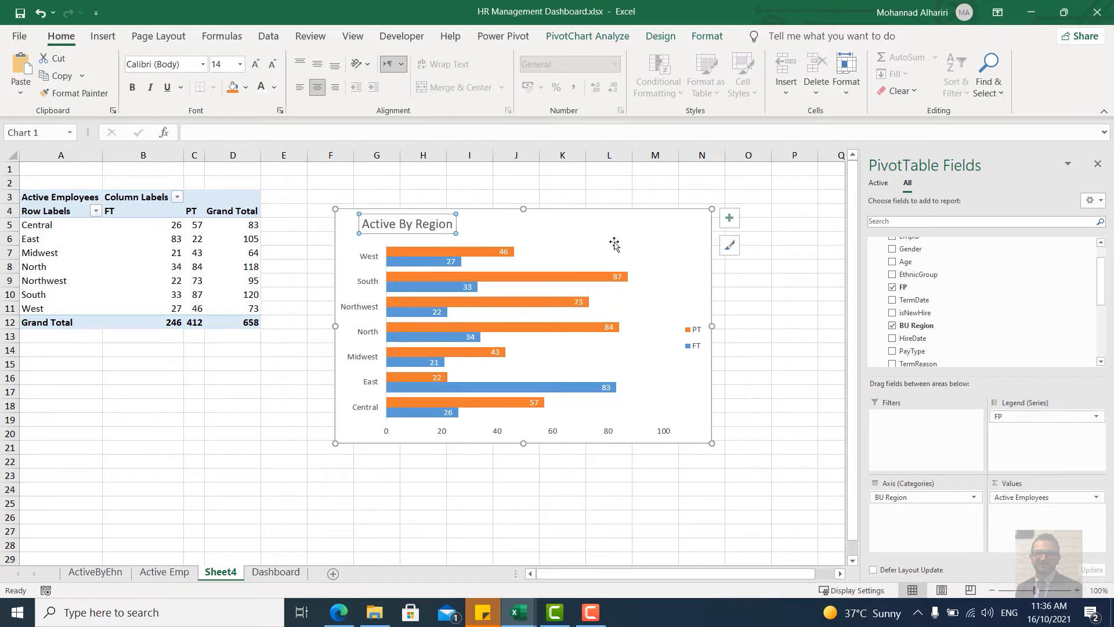
pyautogui.click(666, 281)
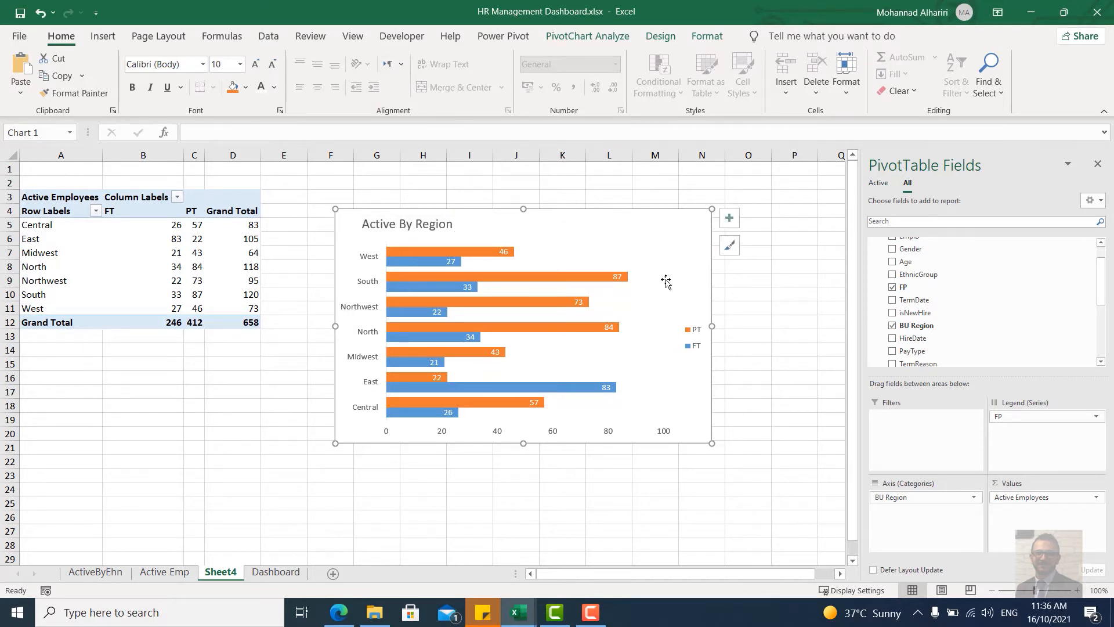
# Step: Cut the Active By Region chart from Sheet4, paste it into the Dashboard worksheet and close the field list
pyautogui.click(730, 219)
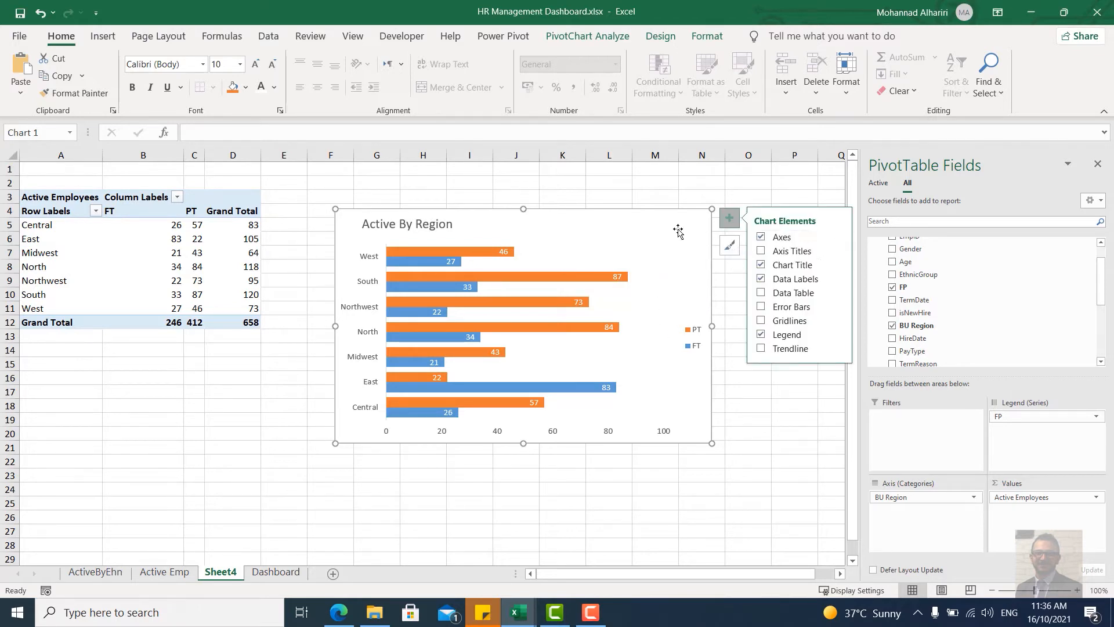
pyautogui.press('Escape')
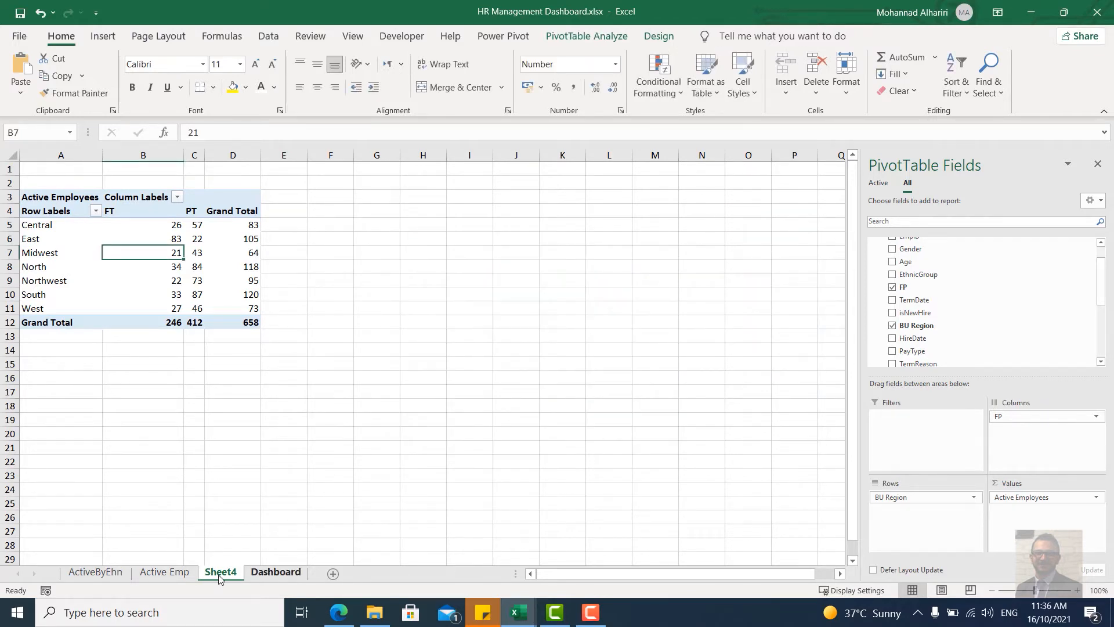
pyautogui.click(260, 577)
pyautogui.click(836, 517)
pyautogui.hotkey('ctrl', 'v')
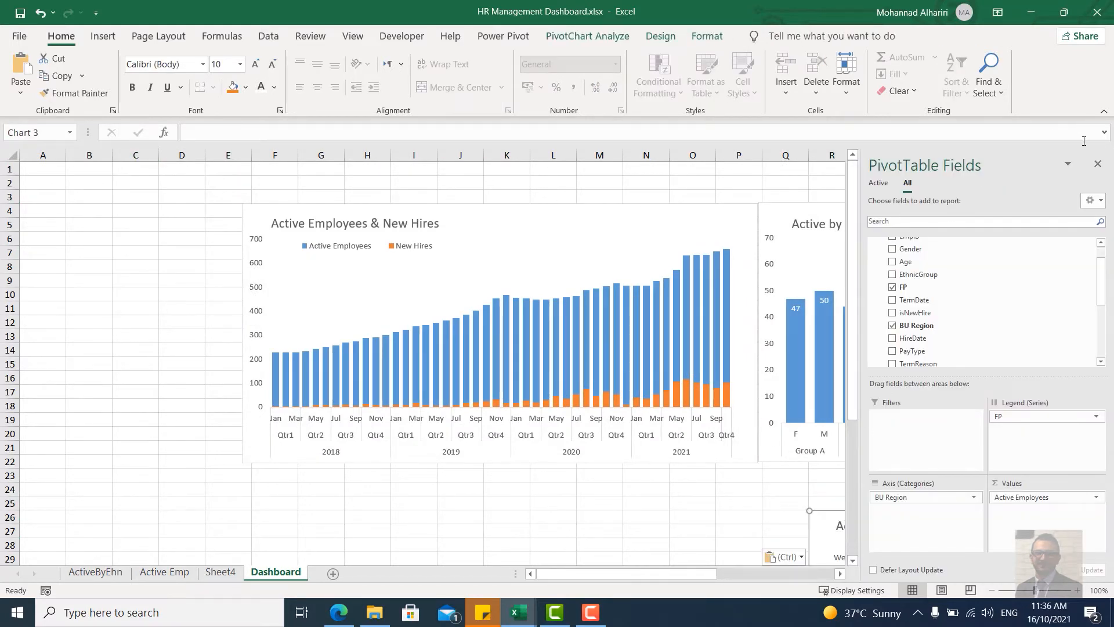
pyautogui.click(1097, 163)
# Step: Position the Active By Region chart directly below the Active by Ethnicity chart, near its left edge
pyautogui.scroll(-3, 844, 413)
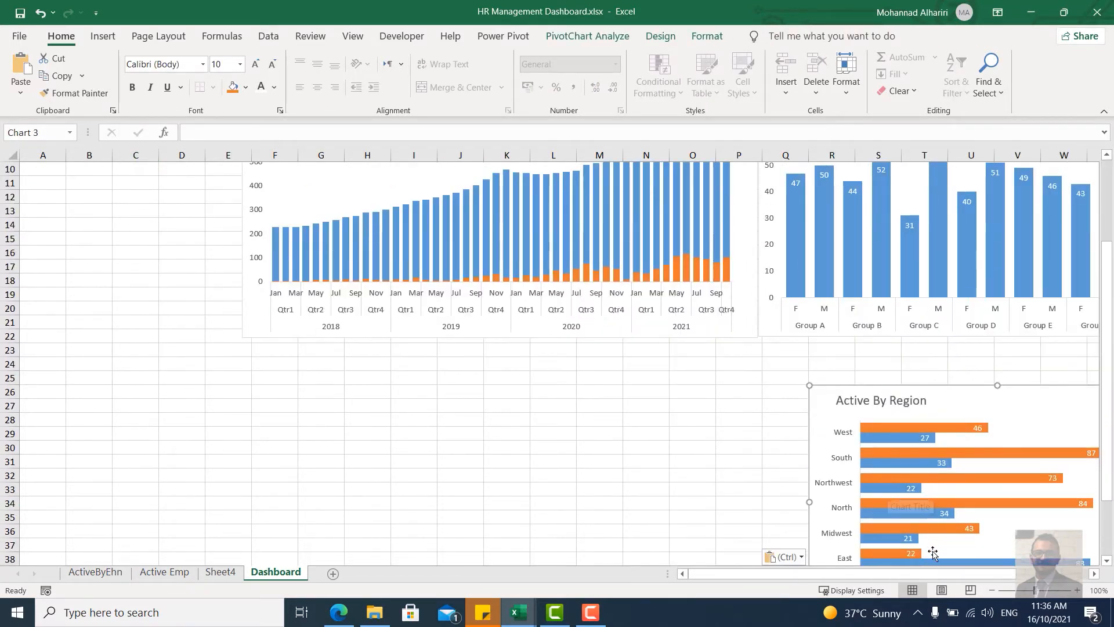
pyautogui.hscroll(1, 938, 571)
pyautogui.moveTo(925, 393); pyautogui.dragTo(877, 348)
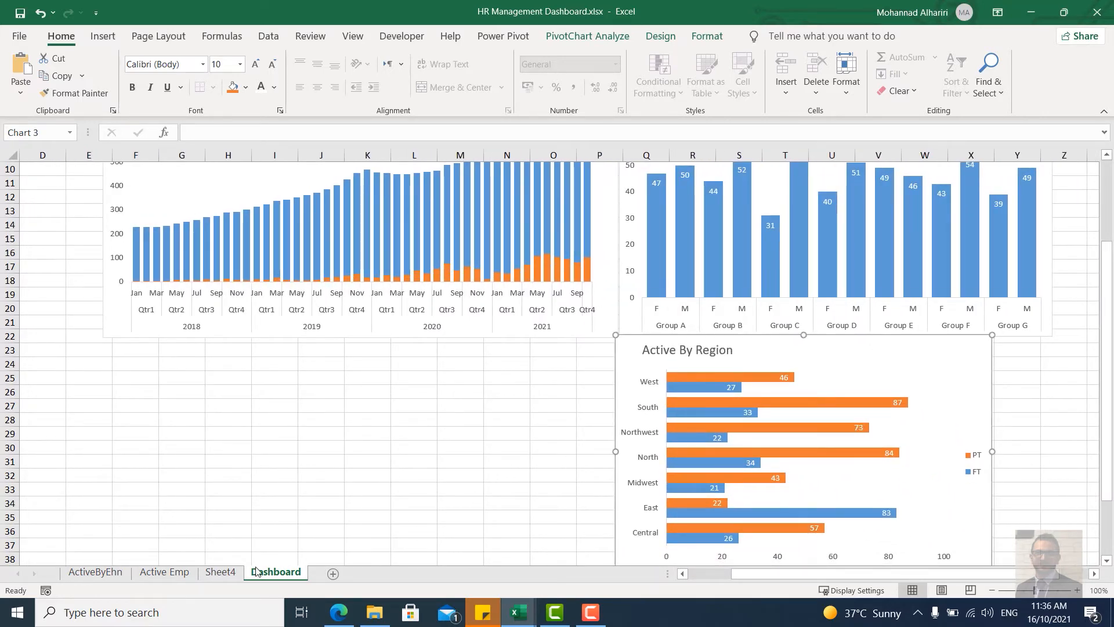
# Step: Rename the worksheet Sheet4 as ActiveByRegion
pyautogui.click(224, 571)
pyautogui.write('A')
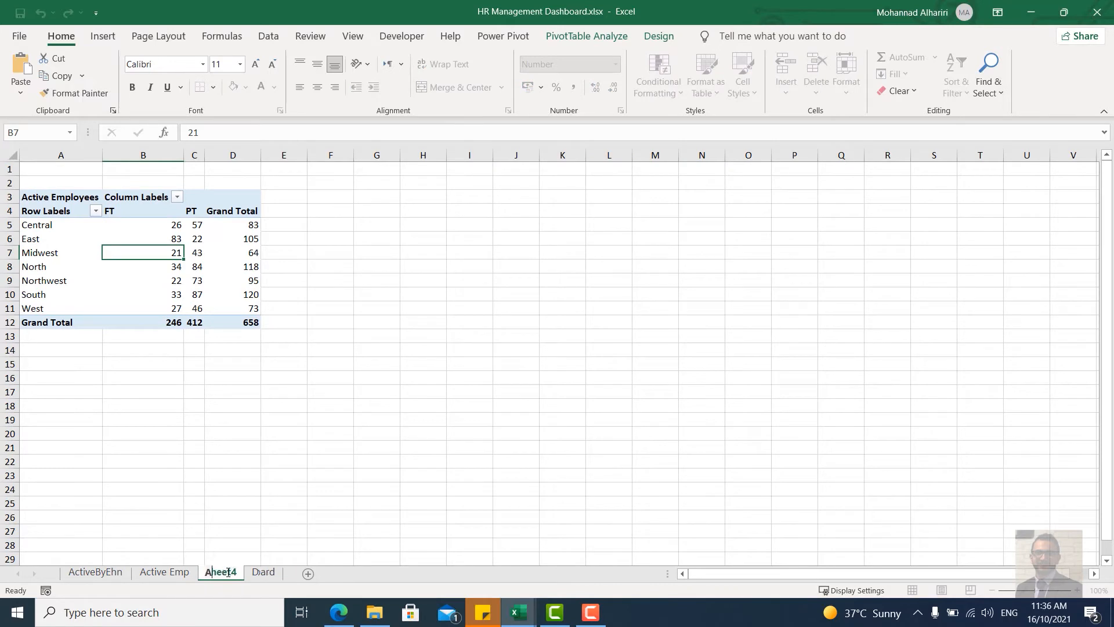
pyautogui.write('ctive')
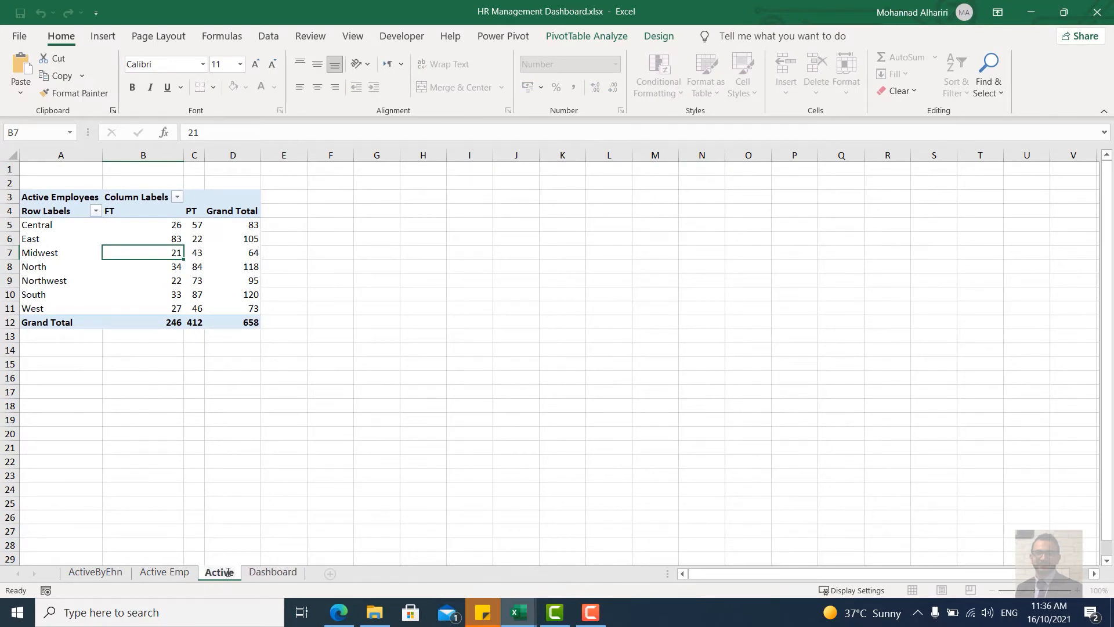
pyautogui.write('ByReg')
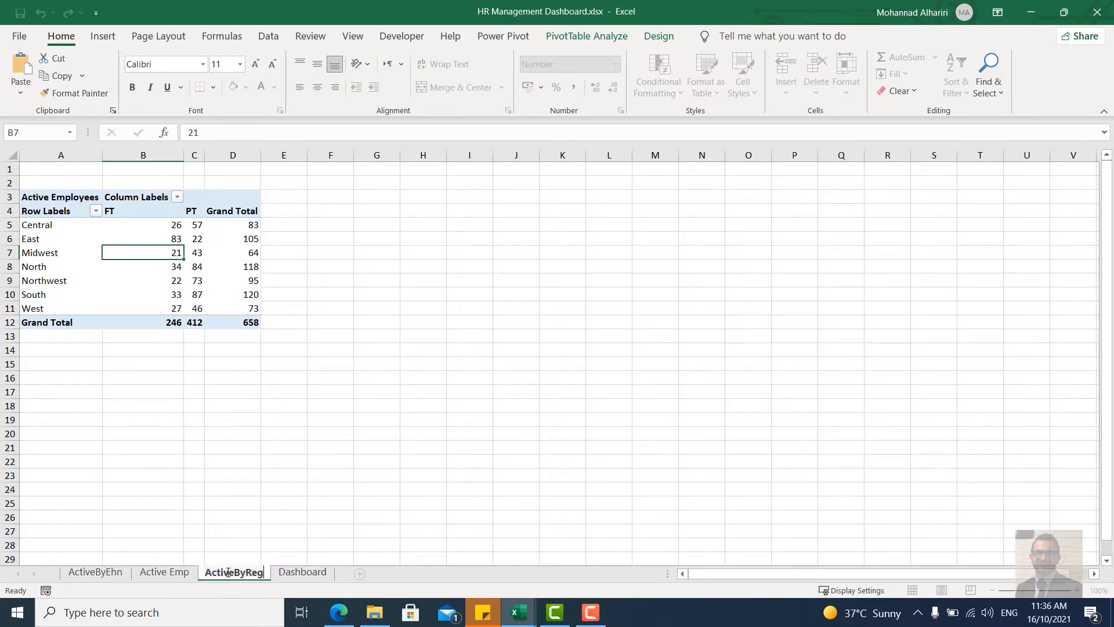
pyautogui.write('ion')
pyautogui.click(306, 467)
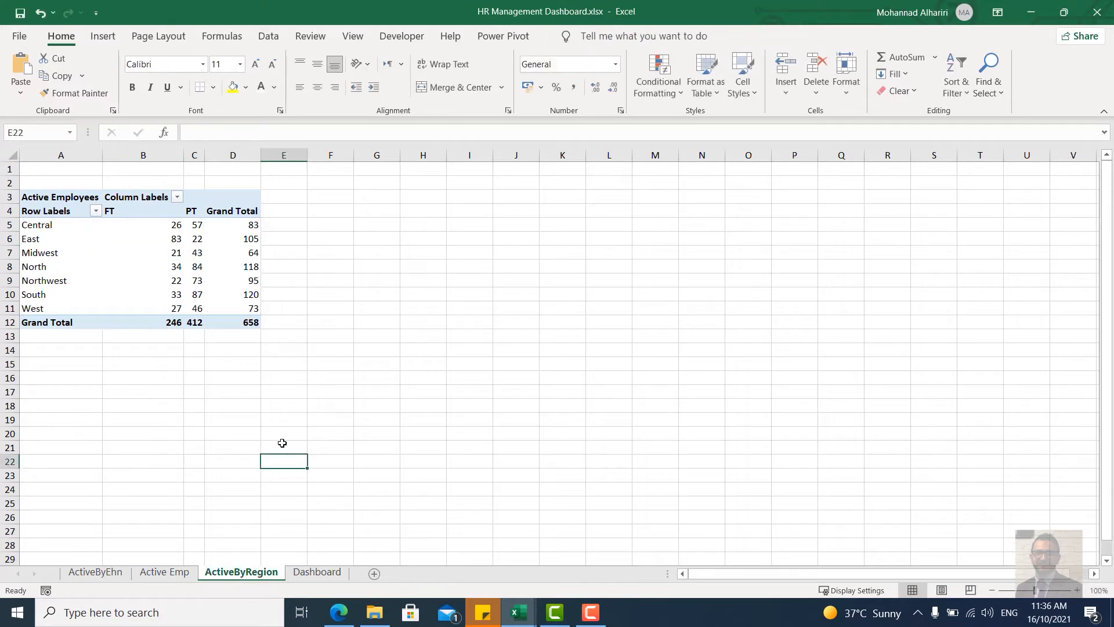
# Step: Name the BU Region PivotTable ActiveByRegion, copying the text from the worksheet name
pyautogui.click(196, 281)
pyautogui.click(568, 41)
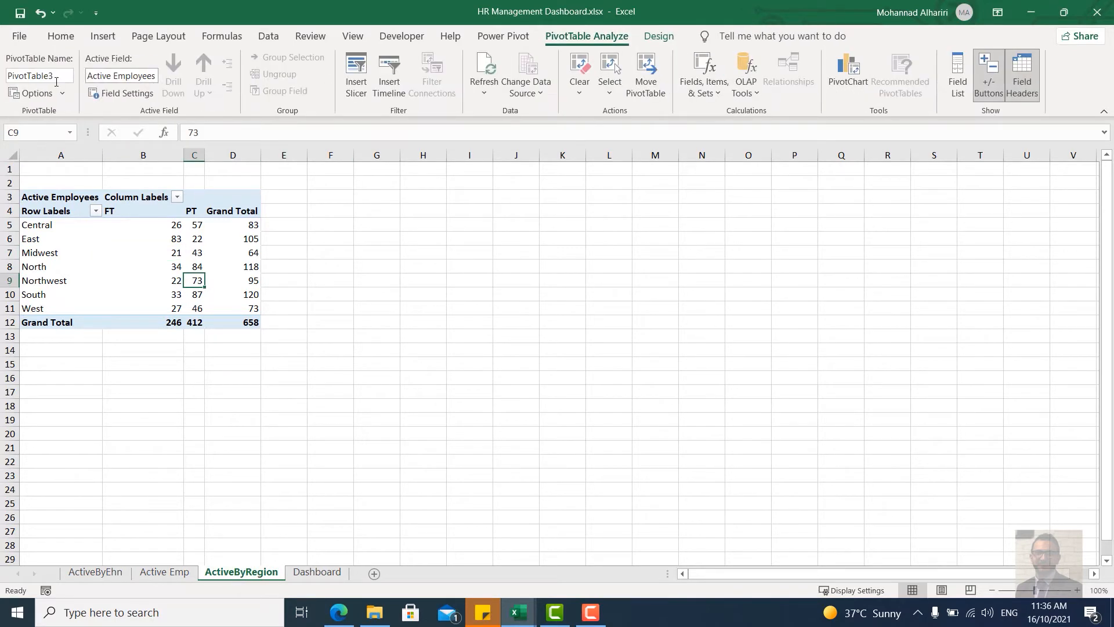
pyautogui.doubleClick(248, 574)
pyautogui.hotkey('ctrl', 'c')
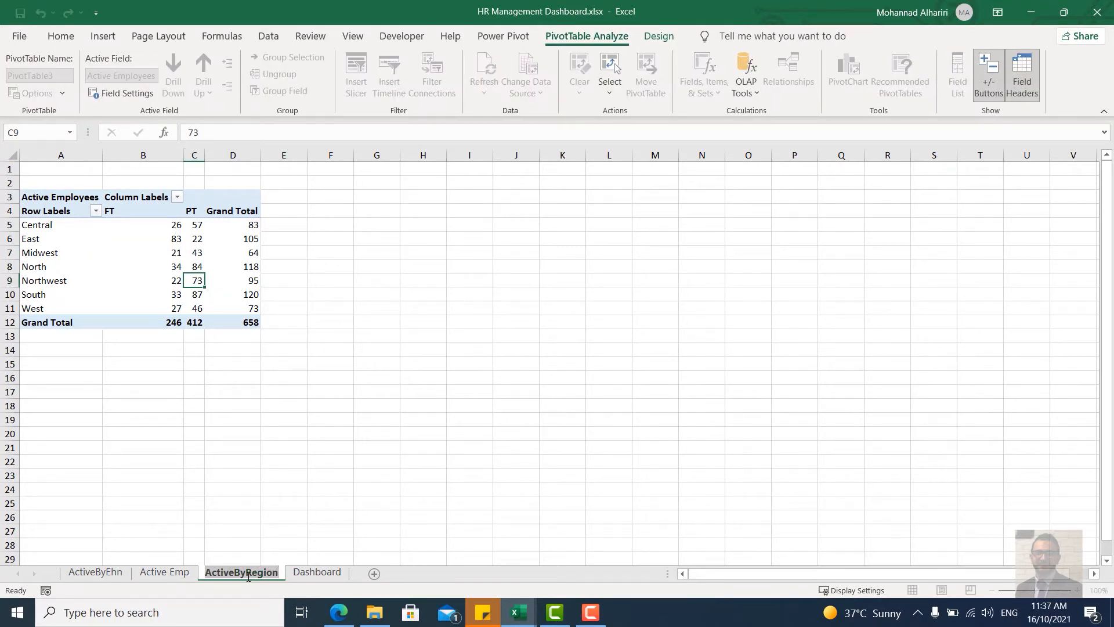
pyautogui.click(233, 463)
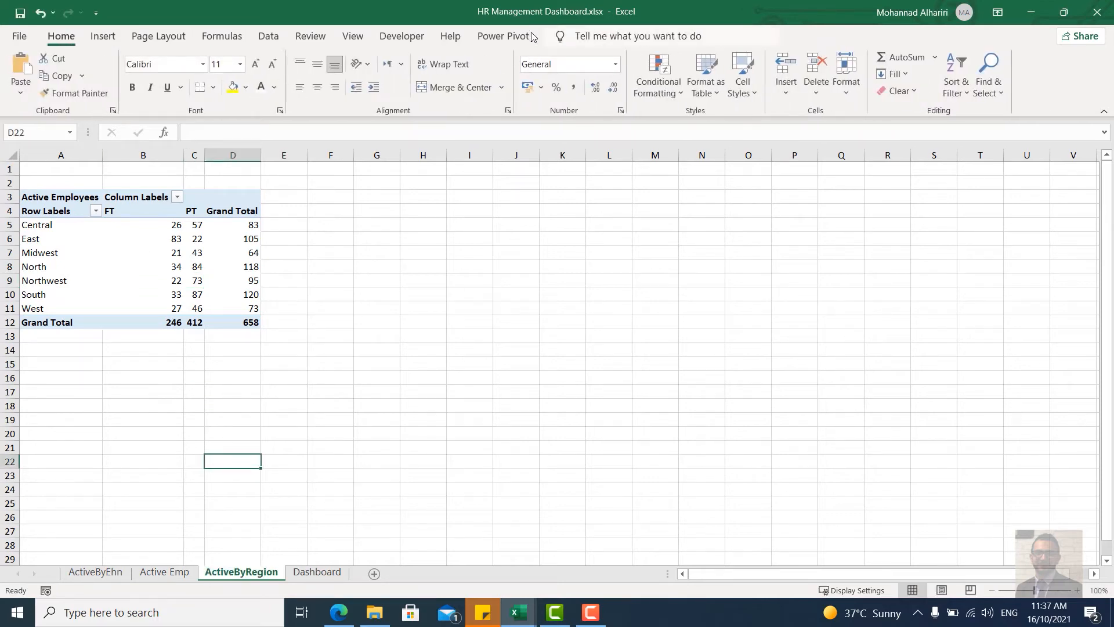
pyautogui.click(135, 223)
pyautogui.click(586, 36)
pyautogui.click(66, 80)
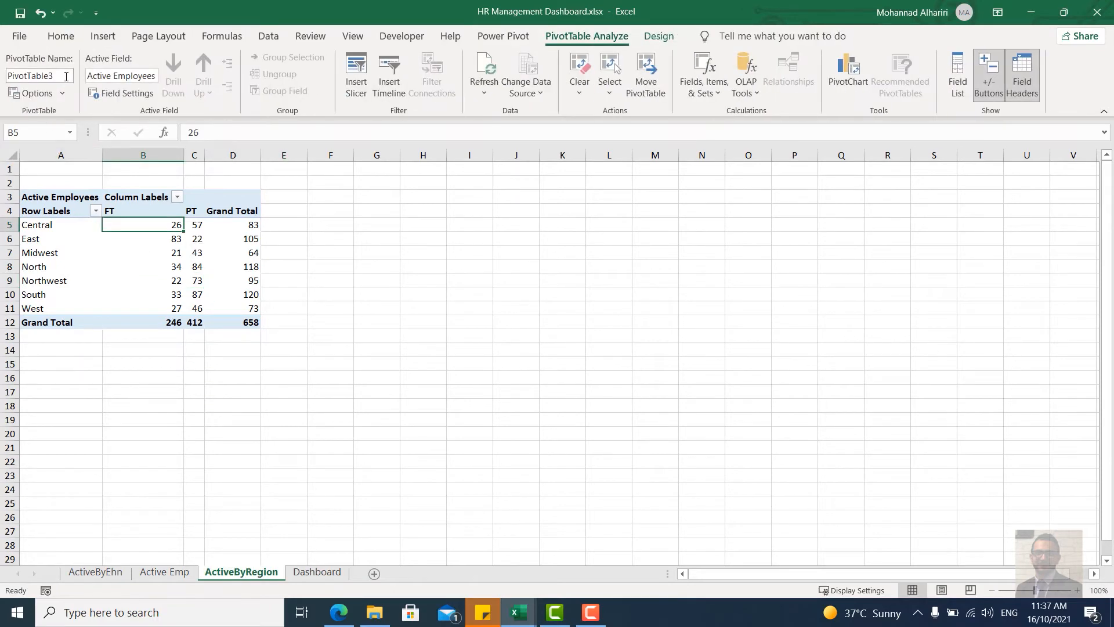
pyautogui.hotkey('ctrl', 'v')
pyautogui.press('Return')
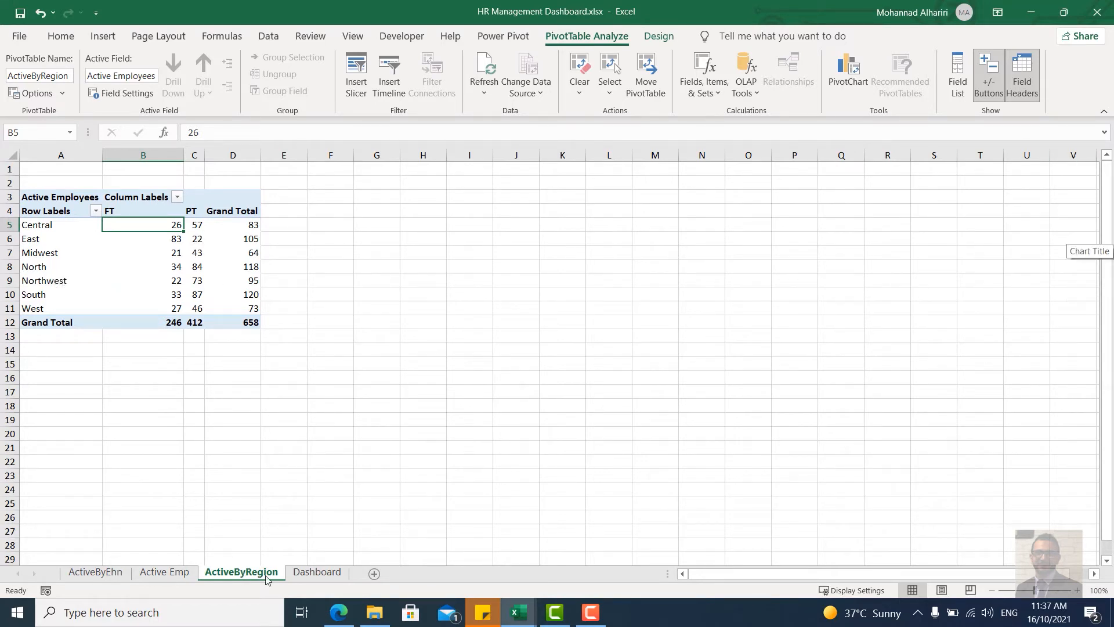
# Step: Return to the Dashboard worksheet and view the arrangement of its three charts
pyautogui.click(317, 572)
pyautogui.scroll(3, 372, 342)
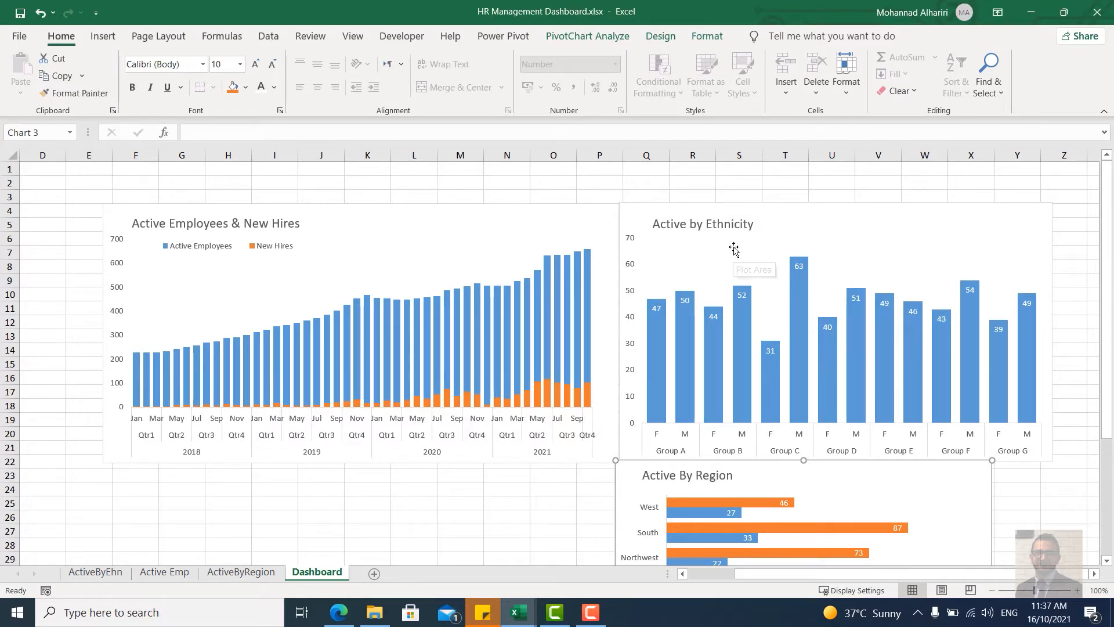
# Step: Create a new PivotTable from the workbook's data model on a new worksheet
pyautogui.scroll(-2, 733, 448)
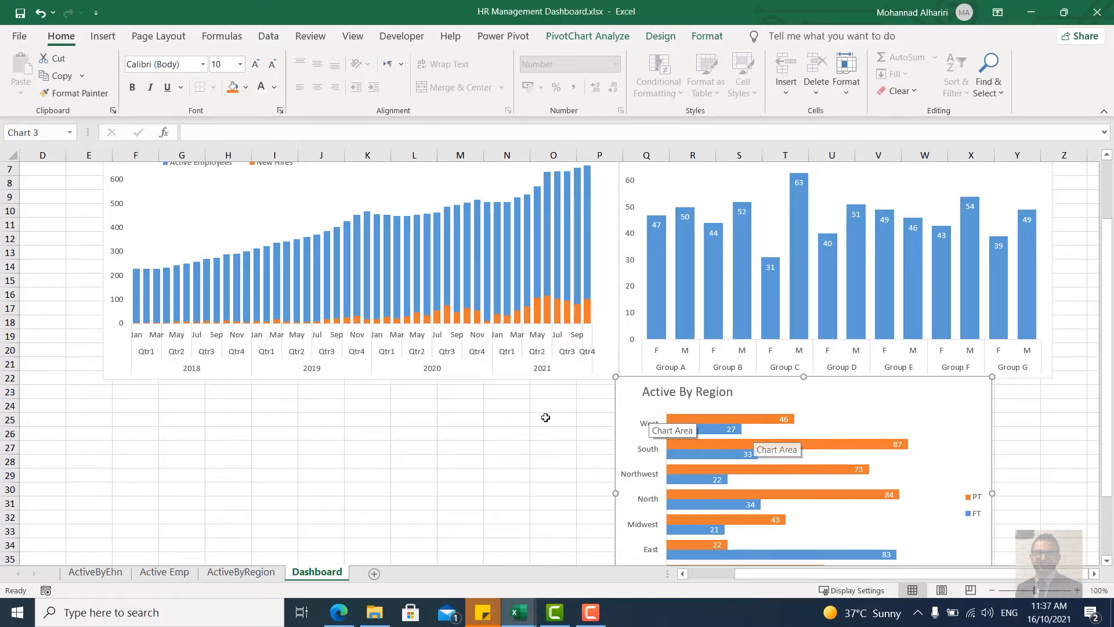
pyautogui.click(503, 432)
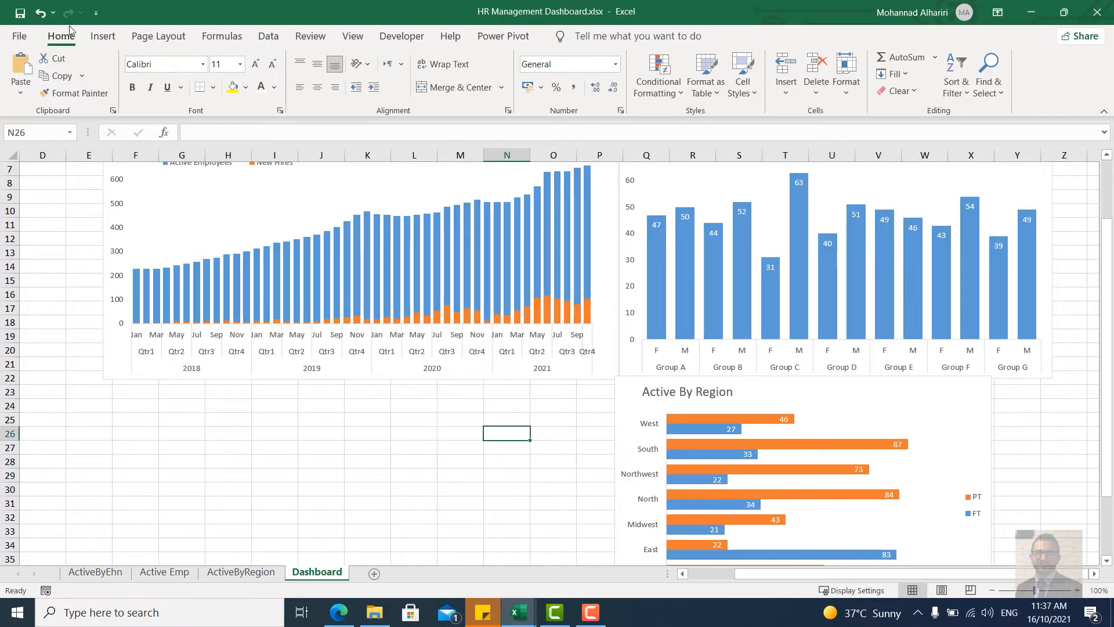
pyautogui.click(103, 36)
pyautogui.click(30, 97)
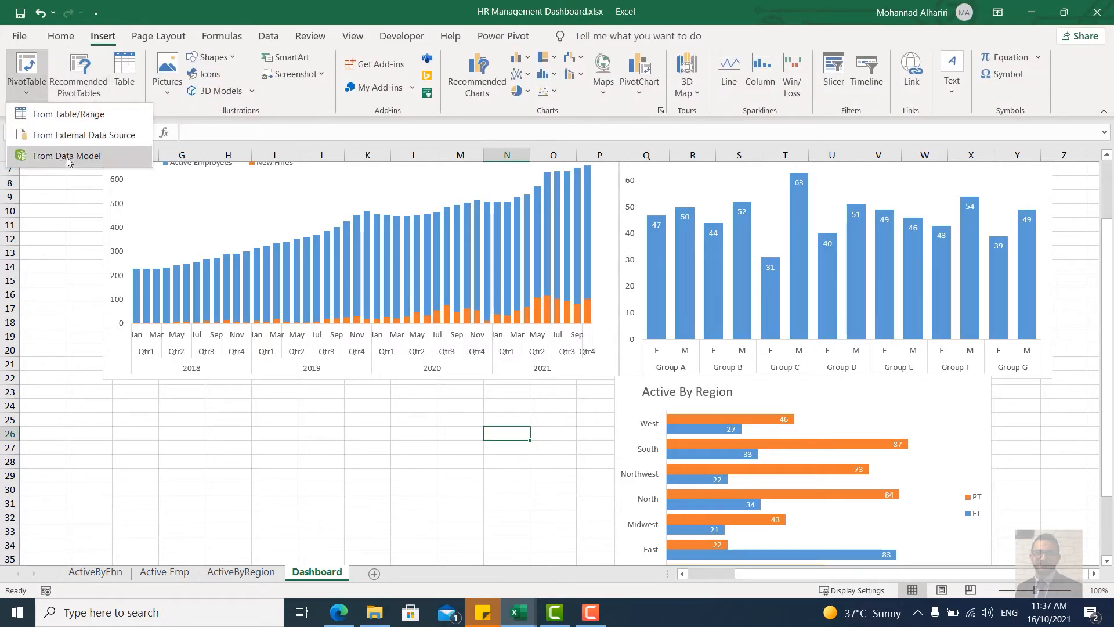
pyautogui.click(67, 158)
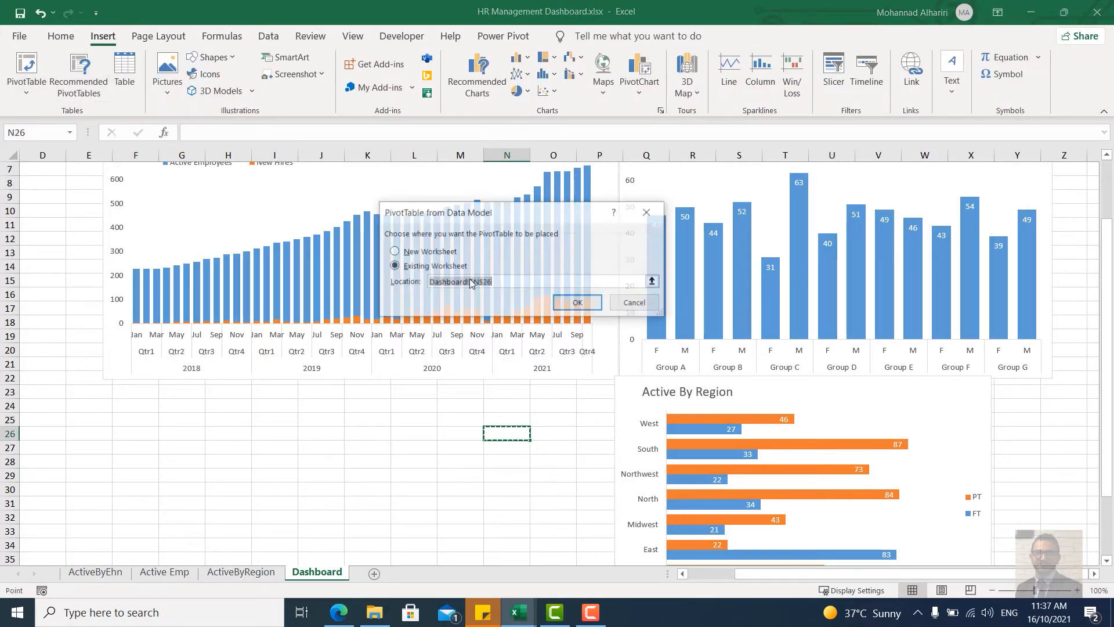
pyautogui.click(576, 303)
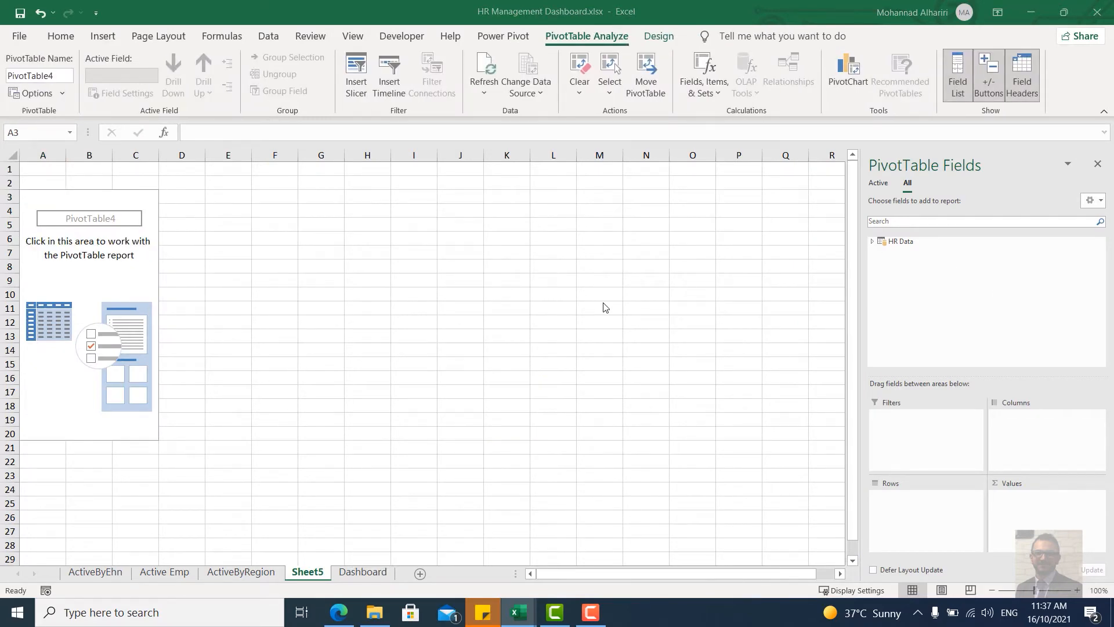
# Step: Set up the PivotTable with the Active Employees measure as values, Gender as columns and AgeGroup as rows from HR Data
pyautogui.click(872, 242)
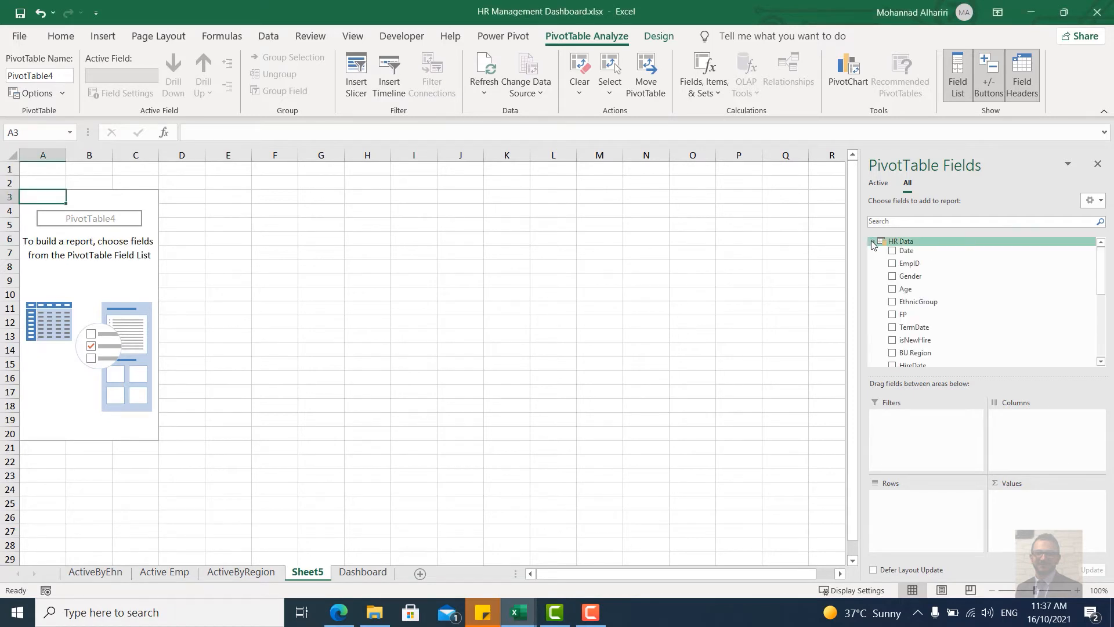
pyautogui.scroll(-3, 929, 313)
pyautogui.moveTo(941, 340); pyautogui.dragTo(1020, 500)
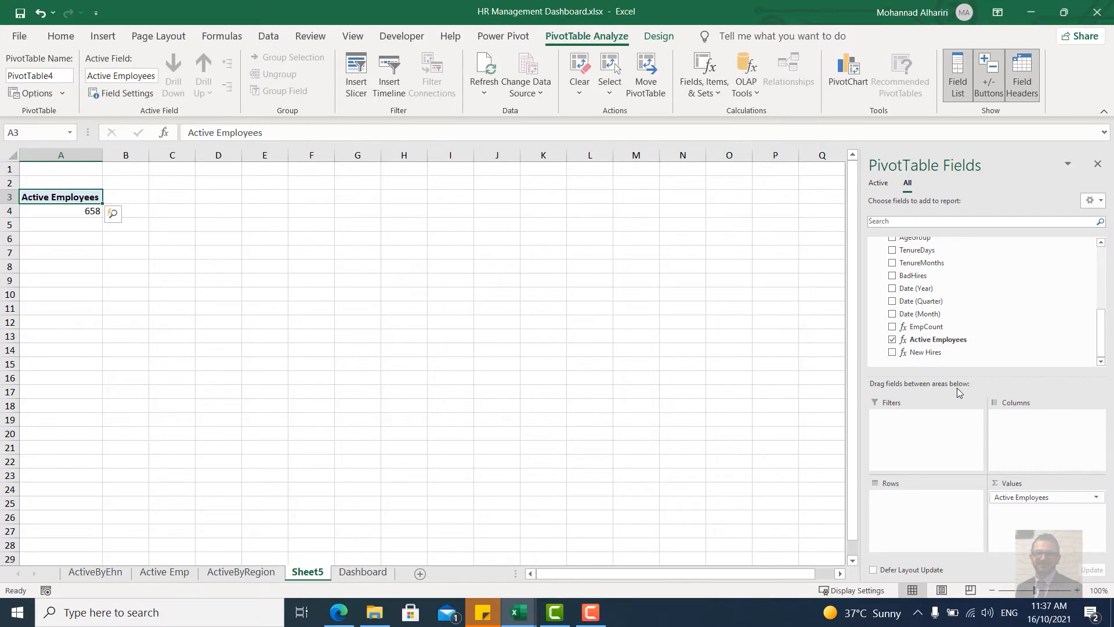
pyautogui.scroll(5, 940, 349)
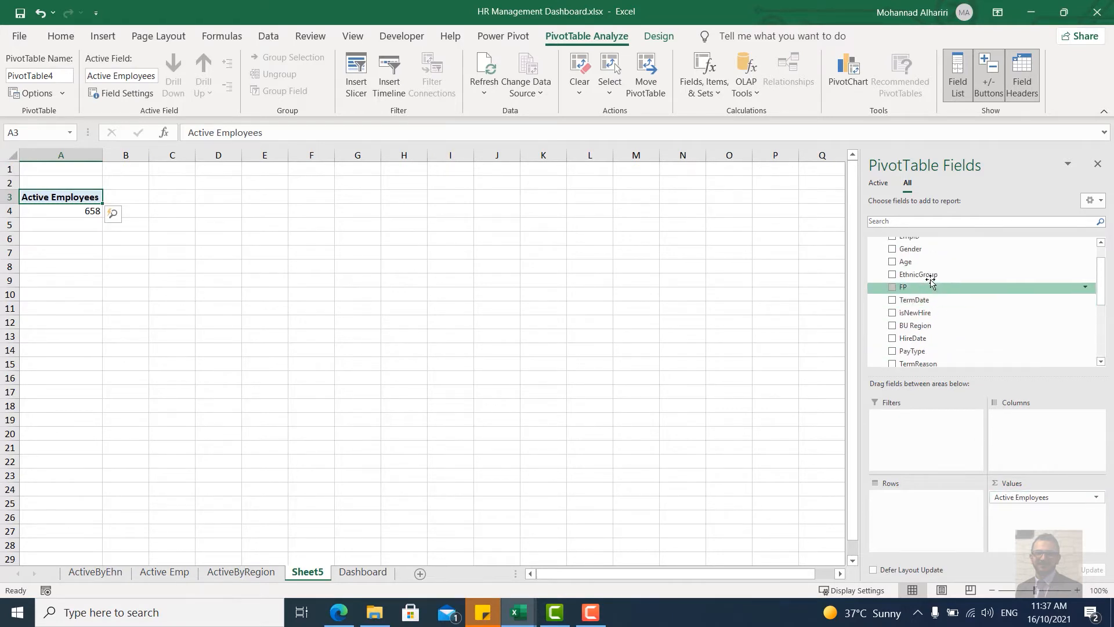
pyautogui.moveTo(911, 248); pyautogui.dragTo(1047, 453)
pyautogui.scroll(1, 958, 335)
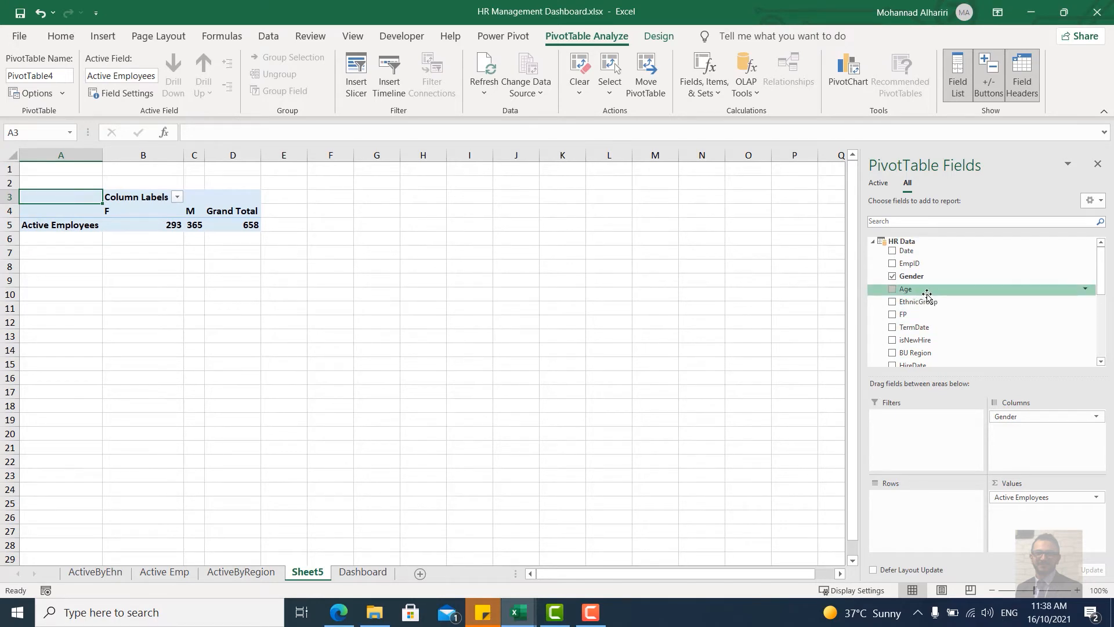
pyautogui.scroll(-4, 929, 295)
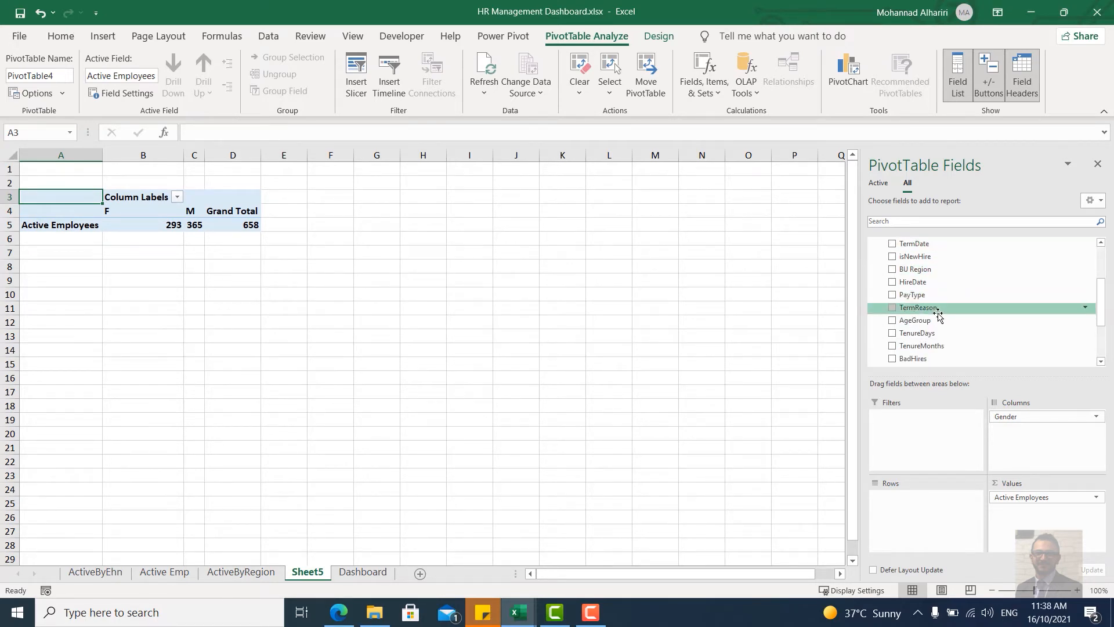
pyautogui.moveTo(928, 324); pyautogui.dragTo(929, 525)
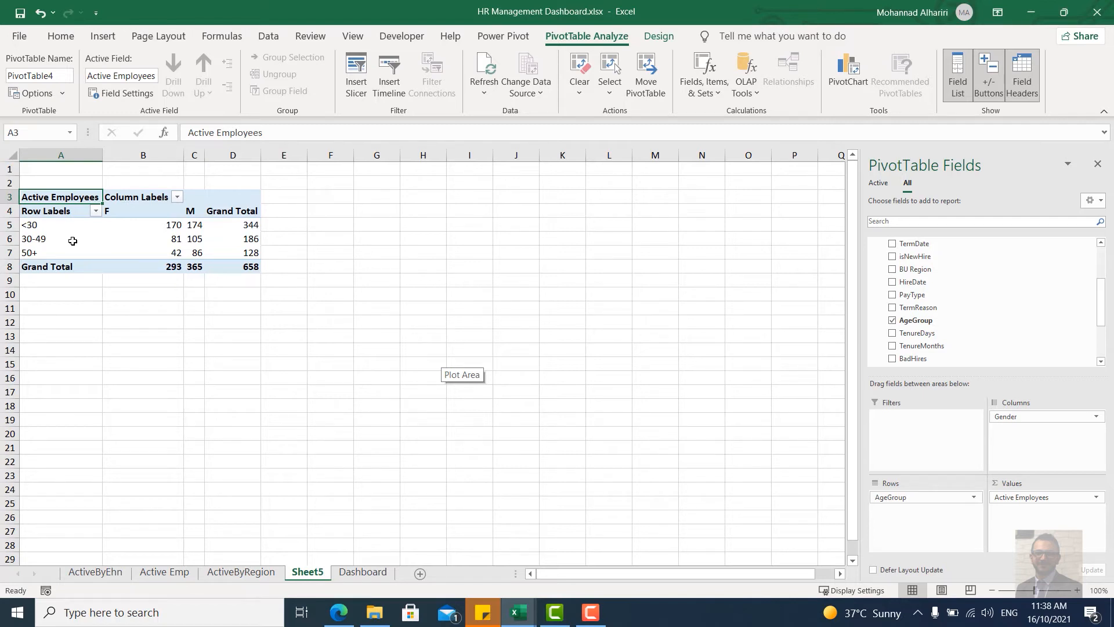
# Step: Insert a clustered column PivotChart based on the age group and gender PivotTable
pyautogui.moveTo(156, 230)
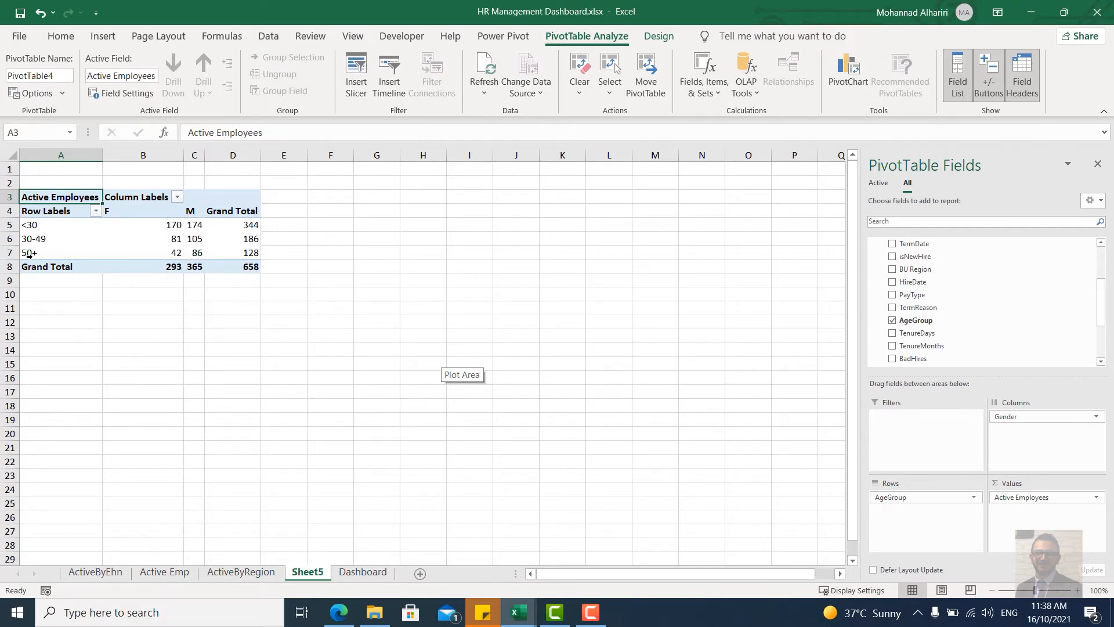
pyautogui.click(195, 243)
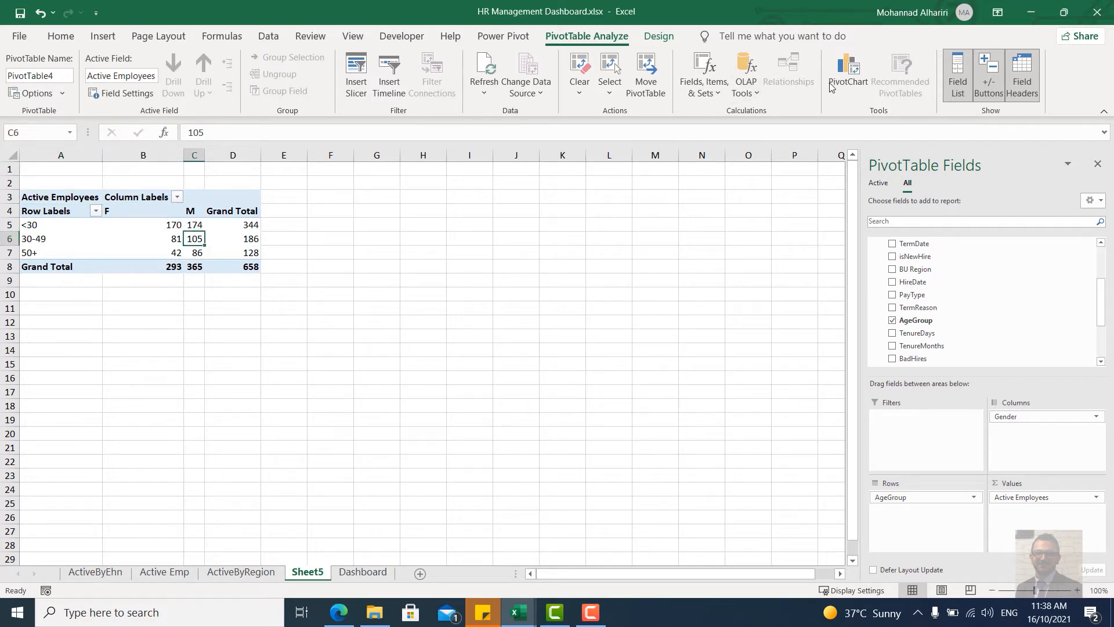
pyautogui.click(847, 72)
pyautogui.click(694, 502)
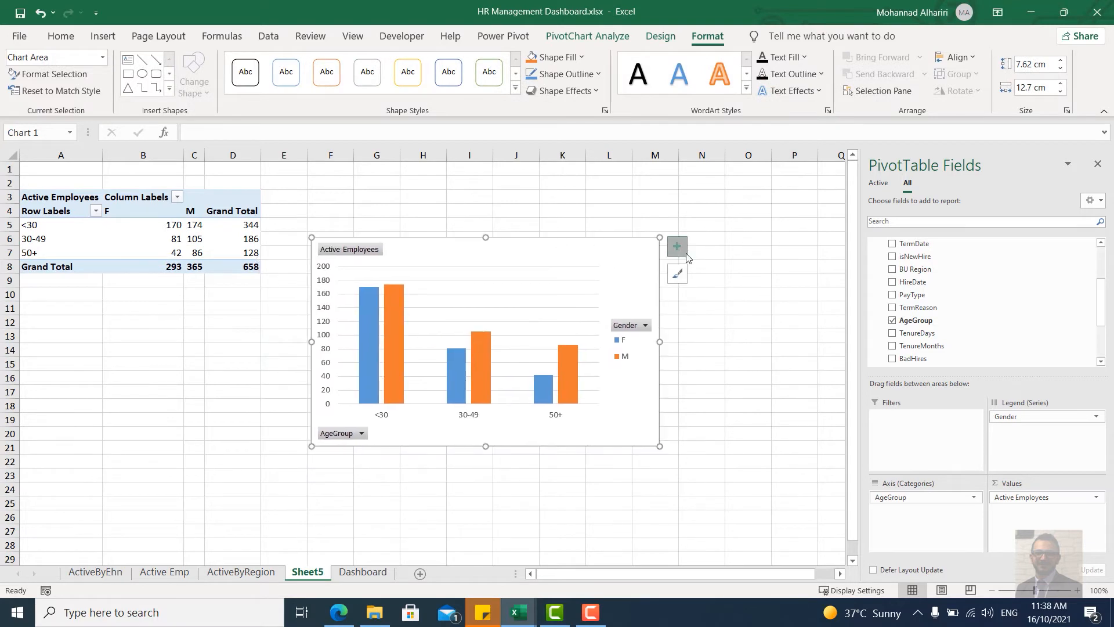
# Step: Strip the gridlines and all field buttons from the age group chart and add data labels at Outside End
pyautogui.click(677, 247)
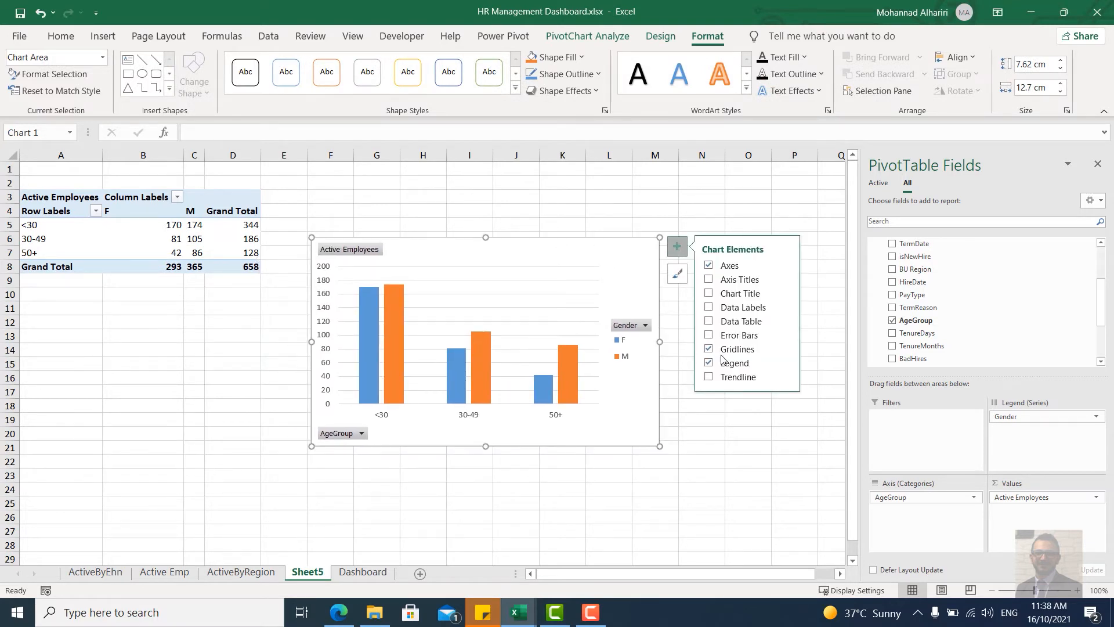
pyautogui.rightClick(619, 325)
pyautogui.click(675, 485)
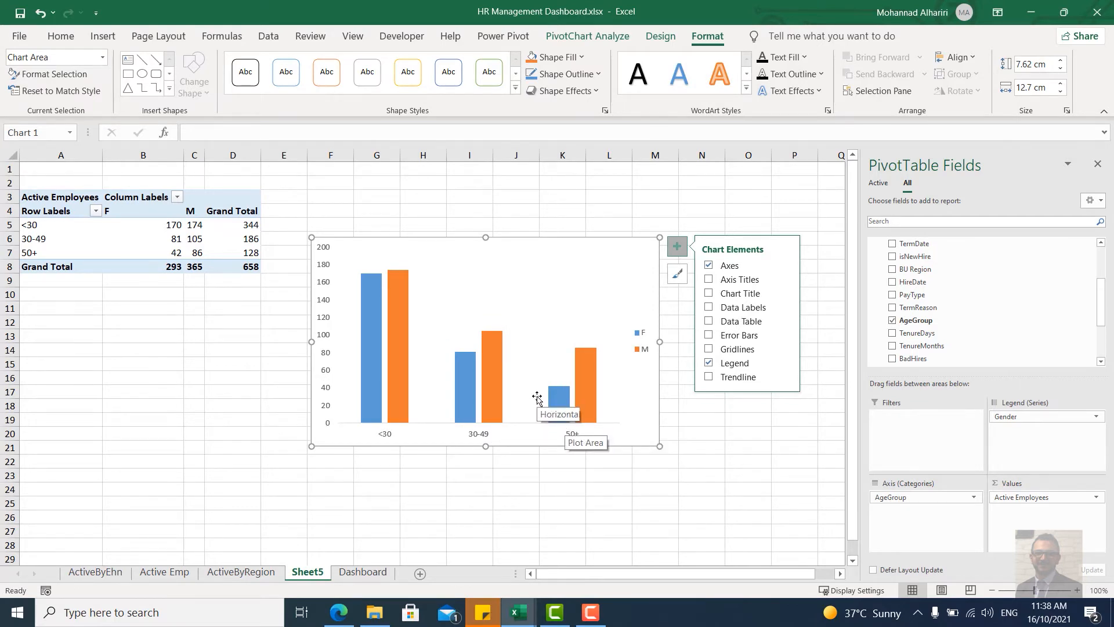
pyautogui.click(784, 309)
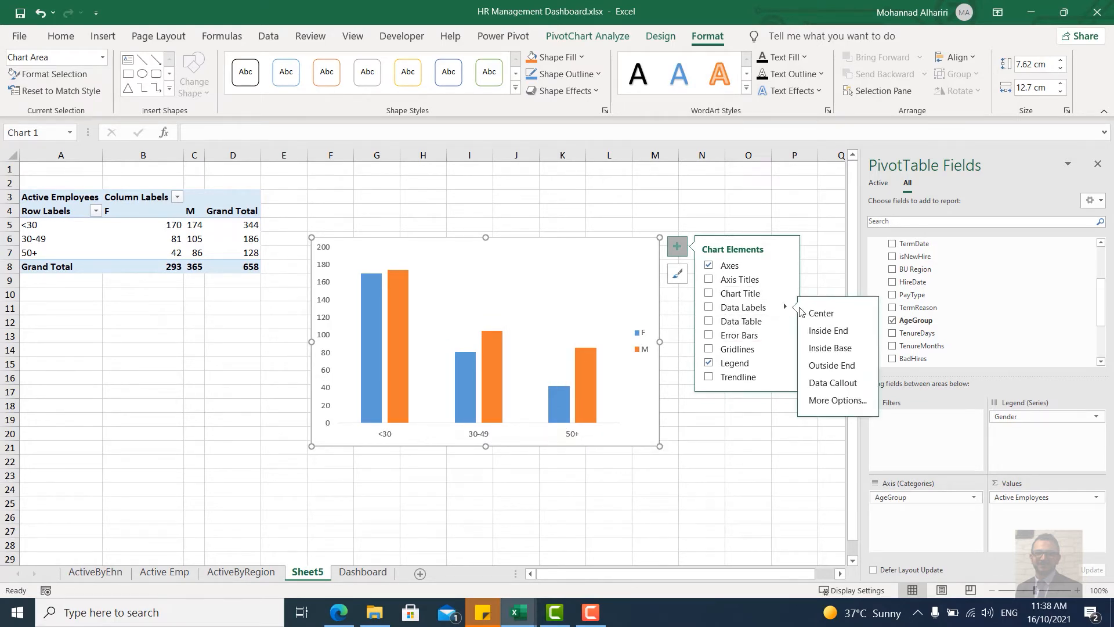
pyautogui.click(834, 369)
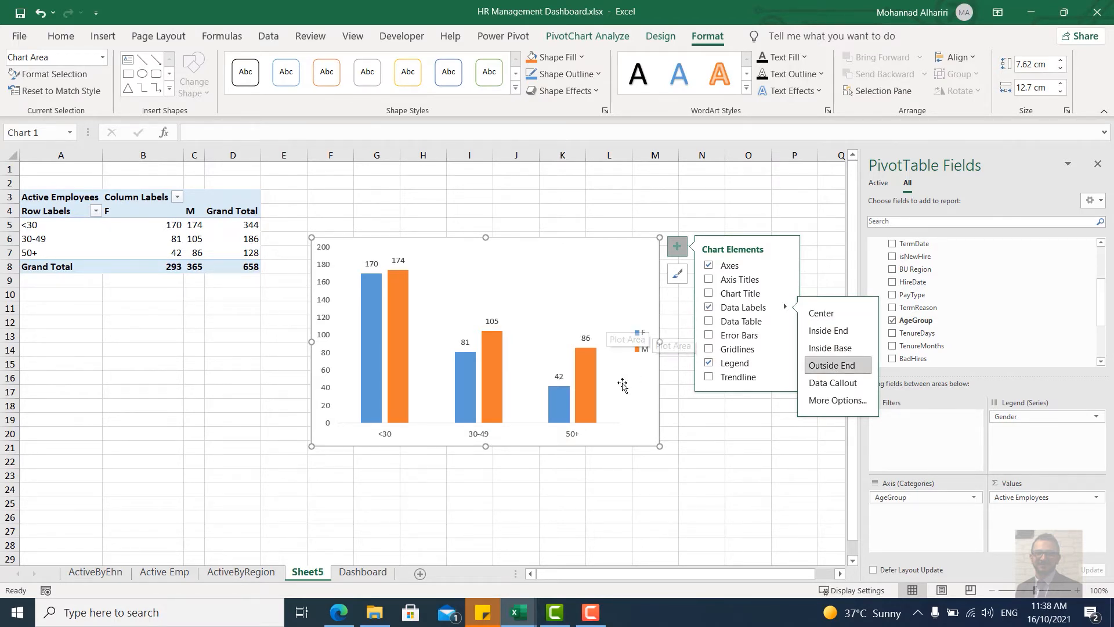
# Step: Add the chart title "Active By Age" and move it to the chart's upper-left corner
pyautogui.click(731, 293)
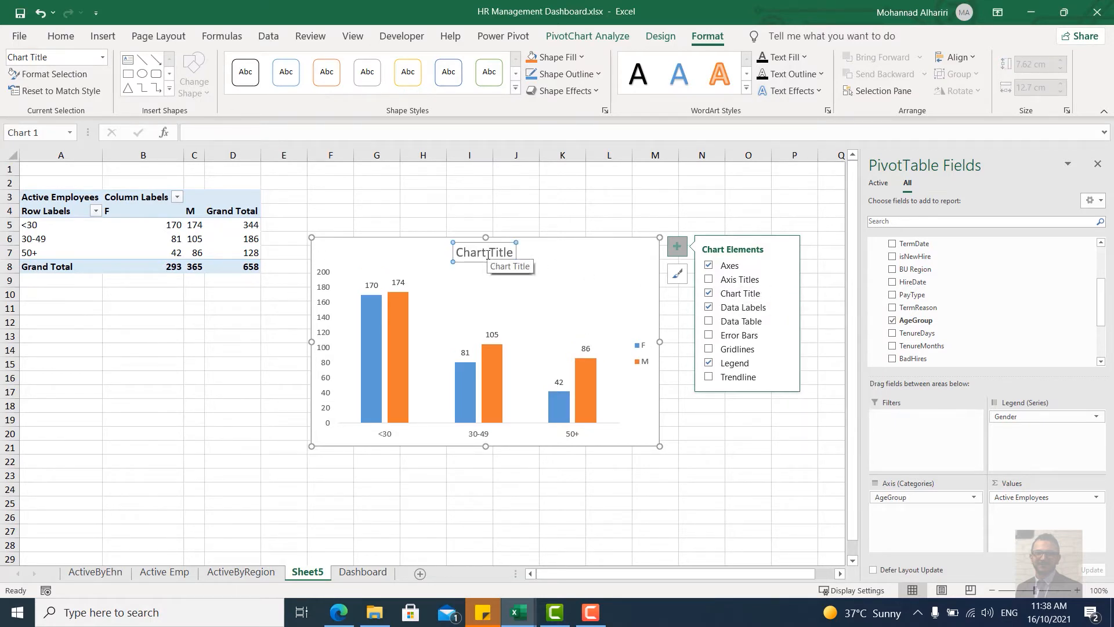
pyautogui.click(488, 253)
pyautogui.tripleClick(487, 253)
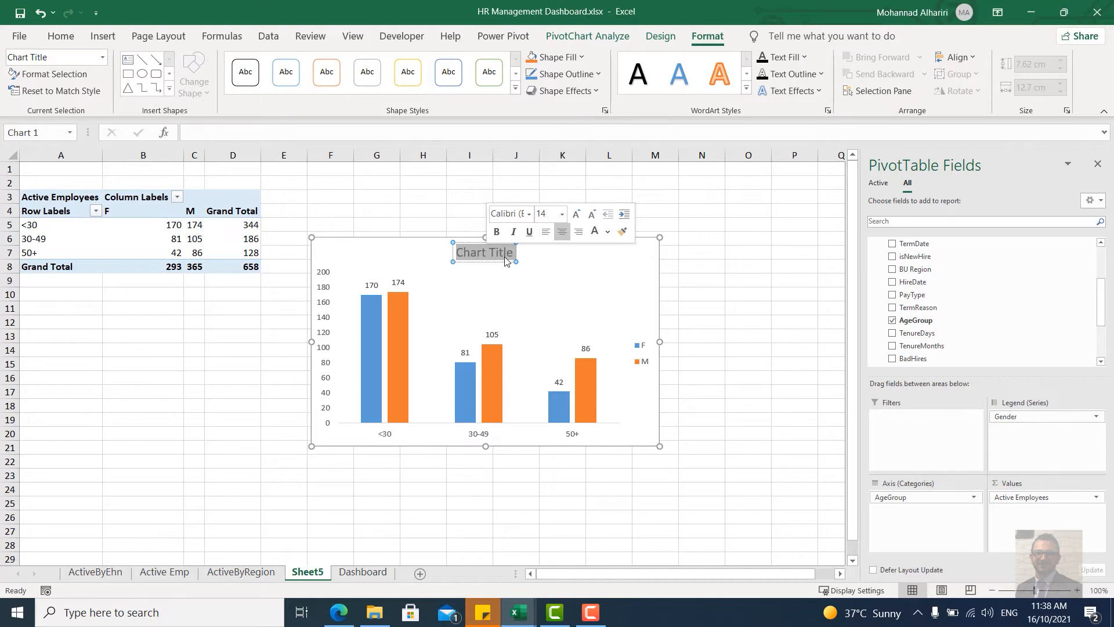
pyautogui.write('Active')
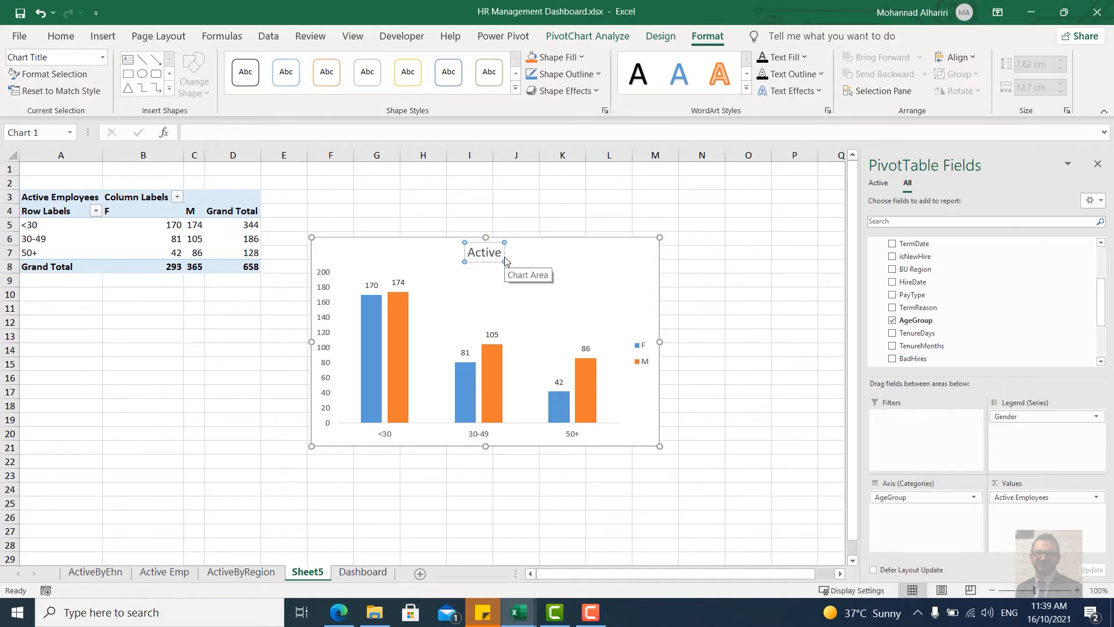
pyautogui.write(' By A')
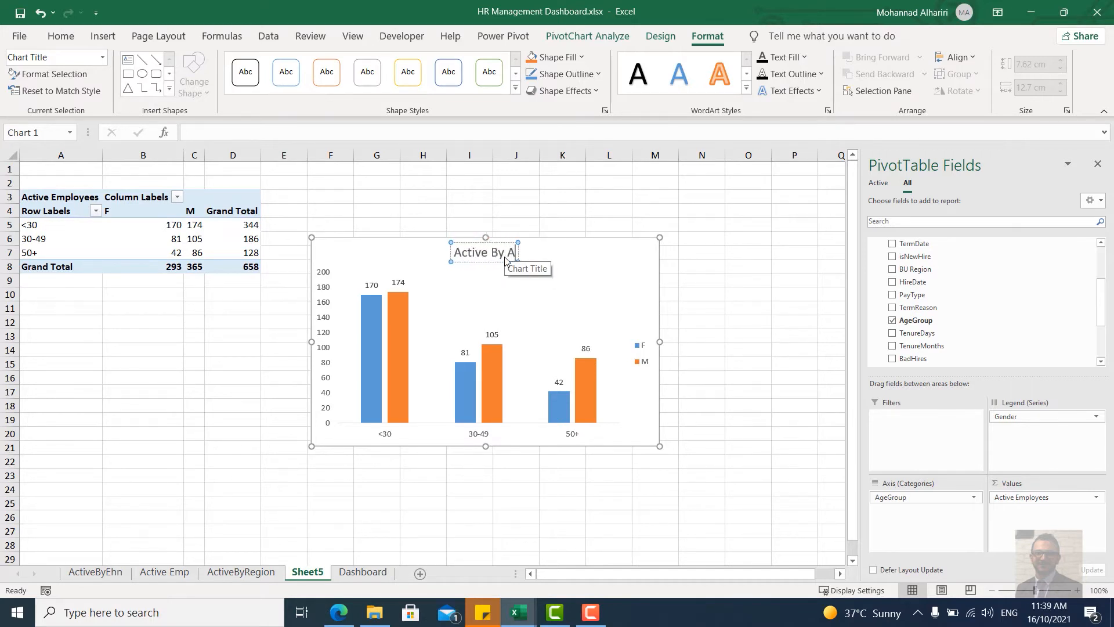
pyautogui.write('ge')
pyautogui.click(500, 293)
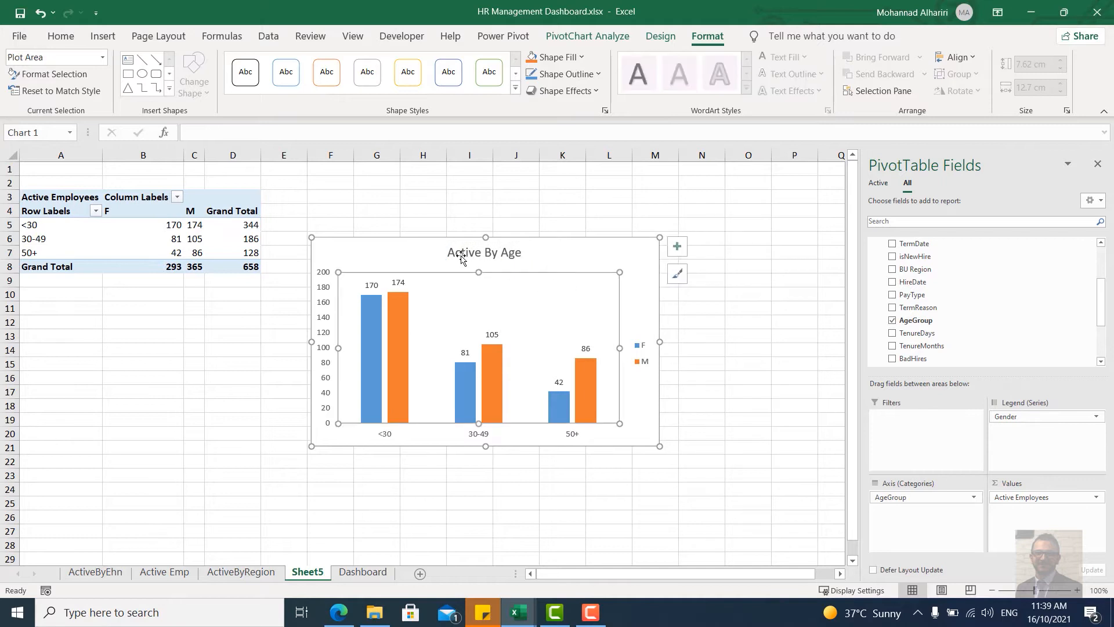
pyautogui.moveTo(461, 257); pyautogui.dragTo(360, 261)
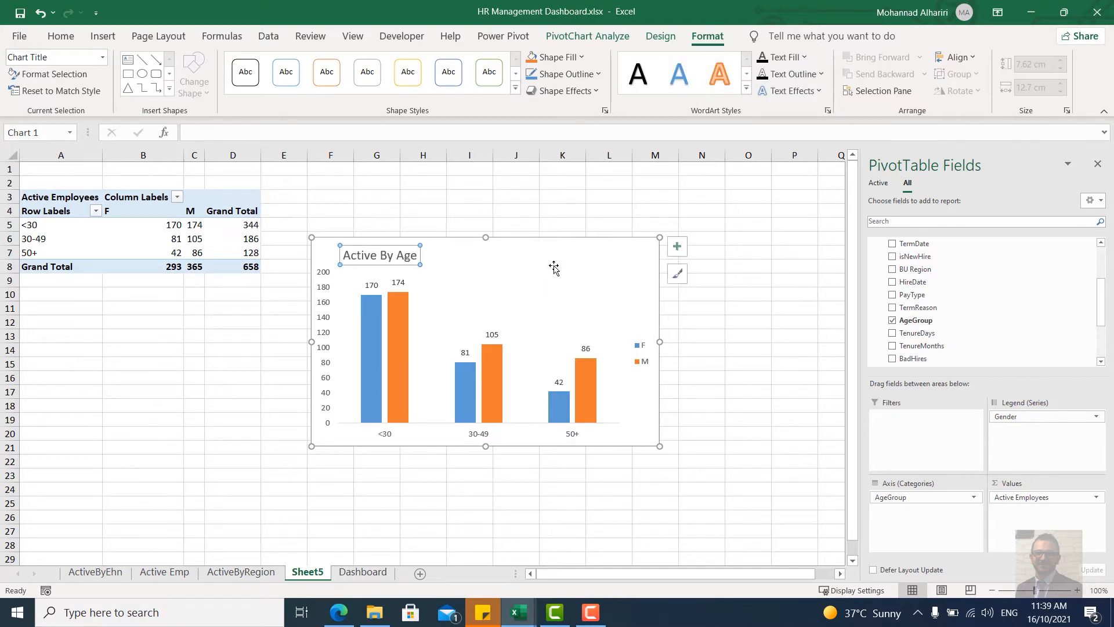
# Step: Cut the Active By Age chart and paste it onto the Dashboard worksheet, below the Active Employees & New Hires chart
pyautogui.click(549, 260)
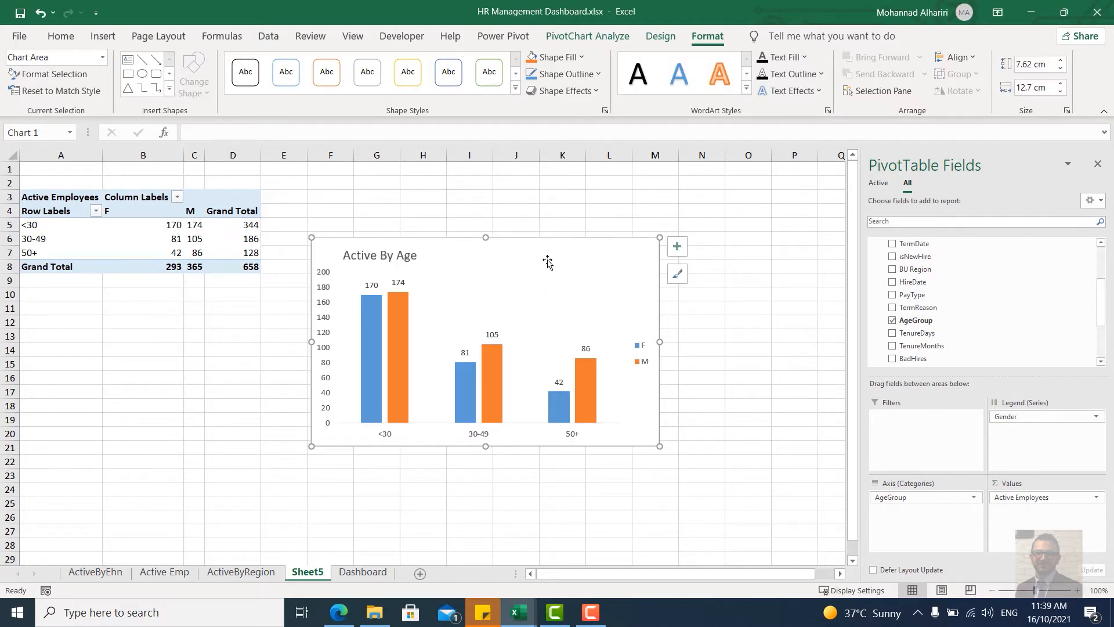
pyautogui.hotkey('ctrl', 'x')
pyautogui.click(362, 572)
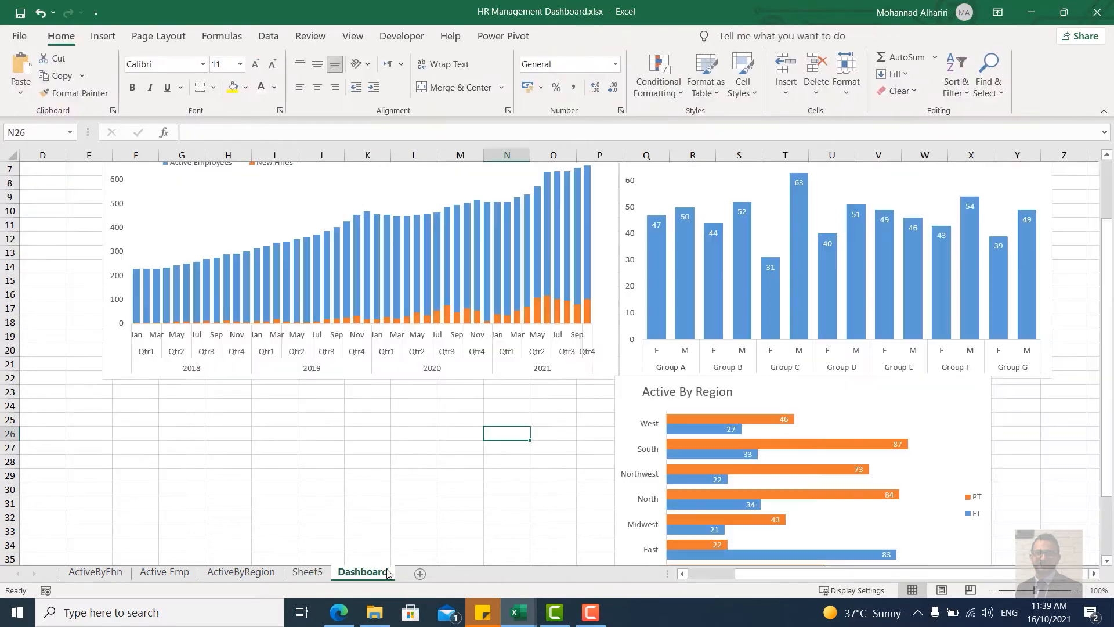
pyautogui.click(375, 461)
pyautogui.hotkey('ctrl', 'v')
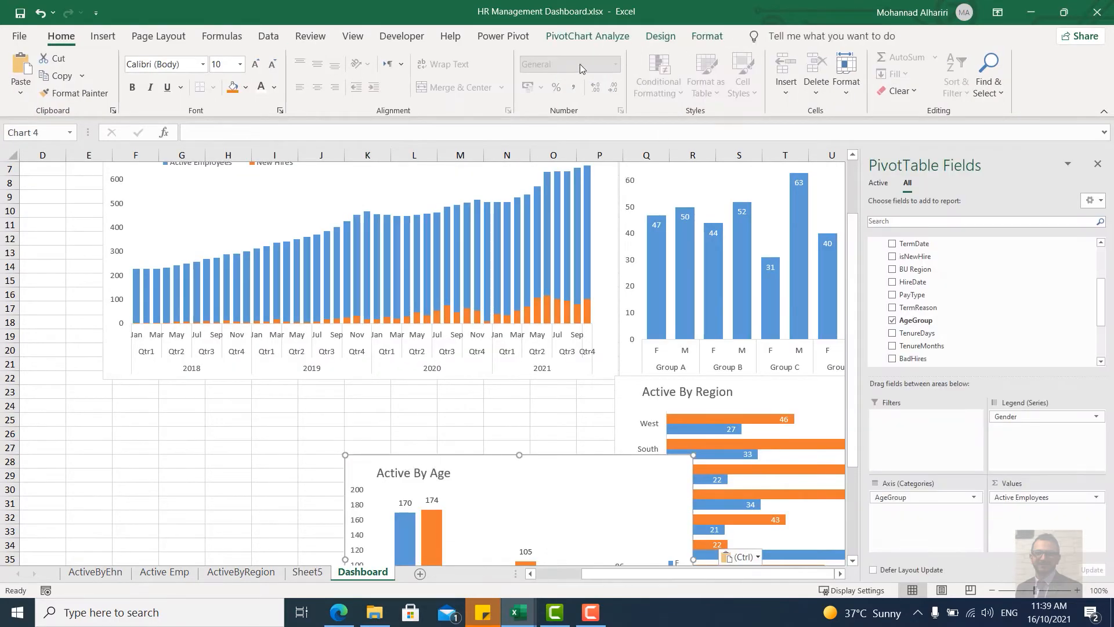
# Step: Name the pasted Active By Age chart ActiveByAge and copy that name
pyautogui.click(661, 37)
pyautogui.click(562, 38)
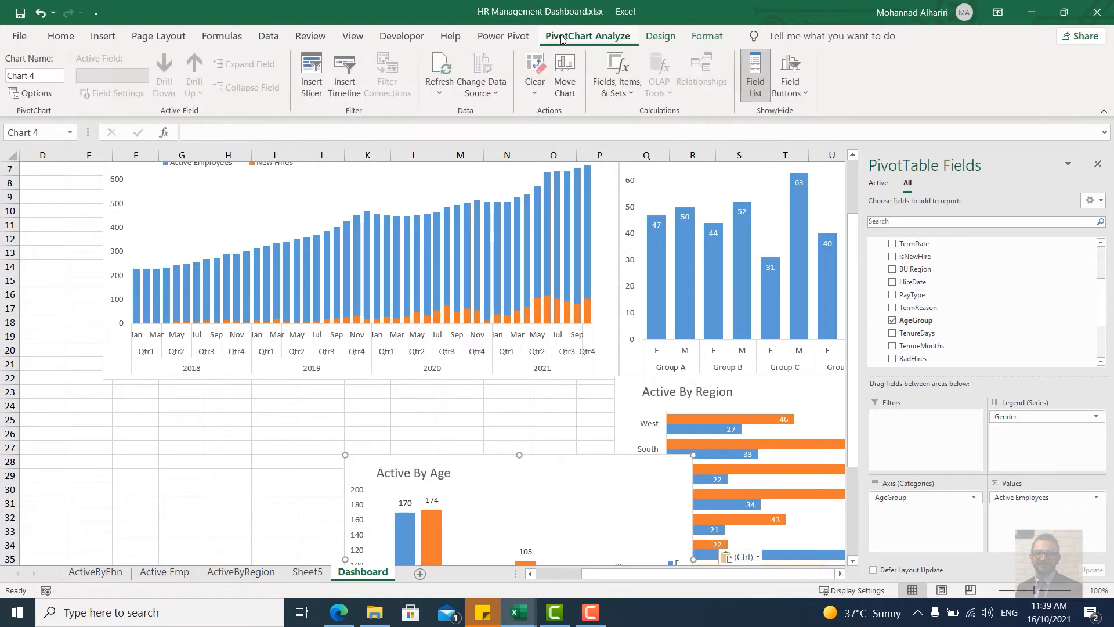
pyautogui.click(57, 77)
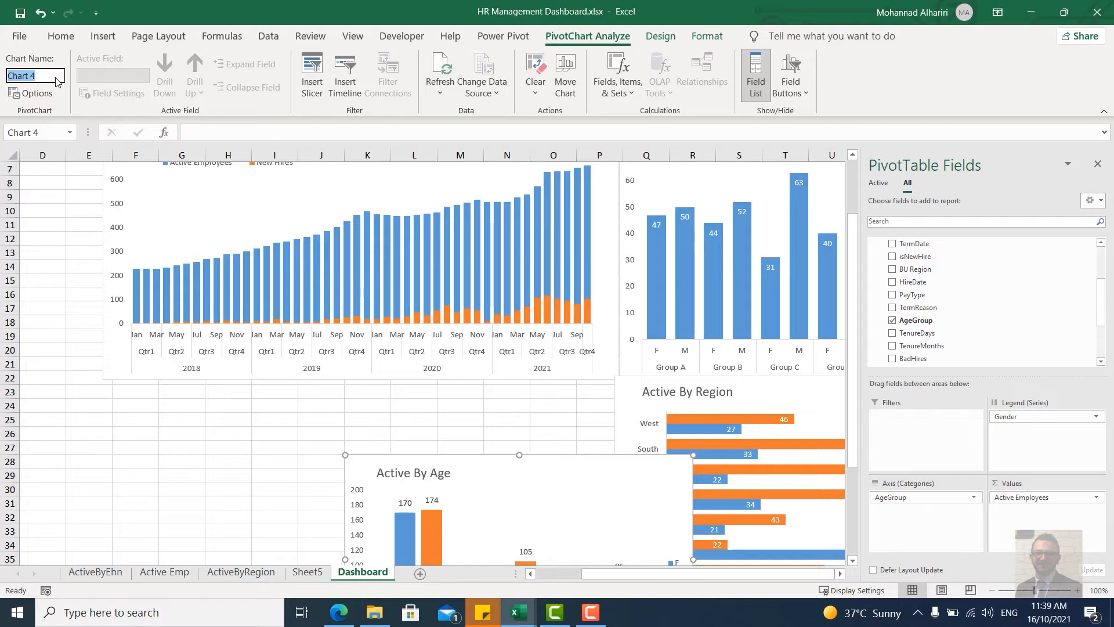
pyautogui.write('ActiveByAge')
pyautogui.doubleClick(46, 73)
pyautogui.click(87, 336)
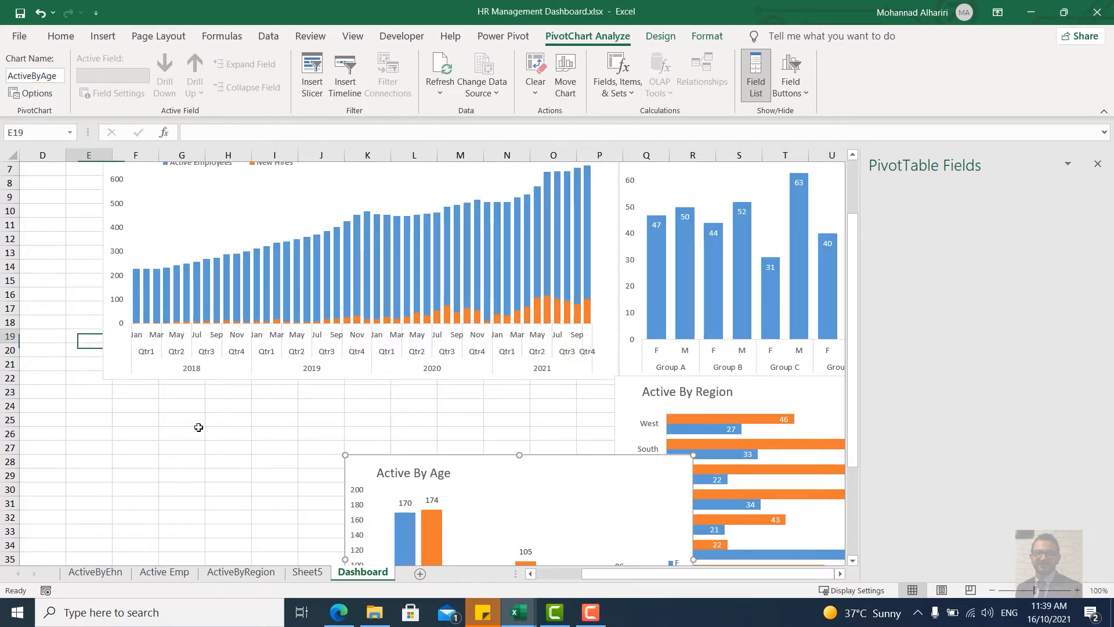
# Step: Rename the worksheet Sheet5 as ActiveByAge using the copied chart name
pyautogui.click(307, 572)
pyautogui.doubleClick(309, 574)
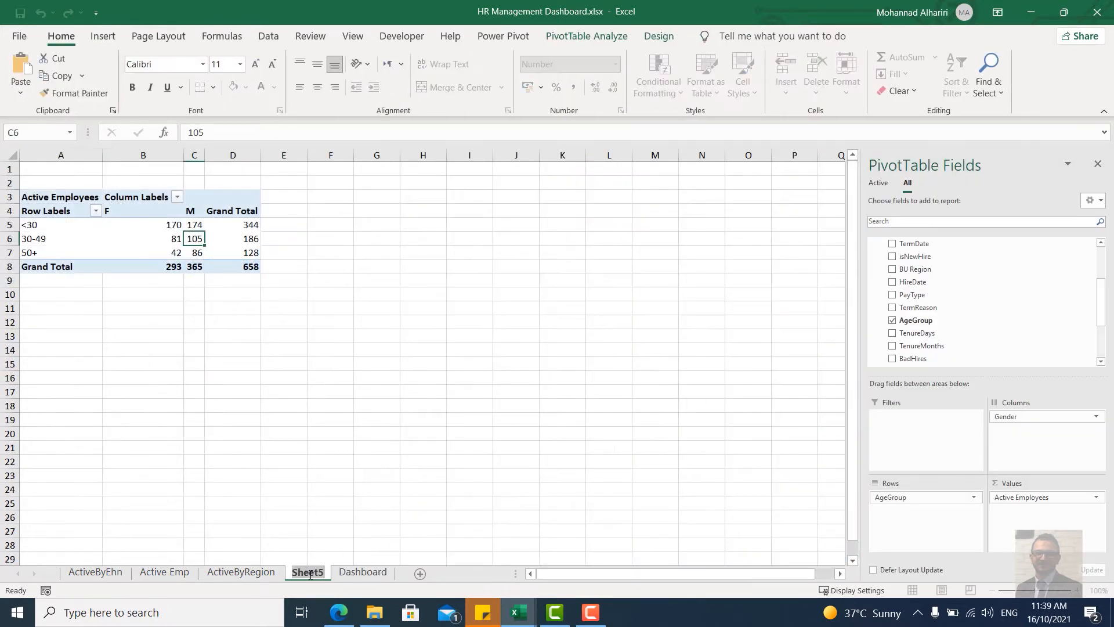
pyautogui.hotkey('ctrl', 'v')
pyautogui.click(357, 436)
# Step: On the Dashboard worksheet, move the Active By Age chart directly below Active Employees & New Hires, adjoining the Active By Region chart
pyautogui.click(387, 574)
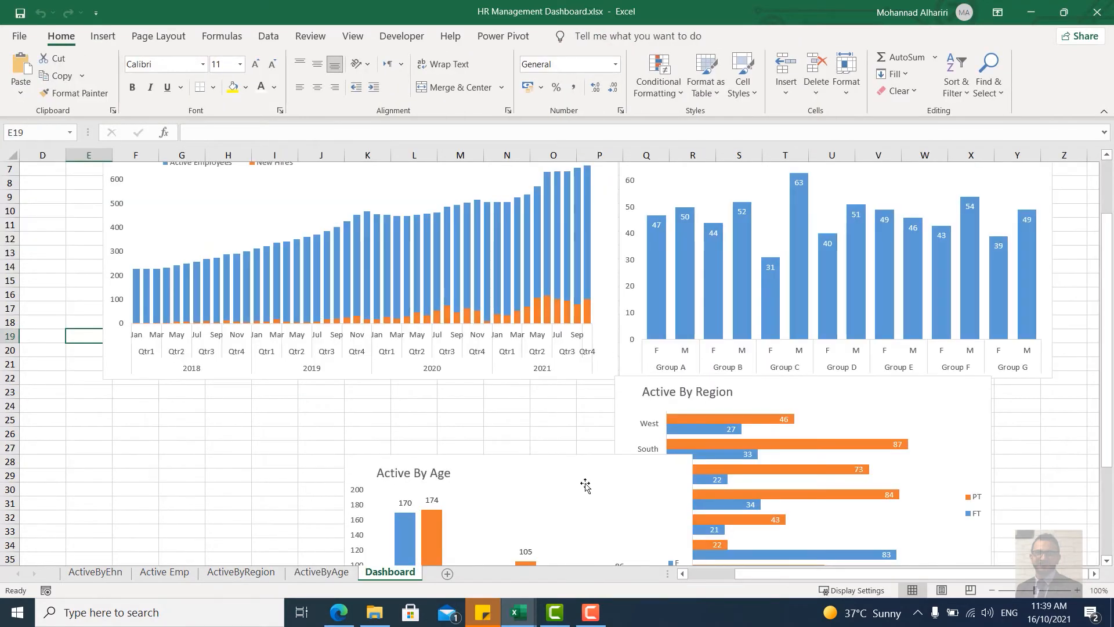
pyautogui.click(551, 478)
pyautogui.moveTo(595, 468); pyautogui.dragTo(516, 390)
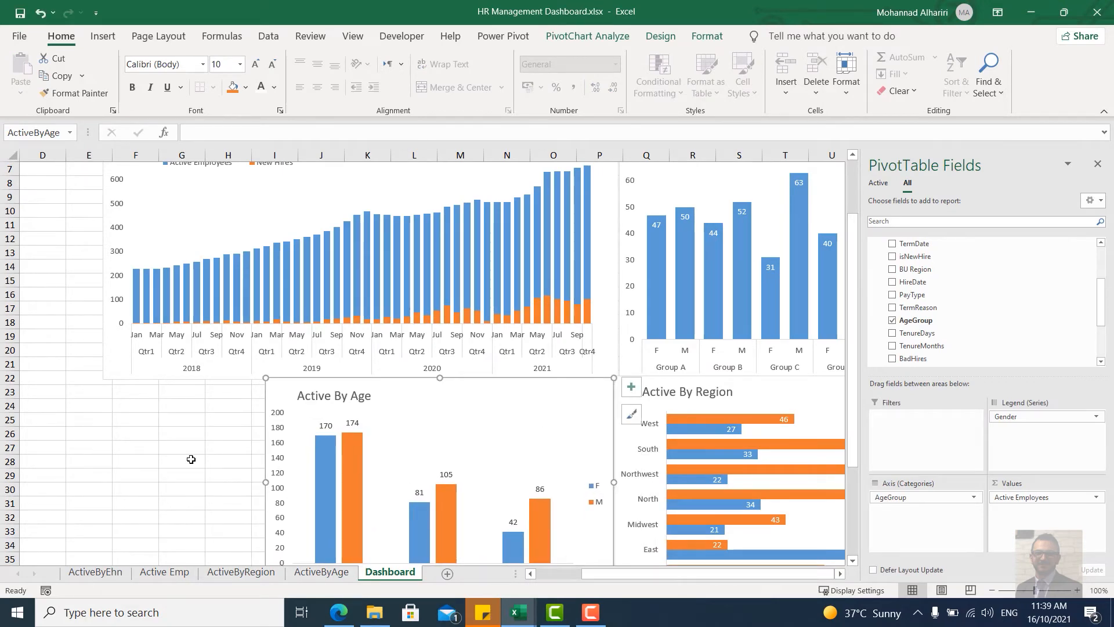
pyautogui.click(181, 461)
pyautogui.scroll(2, 546, 392)
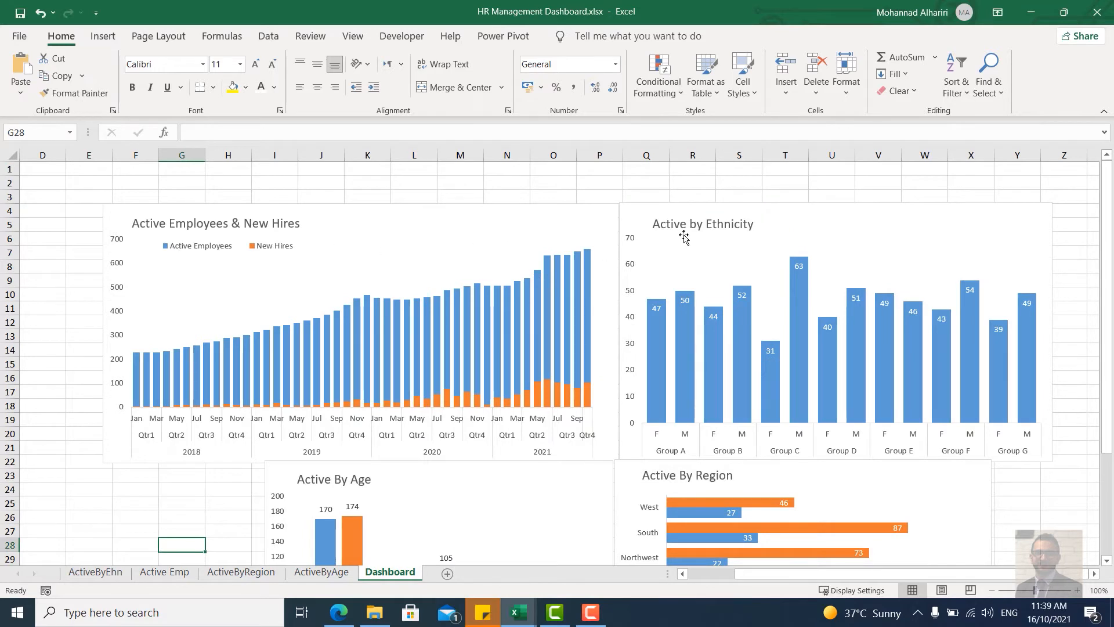
pyautogui.scroll(-2, 718, 304)
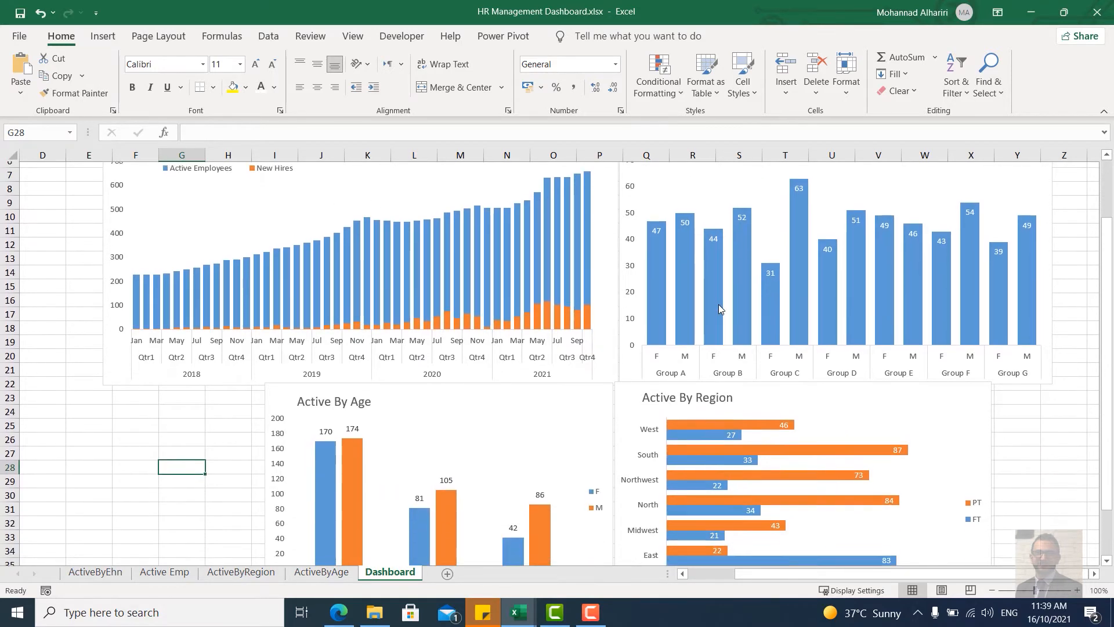
# Step: Switch to the 201804.csv workbook, examine the TermDate and isNewHire columns, and return to the HR Management Dashboard workbook
pyautogui.moveTo(702, 410)
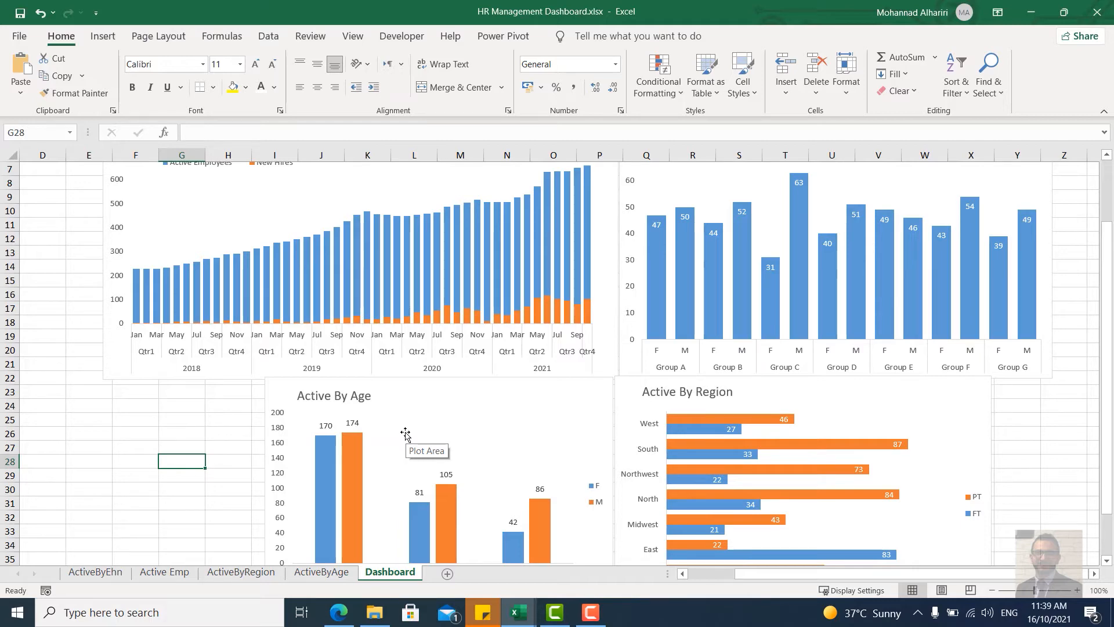
pyautogui.moveTo(518, 613)
pyautogui.click(632, 566)
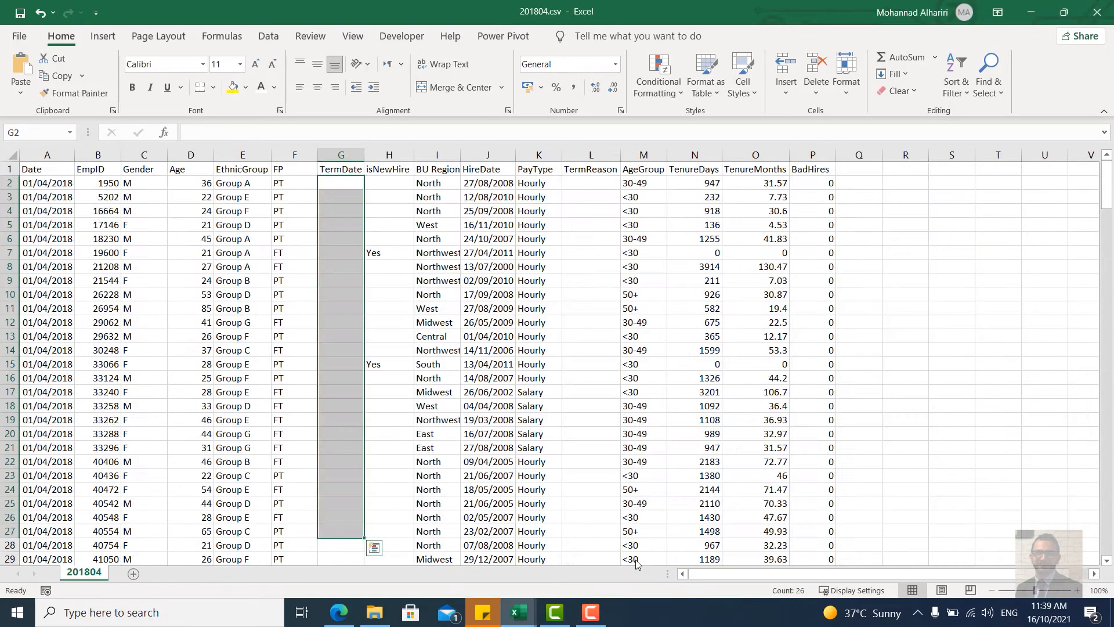
pyautogui.click(337, 250)
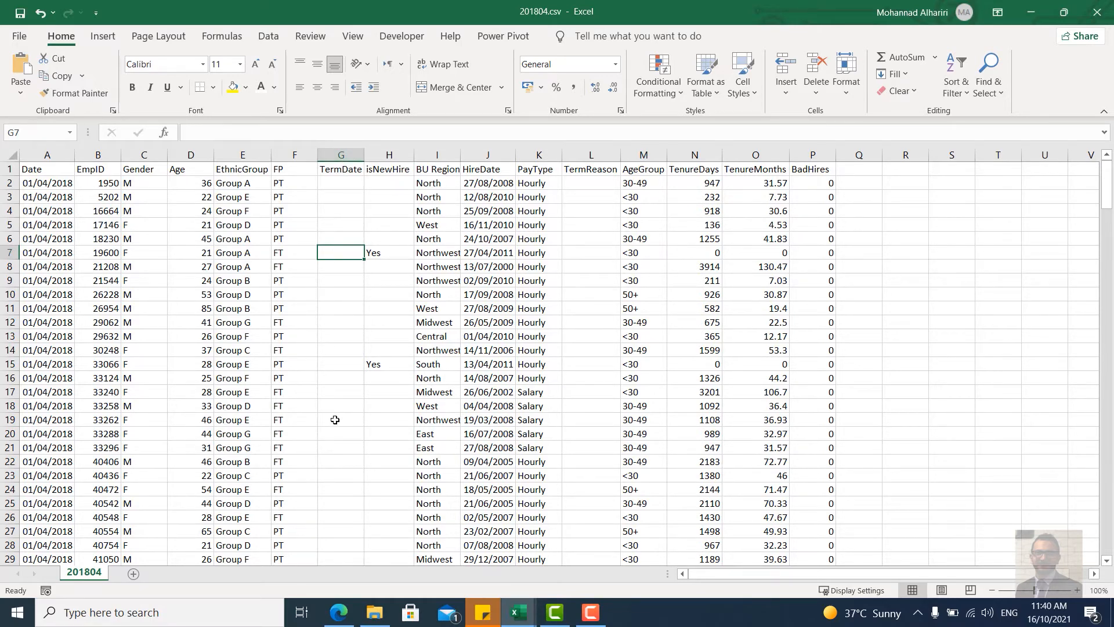
pyautogui.scroll(-13, 334, 417)
pyautogui.scroll(1, 332, 441)
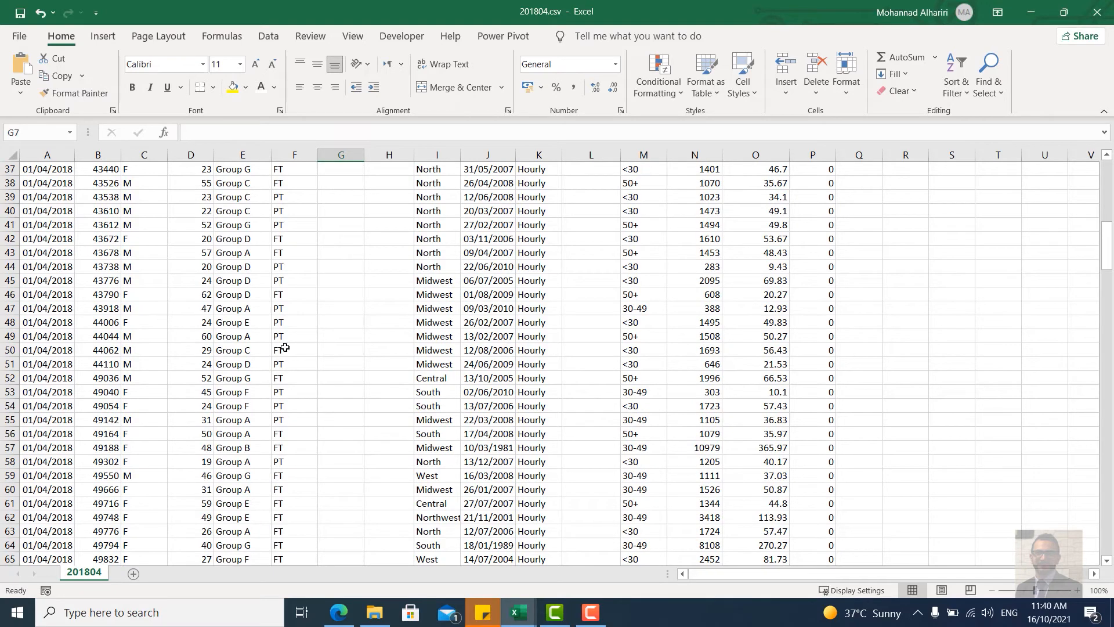
pyautogui.scroll(12, 323, 355)
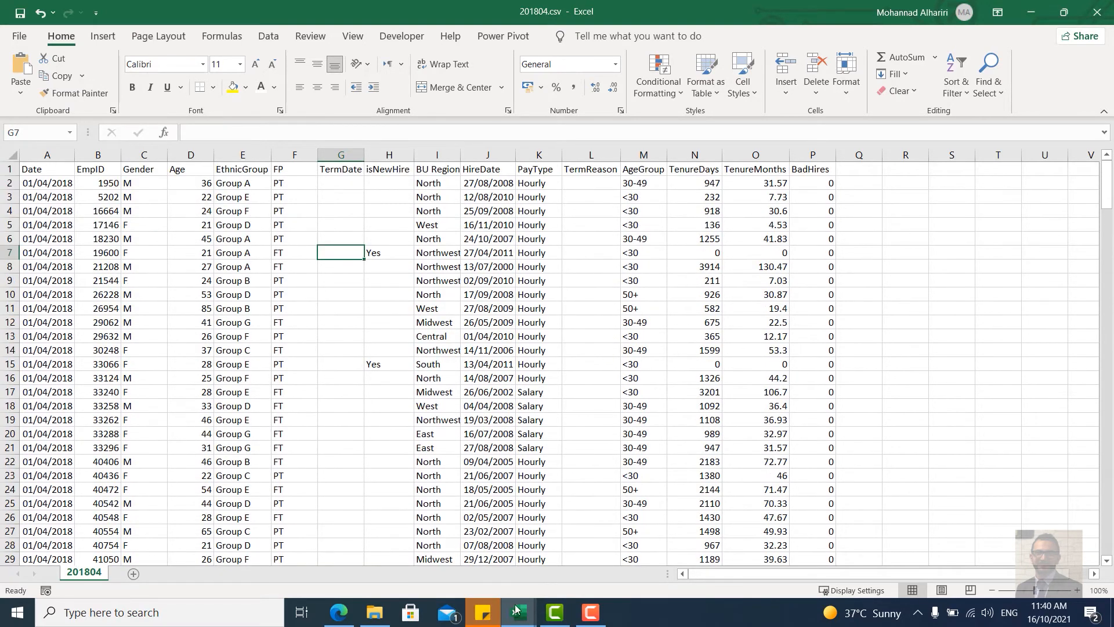
pyautogui.moveTo(518, 612)
pyautogui.click(512, 545)
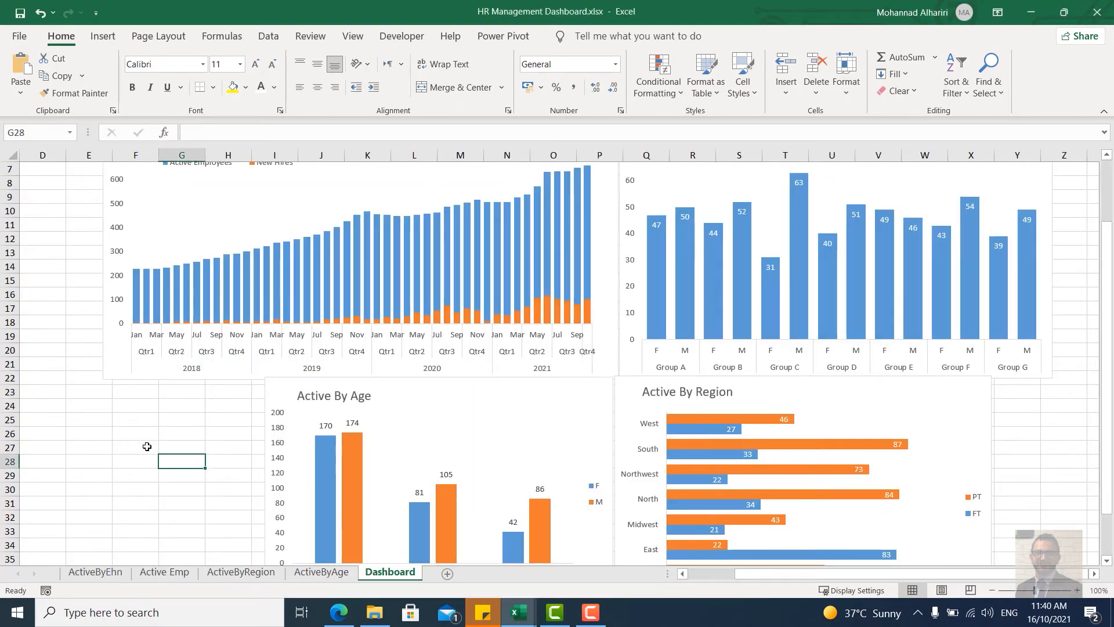
# Step: Insert a PivotTable from the Data Model on a new worksheet
pyautogui.click(135, 433)
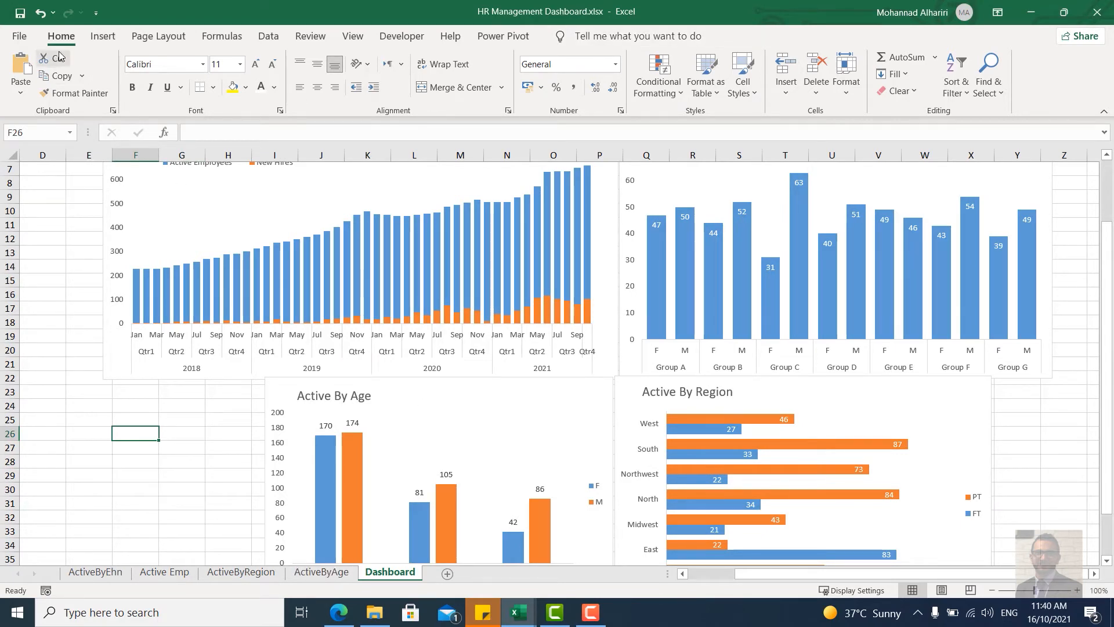
pyautogui.click(102, 36)
pyautogui.click(25, 88)
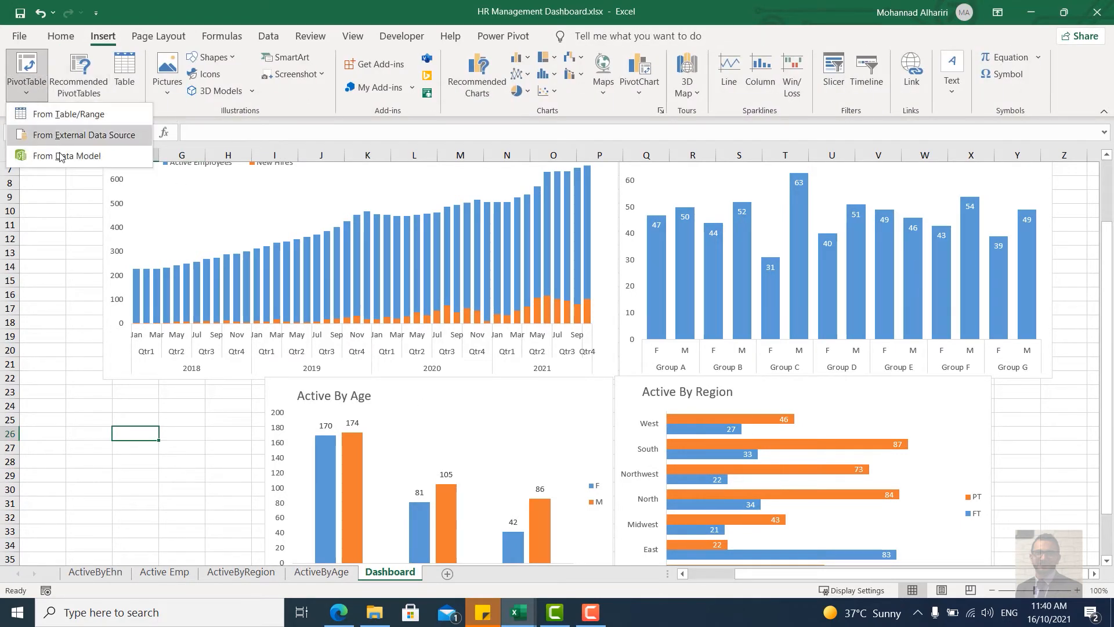
pyautogui.click(58, 152)
pyautogui.click(436, 253)
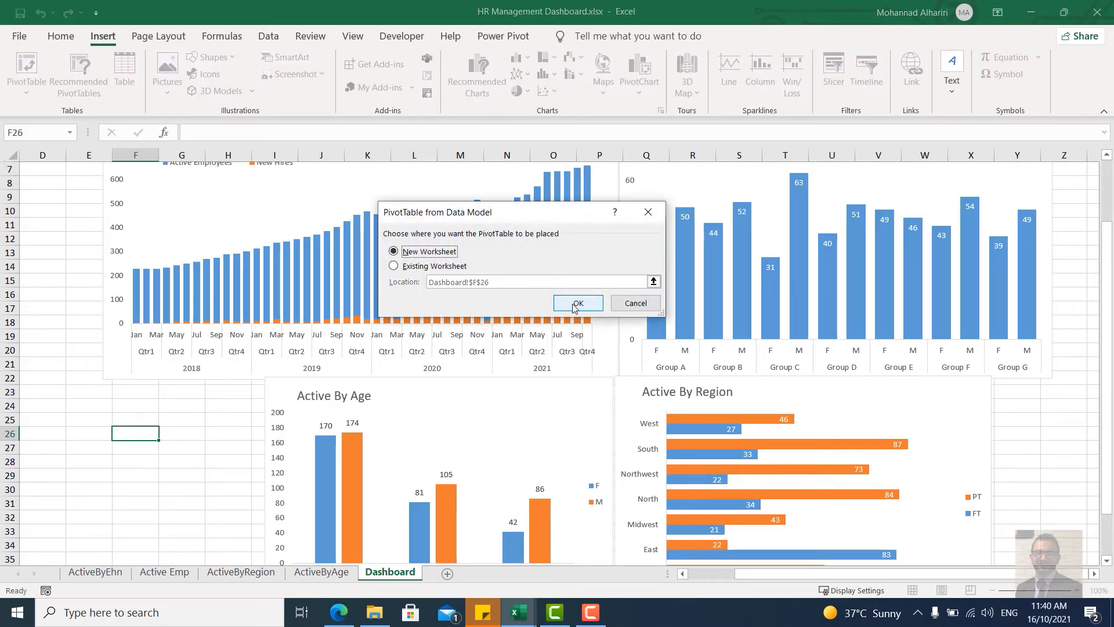
pyautogui.click(578, 302)
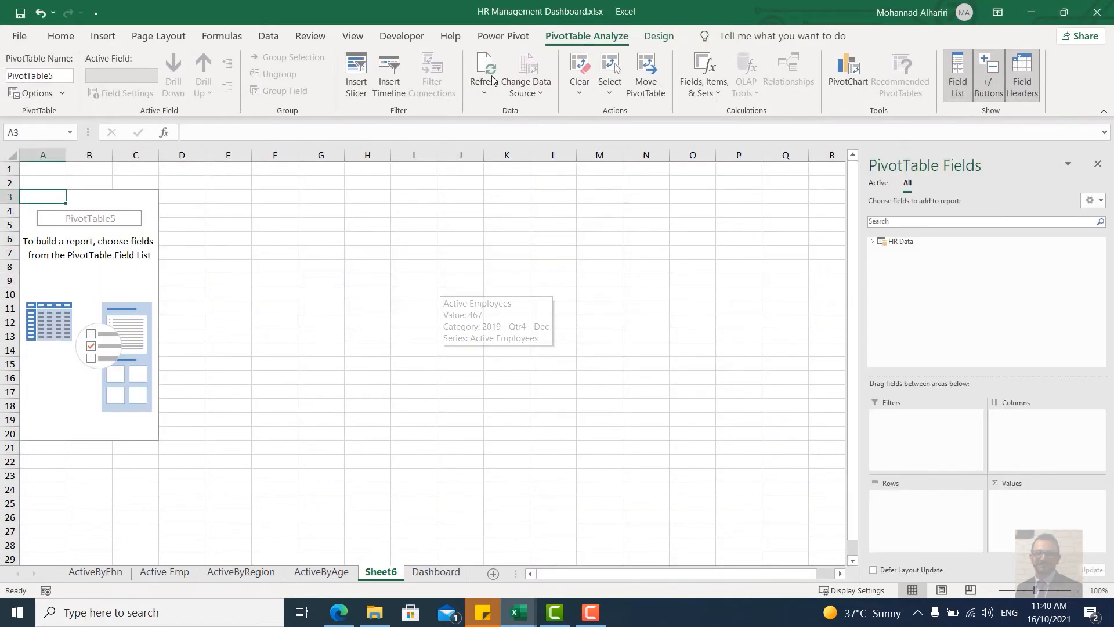
# Step: Start a new Power Pivot measure in the HR Data table and name it Separation
pyautogui.click(666, 41)
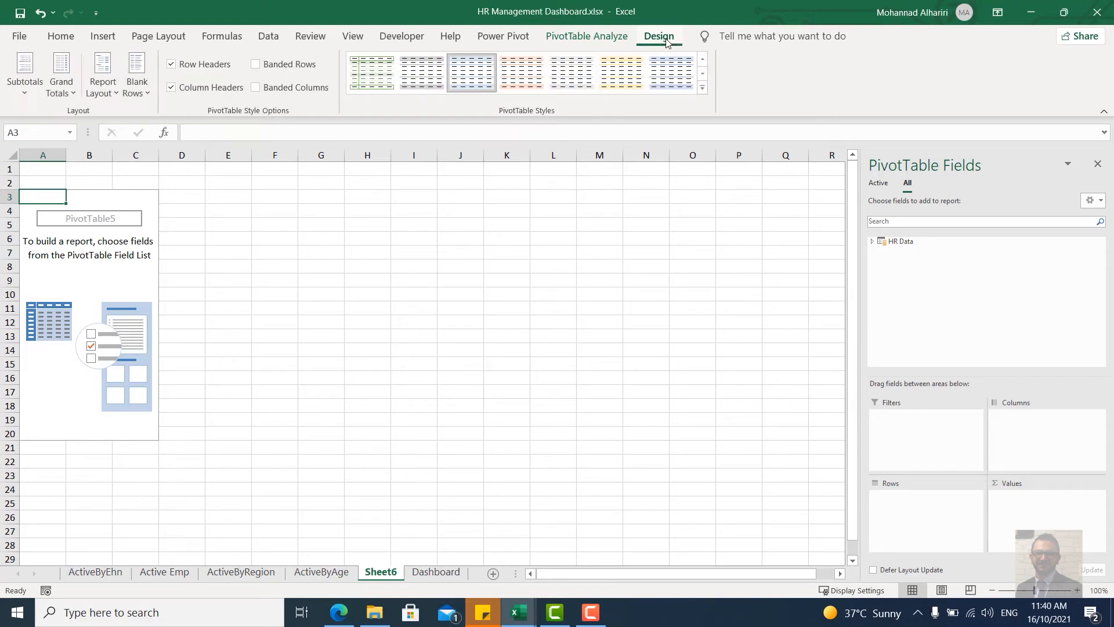
pyautogui.click(587, 36)
pyautogui.click(502, 36)
pyautogui.click(70, 75)
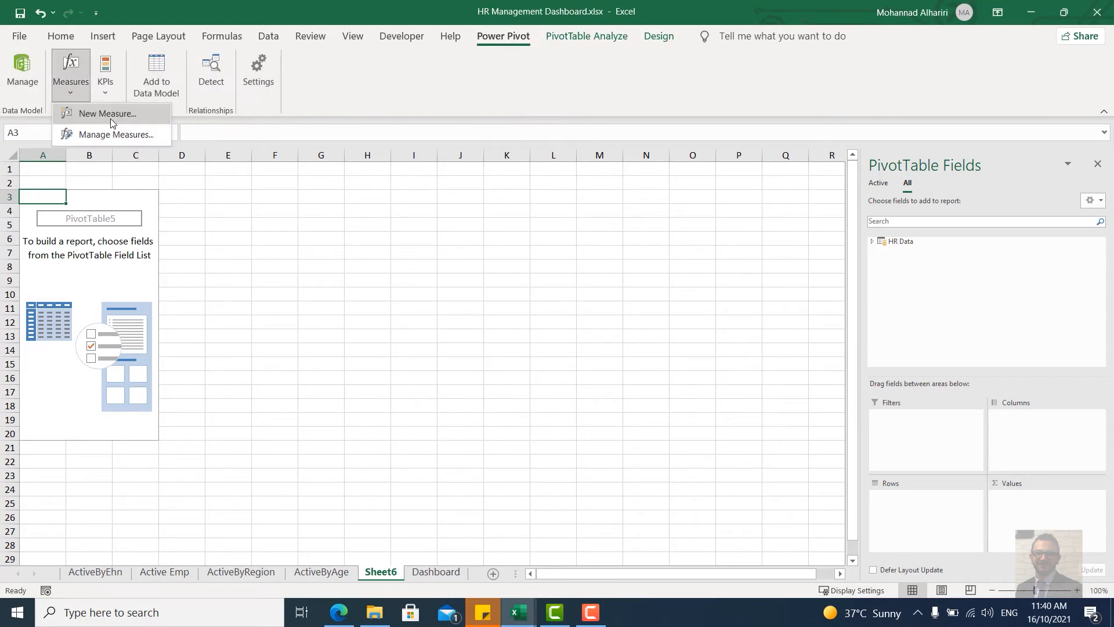
pyautogui.click(110, 116)
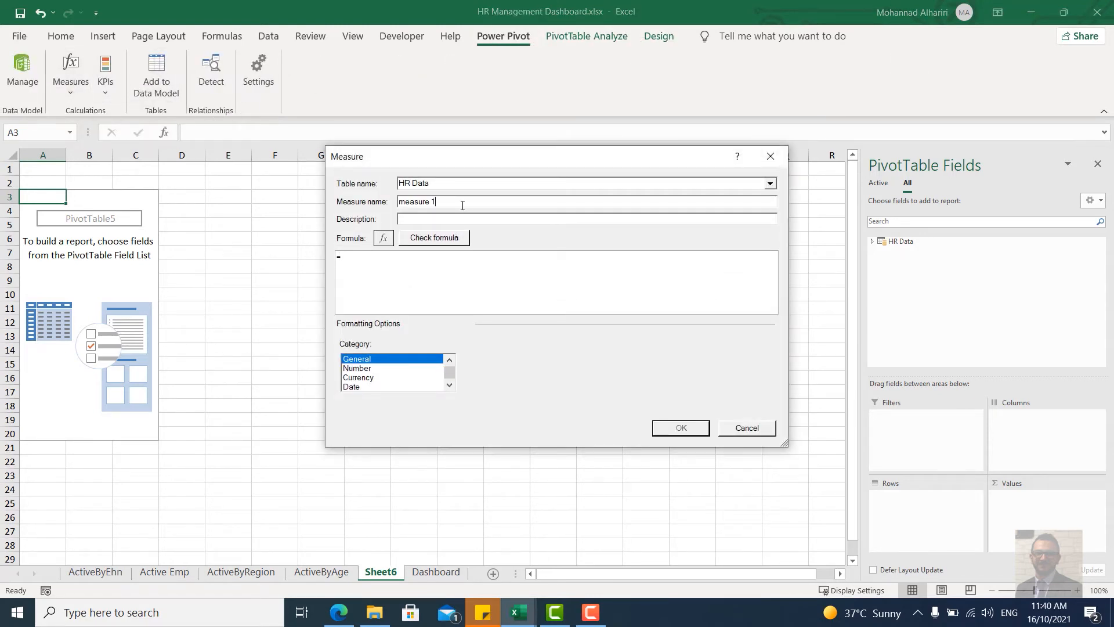
pyautogui.moveTo(462, 206); pyautogui.dragTo(313, 210)
pyautogui.write('Sepa')
# Step: Begin the Separation measure's formula with =CALCULATE(COUNT([EmpID] to count the employee IDs
pyautogui.write('CALCULATE(')
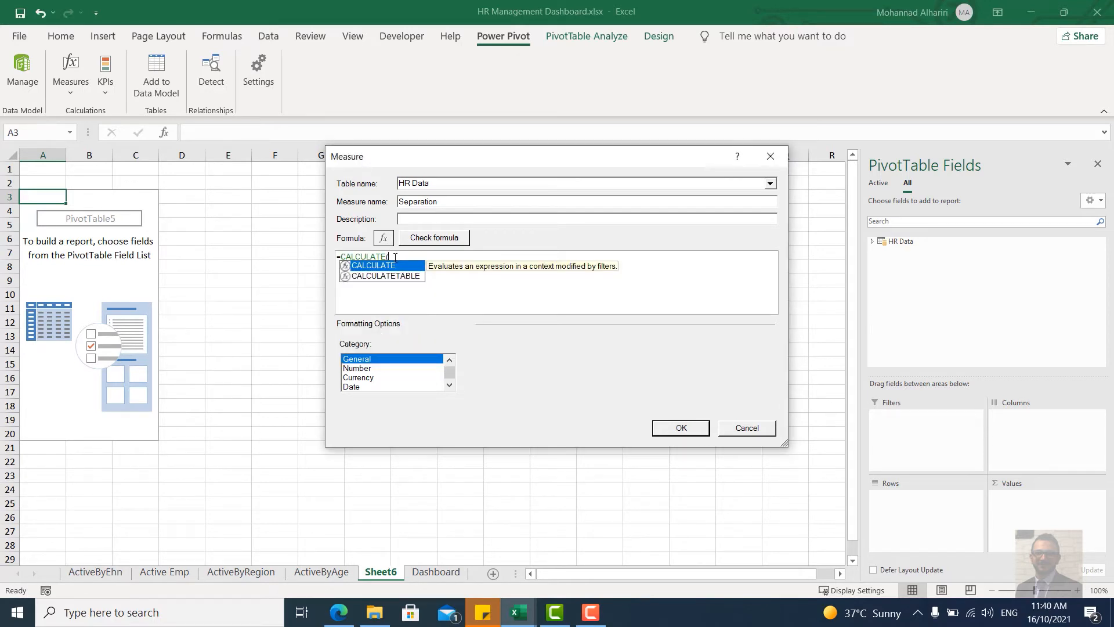
pyautogui.write('cou')
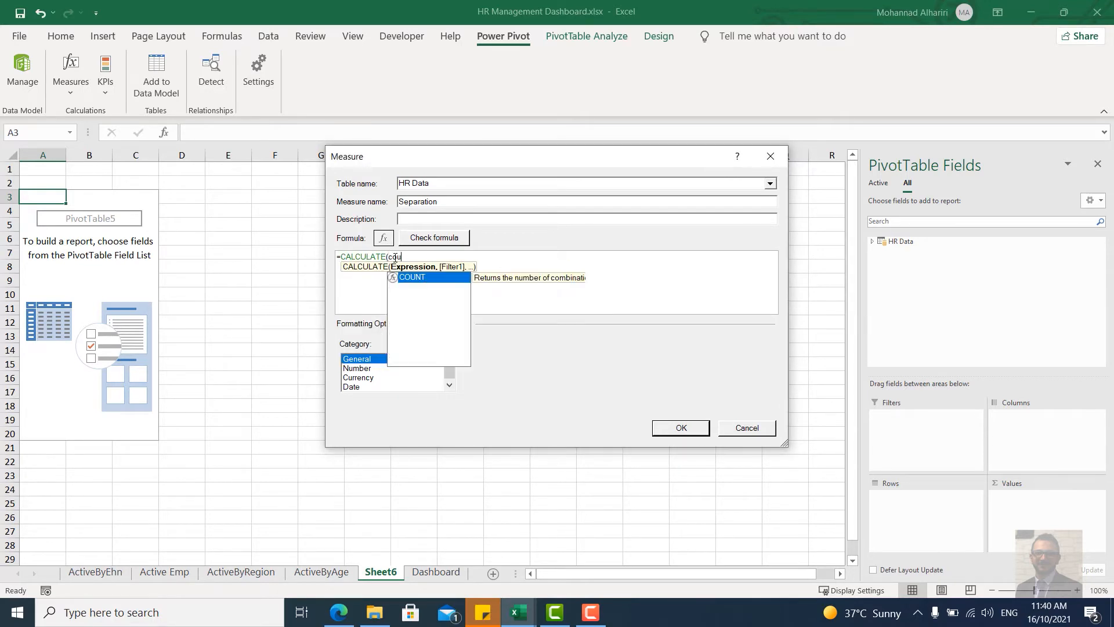
pyautogui.press('Tab')
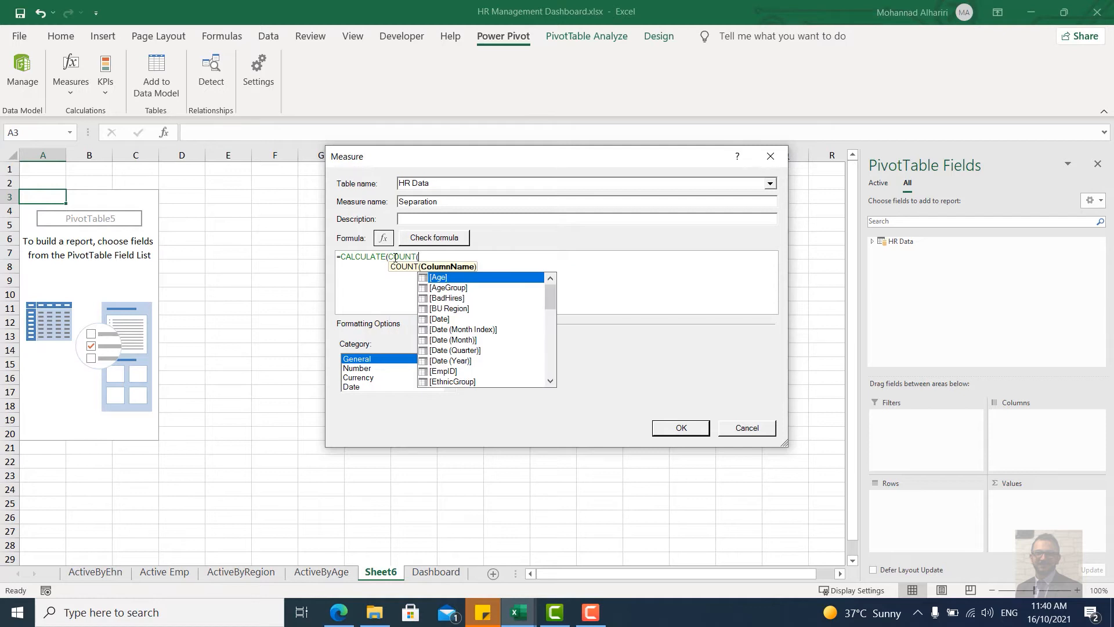
pyautogui.press('Down')
pyautogui.press('Down')
pyautogui.press('Down')
pyautogui.press('Down')
pyautogui.press('Down')
pyautogui.press('Down')
pyautogui.press('Down')
pyautogui.press('Down')
pyautogui.press('Down')
pyautogui.press('Down')
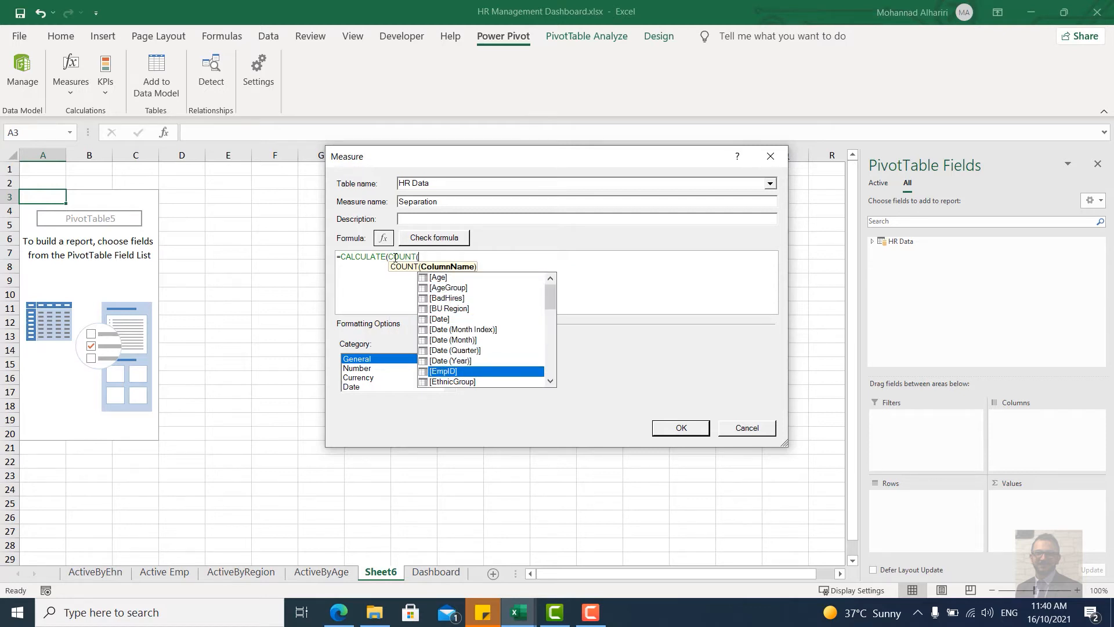
pyautogui.press('Down')
pyautogui.press('Down')
pyautogui.press('Down')
pyautogui.press('Down')
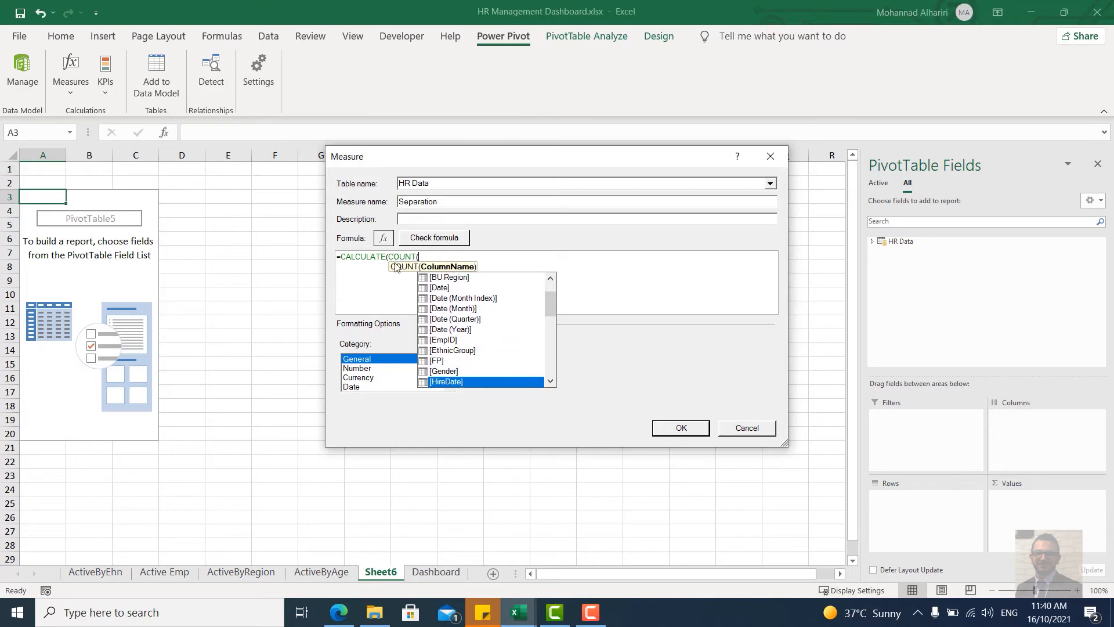
pyautogui.scroll(-2, 492, 354)
pyautogui.scroll(-2, 492, 353)
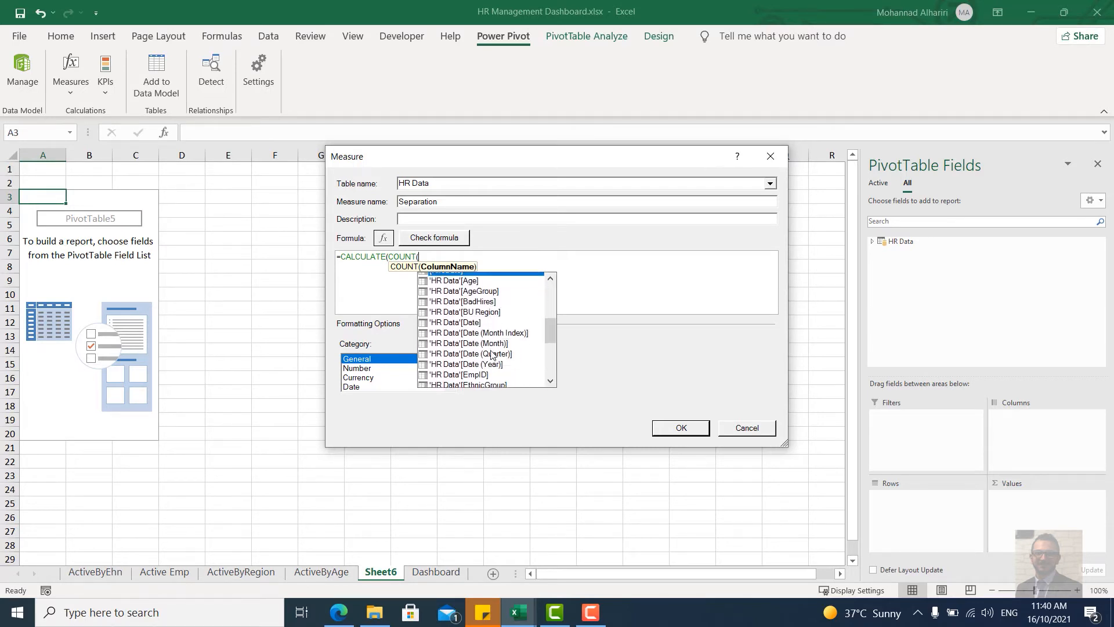
pyautogui.scroll(-3, 492, 354)
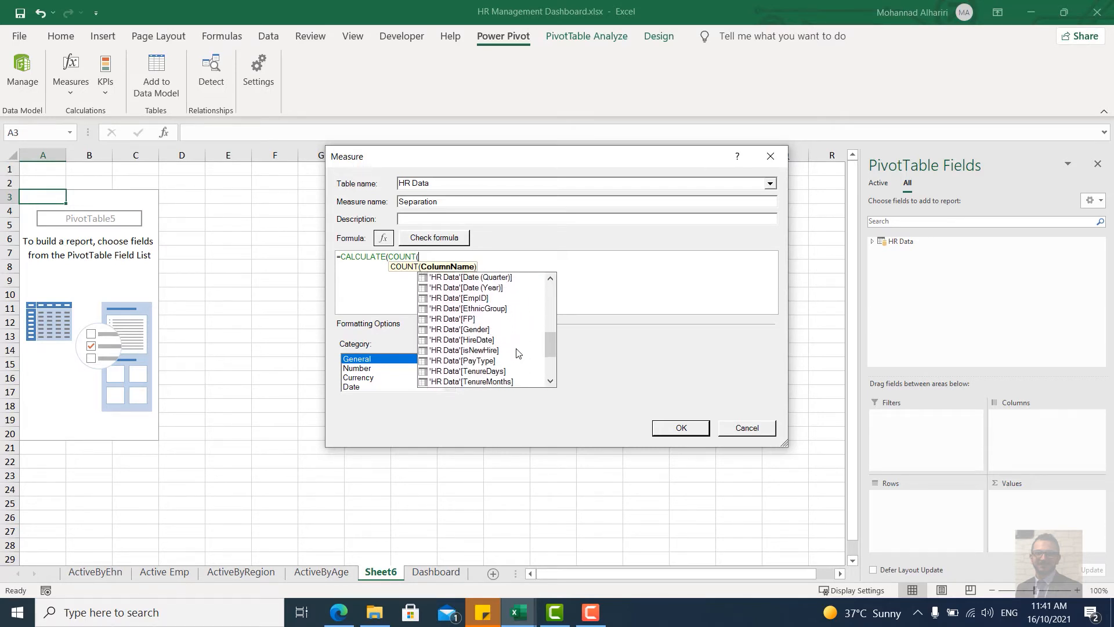
pyautogui.write('em')
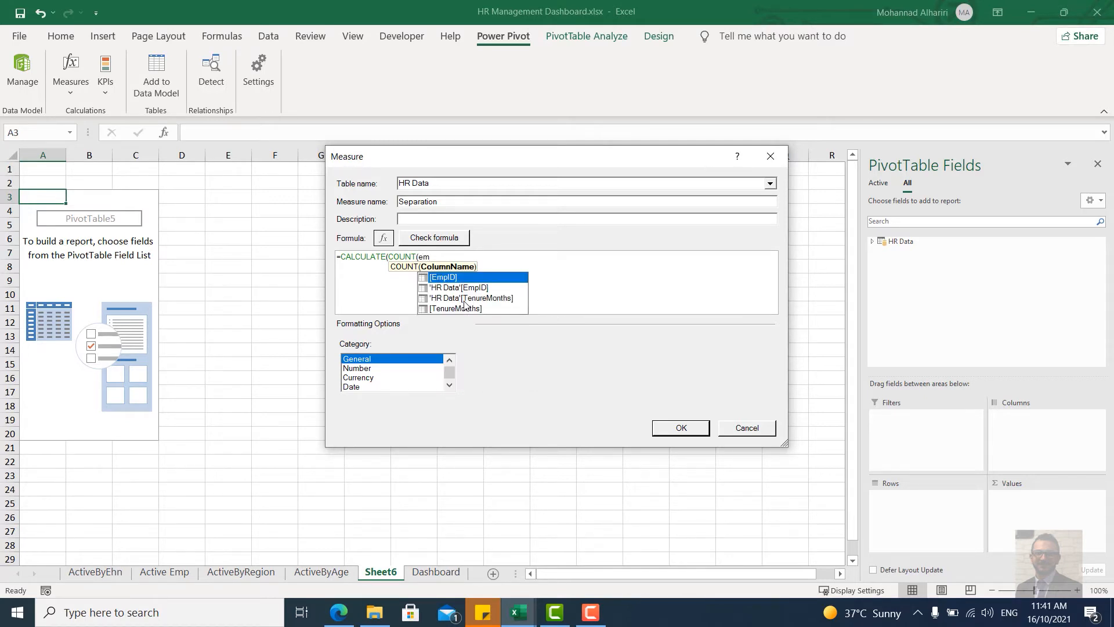
pyautogui.press('Tab')
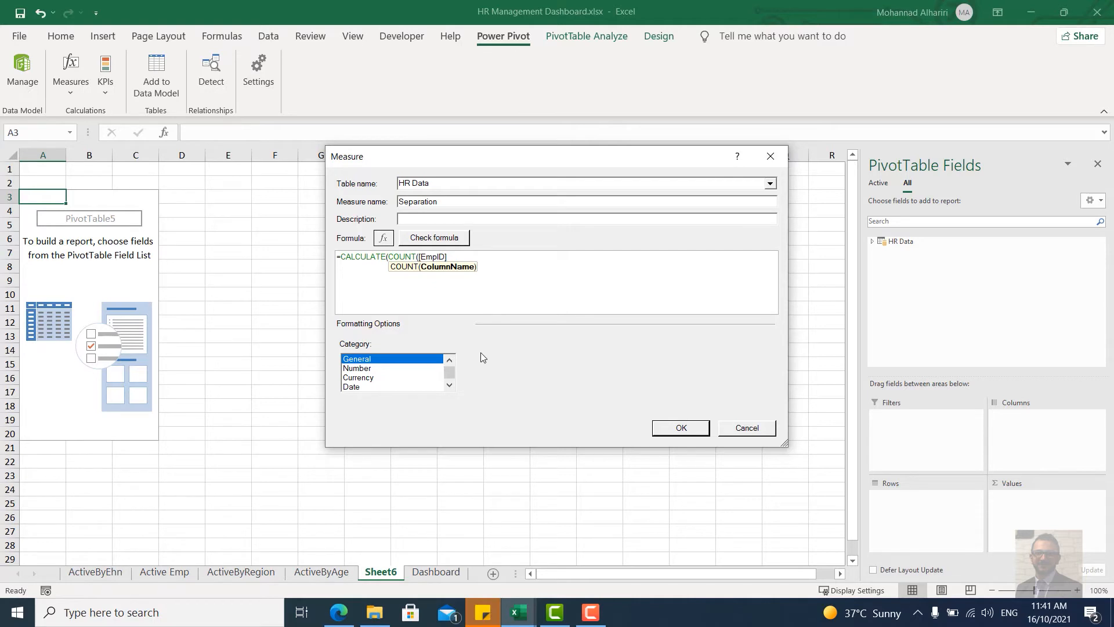
# Step: Close the COUNT function and add a FILTER function on the 'HR Data' table as the CALCULATE filter argument
pyautogui.write('),fil')
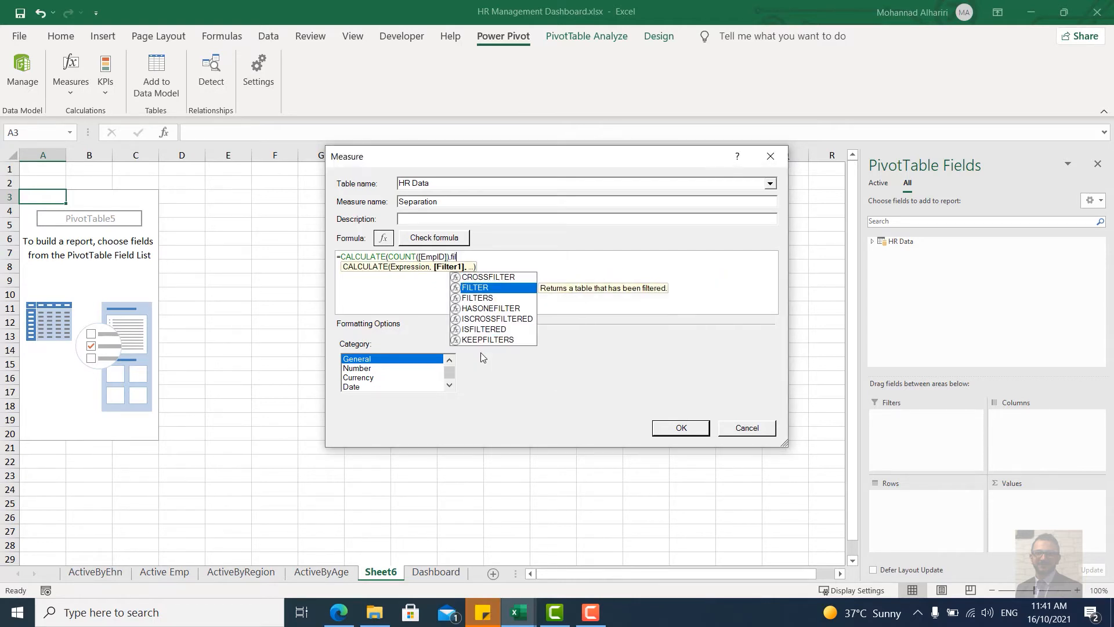
pyautogui.press('Tab')
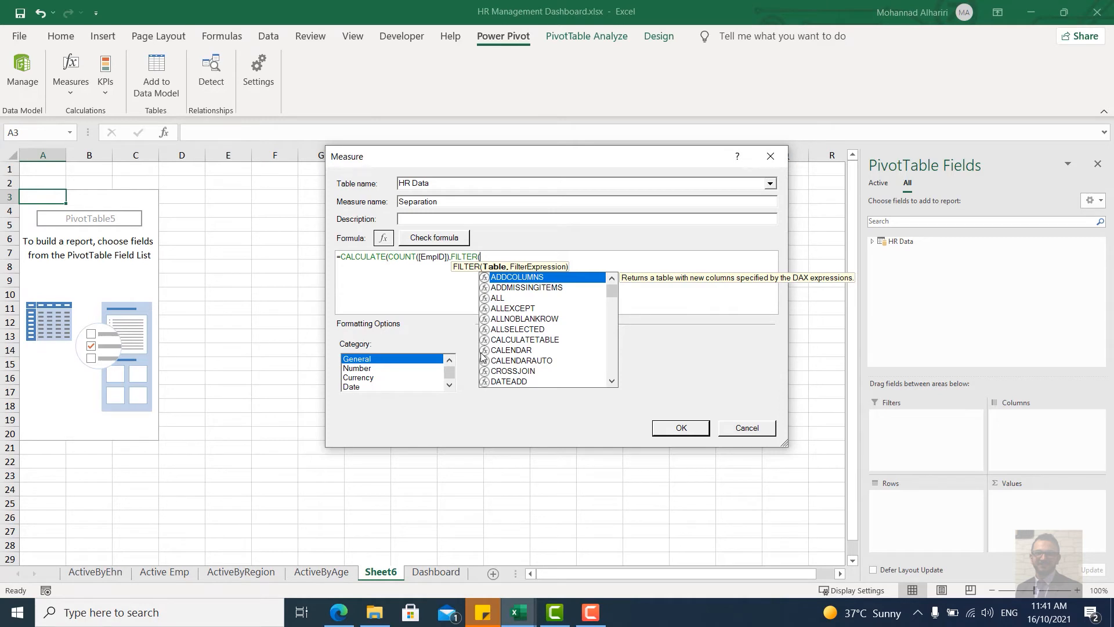
pyautogui.write('hr')
pyautogui.press('Tab')
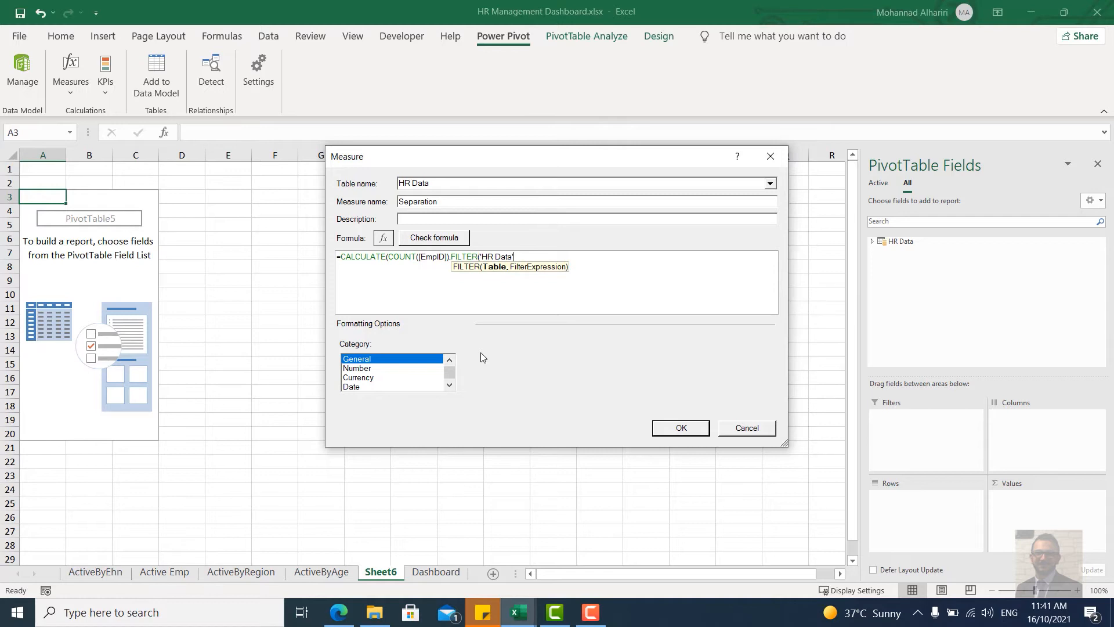
pyautogui.write(',')
# Step: Check the TermDate column in 201804.csv, then complete the measure's filter with NOT(ISBLANK('HR Data'[TermDate])) and close all parentheses
pyautogui.moveTo(519, 612)
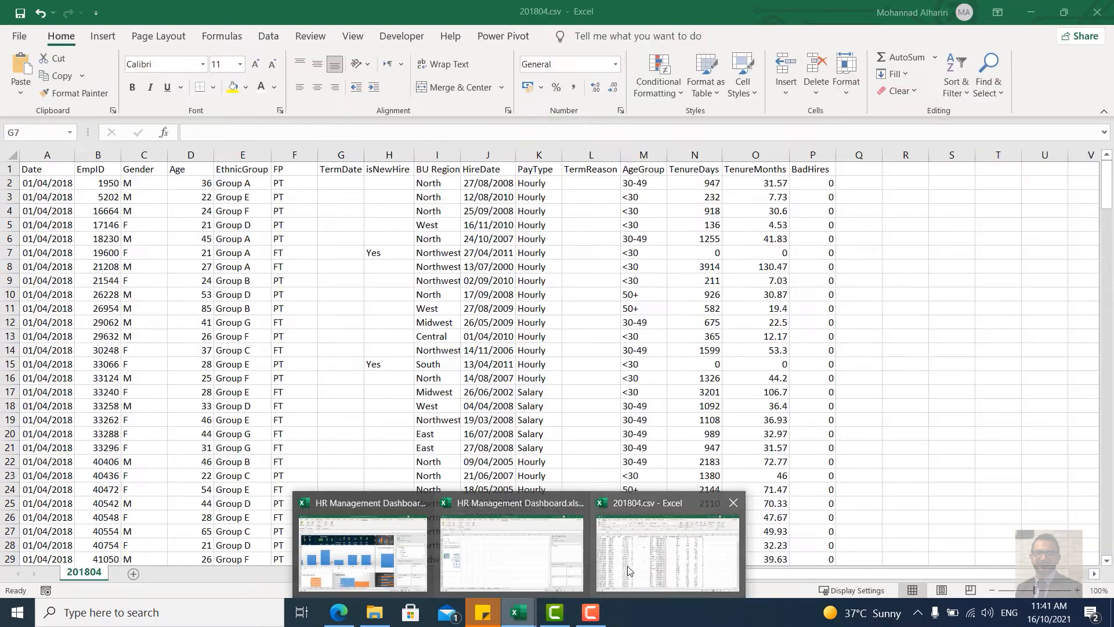
pyautogui.click(628, 572)
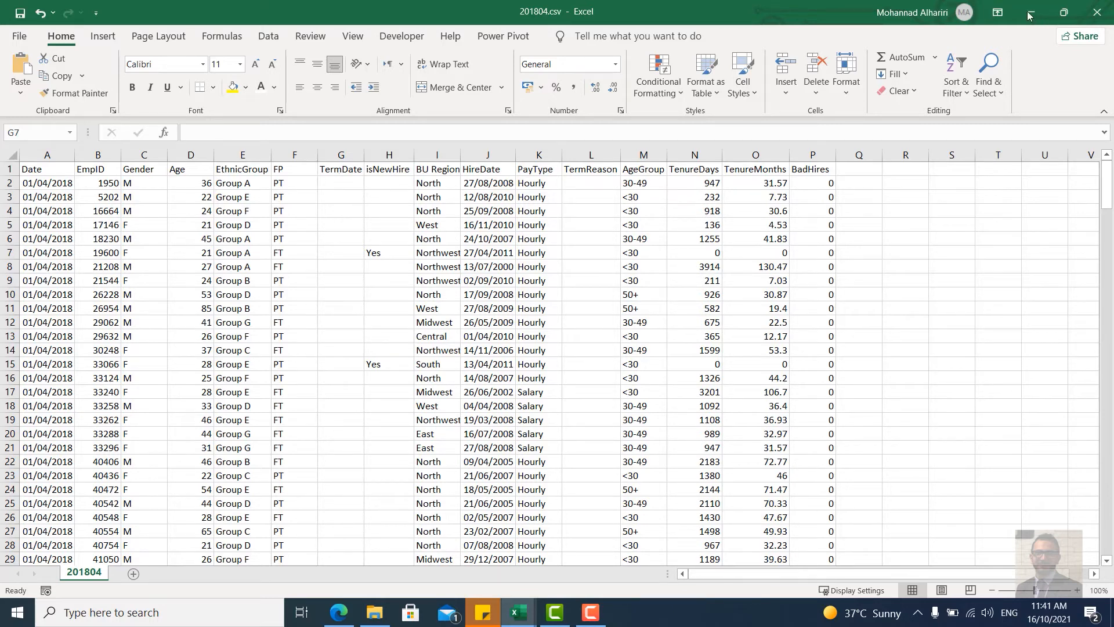
pyautogui.moveTo(518, 612)
pyautogui.click(505, 563)
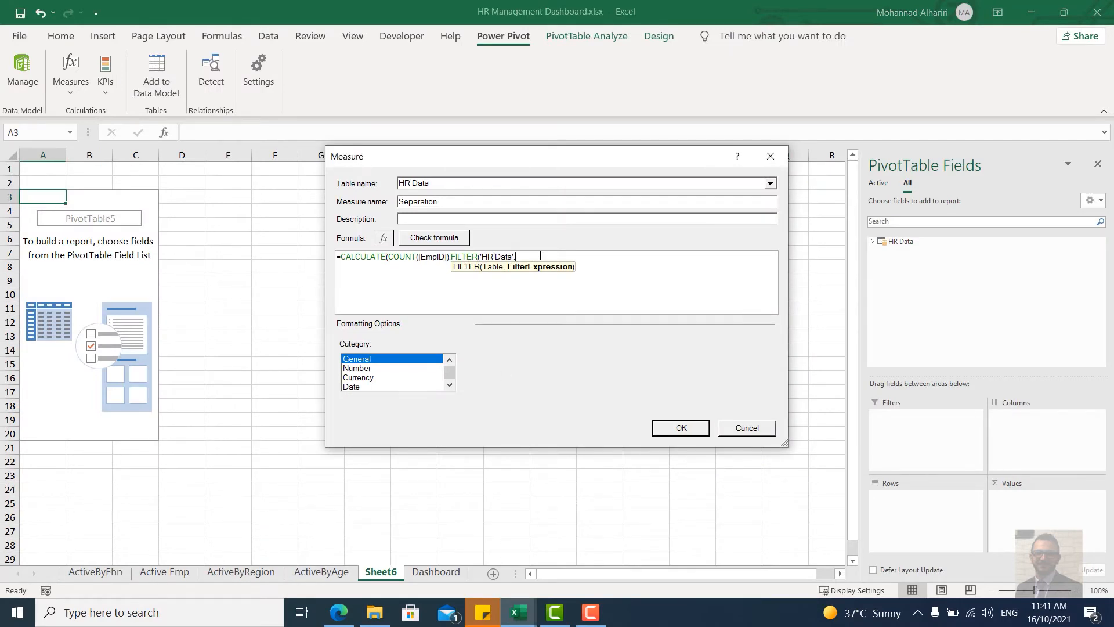
pyautogui.write('not')
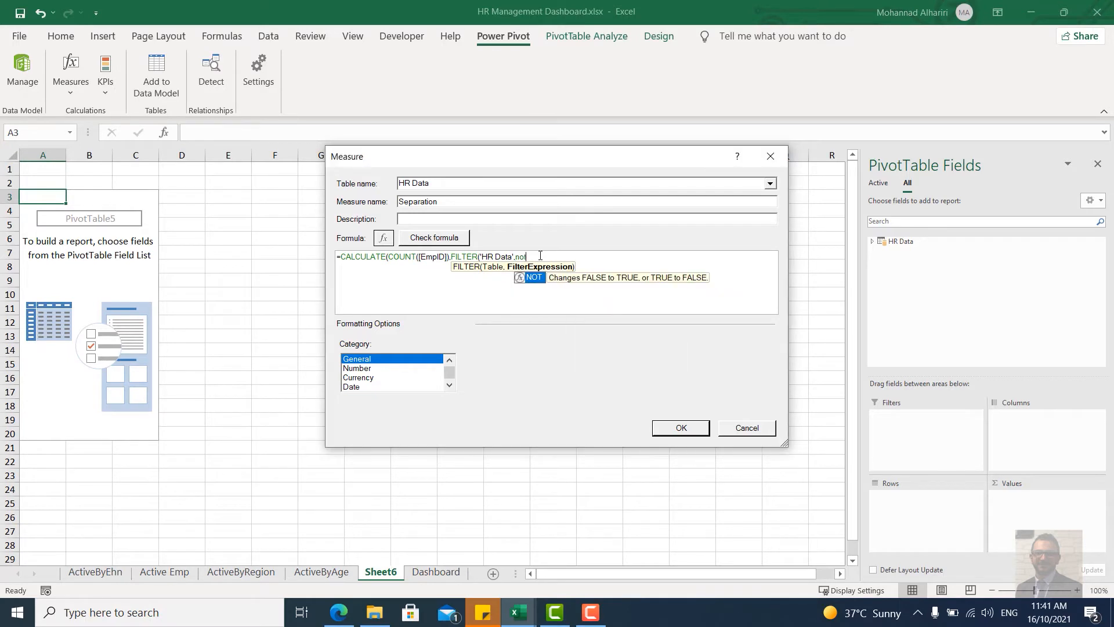
pyautogui.press('Tab')
pyautogui.write('is')
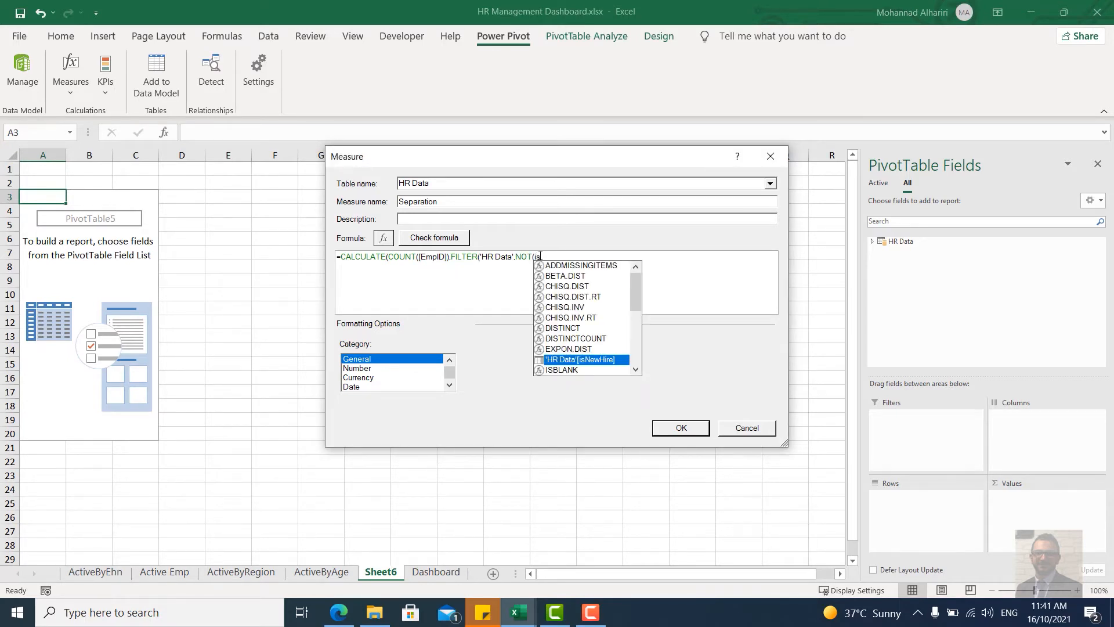
pyautogui.write('b')
pyautogui.press('Tab')
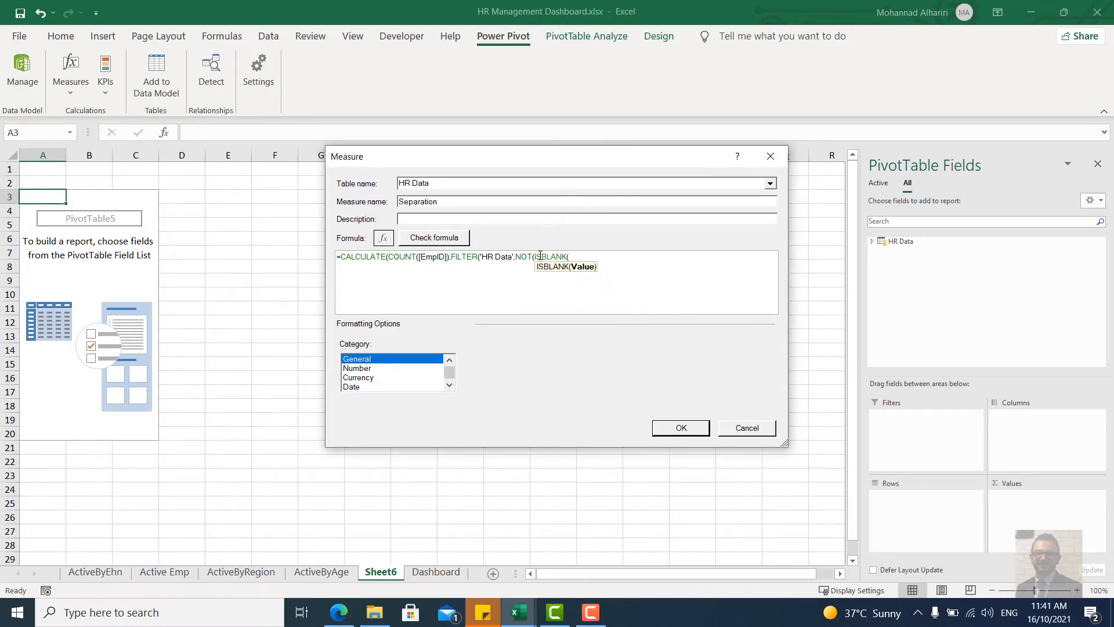
pyautogui.write('ter')
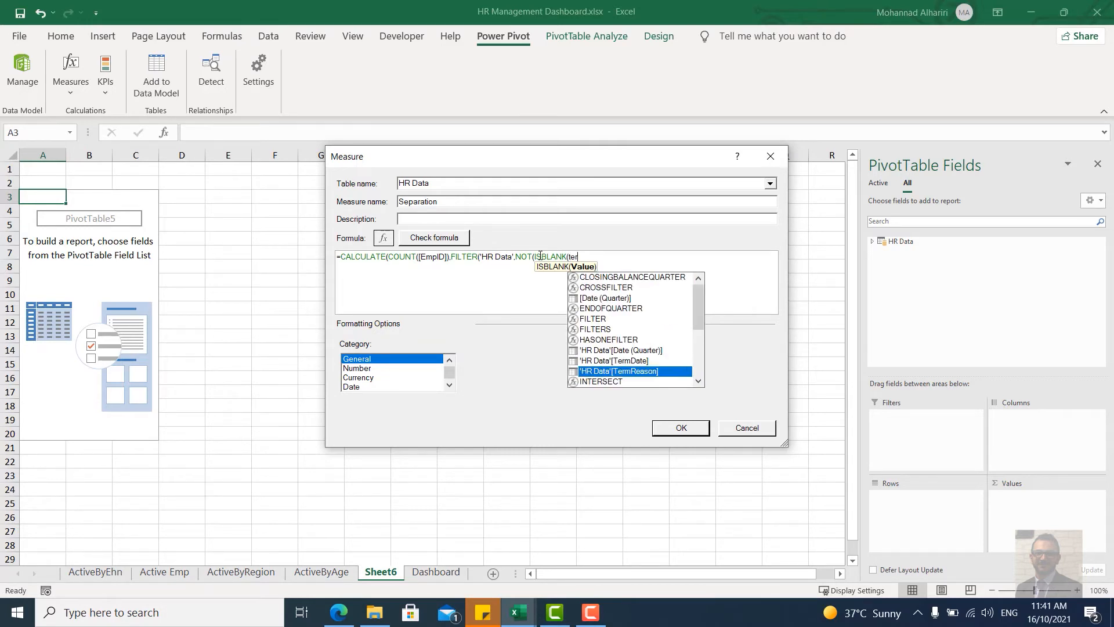
pyautogui.press('Tab')
pyautogui.write('))')
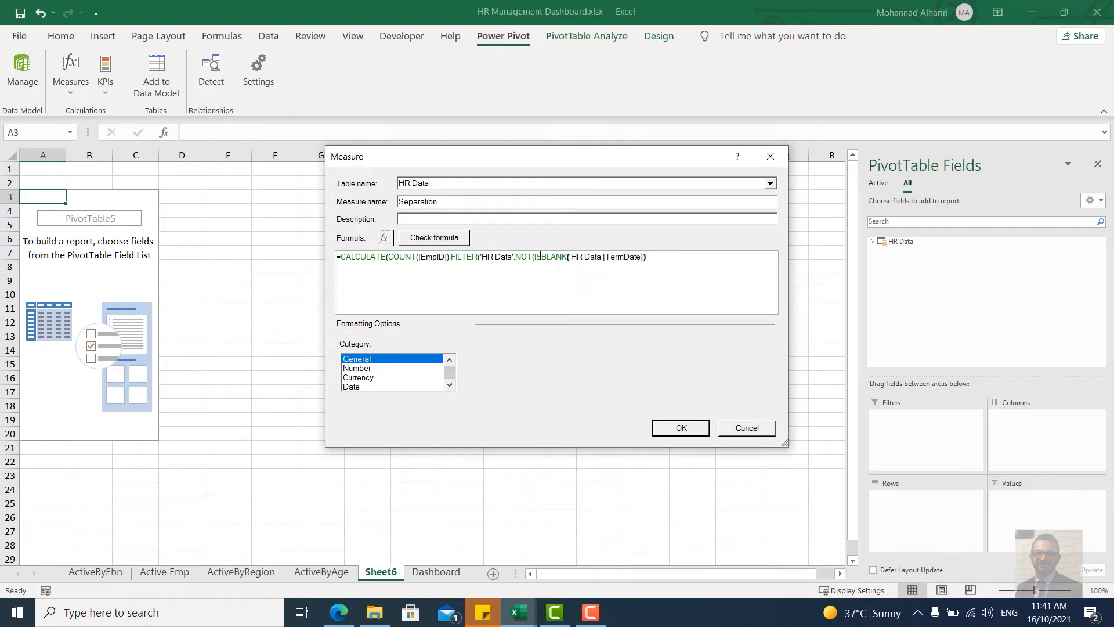
pyautogui.write(')')
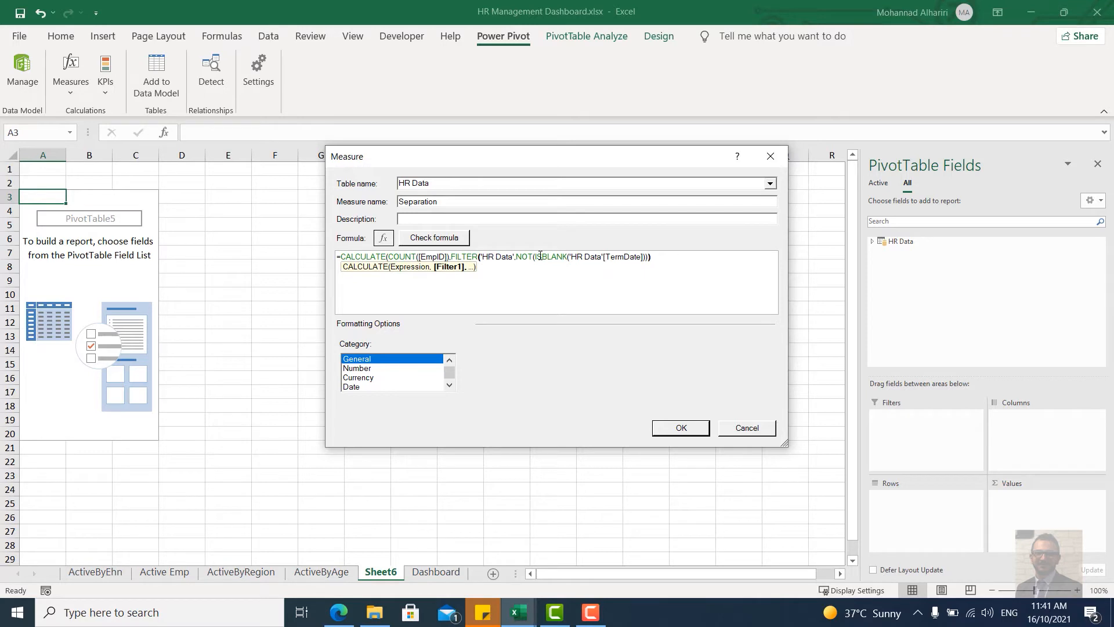
pyautogui.write(')')
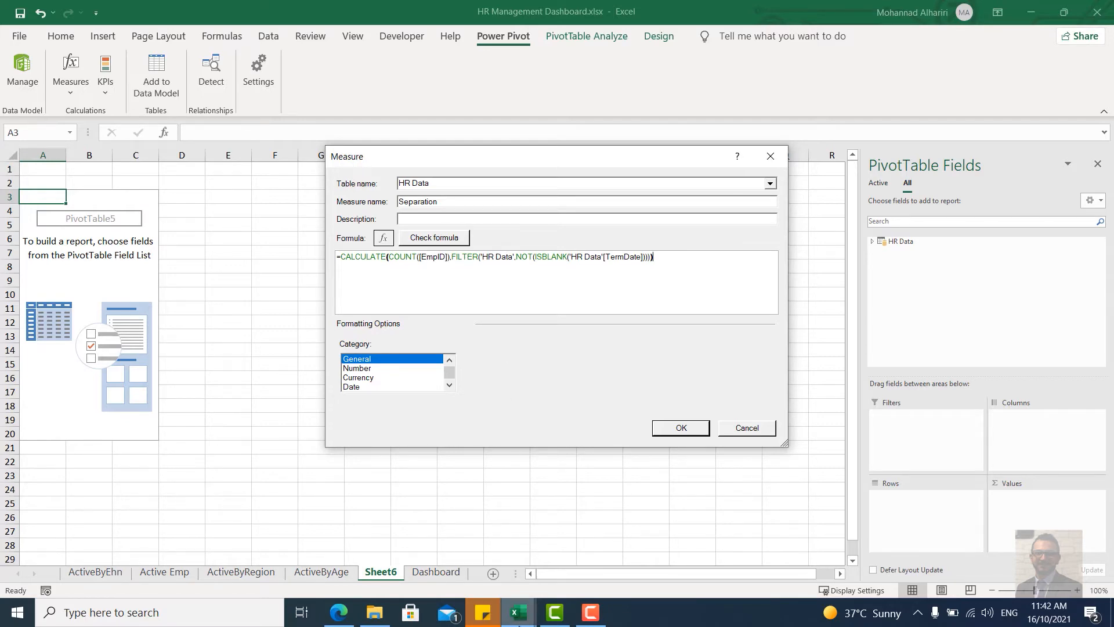
# Step: Check the Separation measure's formula, format it as a whole number with a 1000 separator, and save the measure
pyautogui.moveTo(519, 611)
pyautogui.moveTo(614, 579)
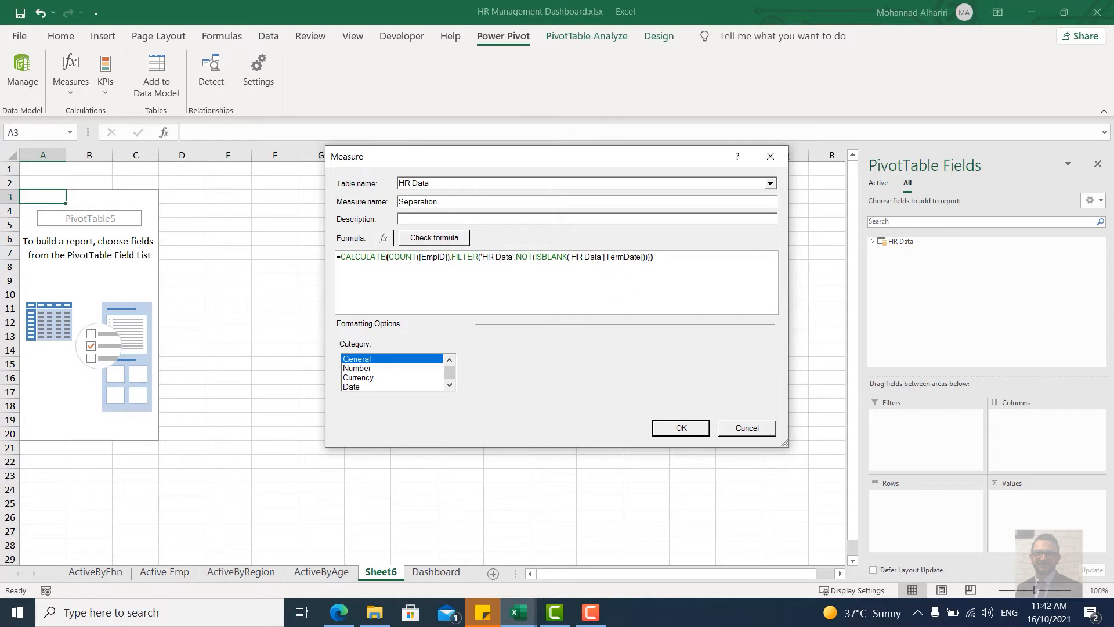
pyautogui.click(446, 243)
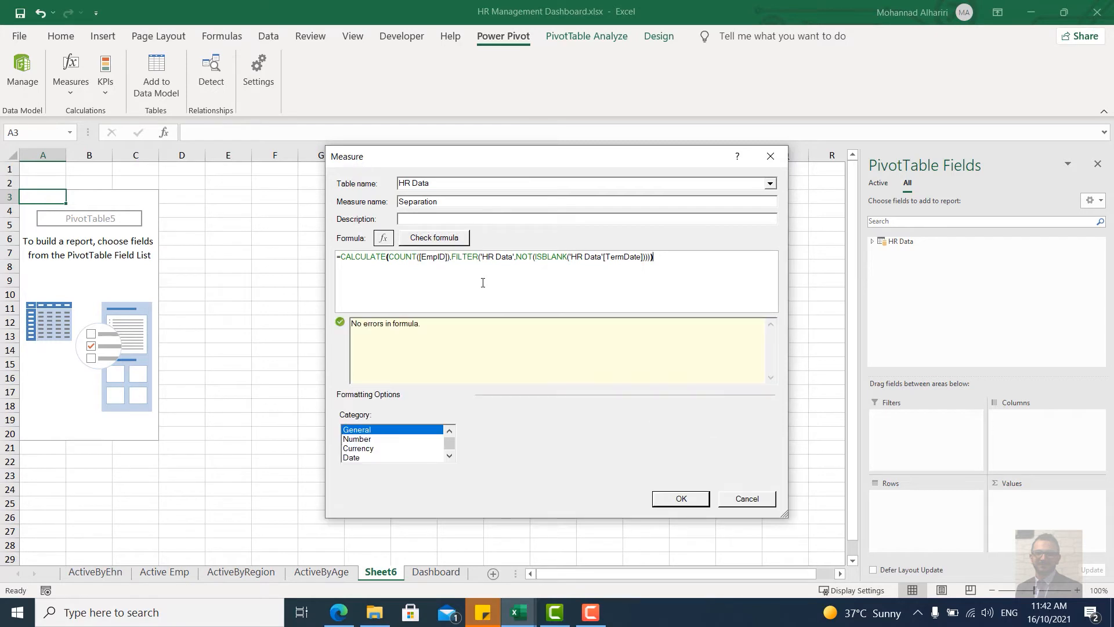
pyautogui.click(388, 439)
pyautogui.click(594, 430)
pyautogui.click(603, 441)
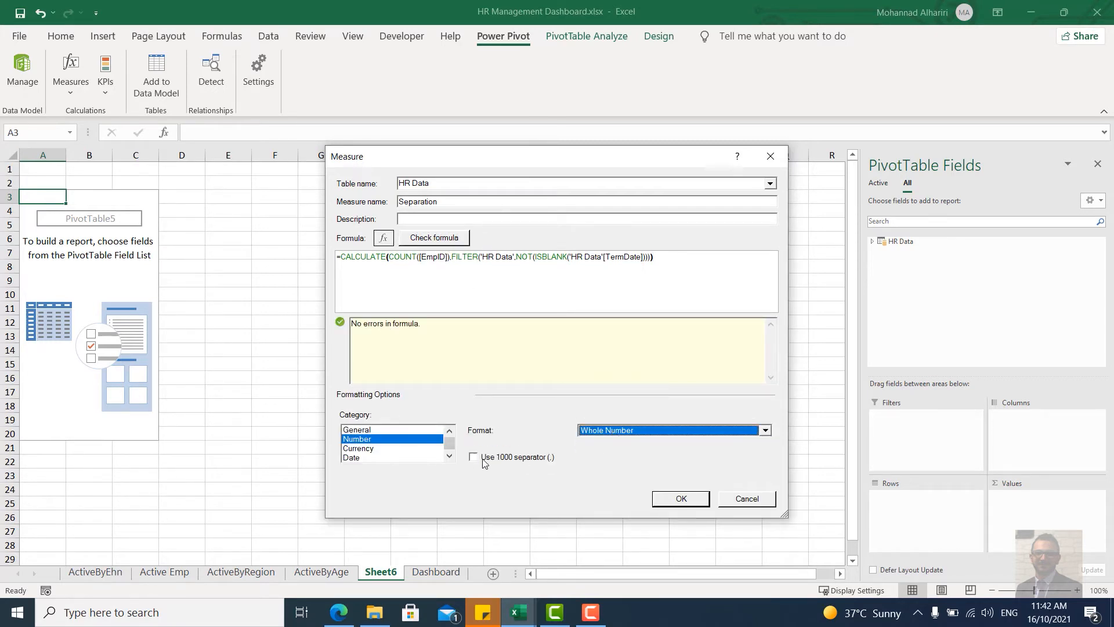
pyautogui.click(483, 458)
pyautogui.click(662, 498)
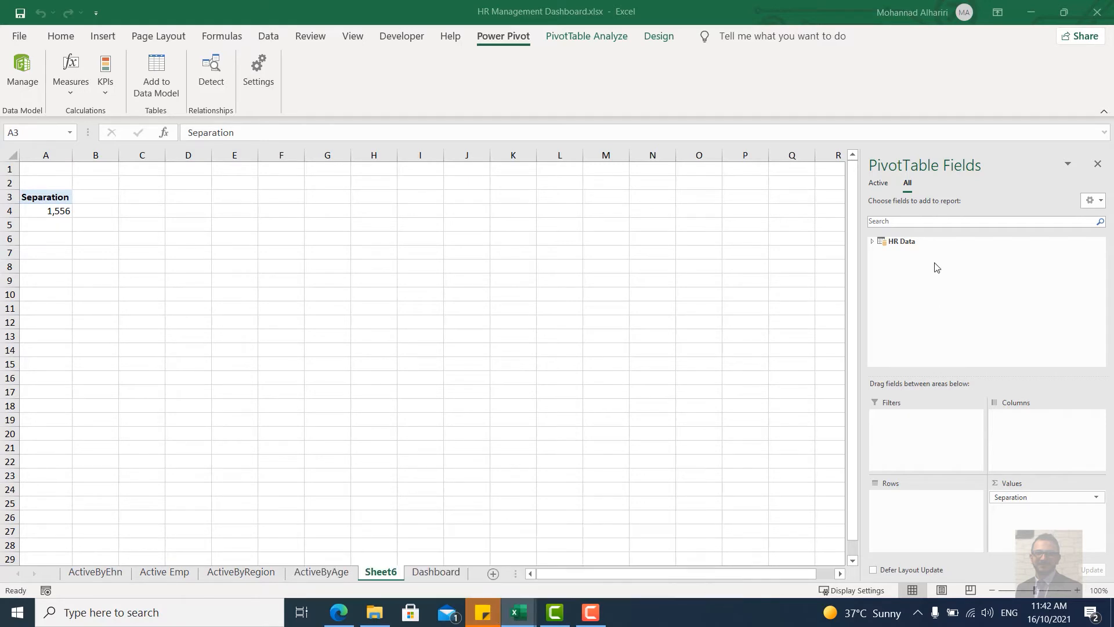
# Step: Add the BadHires field from HR Data to the PivotTable's values as a sum and the Date field to its rows
pyautogui.click(872, 242)
pyautogui.scroll(-7, 923, 305)
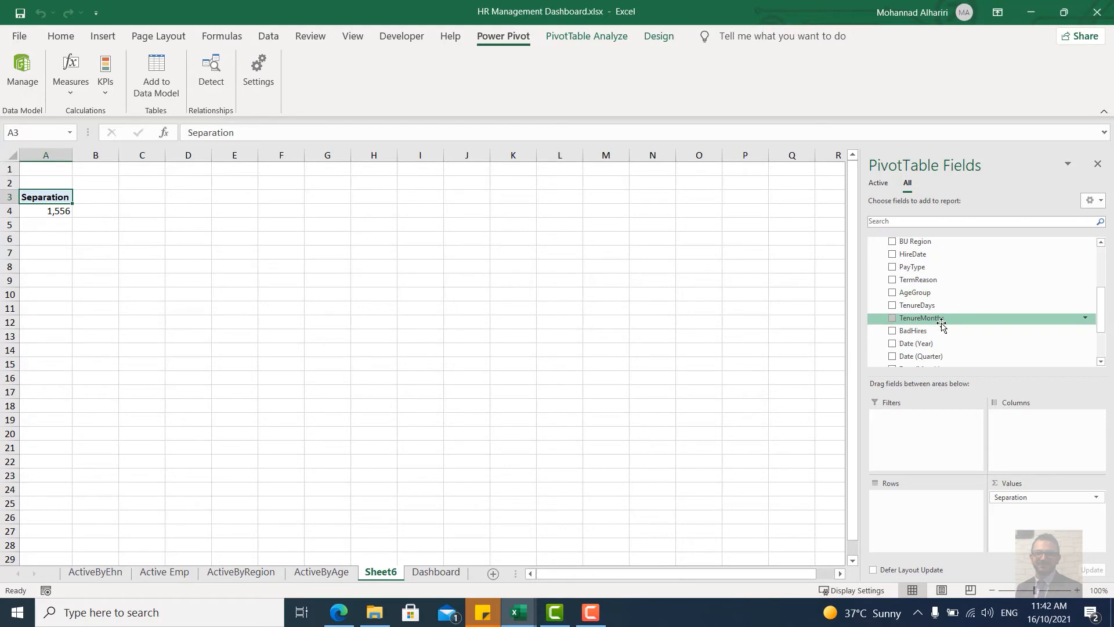
pyautogui.moveTo(919, 302); pyautogui.dragTo(932, 480)
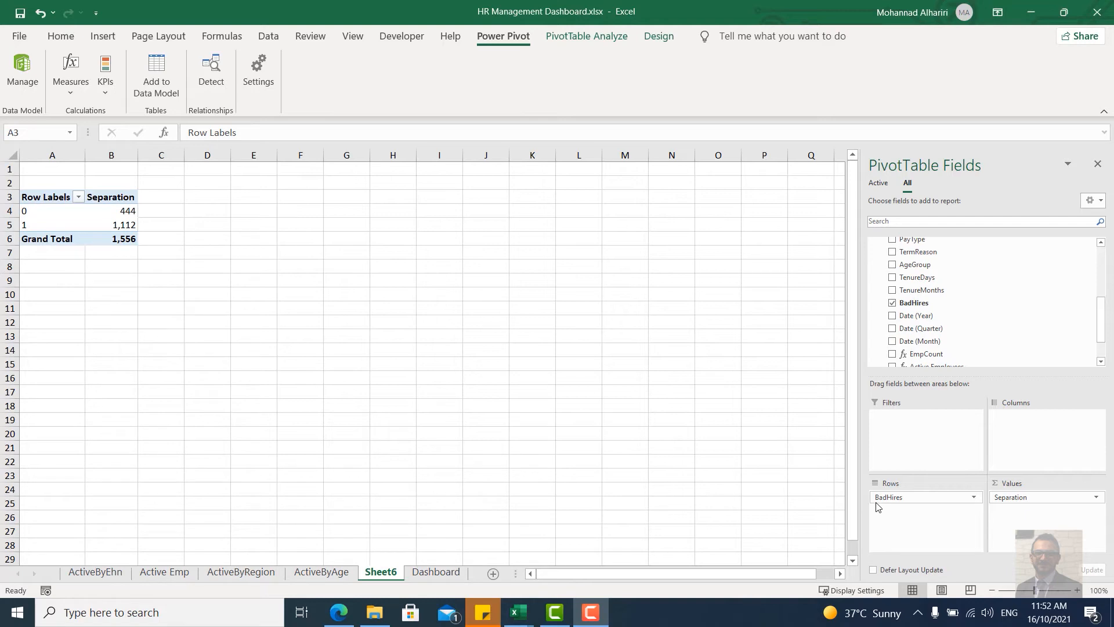
pyautogui.moveTo(895, 499); pyautogui.dragTo(1058, 528)
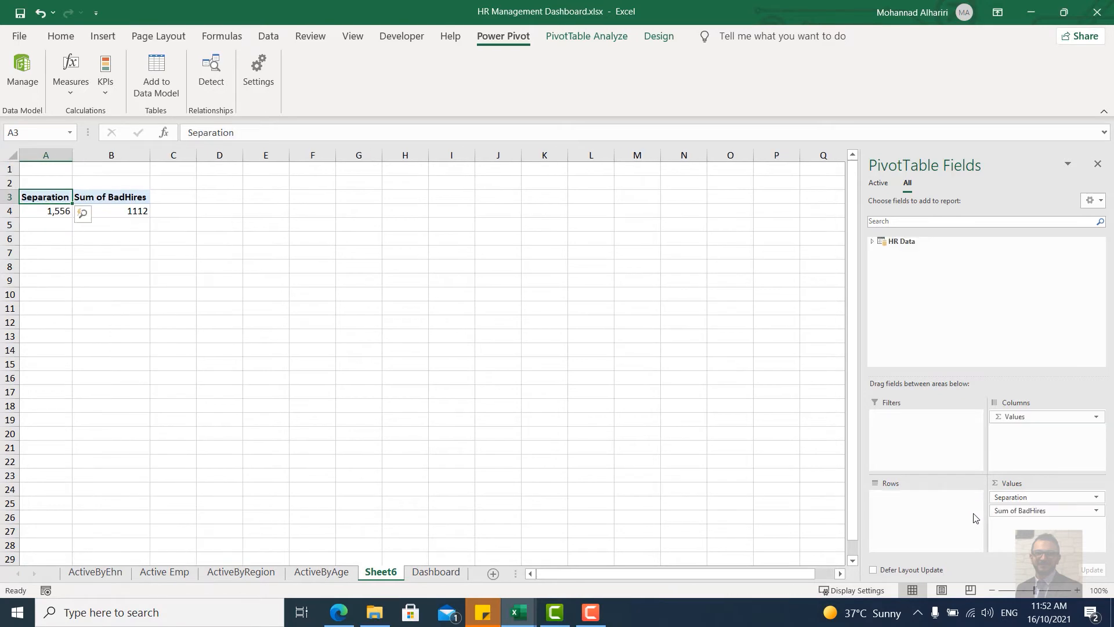
pyautogui.click(872, 241)
pyautogui.moveTo(906, 251); pyautogui.dragTo(914, 505)
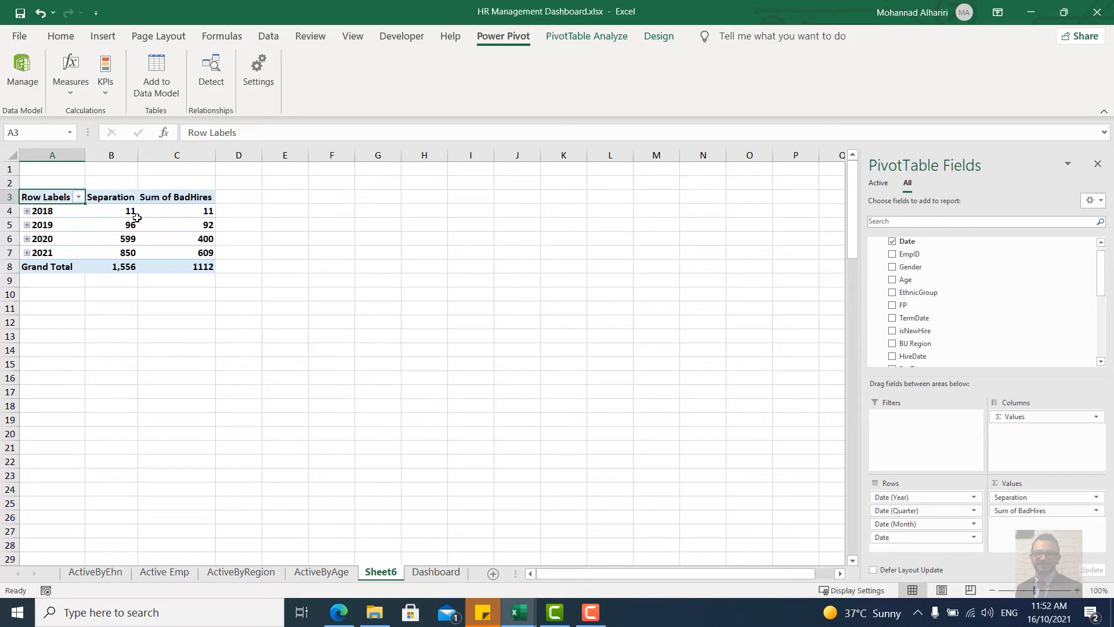
# Step: Rename the Sum of BadHires heading in cell C3 to Bad Hires
pyautogui.click(174, 197)
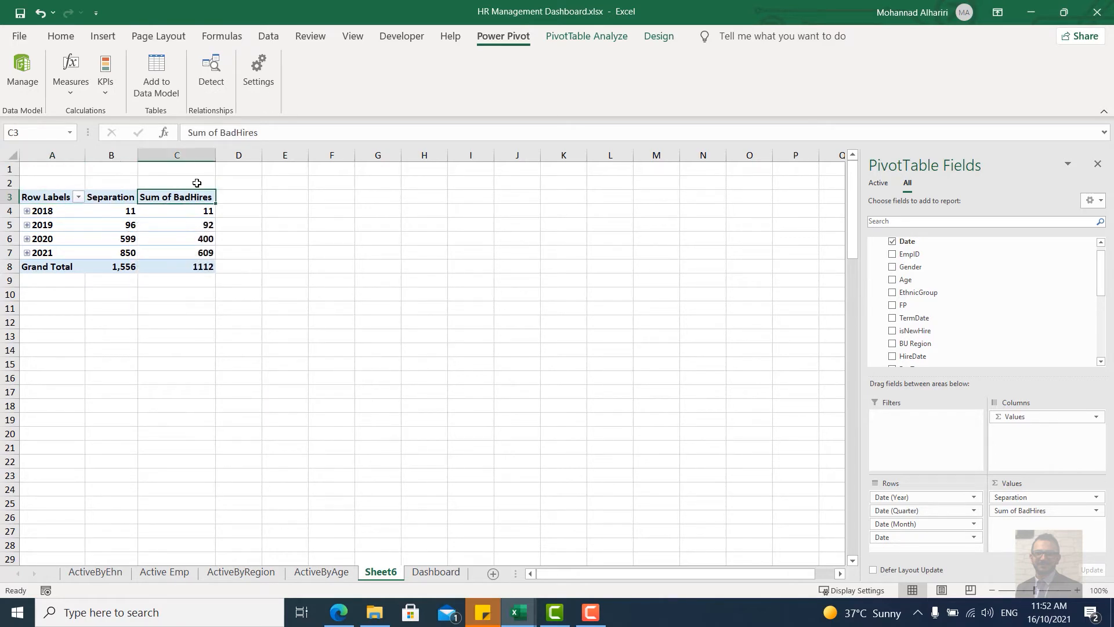
pyautogui.moveTo(220, 132); pyautogui.dragTo(63, 139)
pyautogui.press('BackSpace')
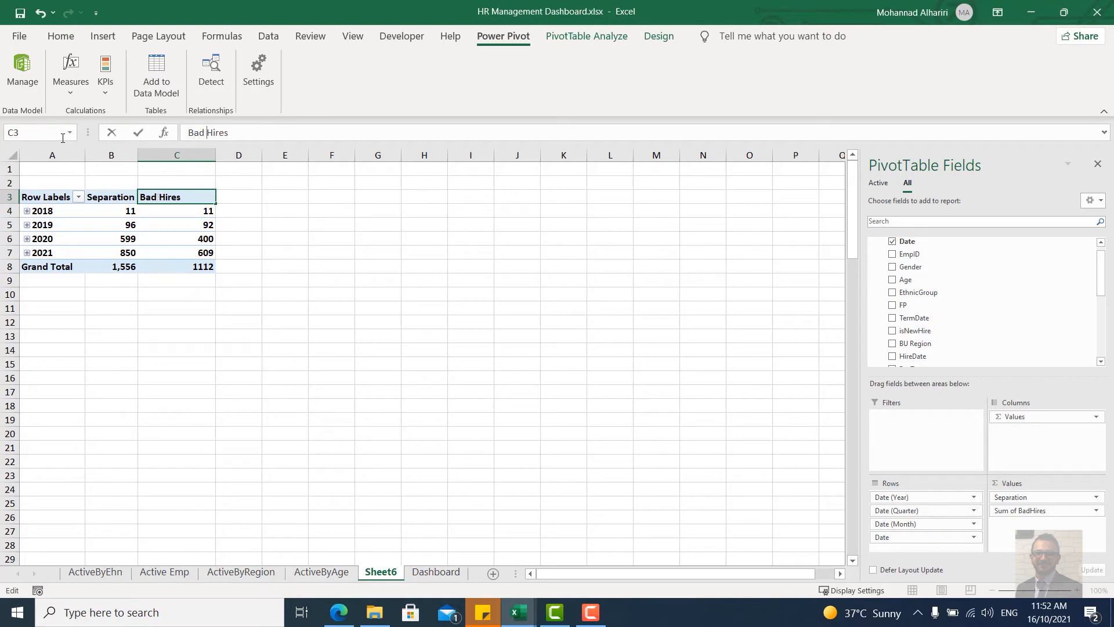
pyautogui.press('Return')
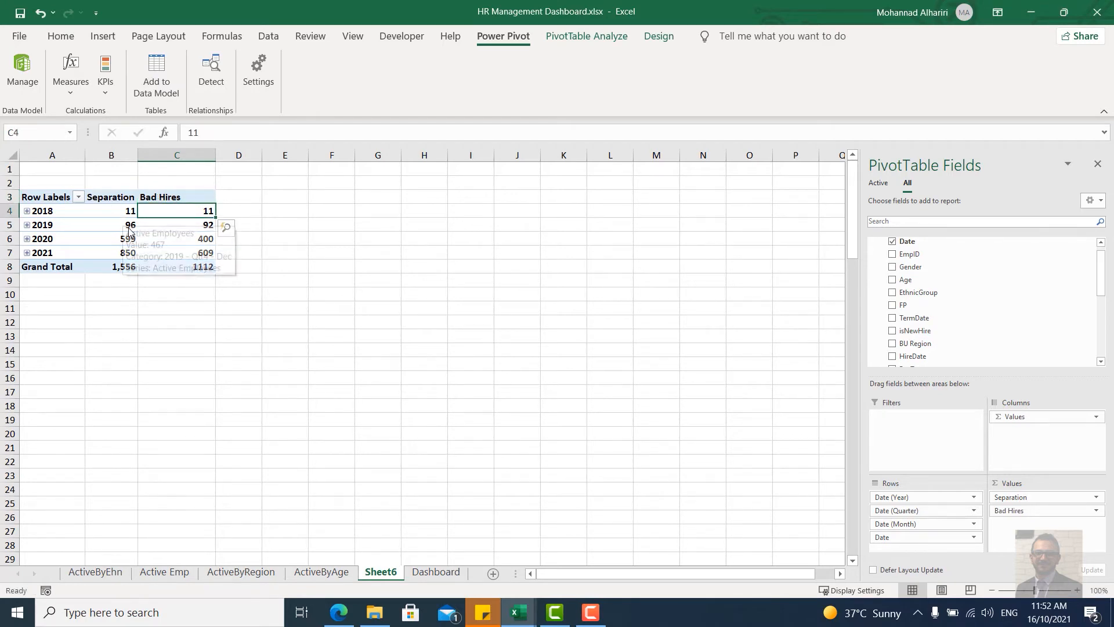
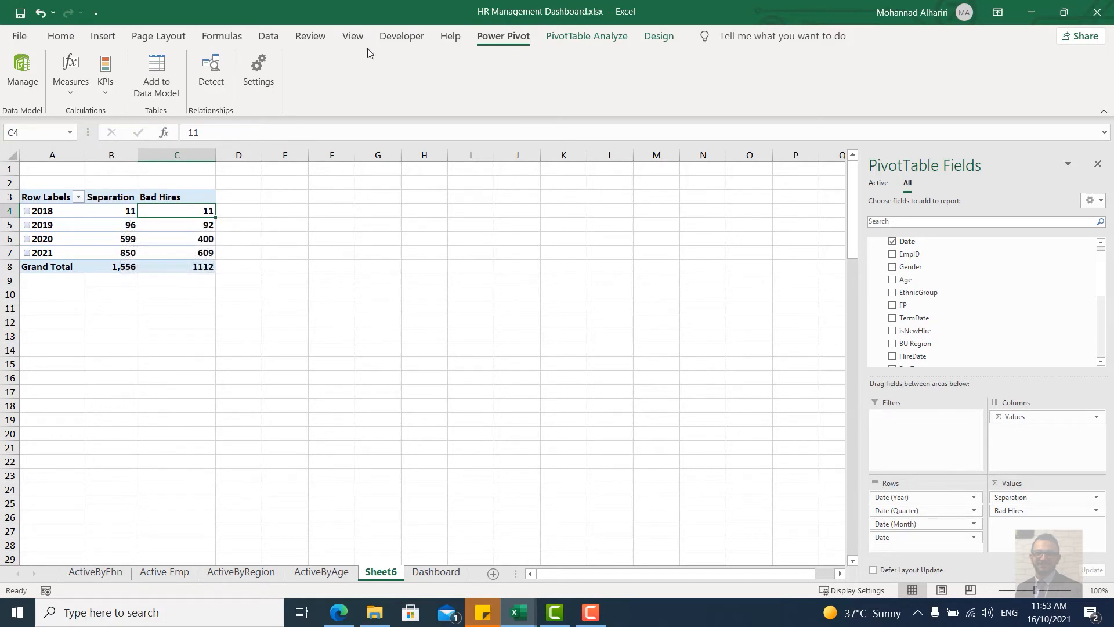
# Step: Insert a Clustered Column PivotChart of Separation and Bad Hires and hide all its field buttons
pyautogui.click(586, 36)
pyautogui.click(848, 72)
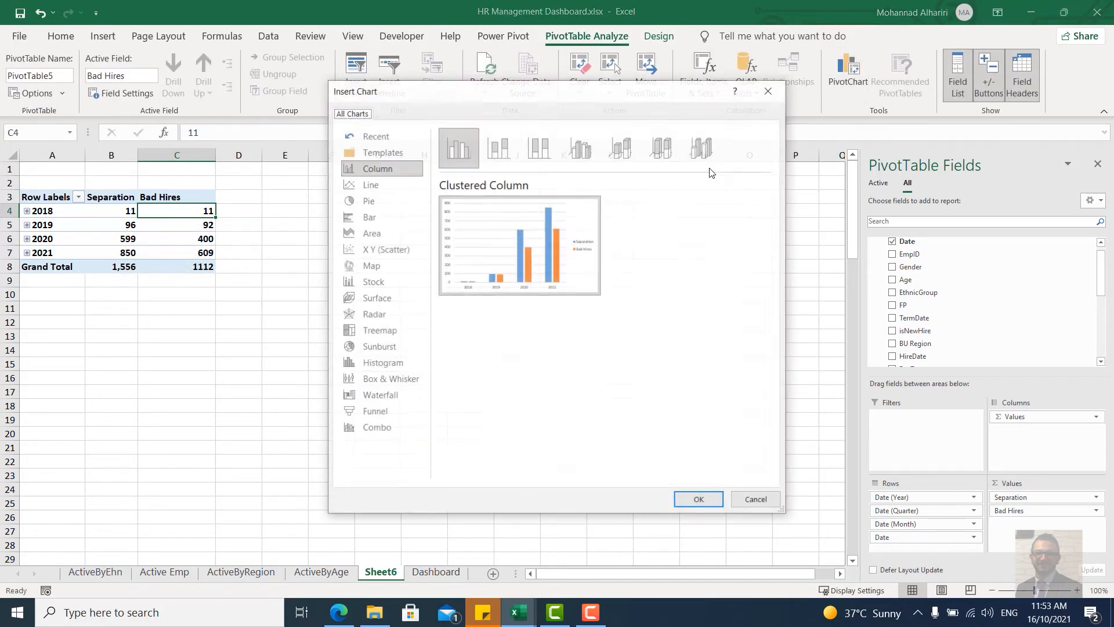
pyautogui.click(702, 503)
pyautogui.rightClick(559, 349)
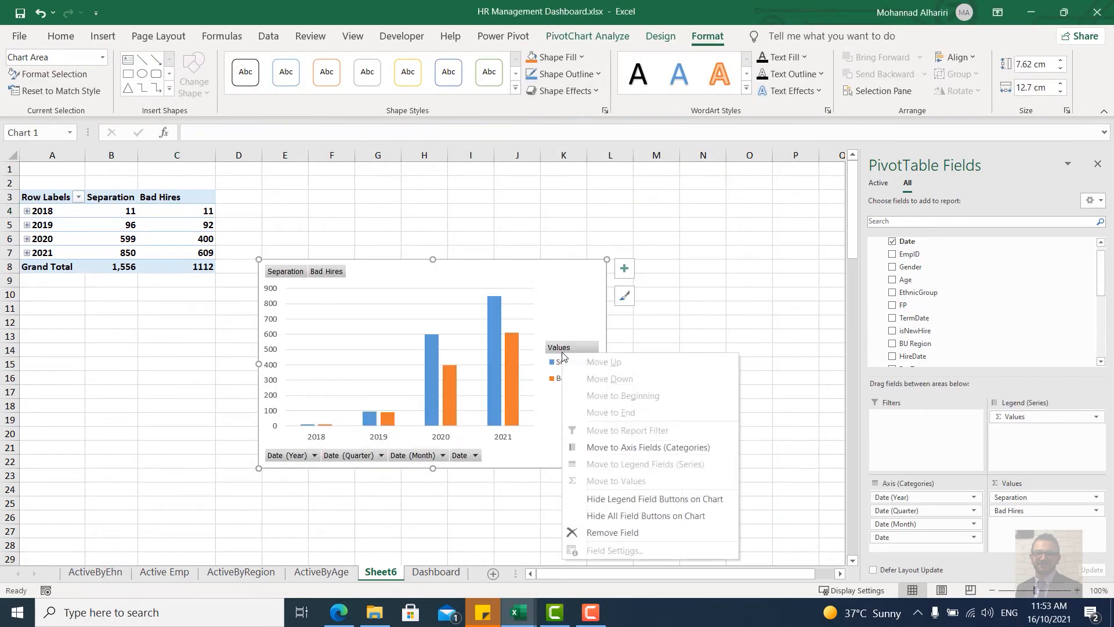
pyautogui.click(619, 502)
# Step: Remove the chart's gridlines and add data labels at the Inside End position of the columns
pyautogui.click(624, 268)
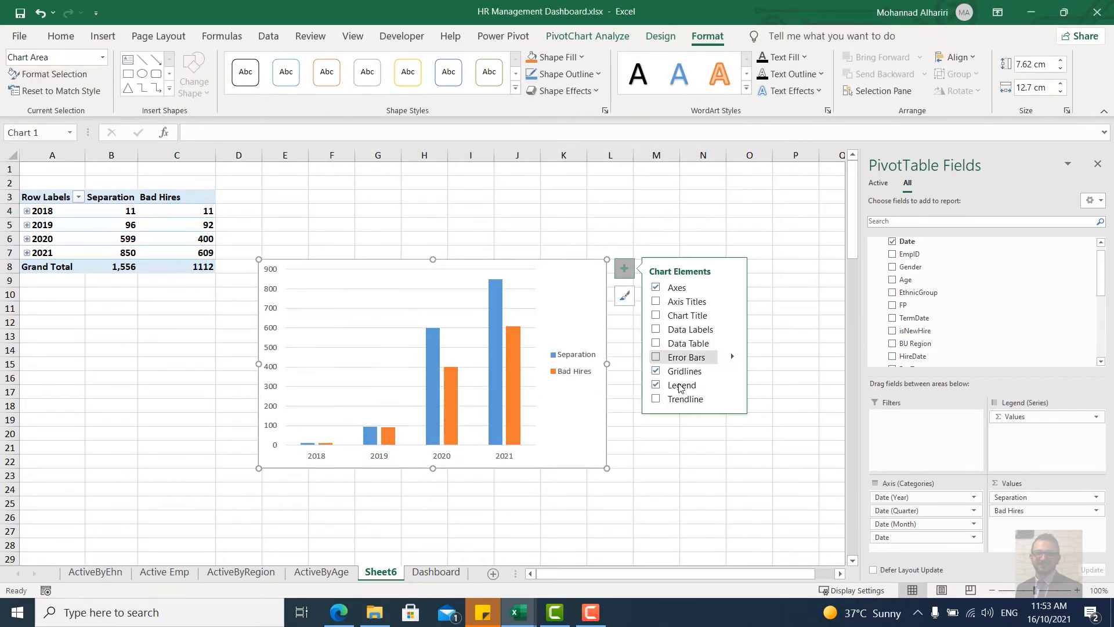
pyautogui.click(656, 372)
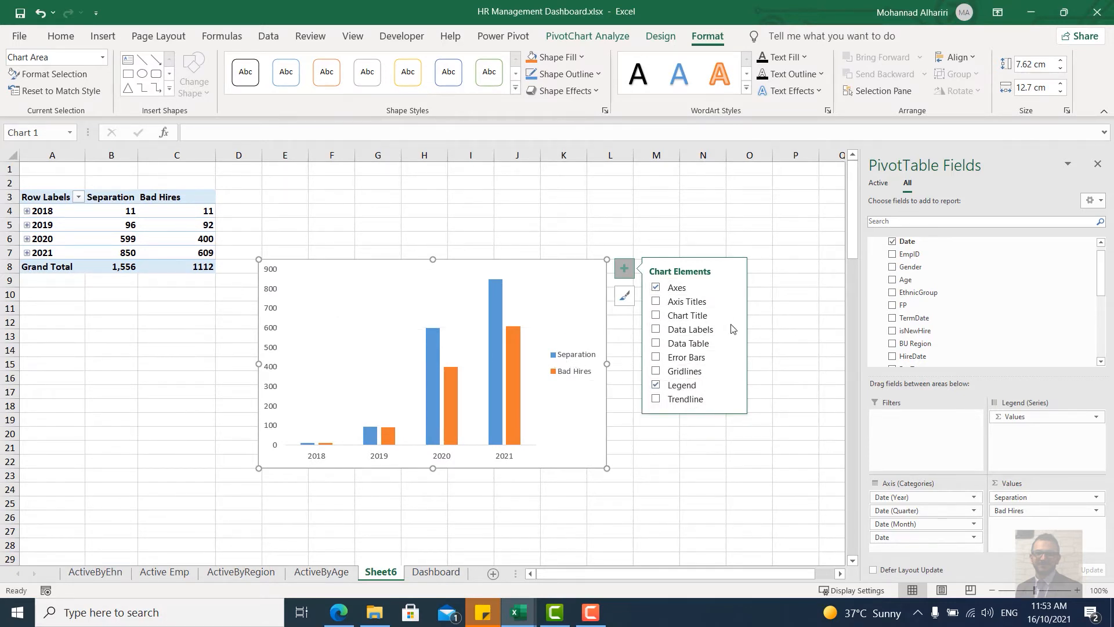
pyautogui.moveTo(732, 330)
pyautogui.click(776, 352)
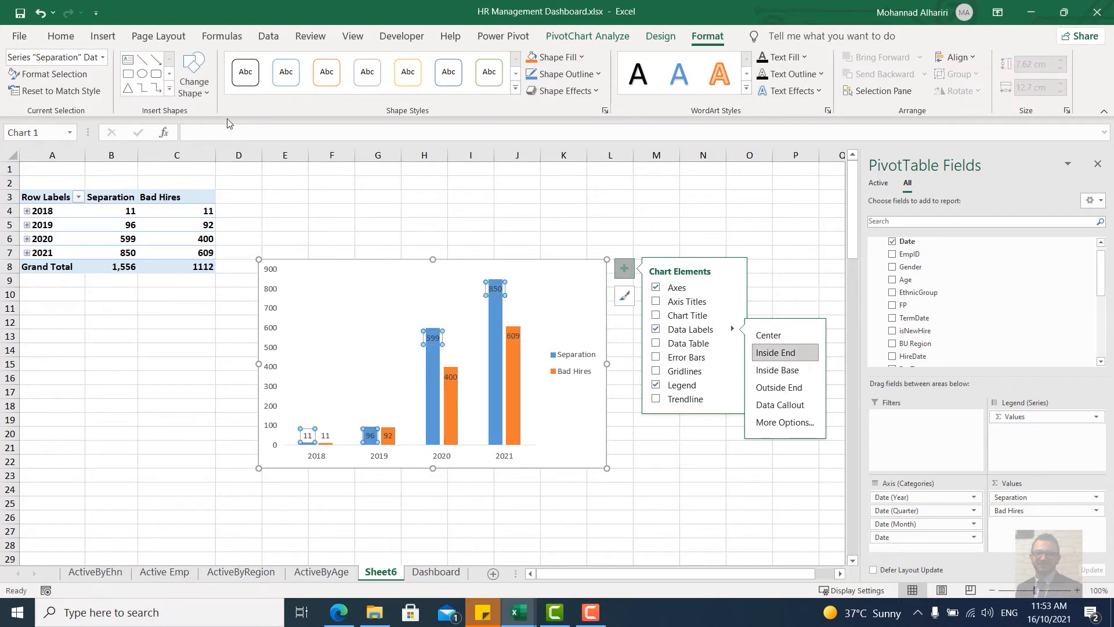
# Step: Set the font color of the Separation and Bad Hires data labels to white
pyautogui.click(60, 36)
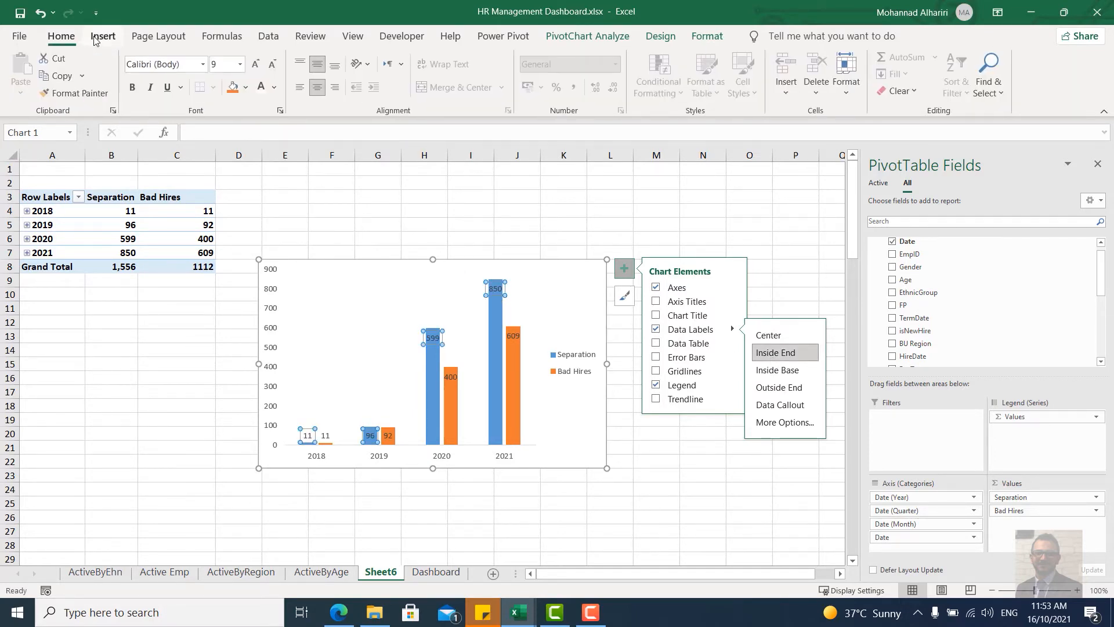
pyautogui.click(95, 41)
pyautogui.click(61, 36)
pyautogui.click(513, 336)
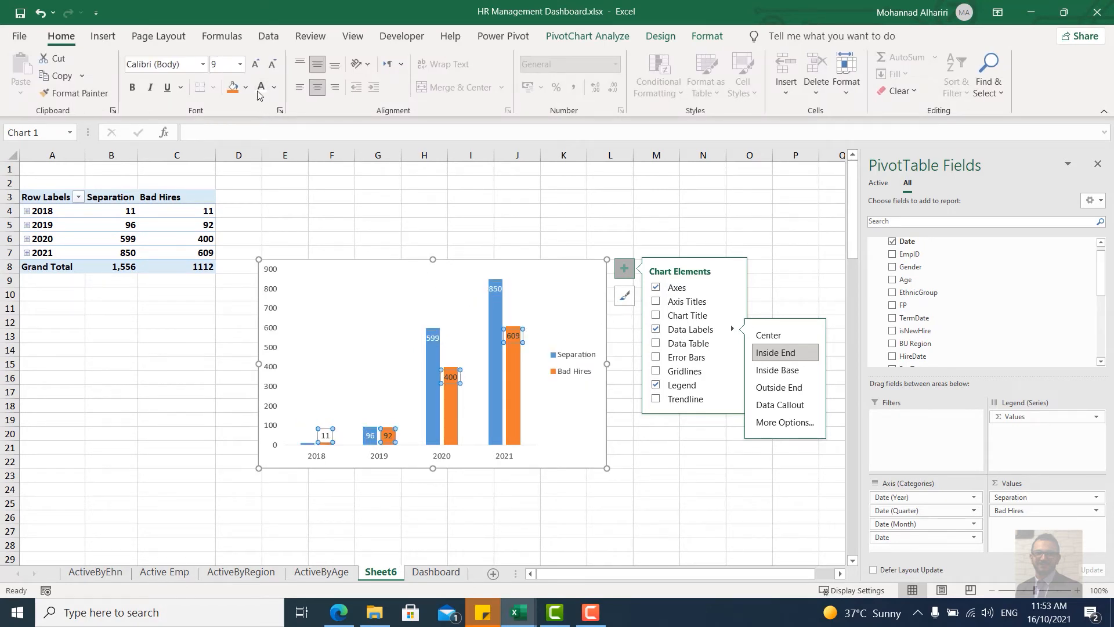
pyautogui.click(563, 422)
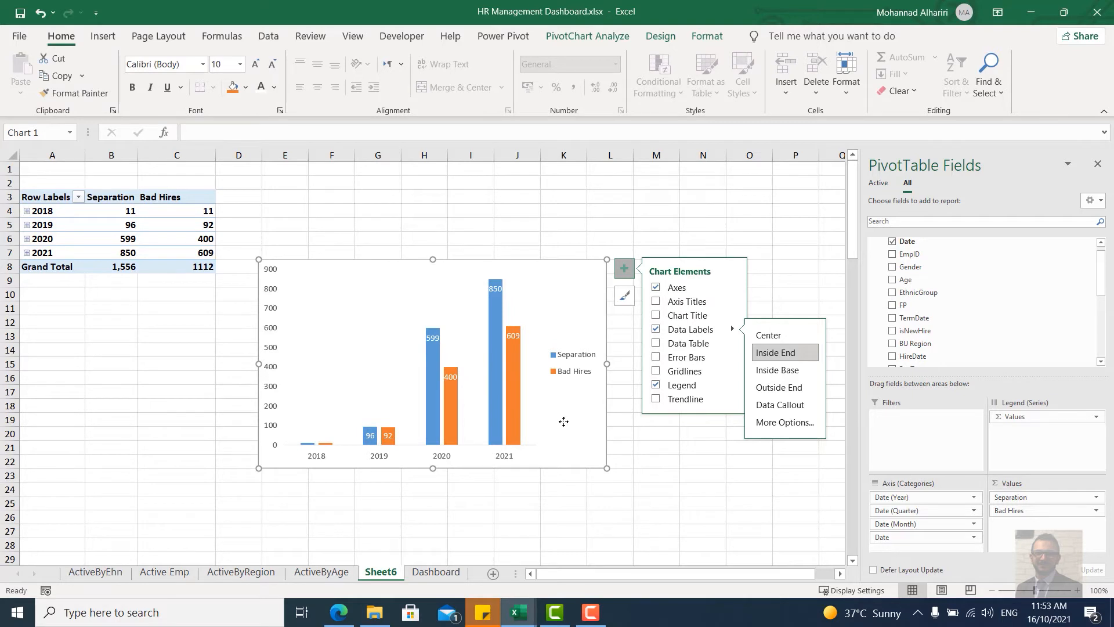
# Step: Add the chart title Separation and move it to the chart's upper-left corner
pyautogui.click(661, 315)
pyautogui.click(427, 270)
pyautogui.doubleClick(427, 270)
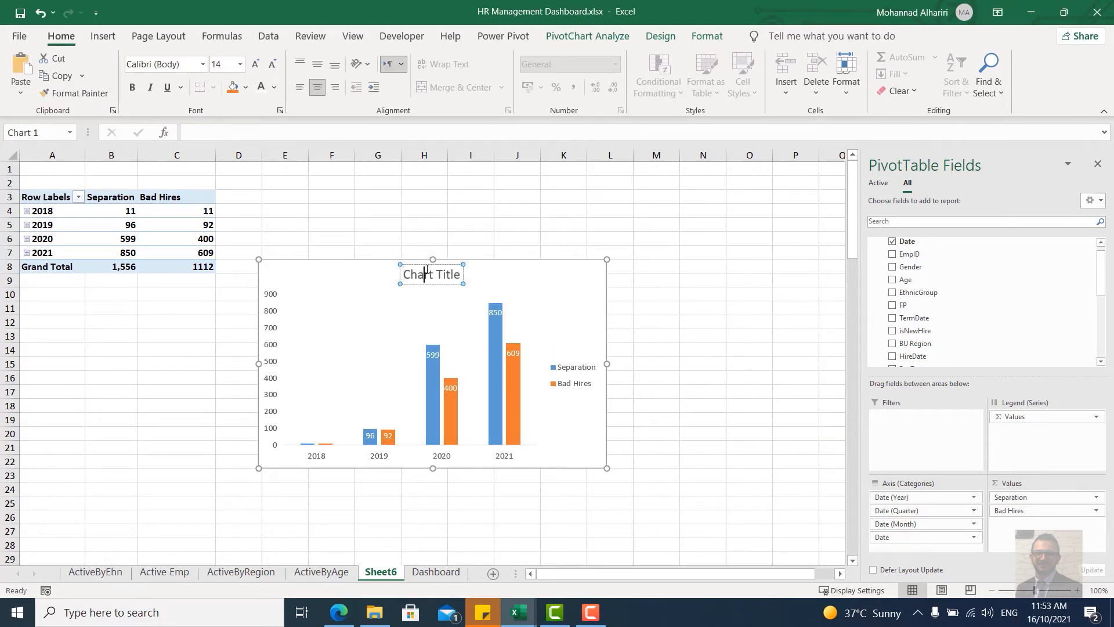
pyautogui.tripleClick(427, 270)
pyautogui.write('Separ')
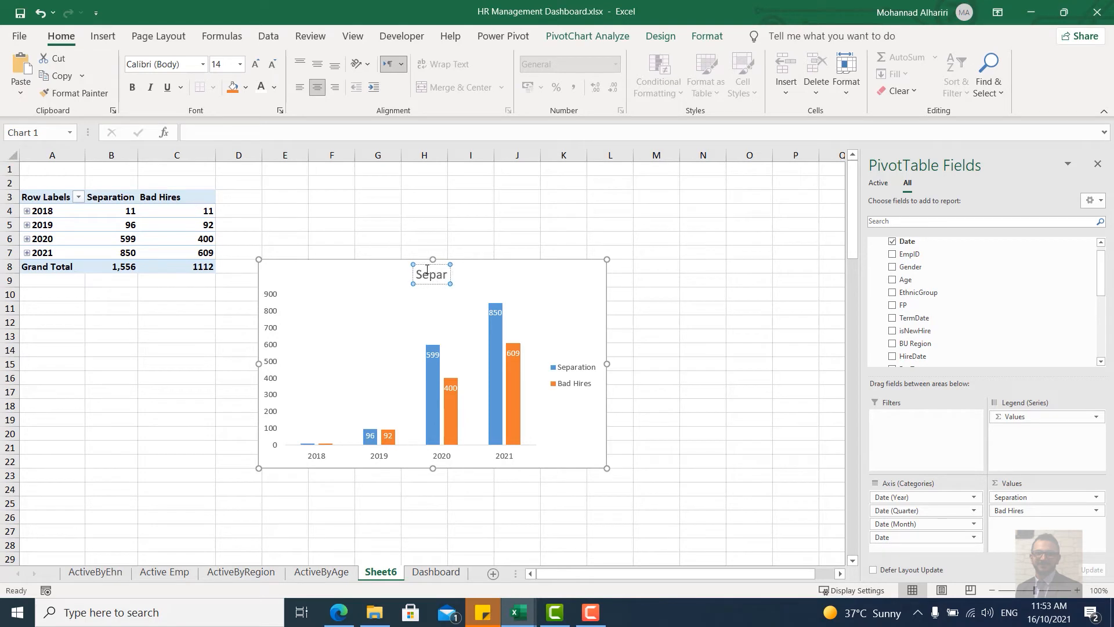
pyautogui.write('ation')
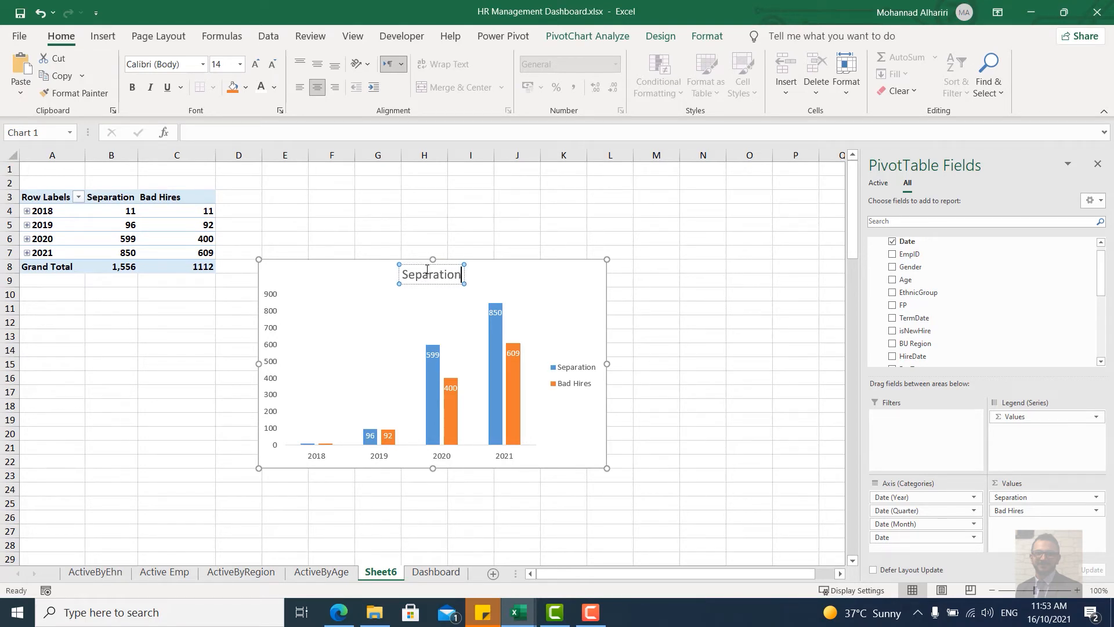
pyautogui.press('Escape')
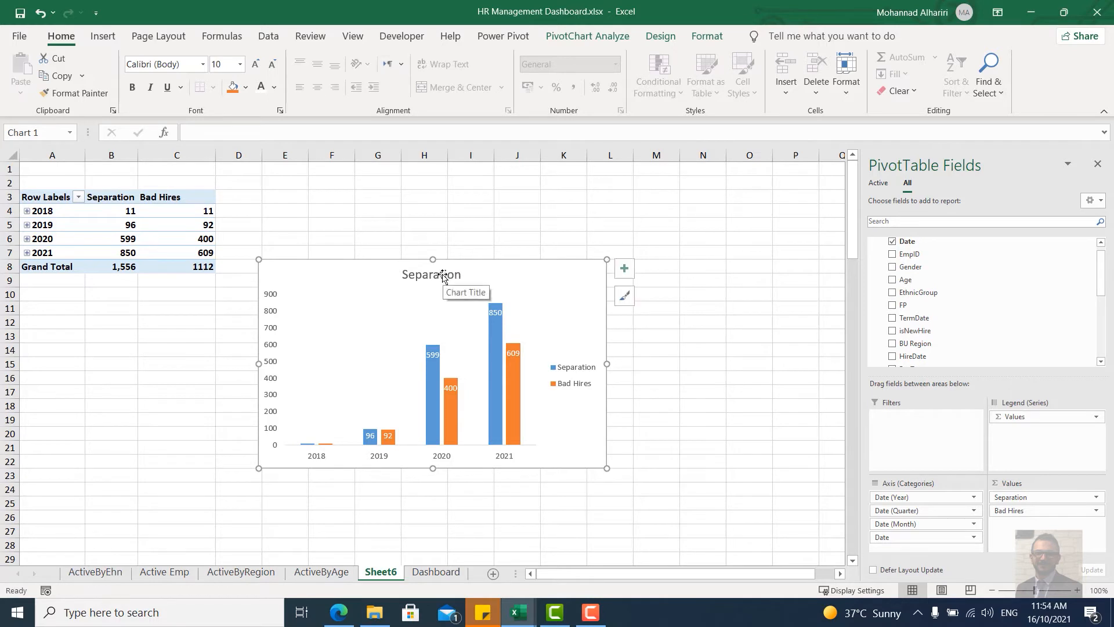
pyautogui.moveTo(437, 283); pyautogui.dragTo(326, 285)
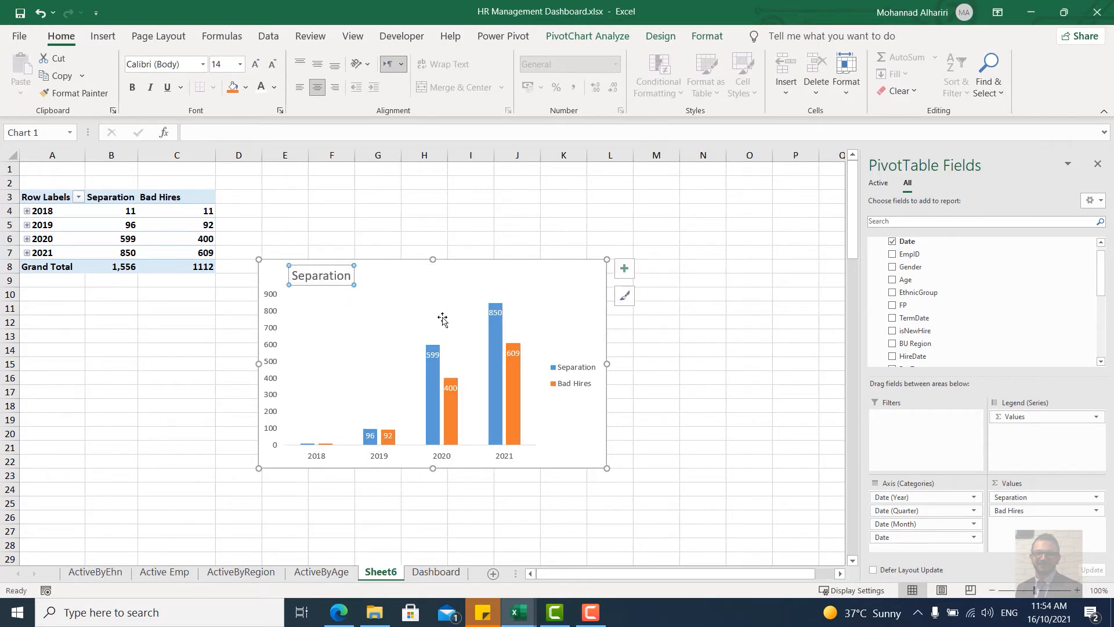
# Step: Hide the chart's primary vertical axis while keeping the primary horizontal axis
pyautogui.click(624, 268)
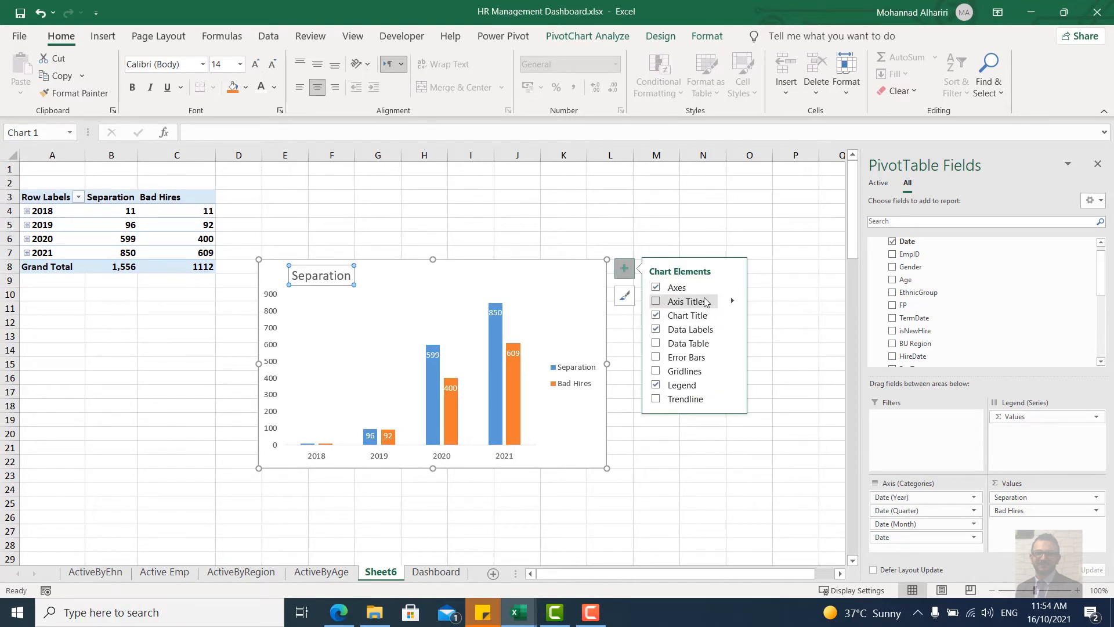
pyautogui.click(676, 301)
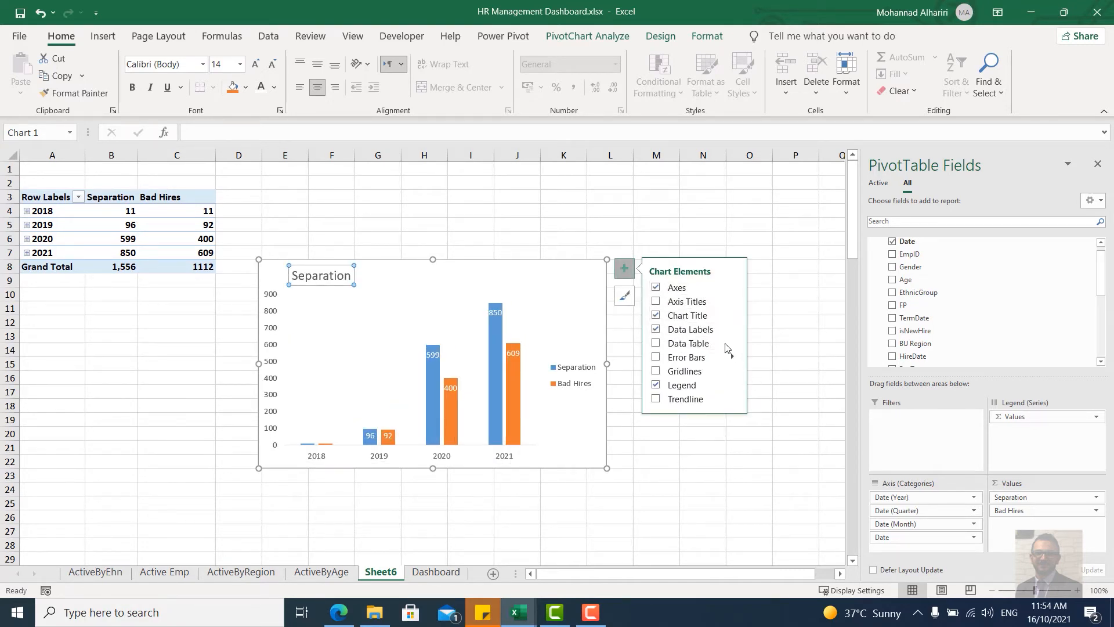
pyautogui.click(732, 286)
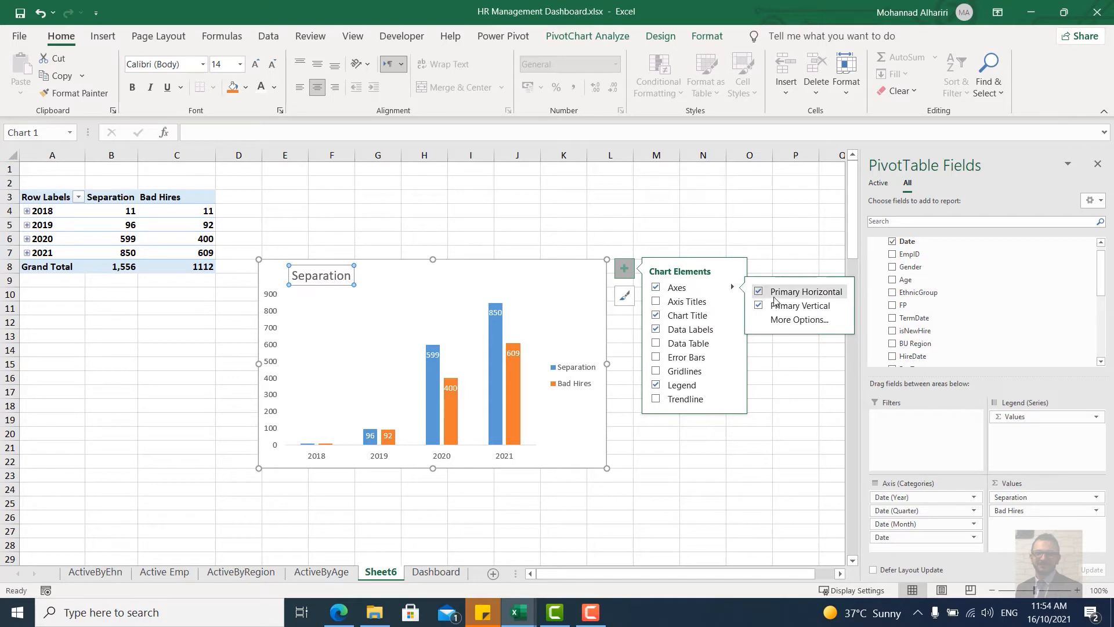
pyautogui.click(758, 292)
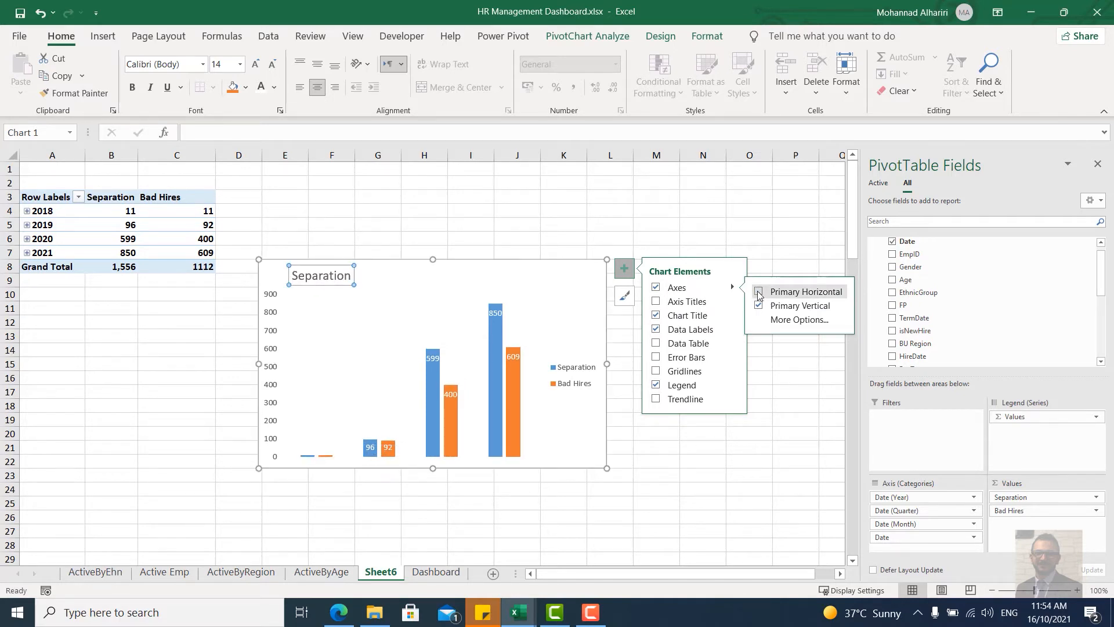
pyautogui.click(759, 292)
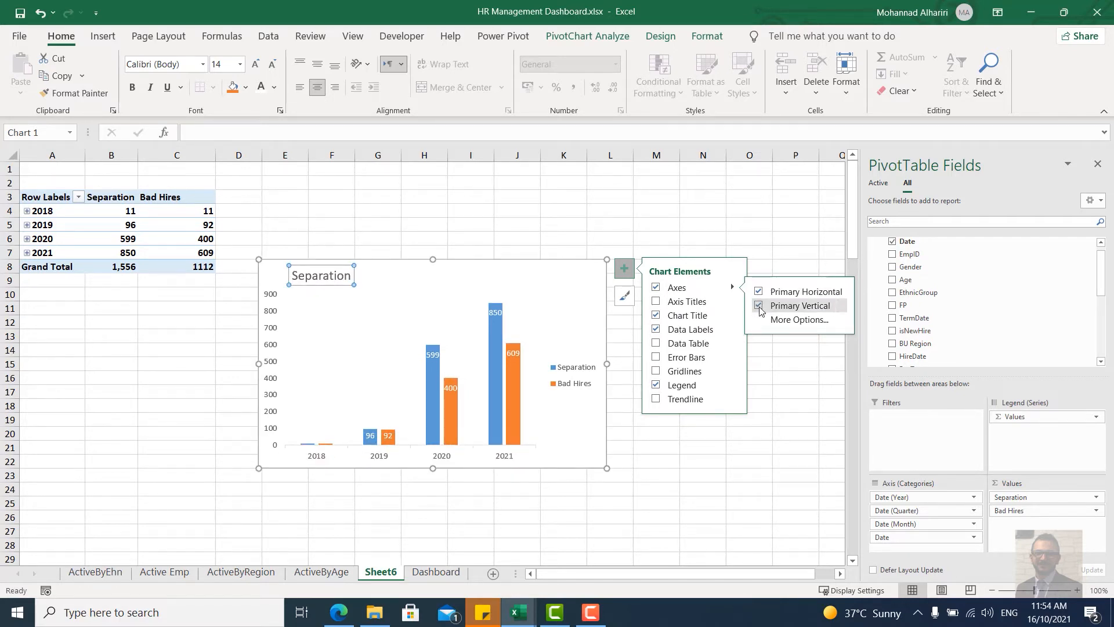
pyautogui.click(759, 306)
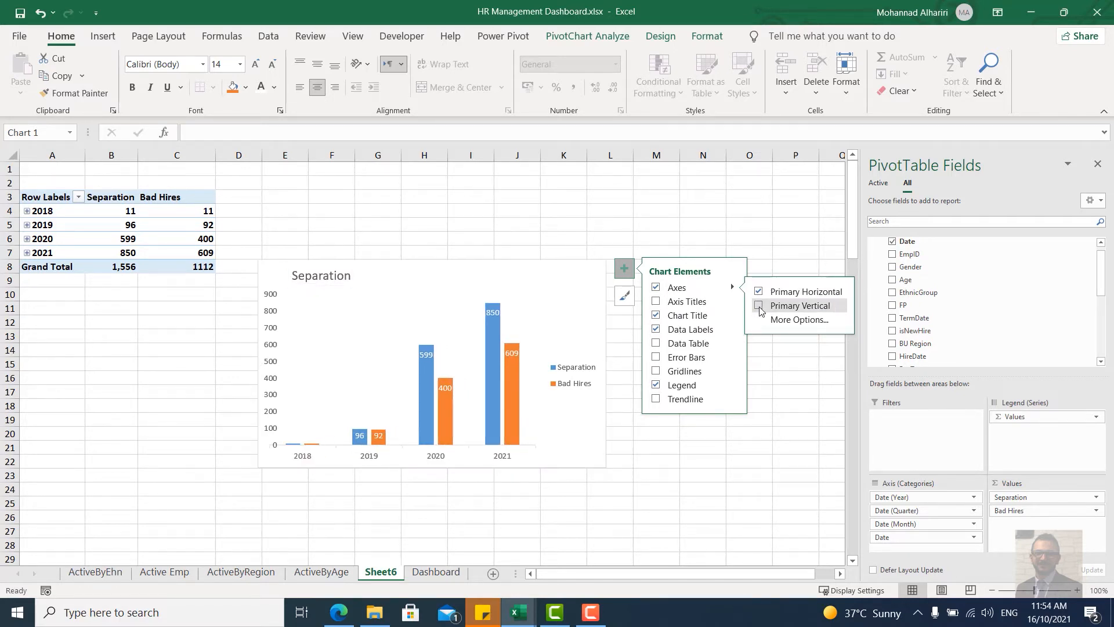
pyautogui.click(583, 450)
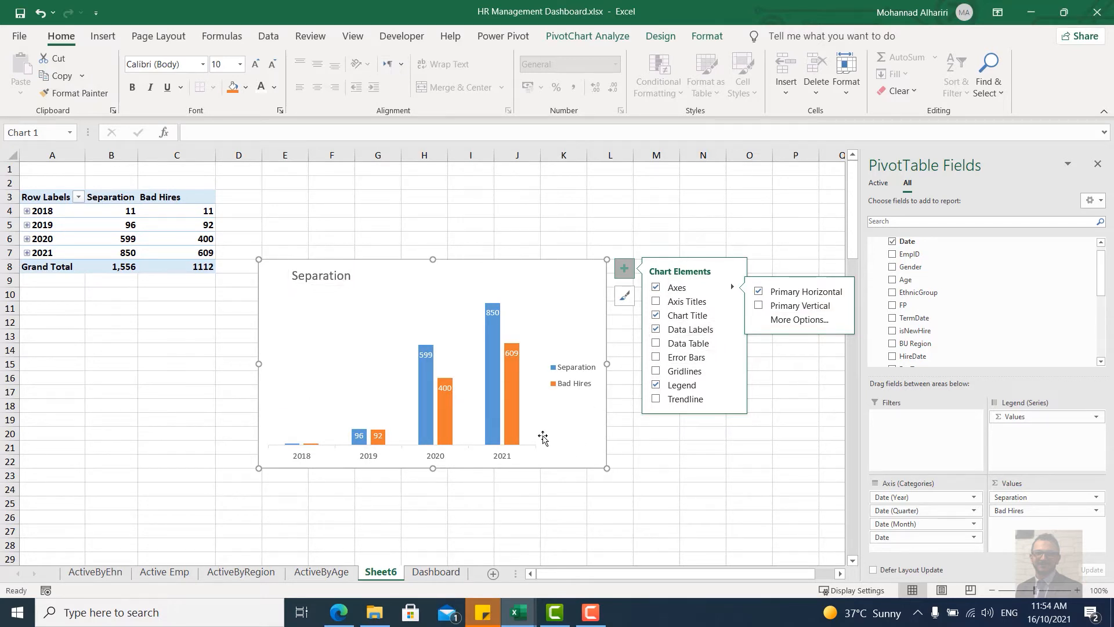
# Step: Place the chart legend in a single row directly below the Separation title and select the plot area
pyautogui.click(515, 365)
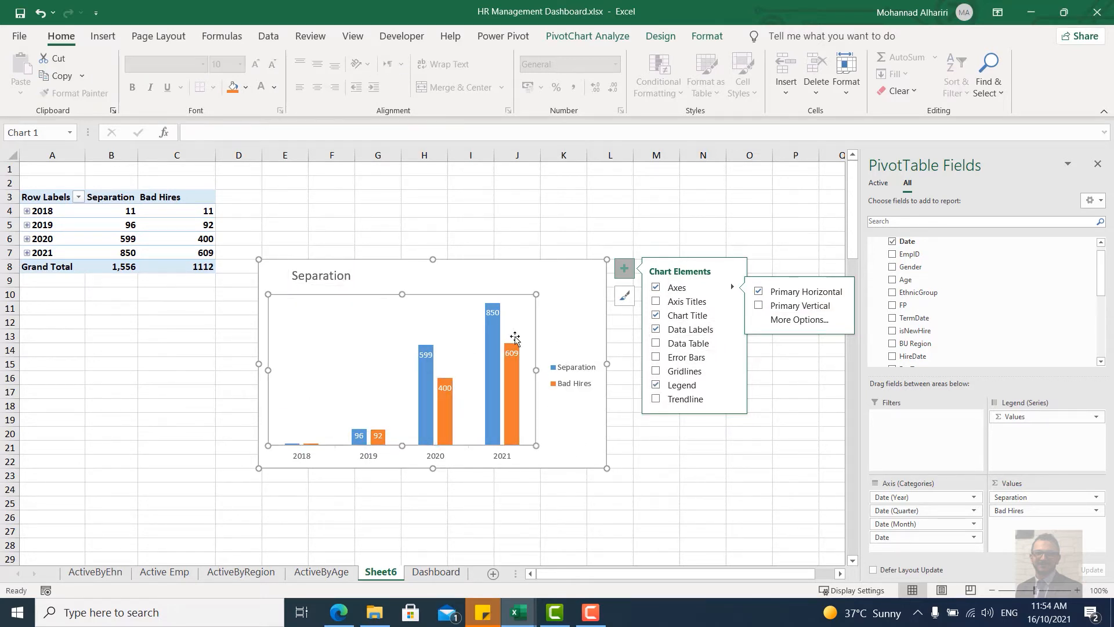
pyautogui.click(578, 370)
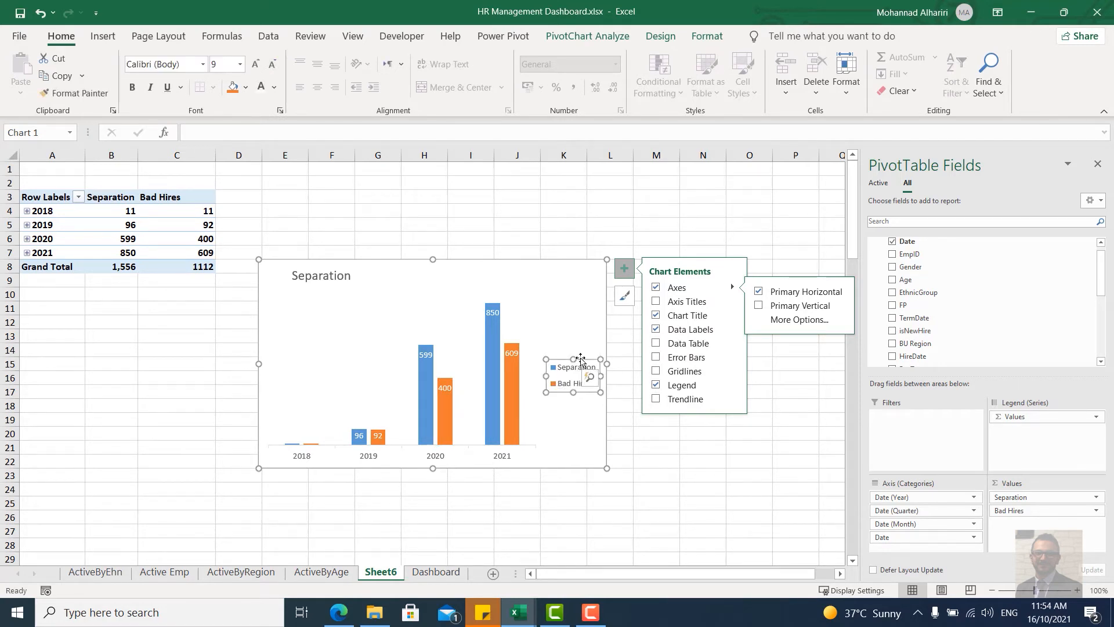
pyautogui.moveTo(578, 369)
pyautogui.mouseDown()
pyautogui.moveTo(568, 368)
pyautogui.moveTo(600, 384)
pyautogui.moveTo(602, 373)
pyautogui.moveTo(397, 334)
pyautogui.moveTo(349, 310)
pyautogui.moveTo(419, 326)
pyautogui.moveTo(369, 332)
pyautogui.moveTo(363, 301)
pyautogui.mouseUp()
pyautogui.click(599, 384)
pyautogui.click(496, 310)
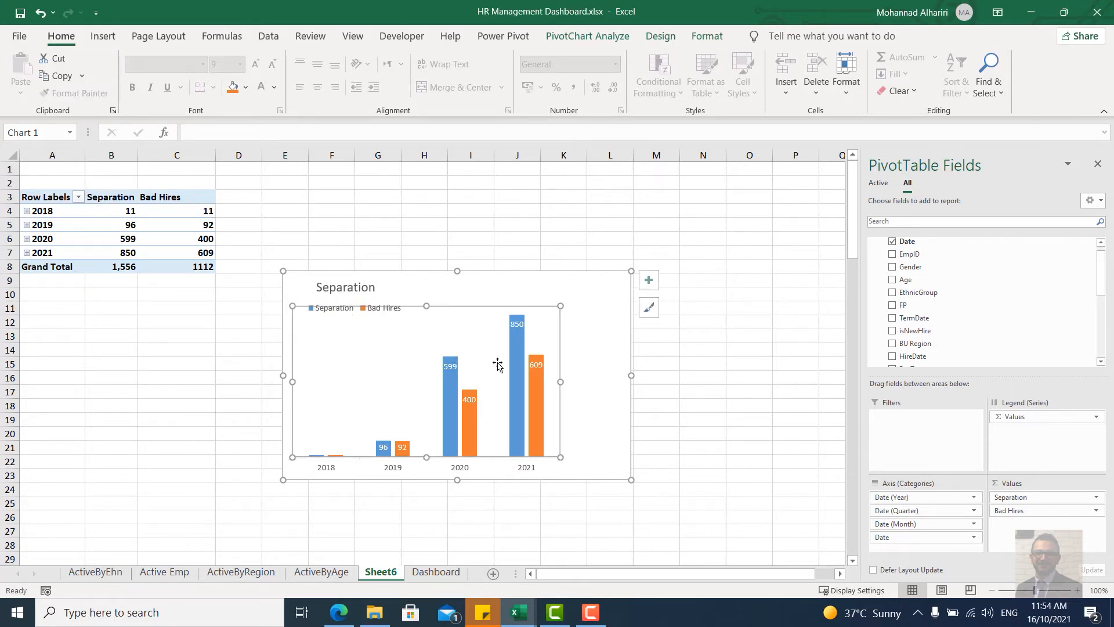
# Step: Widen the plot area to nearly the chart's full width and set the column gap width to 50%
pyautogui.moveTo(560, 380); pyautogui.dragTo(615, 380)
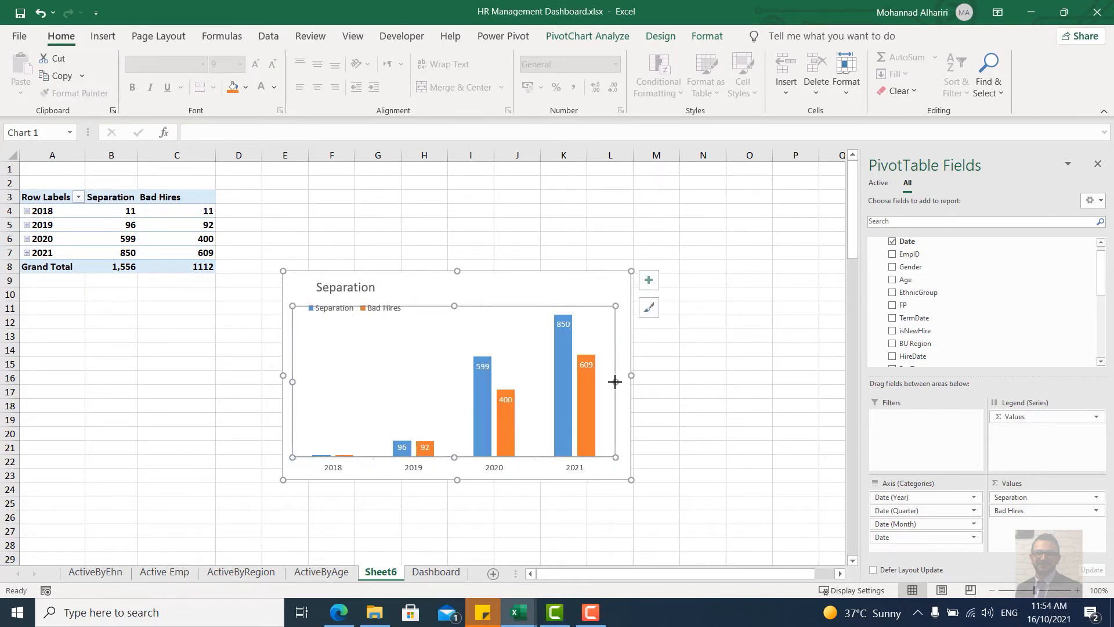
pyautogui.click(587, 389)
pyautogui.doubleClick(588, 385)
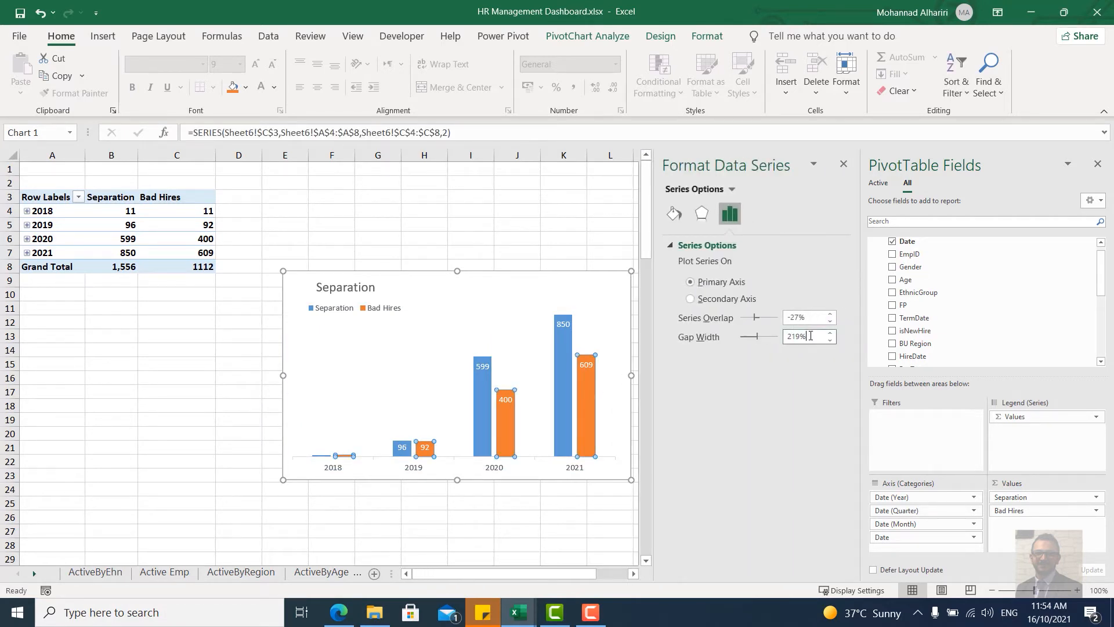
pyautogui.moveTo(811, 336); pyautogui.dragTo(765, 347)
pyautogui.write('50')
pyautogui.press('Return')
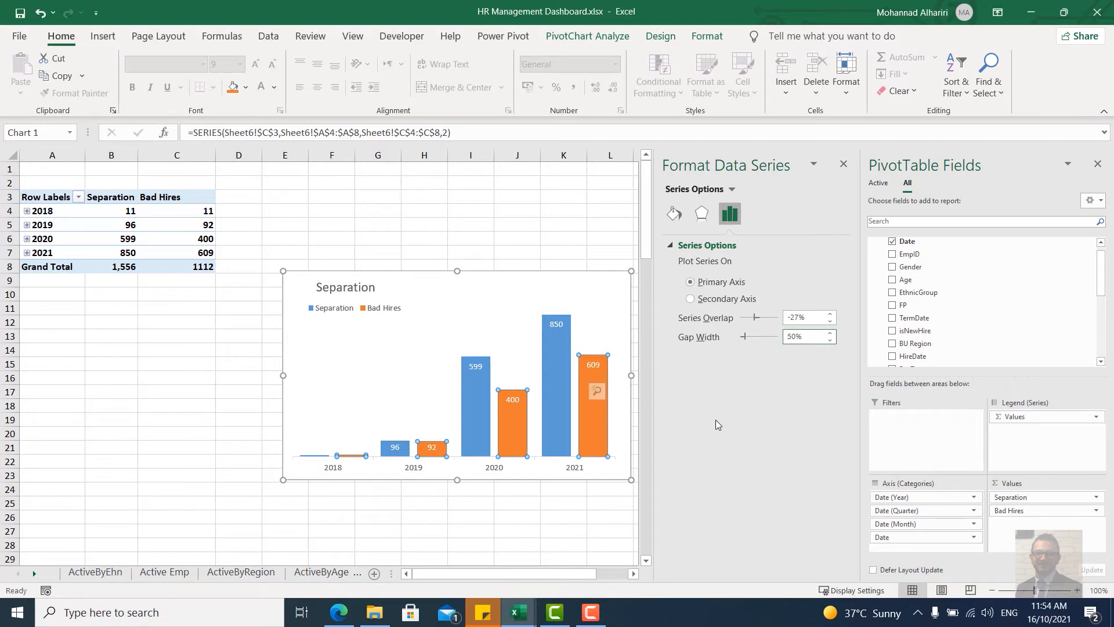
pyautogui.click(844, 164)
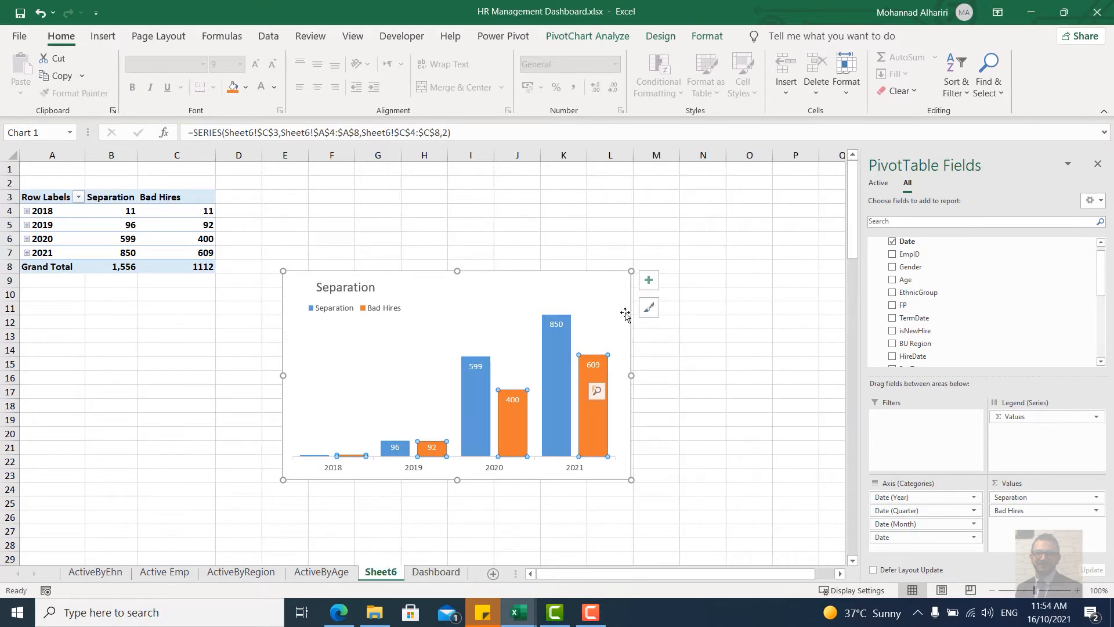
# Step: Cut the finished Separation chart from Sheet6 and paste it onto the Dashboard sheet beneath the Active Employees chart
pyautogui.click(610, 284)
pyautogui.hotkey('ctrl', 'x')
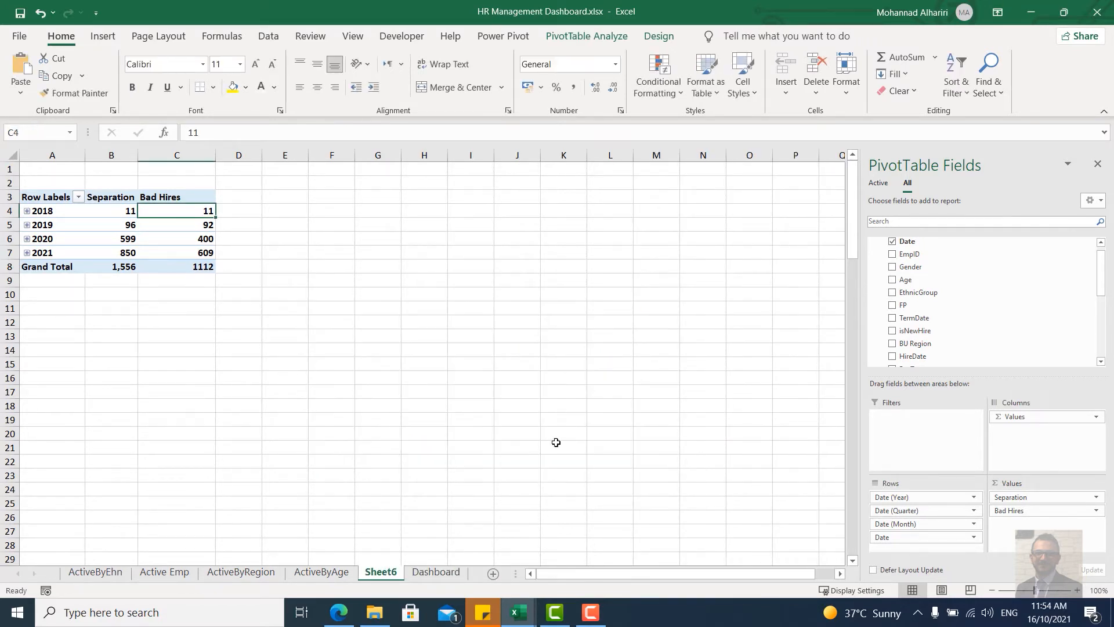
pyautogui.click(435, 572)
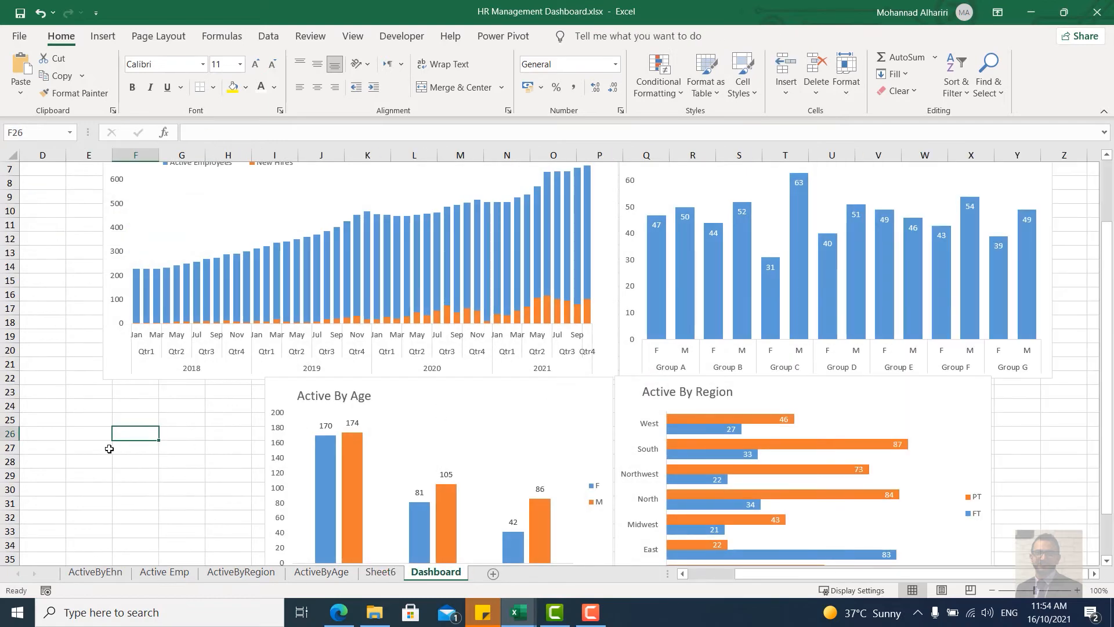
pyautogui.click(114, 454)
pyautogui.hotkey('ctrl', 'v')
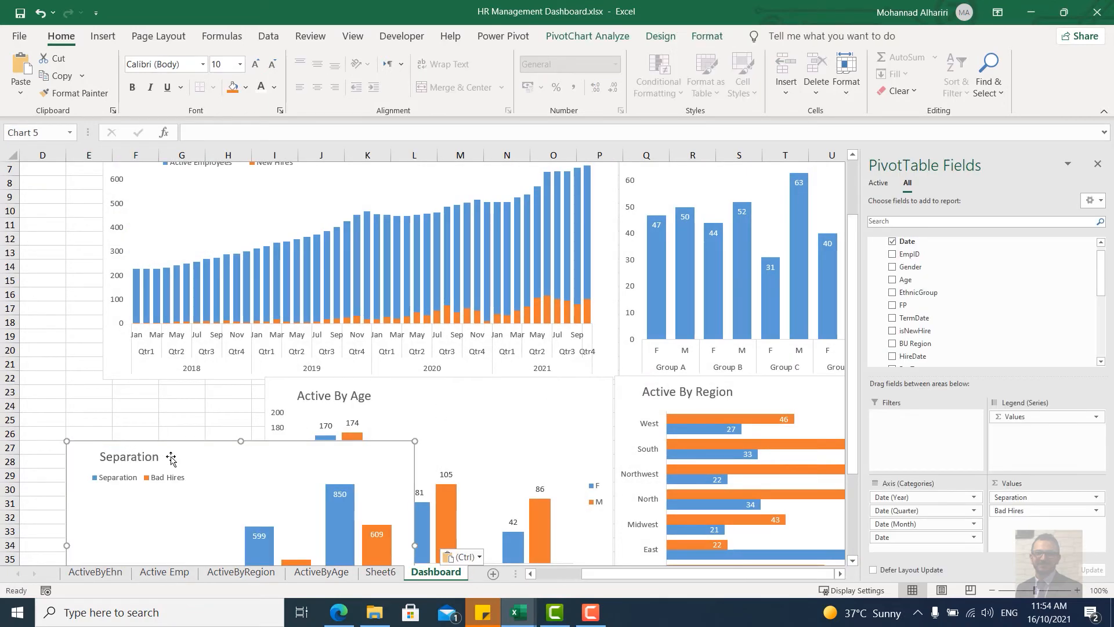
# Step: Set the chart name of the pasted PivotChart to Separation
pyautogui.click(660, 36)
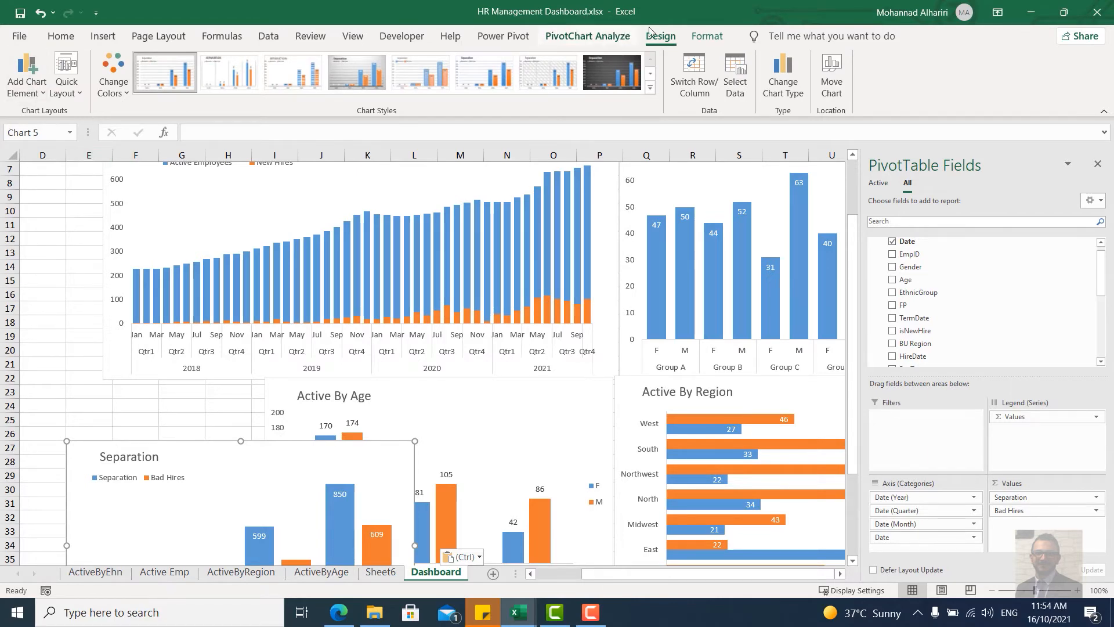
pyautogui.click(707, 36)
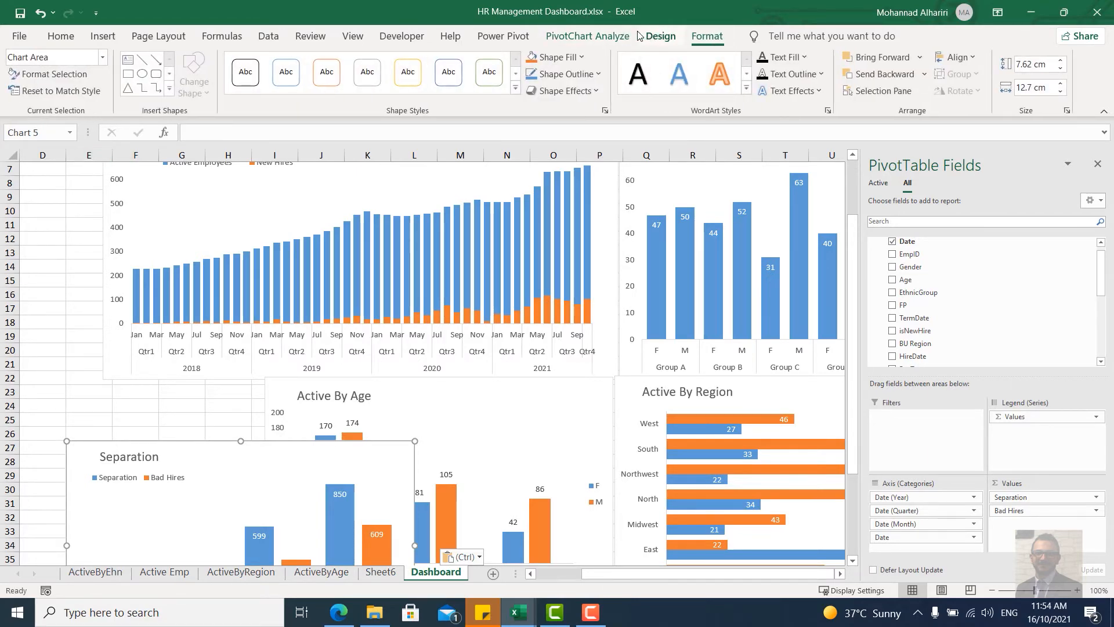
pyautogui.click(587, 36)
pyautogui.click(47, 76)
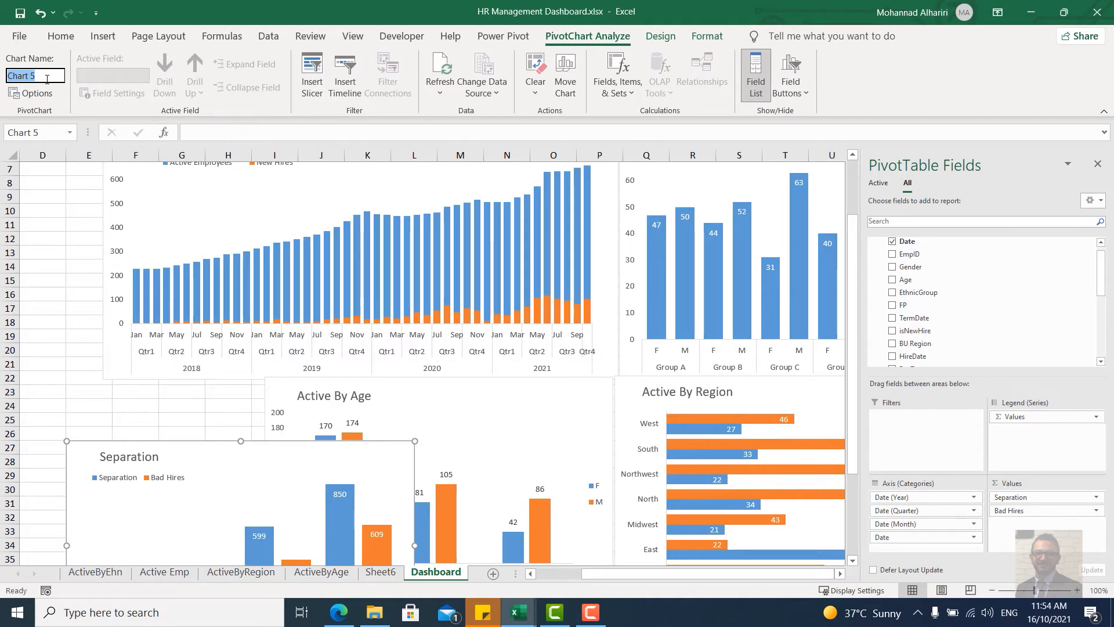
pyautogui.write('Separation')
pyautogui.doubleClick(19, 75)
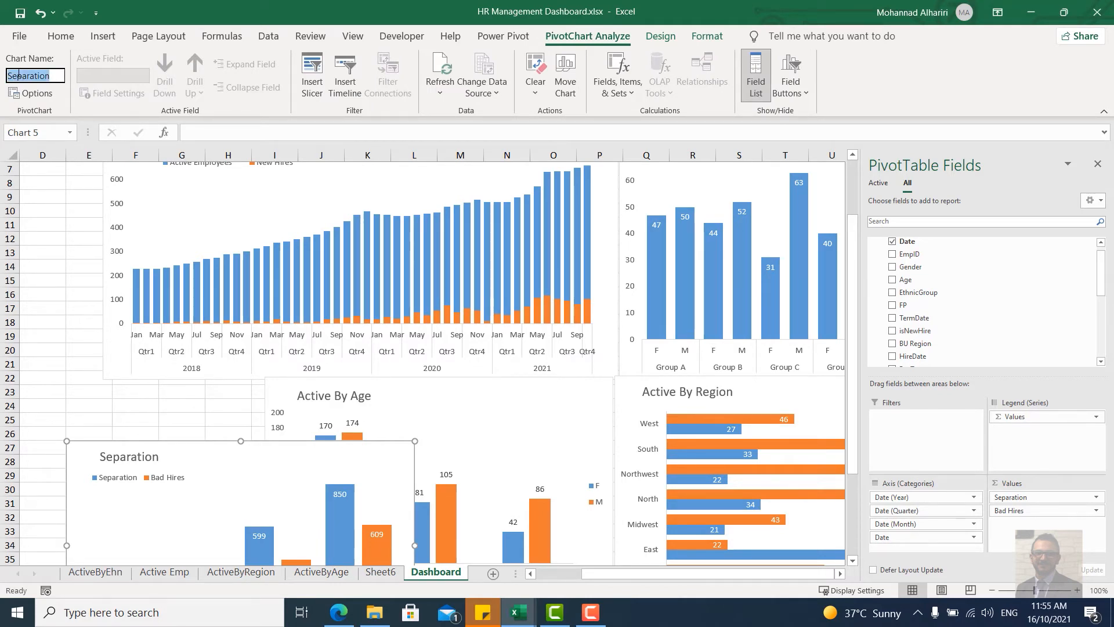
# Step: Rename the worksheet Sheet6 as Separation
pyautogui.click(383, 573)
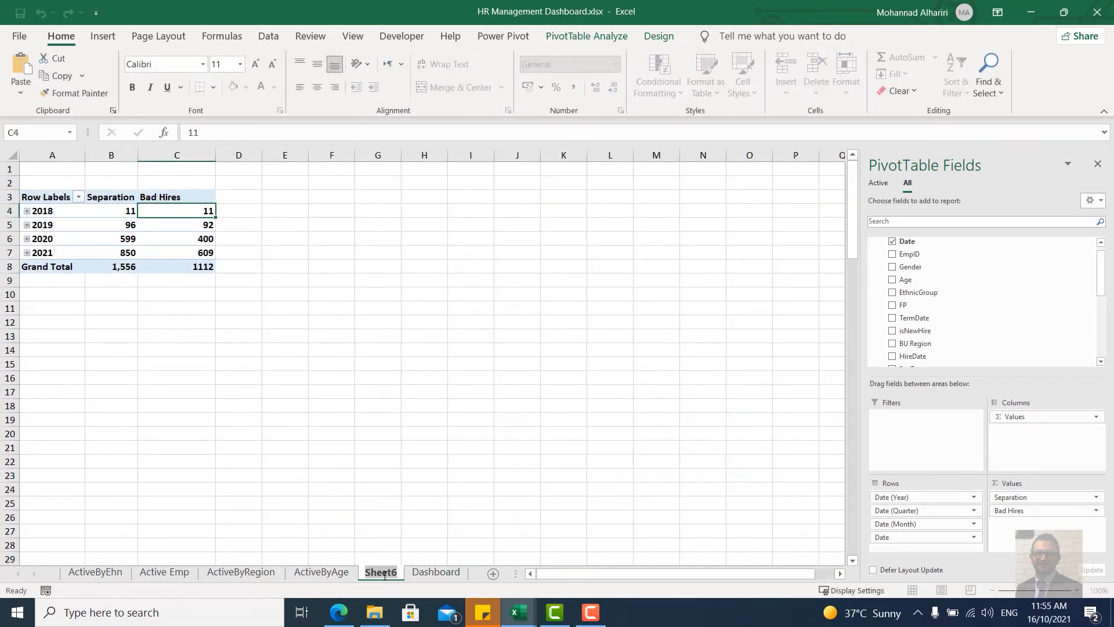
pyautogui.write('Separation')
pyautogui.click(331, 350)
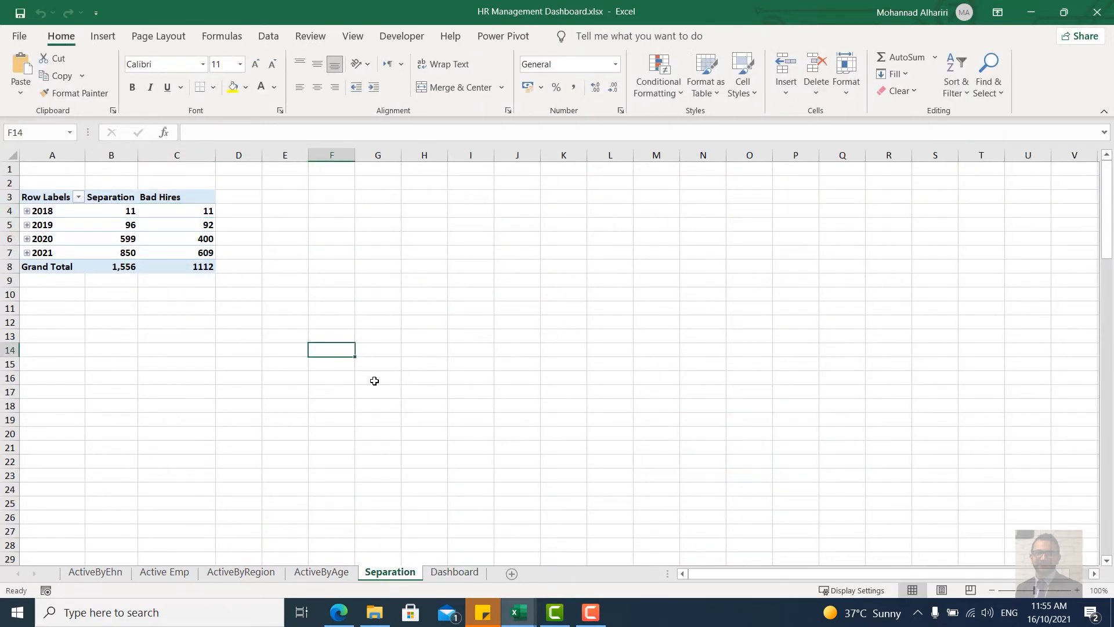
# Step: Make the Separation chart on the Dashboard sheet about a quarter narrower and slightly shorter, and close the PivotTable field list
pyautogui.click(453, 572)
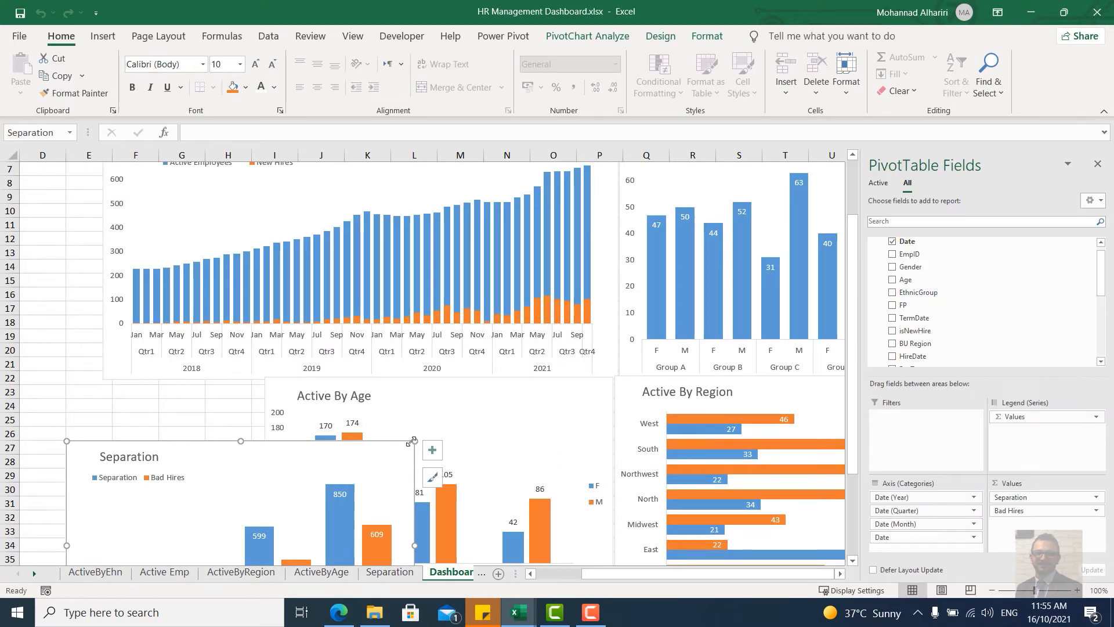
pyautogui.moveTo(412, 441); pyautogui.dragTo(323, 456)
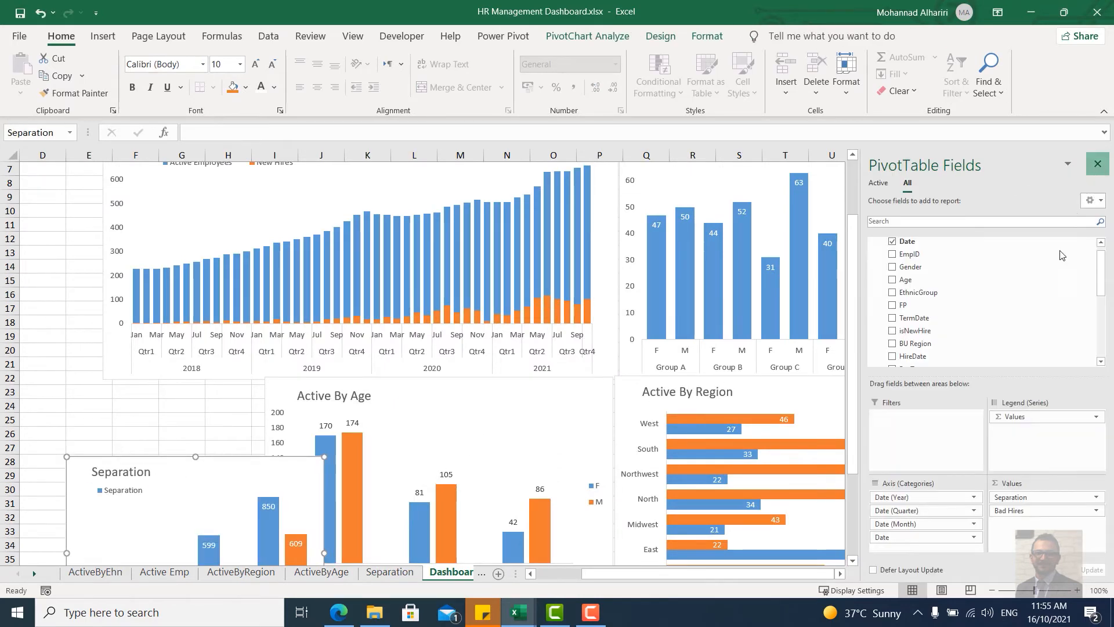
pyautogui.click(1098, 165)
pyautogui.scroll(2, 864, 270)
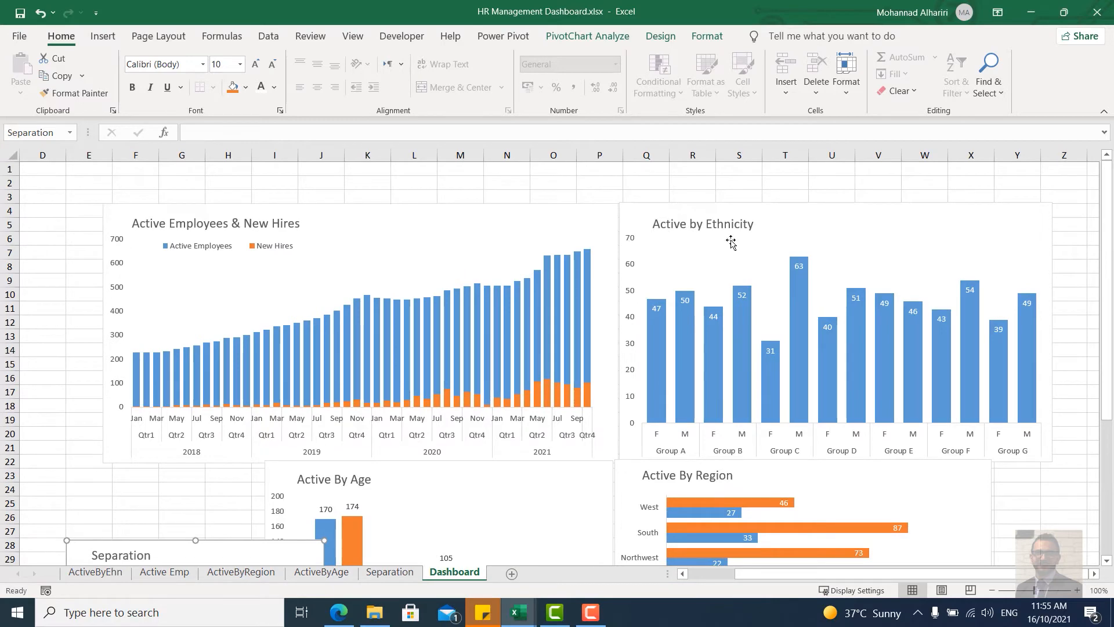
pyautogui.scroll(-3, 223, 245)
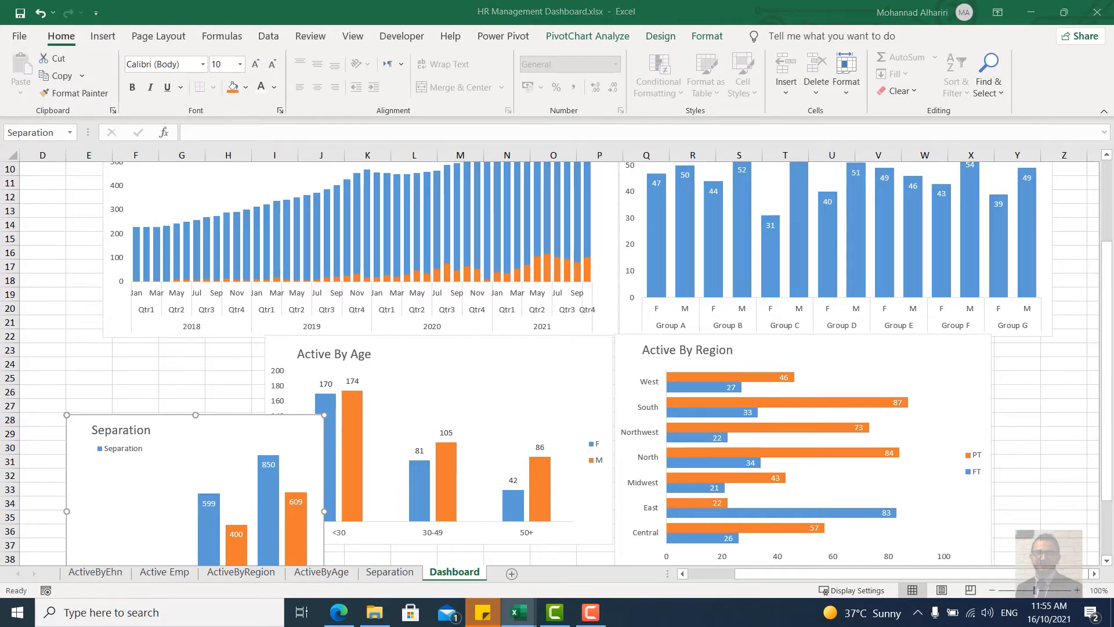
# Step: Insert a new PivotTable from the Data Model on a new worksheet
pyautogui.click(103, 37)
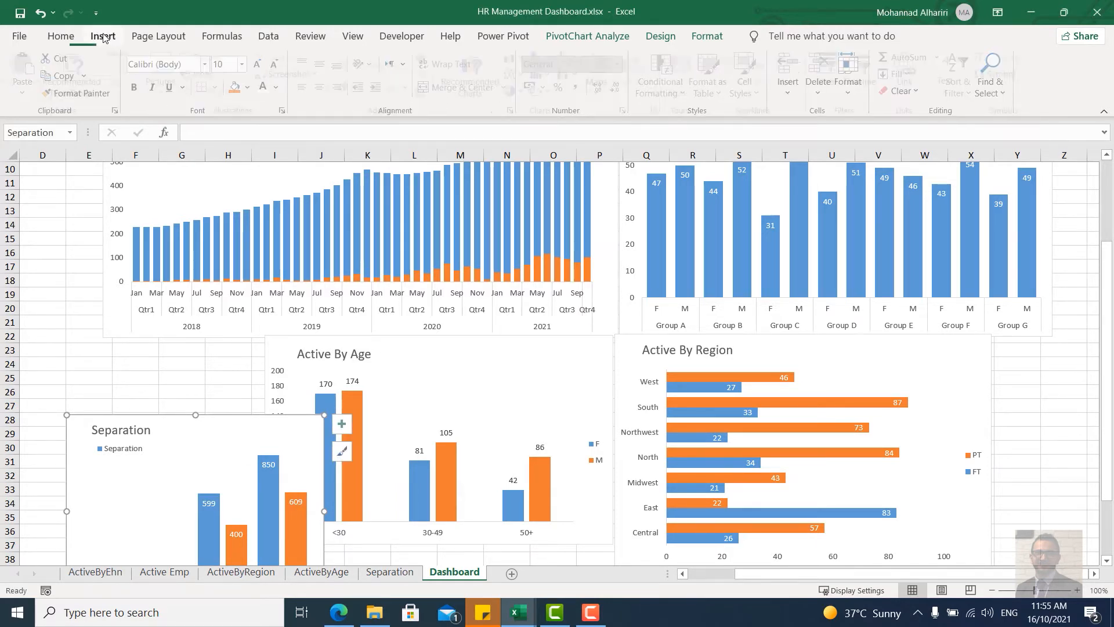
pyautogui.click(78, 307)
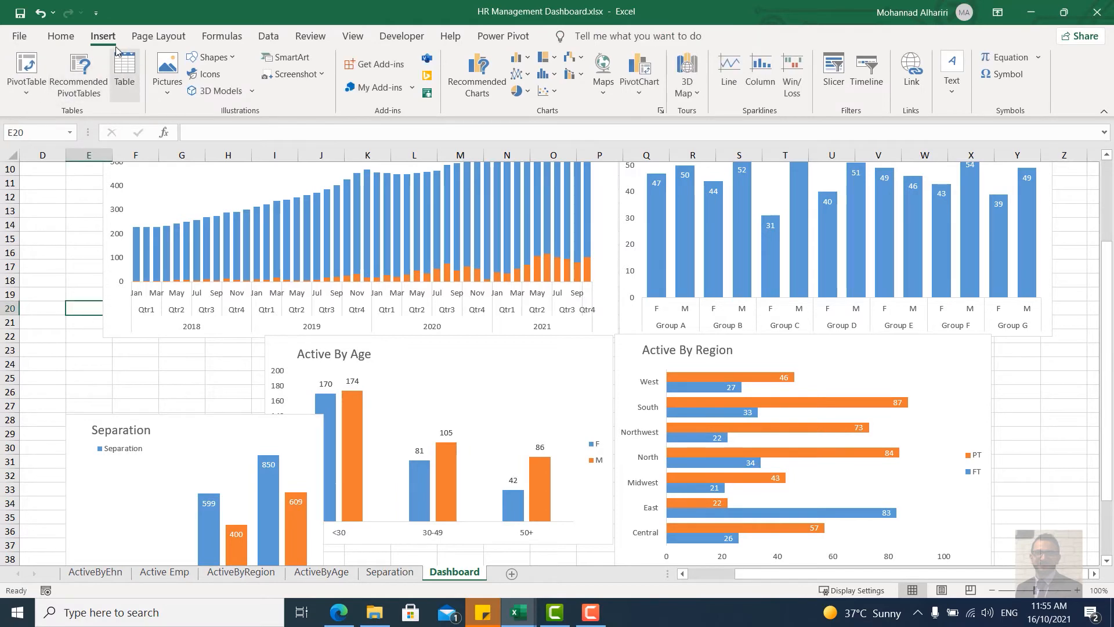
pyautogui.click(26, 87)
pyautogui.click(52, 154)
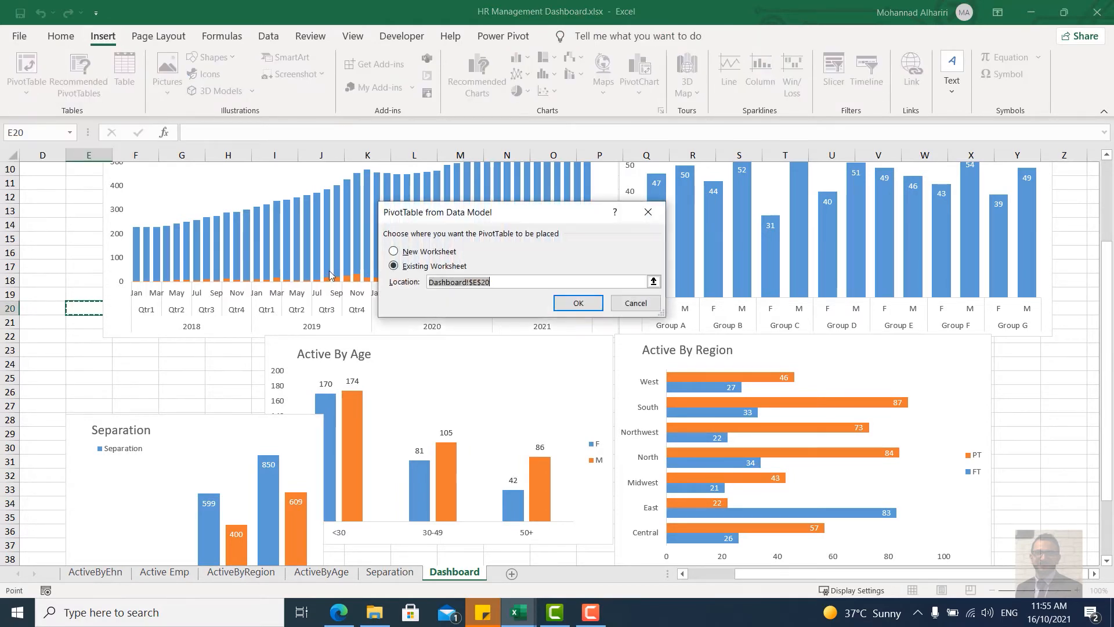
pyautogui.click(427, 251)
pyautogui.click(578, 303)
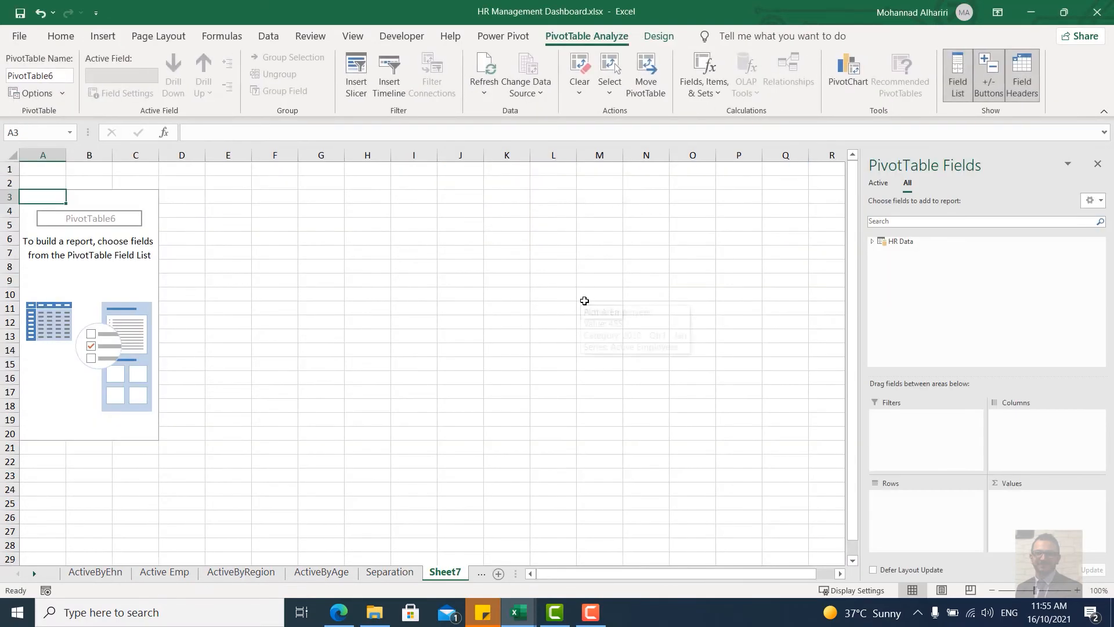
# Step: Add the Separation measure from HR Data as the PivotTable's values and the Date field as its rows
pyautogui.click(877, 243)
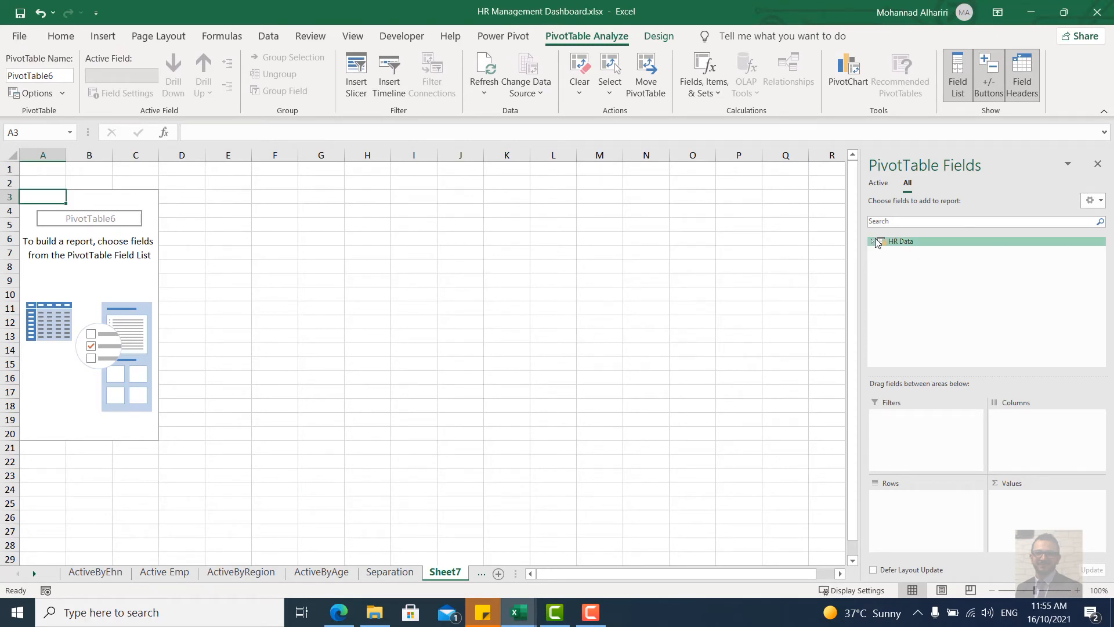
pyautogui.click(875, 242)
pyautogui.scroll(-10, 943, 348)
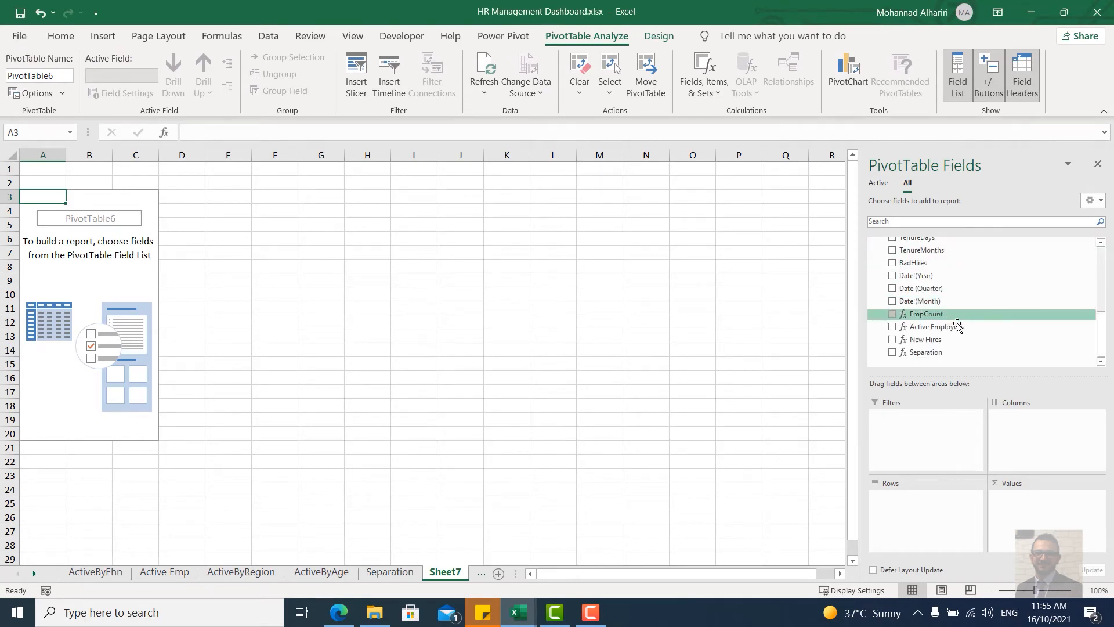
pyautogui.moveTo(944, 355); pyautogui.dragTo(1038, 514)
pyautogui.scroll(10, 934, 325)
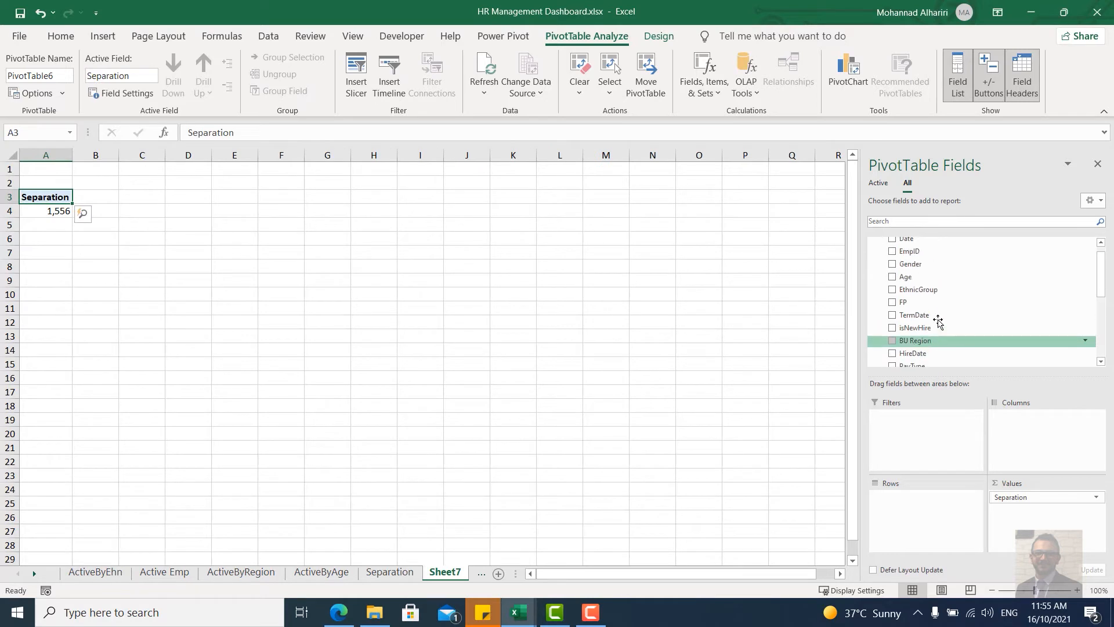
pyautogui.moveTo(919, 252); pyautogui.dragTo(933, 518)
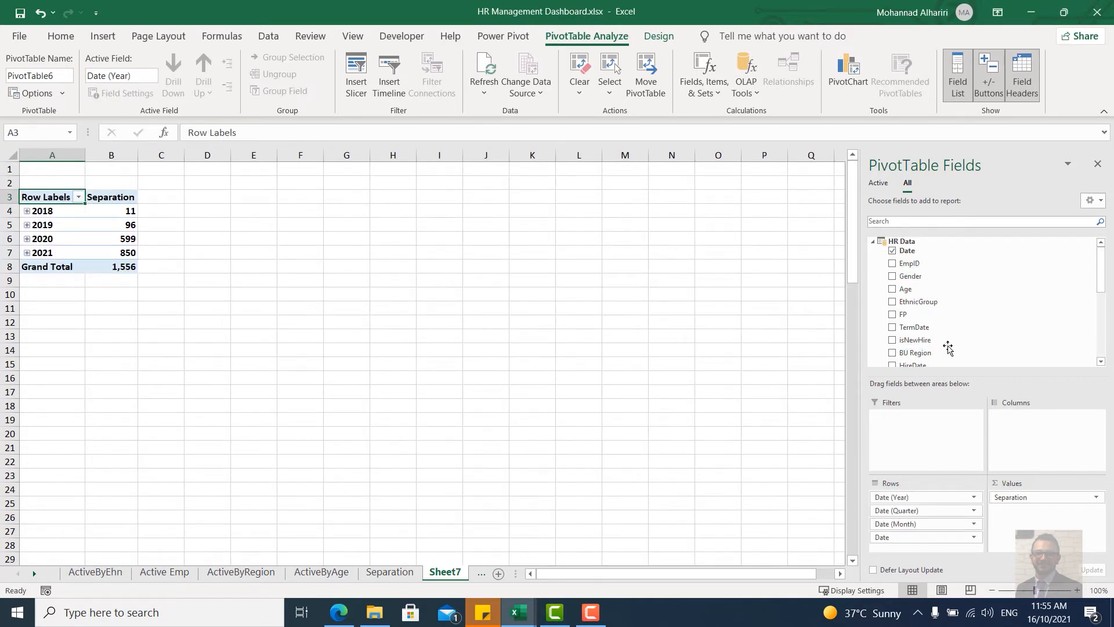
# Step: Split the PivotTable's separations into columns by the TermReason field
pyautogui.scroll(-1, 947, 347)
pyautogui.scroll(-1, 950, 343)
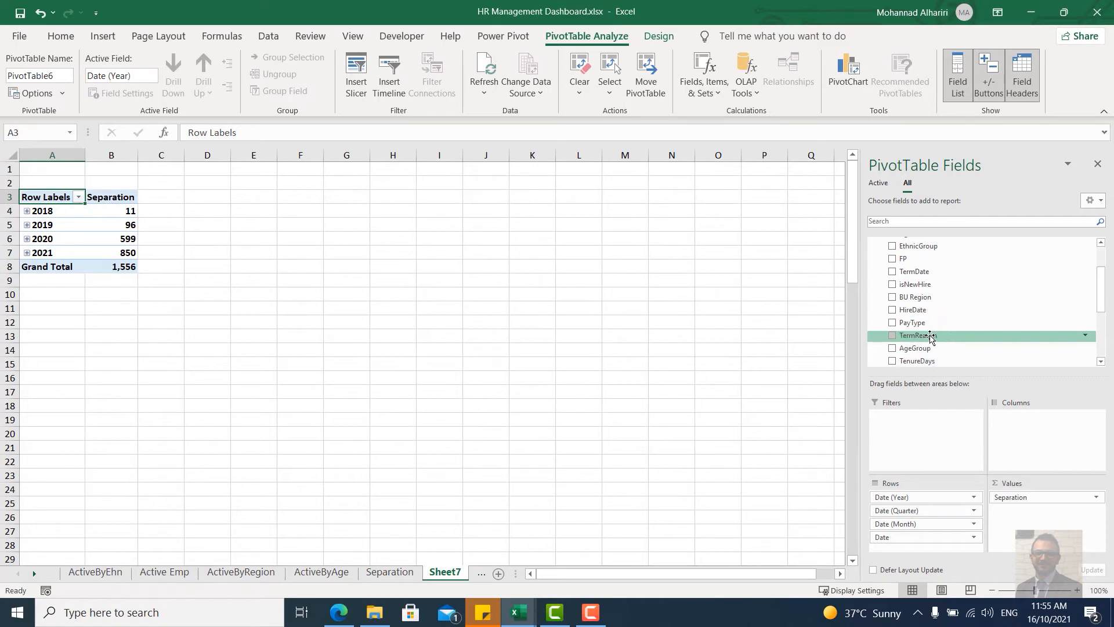
pyautogui.moveTo(930, 336); pyautogui.dragTo(1033, 441)
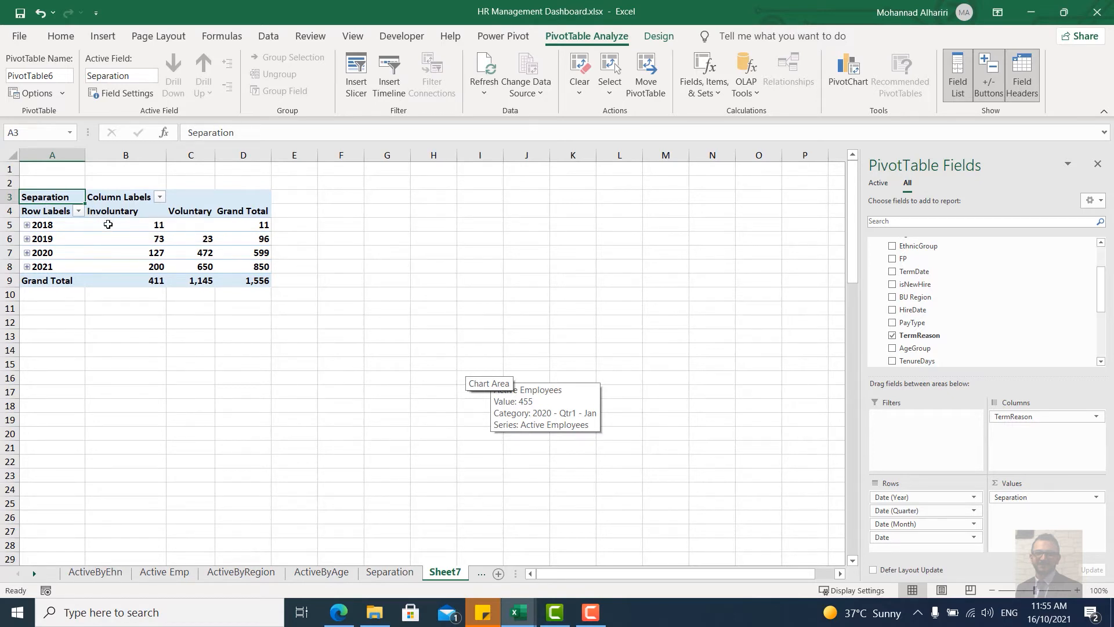
# Step: Compare the separations by termination reason with the yearly separations and bad hires on the Separation sheet
pyautogui.moveTo(108, 224)
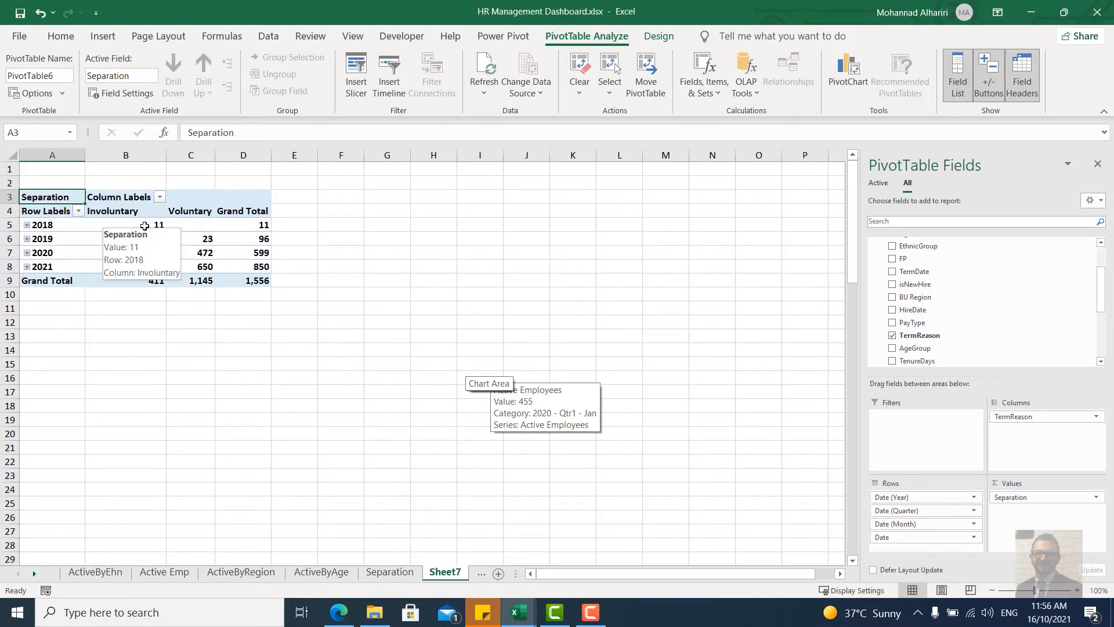
pyautogui.click(400, 572)
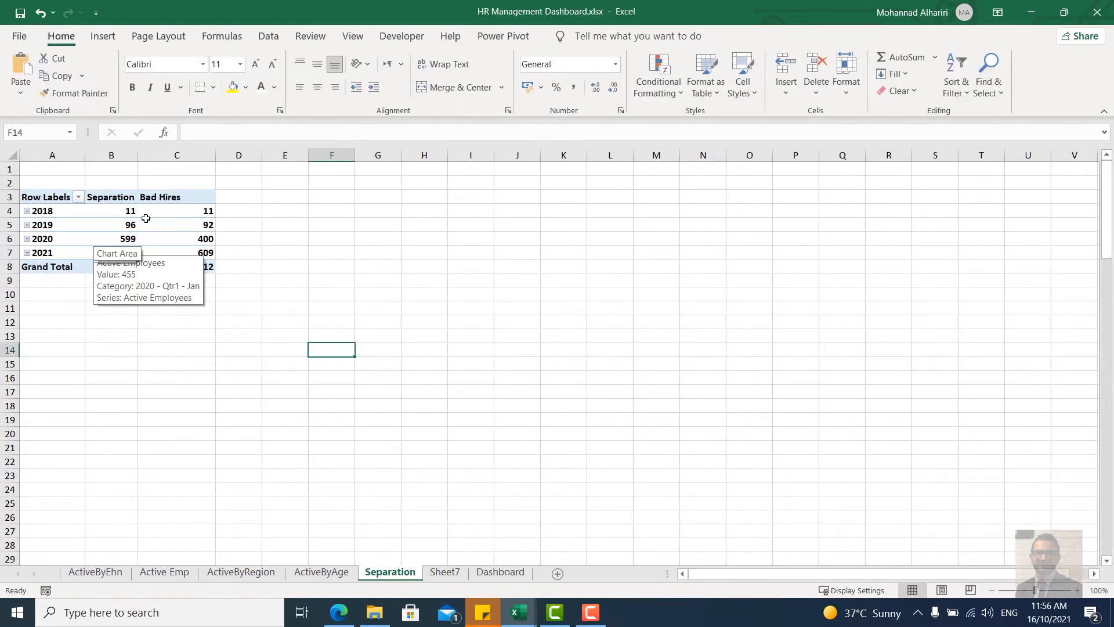
pyautogui.moveTo(174, 209)
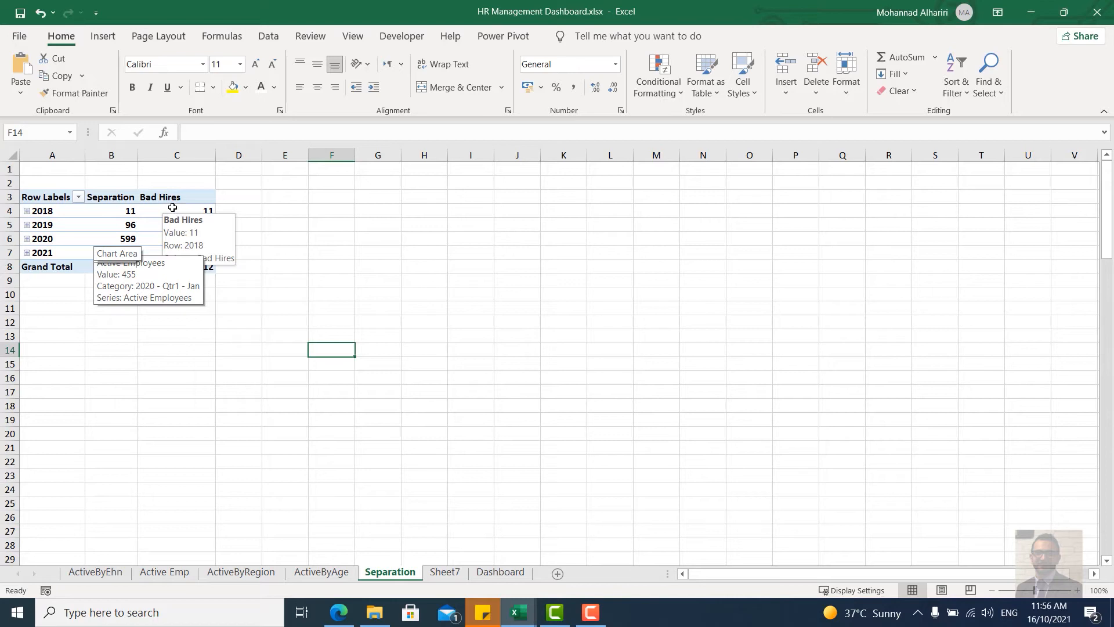
pyautogui.click(445, 571)
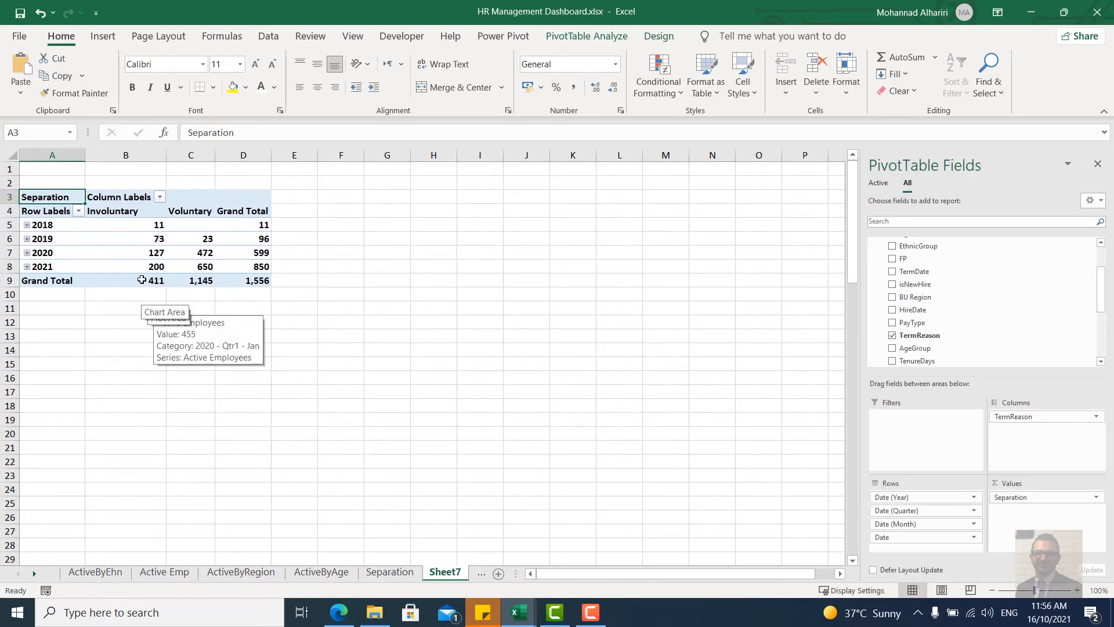
# Step: Insert a PivotChart based on the PivotTable of separations by year and termination reason
pyautogui.click(162, 240)
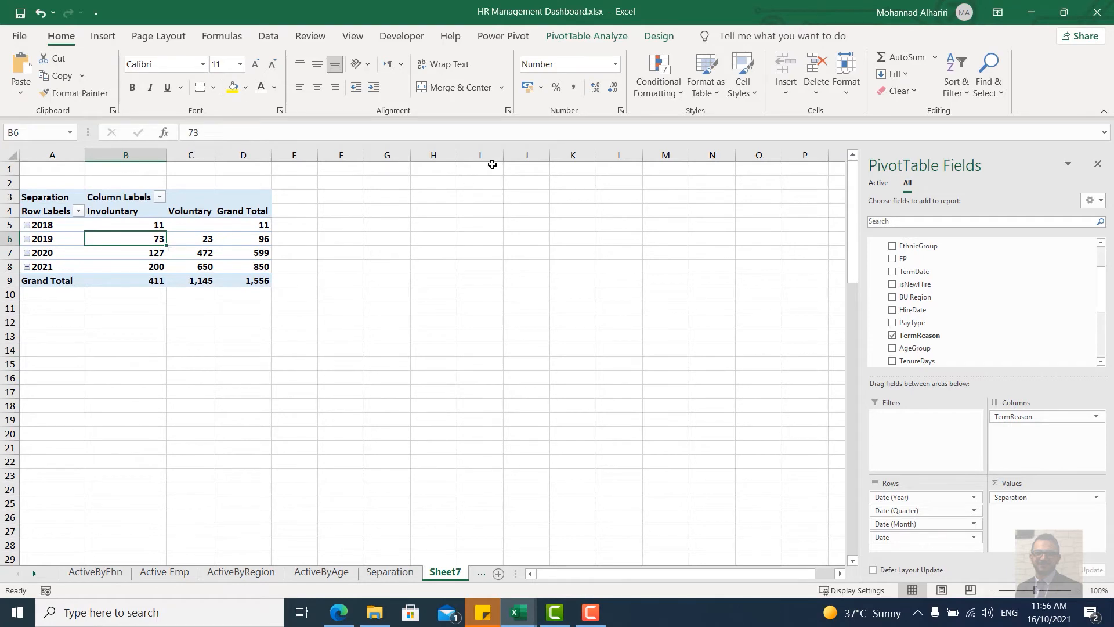
pyautogui.click(603, 37)
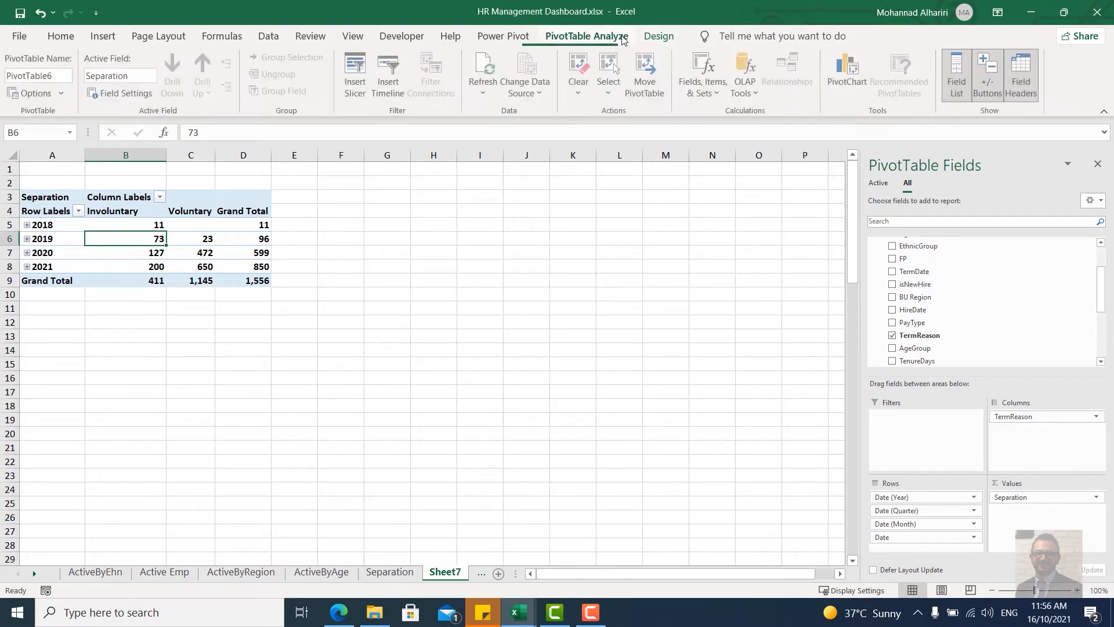
pyautogui.click(840, 85)
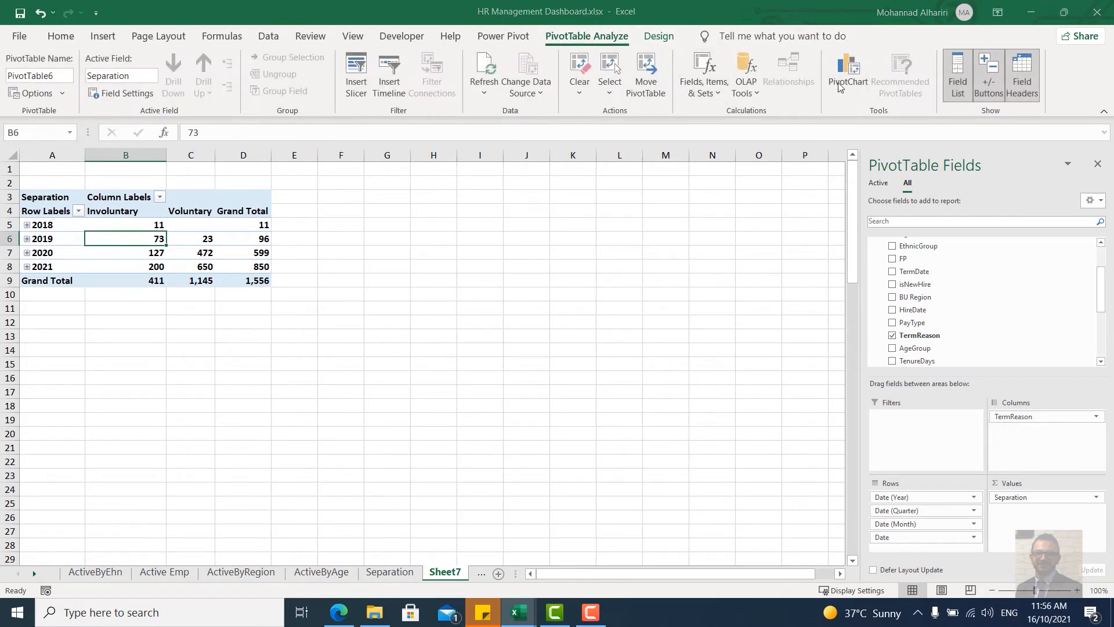
pyautogui.click(700, 500)
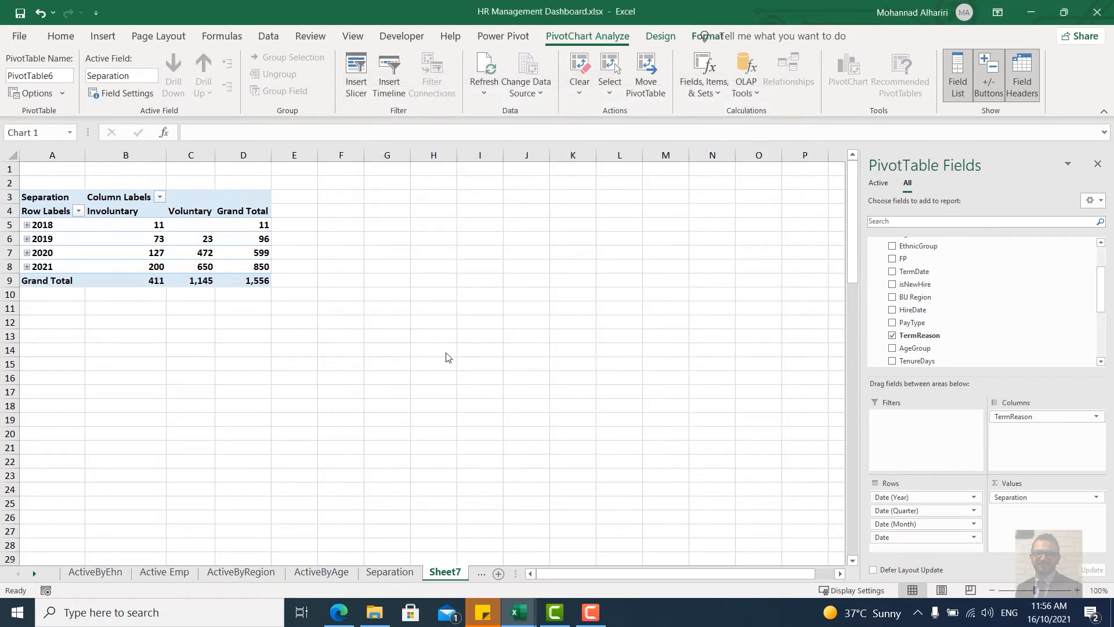
# Step: Hide all field buttons on the termination reason PivotChart and remove its gridlines
pyautogui.rightClick(561, 354)
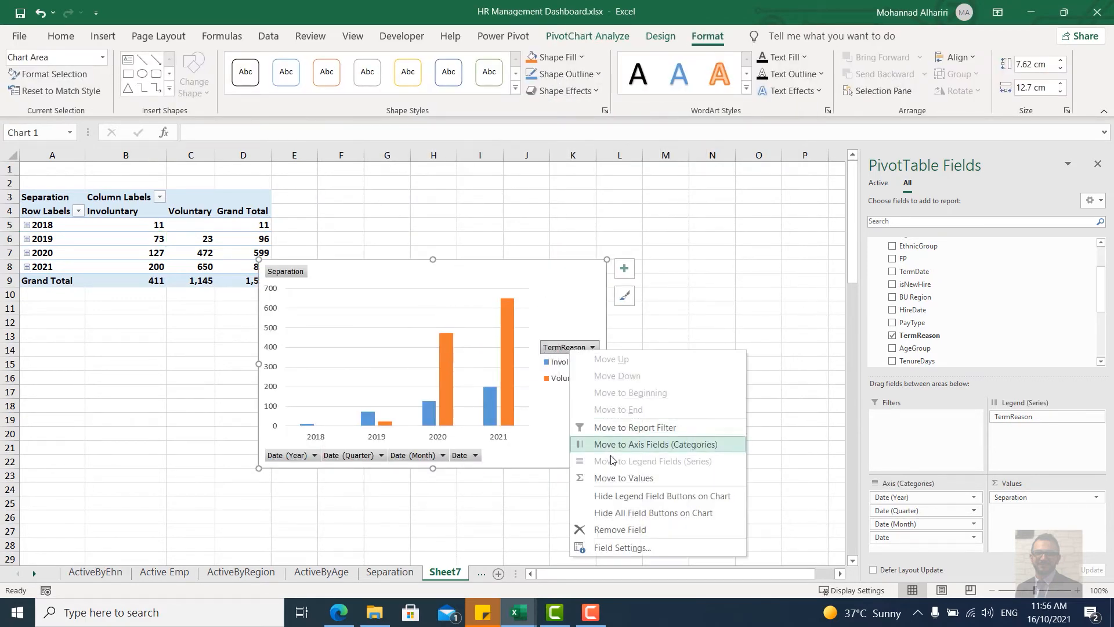
pyautogui.click(623, 502)
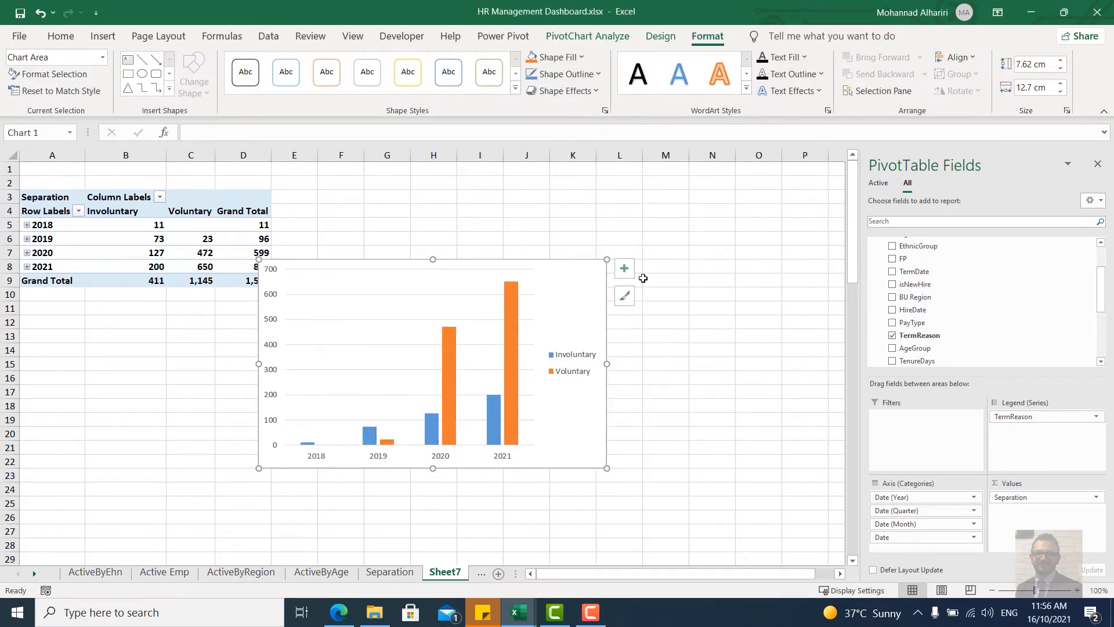
pyautogui.click(624, 268)
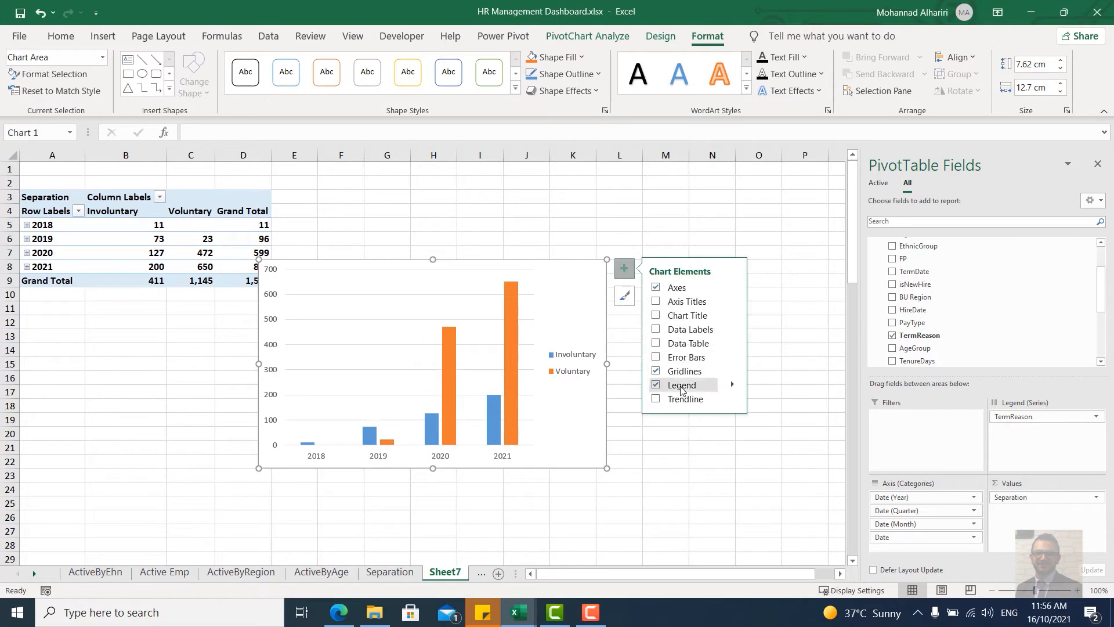
pyautogui.click(655, 372)
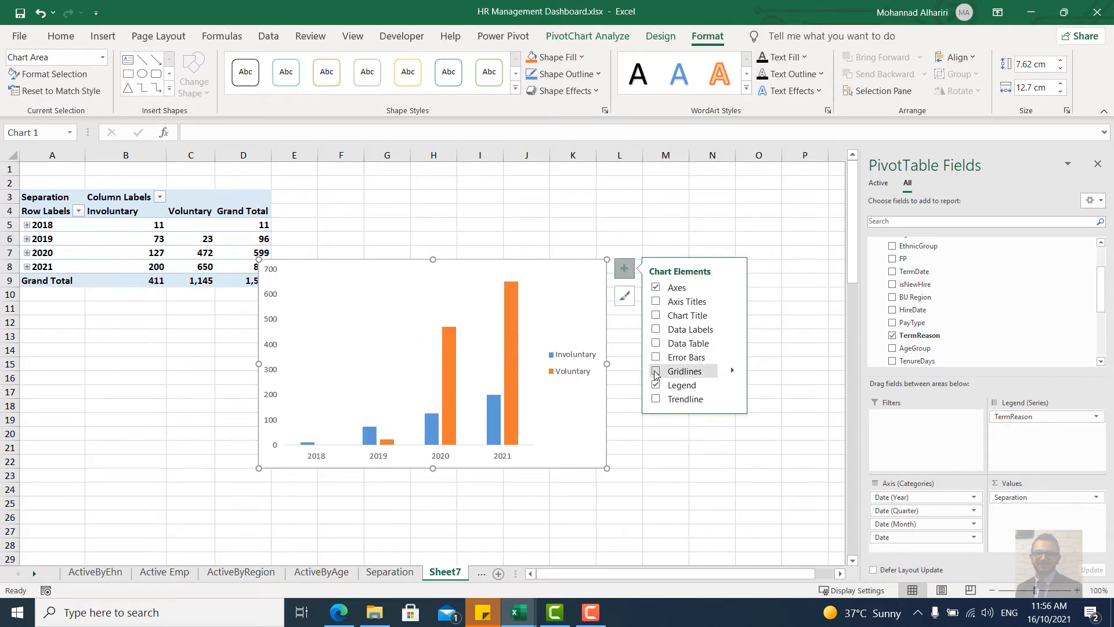
# Step: Add a chart title to the PivotChart reading "Termination Reason"
pyautogui.click(656, 317)
pyautogui.click(423, 277)
pyautogui.tripleClick(423, 277)
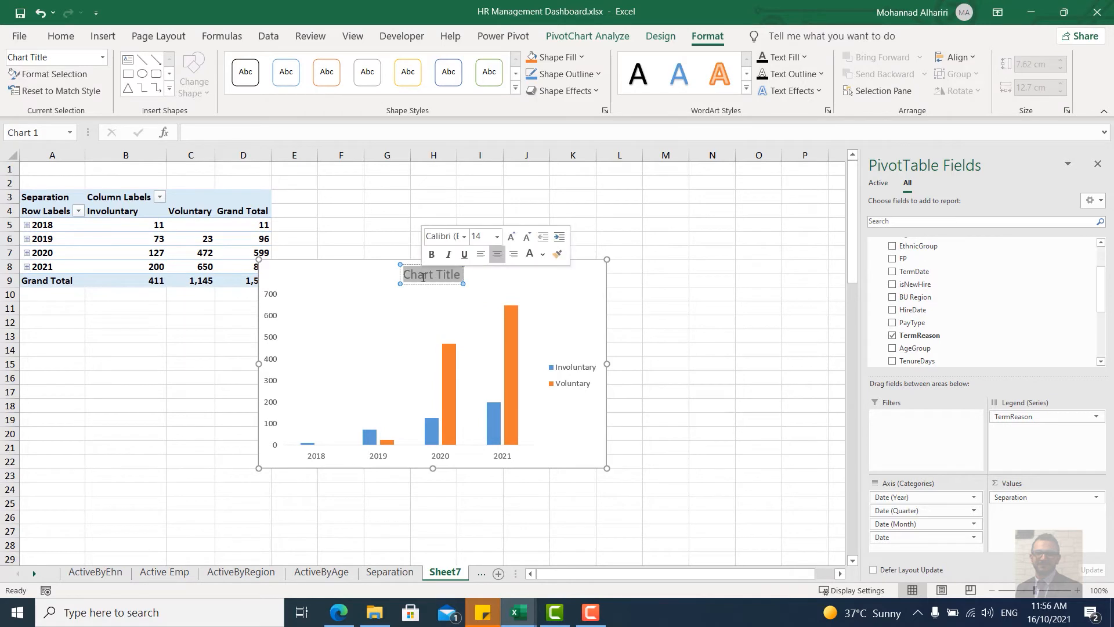
pyautogui.write('Te')
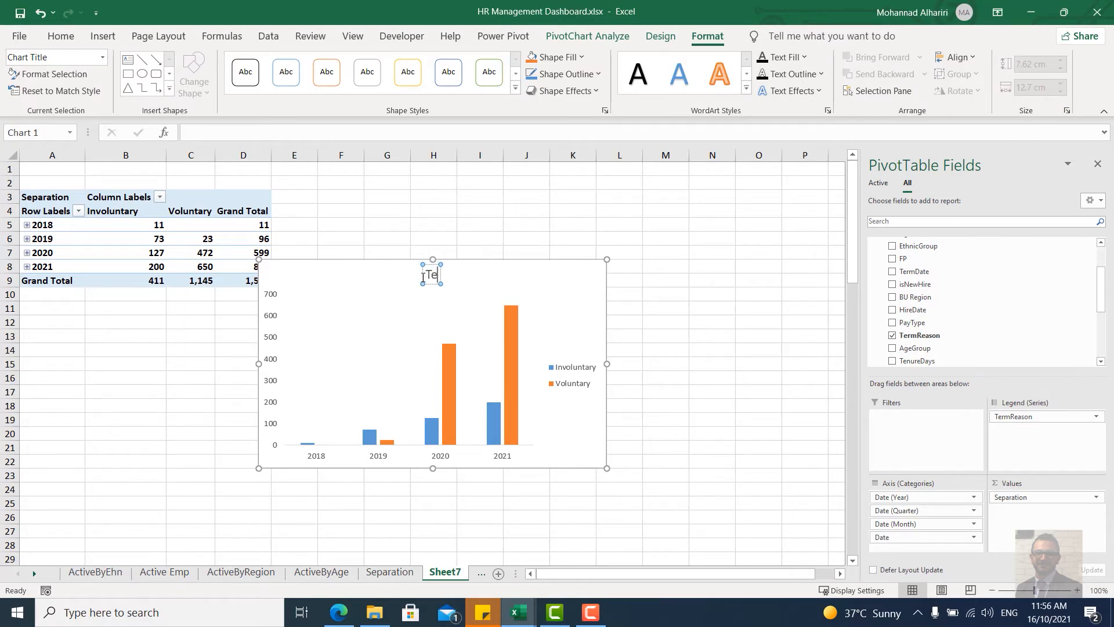
pyautogui.write('rmenat')
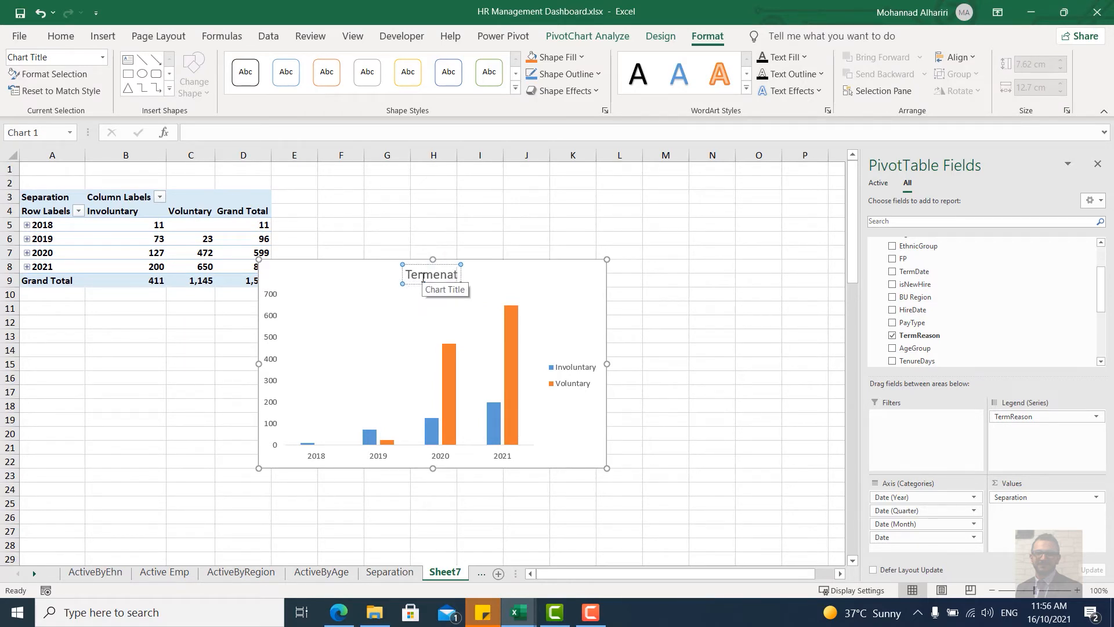
pyautogui.write('ion Reasom')
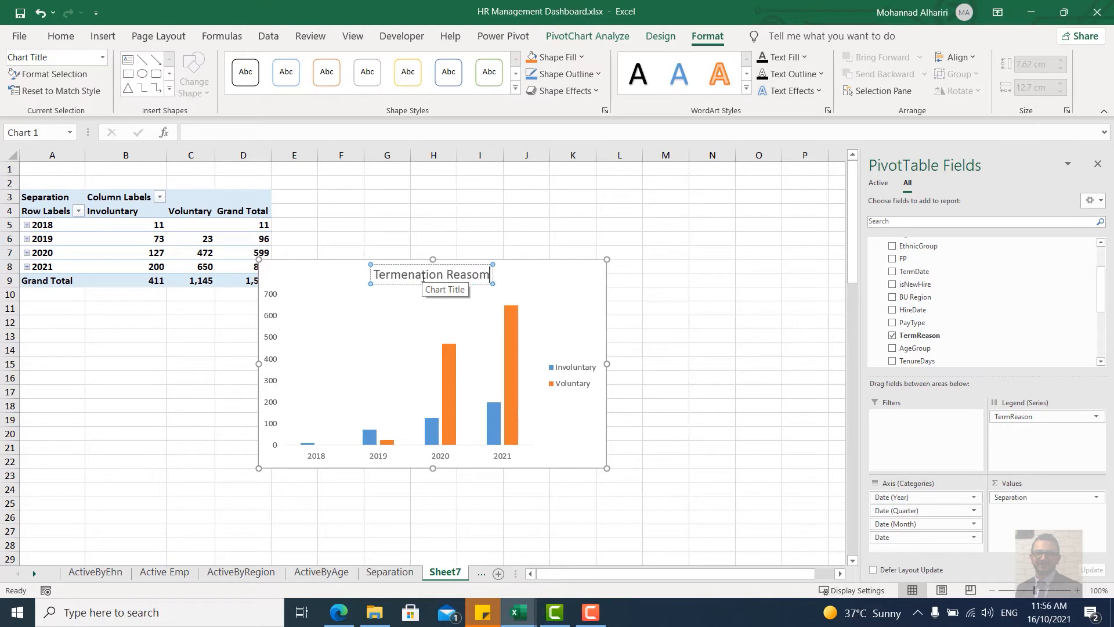
pyautogui.press('BackSpace')
pyautogui.write('n')
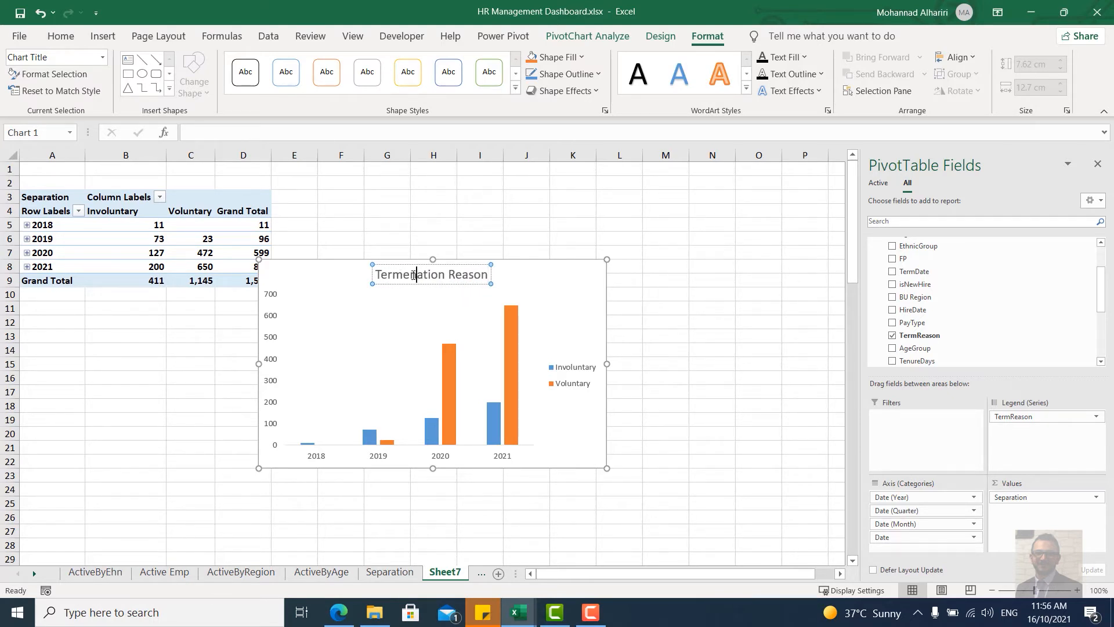
pyautogui.click(411, 274)
pyautogui.press('BackSpace')
pyautogui.write('i')
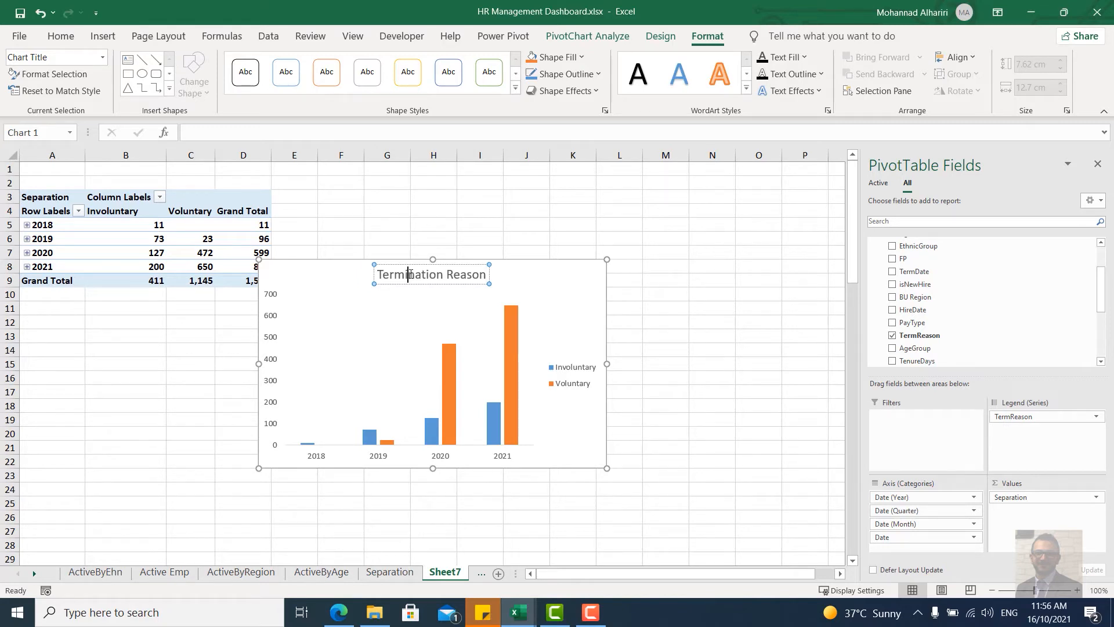
pyautogui.click(561, 296)
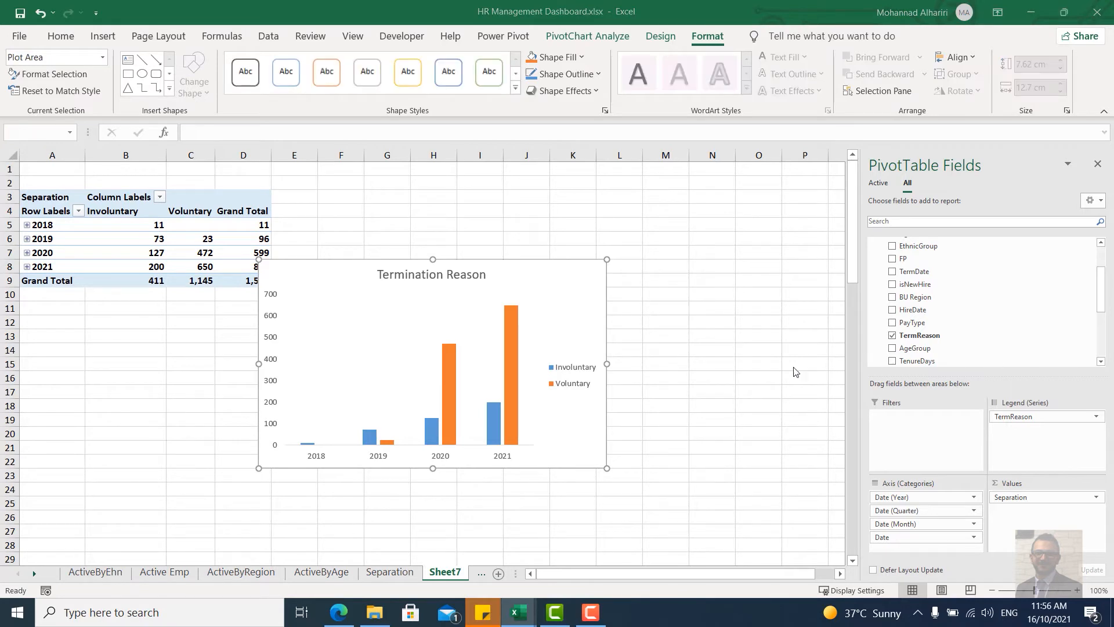
# Step: Move the chart title to the chart's upper-left corner and place the legend in one row directly beneath it
pyautogui.click(429, 275)
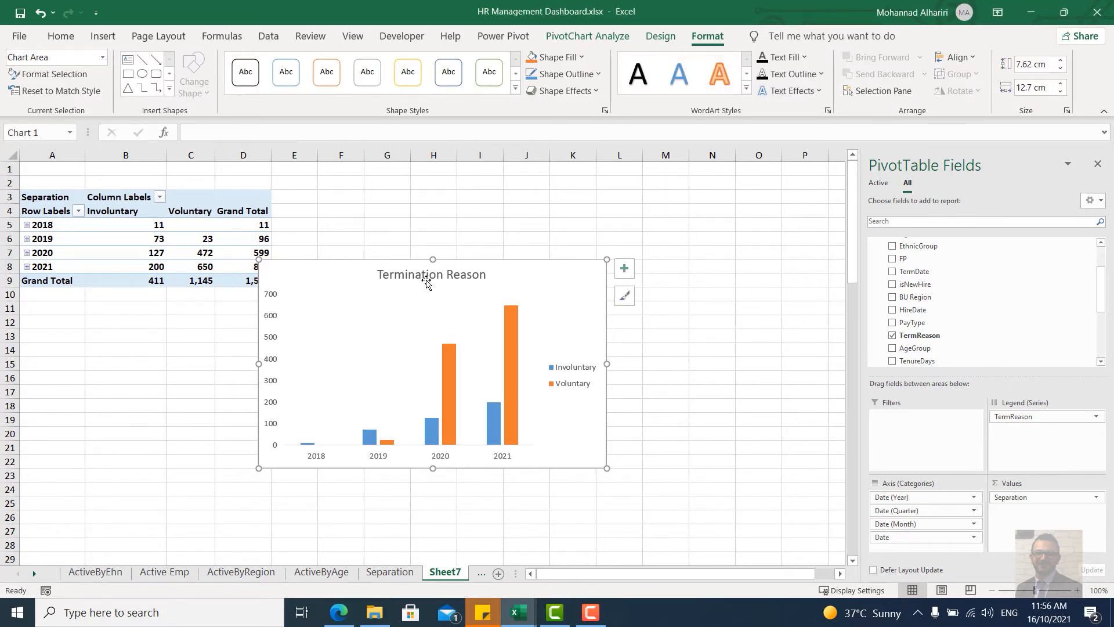
pyautogui.moveTo(417, 284); pyautogui.dragTo(320, 285)
pyautogui.click(561, 368)
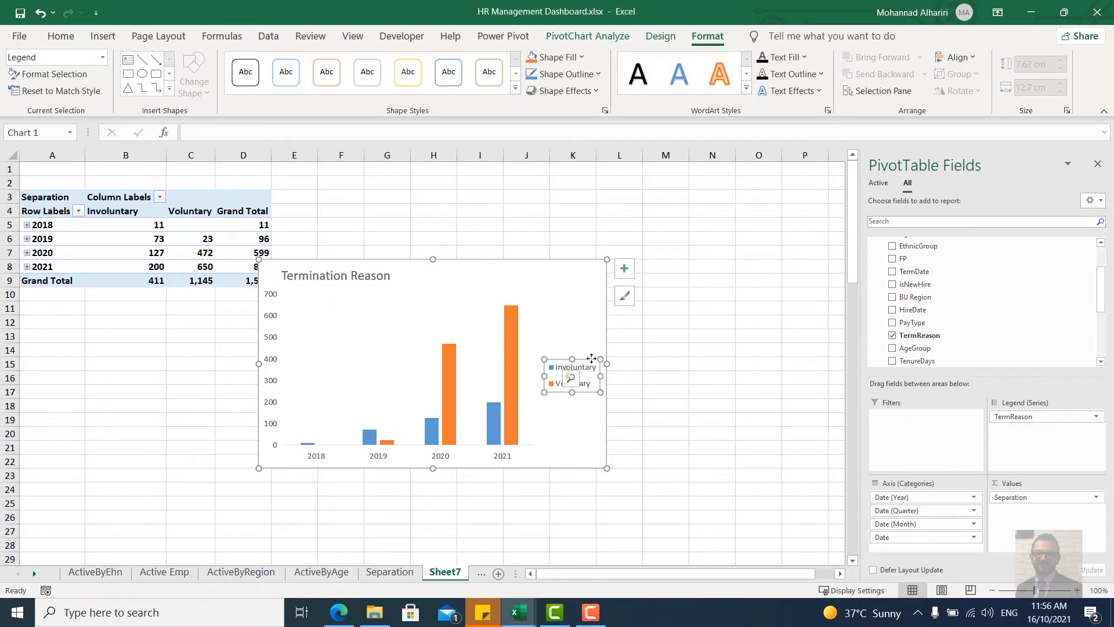
pyautogui.moveTo(591, 358)
pyautogui.mouseDown()
pyautogui.moveTo(334, 302)
pyautogui.moveTo(337, 294)
pyautogui.moveTo(362, 311)
pyautogui.moveTo(416, 302)
pyautogui.moveTo(353, 308)
pyautogui.mouseUp()
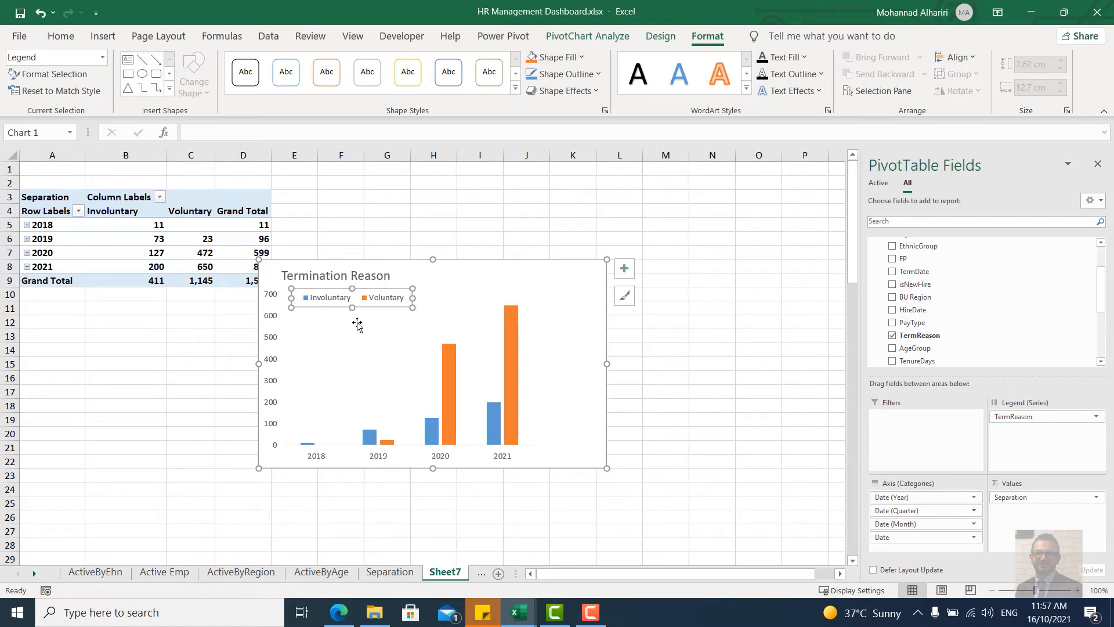
pyautogui.click(629, 280)
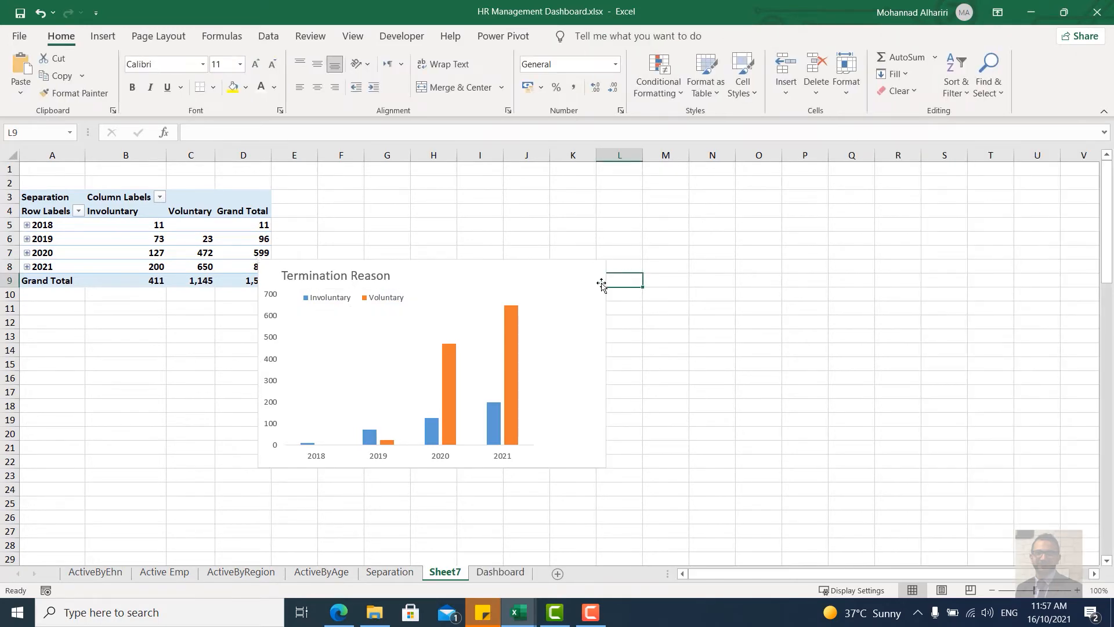
# Step: Remove the chart's primary vertical axis and widen the plot area to fill the space the legend occupied
pyautogui.click(602, 281)
pyautogui.click(624, 268)
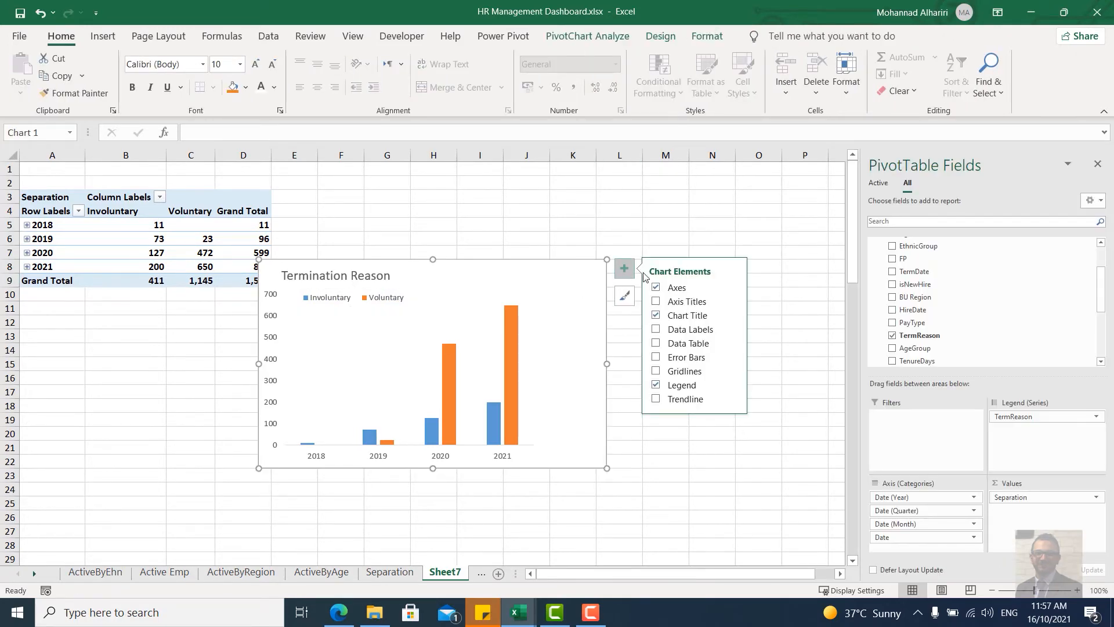
pyautogui.click(733, 287)
pyautogui.click(760, 306)
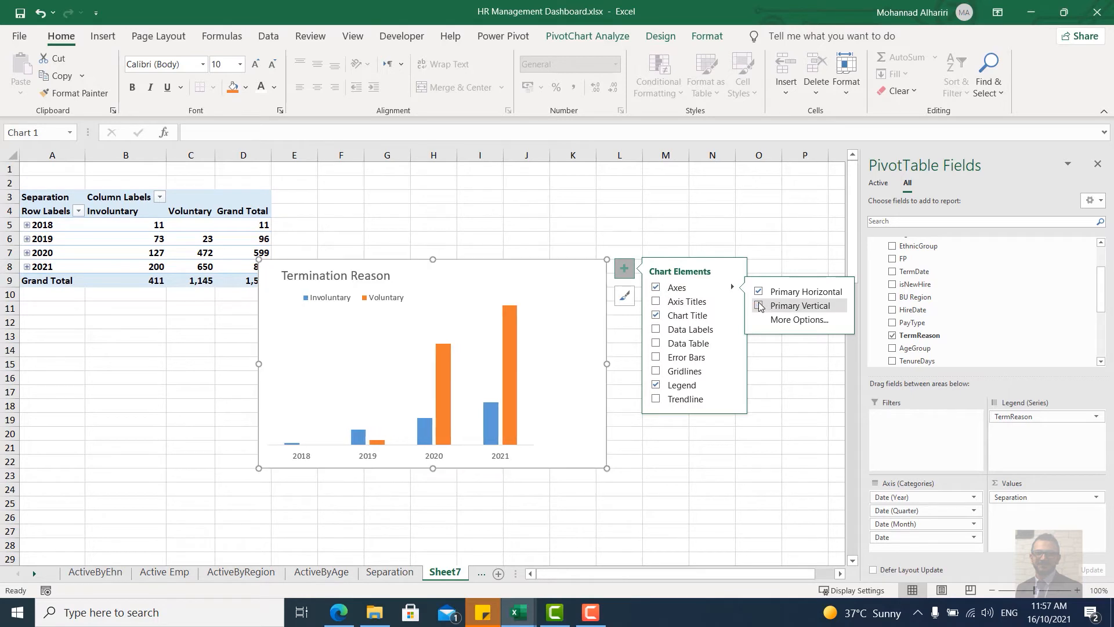
pyautogui.click(544, 382)
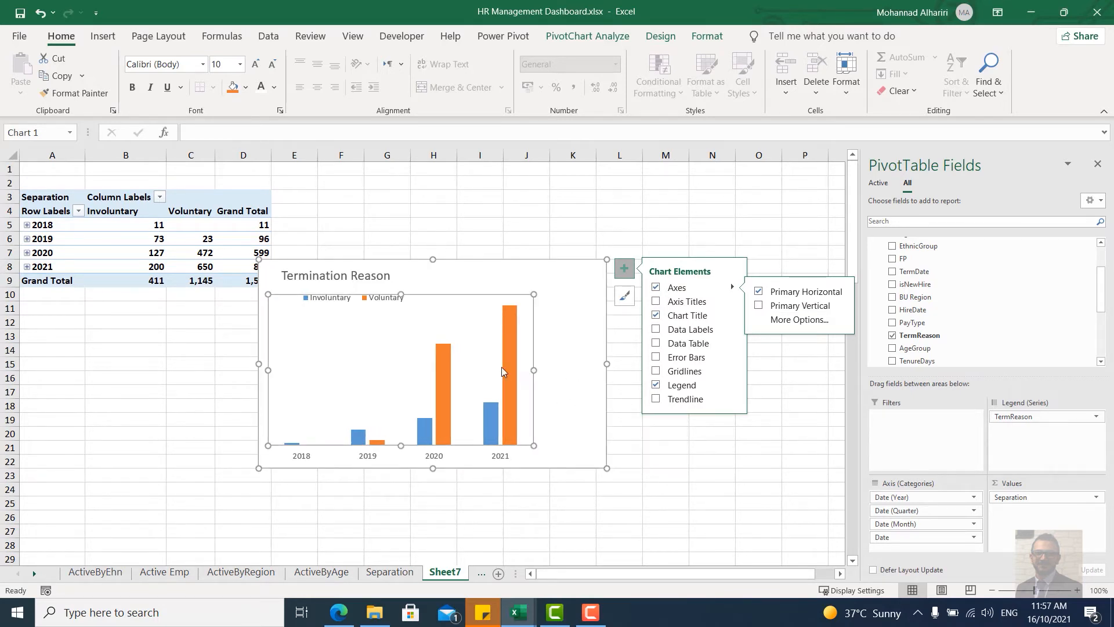
# Step: Set the gap width of the chart's columns to 50%
pyautogui.doubleClick(565, 349)
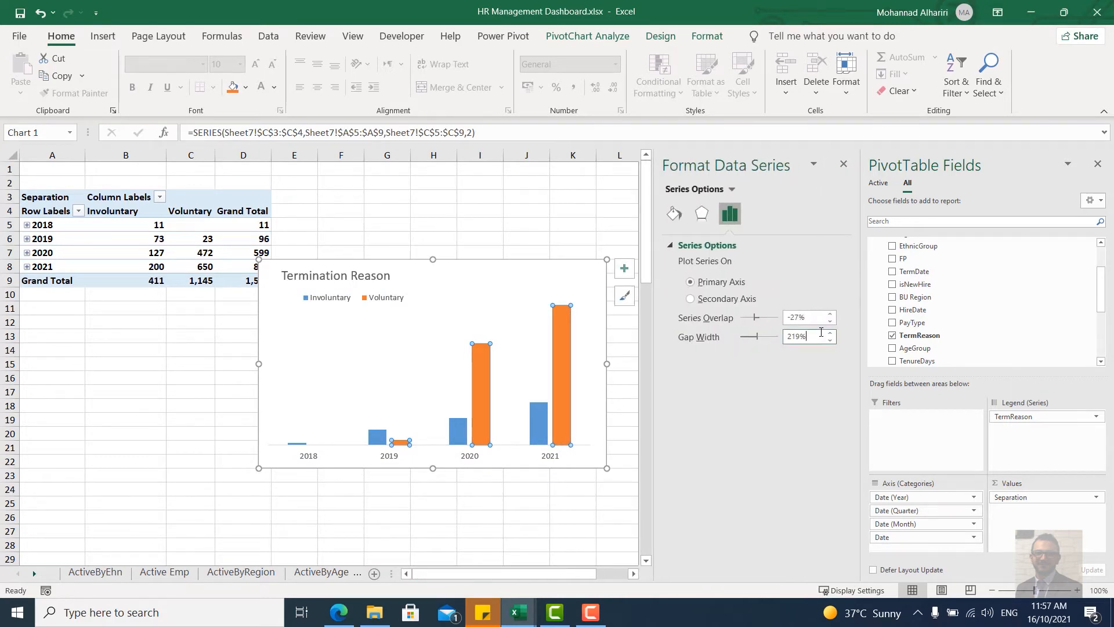
pyautogui.moveTo(808, 337); pyautogui.dragTo(783, 336)
pyautogui.write('50')
pyautogui.press('Return')
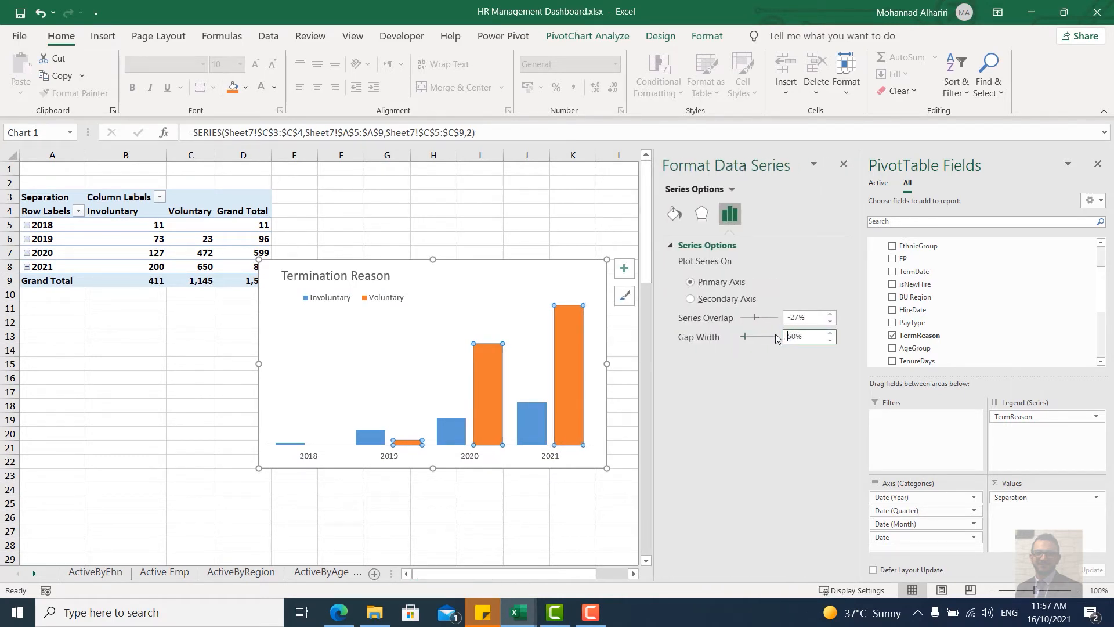
# Step: Add Inside End data labels with white text to the Voluntary and Involuntary series
pyautogui.click(625, 269)
pyautogui.click(733, 331)
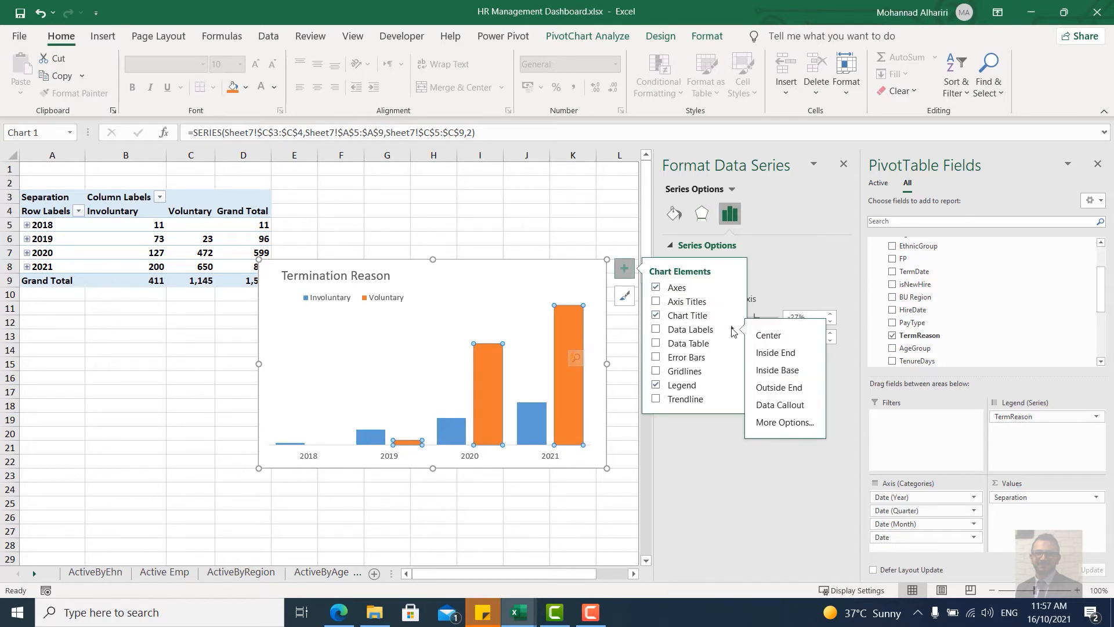
pyautogui.click(775, 352)
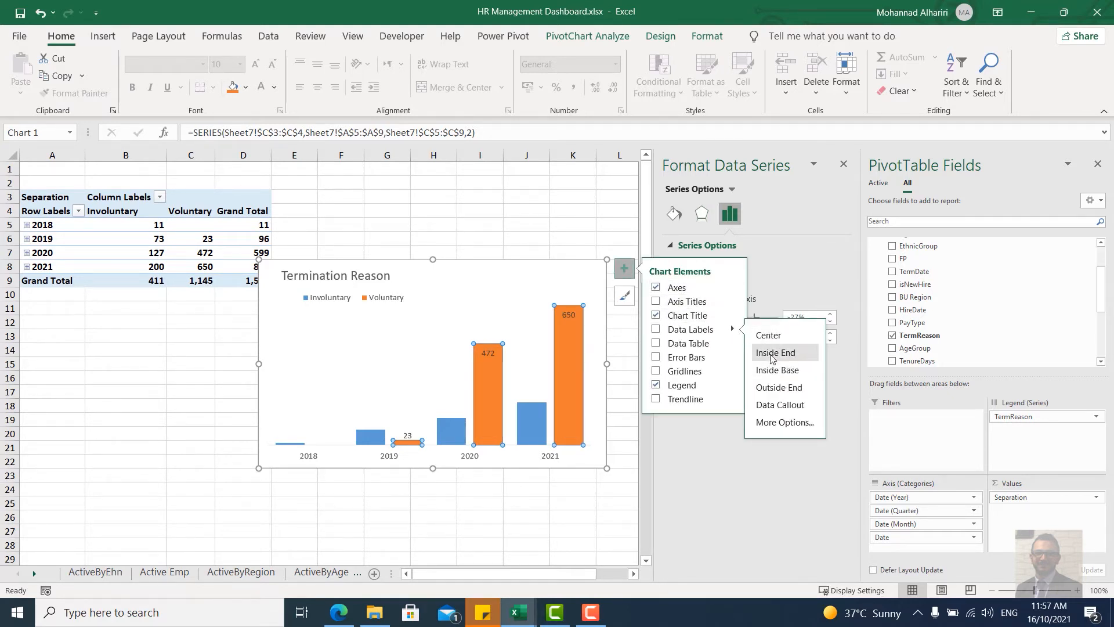
pyautogui.click(567, 315)
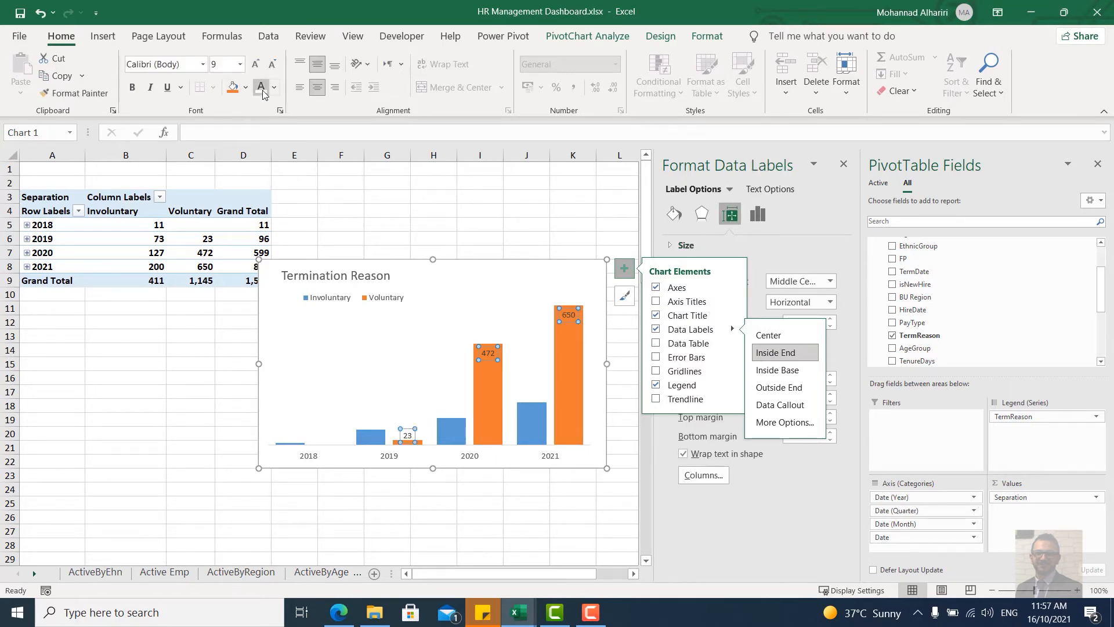
pyautogui.click(538, 434)
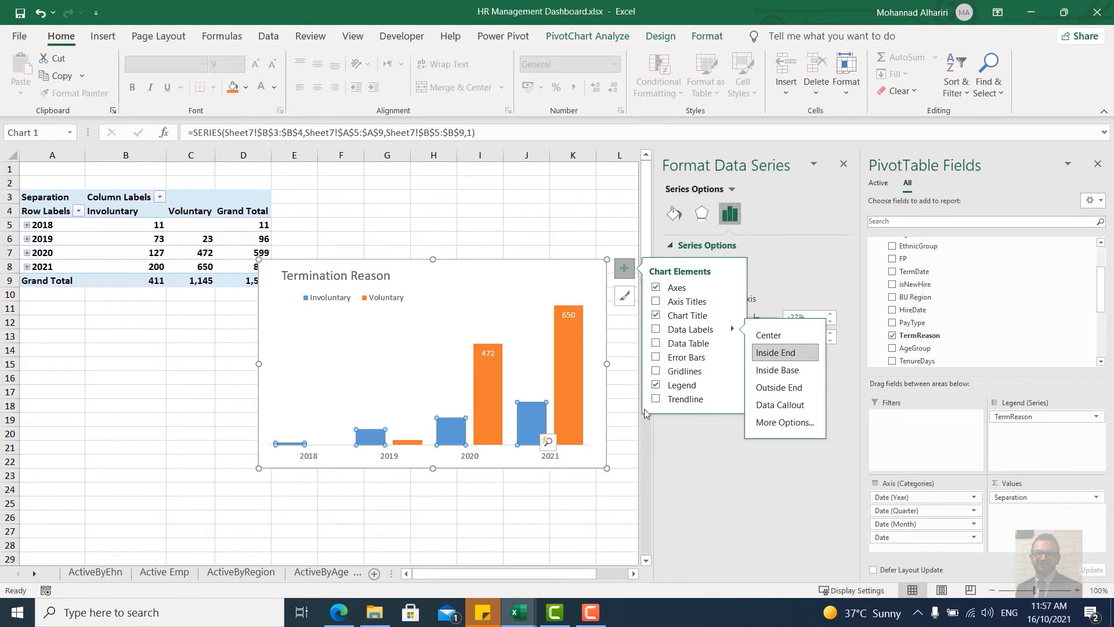
pyautogui.click(776, 353)
pyautogui.click(529, 413)
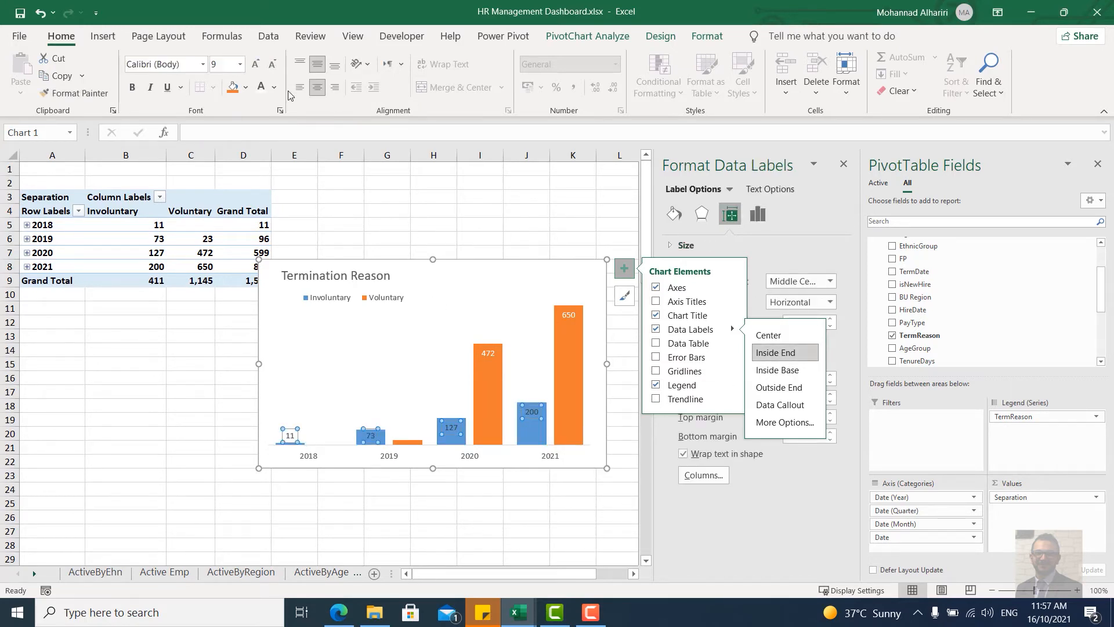
# Step: Make the plot area slightly taller and move the Termination Reason chart to cell E23 of the Dashboard sheet
pyautogui.click(516, 329)
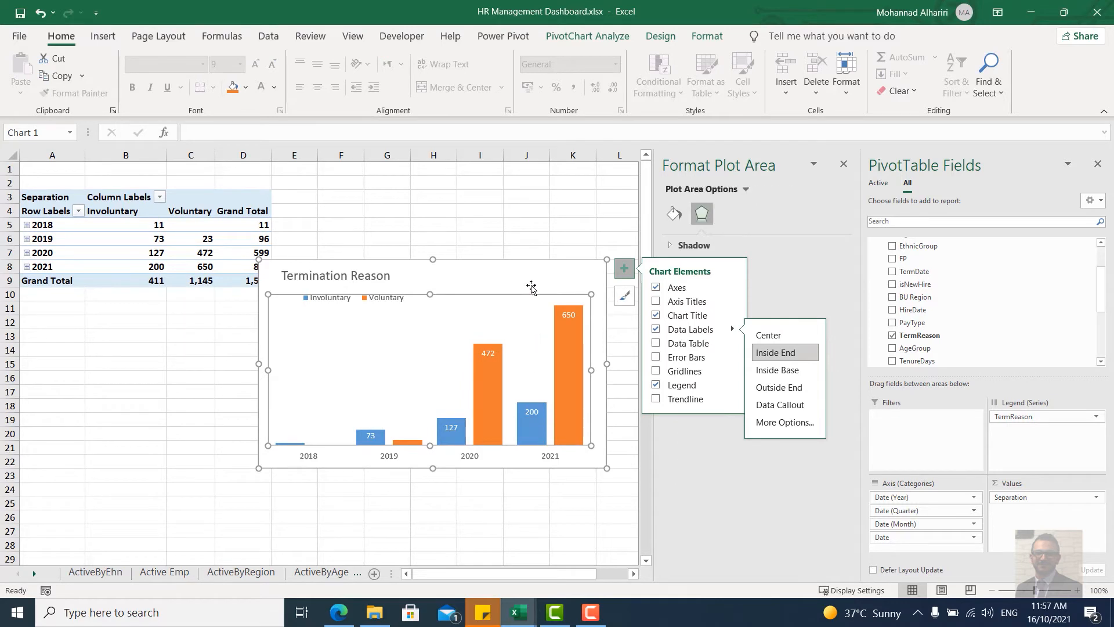
pyautogui.click(435, 286)
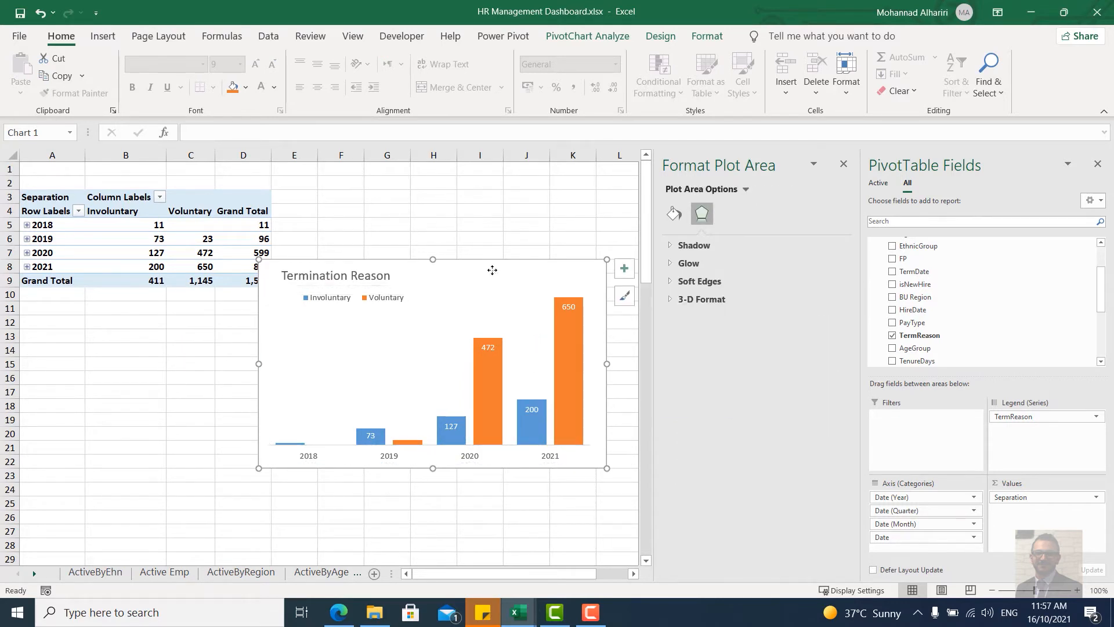
pyautogui.hotkey('ctrl', 'x')
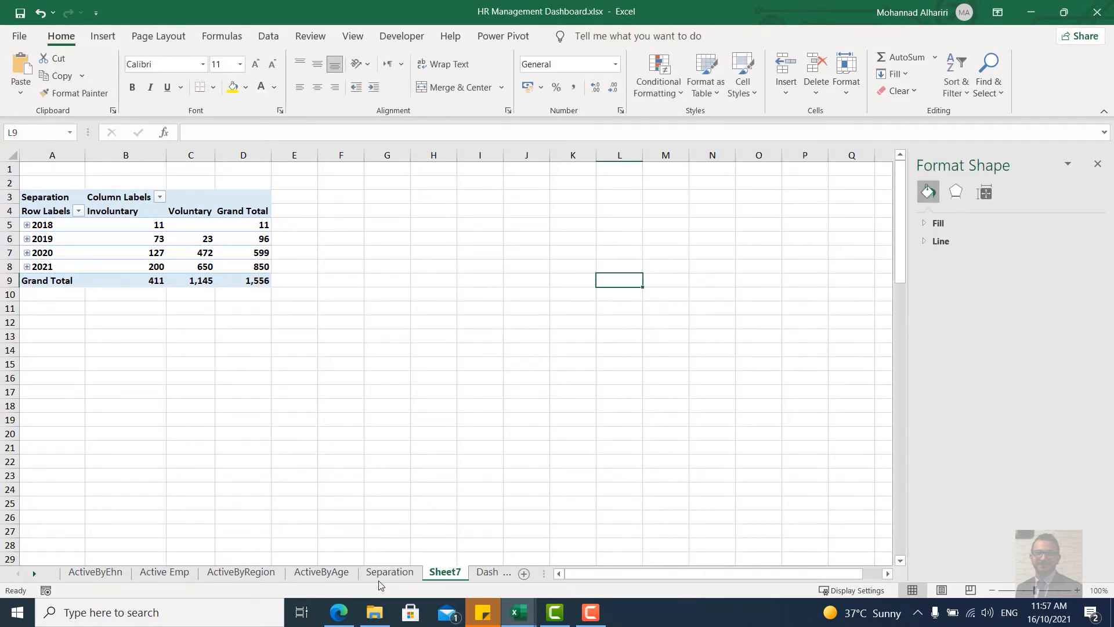
pyautogui.click(490, 575)
pyautogui.click(68, 346)
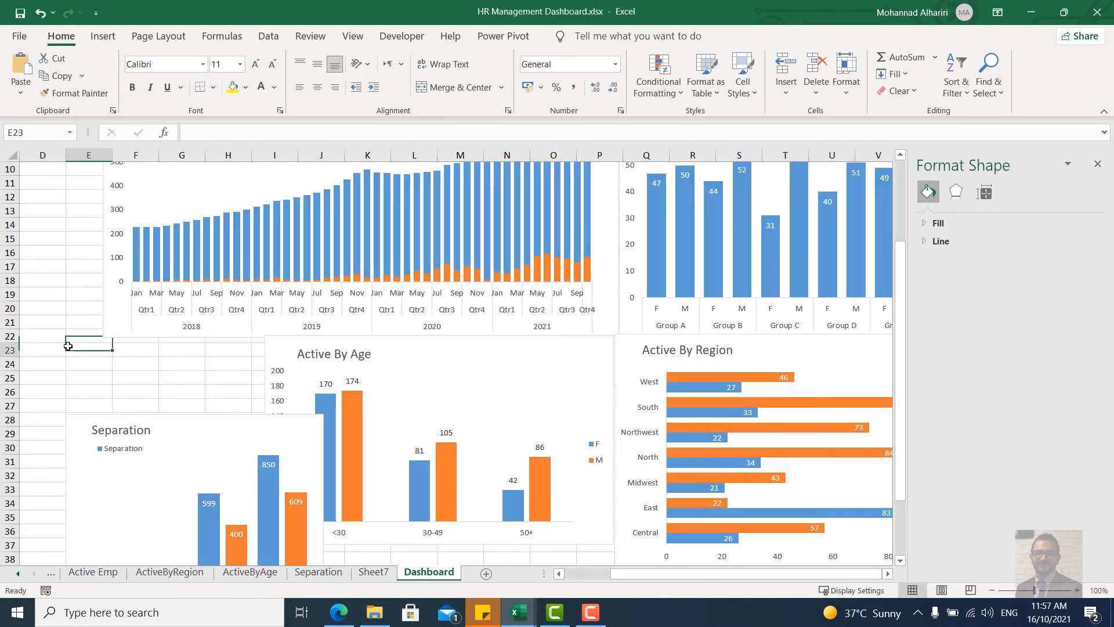
pyautogui.hotkey('ctrl', 'v')
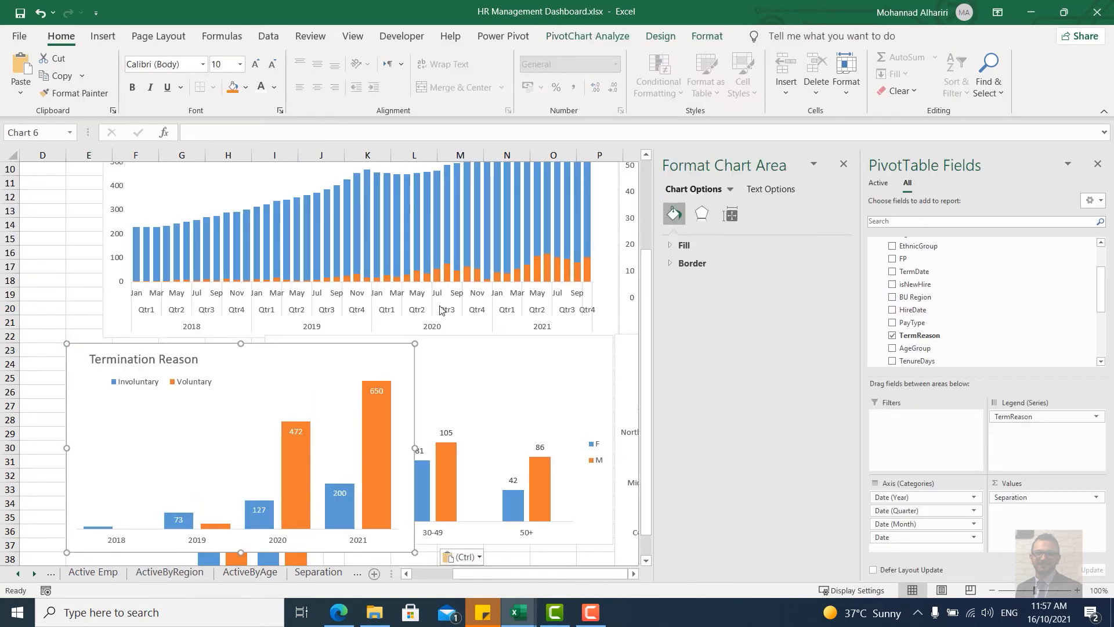
# Step: Name the Termination Reason PivotChart TermReason and close its formatting options
pyautogui.click(600, 39)
pyautogui.click(660, 36)
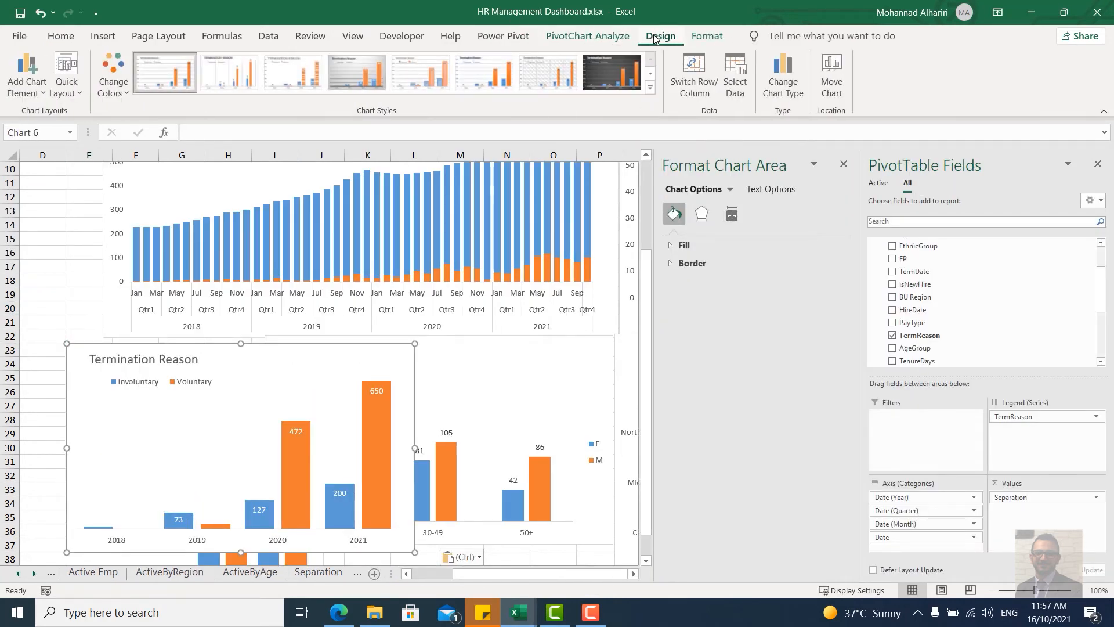
pyautogui.click(588, 36)
pyautogui.click(46, 78)
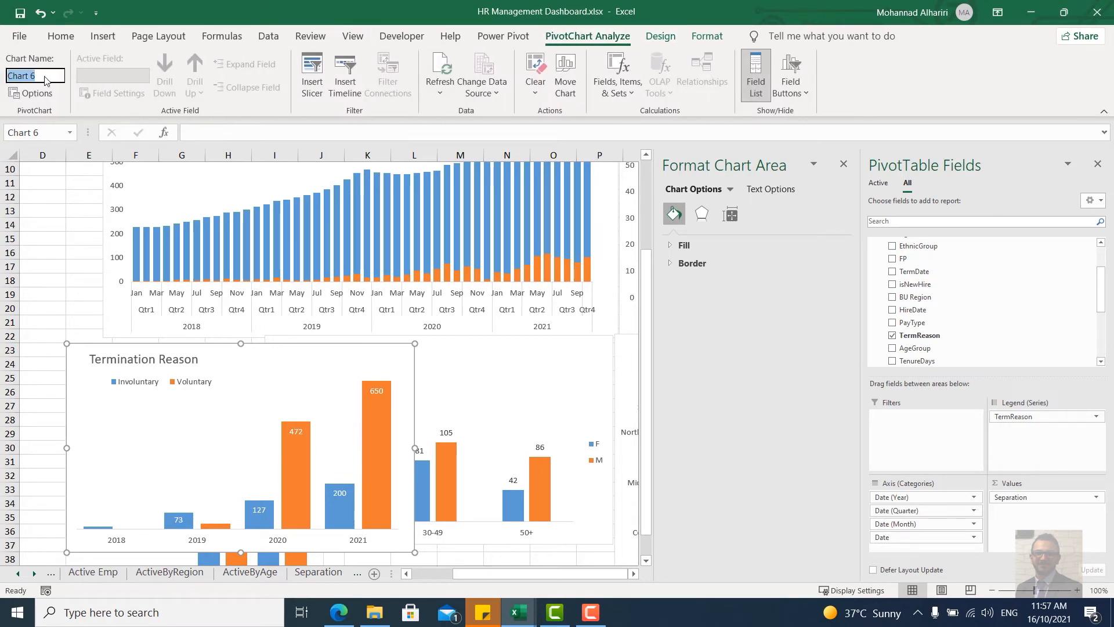
pyautogui.write('TermReason')
pyautogui.doubleClick(39, 75)
pyautogui.click(843, 164)
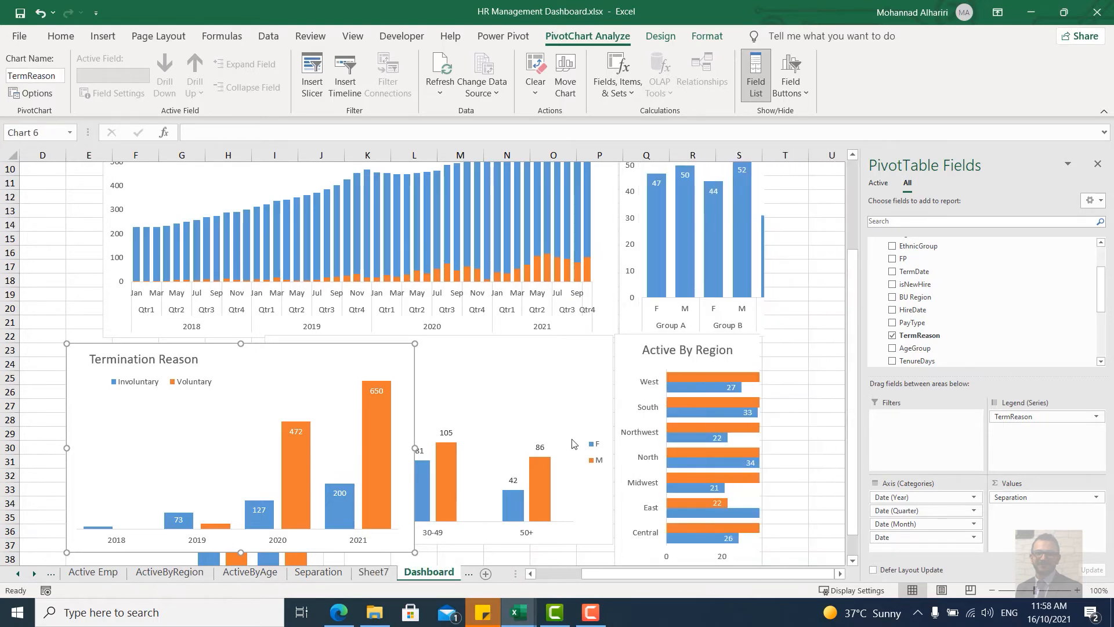
# Step: Rename Sheet7, which holds the termination reason PivotTable, as TermReason
pyautogui.click(374, 574)
pyautogui.doubleClick(373, 574)
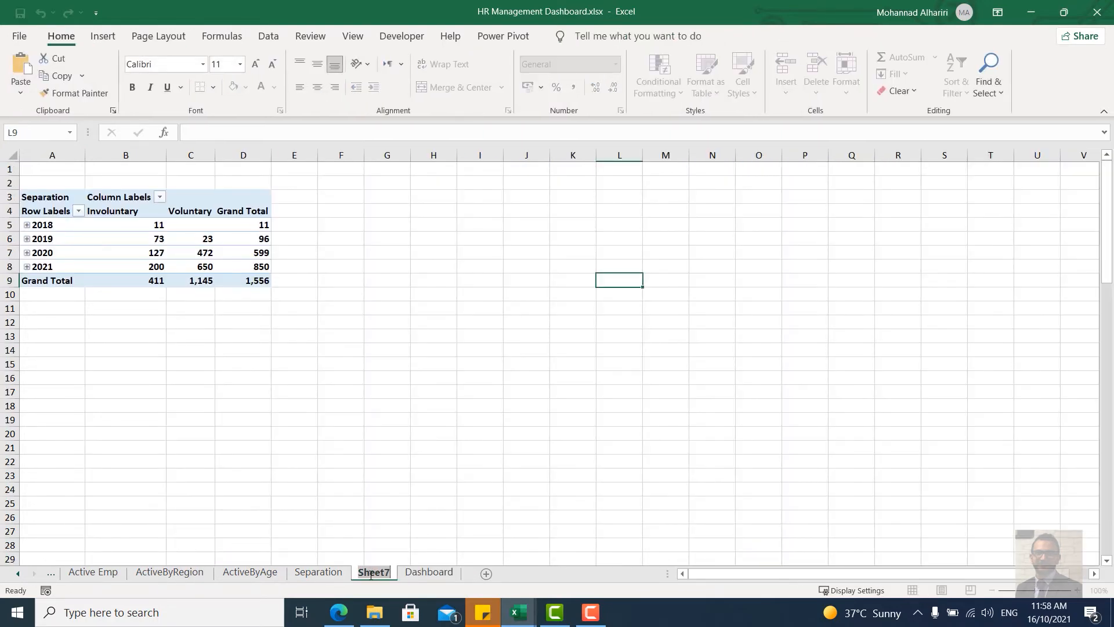
pyautogui.hotkey('ctrl', 'v')
pyautogui.click(392, 448)
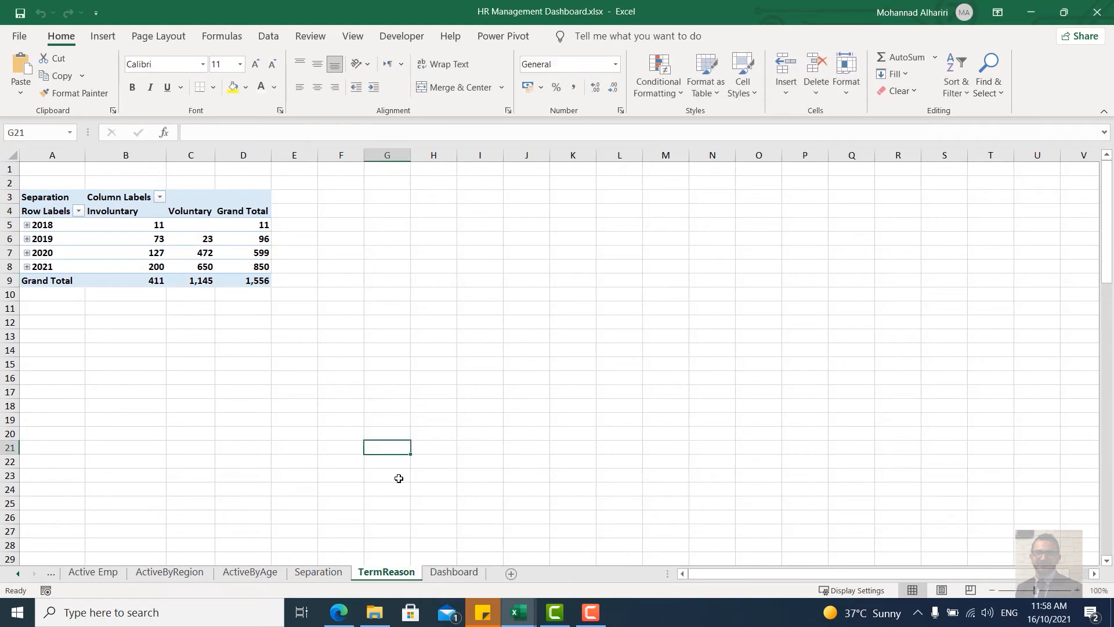
# Step: Close the PivotTable field list on the Dashboard sheet and hide the sheet's gridlines
pyautogui.click(454, 572)
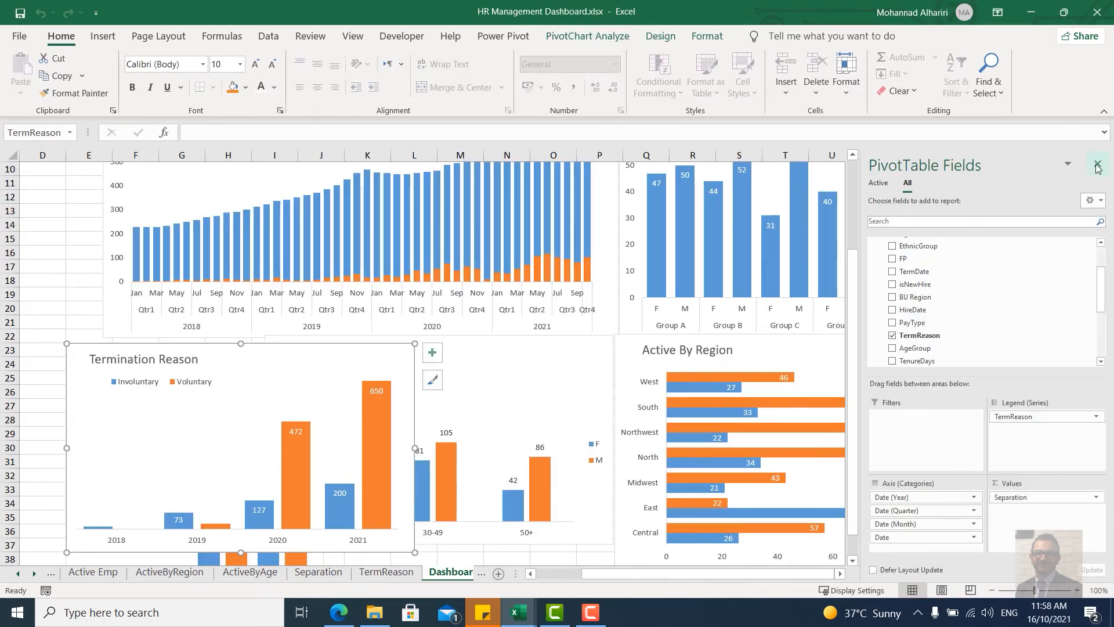
pyautogui.click(1098, 166)
pyautogui.scroll(3, 675, 327)
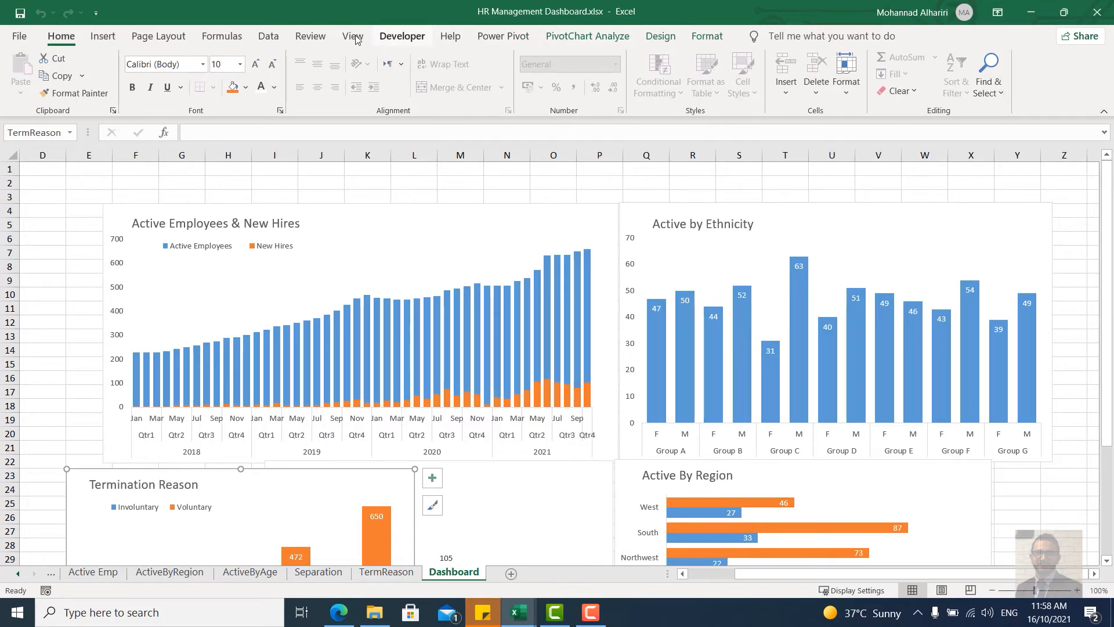
pyautogui.scroll(-6, 351, 39)
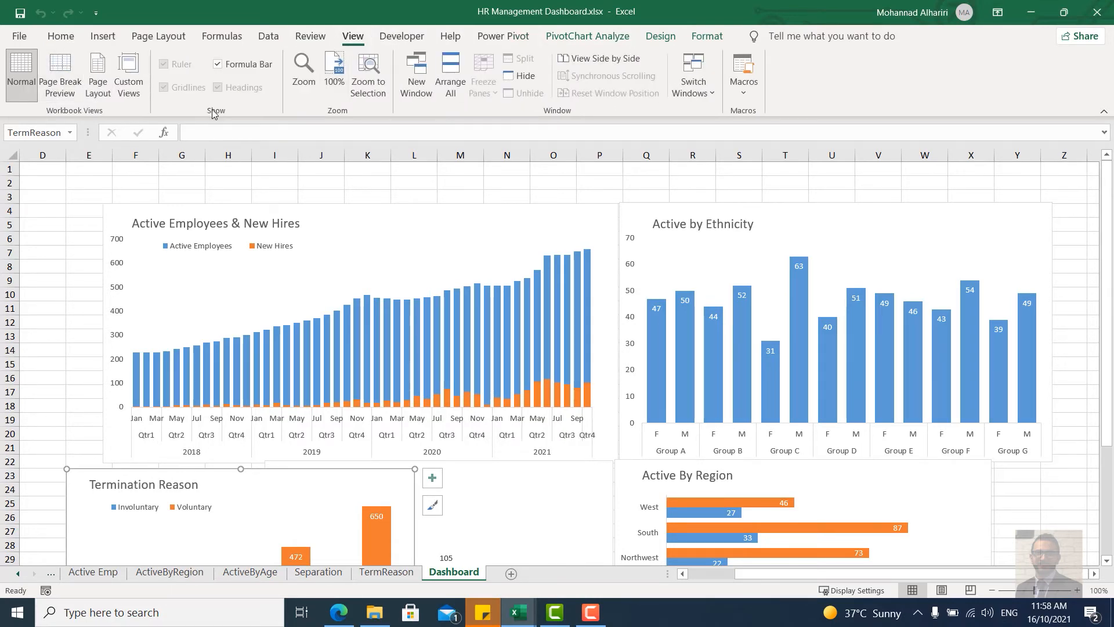
pyautogui.click(60, 226)
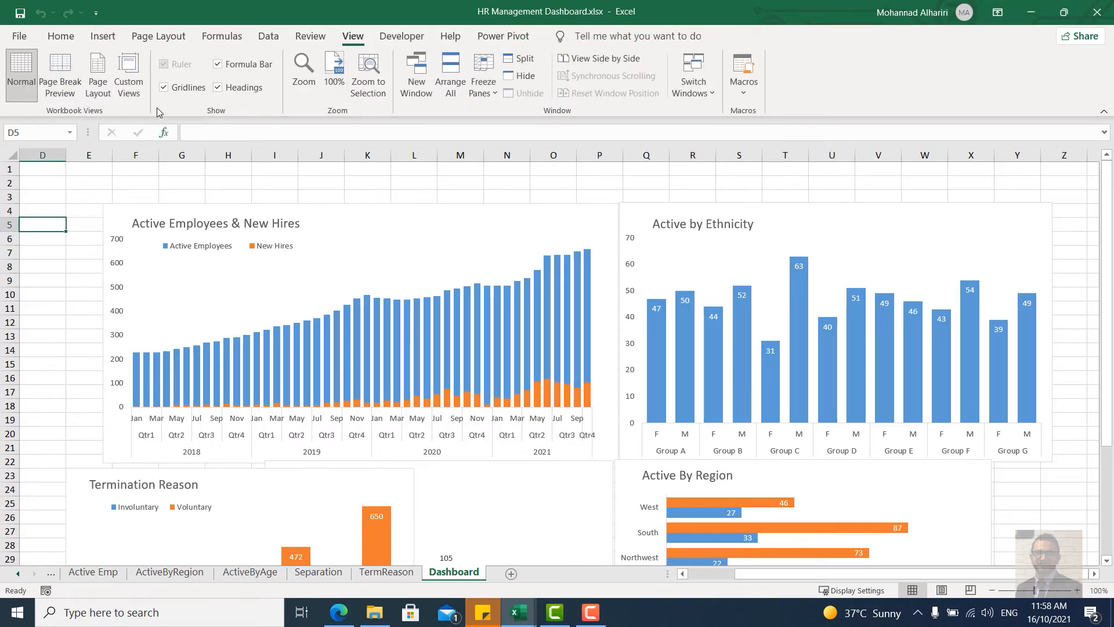
pyautogui.click(163, 88)
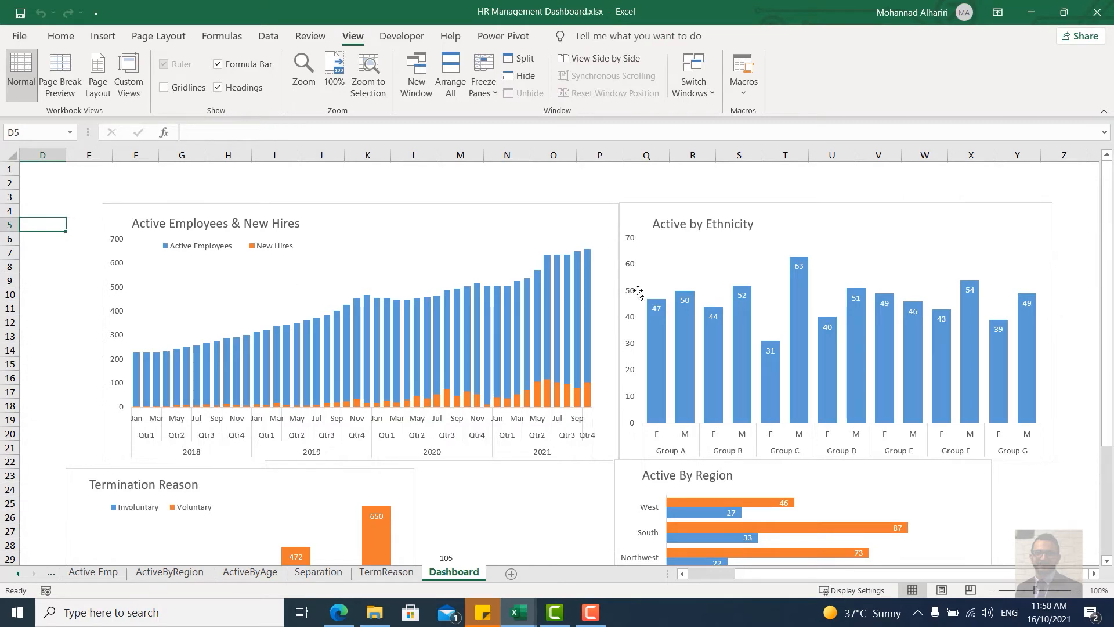
# Step: Move the Active By Age chart below the Active By Region chart and place the Termination Reason chart in its former spot
pyautogui.scroll(-1, 791, 425)
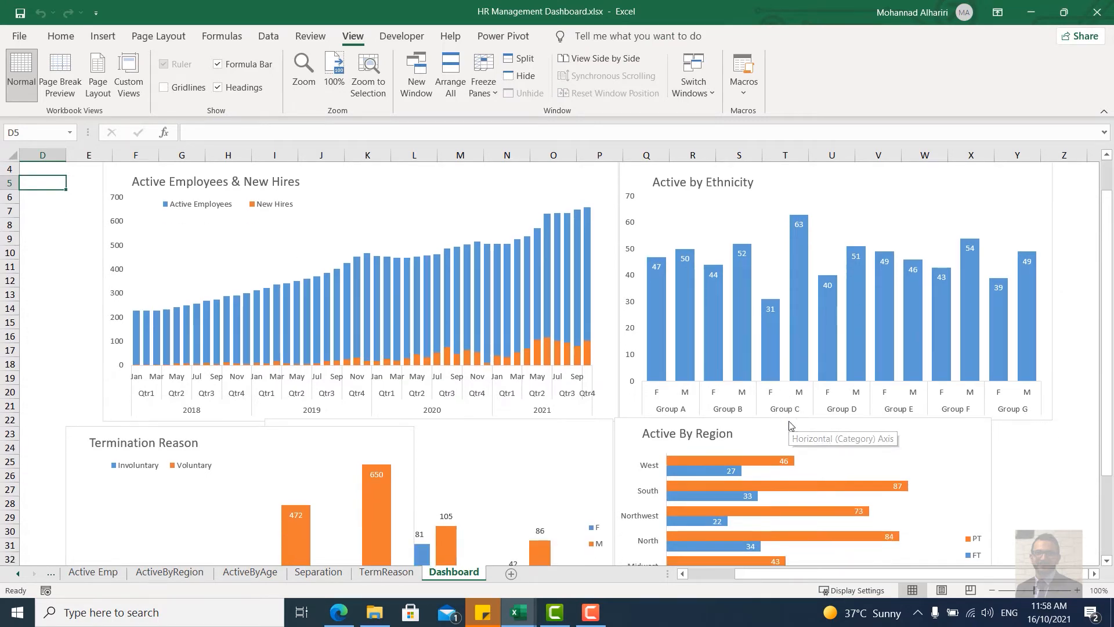
pyautogui.scroll(-3, 789, 424)
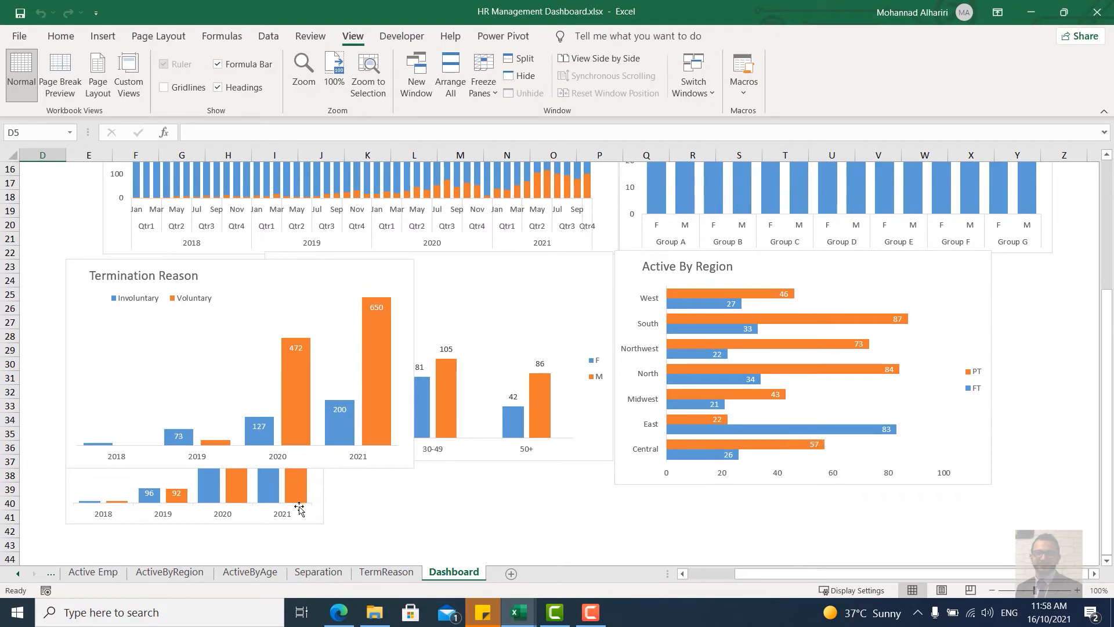
pyautogui.moveTo(360, 284); pyautogui.dragTo(393, 332)
pyautogui.moveTo(567, 461); pyautogui.dragTo(646, 500)
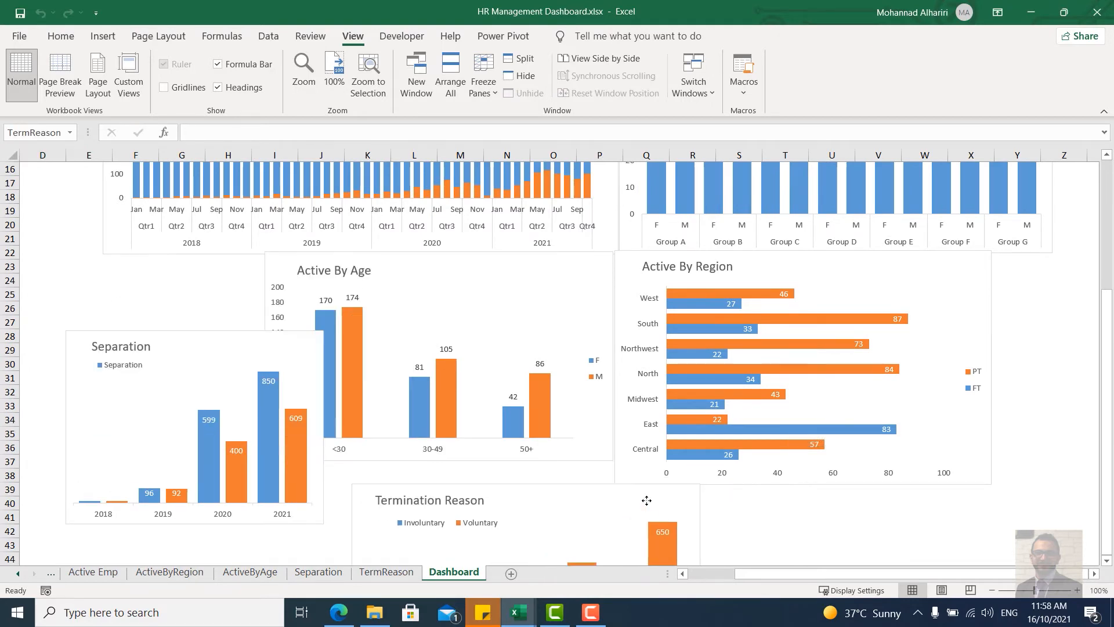
pyautogui.moveTo(482, 298); pyautogui.dragTo(988, 560)
pyautogui.moveTo(548, 498); pyautogui.dragTo(459, 271)
pyautogui.scroll(-1, 963, 302)
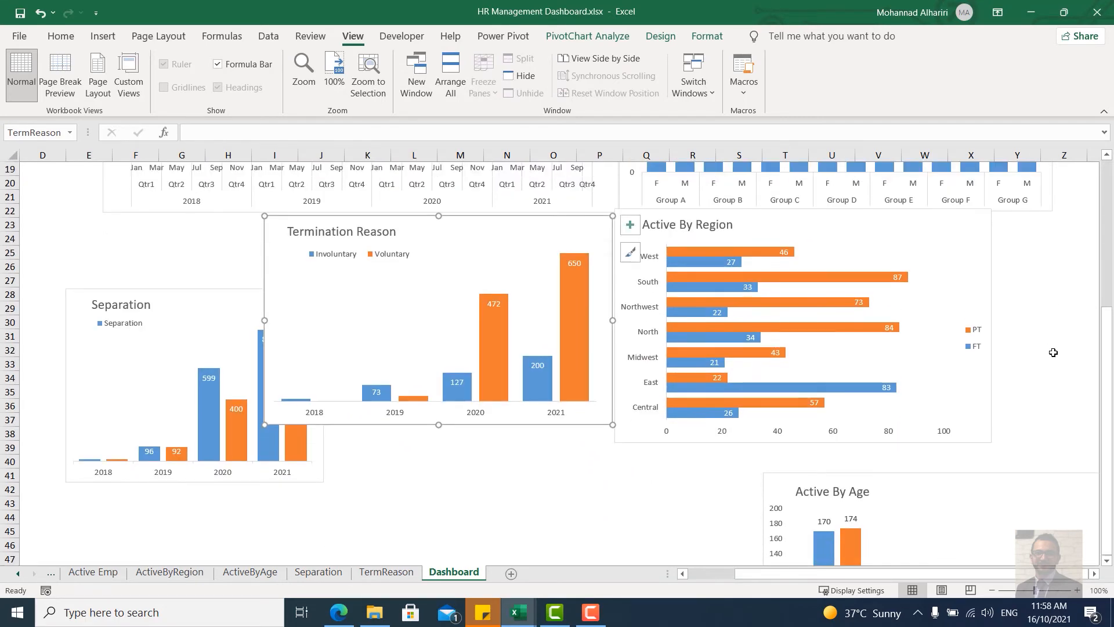
# Step: Remove the primary vertical axis from the Active by Ethnicity chart and extend its plot area upward
pyautogui.scroll(6, 981, 325)
pyautogui.click(652, 331)
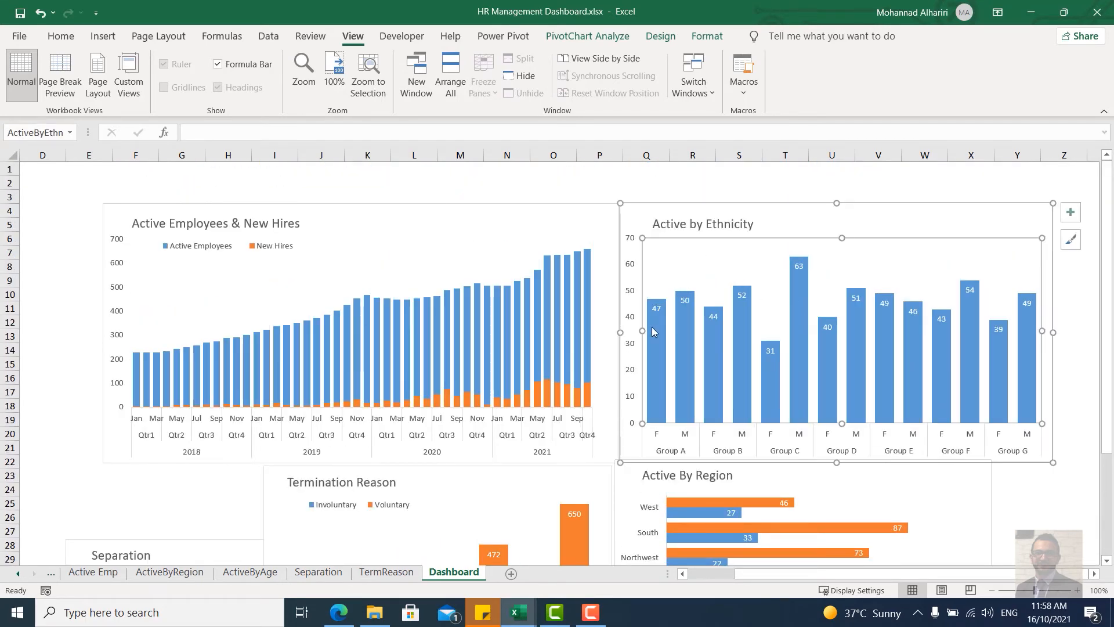
pyautogui.click(1071, 212)
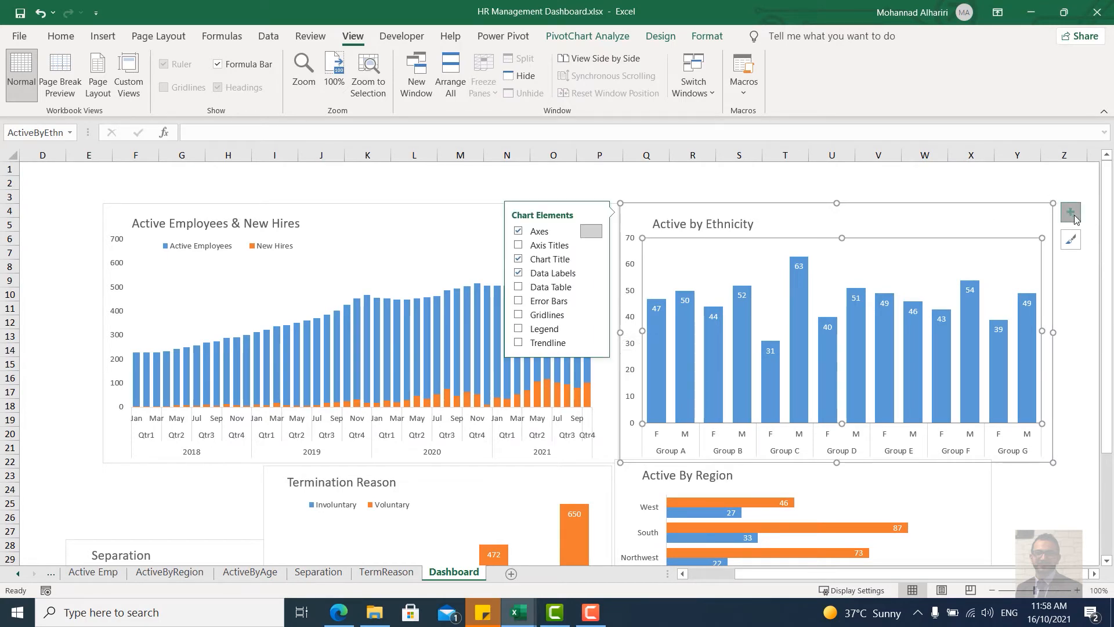
pyautogui.moveTo(593, 230)
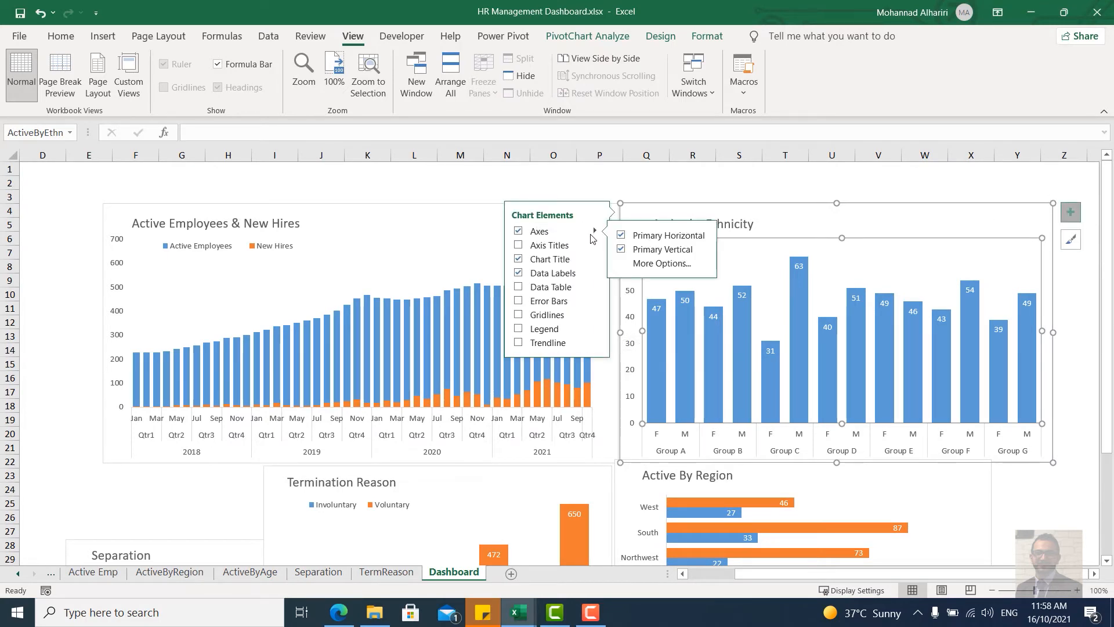
pyautogui.click(638, 249)
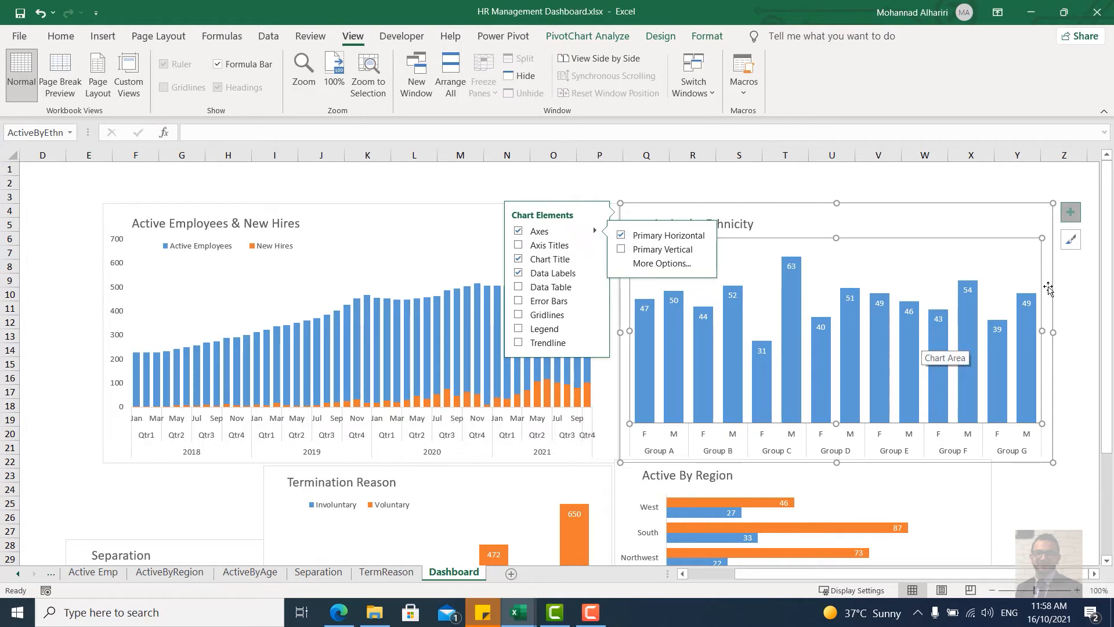
pyautogui.moveTo(834, 238); pyautogui.dragTo(835, 226)
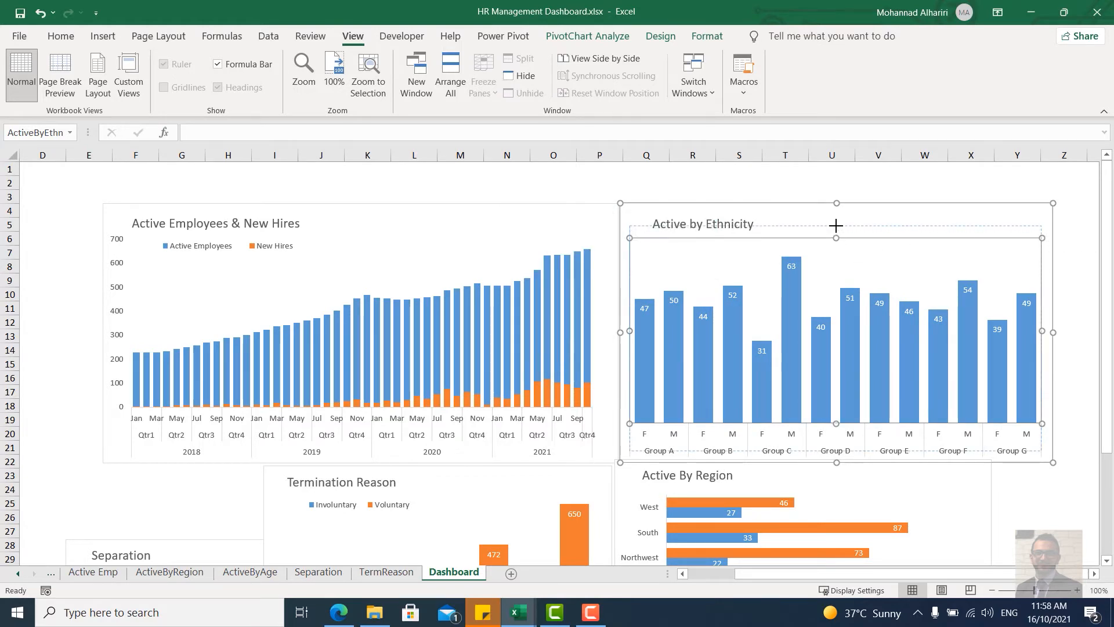
# Step: Reduce the Active by Ethnicity chart's width and height, and move it and the Active Employees & New Hires chart closer together and lower
pyautogui.moveTo(618, 329); pyautogui.dragTo(699, 329)
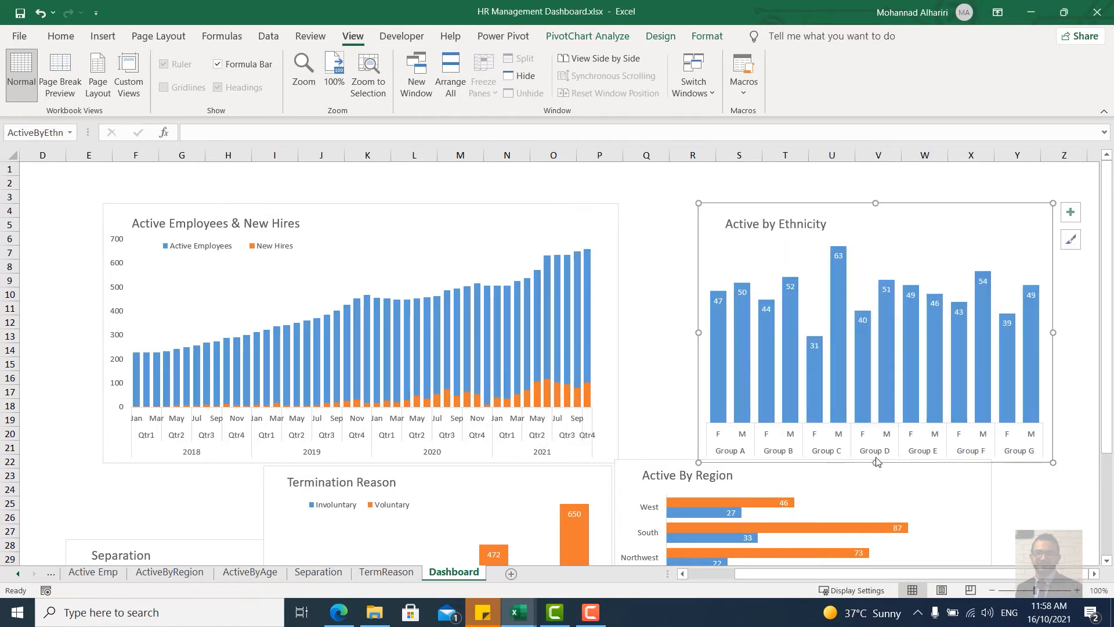
pyautogui.moveTo(876, 463); pyautogui.dragTo(876, 411)
pyautogui.click(568, 221)
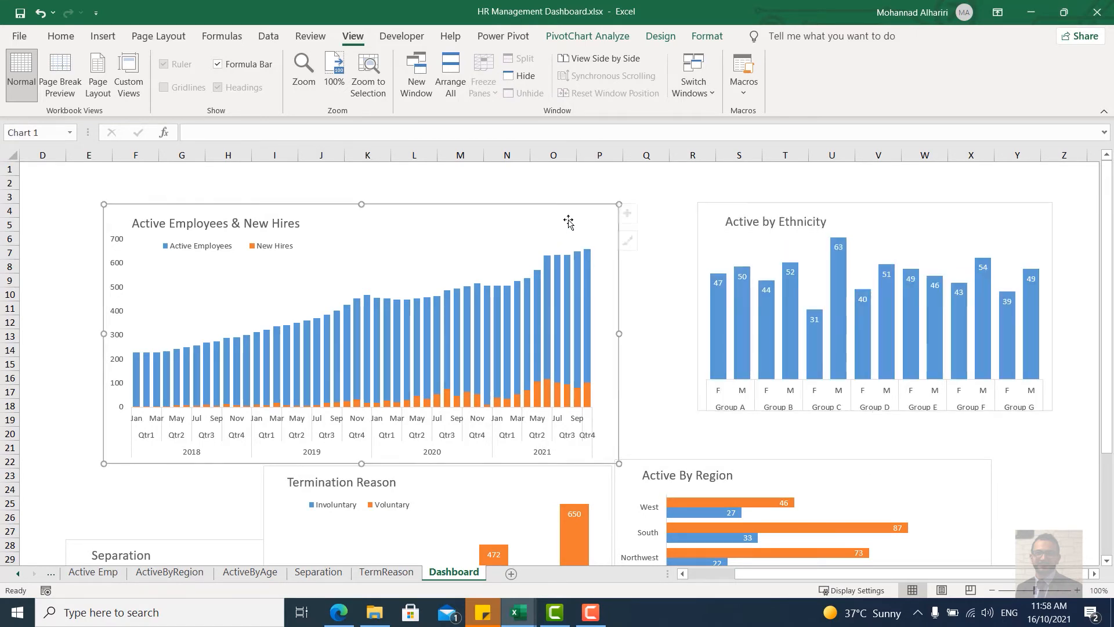
pyautogui.moveTo(590, 220); pyautogui.dragTo(601, 240)
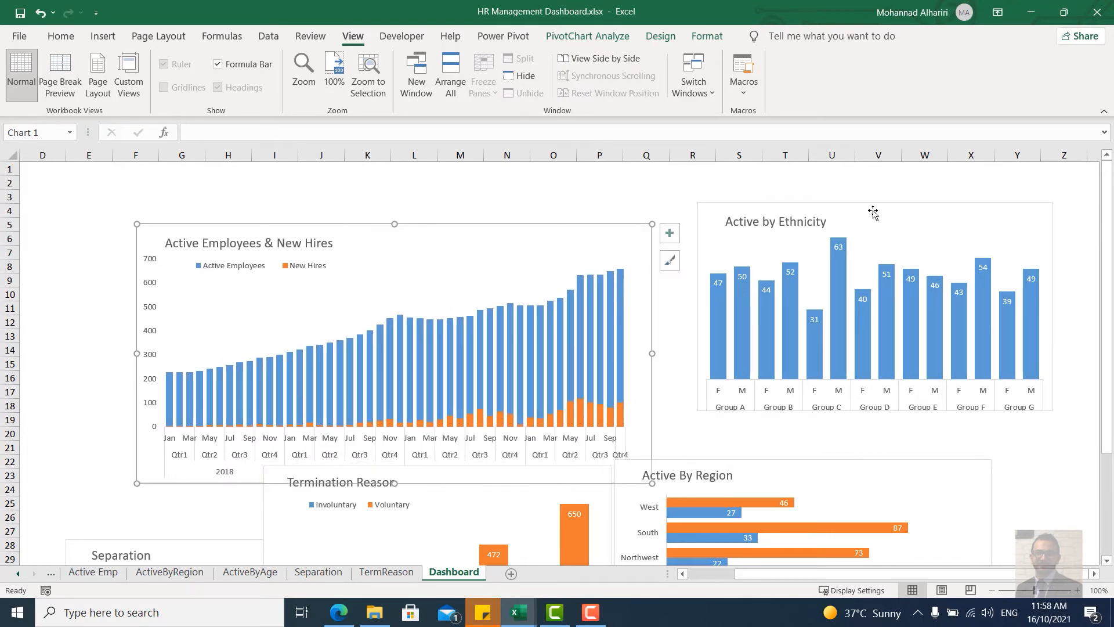
pyautogui.moveTo(874, 213); pyautogui.dragTo(840, 239)
# Step: Move the Termination Reason and Active By Region charts down to clear the two charts above them
pyautogui.scroll(-2, 867, 375)
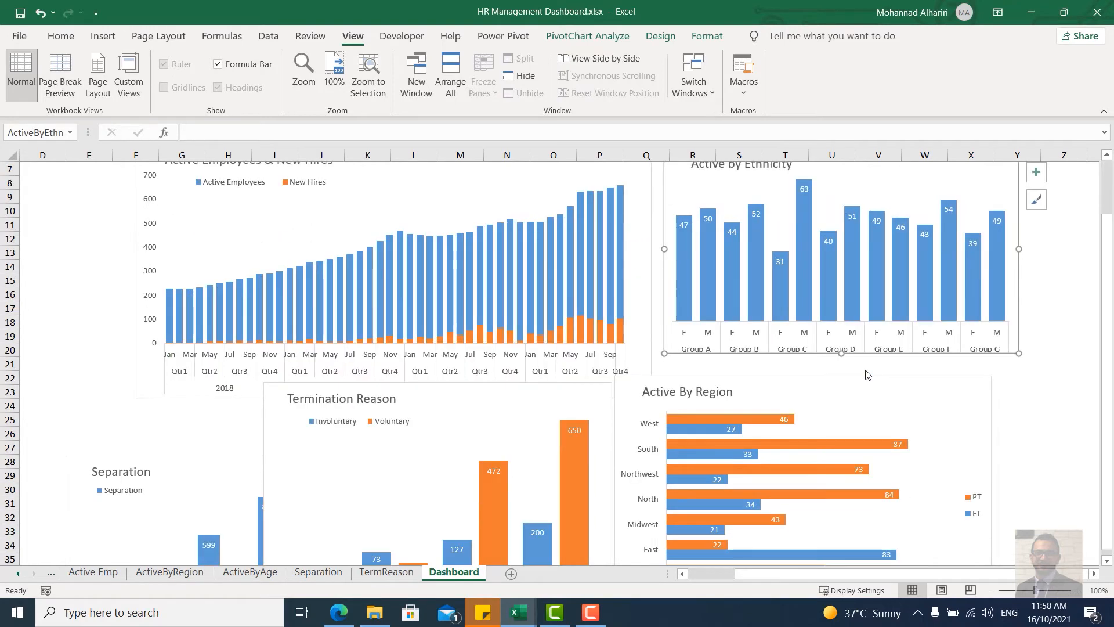
pyautogui.moveTo(576, 405); pyautogui.dragTo(573, 447)
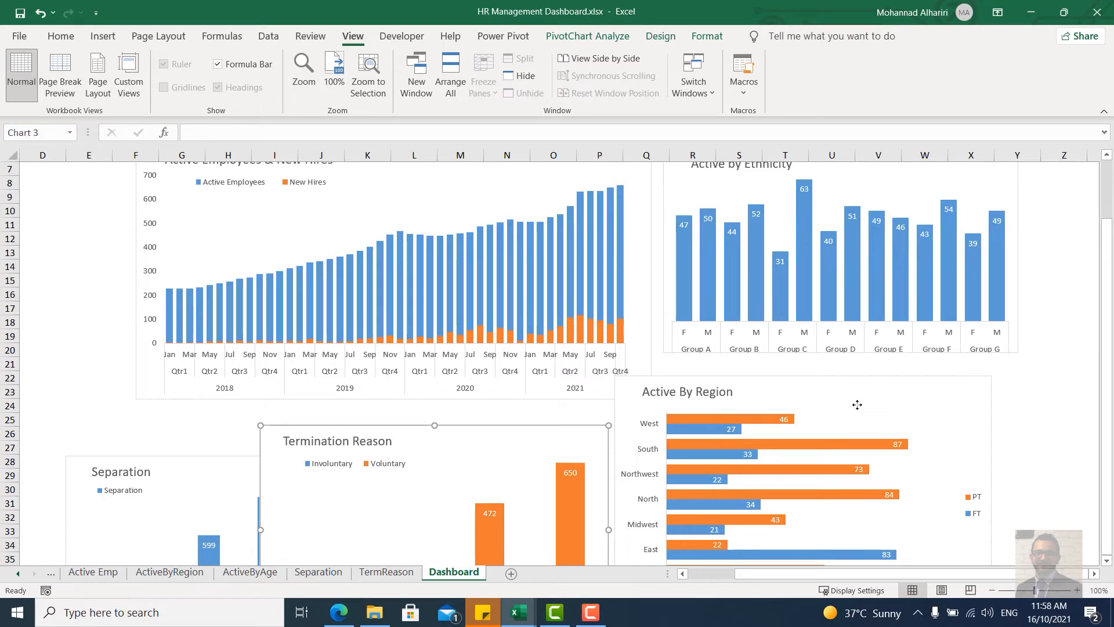
pyautogui.moveTo(856, 402); pyautogui.dragTo(907, 441)
pyautogui.scroll(2, 813, 330)
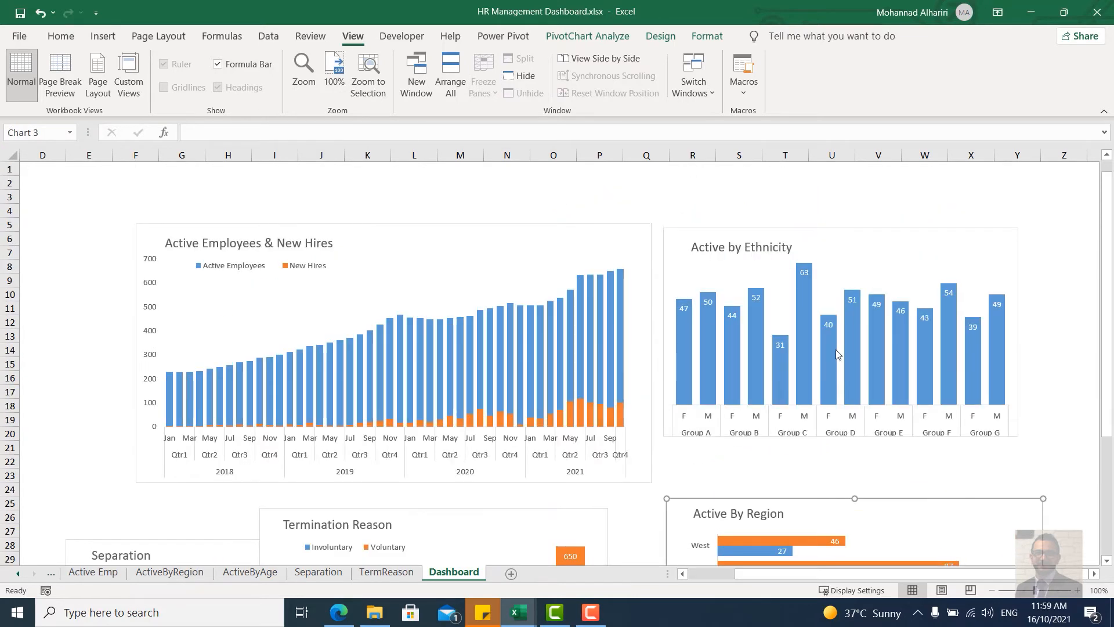
# Step: Place the Active by Ethnicity chart against the Active Employees & New Hires chart and align both tops at row 7
pyautogui.click(934, 259)
pyautogui.moveTo(934, 260)
pyautogui.mouseDown()
pyautogui.moveTo(930, 242)
pyautogui.moveTo(928, 256)
pyautogui.mouseUp()
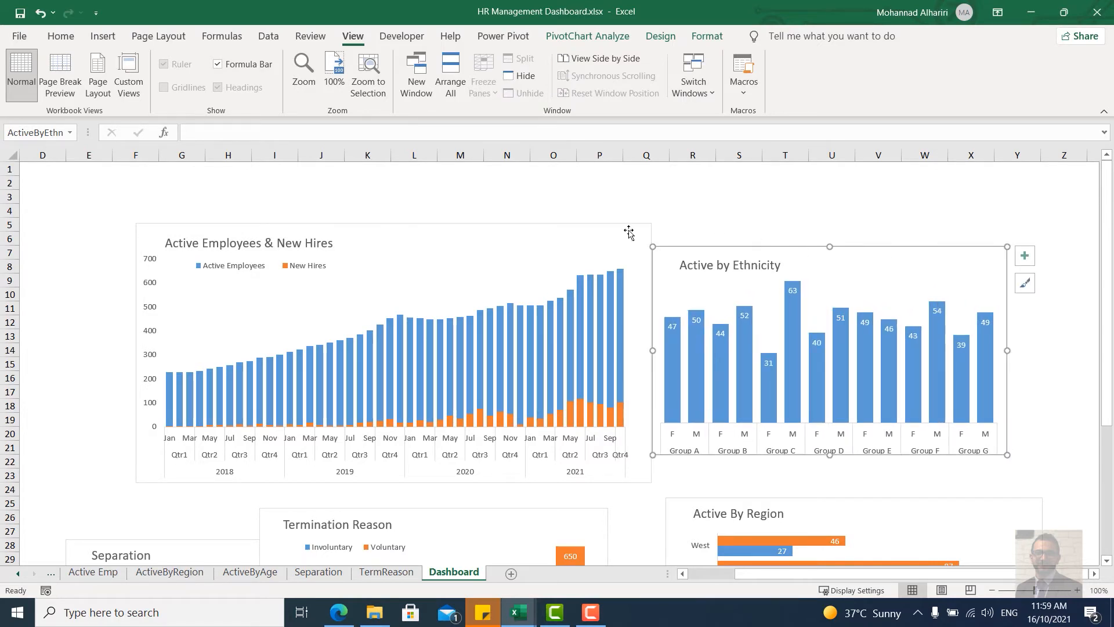
pyautogui.moveTo(629, 232); pyautogui.dragTo(630, 258)
# Step: Narrow the Active by Ethnicity chart to start near column S, and resize Active Employees & New Hires to meet its side and match its bottom edge
pyautogui.click(869, 259)
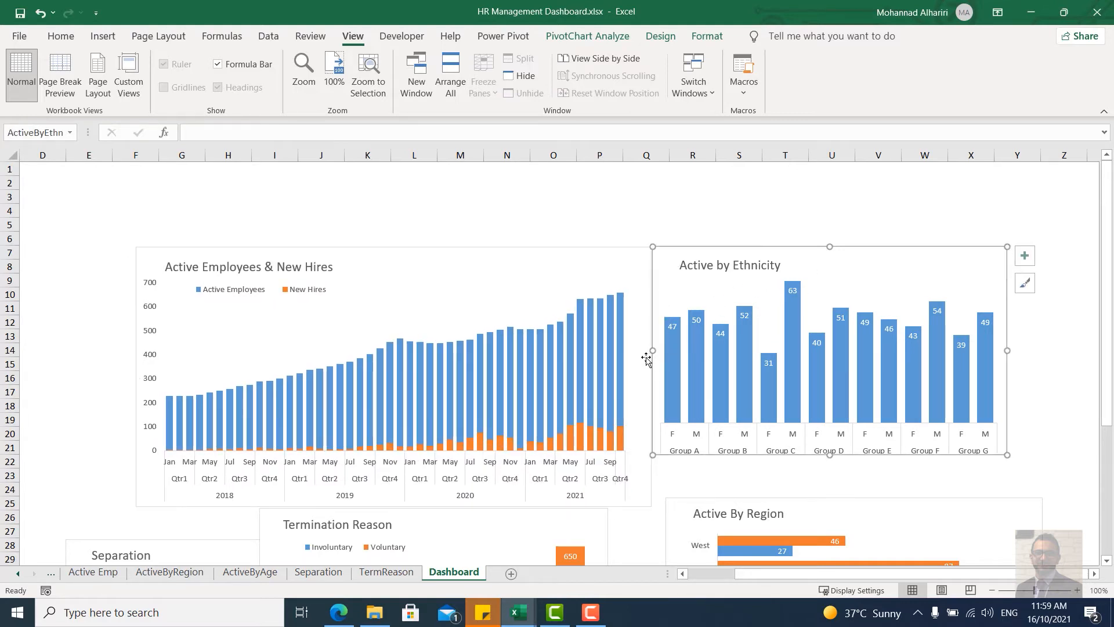
pyautogui.moveTo(653, 351); pyautogui.dragTo(725, 349)
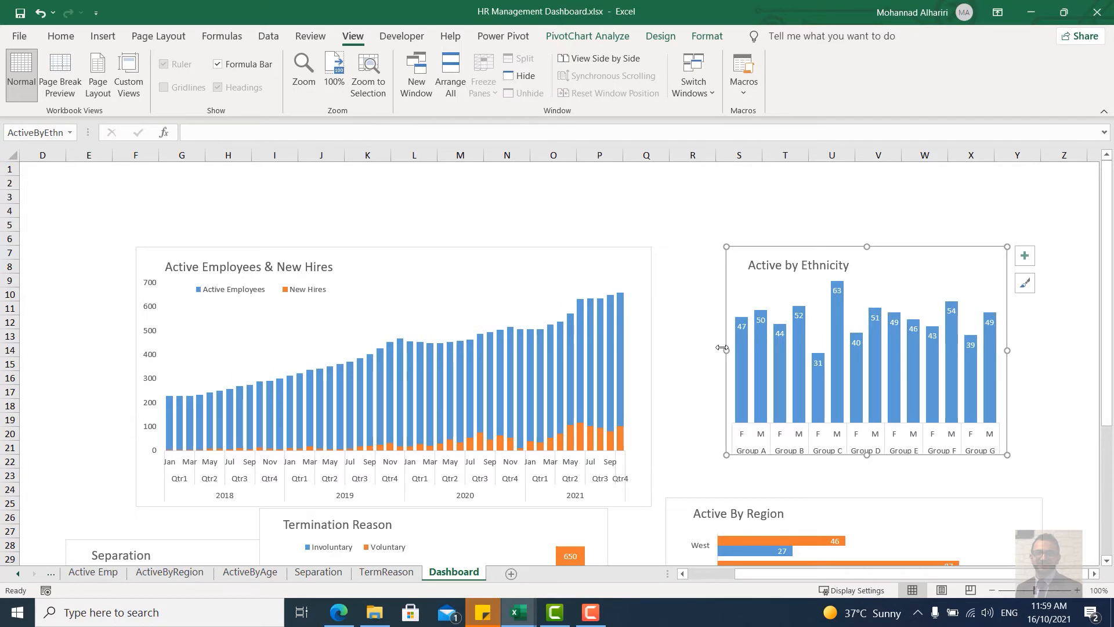
pyautogui.click(633, 269)
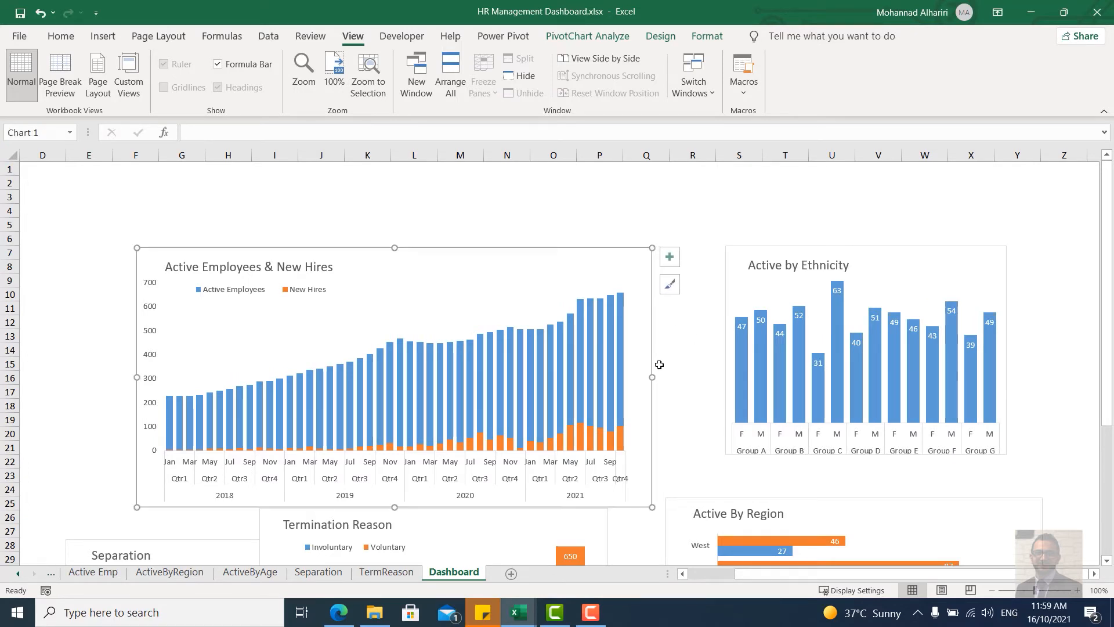
pyautogui.moveTo(652, 376); pyautogui.dragTo(722, 378)
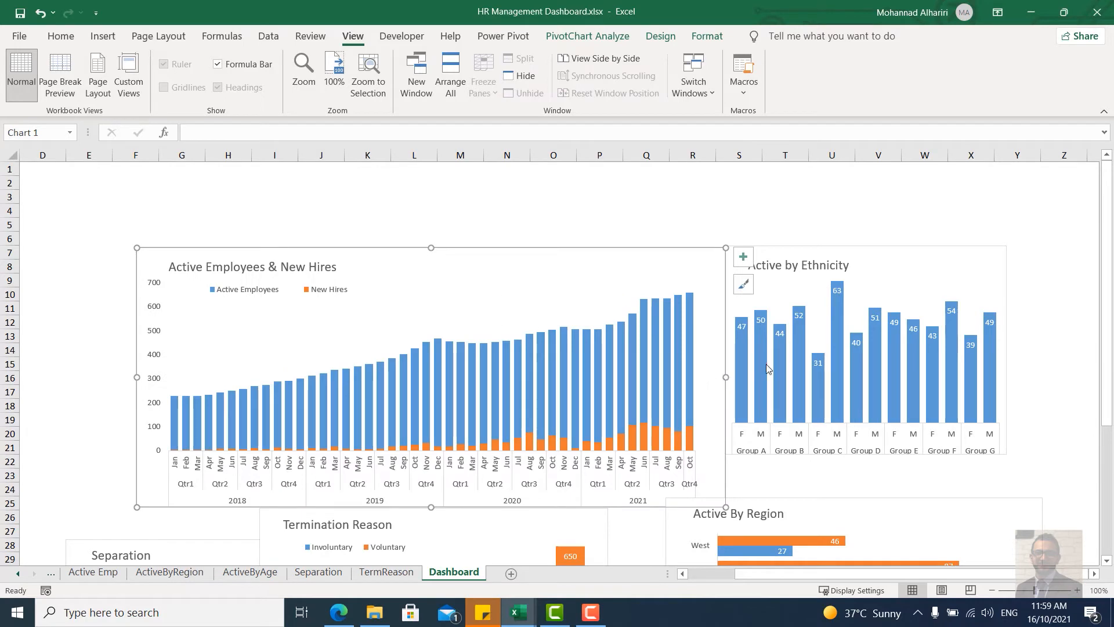
pyautogui.scroll(-3, 667, 256)
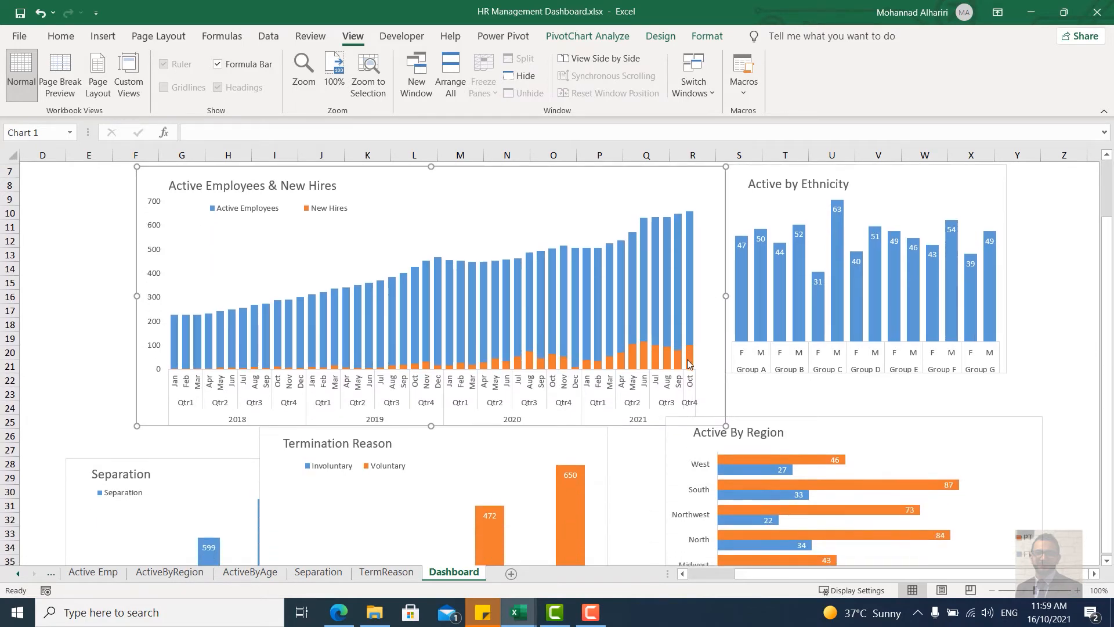
pyautogui.moveTo(431, 354); pyautogui.dragTo(431, 328)
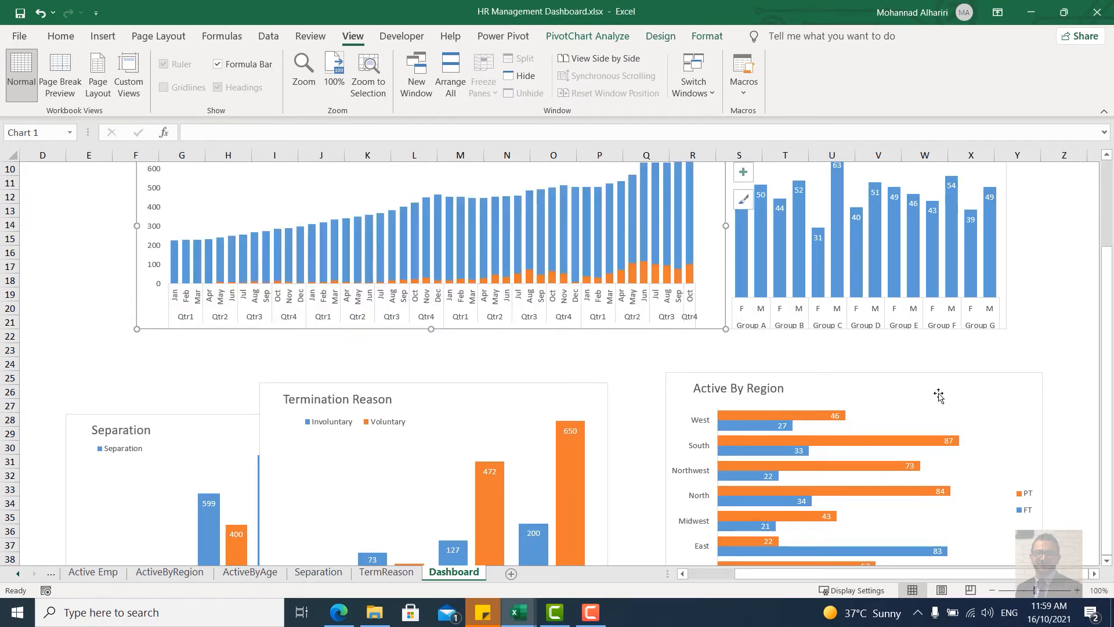
# Step: Move the Active By Region chart directly beneath Active by Ethnicity and narrow it to about the same width
pyautogui.click(1003, 397)
pyautogui.moveTo(1013, 388); pyautogui.dragTo(979, 347)
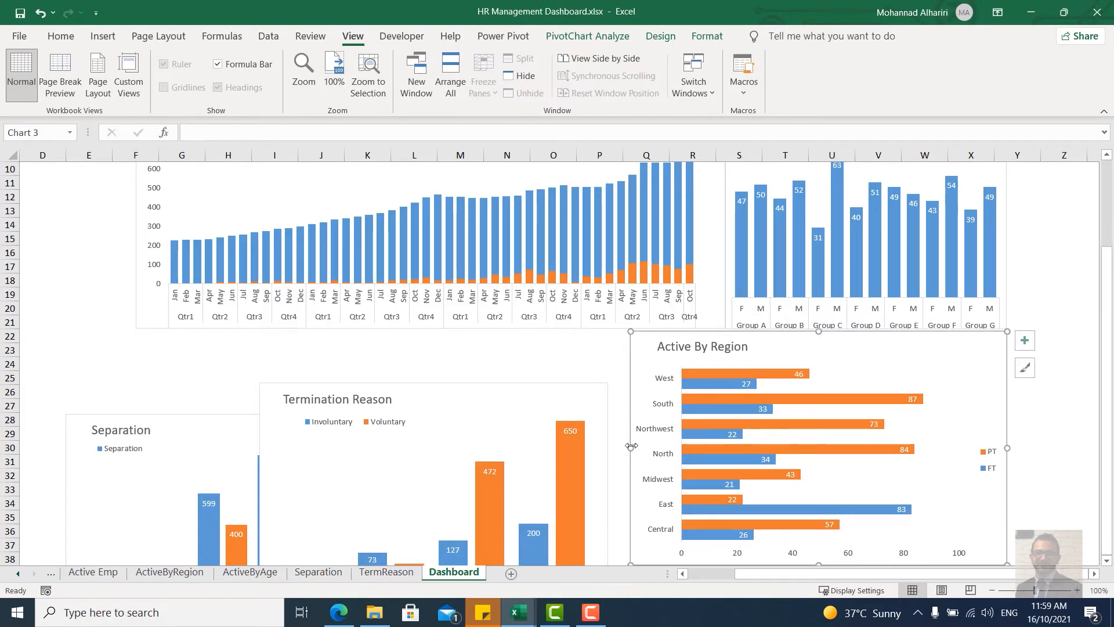
pyautogui.moveTo(631, 450); pyautogui.dragTo(730, 442)
# Step: Move the Termination Reason chart beneath Active Employees & New Hires and widen Active By Region slightly to meet its edge
pyautogui.click(662, 421)
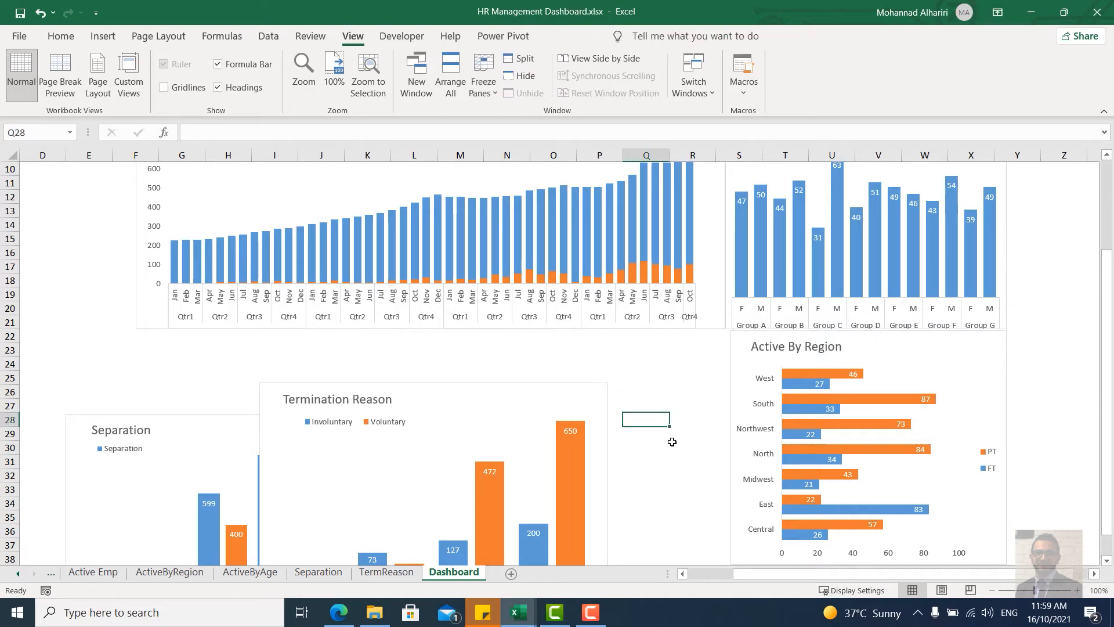
pyautogui.moveTo(574, 401); pyautogui.dragTo(691, 344)
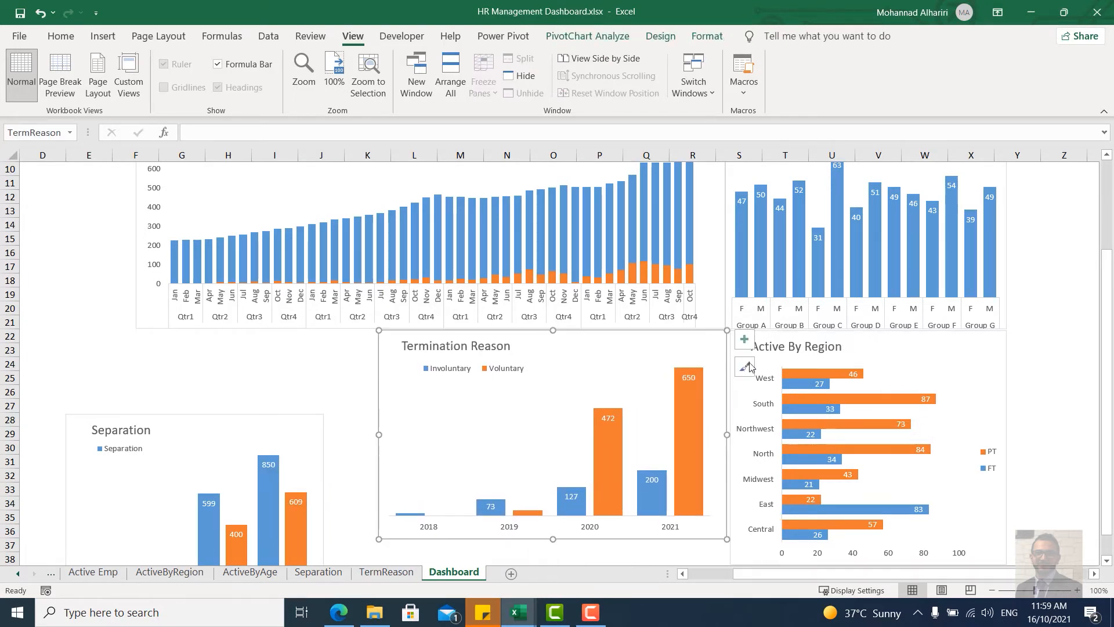
pyautogui.click(761, 408)
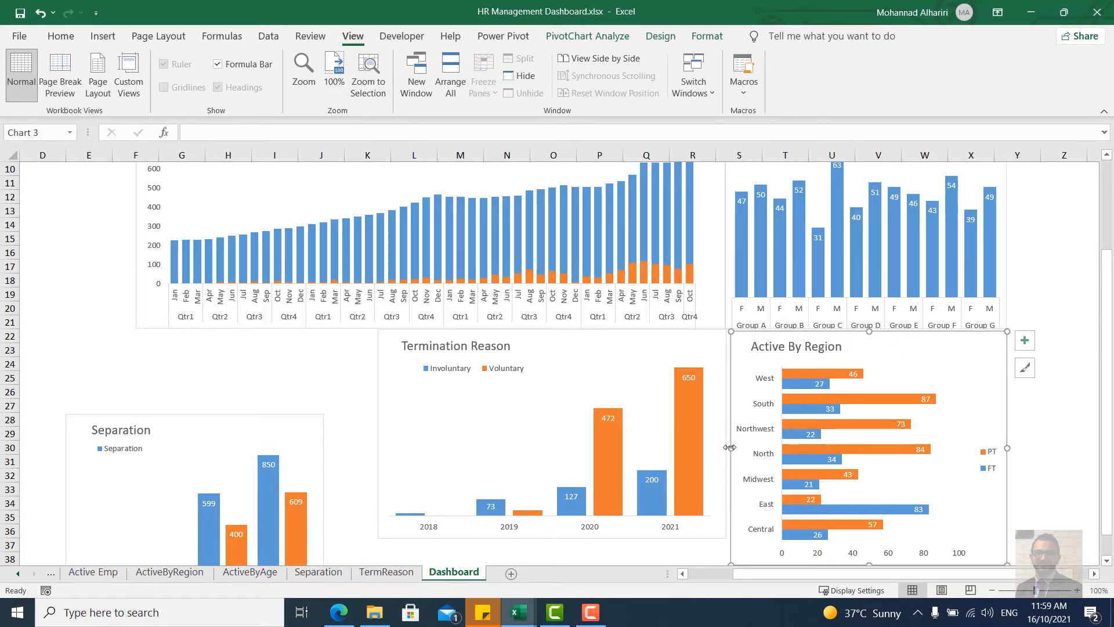
pyautogui.moveTo(728, 447); pyautogui.dragTo(725, 447)
# Step: Place the Separation chart beside Termination Reason at row 22, and shift their shared edge by narrowing Termination Reason and widening Separation
pyautogui.scroll(-1, 483, 411)
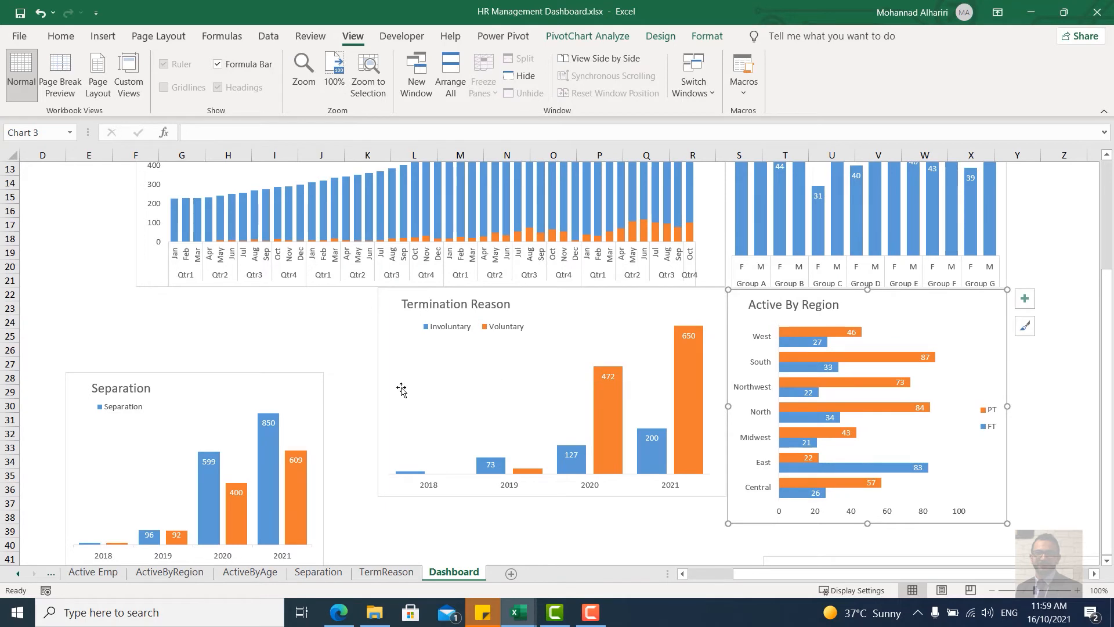
pyautogui.moveTo(311, 385)
pyautogui.mouseDown()
pyautogui.moveTo(299, 378)
pyautogui.moveTo(345, 302)
pyautogui.mouseUp()
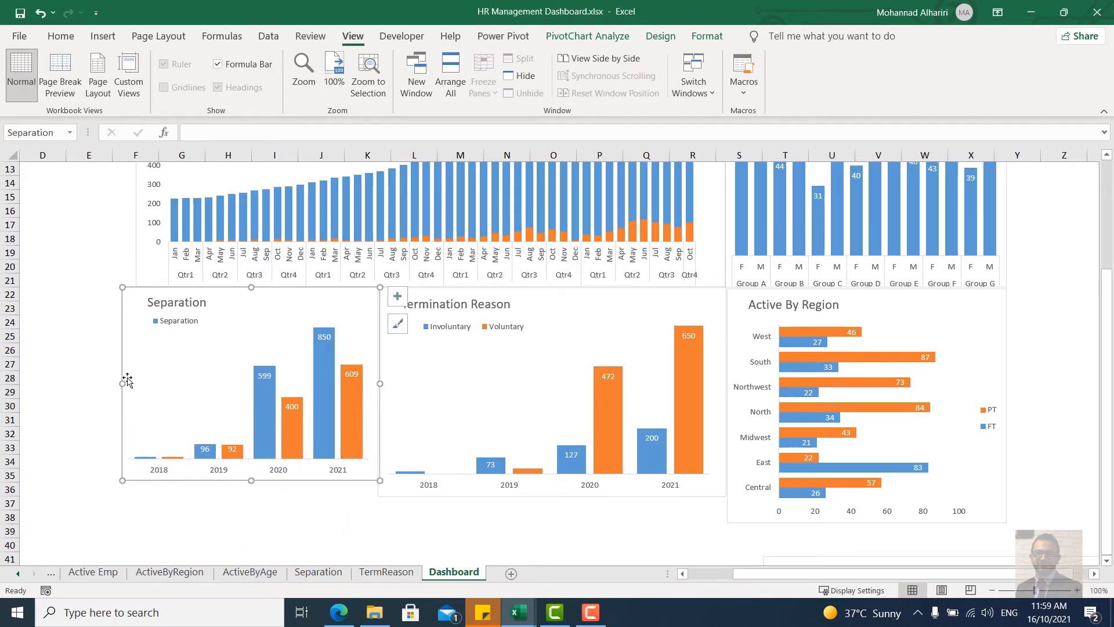
pyautogui.click(450, 372)
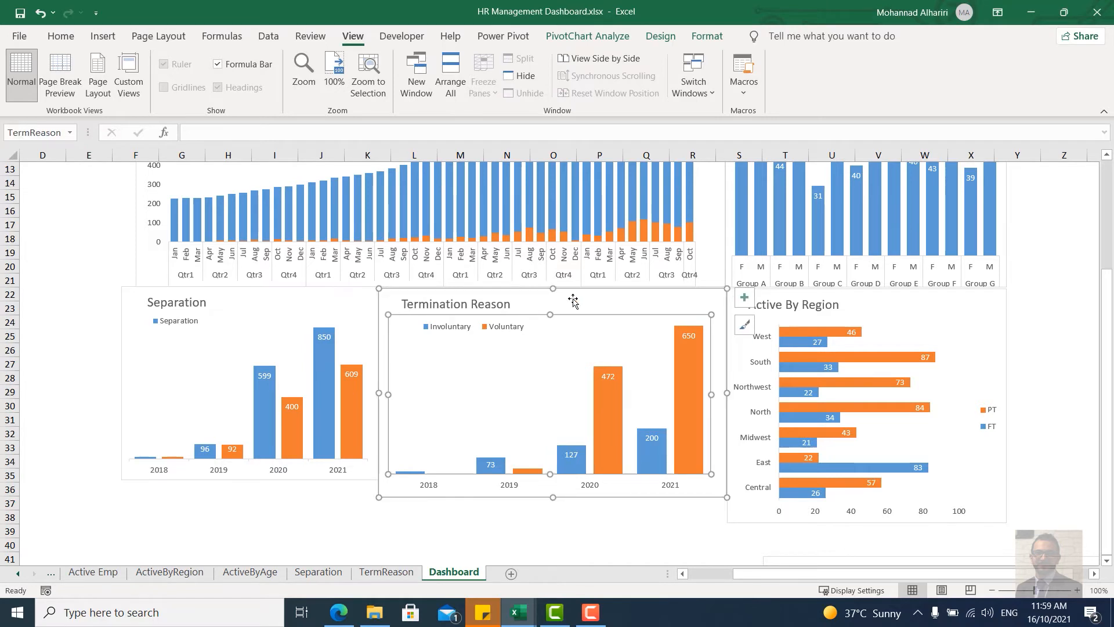
pyautogui.moveTo(378, 393); pyautogui.dragTo(411, 383)
pyautogui.click(366, 339)
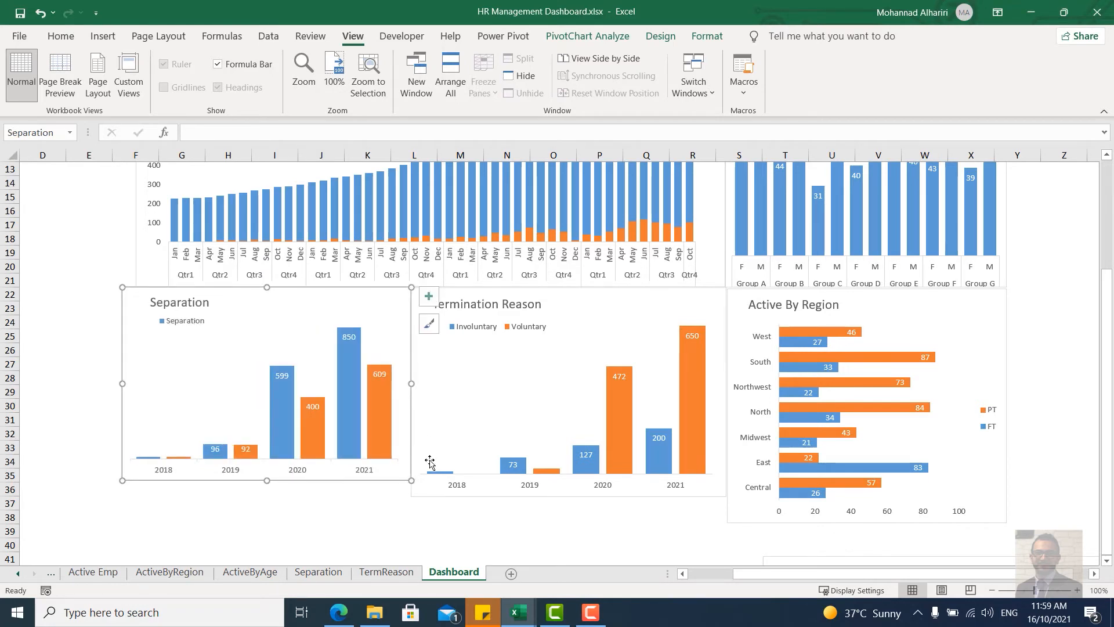
# Step: Lengthen the Separation chart and shorten Active By Region so both match the bottom edge of Termination Reason near row 36
pyautogui.moveTo(266, 484); pyautogui.dragTo(267, 497)
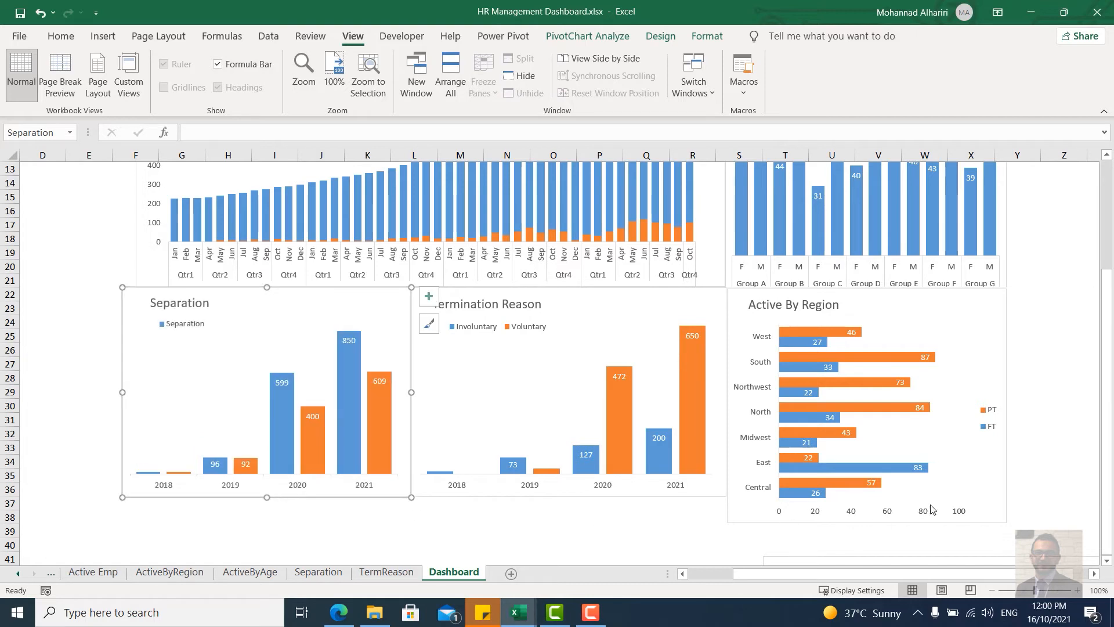
pyautogui.click(730, 509)
pyautogui.moveTo(867, 523); pyautogui.dragTo(871, 497)
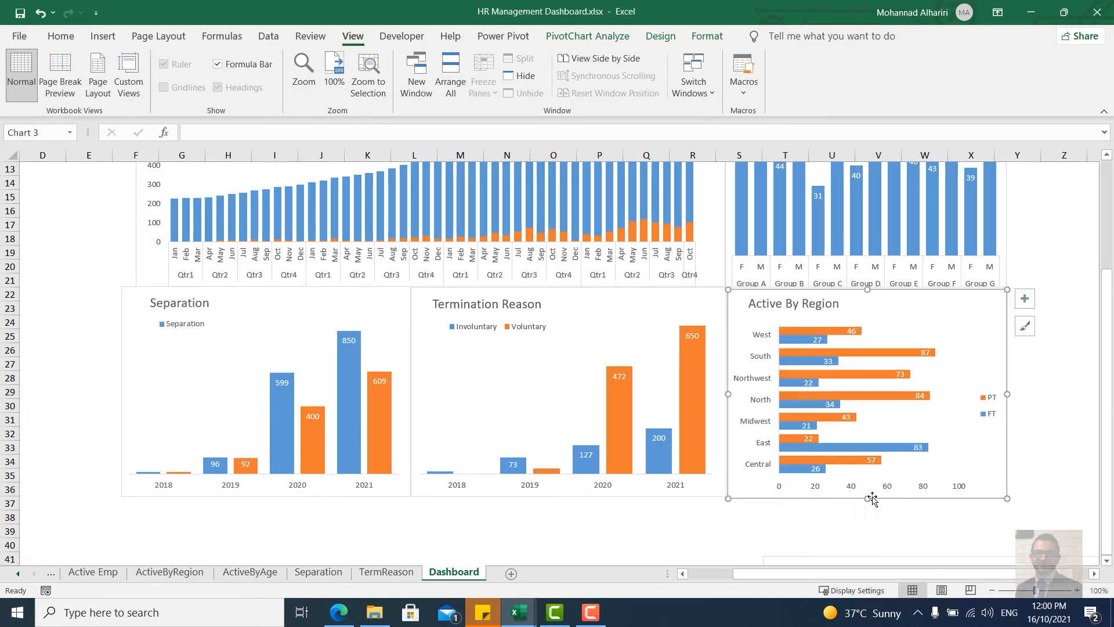
# Step: Set the Dashboard sheet's background to 22274_free-solid-color-wallpapers_1440x900_h.jpg from the Downloads folder
pyautogui.scroll(4, 996, 444)
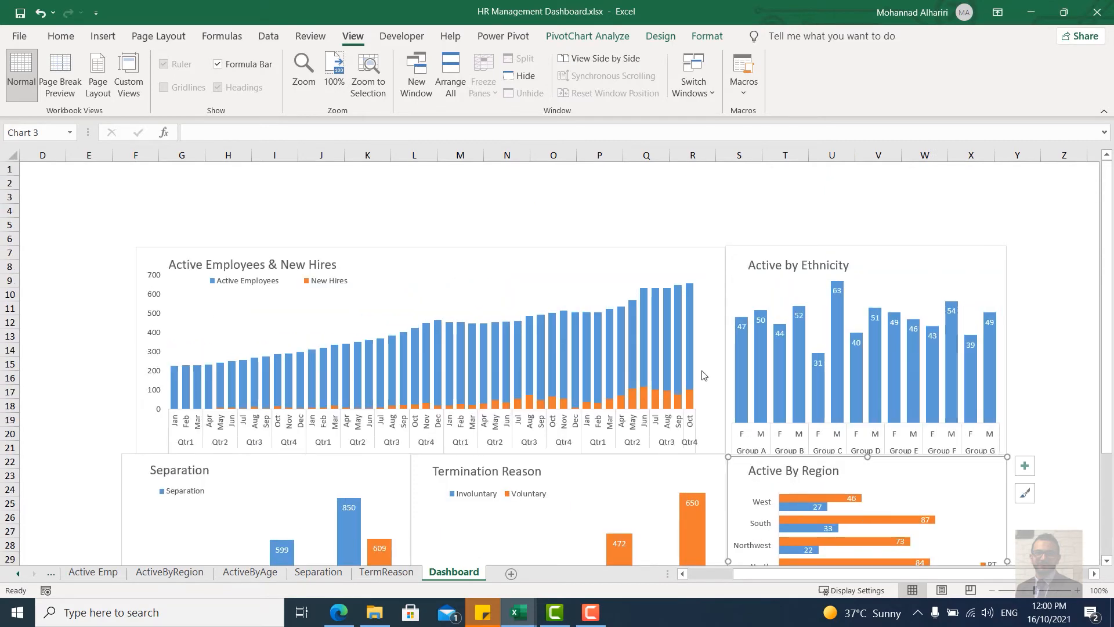
pyautogui.click(646, 197)
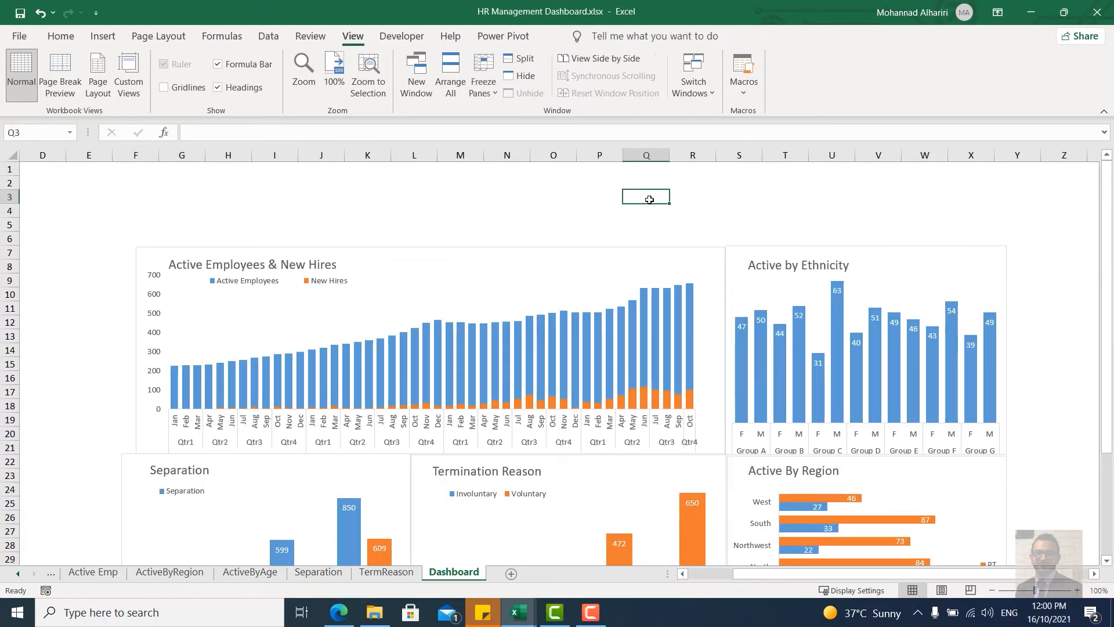
pyautogui.click(61, 36)
pyautogui.click(102, 36)
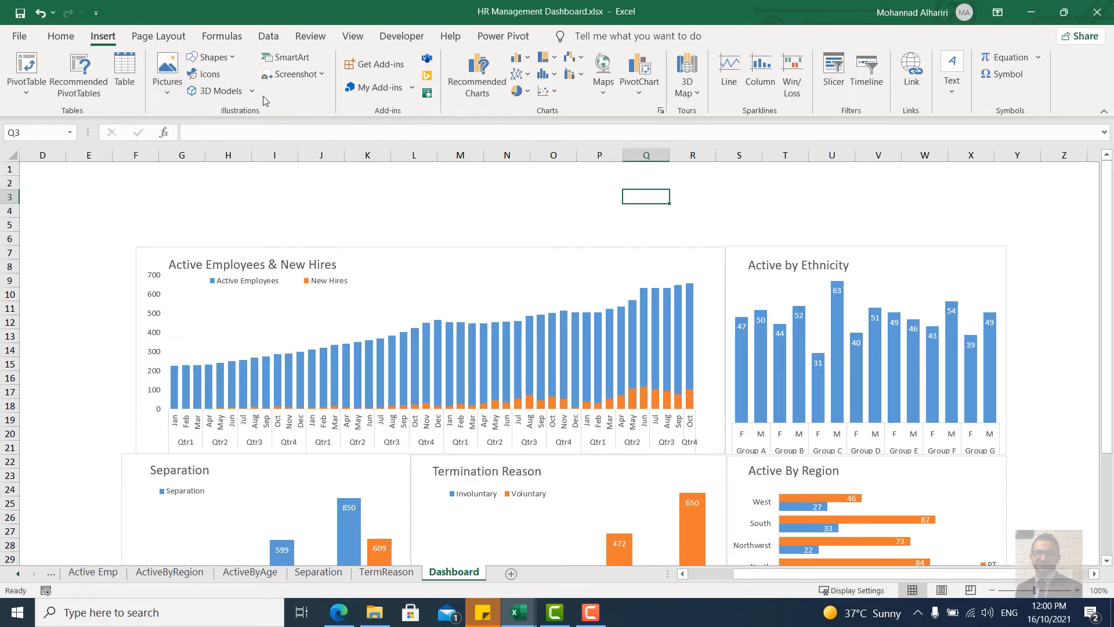
pyautogui.click(168, 38)
pyautogui.click(300, 70)
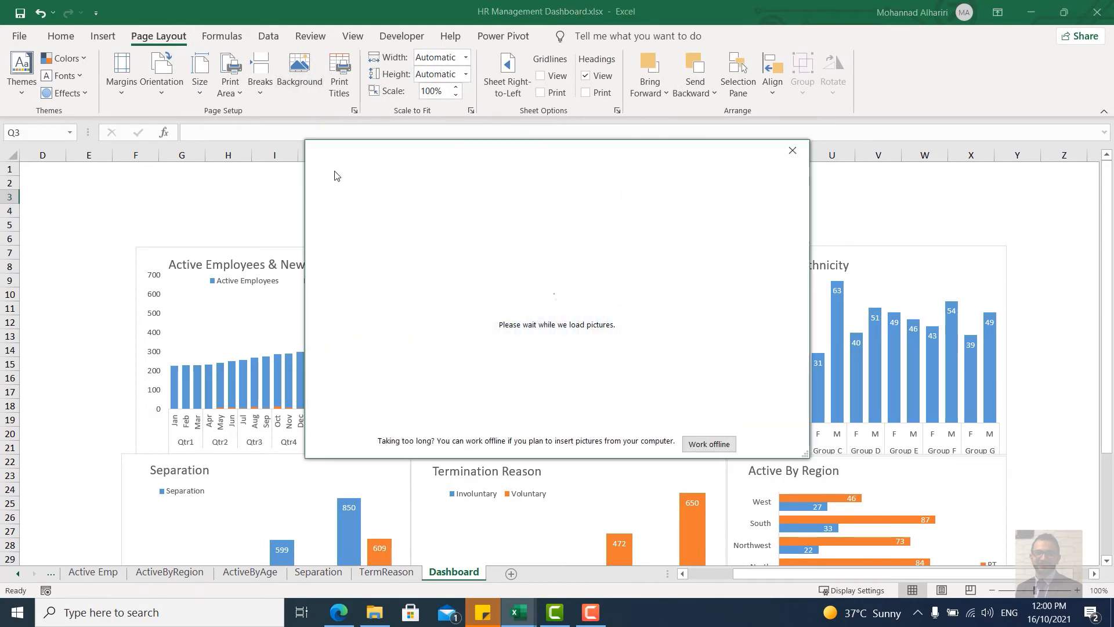
pyautogui.click(416, 229)
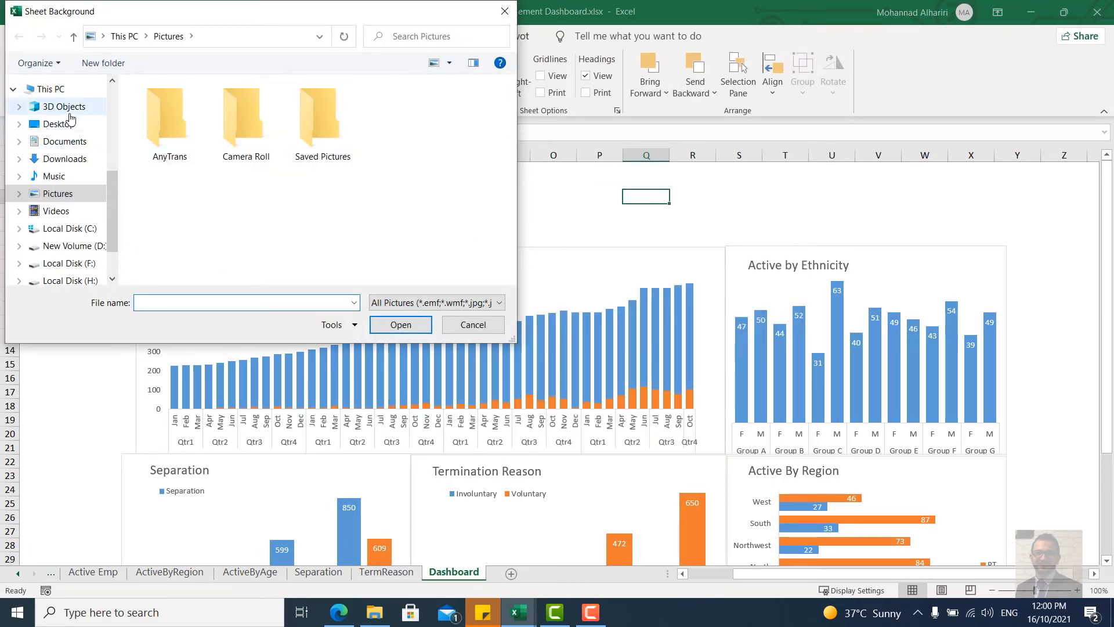
pyautogui.click(87, 158)
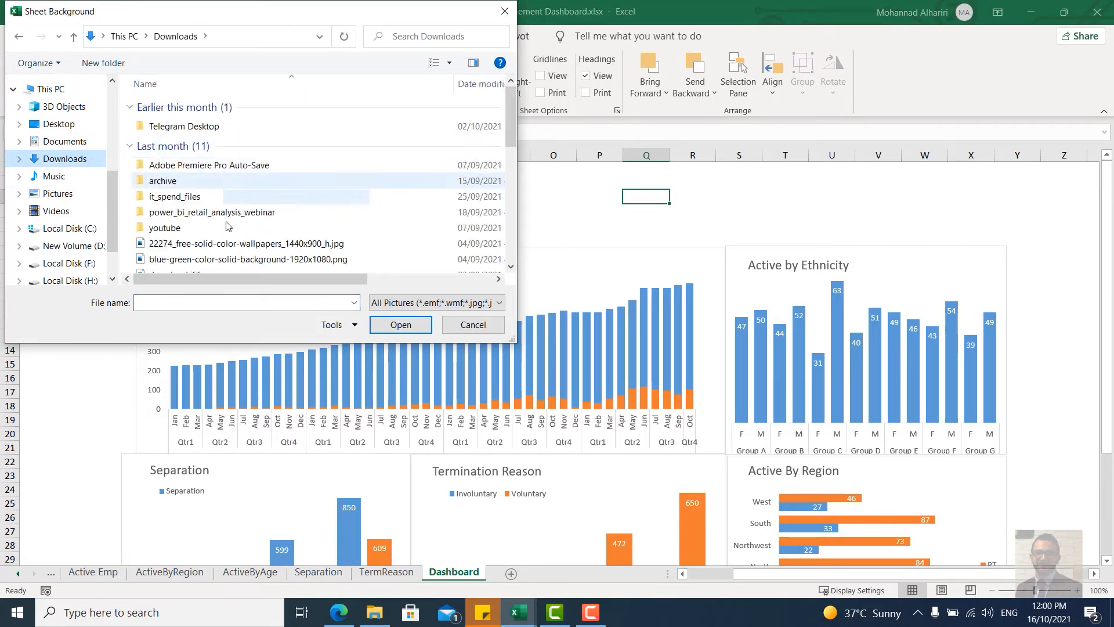
pyautogui.doubleClick(313, 243)
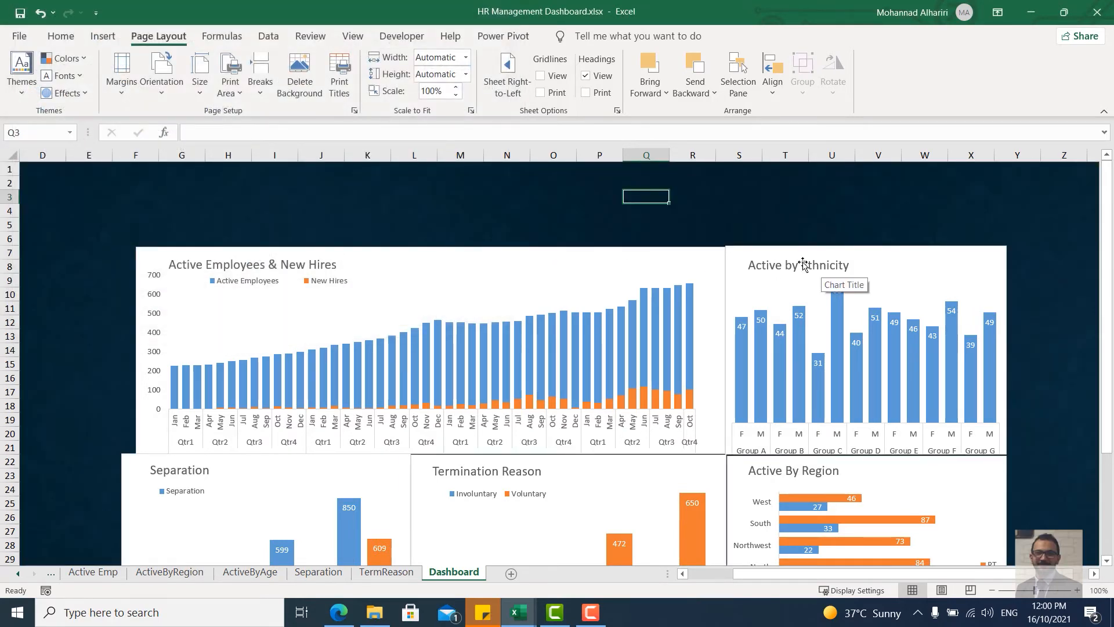
# Step: Narrow the Separation chart so its outer edge lines up with the Active Employees & New Hires chart above it
pyautogui.scroll(-1, 437, 342)
pyautogui.scroll(-1, 438, 347)
pyautogui.click(152, 432)
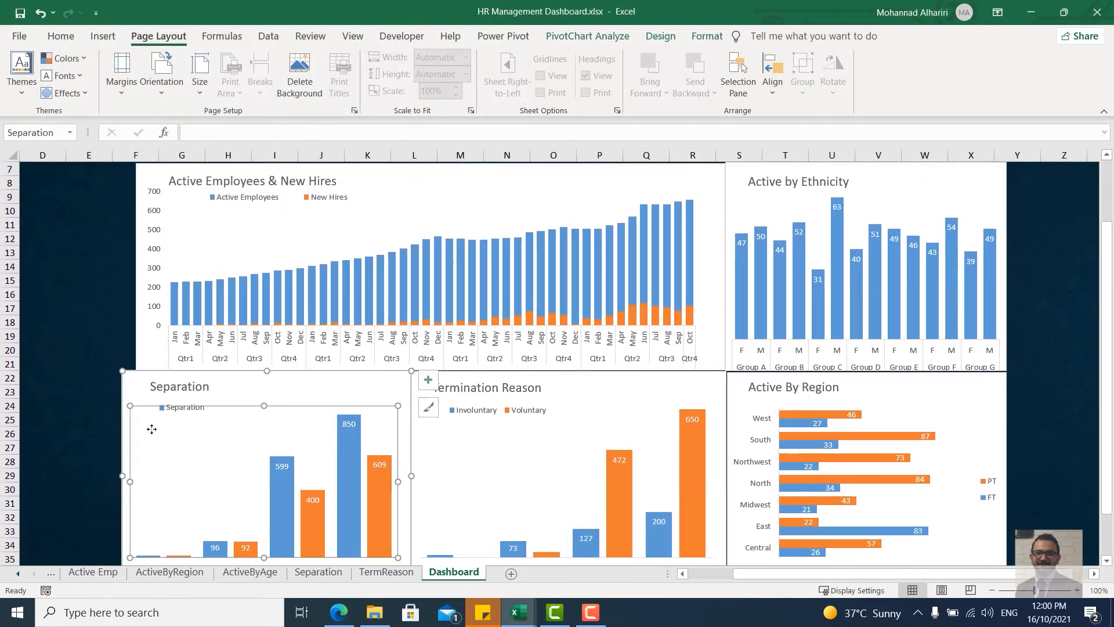
pyautogui.moveTo(122, 475); pyautogui.dragTo(136, 480)
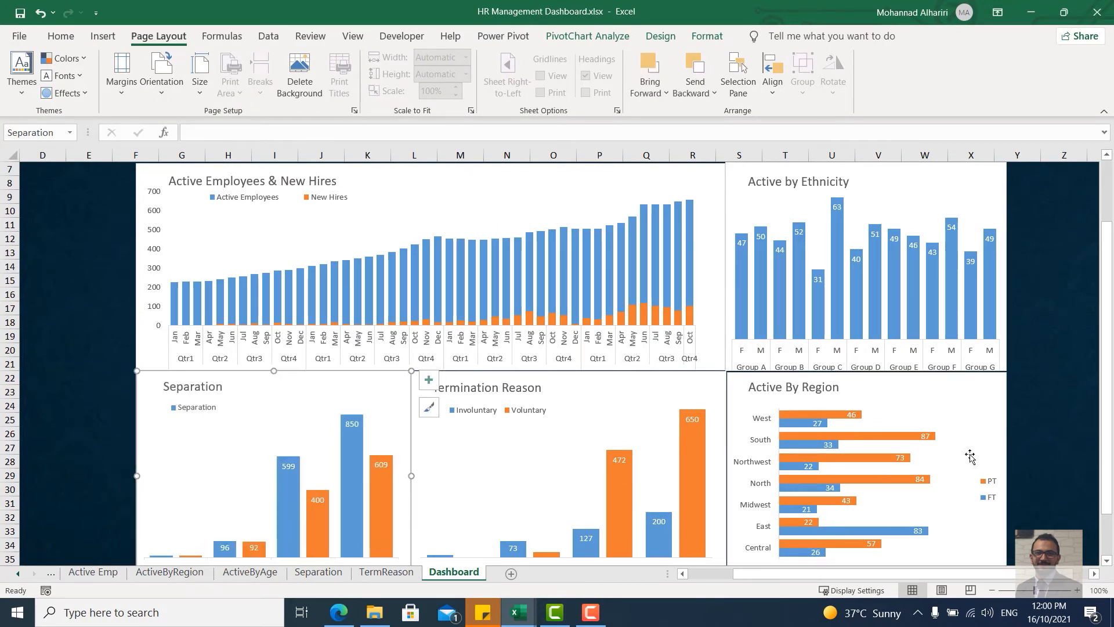
# Step: Lower the top edge of the Active by Ethnicity chart slightly to align it with Active Employees & New Hires
pyautogui.scroll(2, 1019, 430)
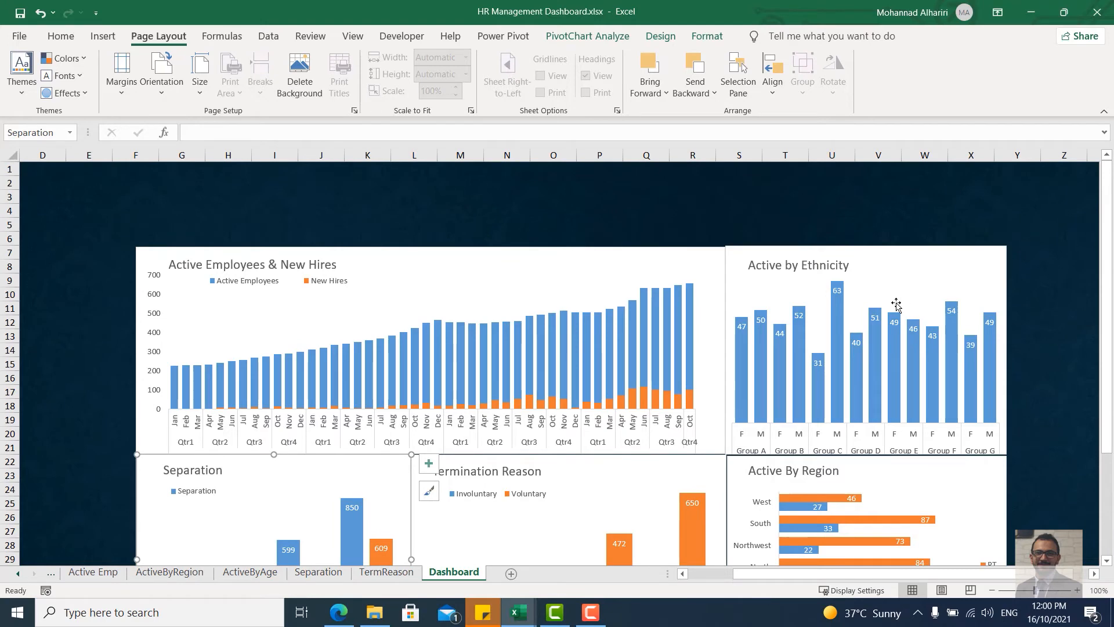
pyautogui.click(870, 255)
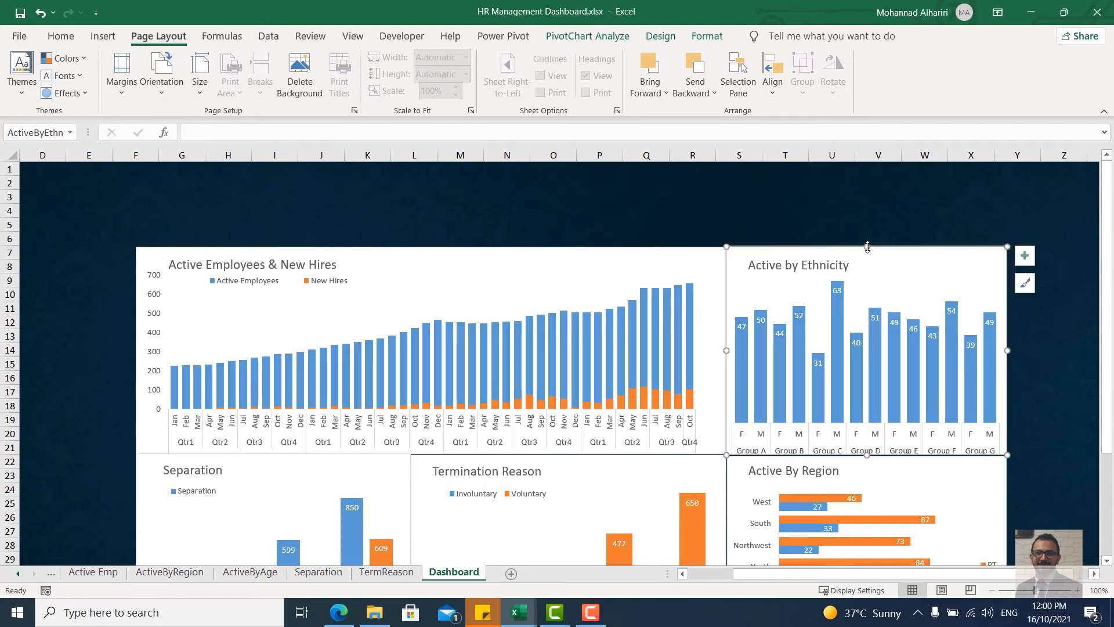
pyautogui.moveTo(868, 247); pyautogui.dragTo(867, 250)
pyautogui.click(692, 210)
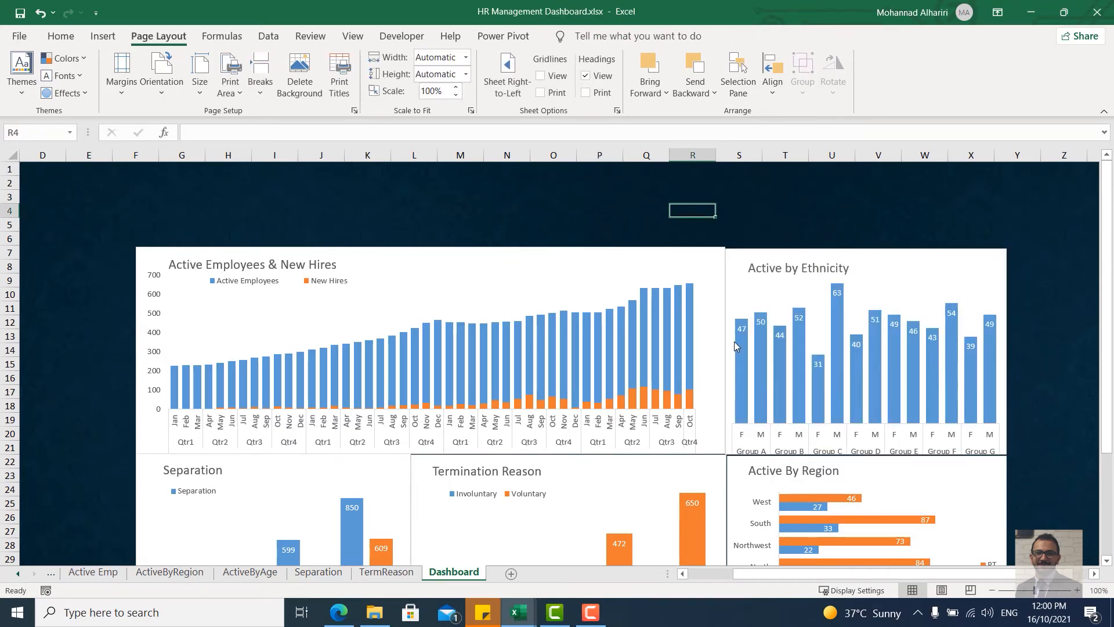
pyautogui.scroll(-4, 421, 309)
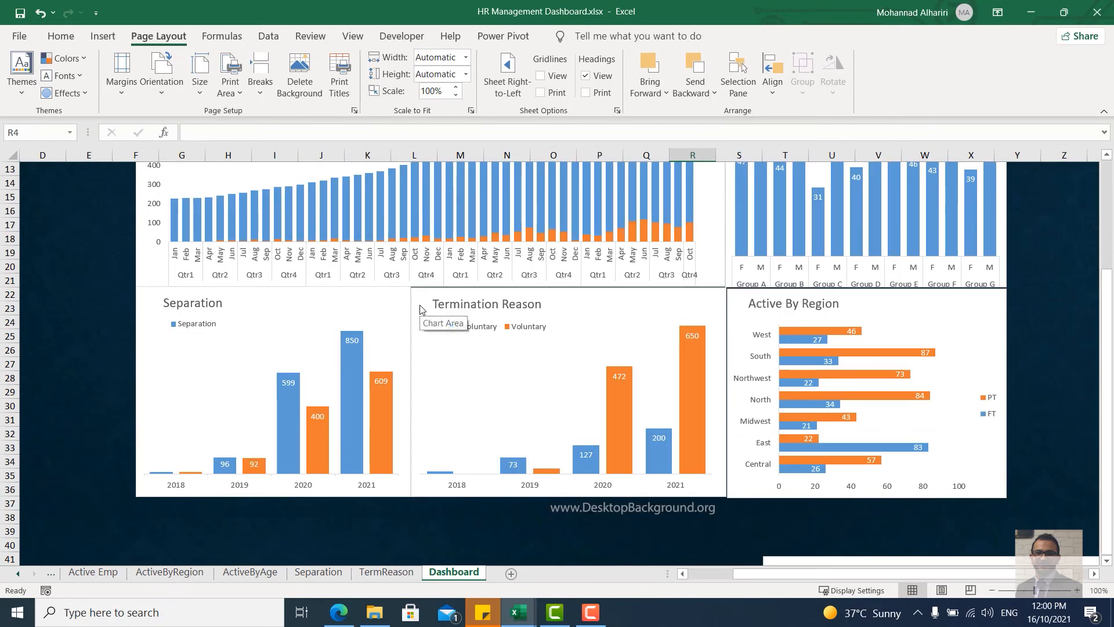
pyautogui.scroll(4, 420, 306)
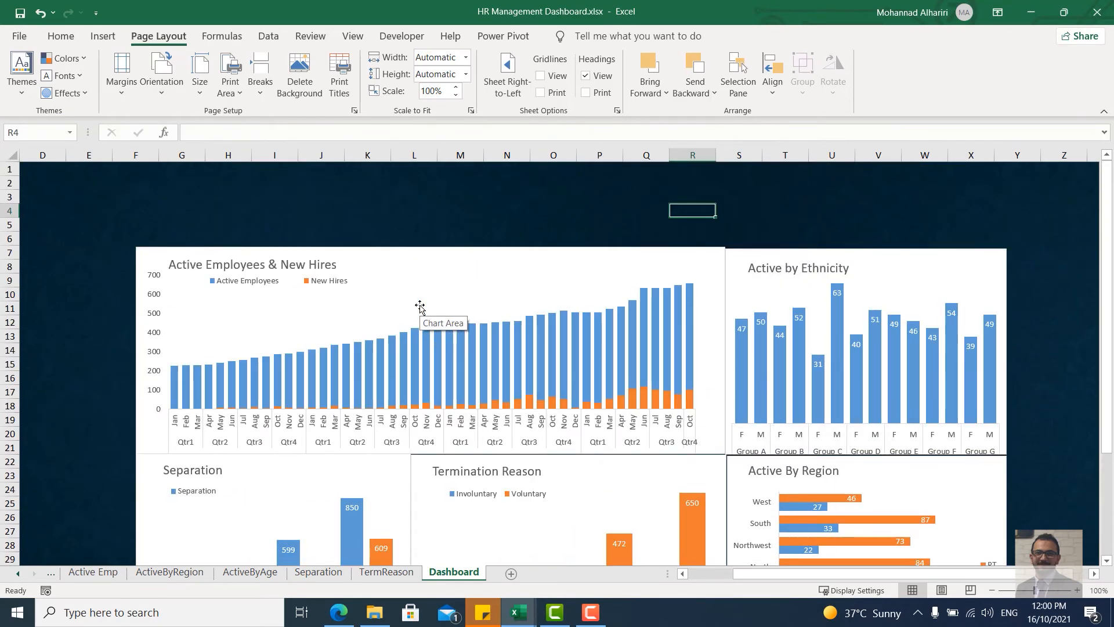
pyautogui.scroll(-4, 420, 306)
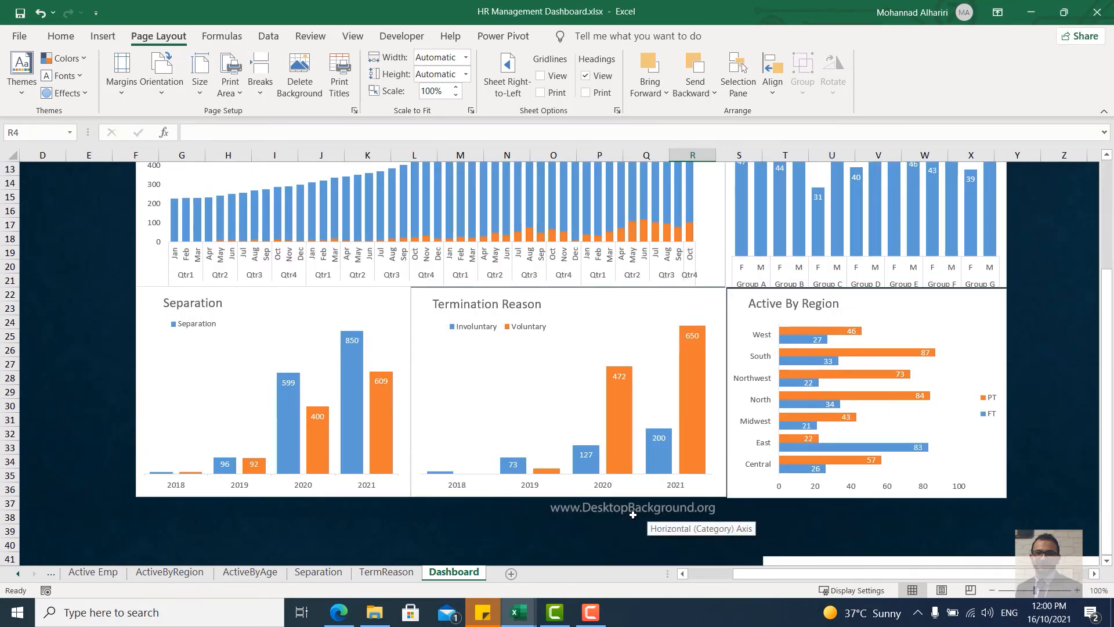
pyautogui.scroll(4, 635, 514)
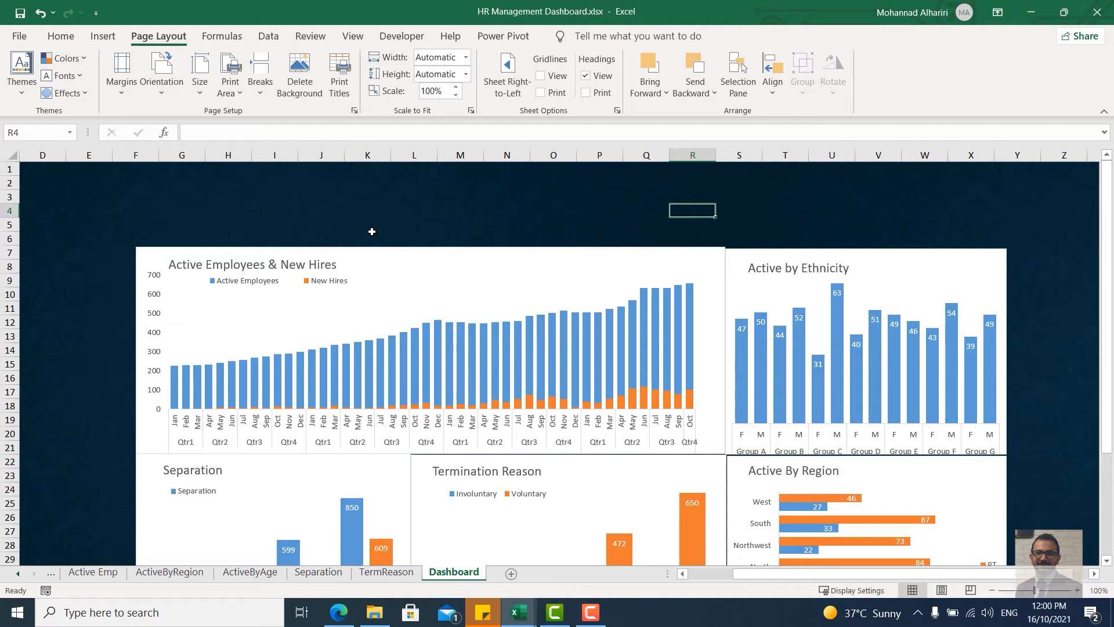
# Step: Insert slicers for BU Region, Date, EthnicGroup, FP and Gender from the Active Employees & New Hires chart
pyautogui.click(379, 264)
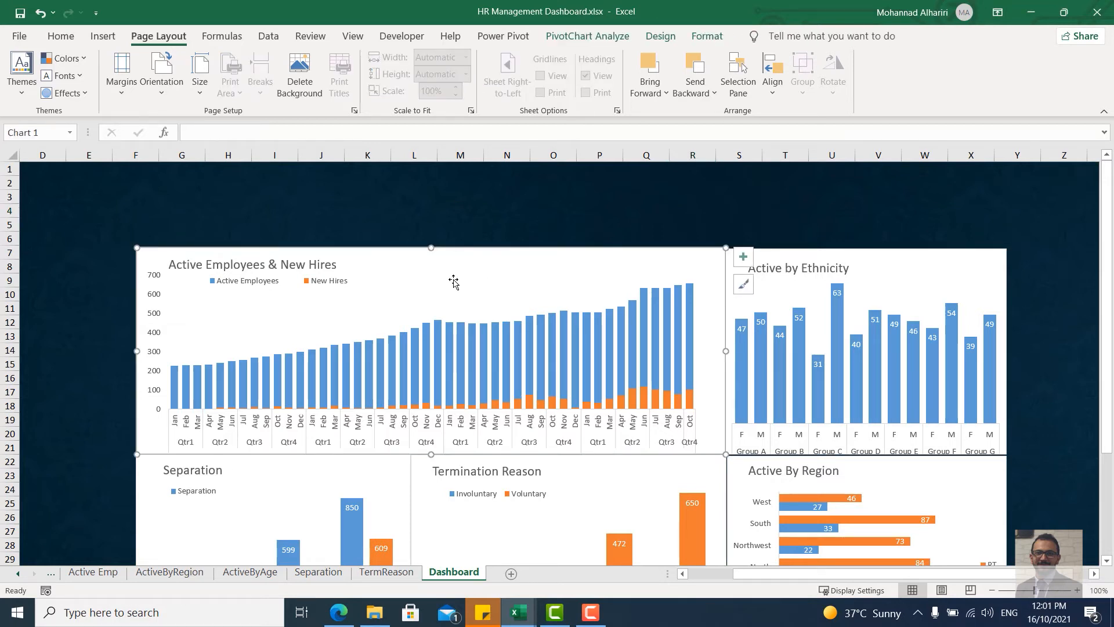
pyautogui.click(664, 37)
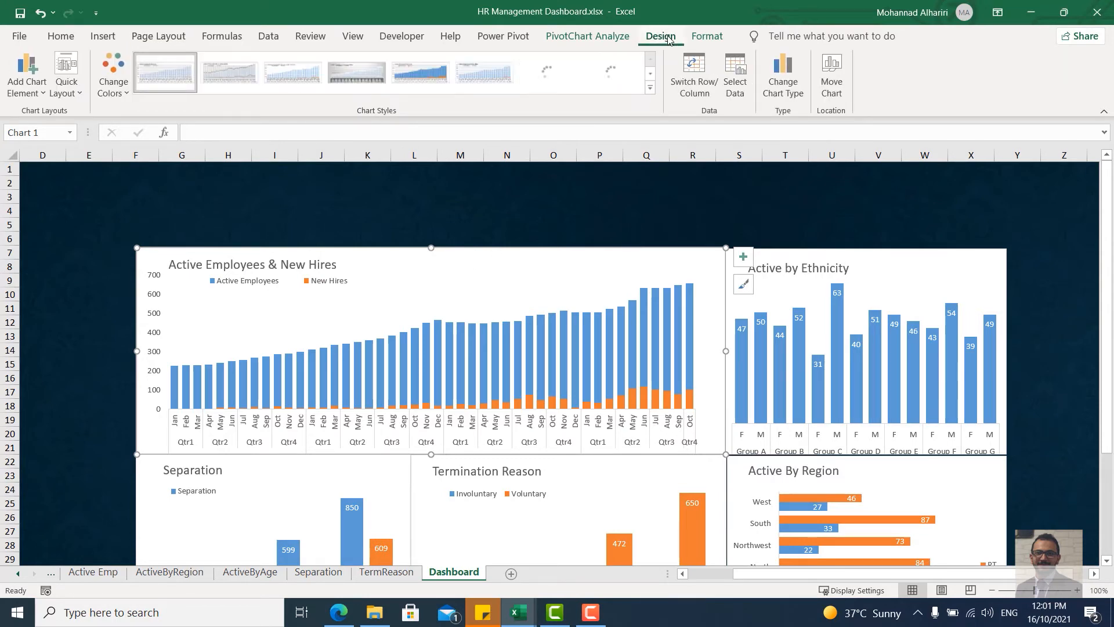
pyautogui.click(706, 37)
pyautogui.click(608, 38)
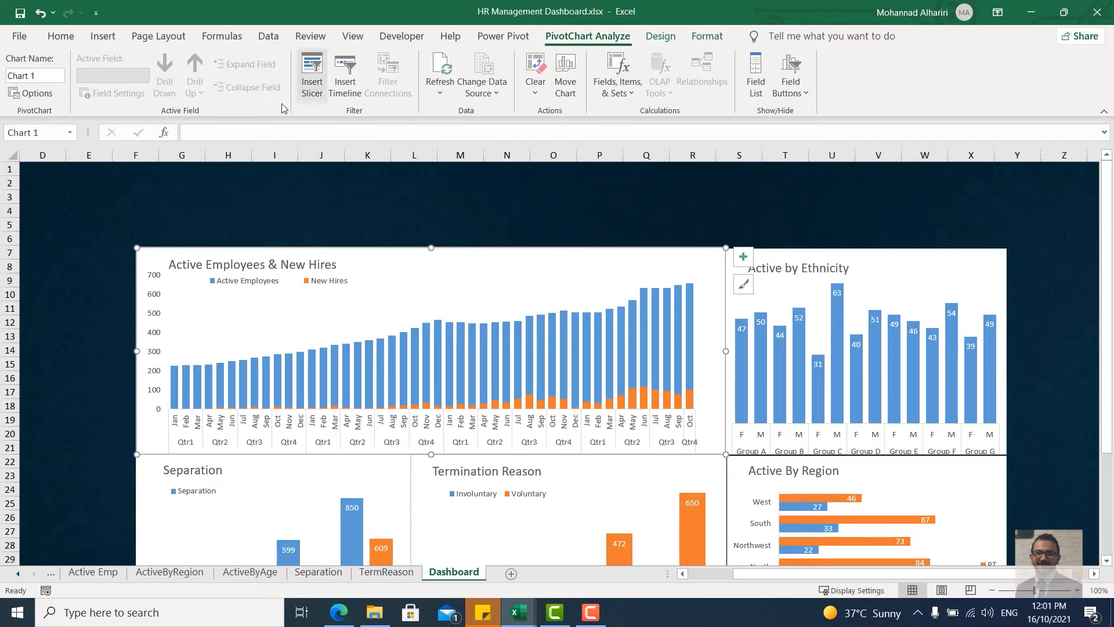
pyautogui.click(312, 73)
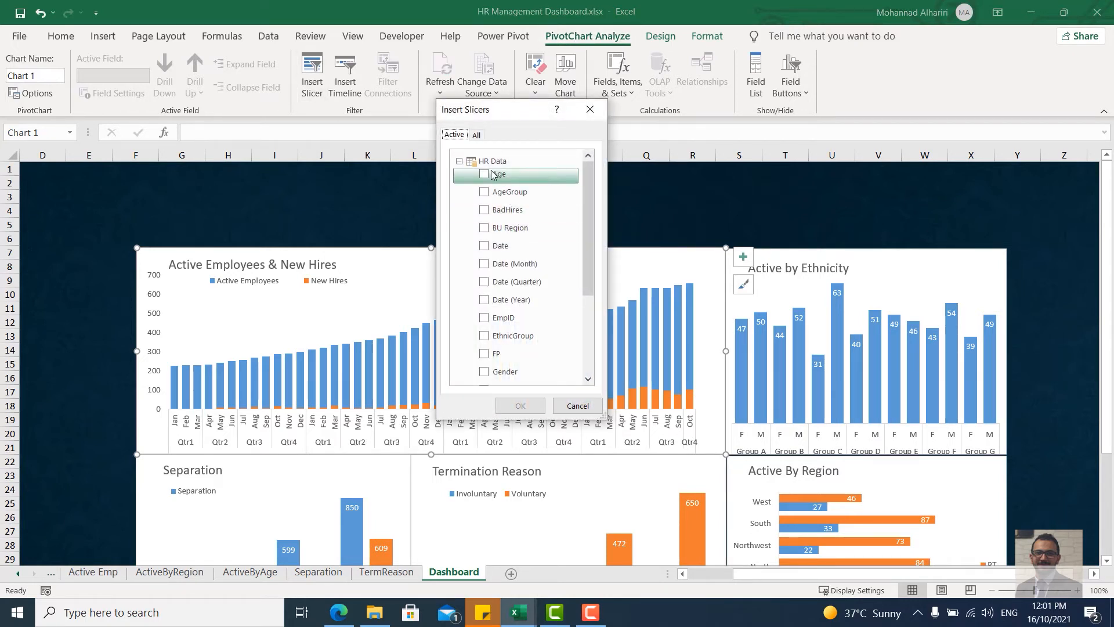
pyautogui.click(485, 248)
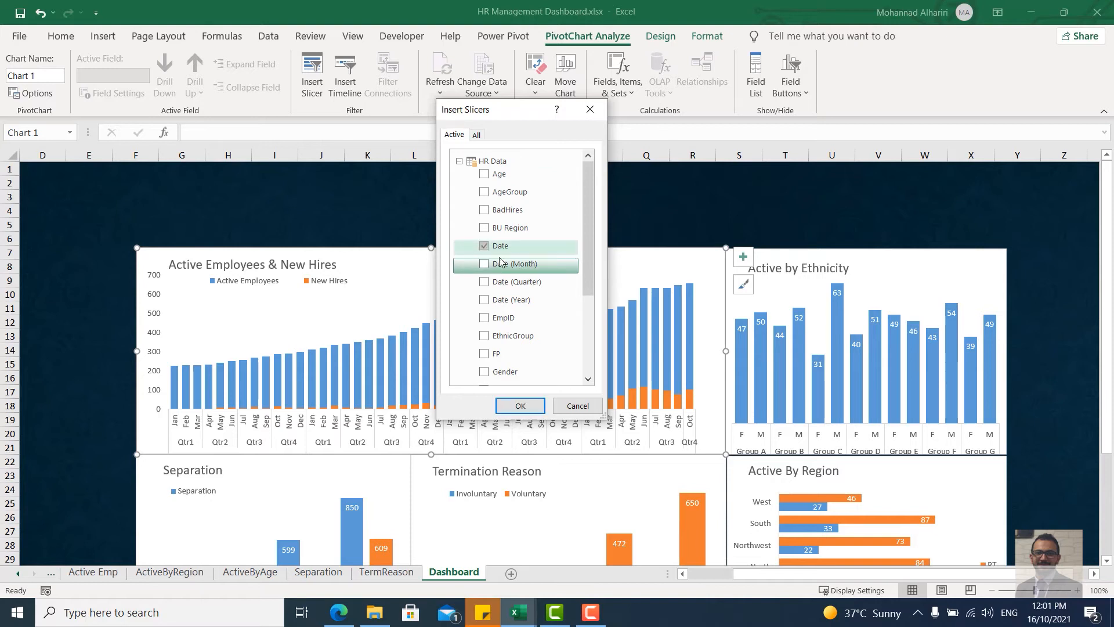
pyautogui.click(485, 230)
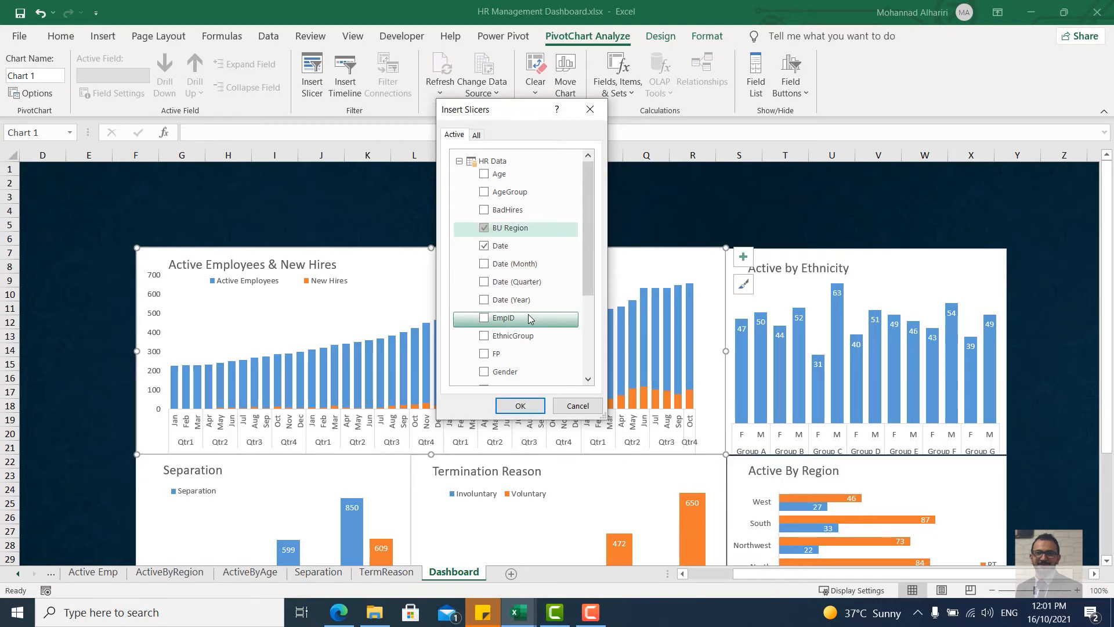
pyautogui.click(492, 339)
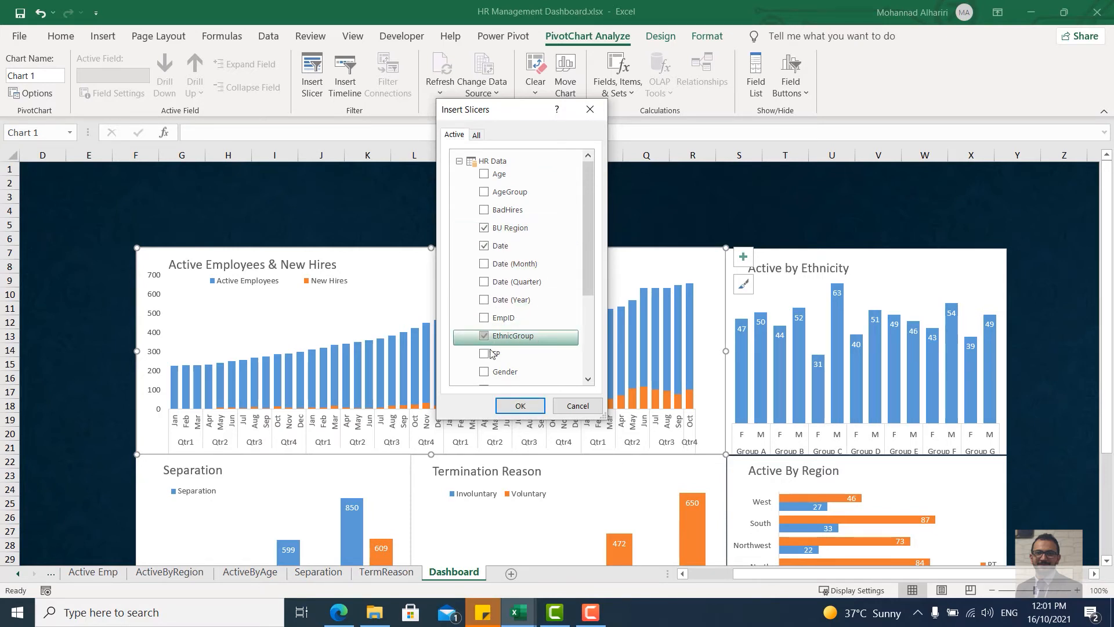
pyautogui.click(487, 355)
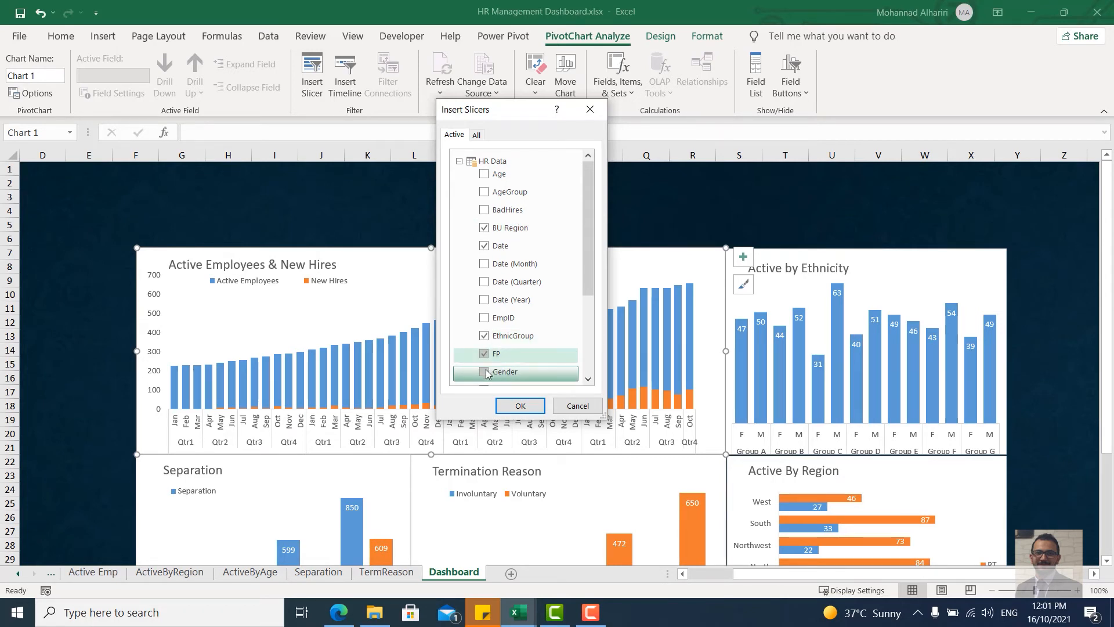
pyautogui.click(483, 372)
pyautogui.scroll(-2, 485, 366)
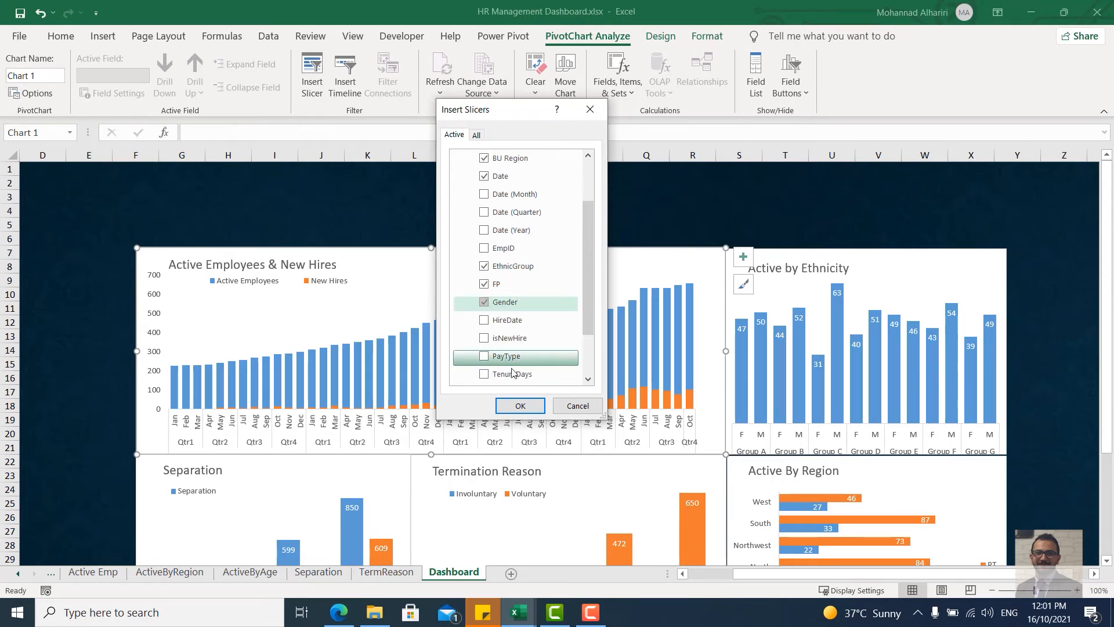
pyautogui.scroll(-2, 496, 342)
pyautogui.scroll(5, 502, 345)
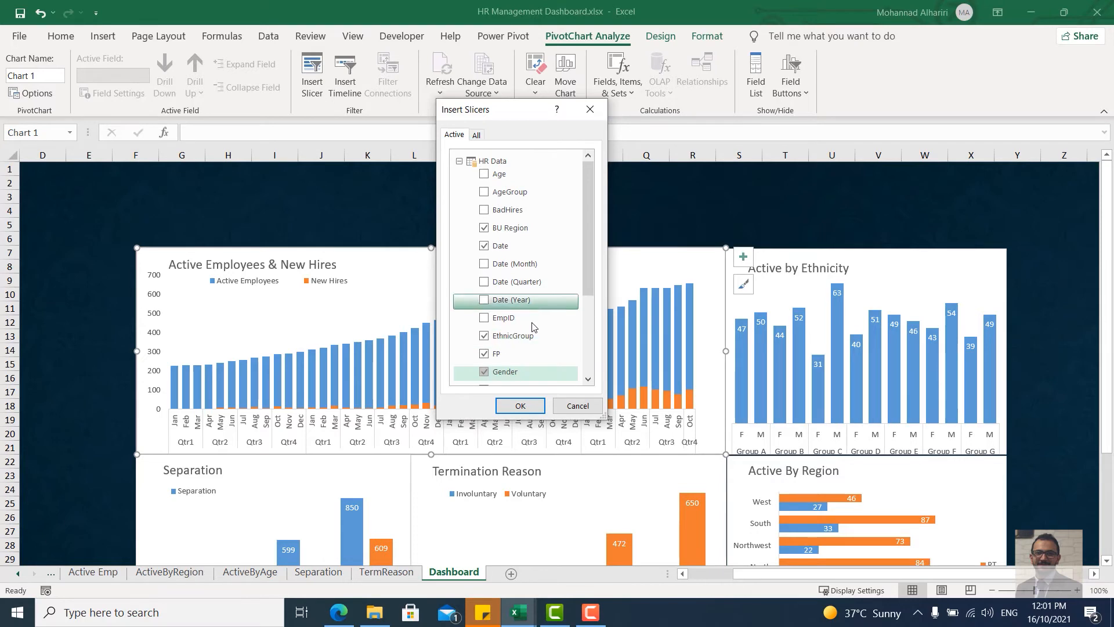
pyautogui.click(521, 405)
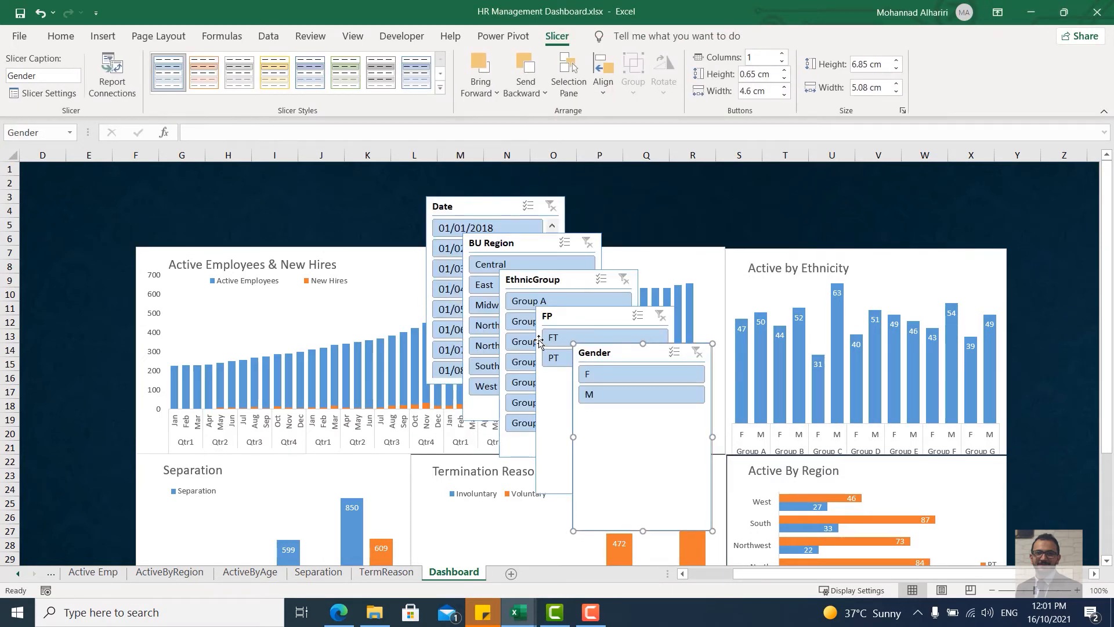
# Step: Move the Date slicer clear of the others, check its date entries, and delete the slicer
pyautogui.moveTo(490, 211); pyautogui.dragTo(361, 193)
pyautogui.scroll(-8, 374, 256)
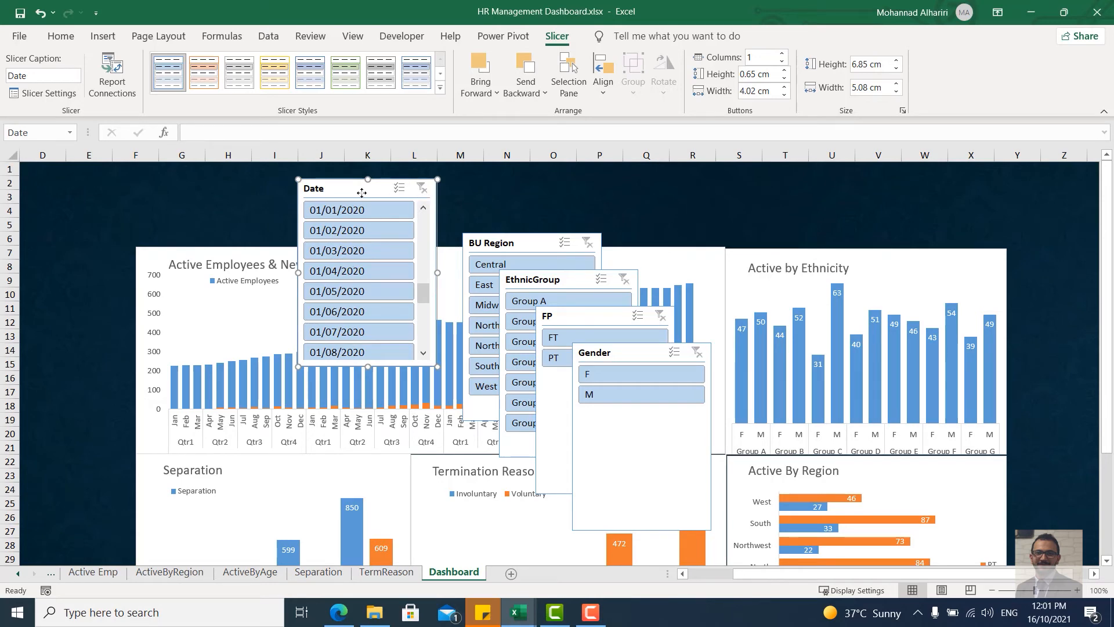
pyautogui.press('Delete')
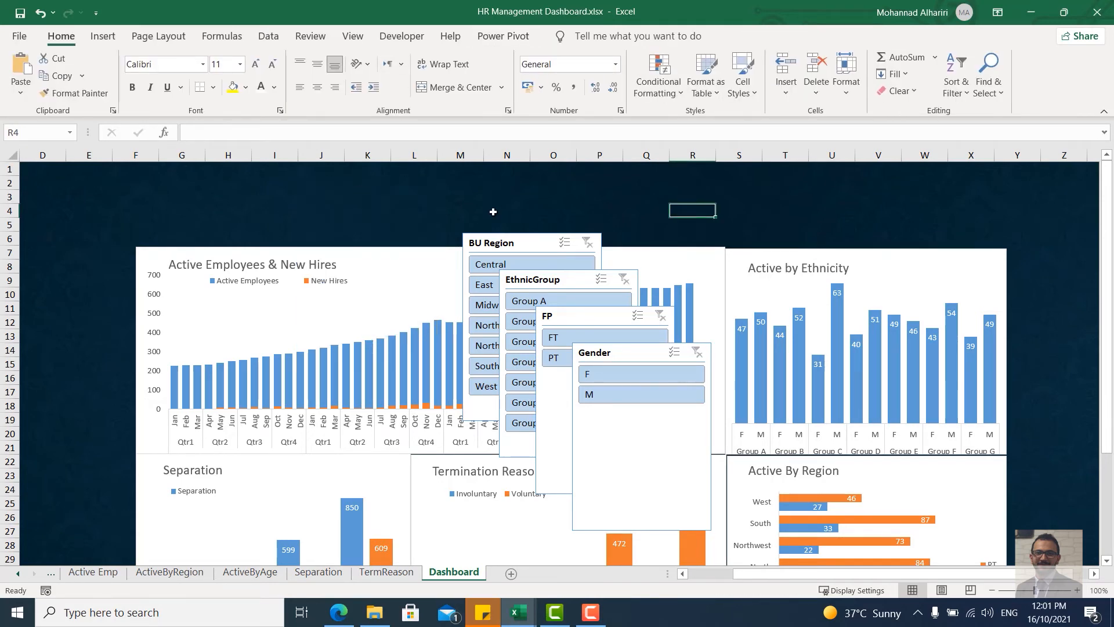
# Step: Insert a Date (Year) slicer from the Active Employees & New Hires chart
pyautogui.click(345, 260)
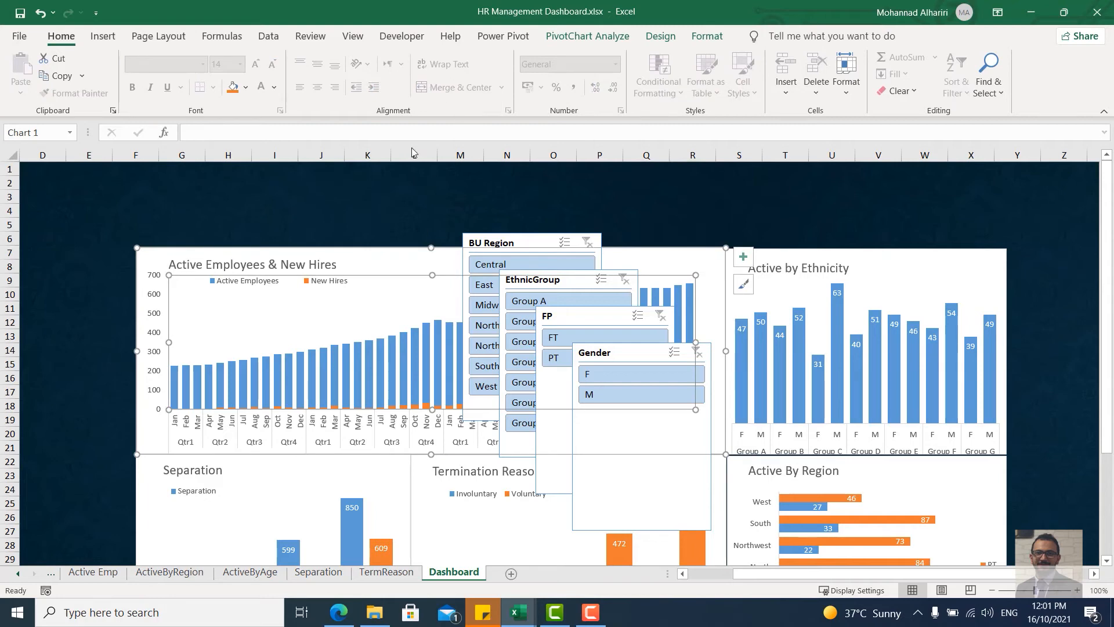
pyautogui.click(587, 36)
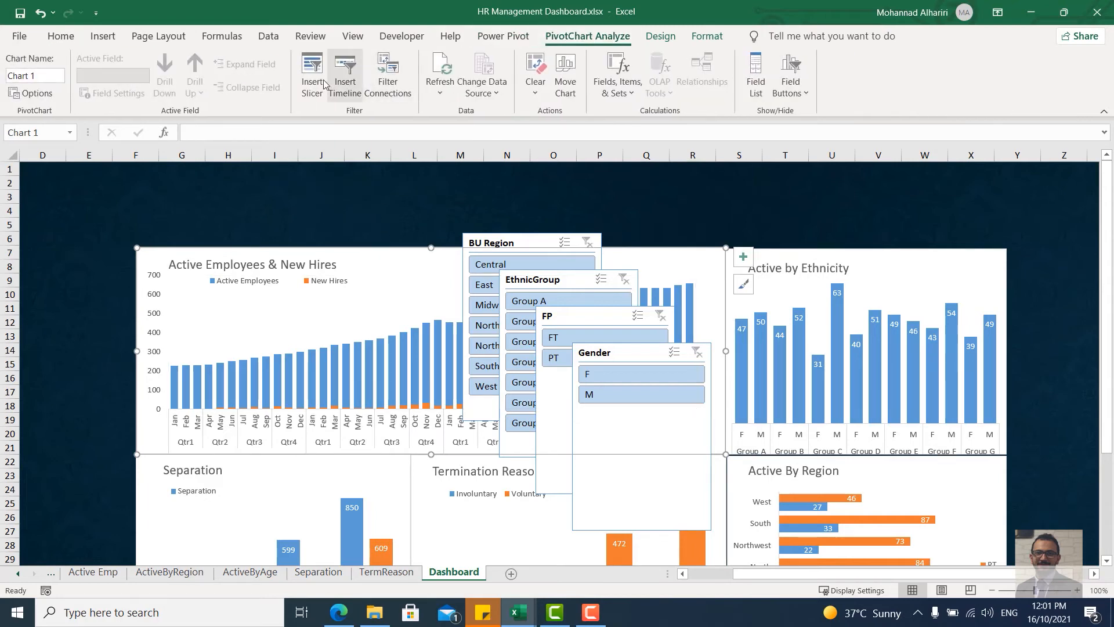
pyautogui.click(312, 75)
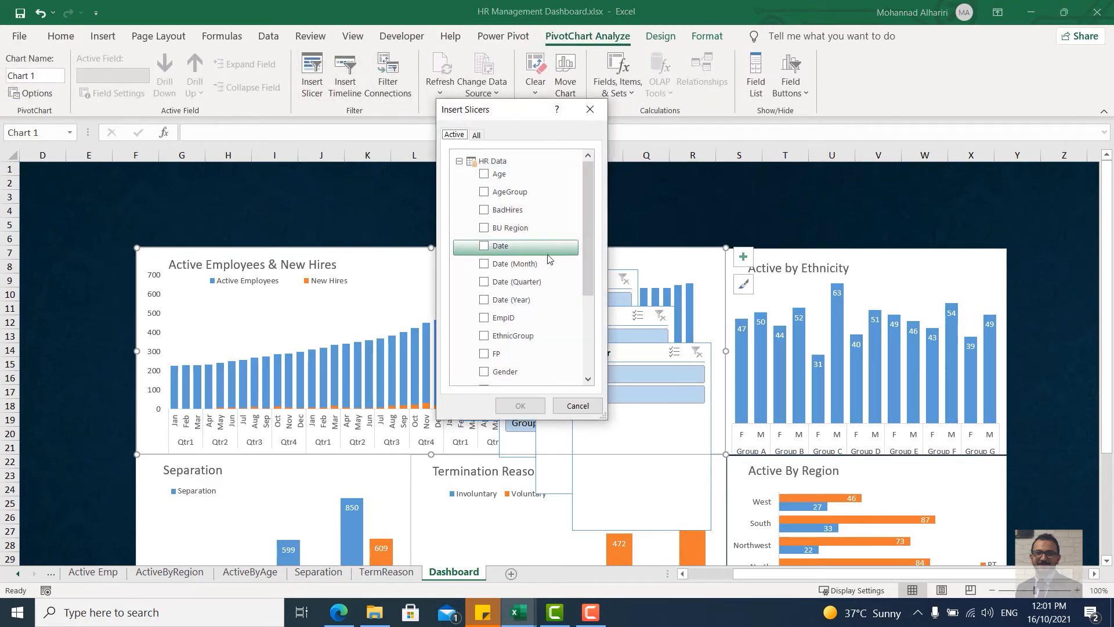
pyautogui.click(487, 300)
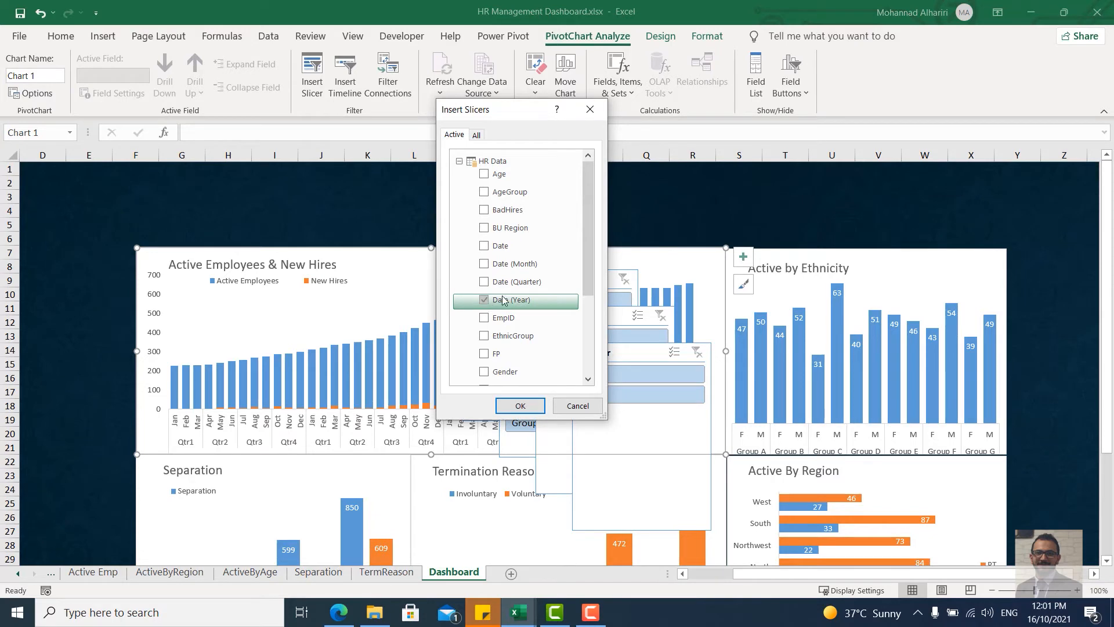
pyautogui.click(520, 406)
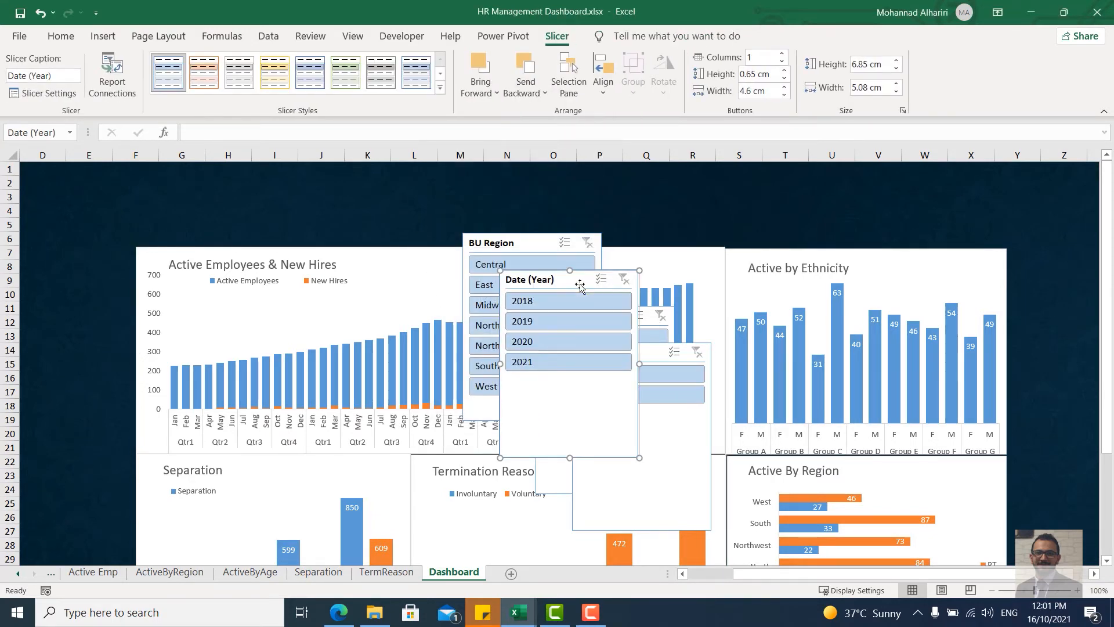
# Step: Move the Date (Year) slicer over the upper part of Active by Ethnicity and arrange its buttons in 2 columns
pyautogui.moveTo(579, 284); pyautogui.dragTo(784, 211)
pyautogui.click(758, 57)
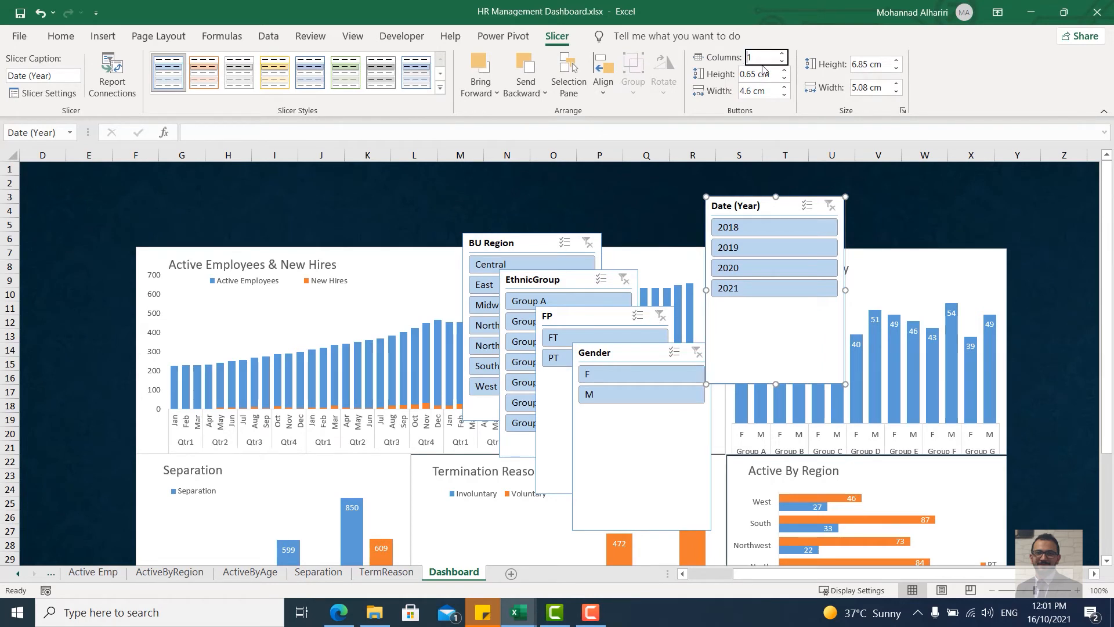
pyautogui.press('Return')
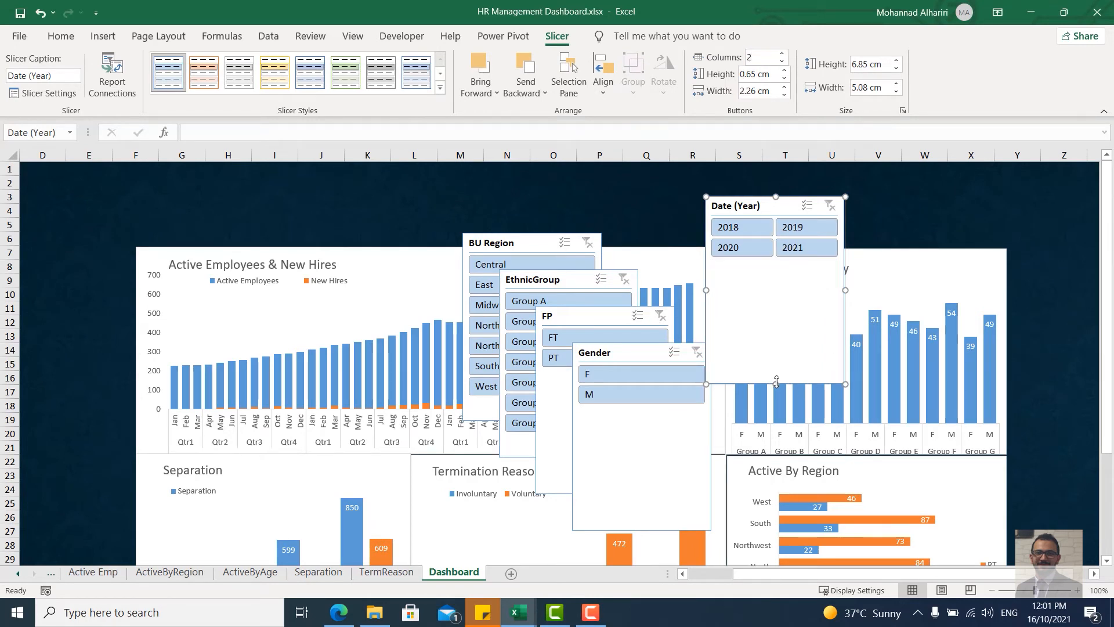
# Step: Shrink the Date (Year) slicer to about 2.52 cm high and place it directly above the Active by Ethnicity chart
pyautogui.moveTo(777, 381); pyautogui.dragTo(775, 268)
pyautogui.moveTo(784, 209); pyautogui.dragTo(948, 192)
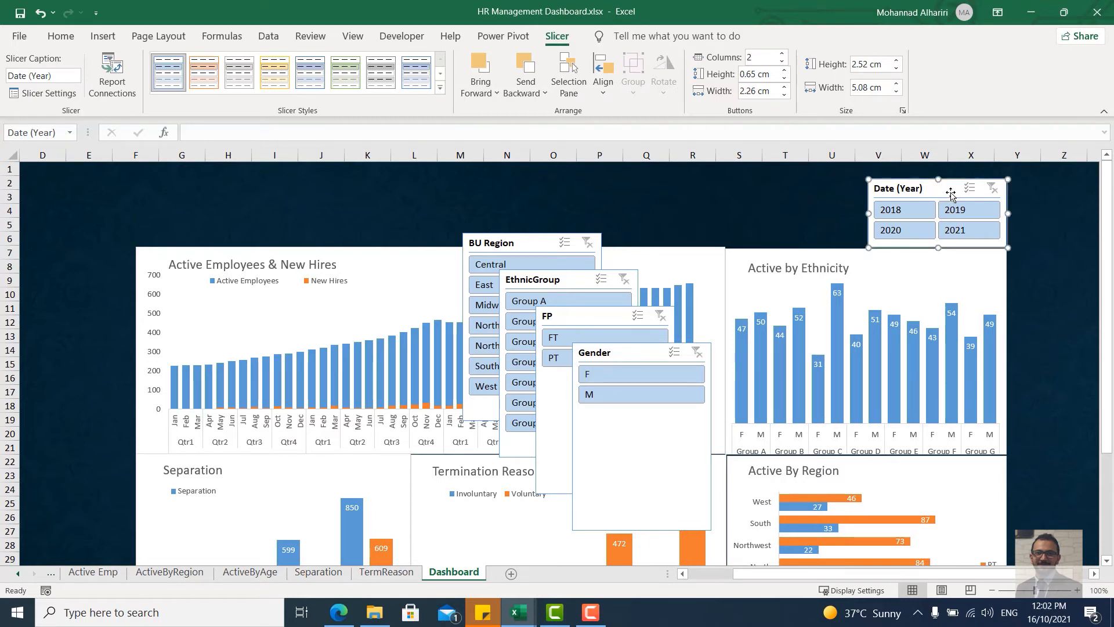
# Step: Delete row 1 of the Dashboard sheet to shift the dashboard up
pyautogui.click(4, 168)
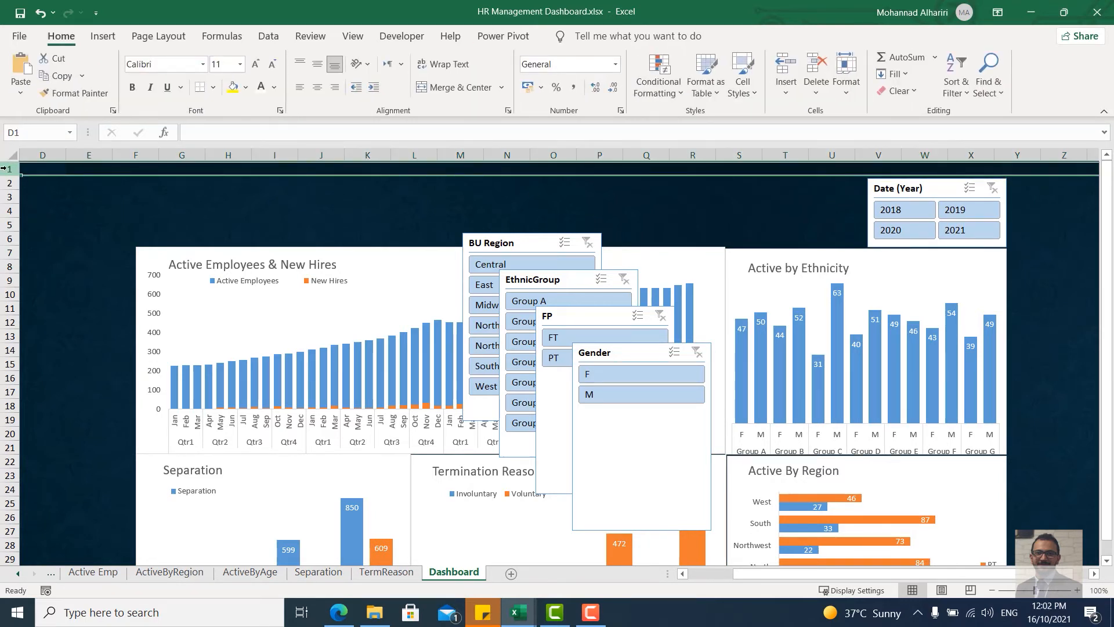
pyautogui.hotkey('ctrl', '-')
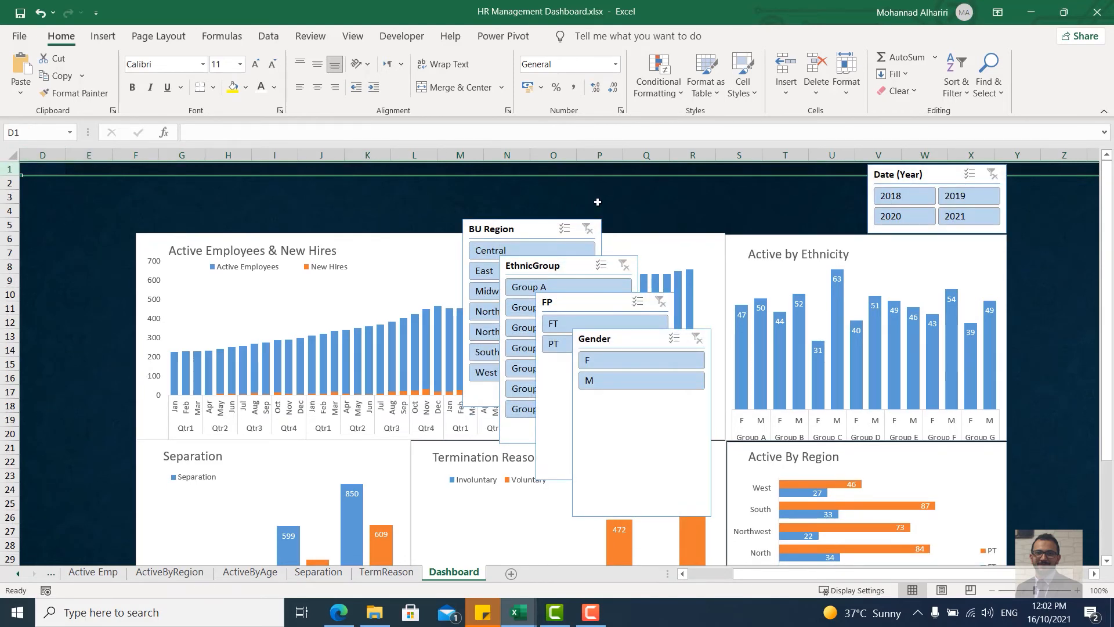
pyautogui.click(676, 215)
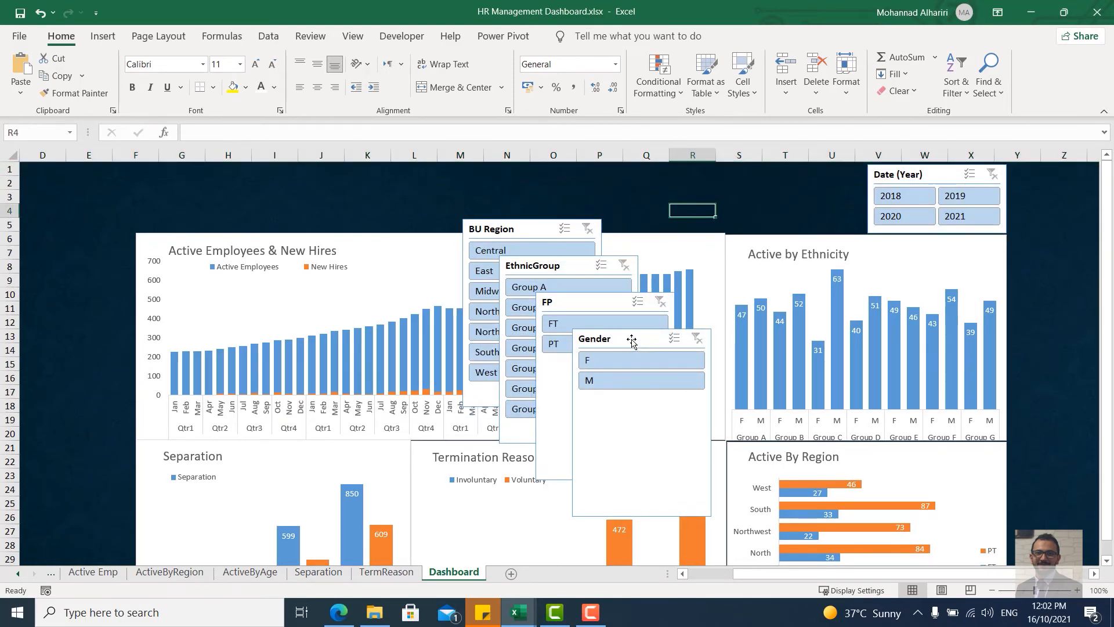
# Step: Place the Gender slicer beside the Active Employees & New Hires chart, sized about 4.36 cm wide and 2.69 cm high
pyautogui.moveTo(631, 340); pyautogui.dragTo(78, 243)
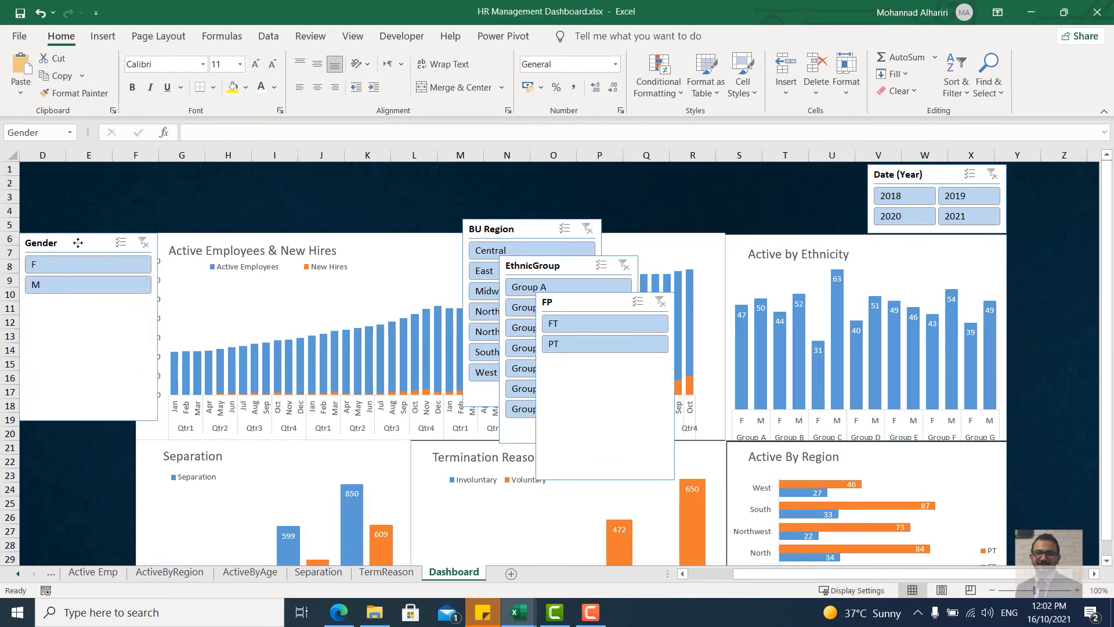
pyautogui.moveTo(156, 328); pyautogui.dragTo(137, 325)
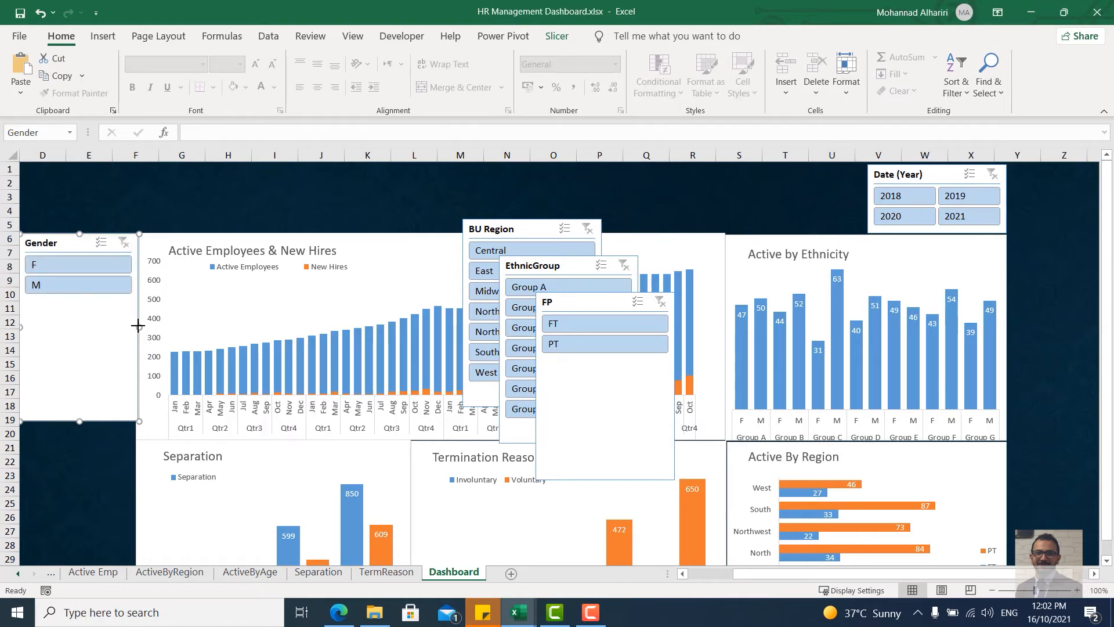
pyautogui.moveTo(81, 421); pyautogui.dragTo(80, 308)
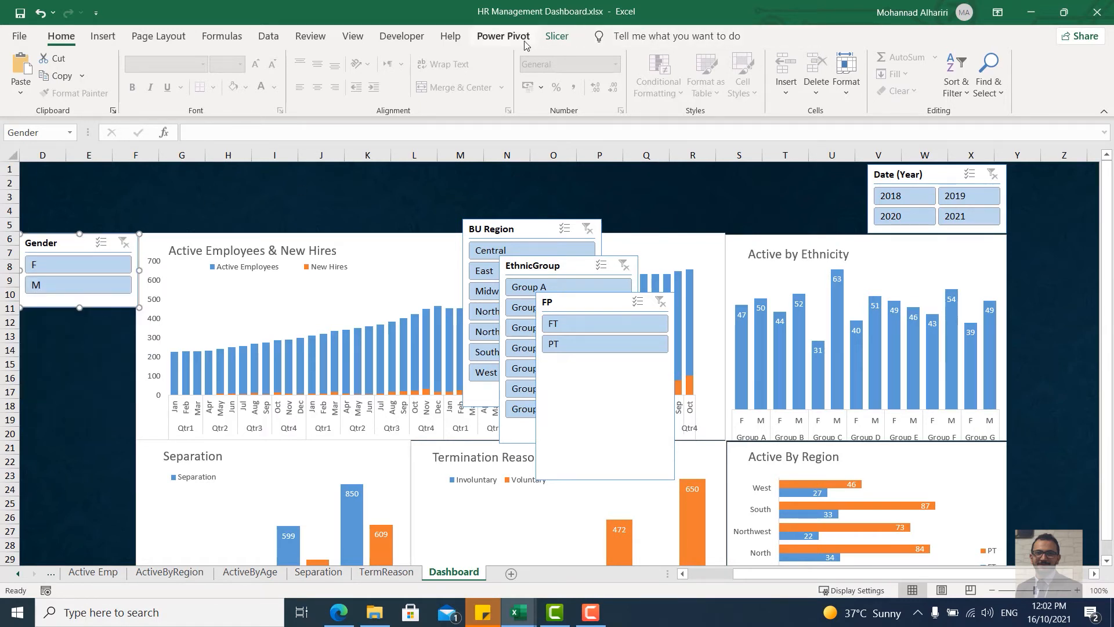
# Step: Set the Gender slicer to 2 columns and reduce its height to about 1.86 cm
pyautogui.click(557, 36)
pyautogui.click(761, 58)
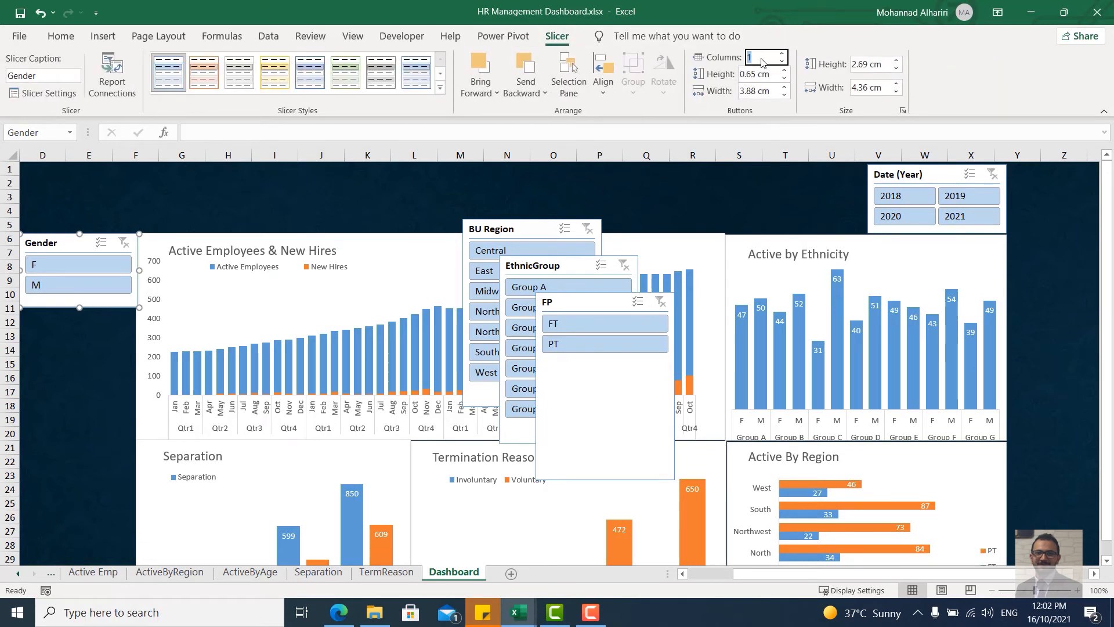
pyautogui.write('2')
pyautogui.press('Return')
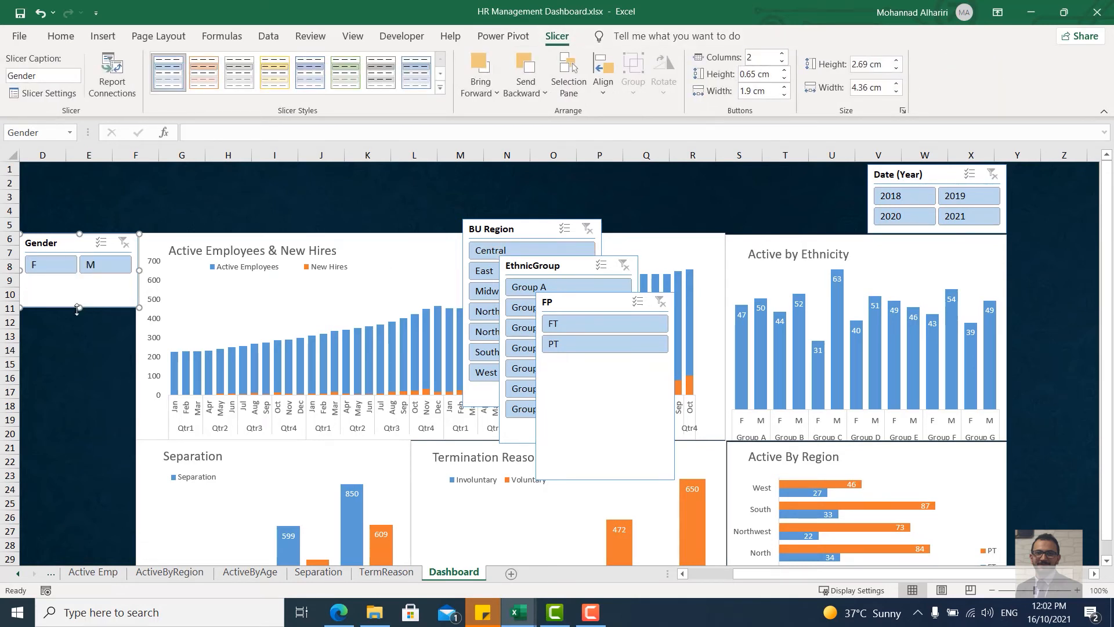
pyautogui.moveTo(77, 309); pyautogui.dragTo(77, 284)
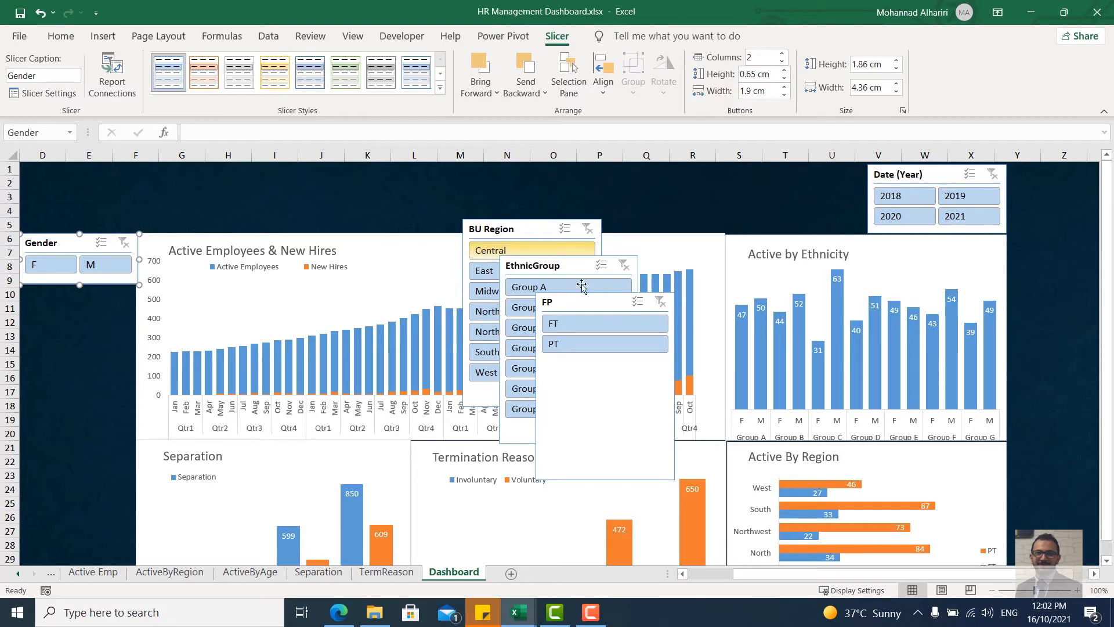
# Step: Place the FP slicer beneath Gender with 2 columns, sized about 4.32 cm wide and 1.86 cm high
pyautogui.moveTo(578, 305); pyautogui.dragTo(68, 297)
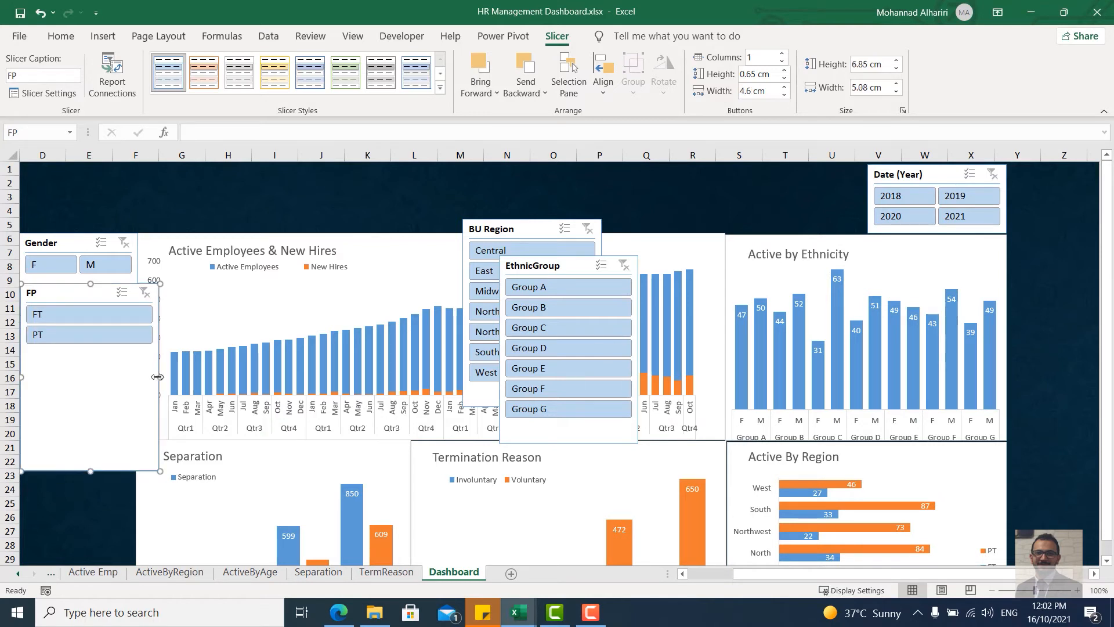
pyautogui.moveTo(137, 376); pyautogui.dragTo(138, 377)
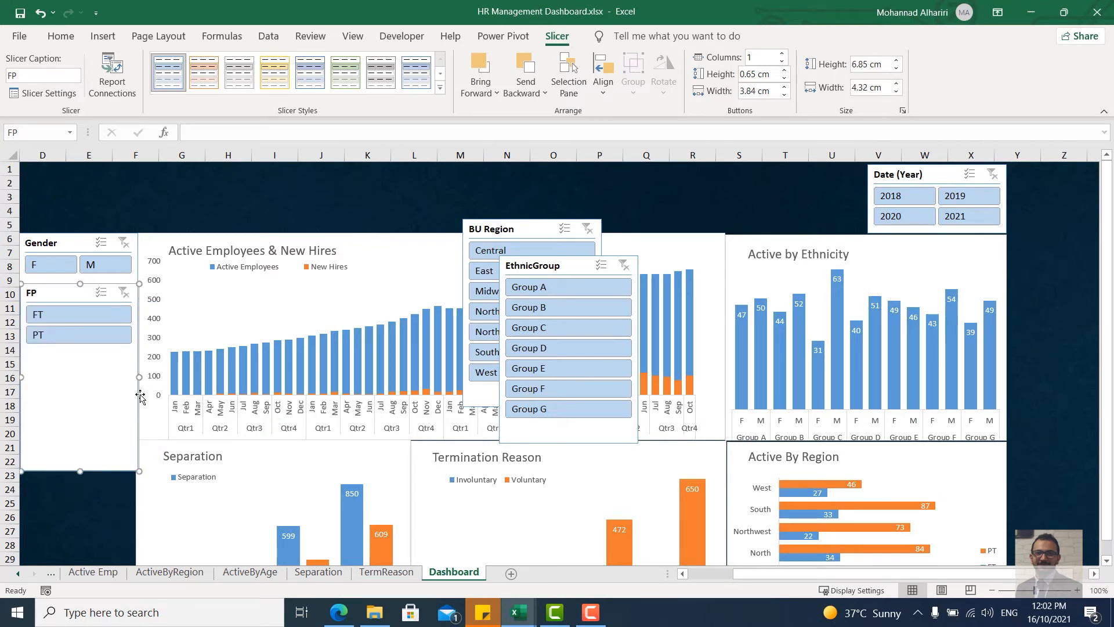
pyautogui.click(758, 60)
pyautogui.write('2')
pyautogui.press('Return')
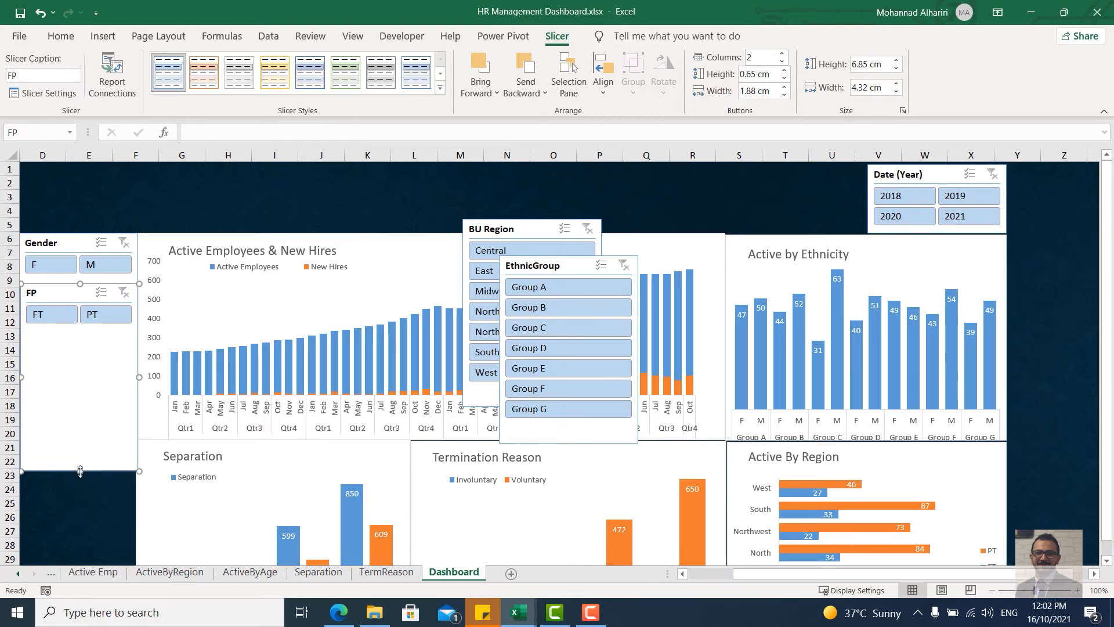
pyautogui.moveTo(80, 471); pyautogui.dragTo(91, 335)
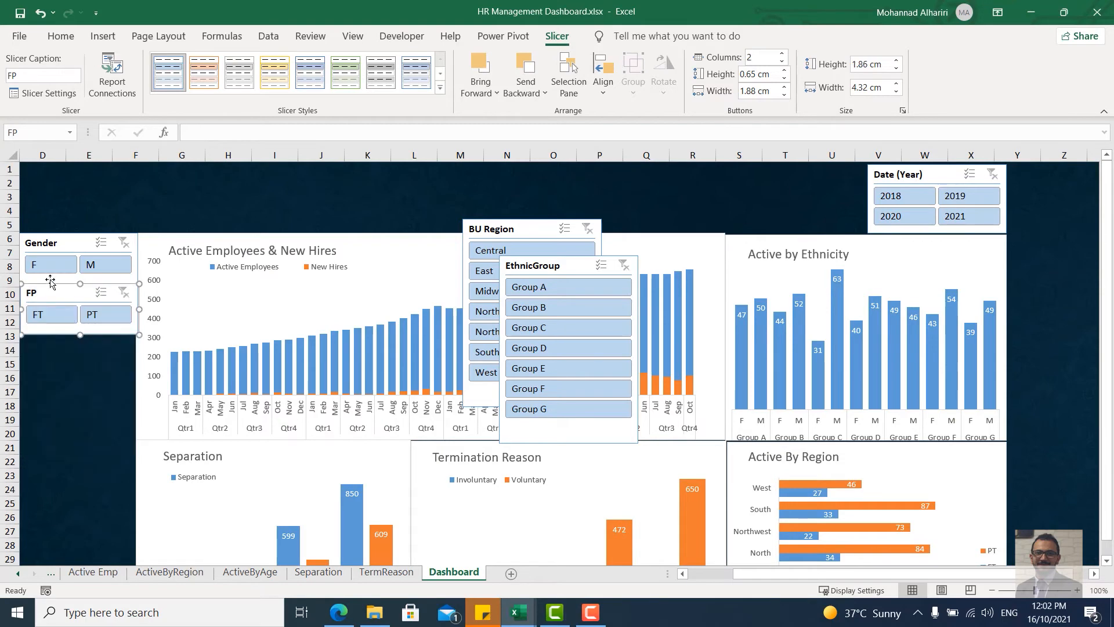
# Step: Change the FP slicer's header caption to Full/Part Time
pyautogui.rightClick(67, 295)
pyautogui.click(98, 583)
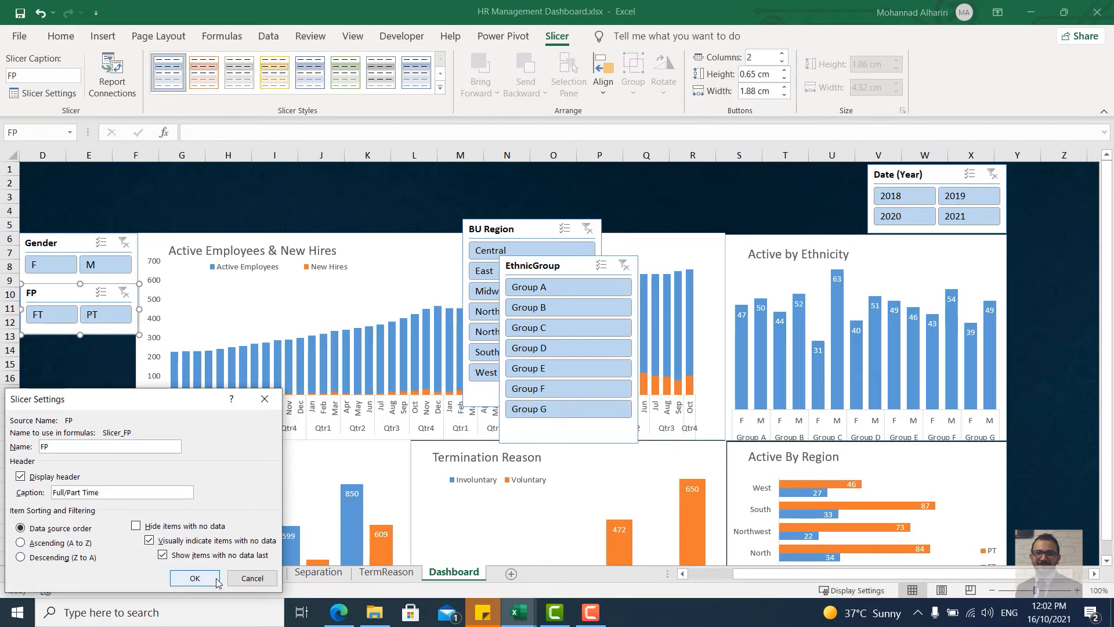
pyautogui.click(195, 578)
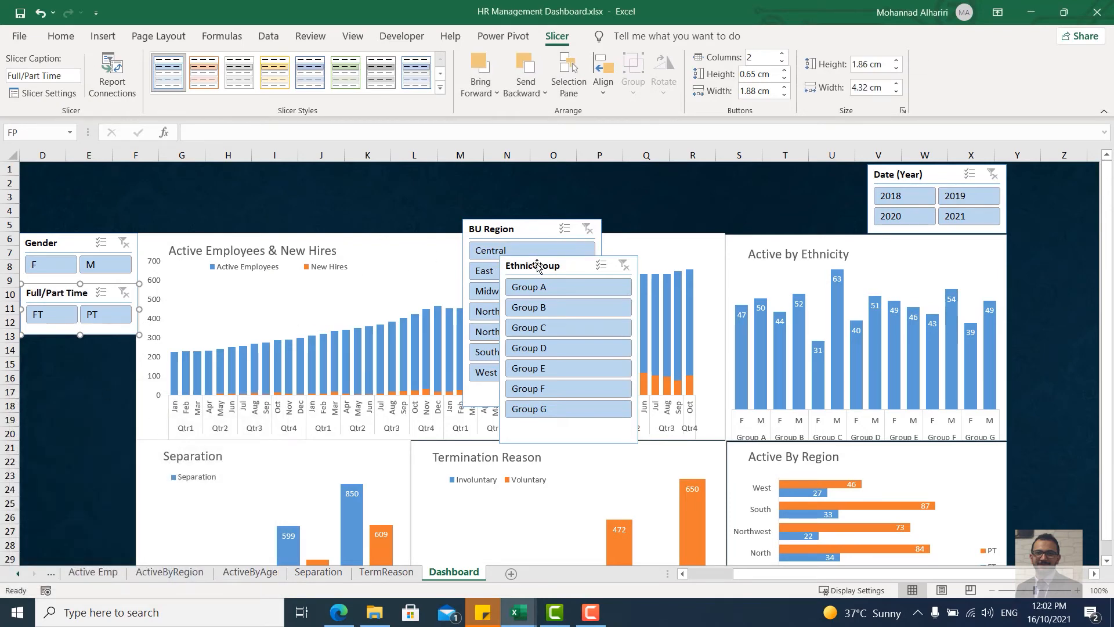
# Step: Move the EthnicGroup slicer beneath the Full/Part Time slicer and change its caption to Ethnicity
pyautogui.moveTo(538, 265); pyautogui.dragTo(58, 344)
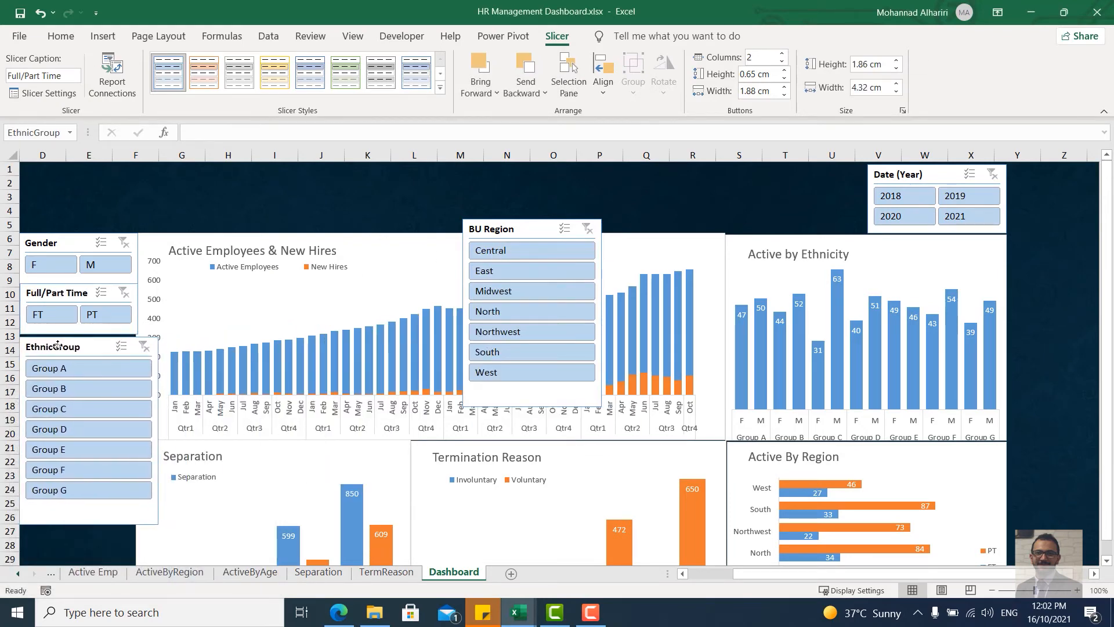
pyautogui.rightClick(63, 347)
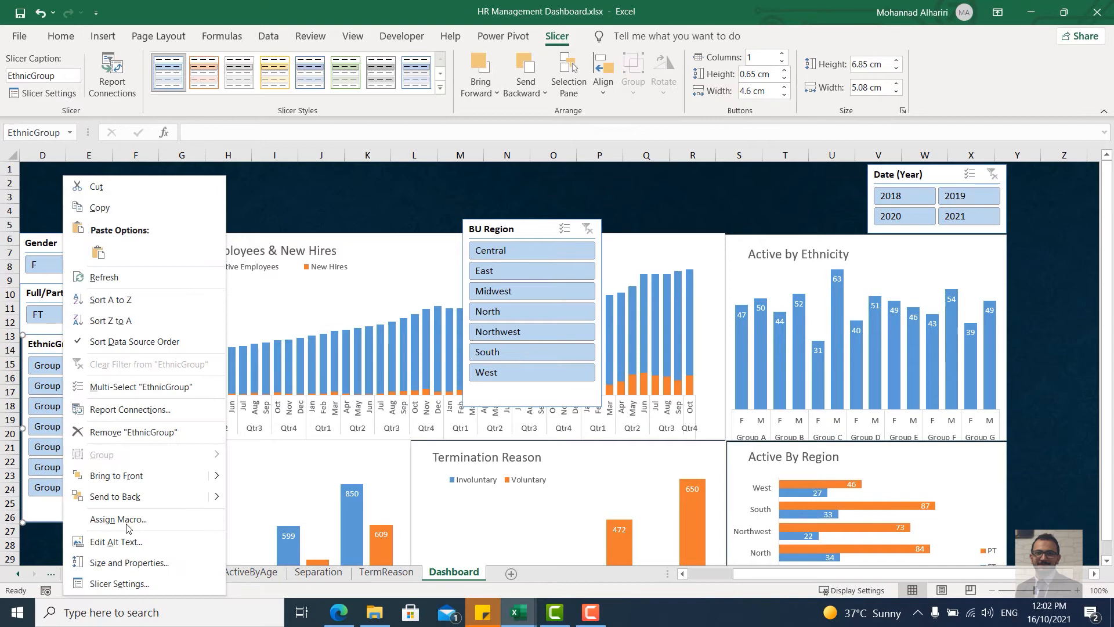
pyautogui.click(119, 583)
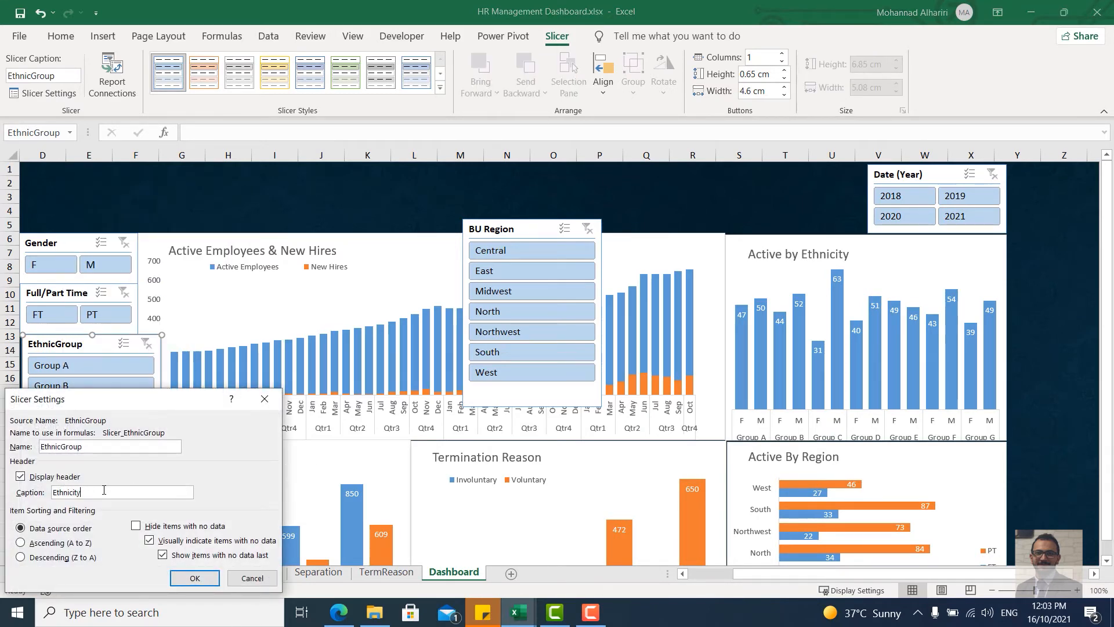
pyautogui.click(195, 578)
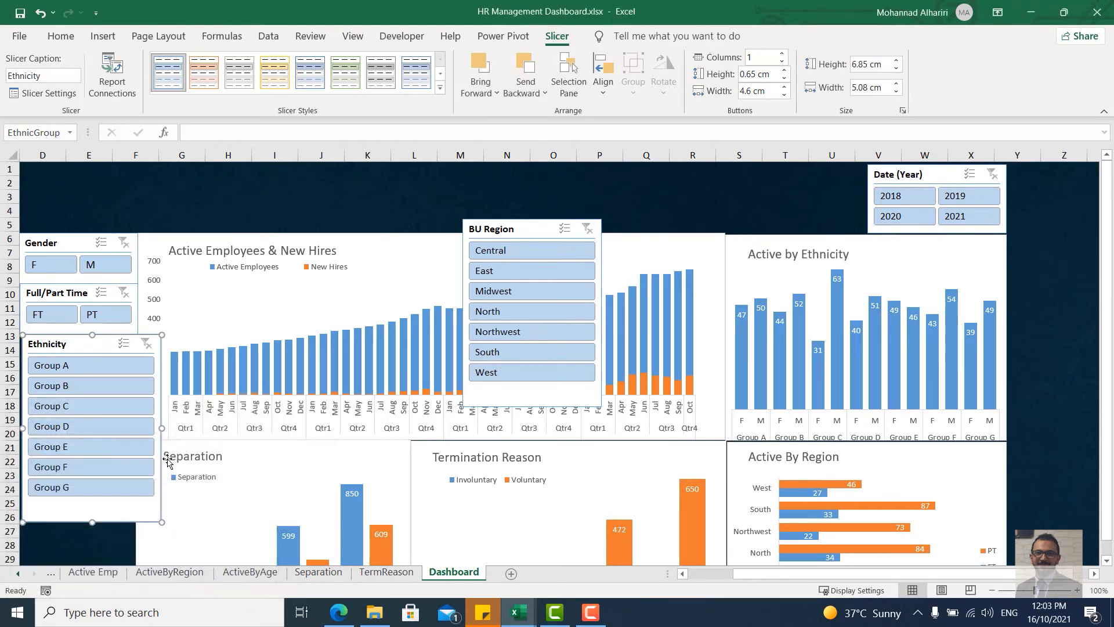
# Step: Resize the Ethnicity slicer to about 4.19 cm wide and 6.27 cm high
pyautogui.moveTo(162, 428); pyautogui.dragTo(137, 435)
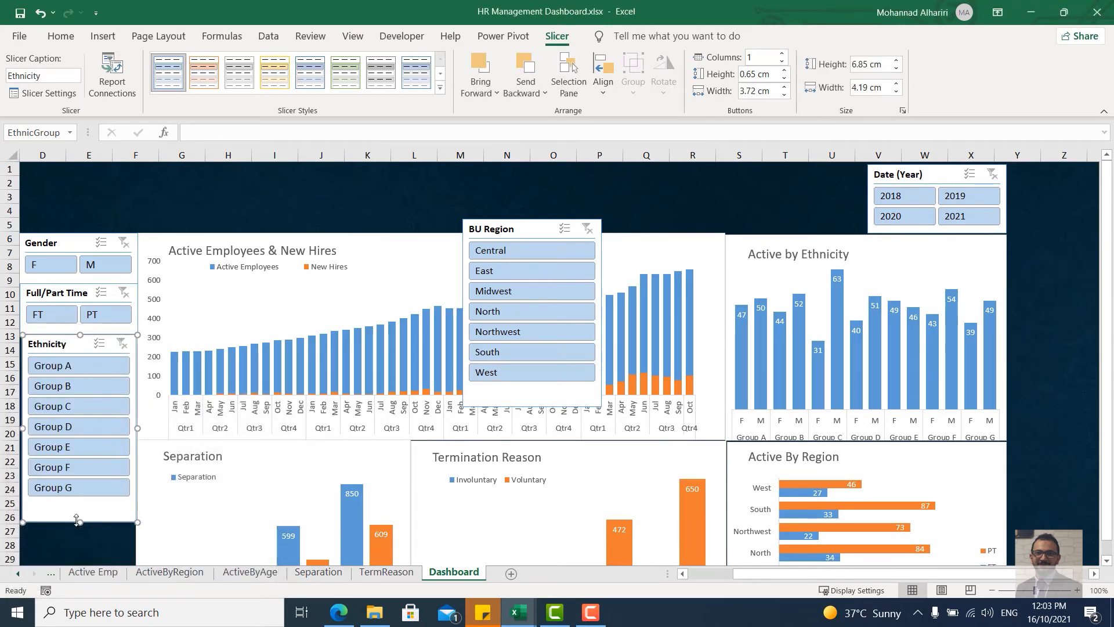
pyautogui.moveTo(80, 510); pyautogui.dragTo(79, 505)
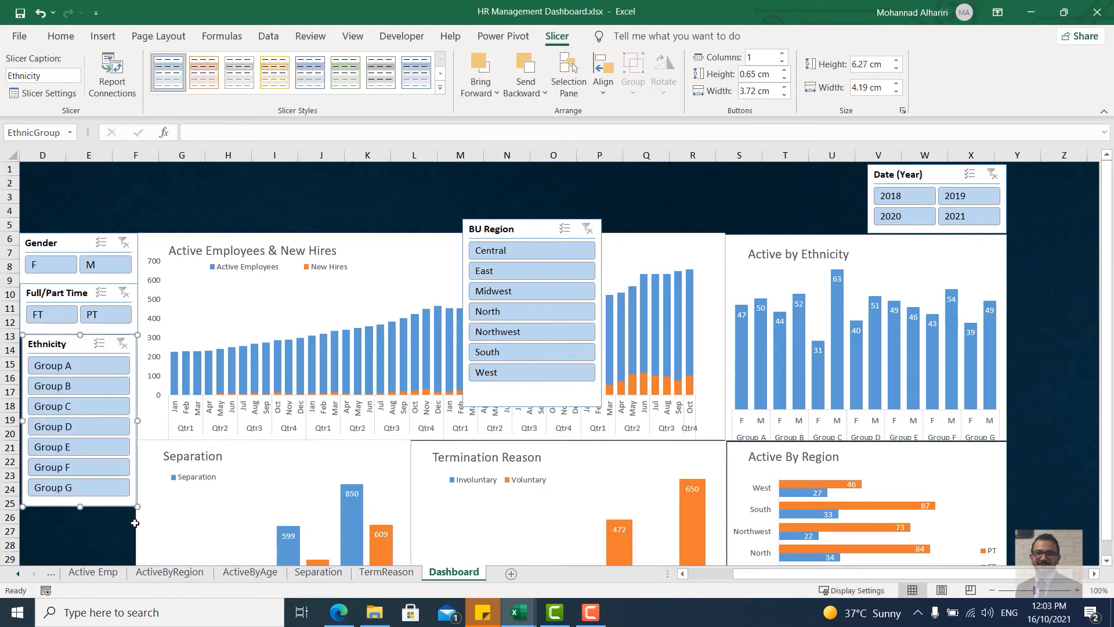
pyautogui.rightClick(518, 230)
pyautogui.moveTo(598, 606)
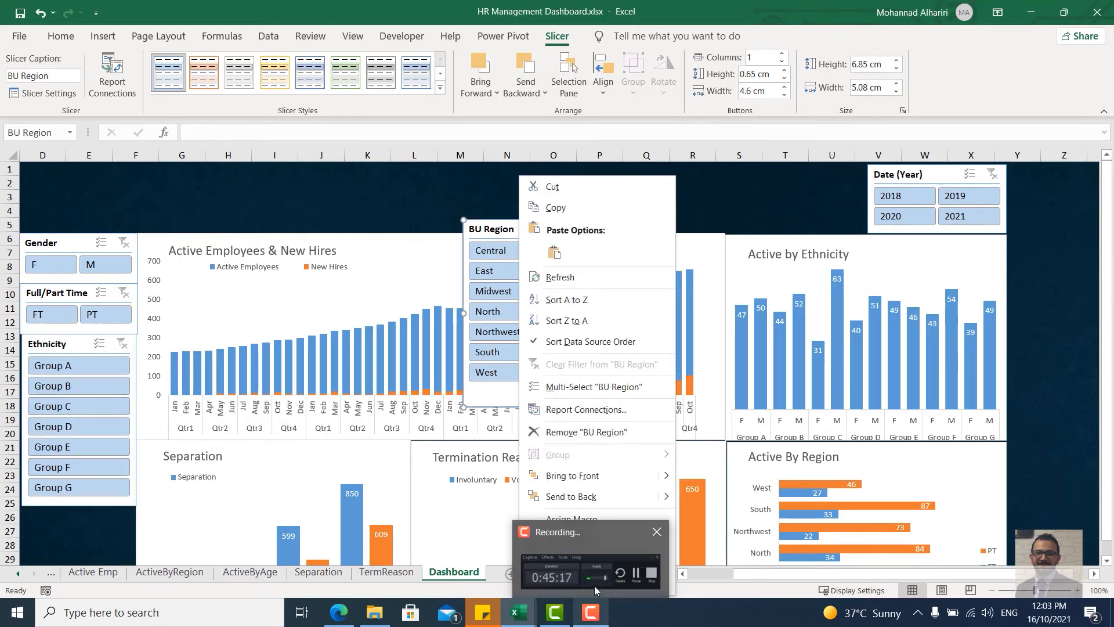
pyautogui.click(595, 586)
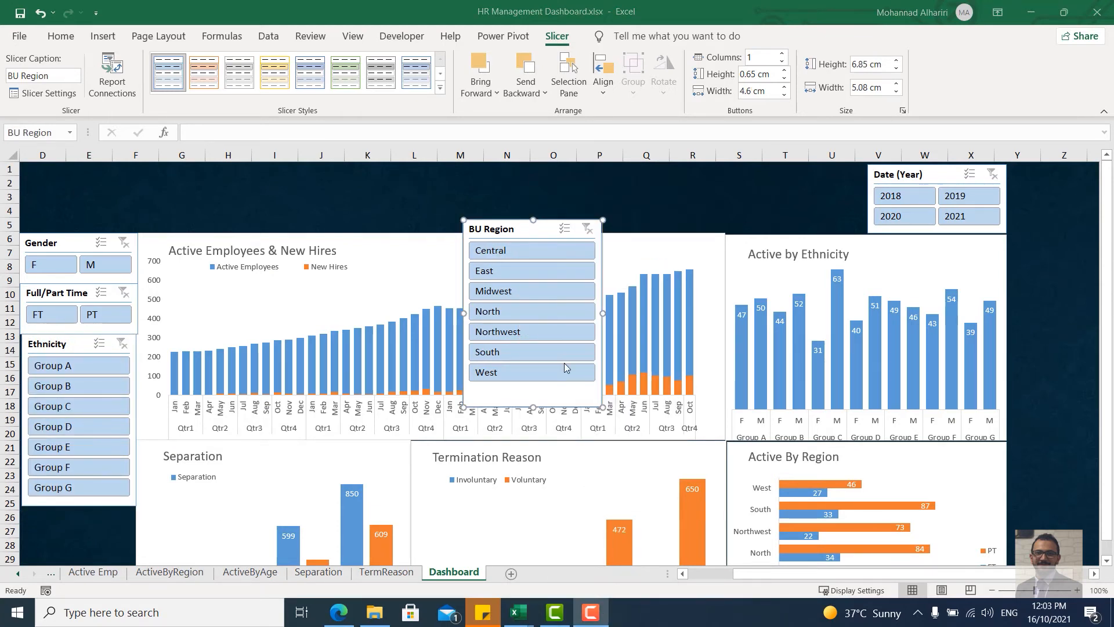
# Step: Change the BU Region slicer's header caption to Region
pyautogui.rightClick(523, 228)
pyautogui.click(608, 582)
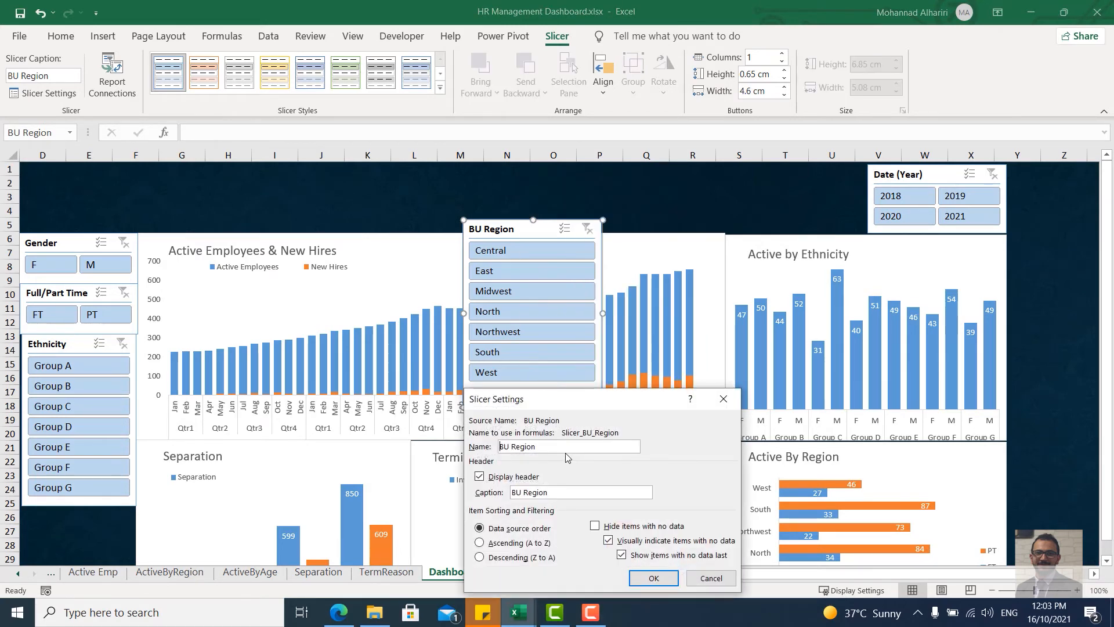
pyautogui.press('BackSpace')
pyautogui.click(661, 579)
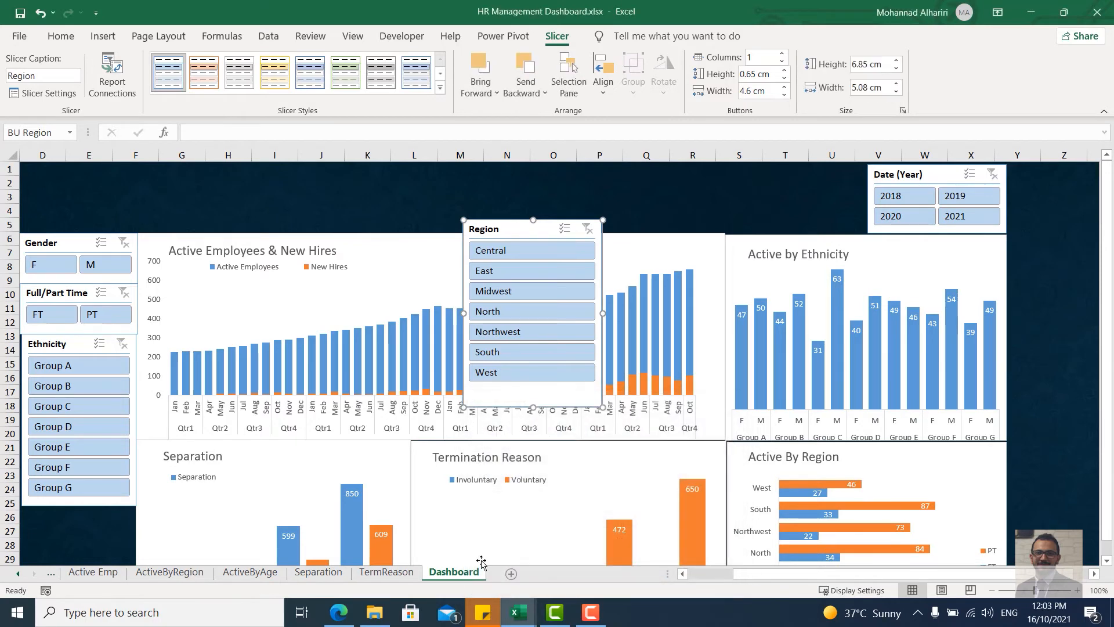
# Step: Move the Region slicer directly beneath the Ethnicity slicer and nudge the Ethnicity slicer into line with the stack
pyautogui.moveTo(545, 226); pyautogui.dragTo(96, 517)
pyautogui.moveTo(73, 343); pyautogui.dragTo(73, 343)
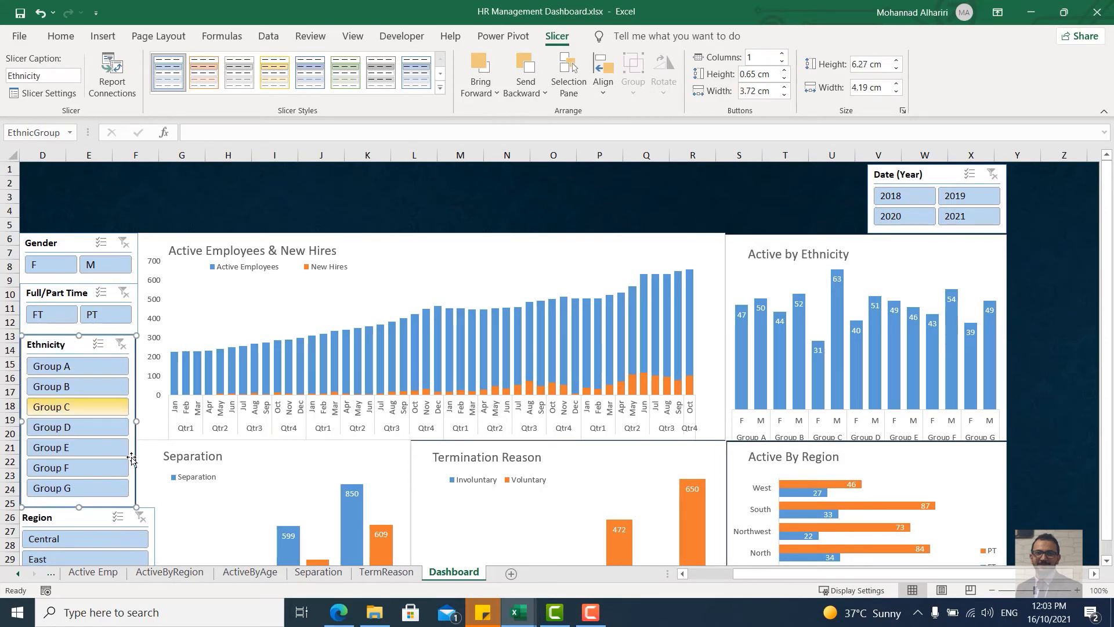
# Step: Turn on multi-select for the Region slicer and narrow it to about 4.36 cm to match the slicers above
pyautogui.moveTo(1107, 297); pyautogui.dragTo(1106, 322)
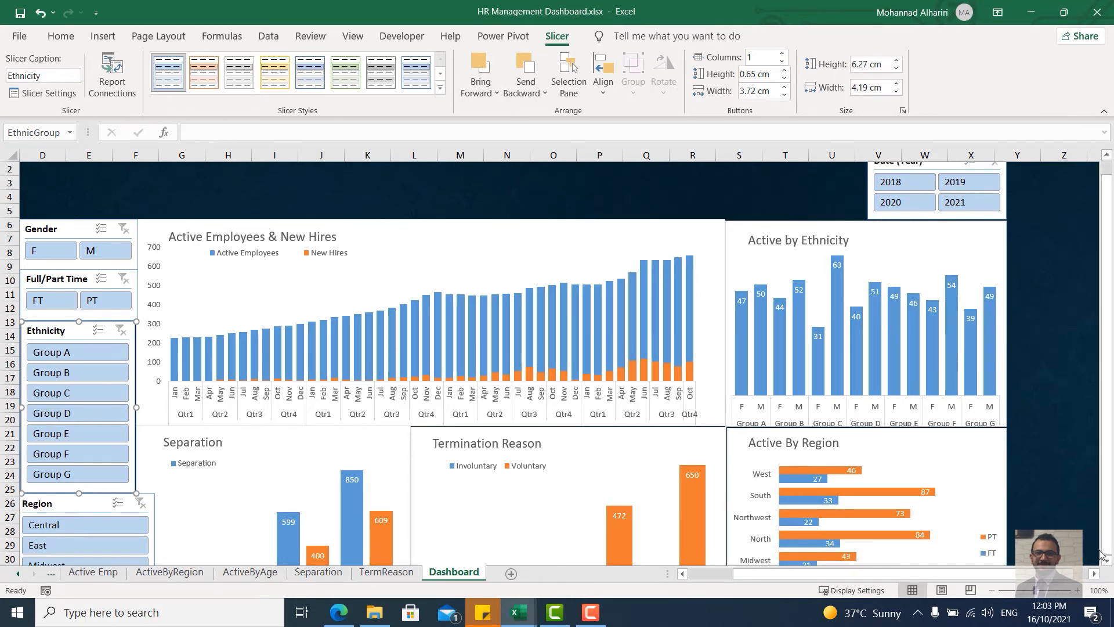
pyautogui.scroll(-5, 1109, 562)
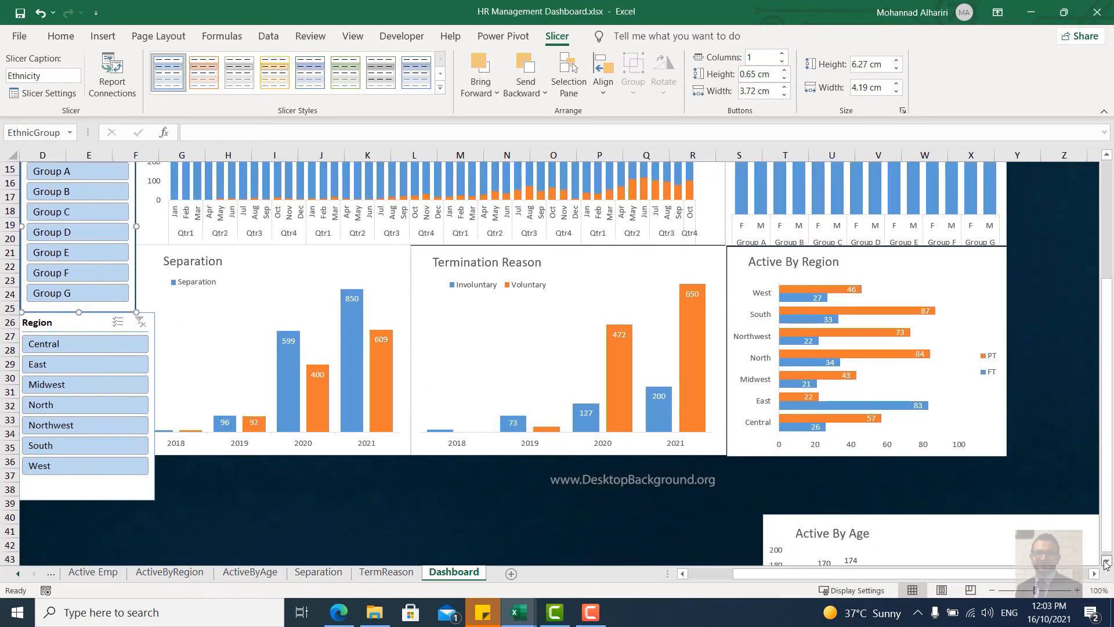
pyautogui.click(118, 308)
pyautogui.click(93, 310)
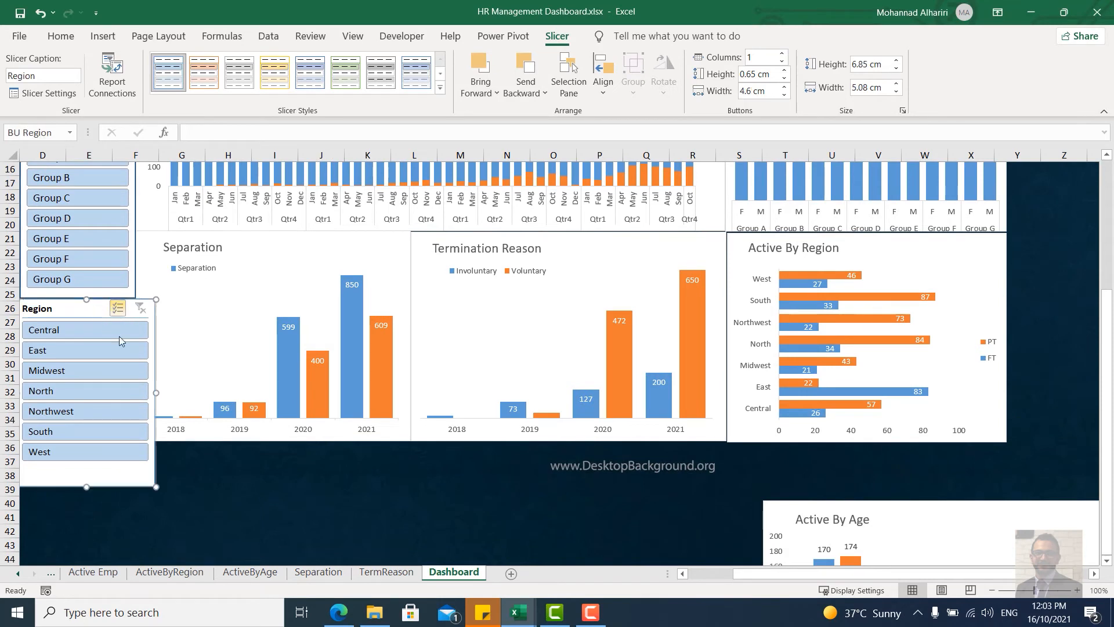
pyautogui.moveTo(157, 394); pyautogui.dragTo(136, 393)
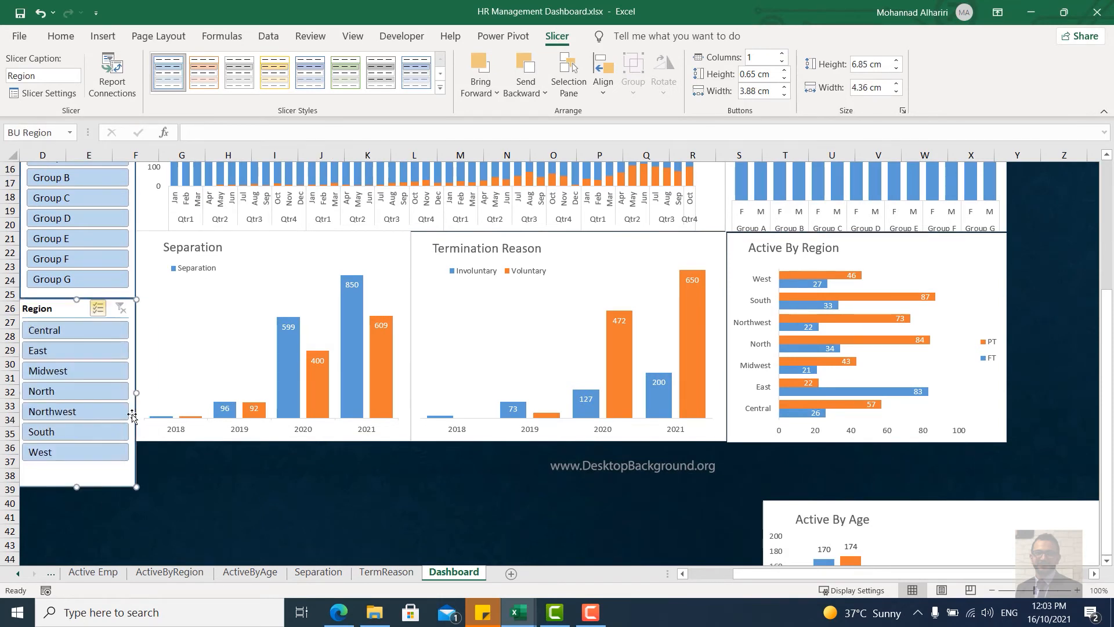
# Step: Adjust the Region slicer's height so it fits closely around all its regions from Central to West without scrolling
pyautogui.moveTo(80, 487); pyautogui.dragTo(85, 444)
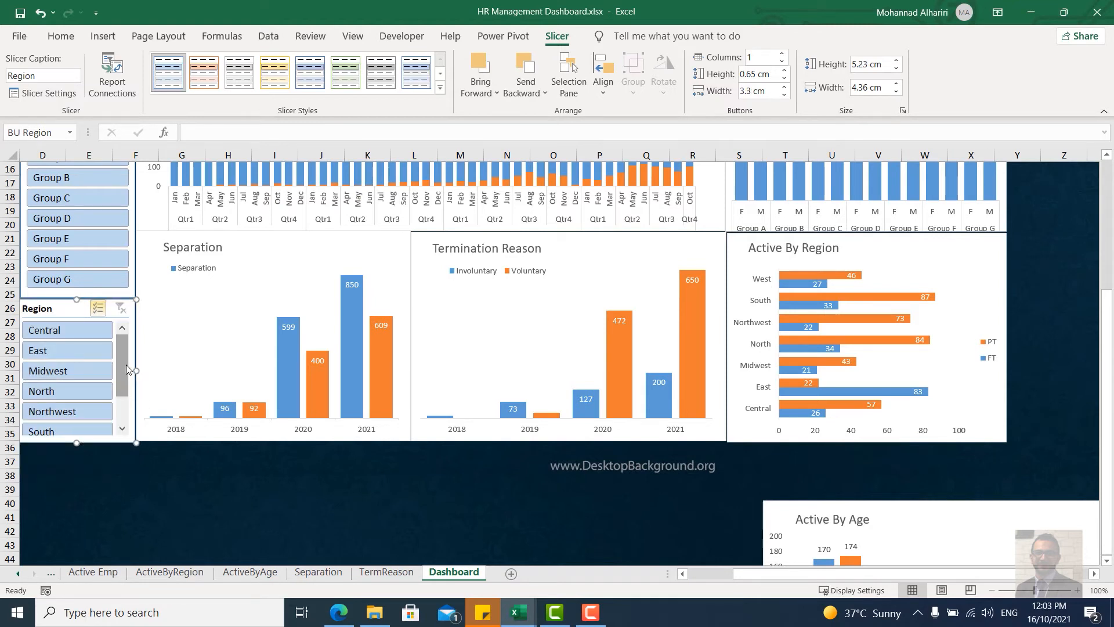
pyautogui.moveTo(126, 359); pyautogui.dragTo(138, 336)
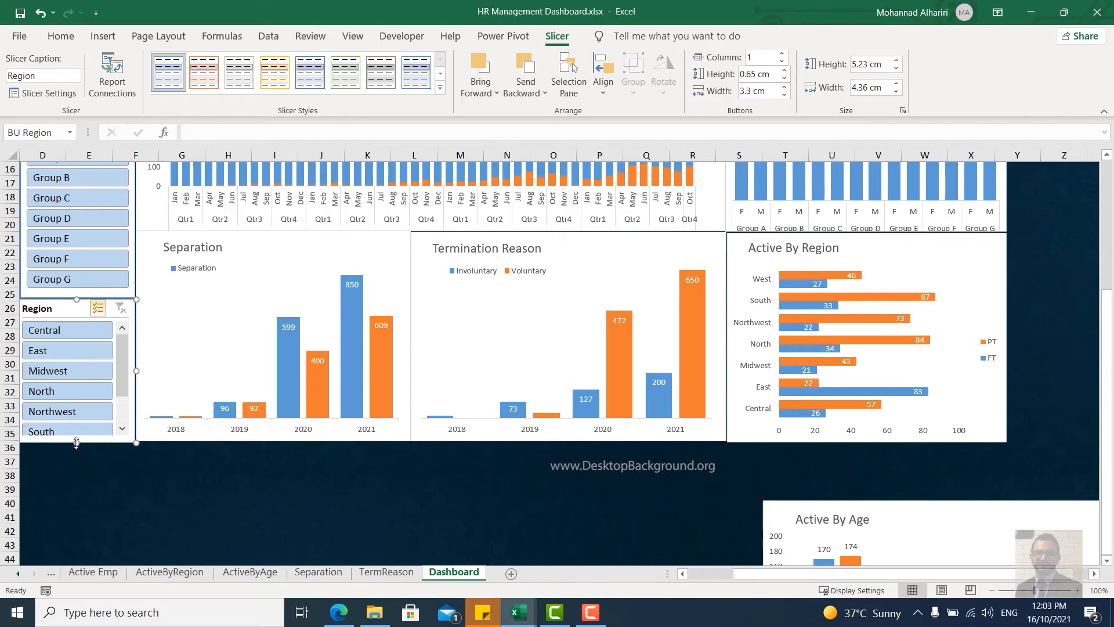
pyautogui.moveTo(76, 443); pyautogui.dragTo(76, 470)
# Step: Extend the Separation chart downward to line up with the lower edge of the Region slicer
pyautogui.click(221, 430)
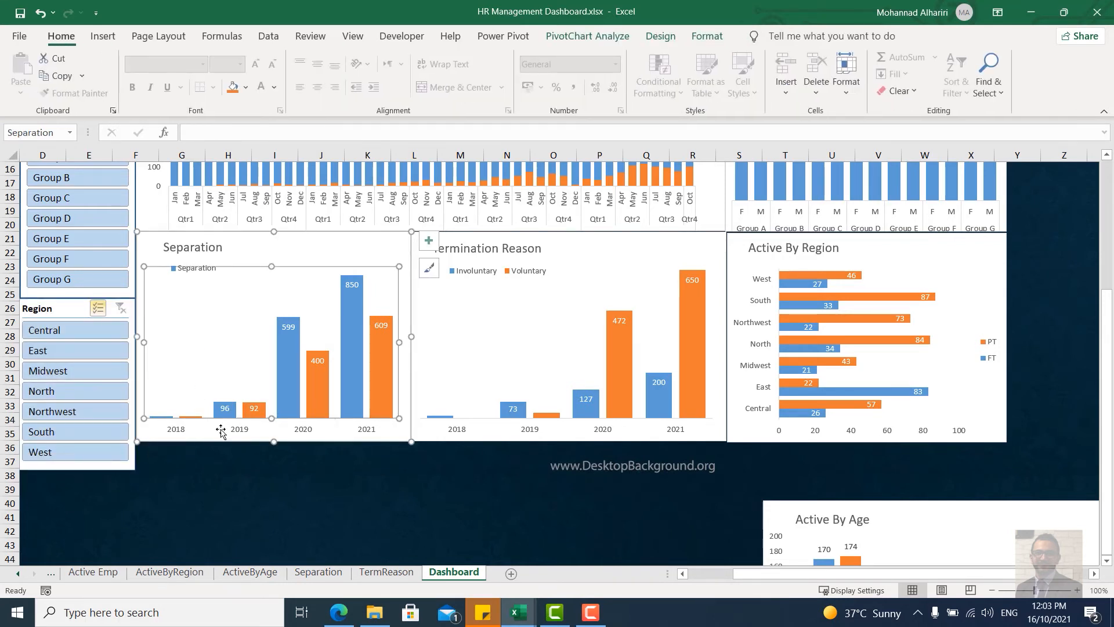
pyautogui.moveTo(271, 444); pyautogui.dragTo(272, 472)
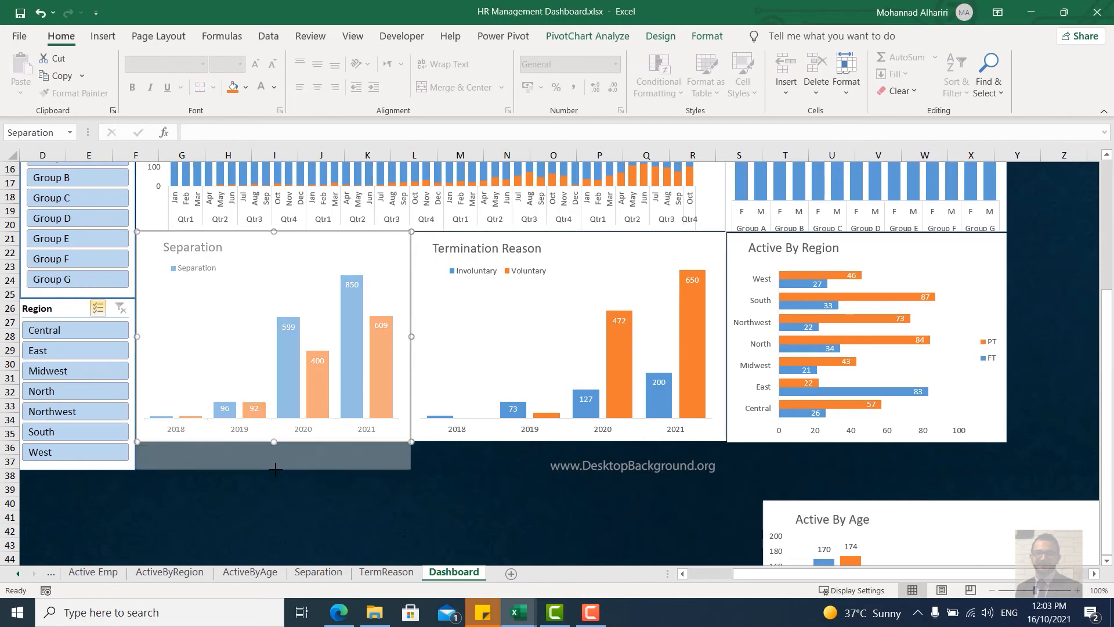
# Step: Extend the Termination Reason and Active By Region charts downward to line up with the lower edge of the Separation chart
pyautogui.click(495, 435)
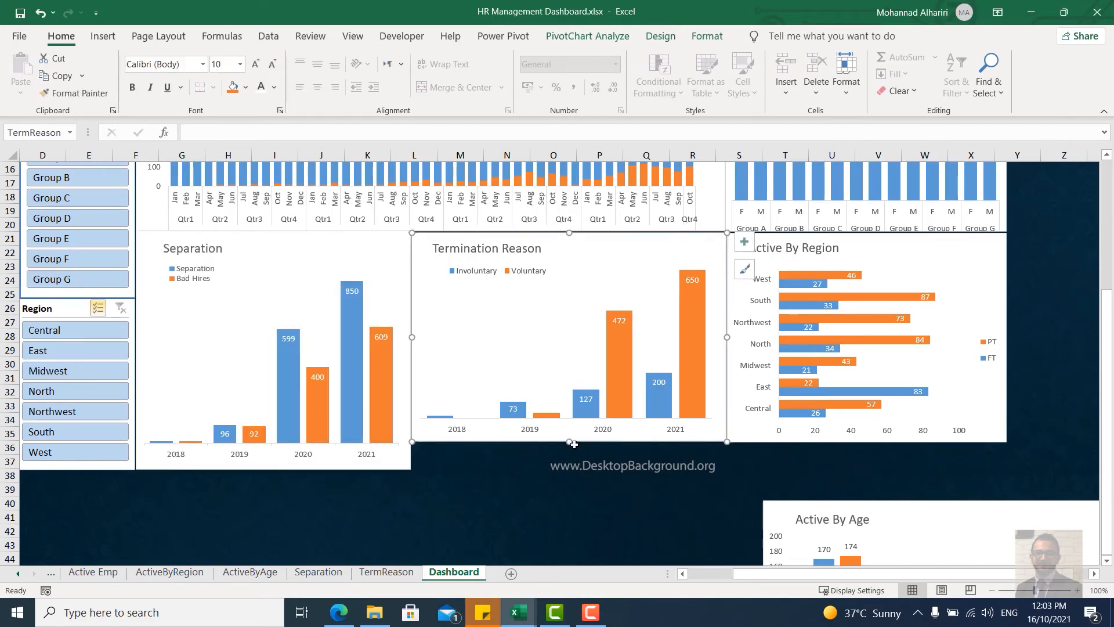
pyautogui.moveTo(569, 450); pyautogui.dragTo(570, 471)
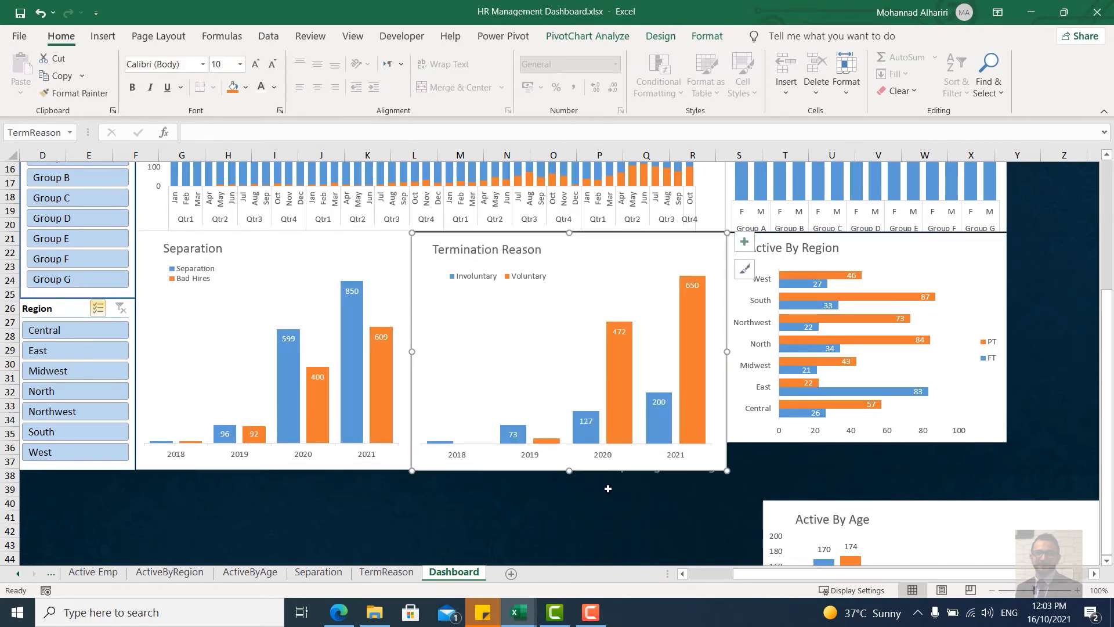
pyautogui.click(754, 442)
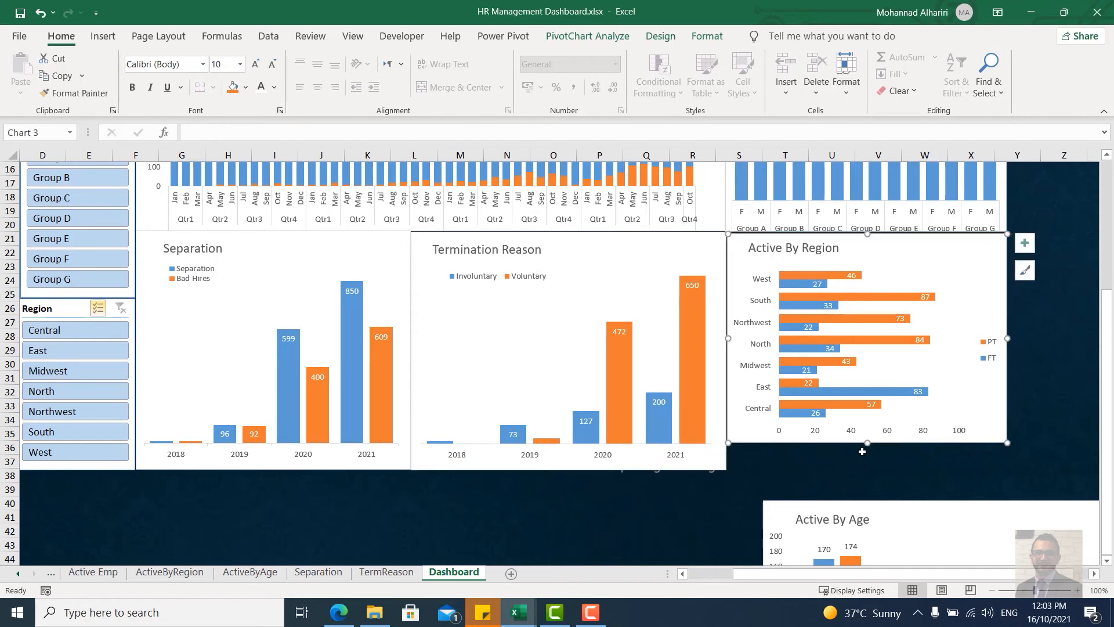
pyautogui.moveTo(867, 443); pyautogui.dragTo(870, 468)
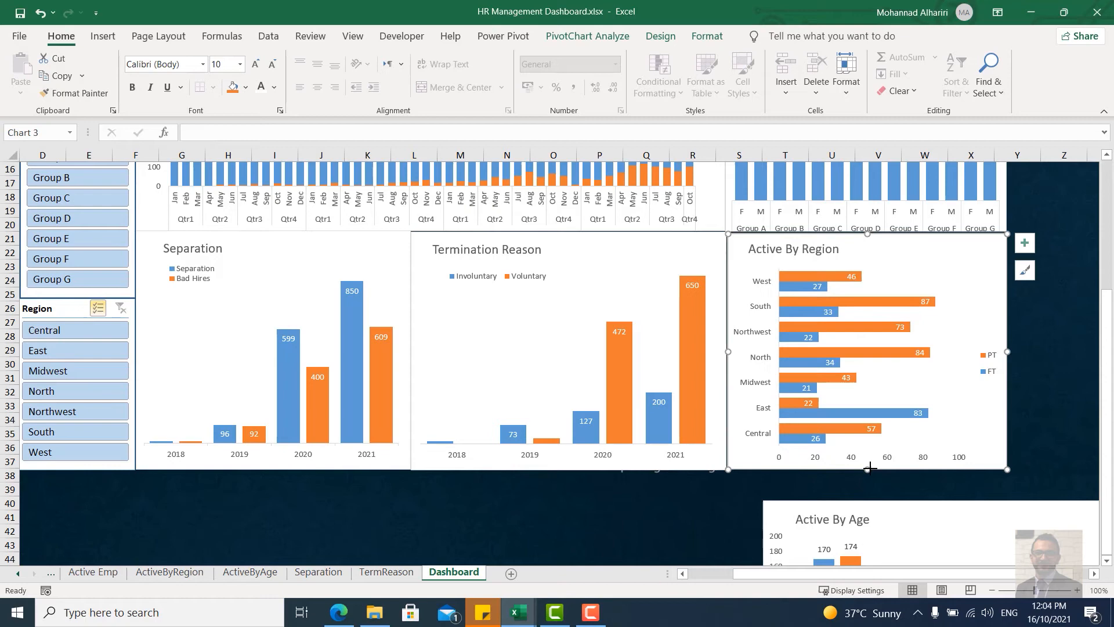
# Step: Move the Active By Age chart up to the top of the dashboard, directly beside the Date (Year) slicer
pyautogui.click(901, 515)
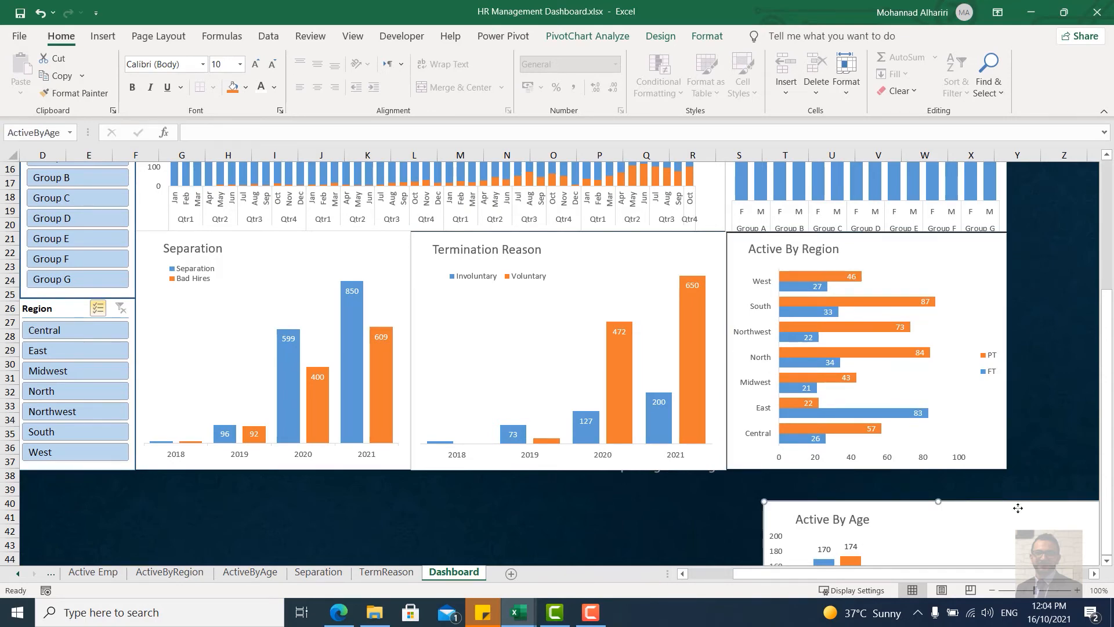
pyautogui.moveTo(1018, 508); pyautogui.dragTo(915, 216)
pyautogui.scroll(4, 949, 404)
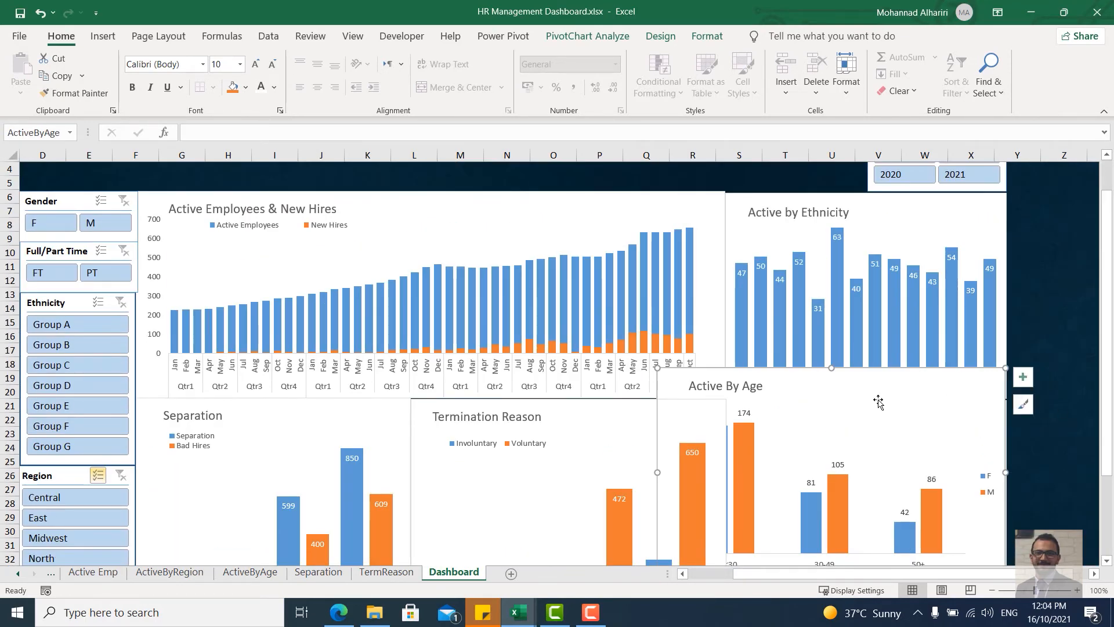
pyautogui.moveTo(878, 401); pyautogui.dragTo(775, 187)
pyautogui.scroll(1, 952, 441)
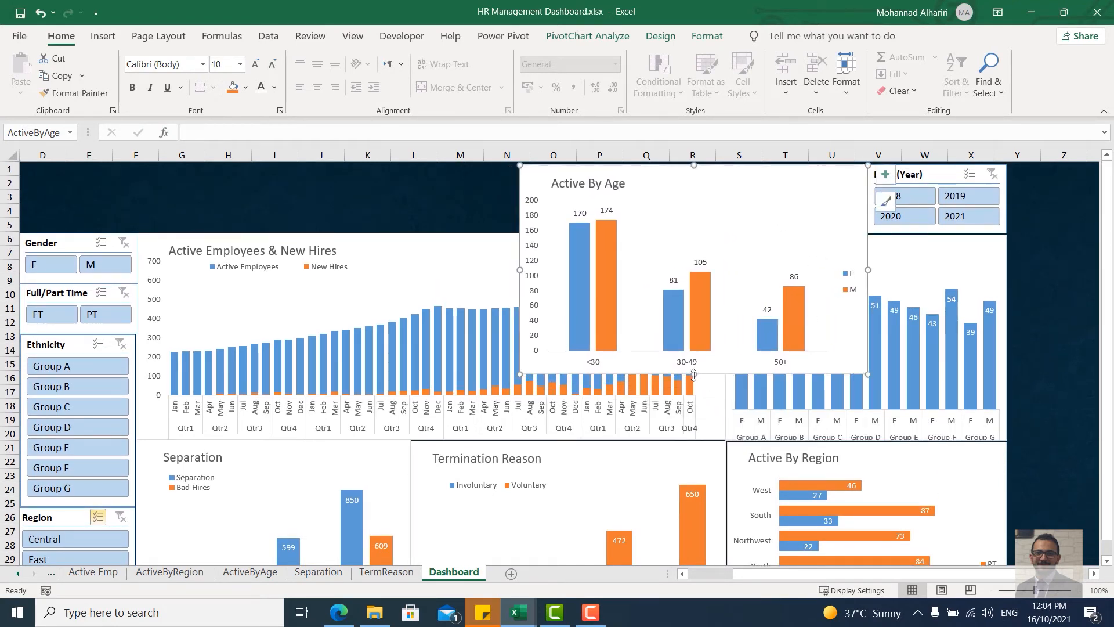
# Step: Remove the primary vertical axis from the Active By Age chart
pyautogui.click(885, 174)
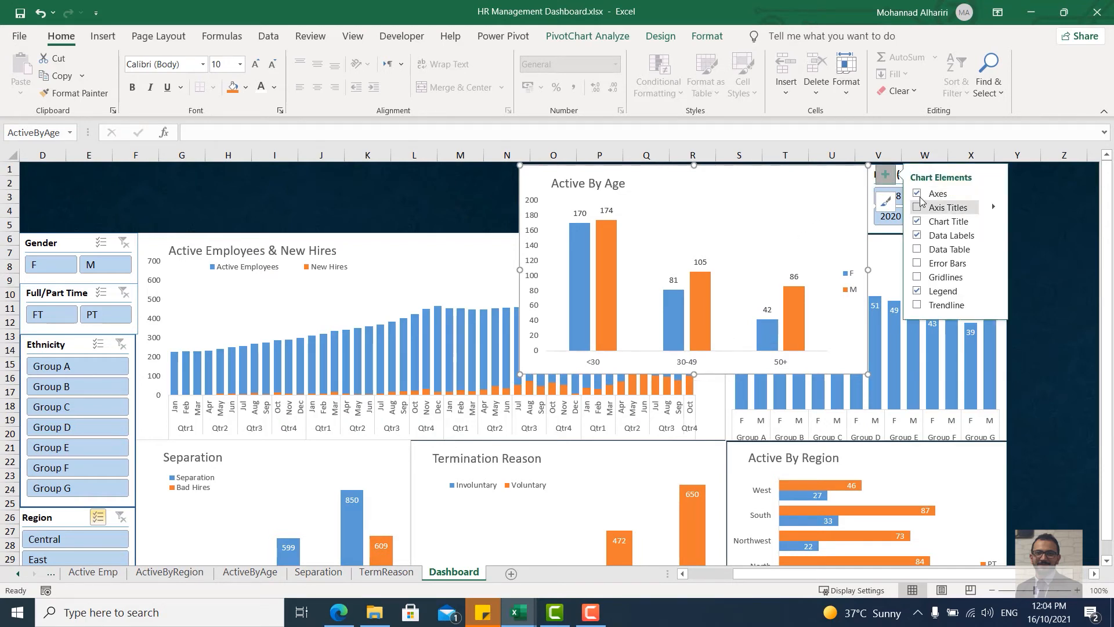
pyautogui.click(993, 192)
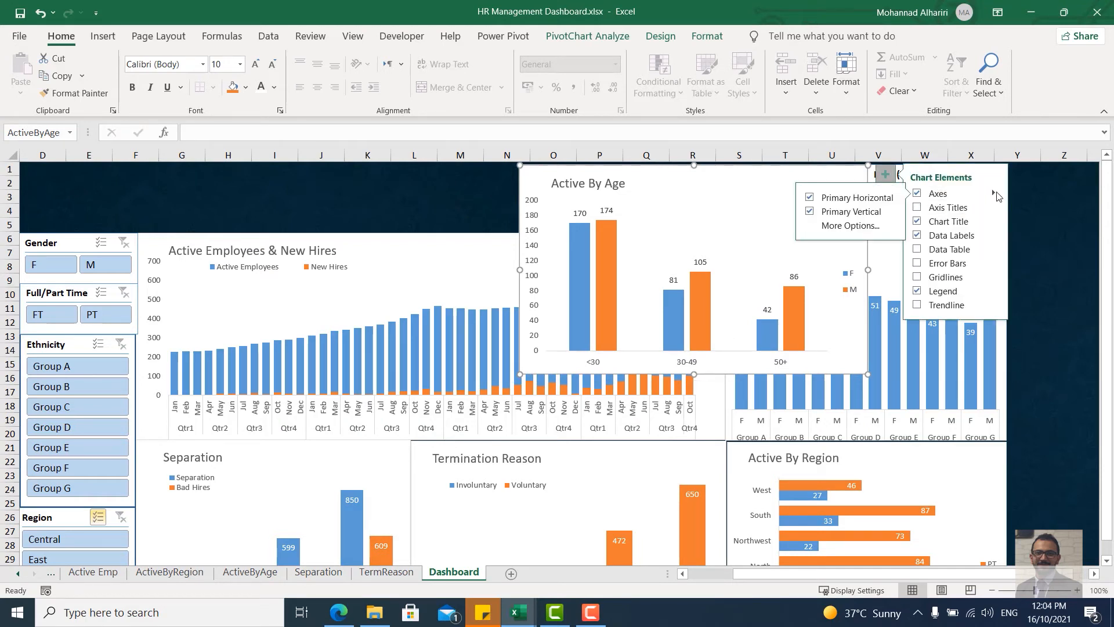
pyautogui.click(810, 212)
# Step: Shrink the Active By Age chart to fit above Active by Ethnicity, between that chart's outer edge and the Date (Year) slicer
pyautogui.moveTo(680, 343); pyautogui.dragTo(713, 234)
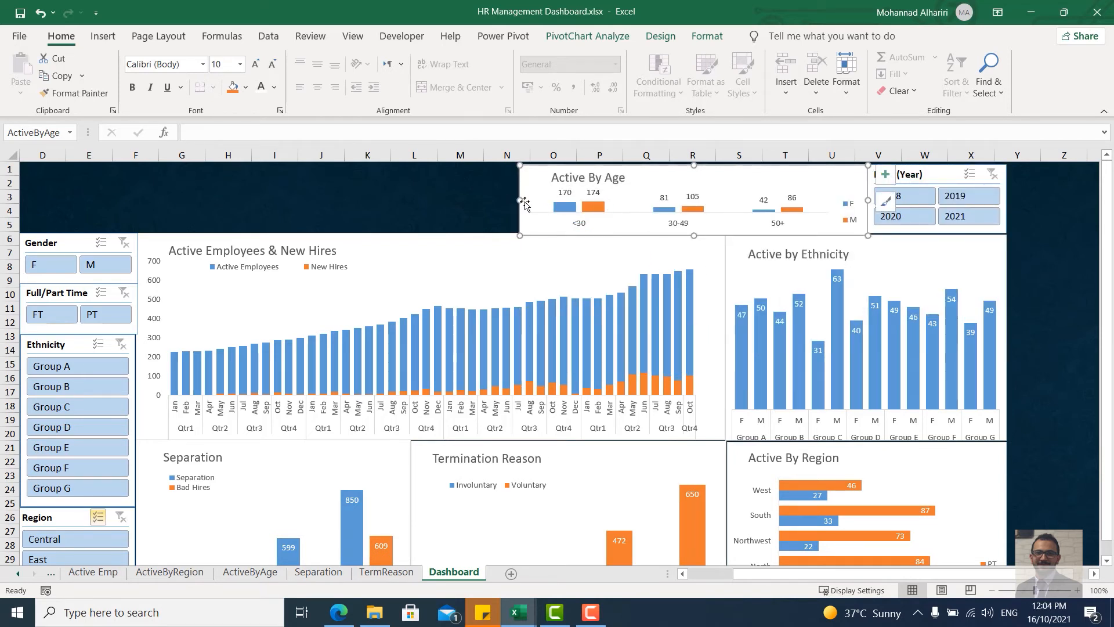
pyautogui.moveTo(515, 198); pyautogui.dragTo(725, 200)
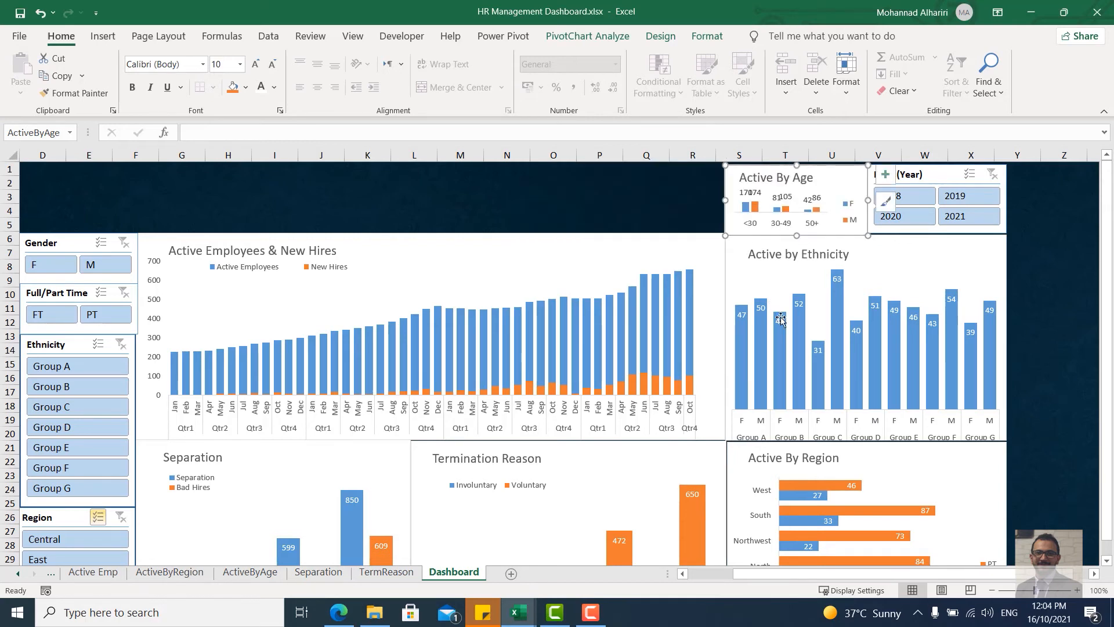
pyautogui.click(1024, 224)
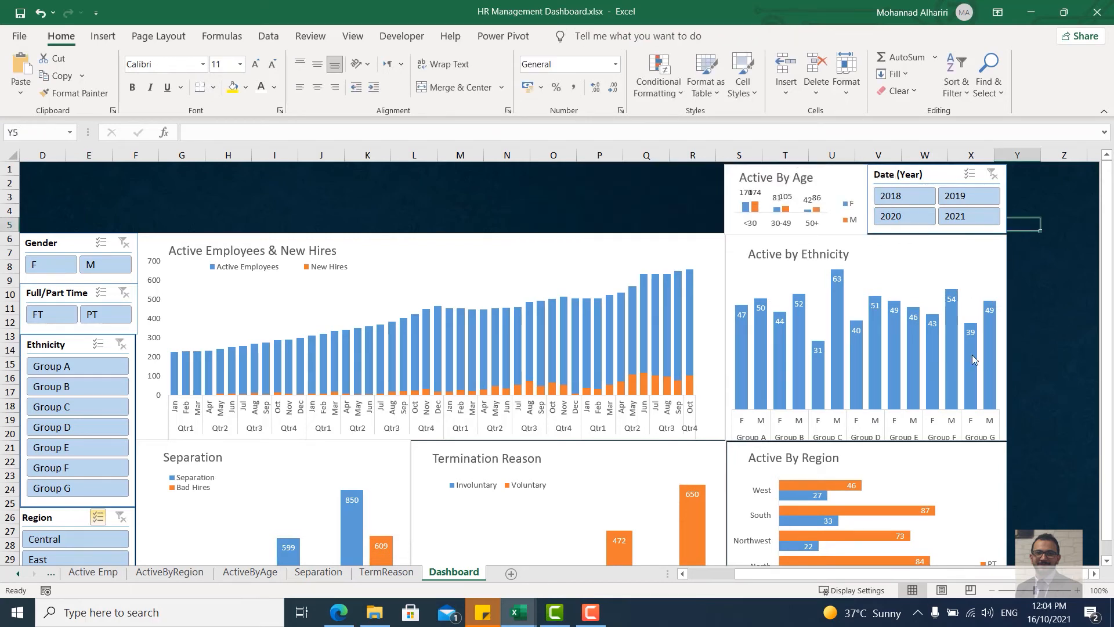
# Step: Delete the three empty columns A to C in front of the slicers
pyautogui.hscroll(-3, 797, 573)
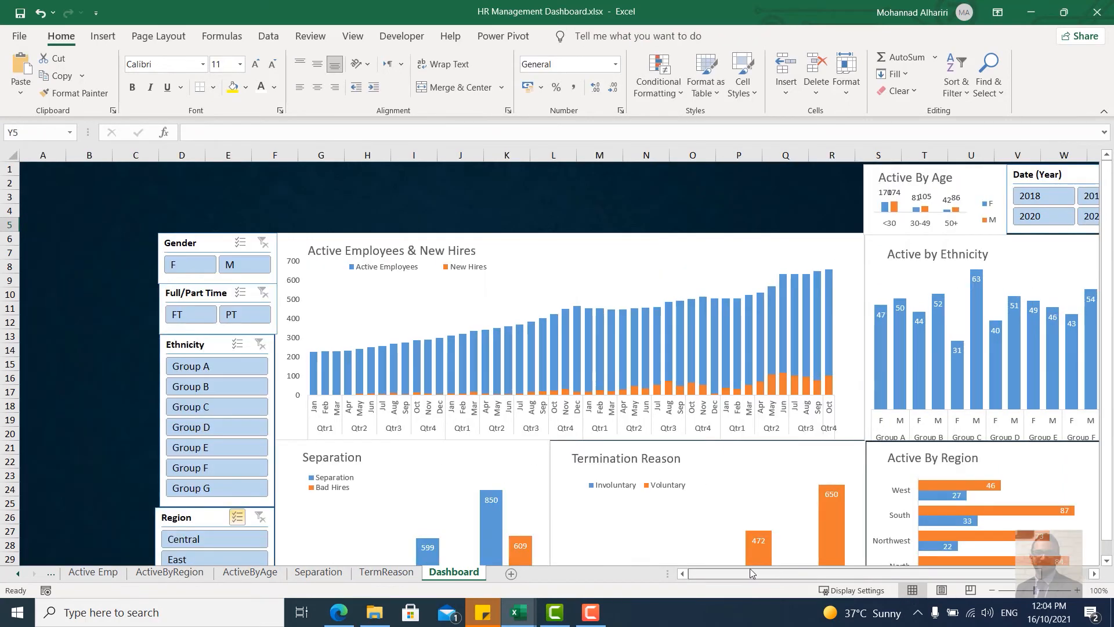
pyautogui.moveTo(135, 155); pyautogui.dragTo(35, 152)
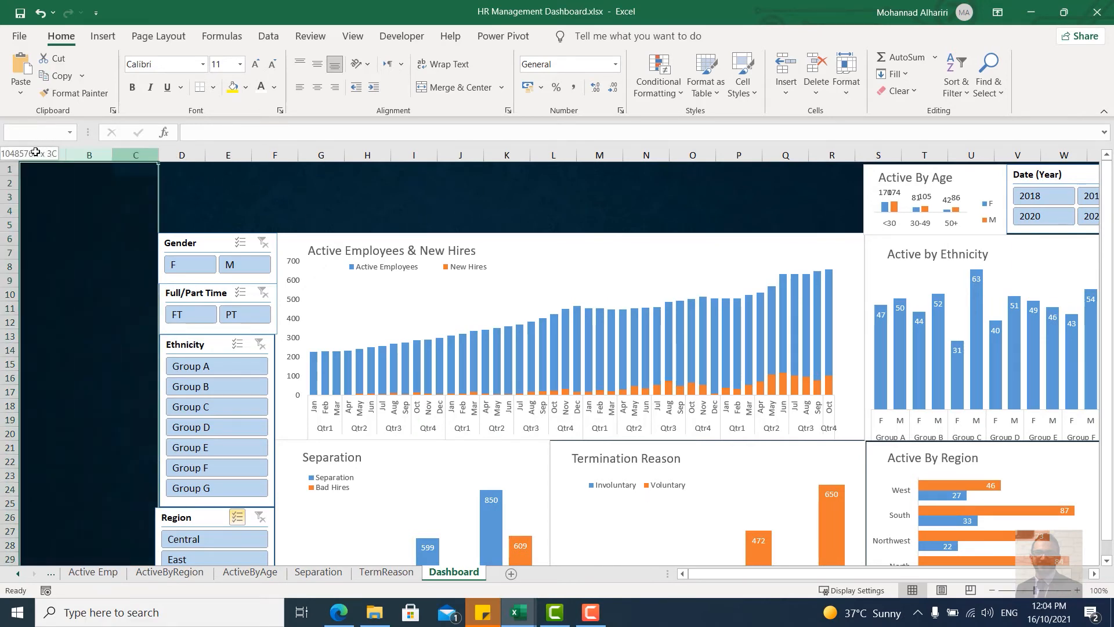
pyautogui.hotkey('ctrl', '-')
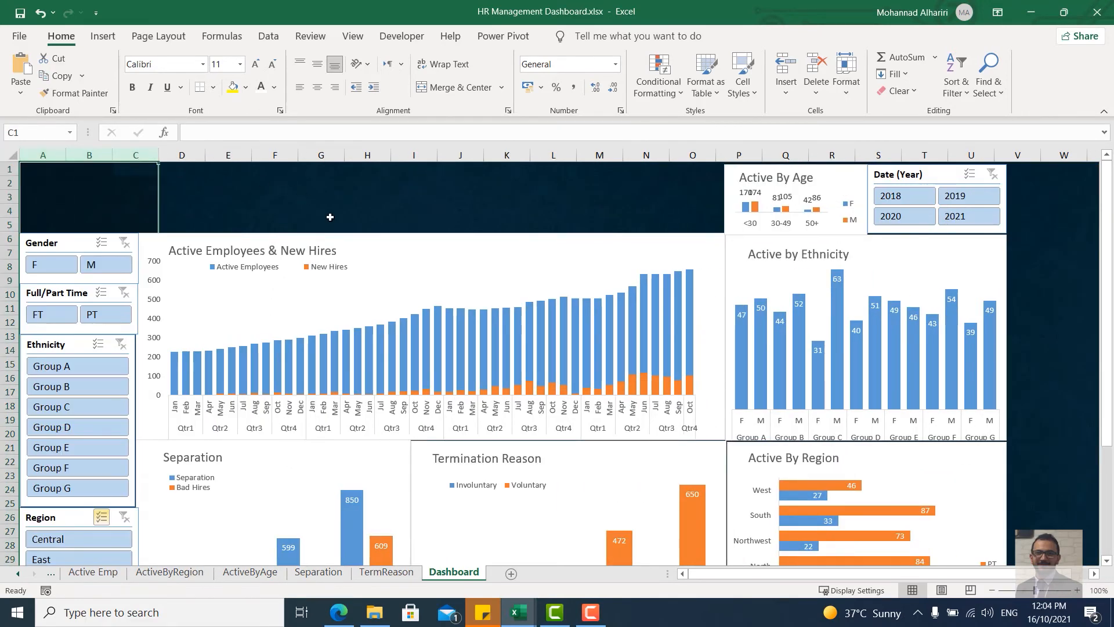
pyautogui.click(228, 210)
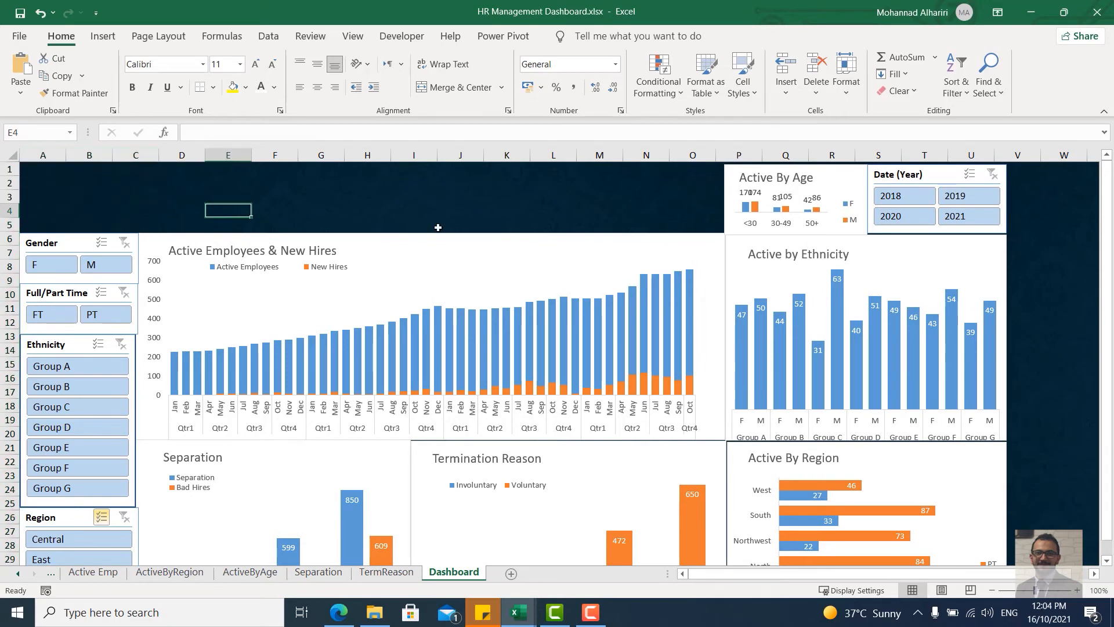
# Step: Enter the dashboard title as HR in A1, Management in A2 and Dashboard in A3
pyautogui.click(44, 173)
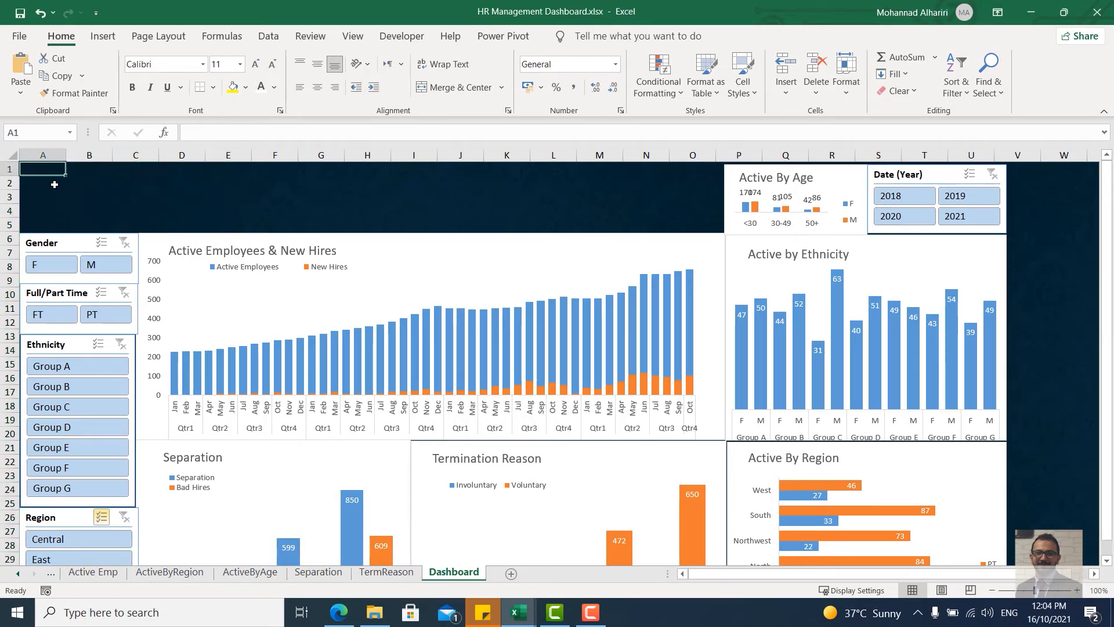
pyautogui.write('HR')
pyautogui.press('Return')
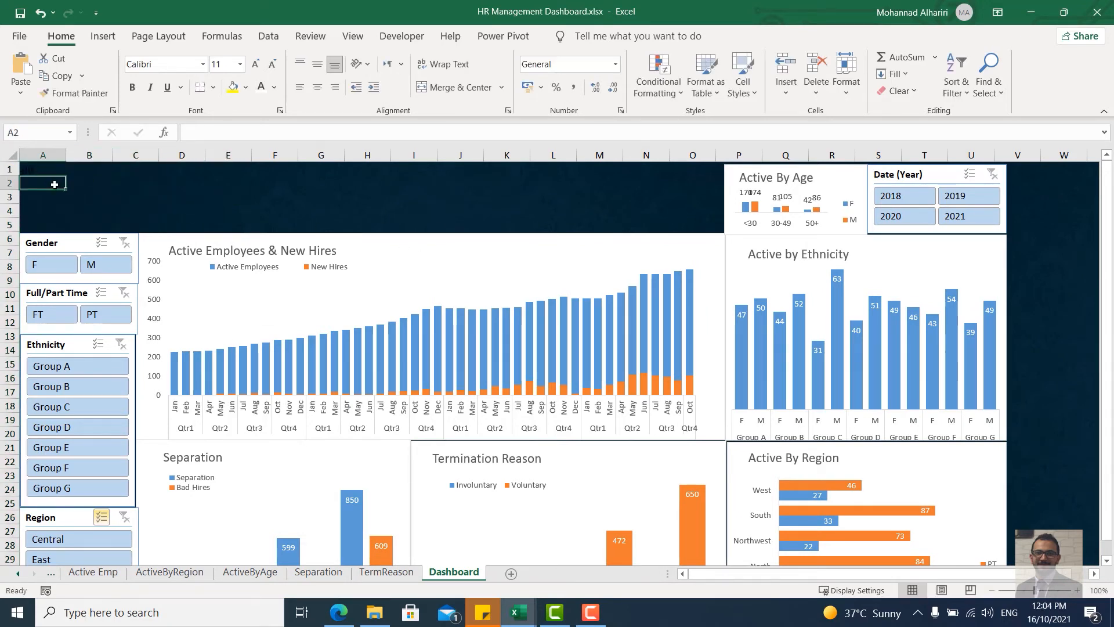
pyautogui.write('Managemen')
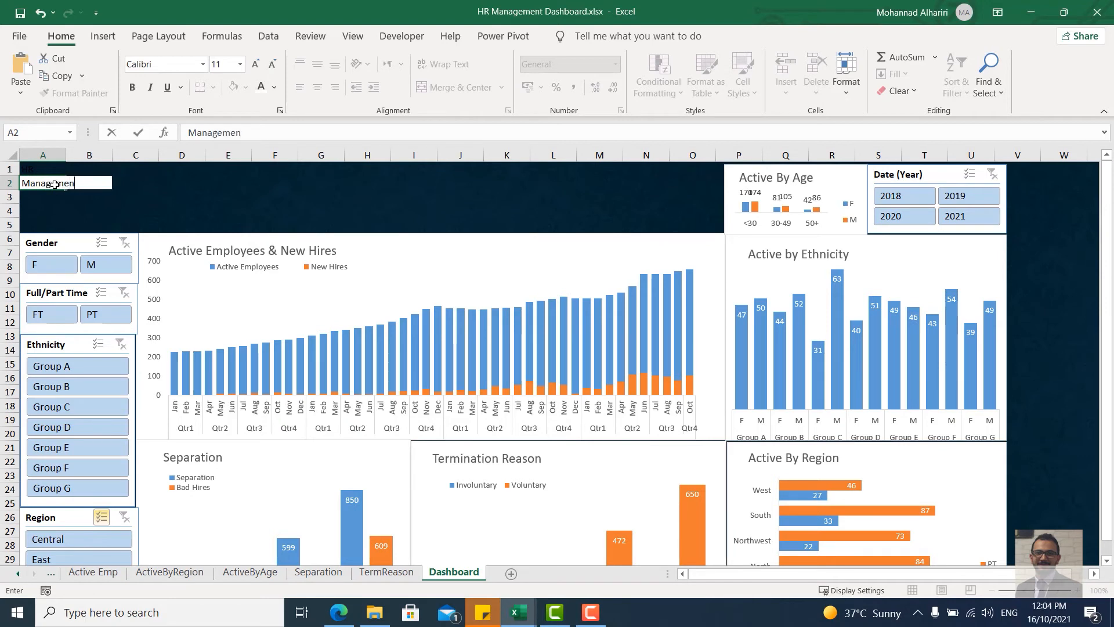
pyautogui.write('t')
pyautogui.press('Return')
pyautogui.write('D')
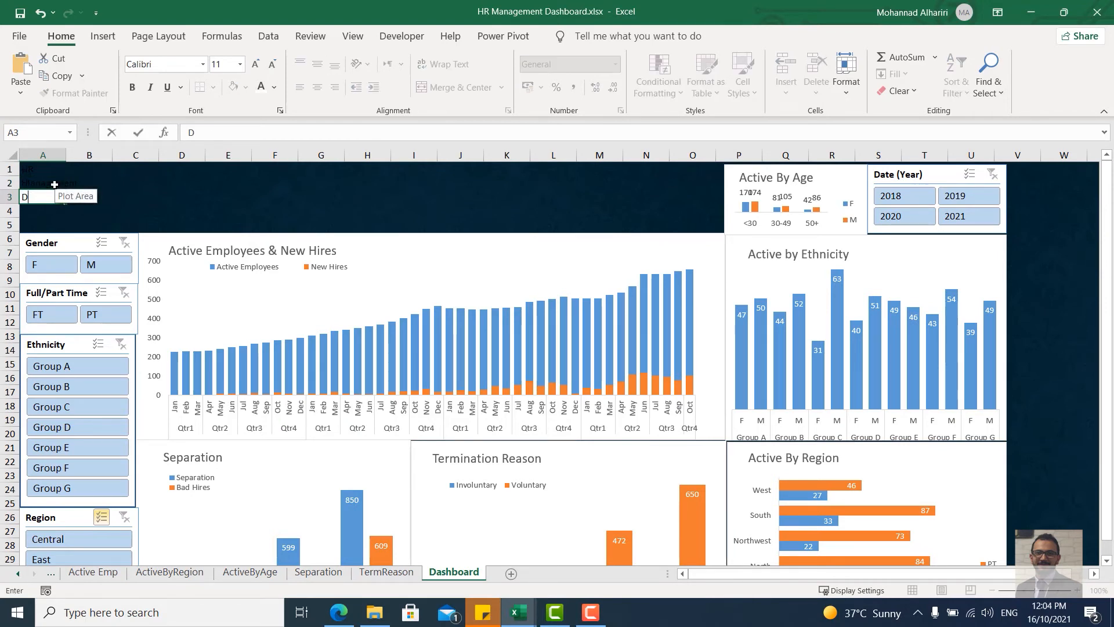
pyautogui.write('ashboard')
pyautogui.click(147, 188)
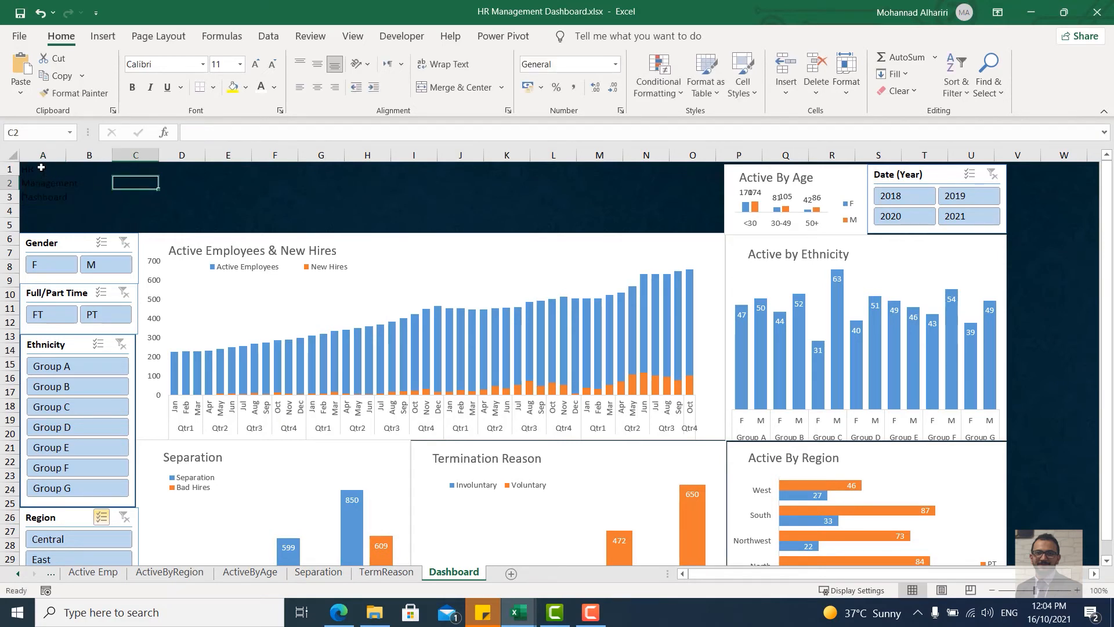
# Step: Format the title in A1:A3 with a white font colour, bold and size 16
pyautogui.moveTo(40, 169); pyautogui.dragTo(44, 196)
pyautogui.click(261, 87)
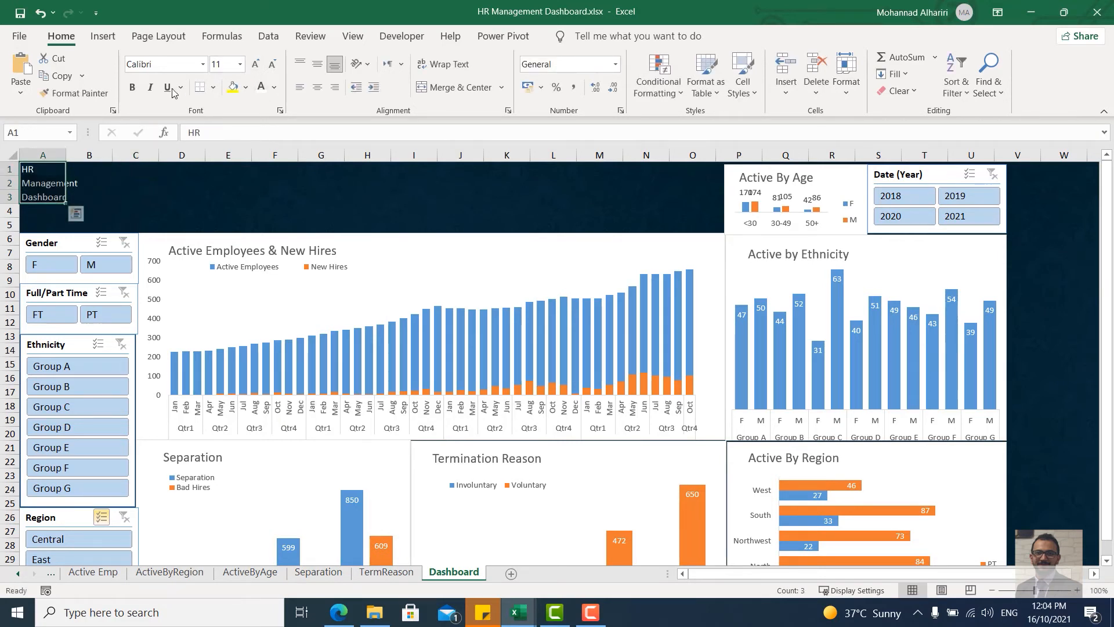
pyautogui.click(132, 87)
pyautogui.click(256, 64)
pyautogui.click(255, 63)
pyautogui.click(255, 64)
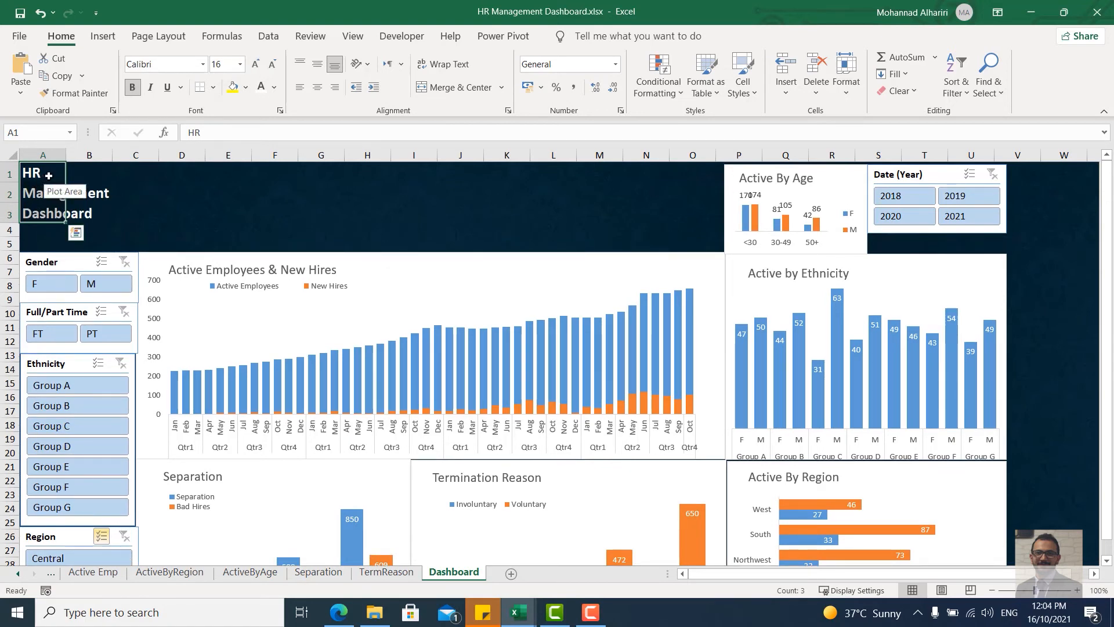
# Step: Delete the empty rows 4 and 5 between the title and the Gender slicer
pyautogui.click(11, 230)
pyautogui.moveTo(9, 237); pyautogui.dragTo(8, 249)
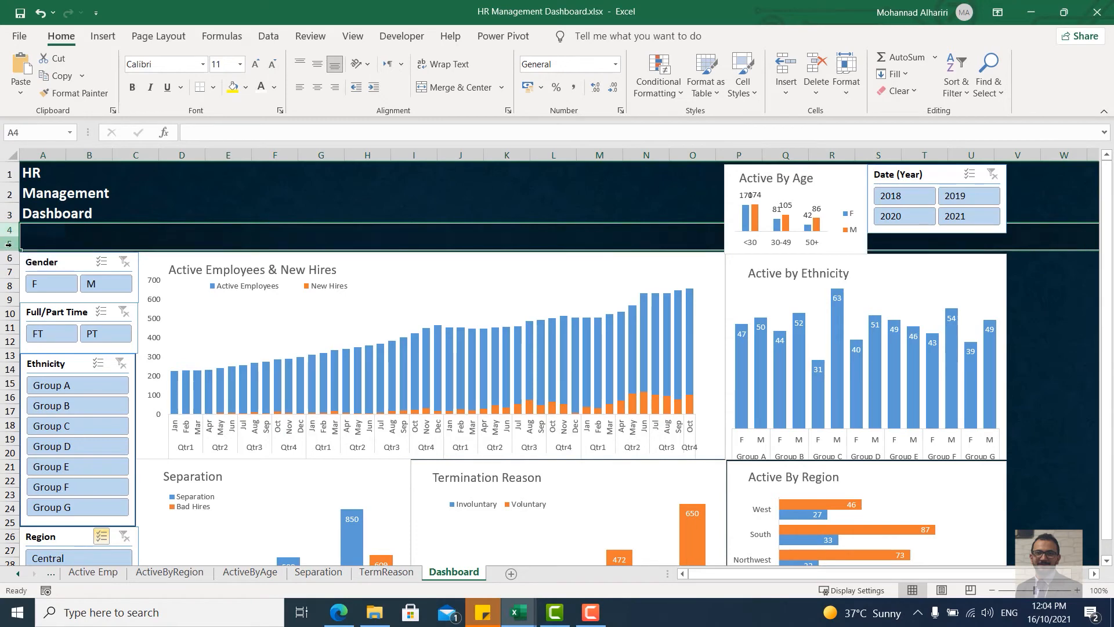
pyautogui.hotkey('ctrl', '-')
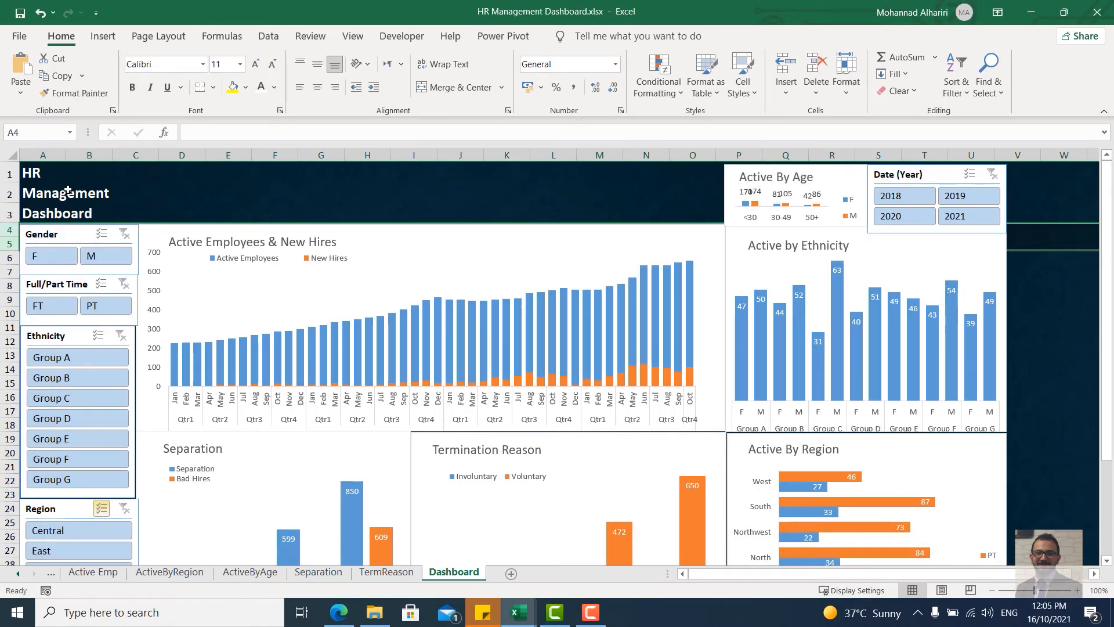
pyautogui.click(166, 184)
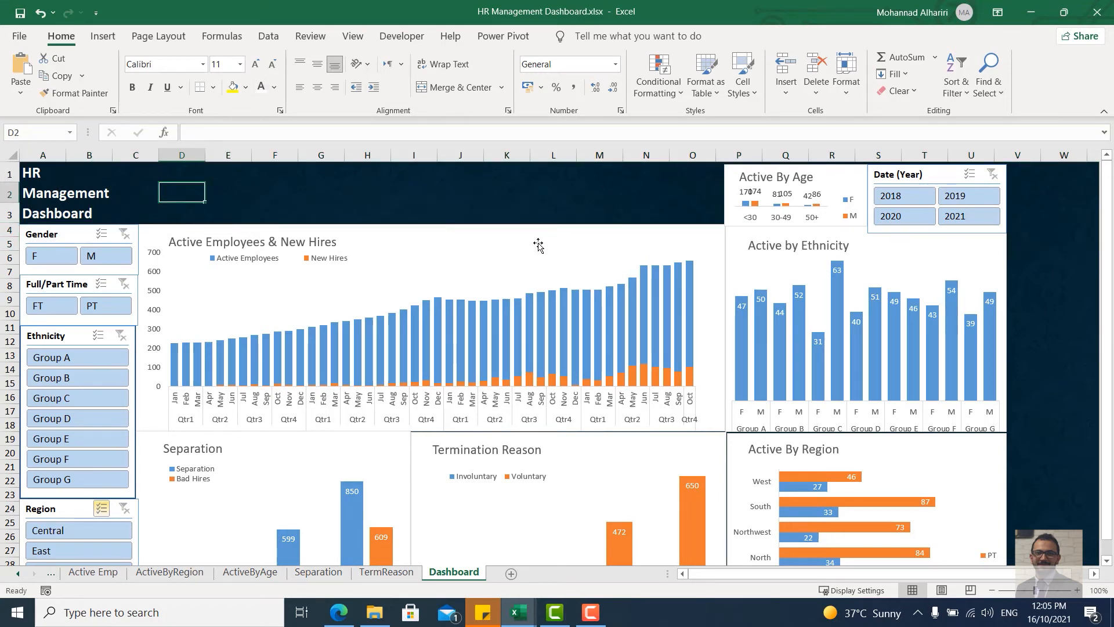
# Step: Shorten the Date (Year) slicer so its lower edge meets the Active by Ethnicity chart, and leave cell E2 selected
pyautogui.click(940, 177)
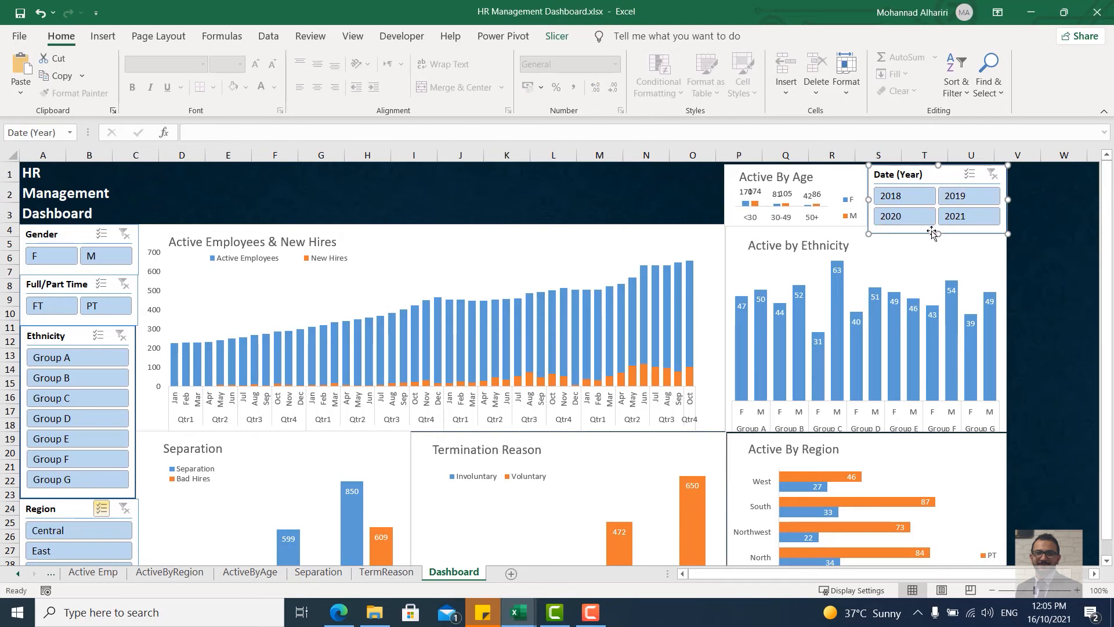
pyautogui.moveTo(938, 232); pyautogui.dragTo(938, 224)
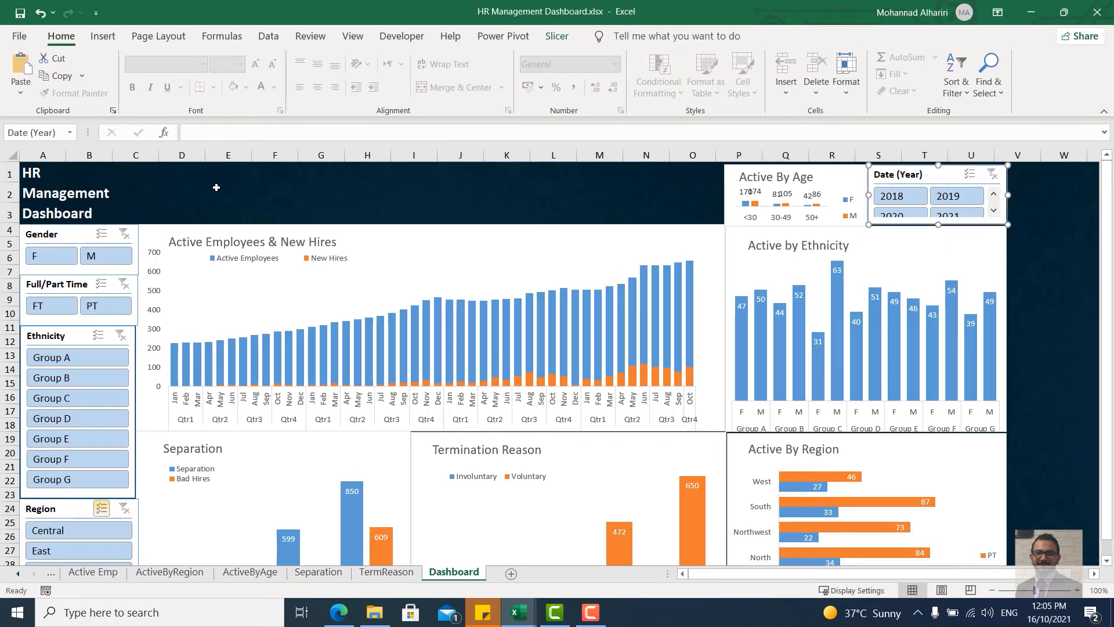
pyautogui.click(217, 187)
# Step: Open the icon library, search it for "mal" and select the single standing man icon
pyautogui.click(103, 36)
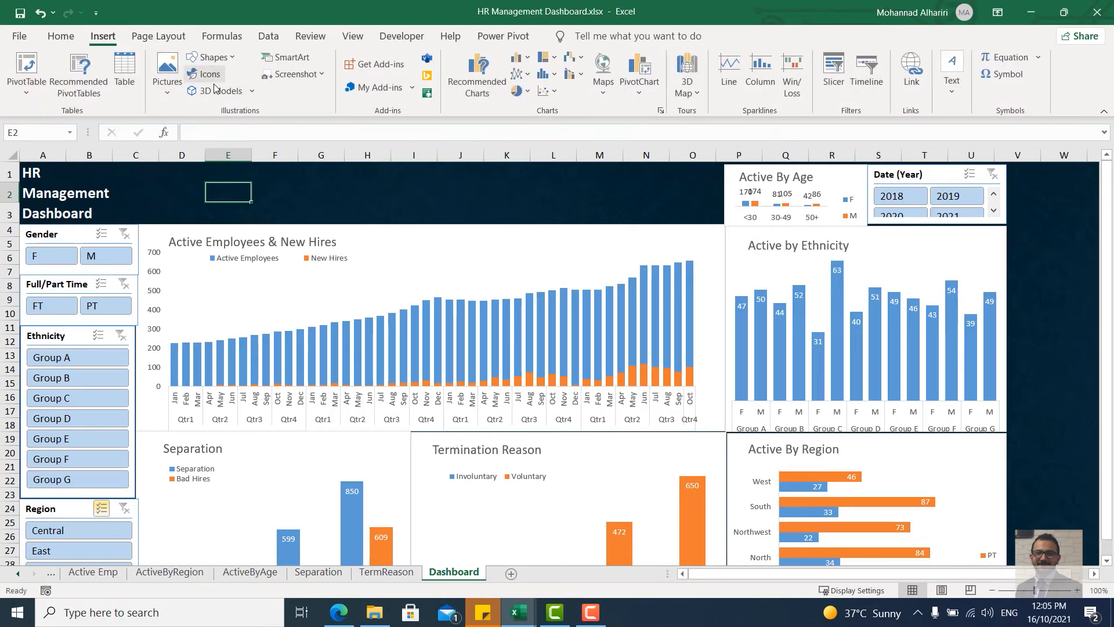
pyautogui.click(206, 74)
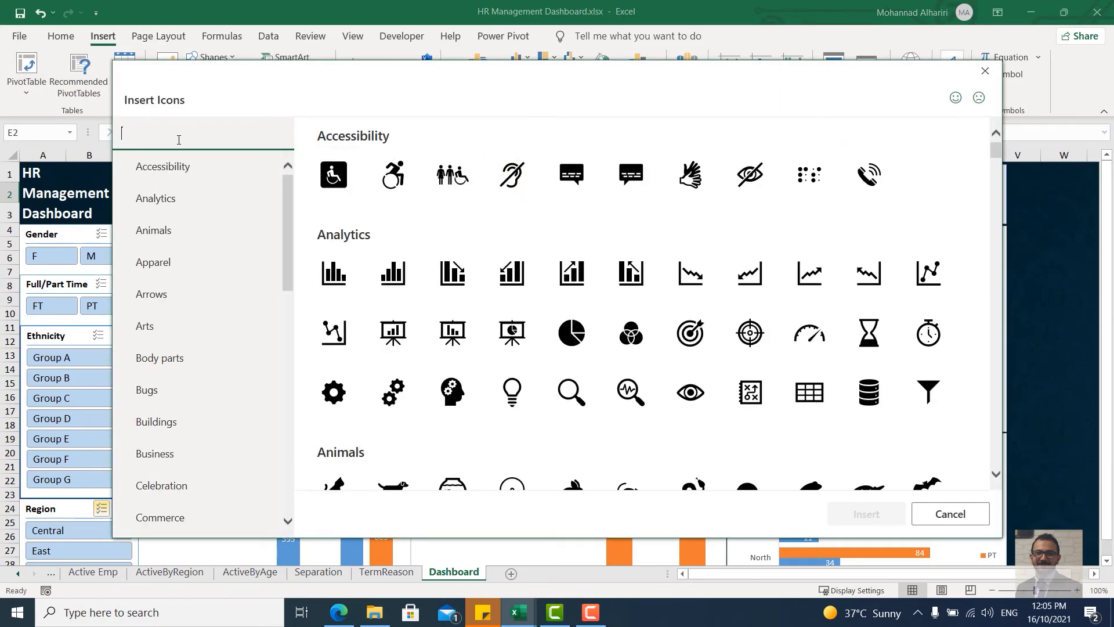
pyautogui.write('mal')
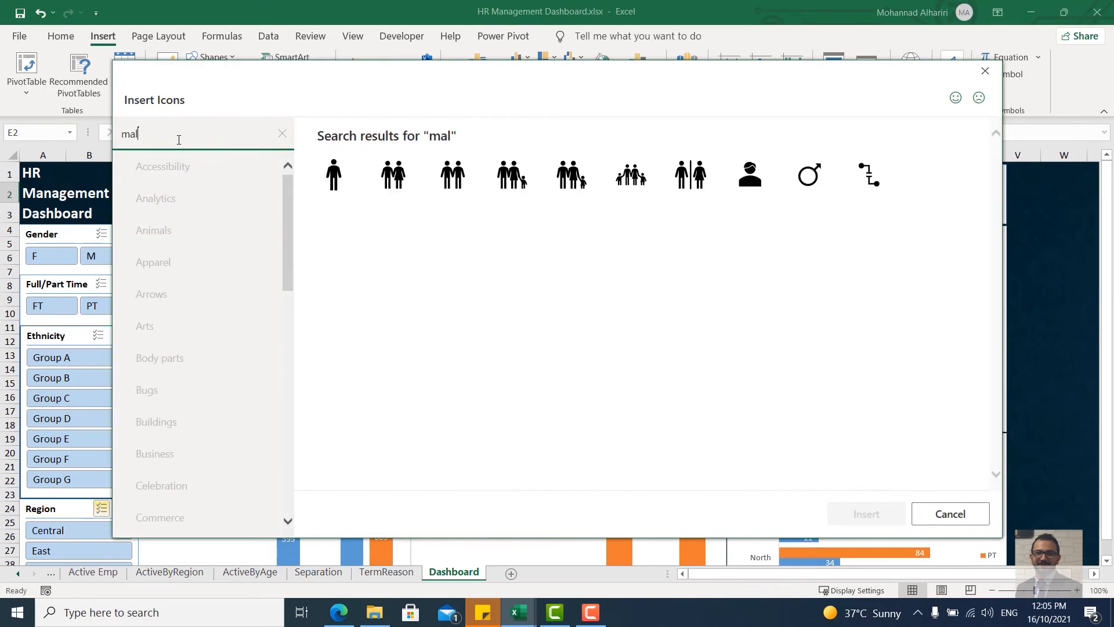
pyautogui.click(334, 183)
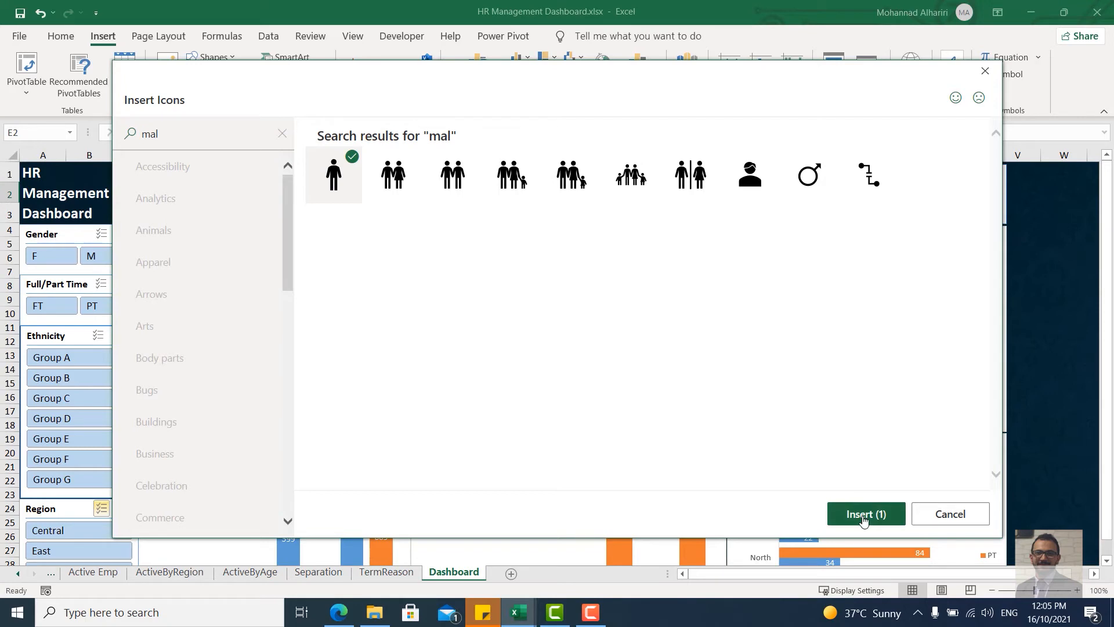
# Step: Search the icon library for "fem" and add the single standing woman icon to the selection
pyautogui.click(195, 135)
pyautogui.moveTo(195, 133); pyautogui.dragTo(115, 137)
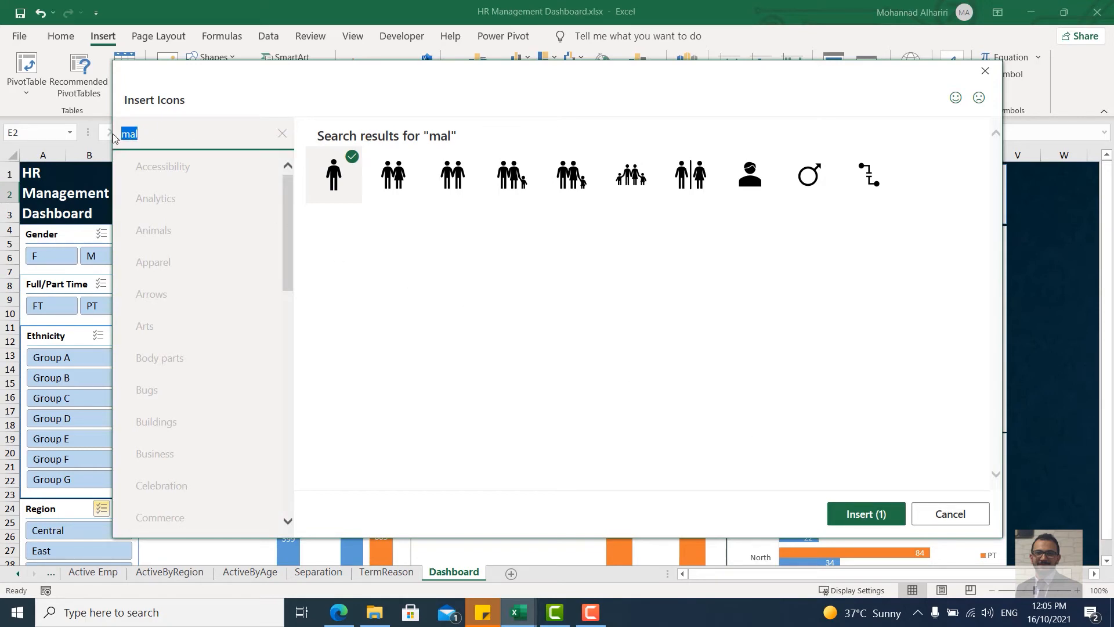
pyautogui.write('fem')
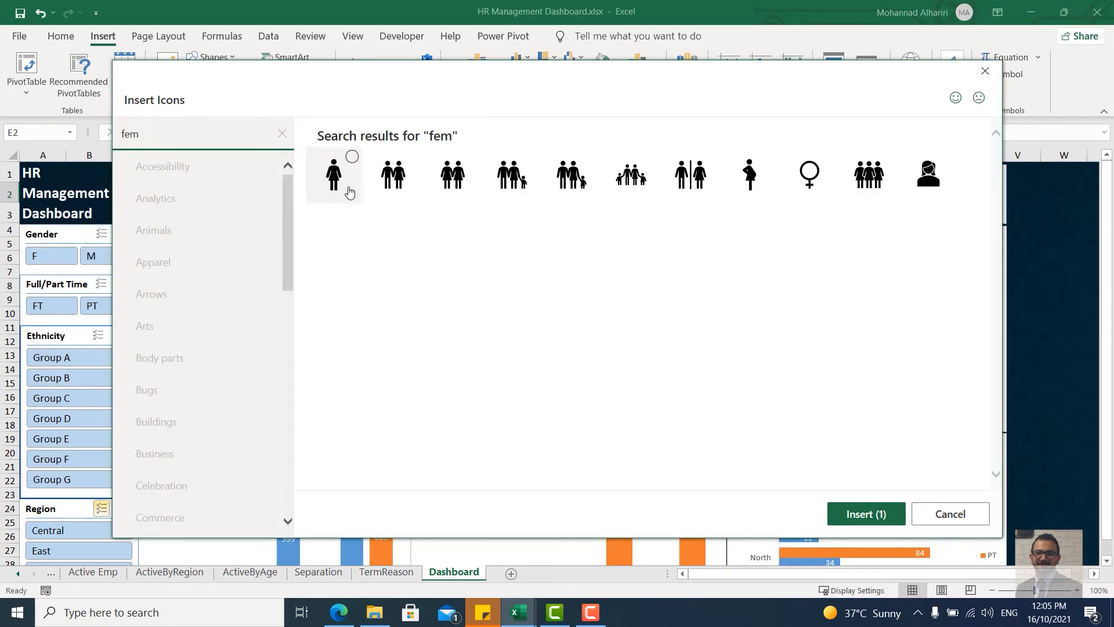
pyautogui.click(338, 185)
# Step: Search the icons for "group" and also select the icon of people seated around a table
pyautogui.moveTo(186, 142); pyautogui.dragTo(40, 135)
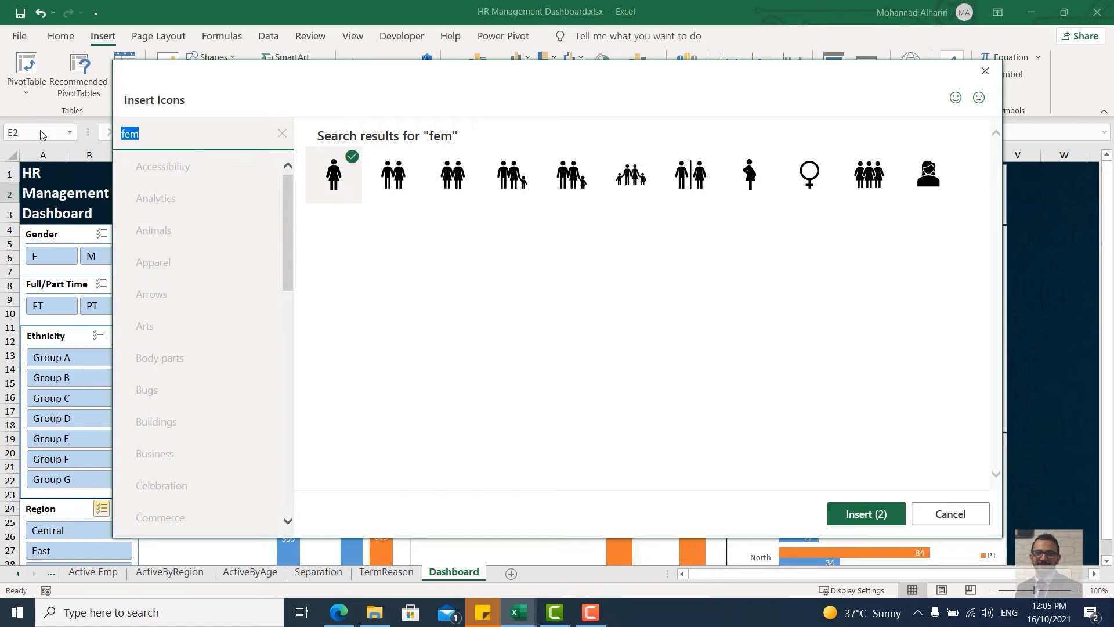
pyautogui.write('gro')
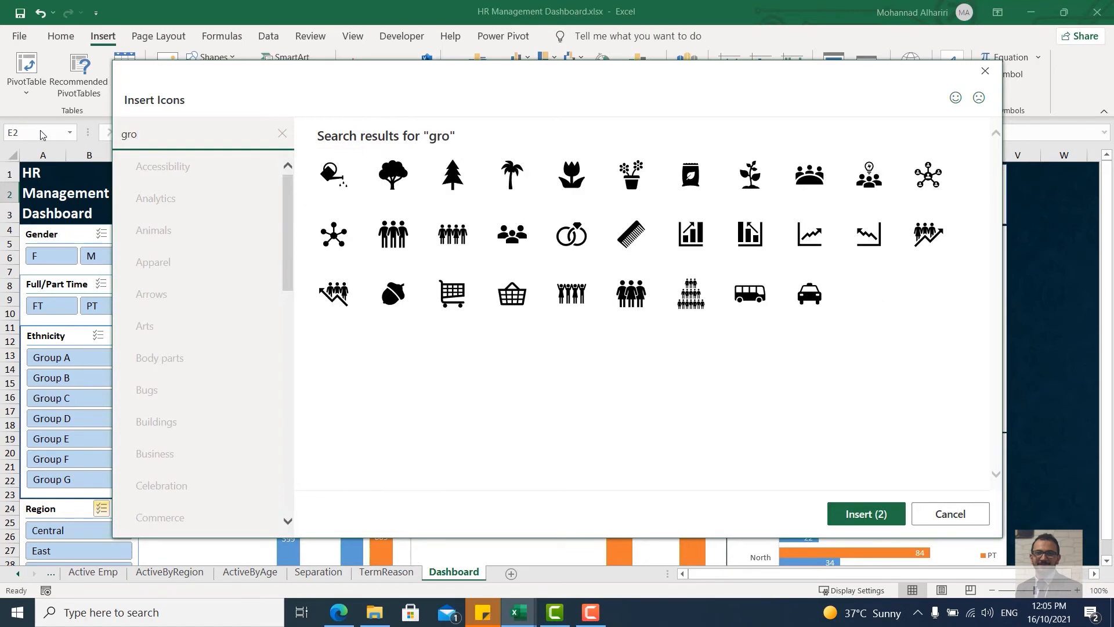
pyautogui.write('up')
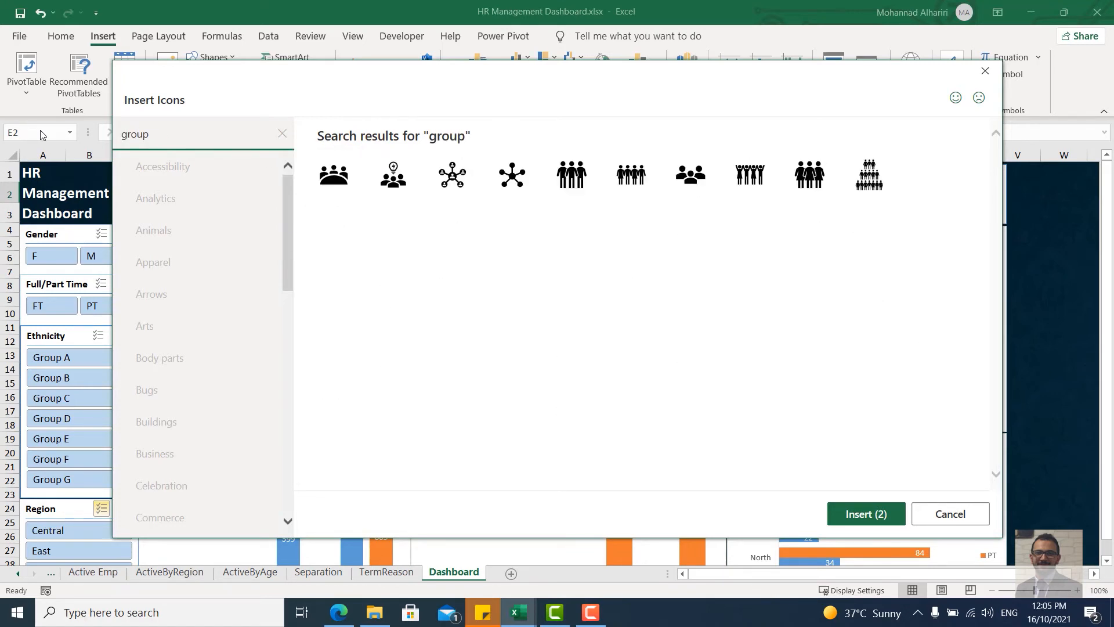
pyautogui.click(333, 169)
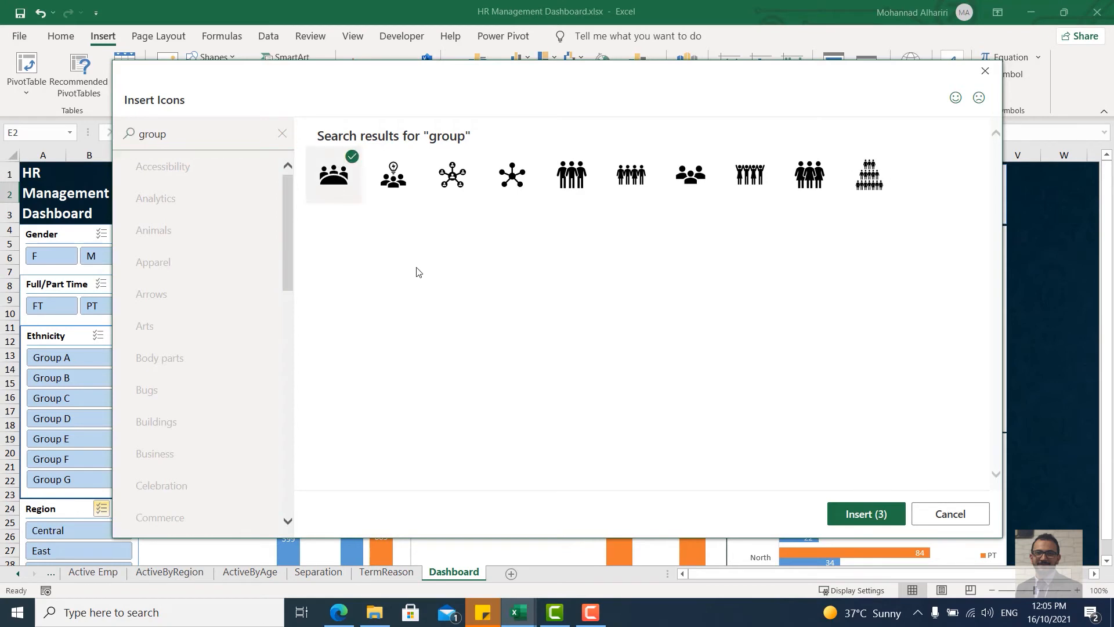
# Step: Search the icons for "mone" and add the stacked coins icon to the selection
pyautogui.click(184, 148)
pyautogui.moveTo(150, 143); pyautogui.dragTo(79, 144)
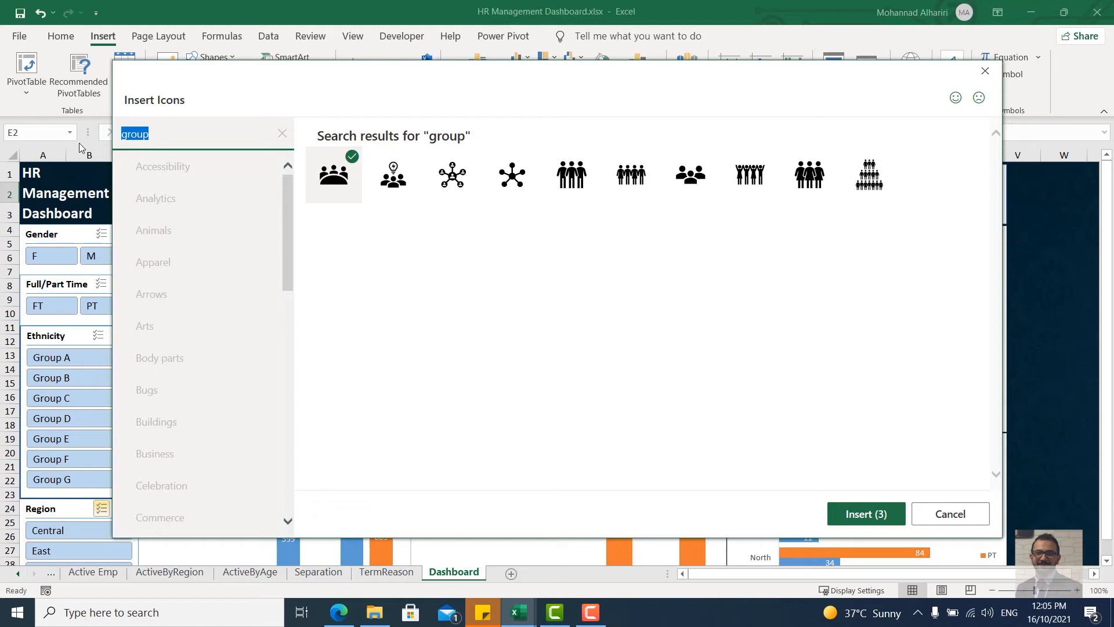
pyautogui.write('mone')
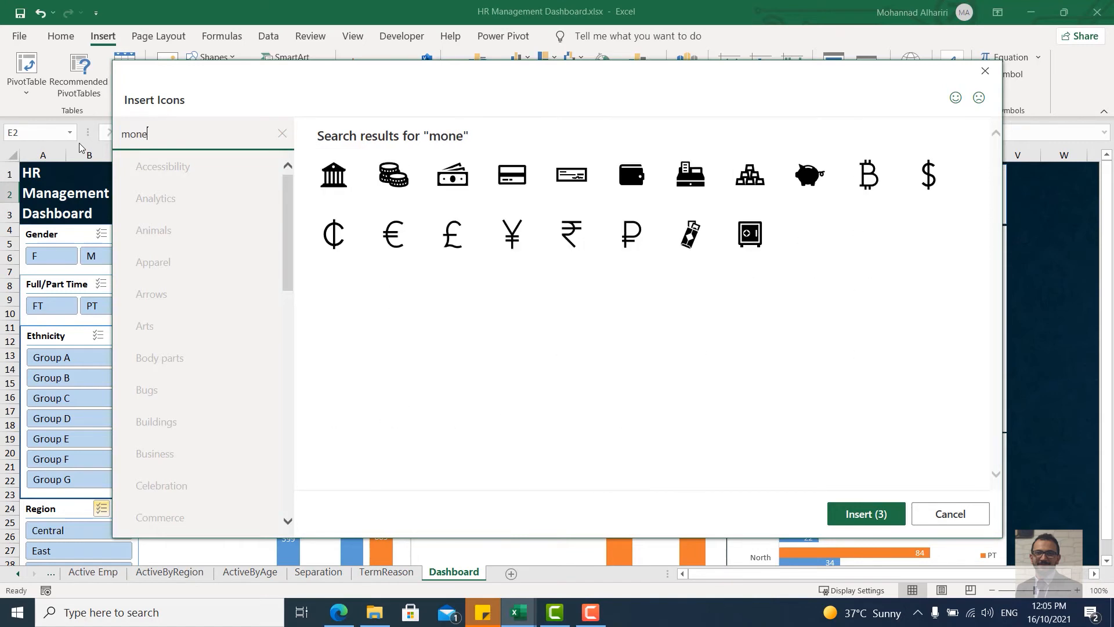
pyautogui.click(396, 185)
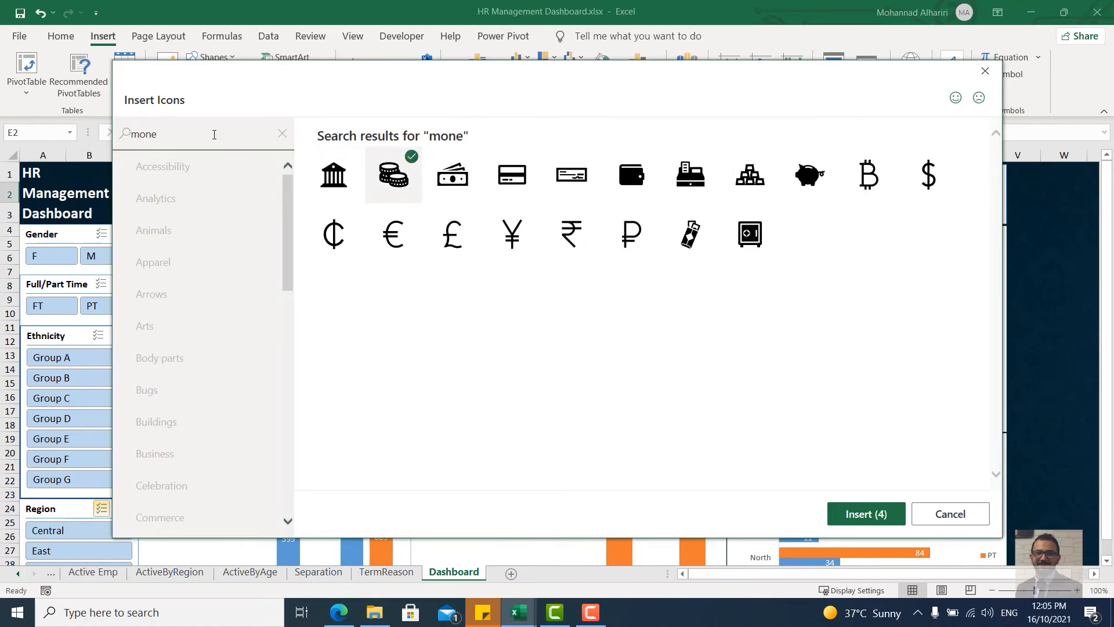
# Step: Search the icons for "hou", select the round clock icon, and insert all five selected icons into the dashboard
pyautogui.moveTo(209, 133); pyautogui.dragTo(62, 145)
pyautogui.write('hou')
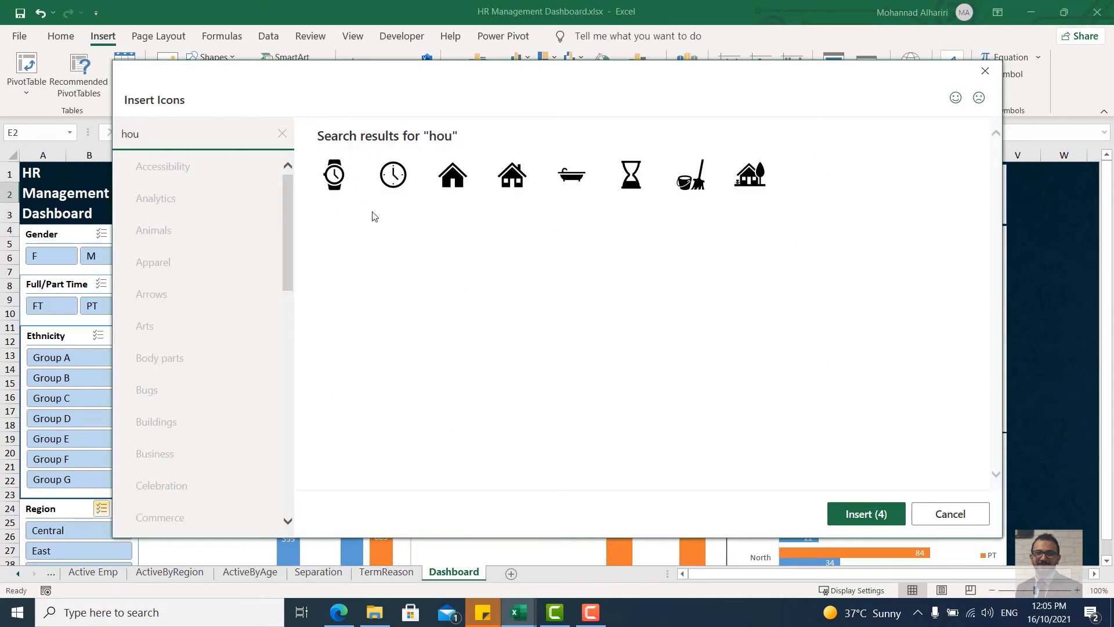
pyautogui.click(393, 174)
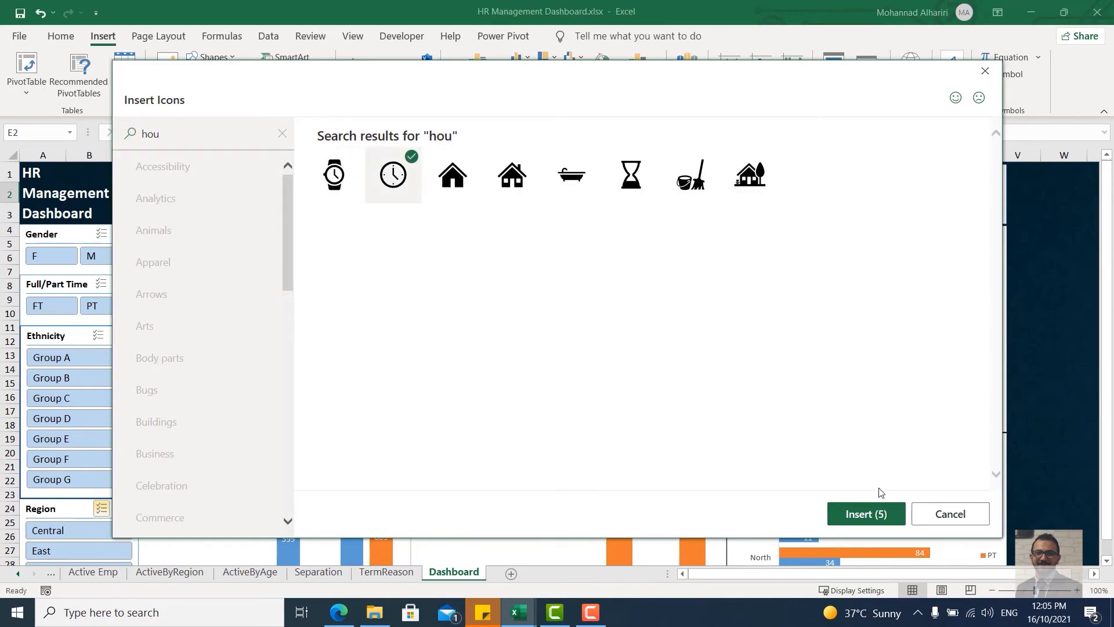
pyautogui.click(860, 514)
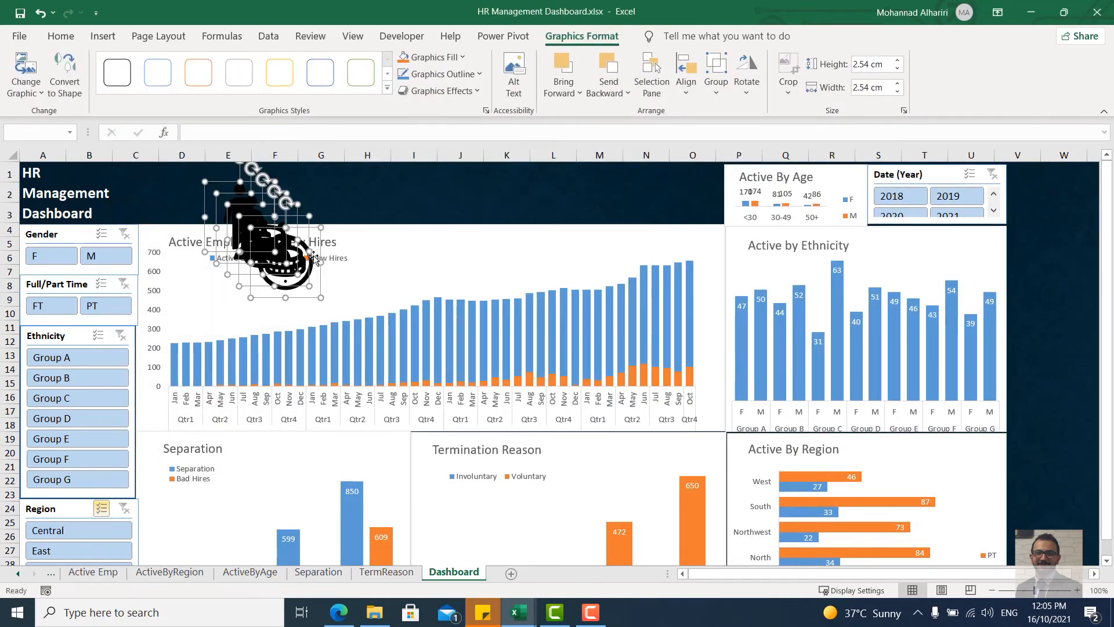
# Step: Shrink the five inserted icons together to 1.09 cm by 1.09 cm and fill them with theme green
pyautogui.moveTo(310, 281); pyautogui.dragTo(269, 242)
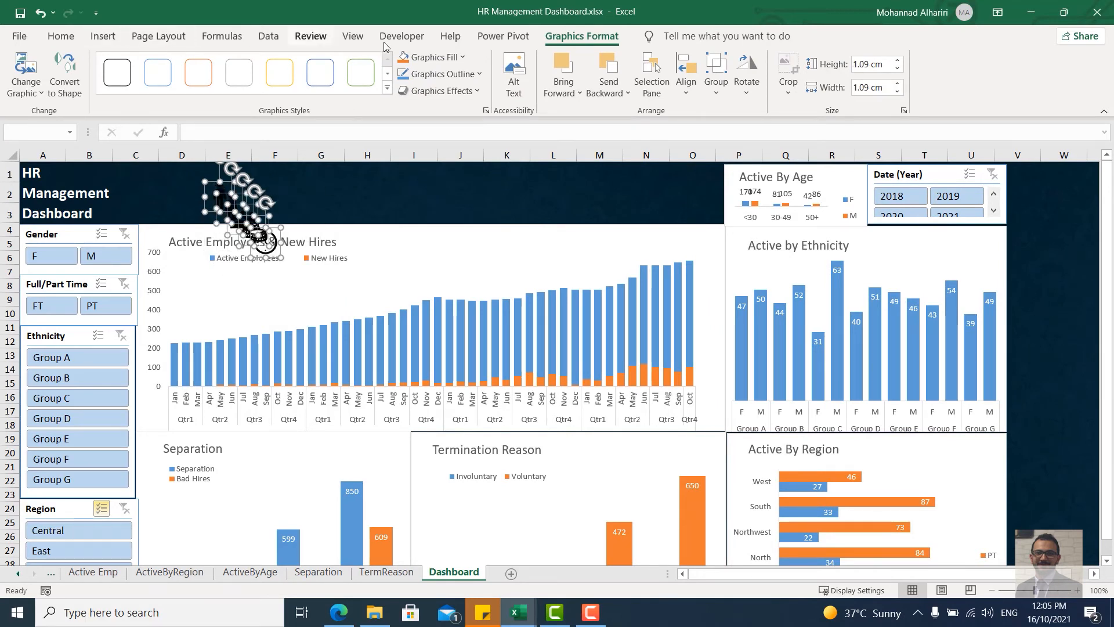
pyautogui.click(464, 57)
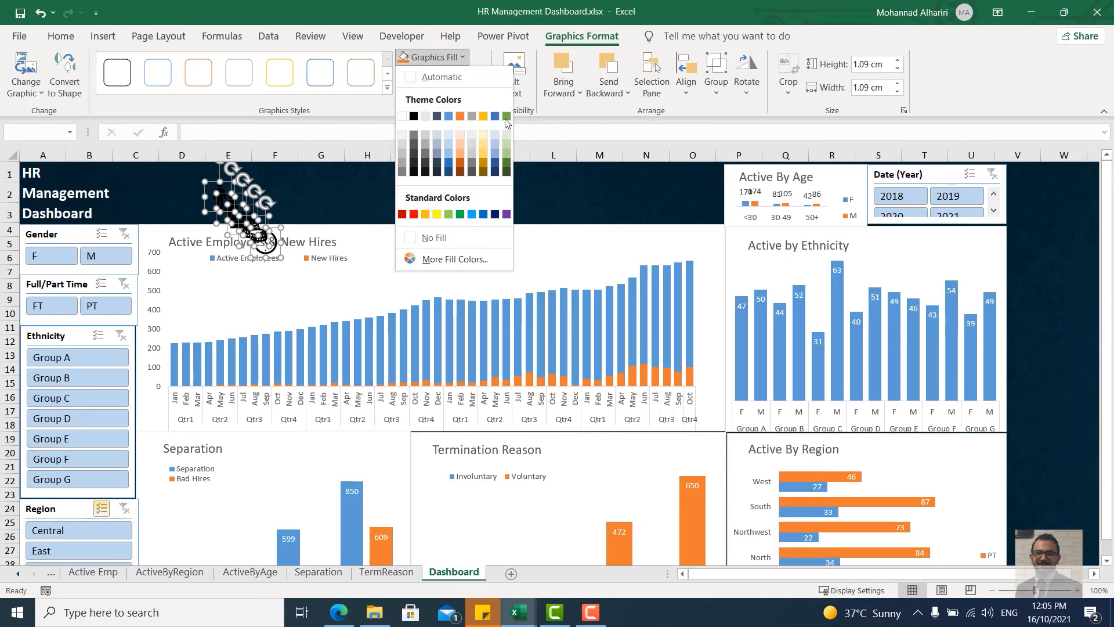
pyautogui.click(507, 116)
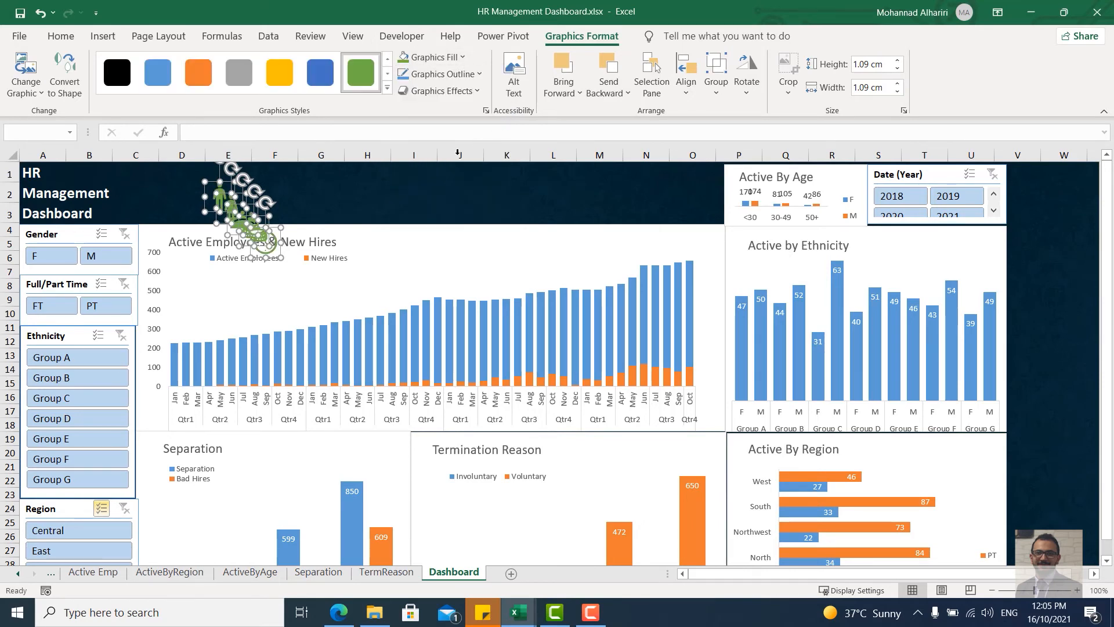
pyautogui.click(322, 219)
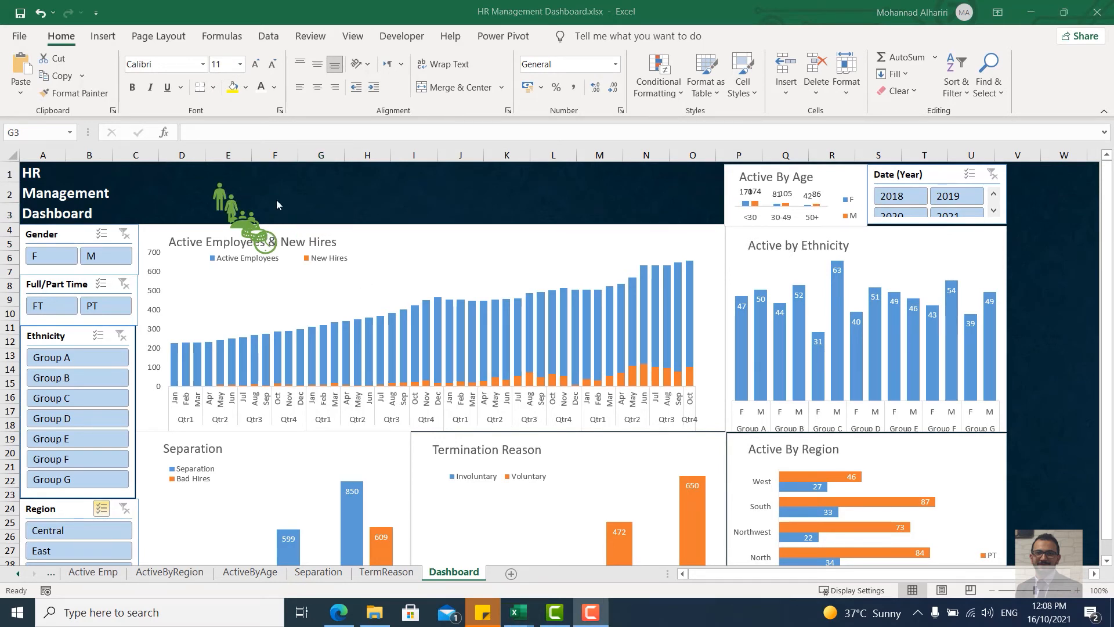
# Step: Arrange the icons in a row across the dark header in the order group, man, woman, coins and clock
pyautogui.moveTo(220, 191); pyautogui.dragTo(282, 186)
pyautogui.moveTo(233, 218); pyautogui.dragTo(373, 185)
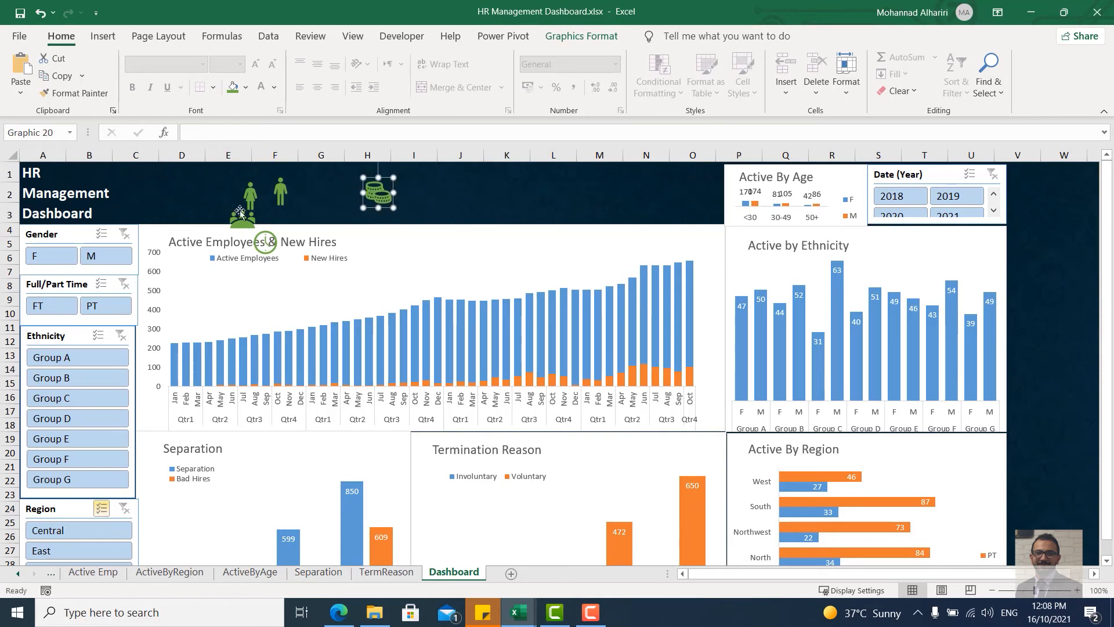
pyautogui.moveTo(239, 212); pyautogui.dragTo(279, 186)
pyautogui.moveTo(378, 194); pyautogui.dragTo(372, 187)
pyautogui.moveTo(268, 240); pyautogui.dragTo(493, 183)
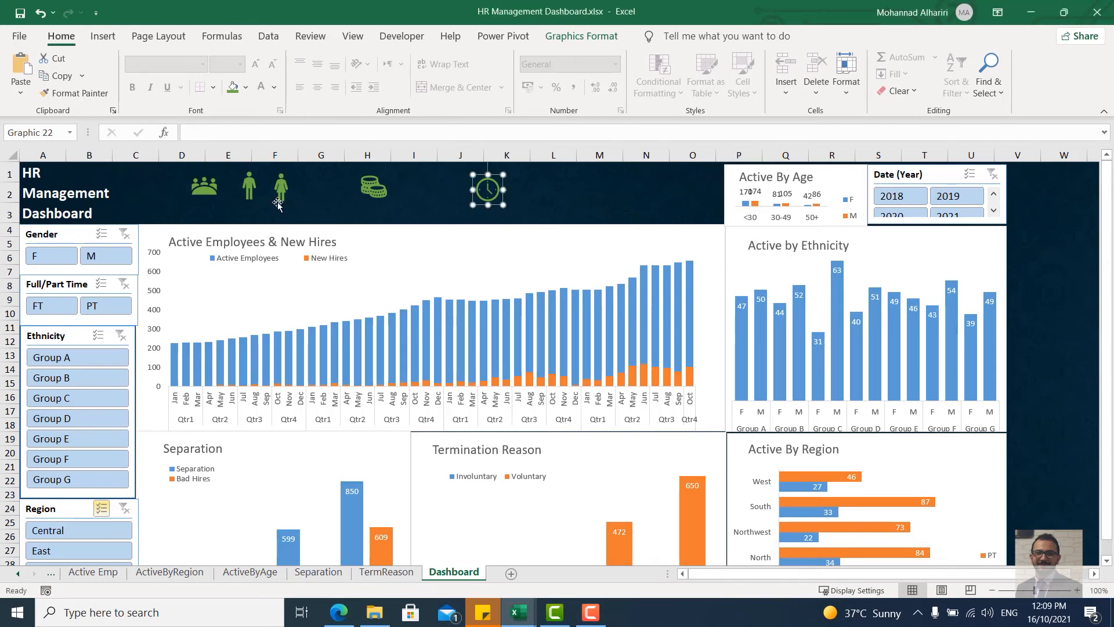
# Step: Create an empty PivotTable from the workbook's data model on a new worksheet
pyautogui.click(103, 36)
pyautogui.click(413, 213)
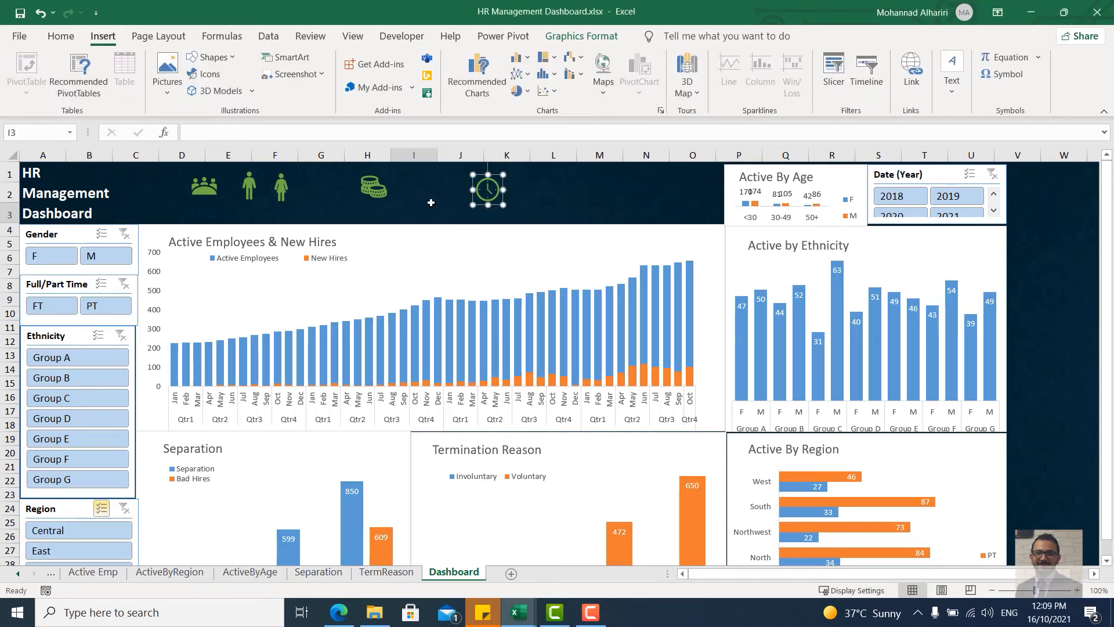
pyautogui.click(27, 88)
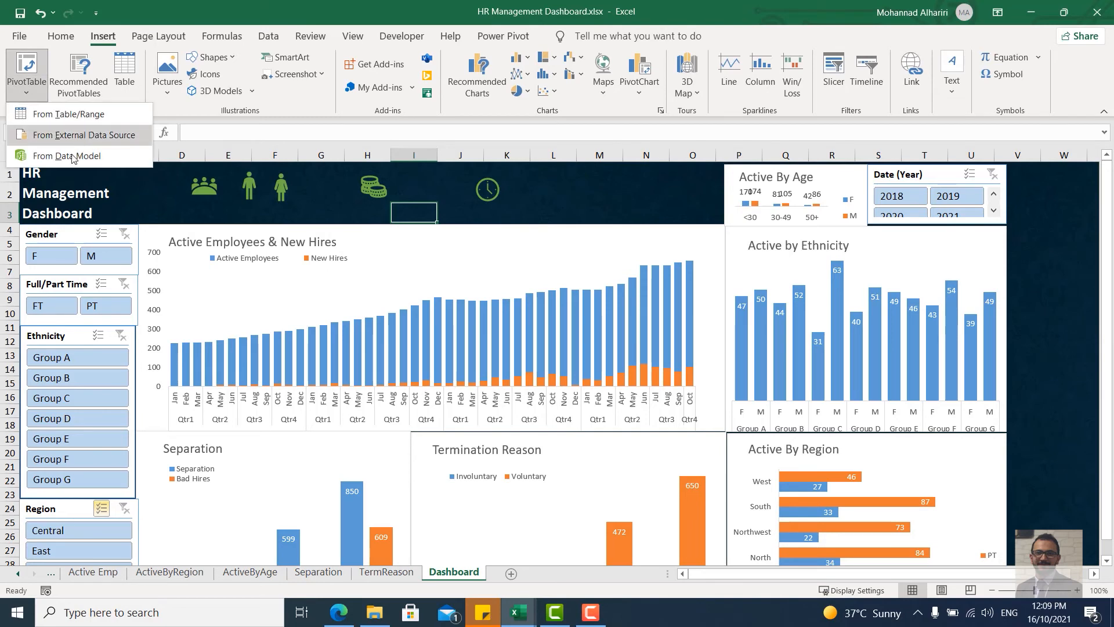
pyautogui.click(52, 147)
pyautogui.click(420, 253)
pyautogui.click(579, 303)
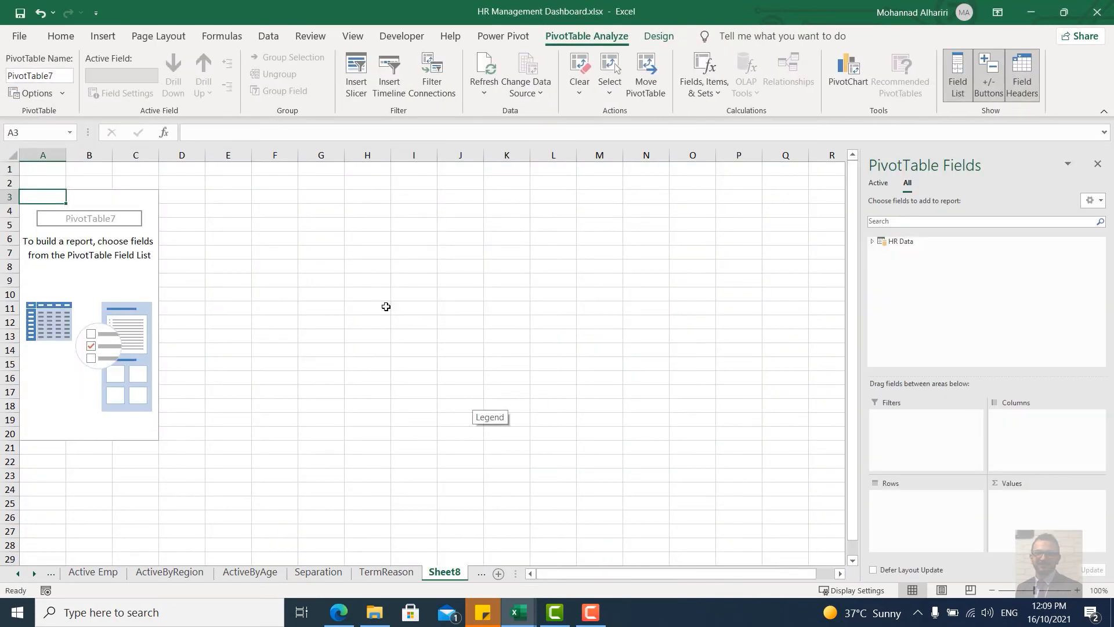
# Step: Build the PivotTable from HR Data with Gender in the rows and the Active Employees measure in the values
pyautogui.click(872, 242)
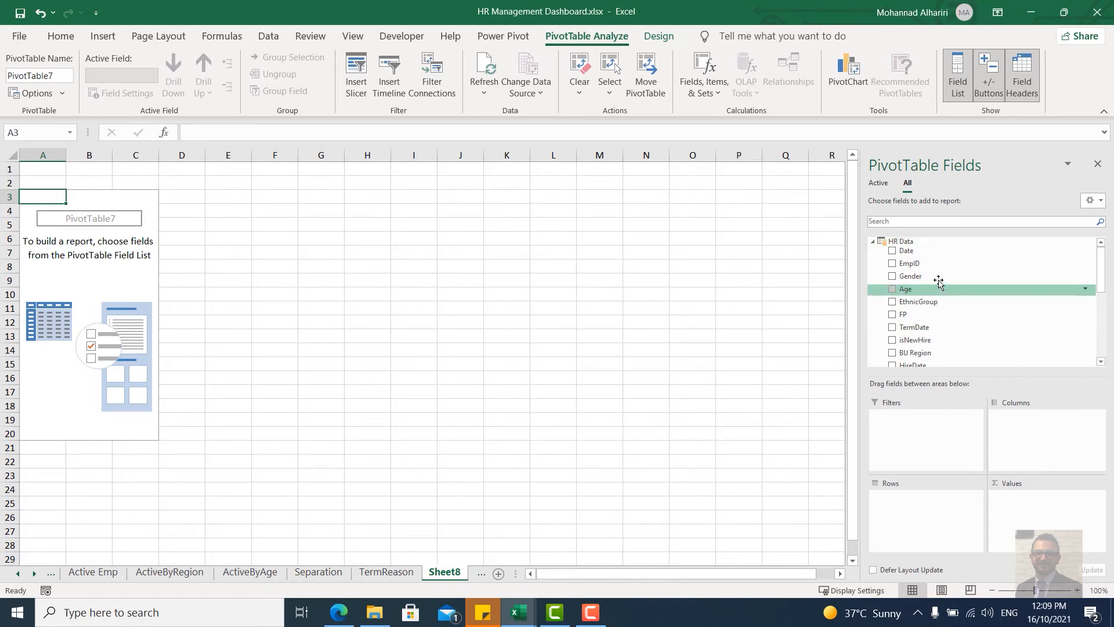
pyautogui.moveTo(931, 278); pyautogui.dragTo(939, 516)
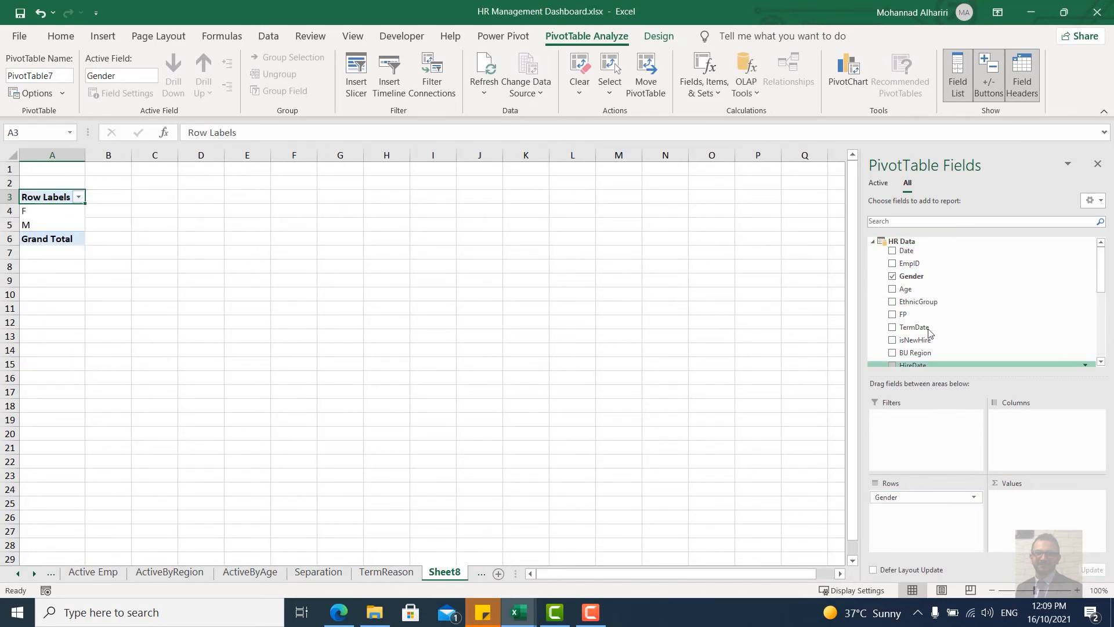
pyautogui.scroll(-5, 952, 313)
pyautogui.moveTo(936, 327); pyautogui.dragTo(1021, 510)
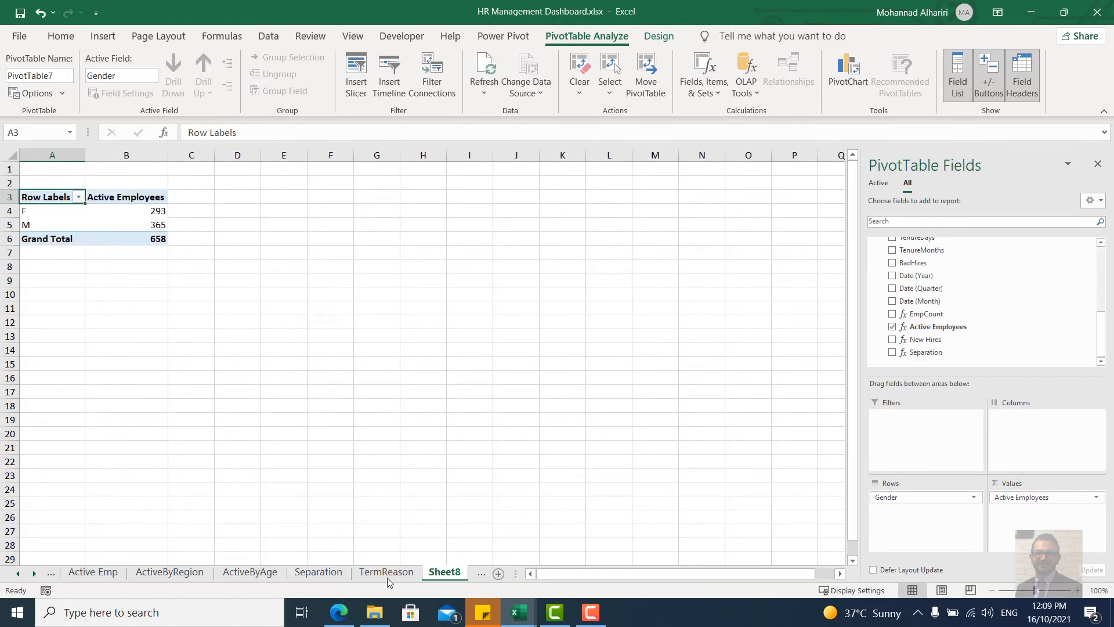
# Step: On the Dashboard sheet, link cell E3 to the F row's Active Employees value in the Sheet8 PivotTable
pyautogui.click(478, 574)
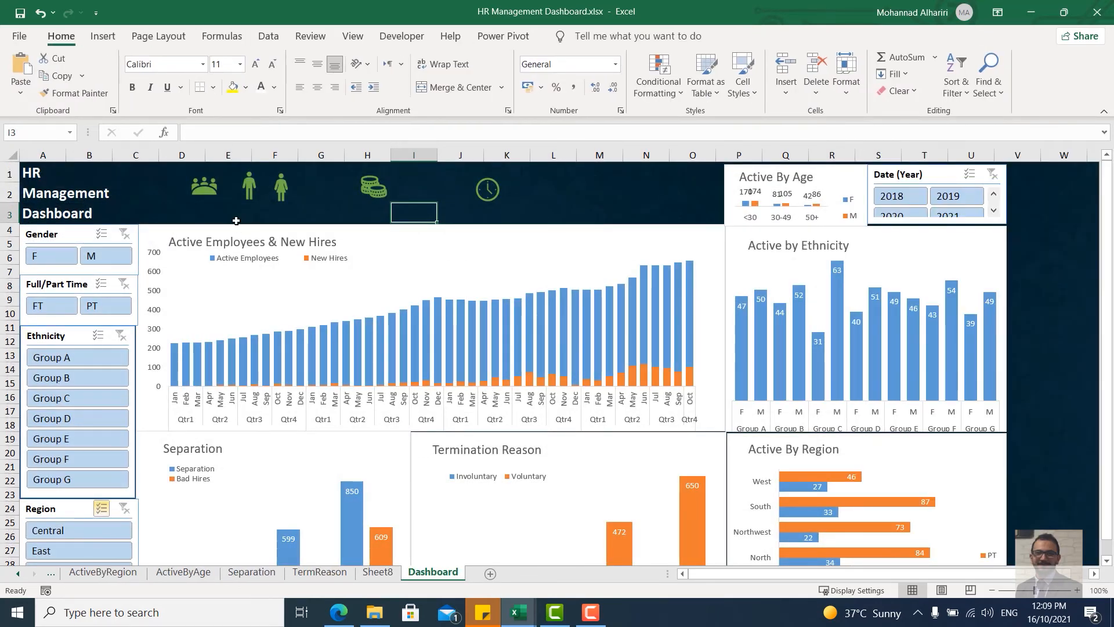
pyautogui.click(248, 215)
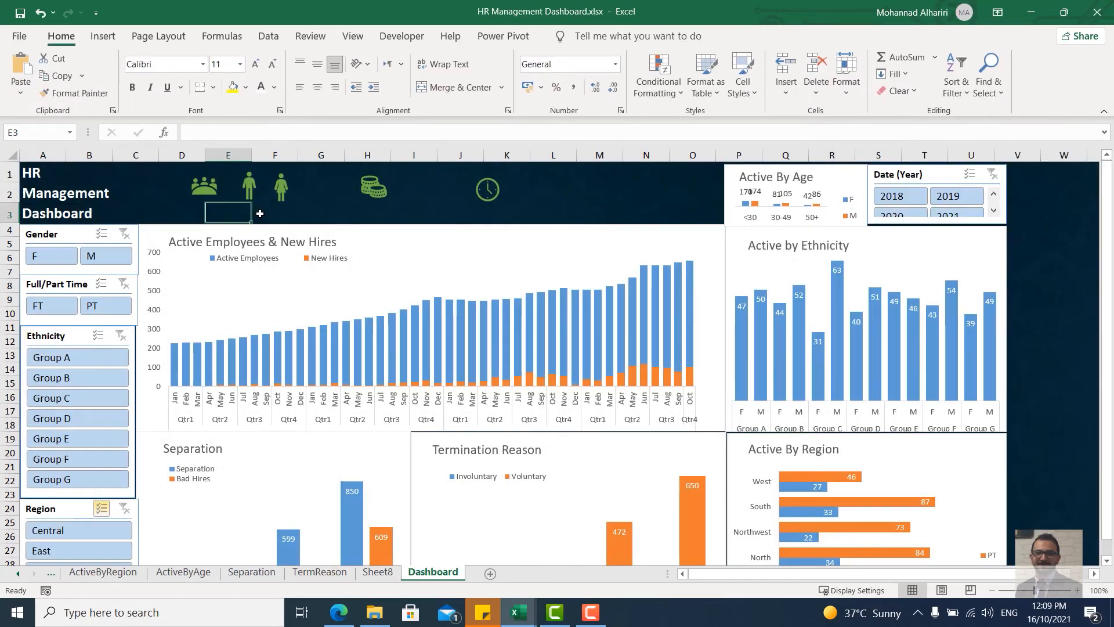
pyautogui.write('=')
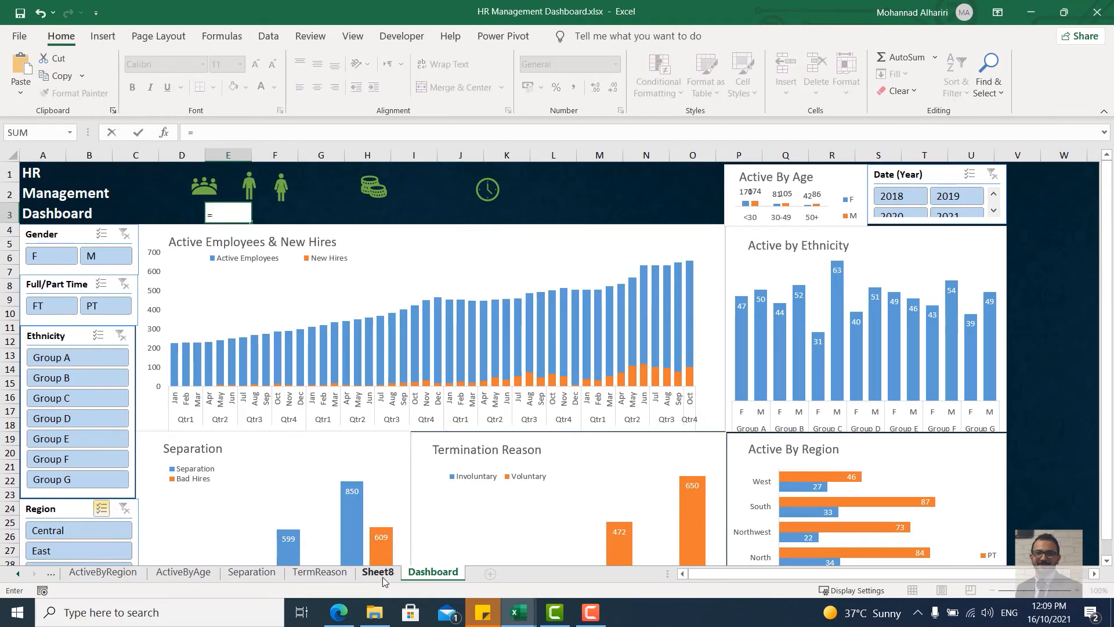
pyautogui.click(378, 572)
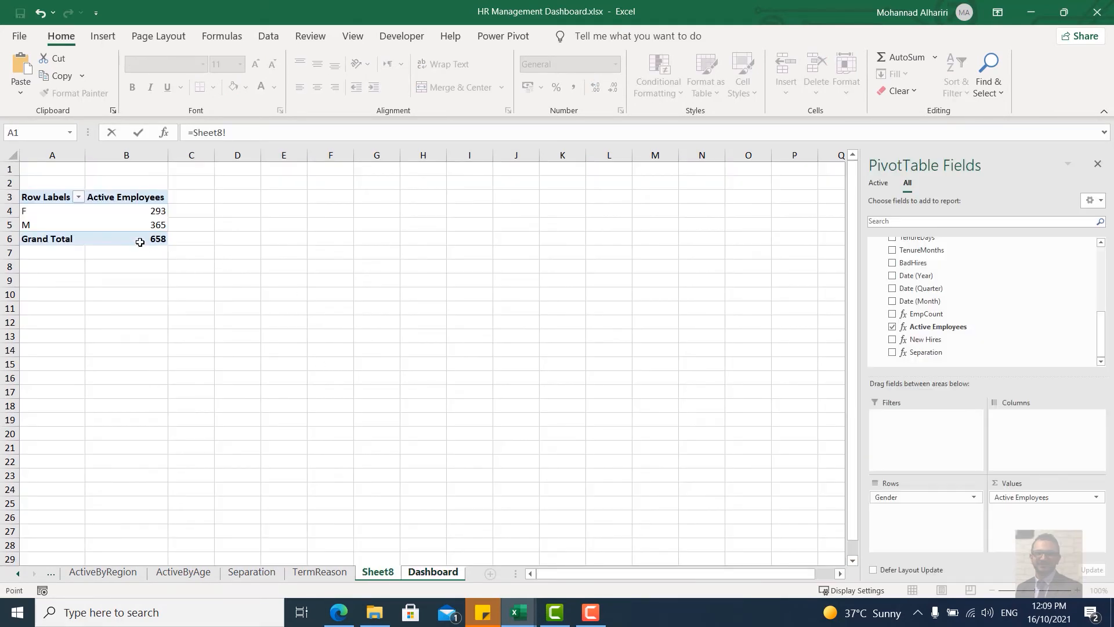
pyautogui.click(151, 214)
pyautogui.press('Return')
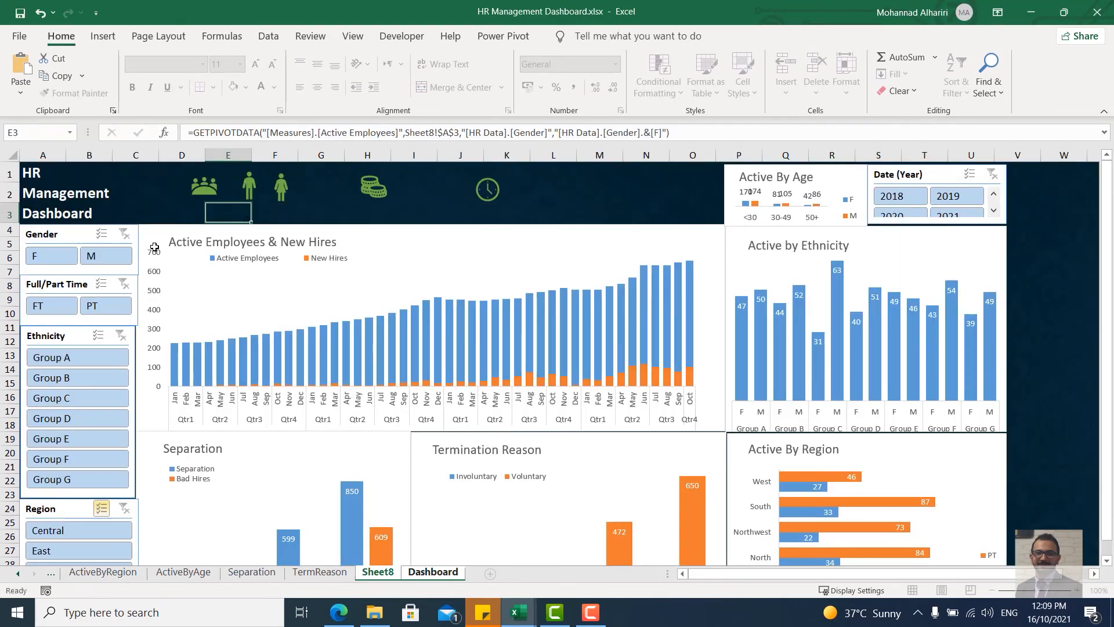
# Step: Link Dashboard cell F3 to the M row's Active Employees value in the Sheet8 PivotTable
pyautogui.click(271, 213)
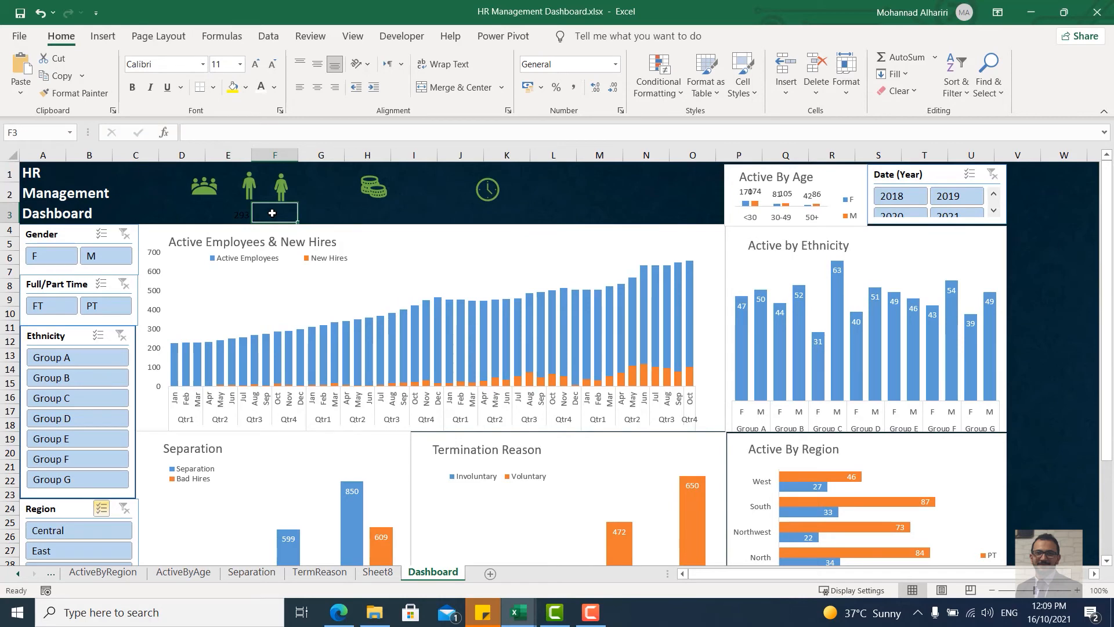
pyautogui.write('=')
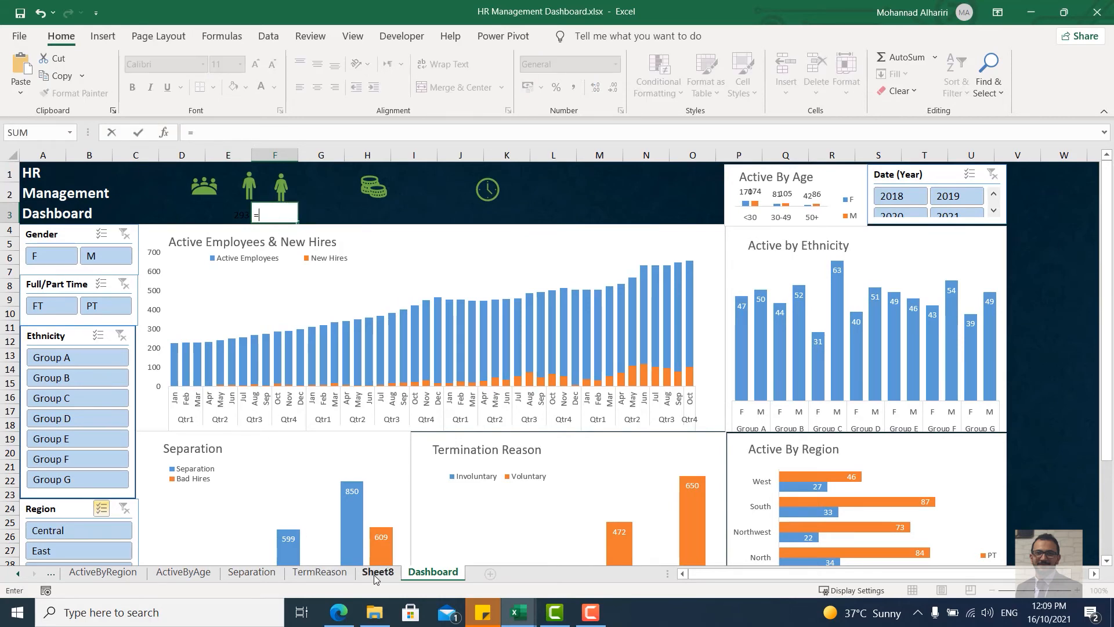
pyautogui.click(377, 573)
pyautogui.click(170, 229)
pyautogui.press('Return')
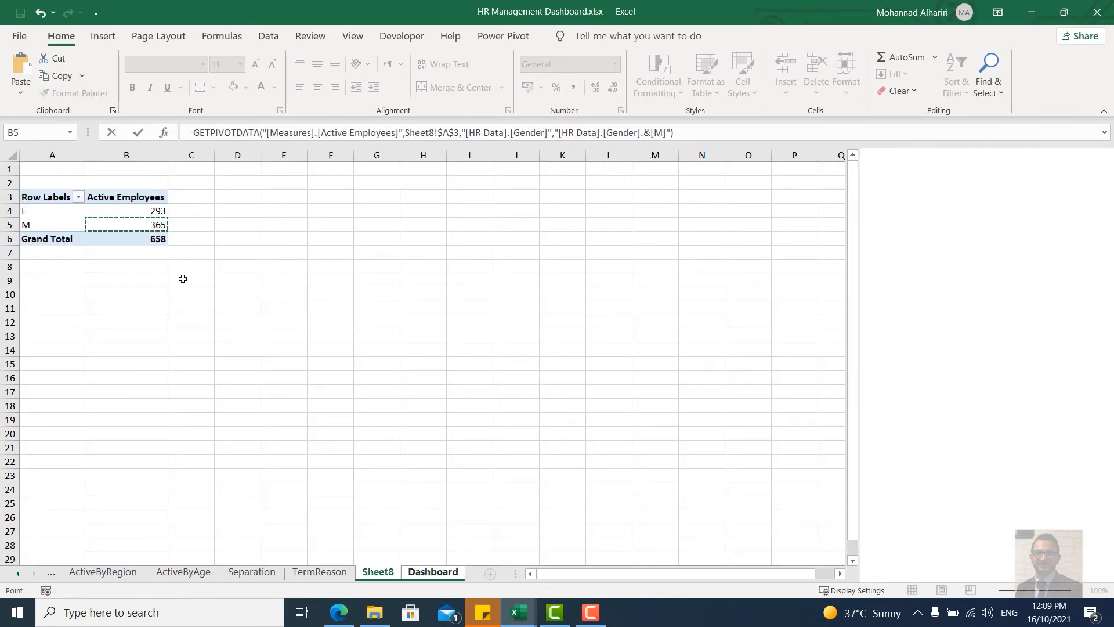
# Step: Link Dashboard cell D3 to the Grand Total of Active Employees in the Sheet8 PivotTable
pyautogui.click(203, 210)
pyautogui.write('=')
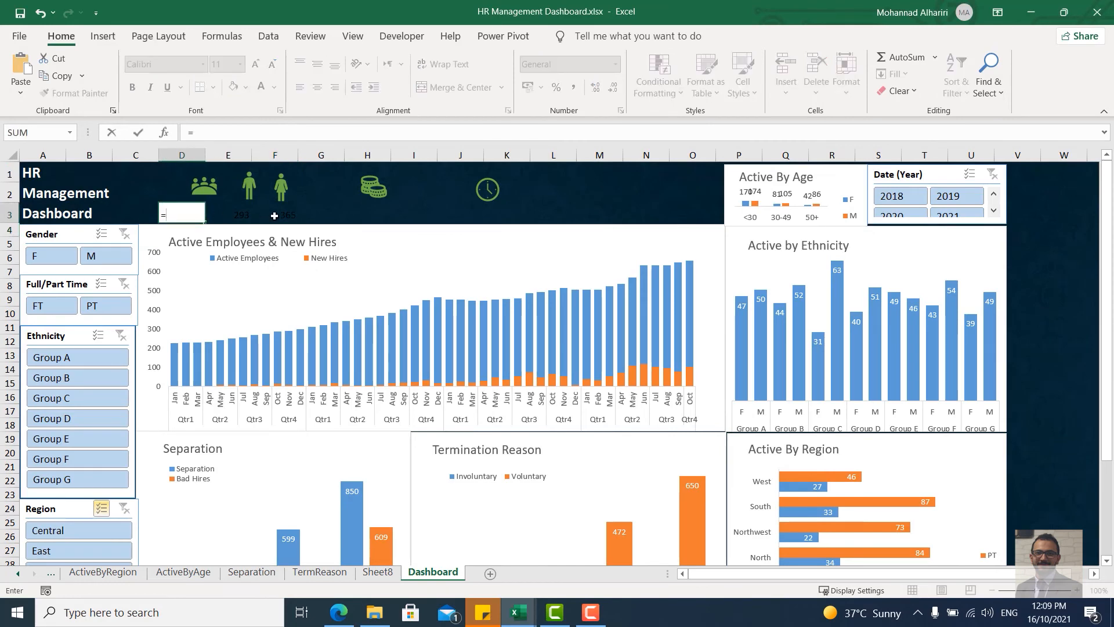
pyautogui.click(279, 215)
pyautogui.press('BackSpace')
pyautogui.press('BackSpace')
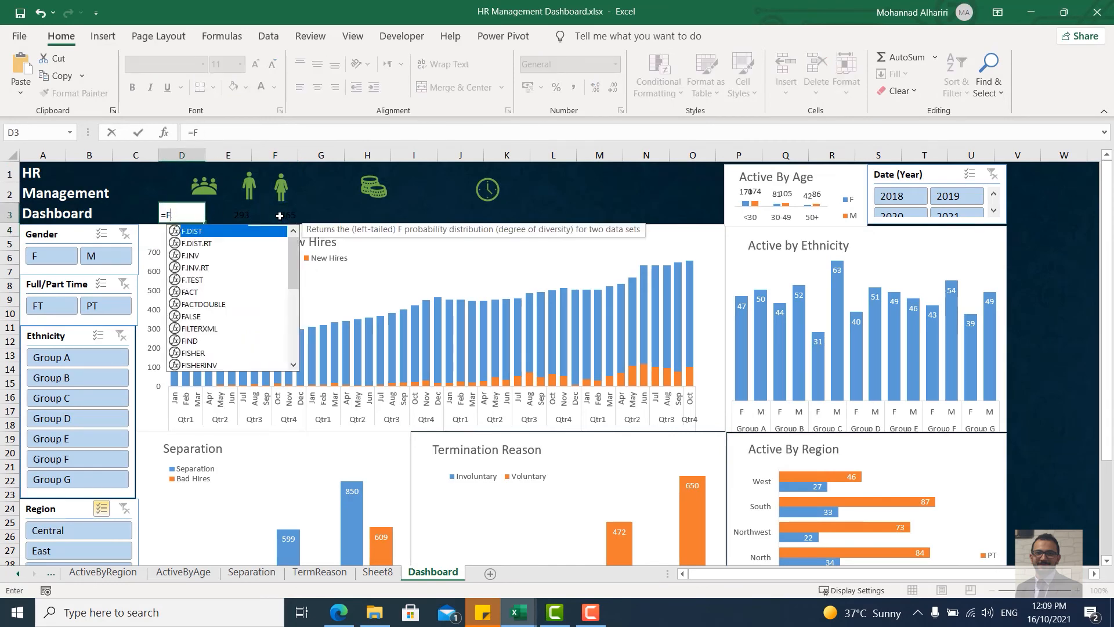
pyautogui.click(377, 571)
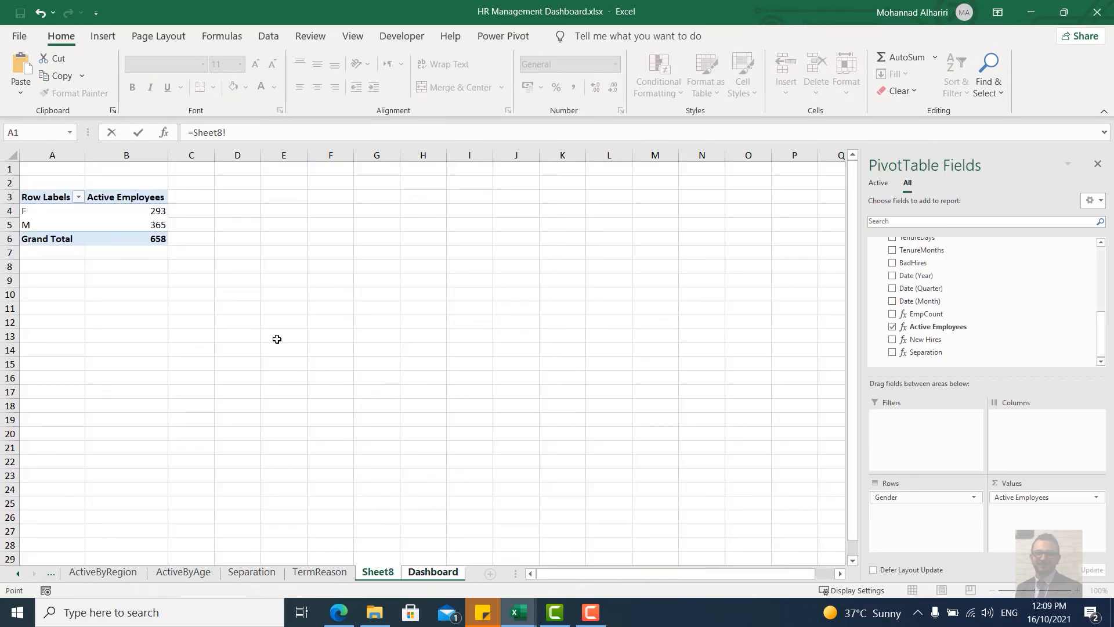
pyautogui.click(161, 239)
pyautogui.press('Return')
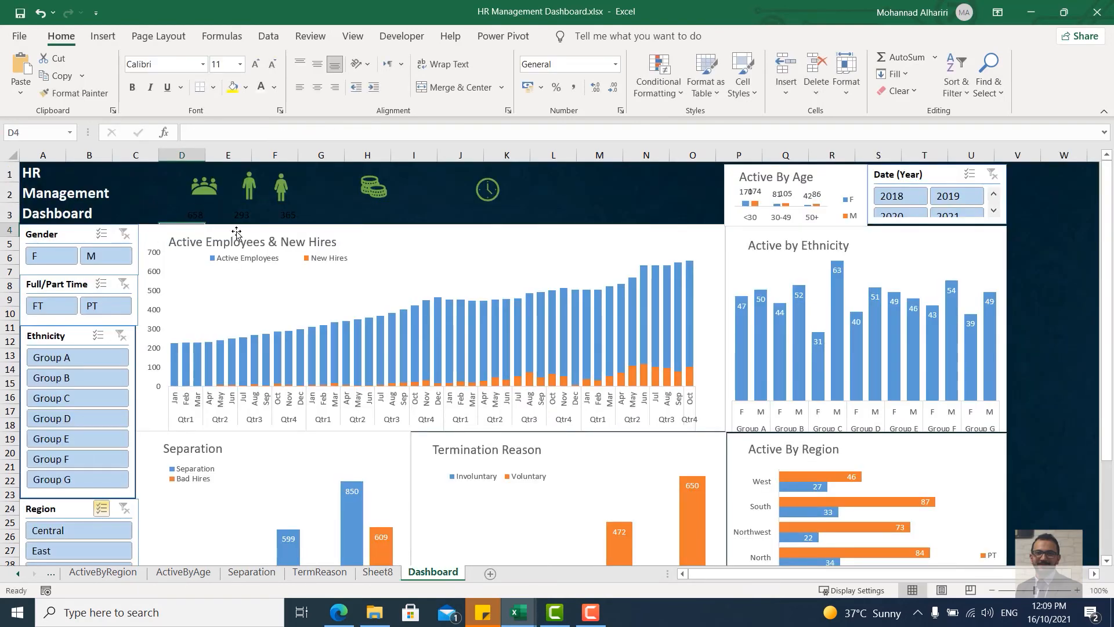
# Step: Make the headcount figures in D3:F3 white and bold
pyautogui.moveTo(192, 213); pyautogui.dragTo(279, 215)
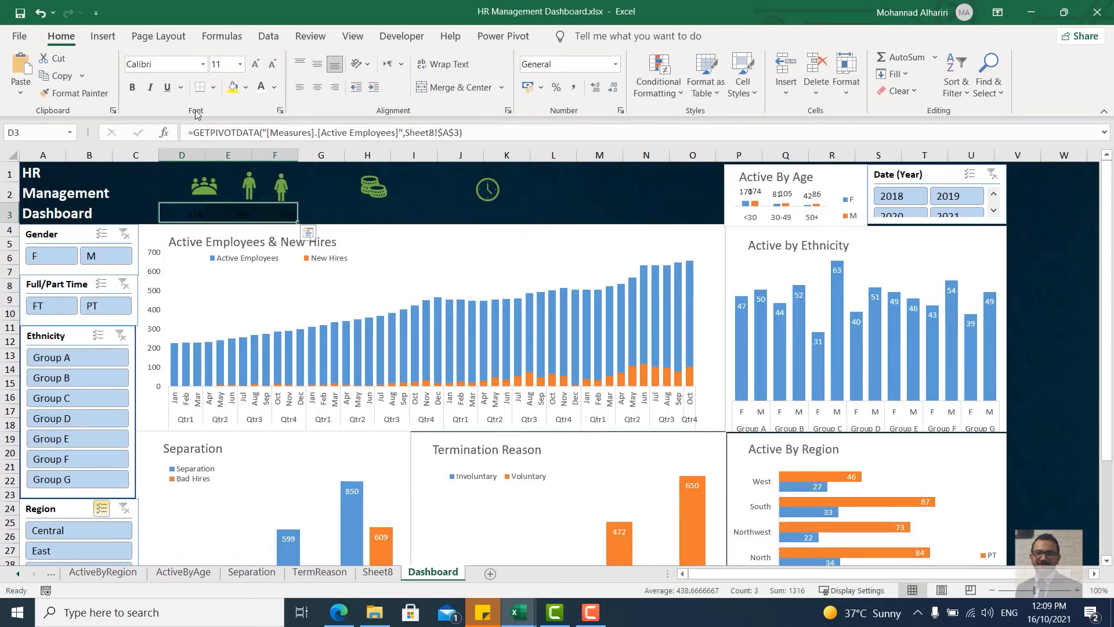
pyautogui.click(261, 87)
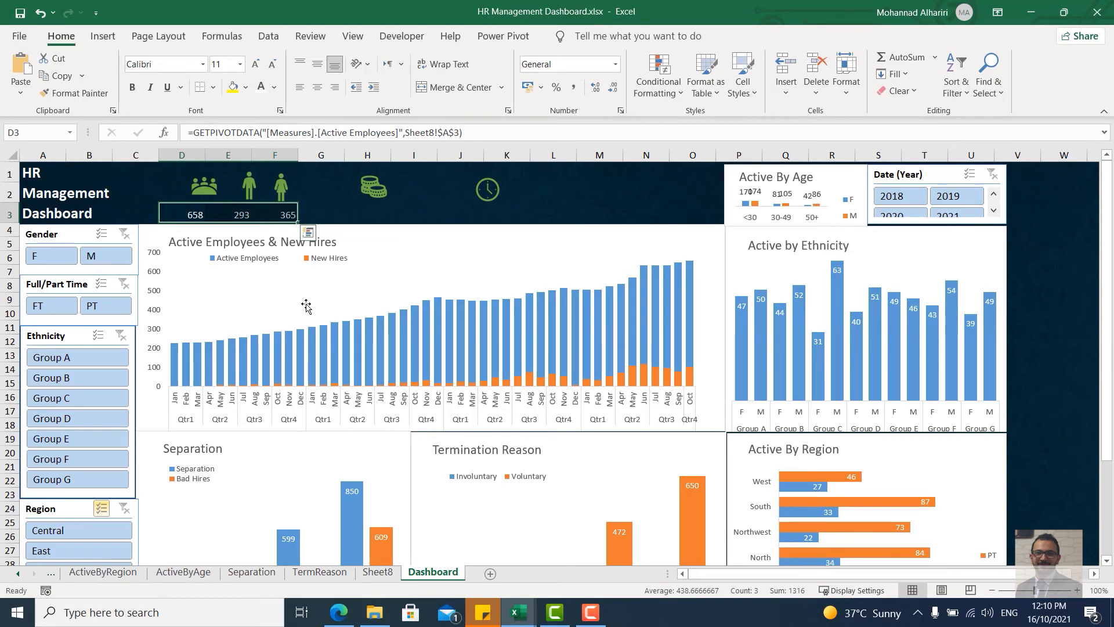
pyautogui.click(133, 92)
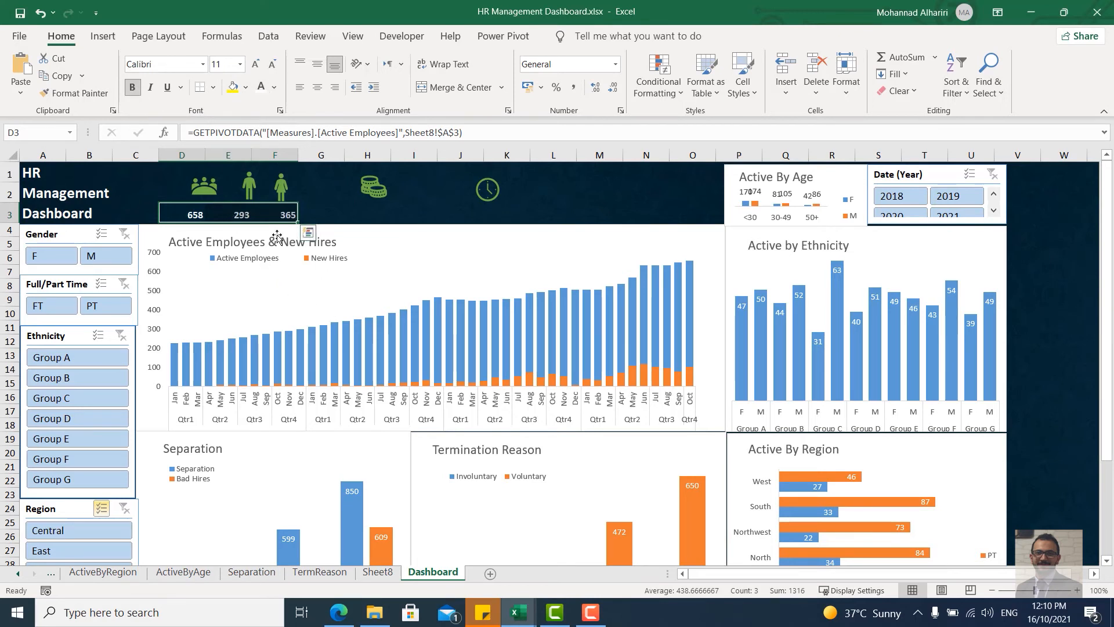
# Step: Align the two single-person icons above the headcount figures in E3 and F3
pyautogui.click(242, 187)
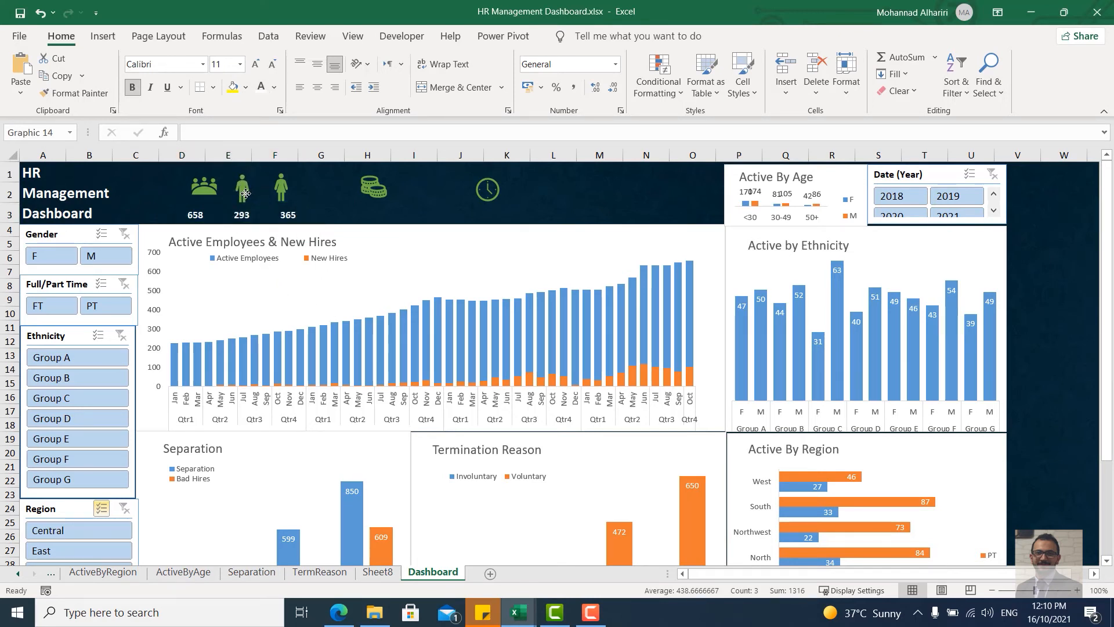
pyautogui.moveTo(281, 189)
pyautogui.mouseDown()
pyautogui.moveTo(271, 192)
pyautogui.moveTo(287, 190)
pyautogui.mouseUp()
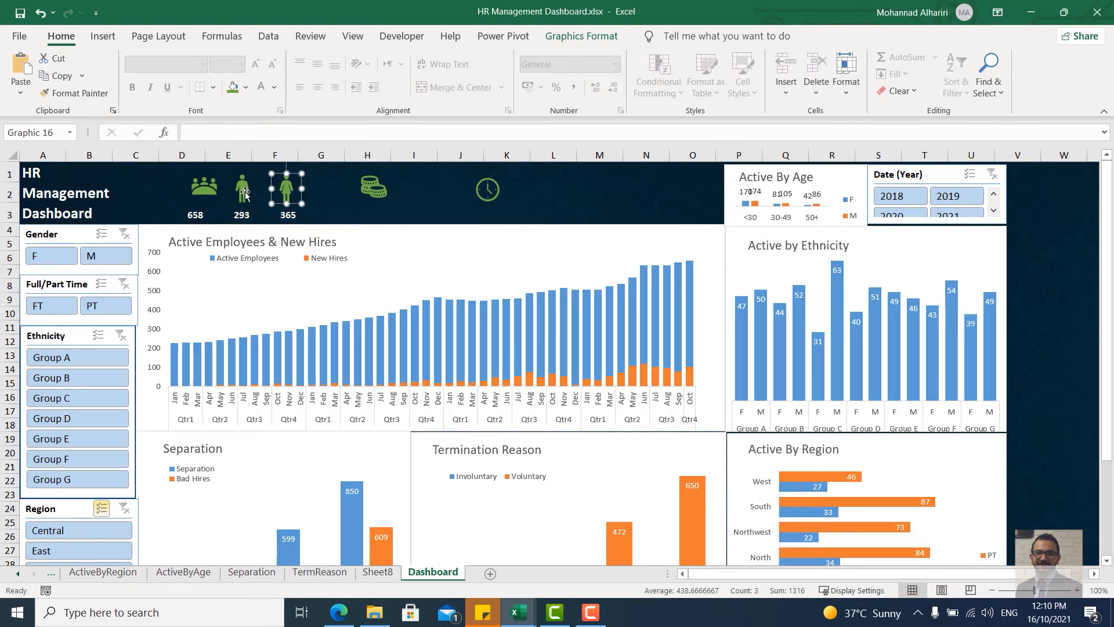
pyautogui.click(244, 190)
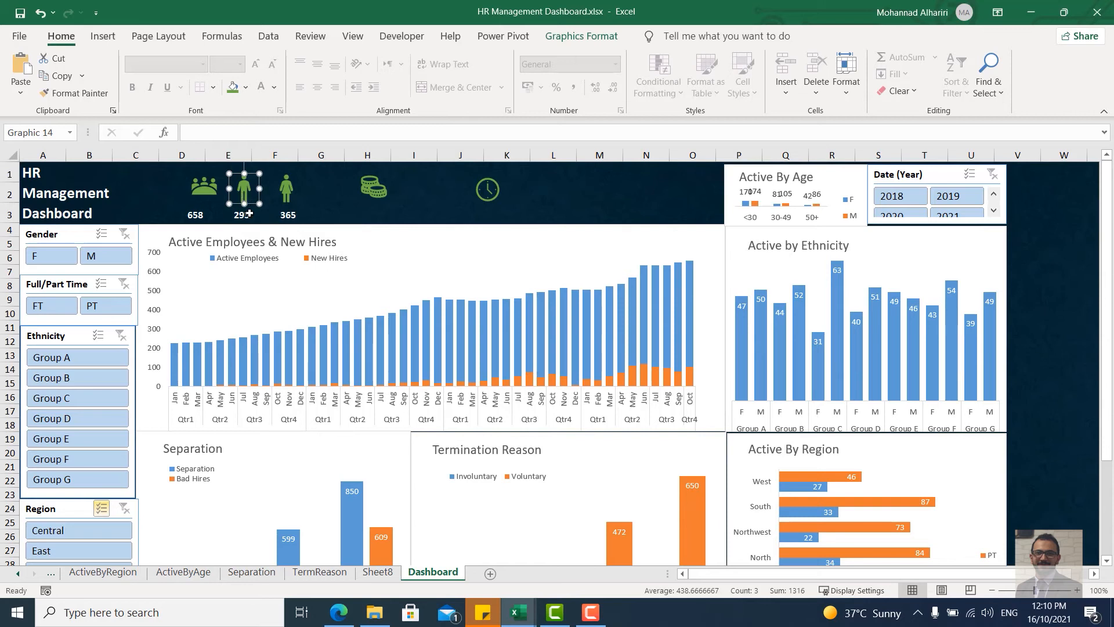
# Step: Enter the formula =F3/D3 in cell F1 to calculate the M share of active employees
pyautogui.click(277, 172)
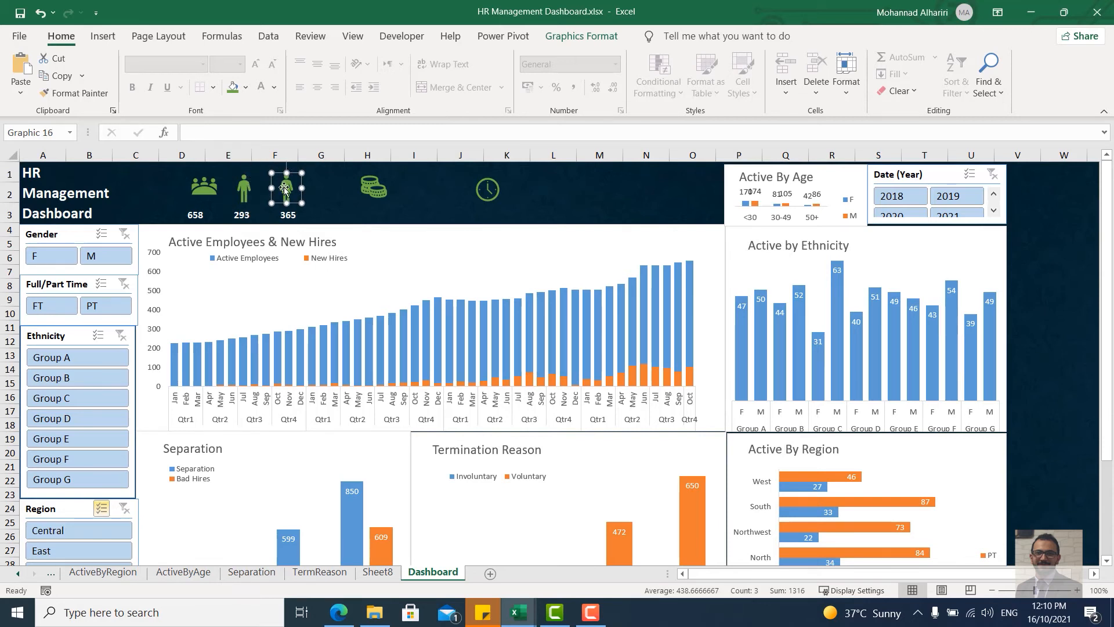
pyautogui.press('Escape')
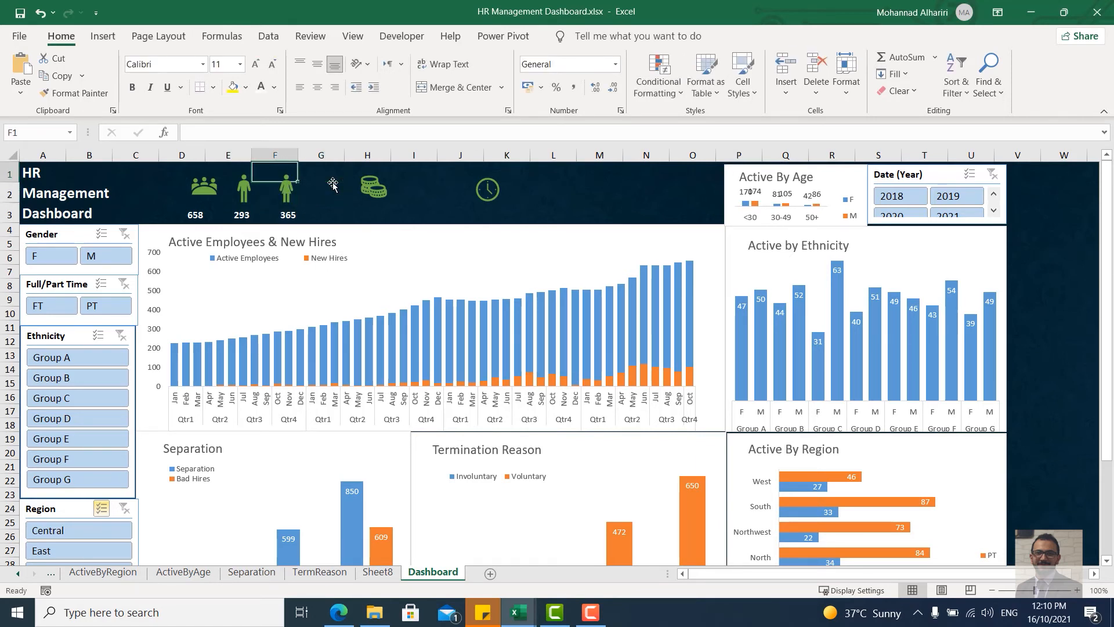
pyautogui.write('=')
pyautogui.click(283, 216)
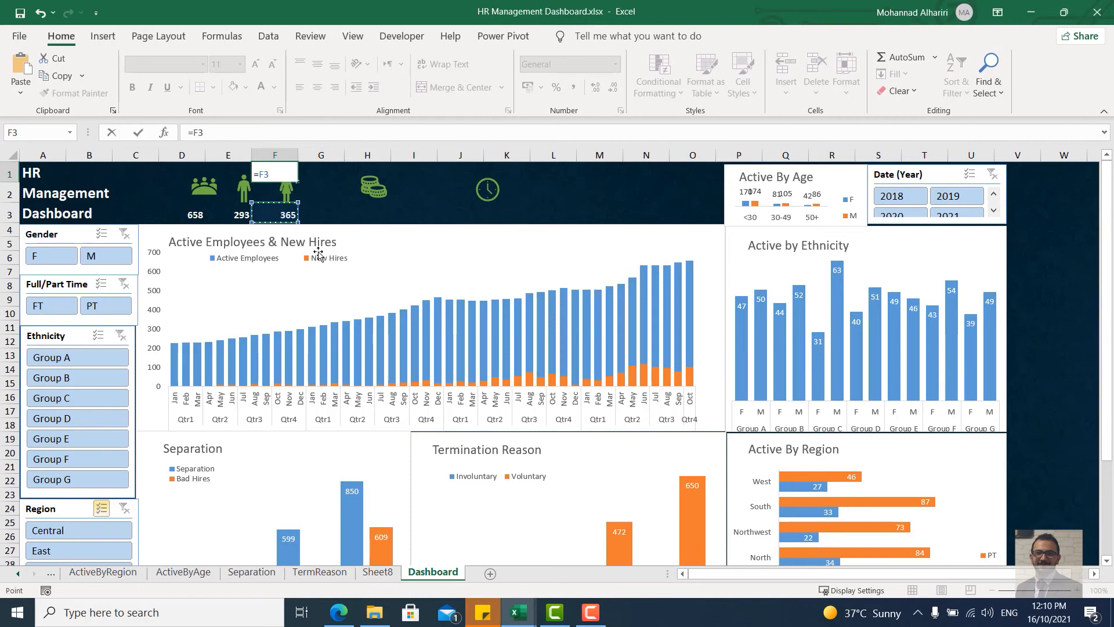
pyautogui.write('/')
pyautogui.press('Left')
pyautogui.press('Left')
pyautogui.press('Down')
pyautogui.press('Down')
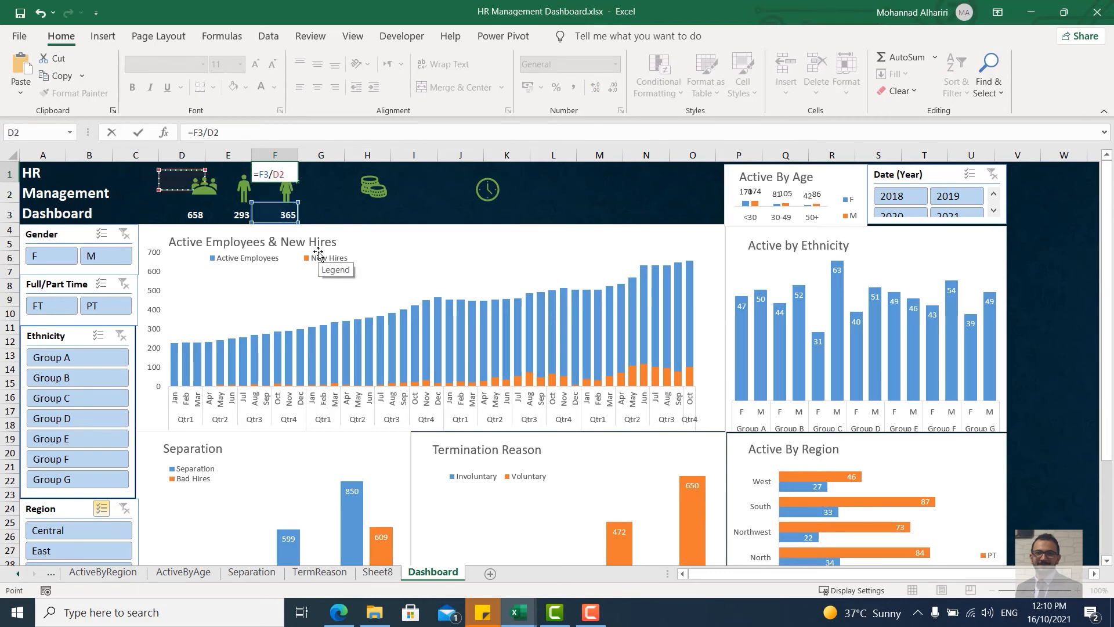
pyautogui.press('Return')
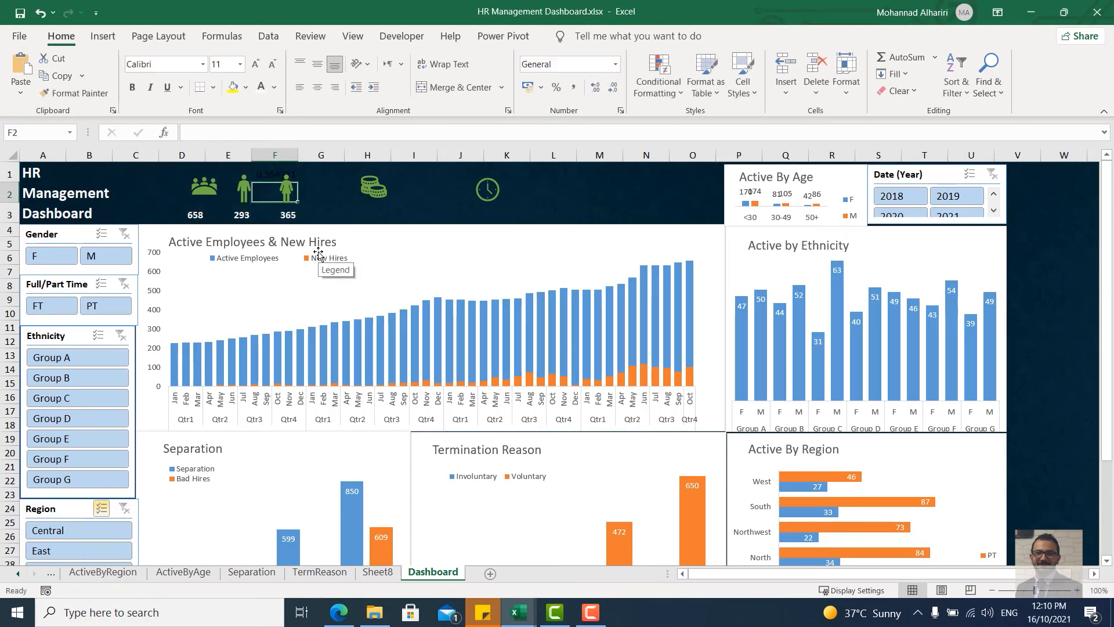
# Step: Enter the formula =E3/D3 in cell E1 to calculate the F share of active employees
pyautogui.press('Up')
pyautogui.press('Left')
pyautogui.write('=')
pyautogui.press('Down')
pyautogui.press('Down')
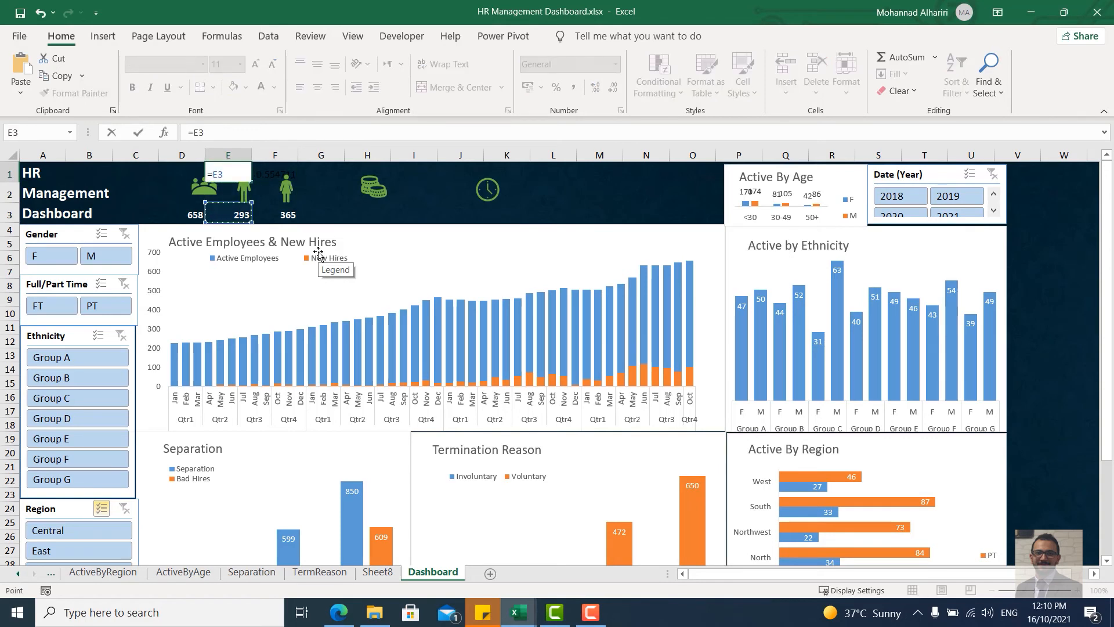
pyautogui.write('/')
pyautogui.press('Left')
pyautogui.press('Down')
pyautogui.press('Down')
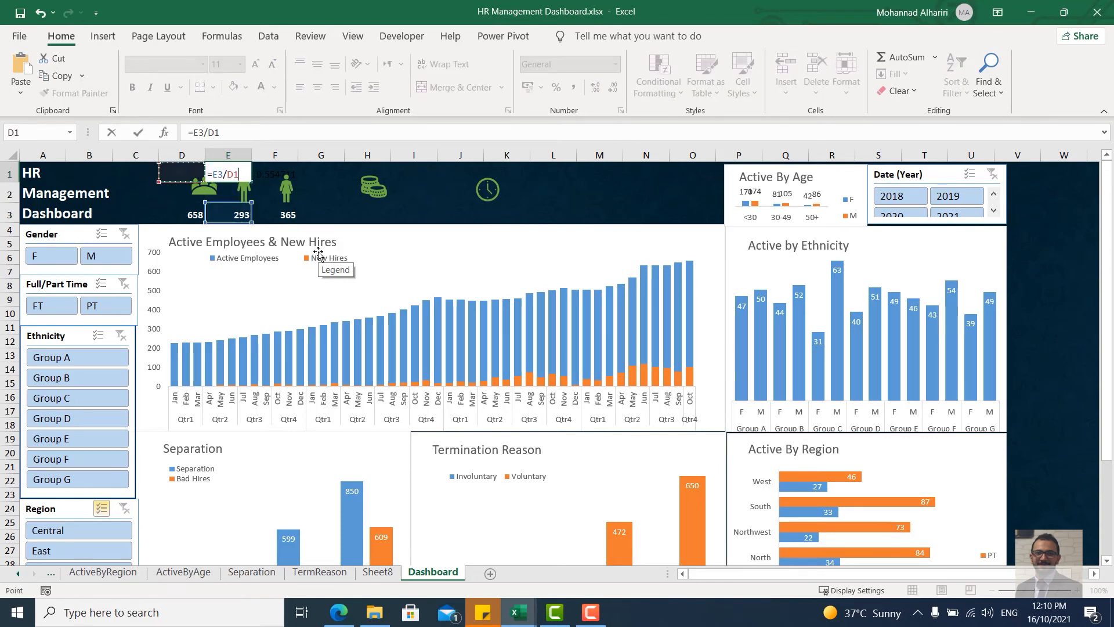
pyautogui.press('Return')
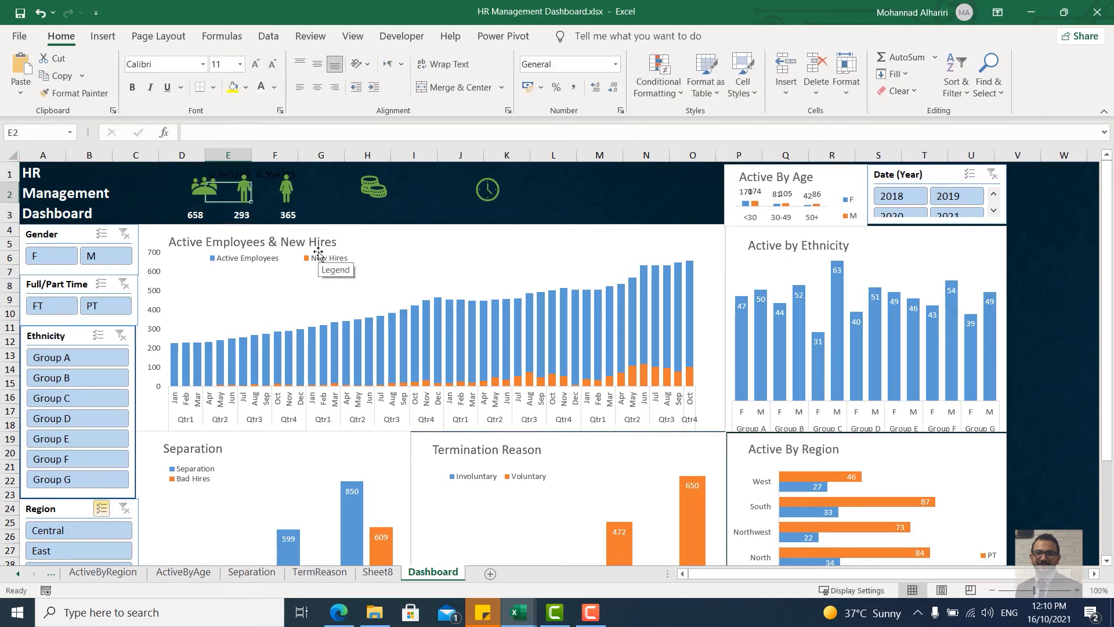
# Step: Format the gender share cells E1:F1 as percentages
pyautogui.moveTo(280, 174); pyautogui.dragTo(255, 192)
pyautogui.hotkey('ctrl', 'z')
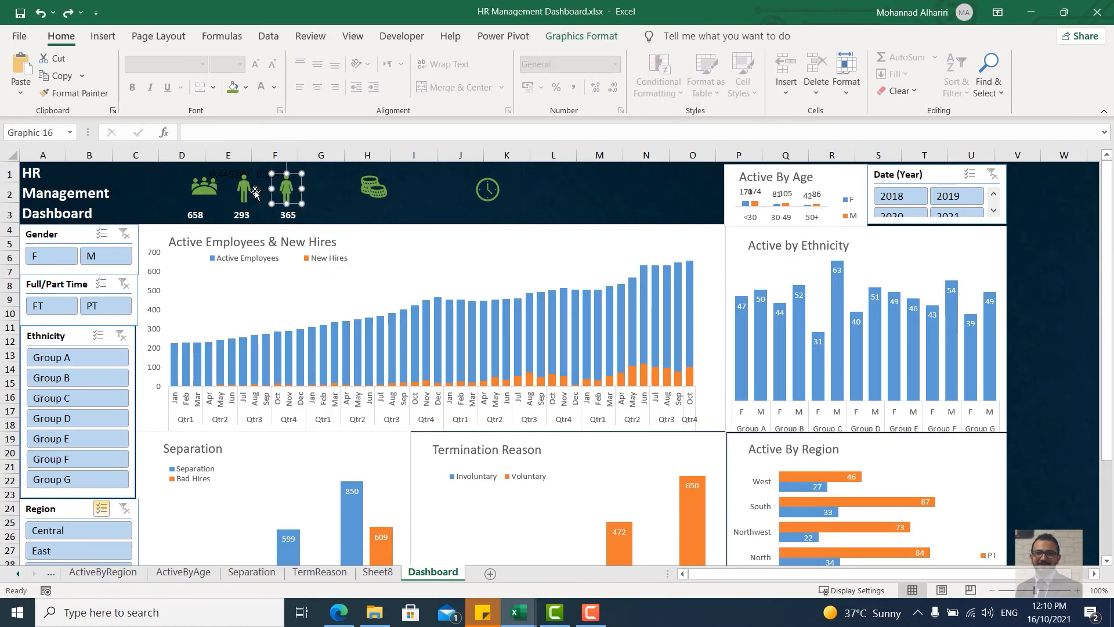
pyautogui.press('Up')
pyautogui.press('Escape')
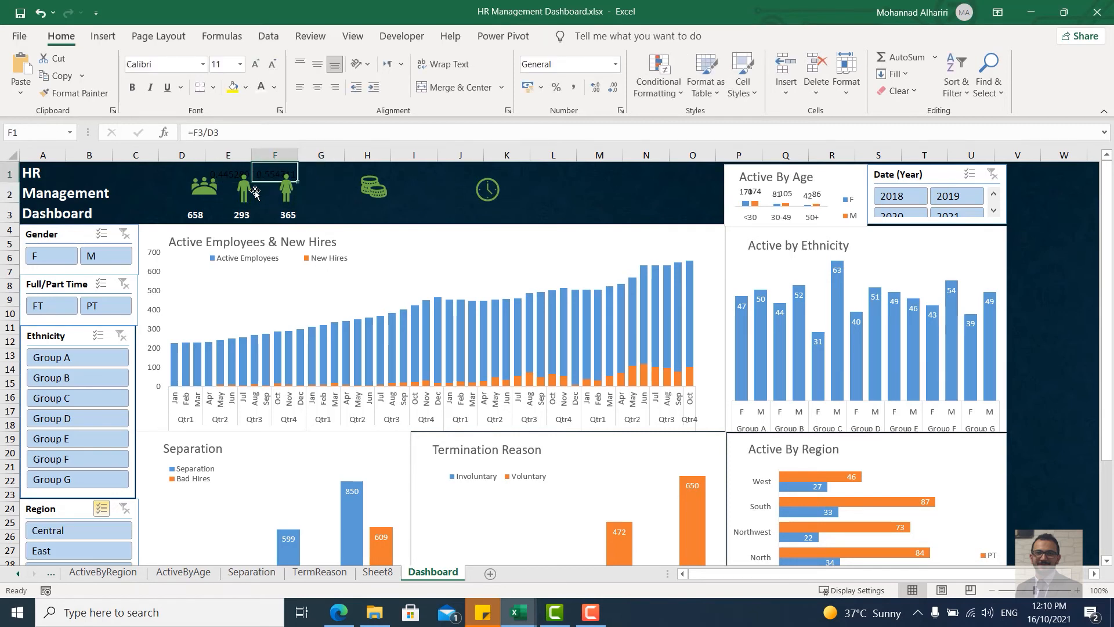
pyautogui.hotkey('shift', 'Left')
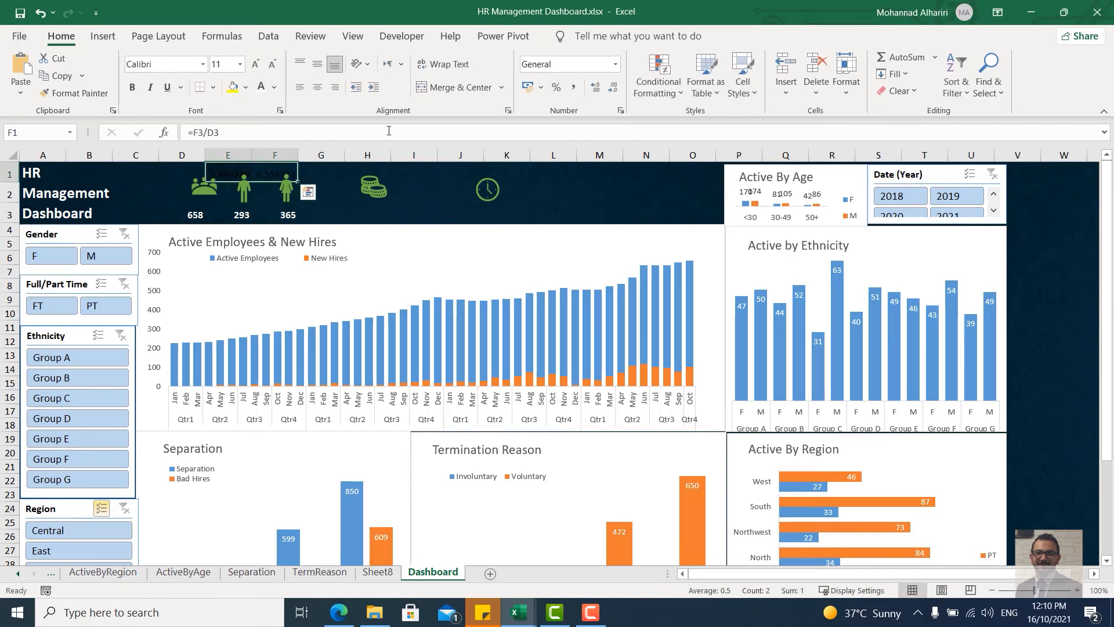
pyautogui.click(556, 87)
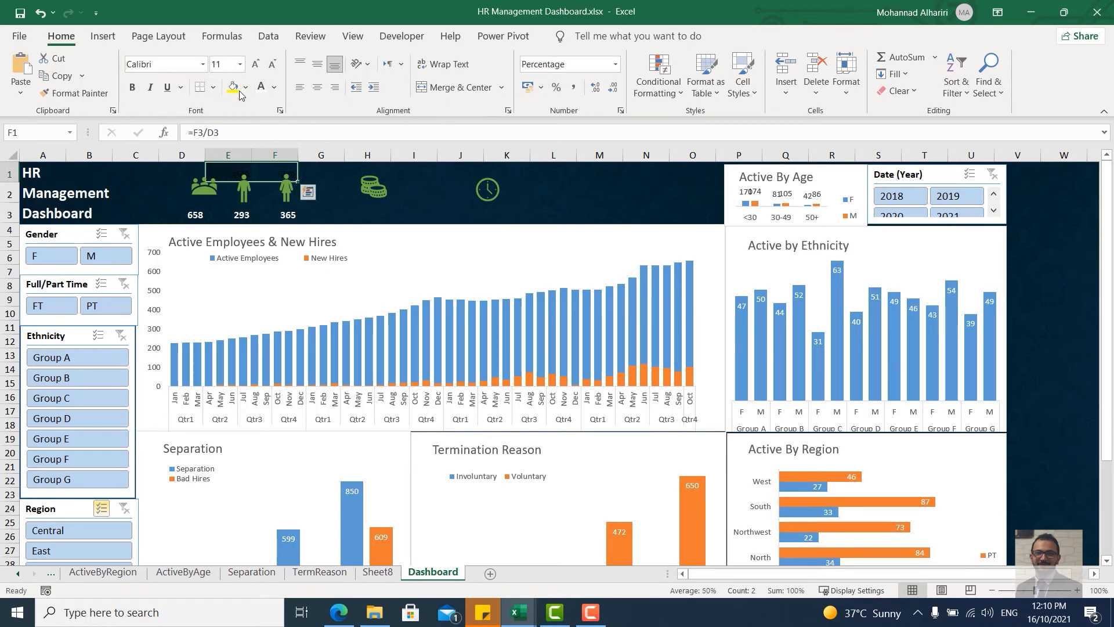
# Step: Make the shares in E1:F1 white and bold, centred horizontally and aligned to the middle vertically
pyautogui.click(261, 89)
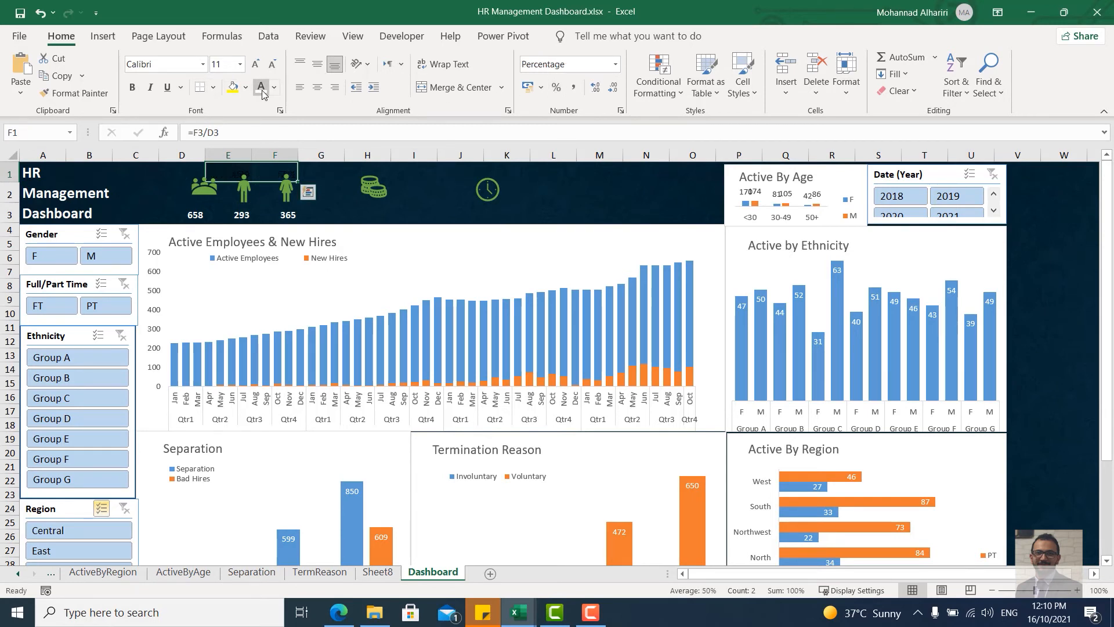
pyautogui.click(133, 87)
pyautogui.click(318, 87)
pyautogui.click(319, 64)
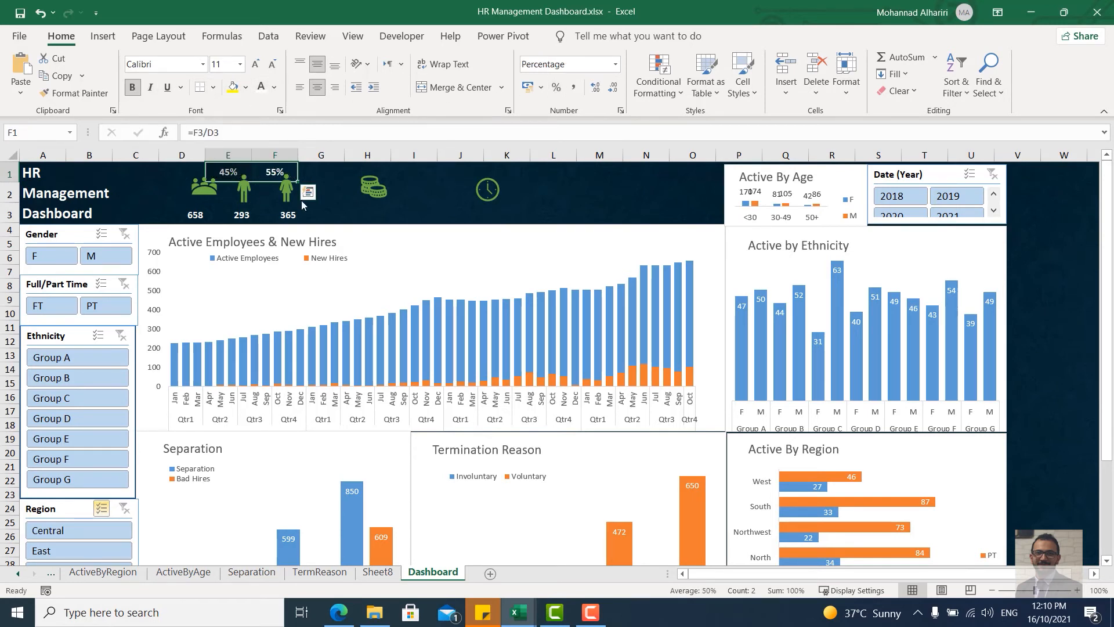
# Step: Centre the headcount figures in D3:F3 horizontally and realign the three people icons directly above them
pyautogui.moveTo(284, 215); pyautogui.dragTo(191, 215)
pyautogui.click(317, 87)
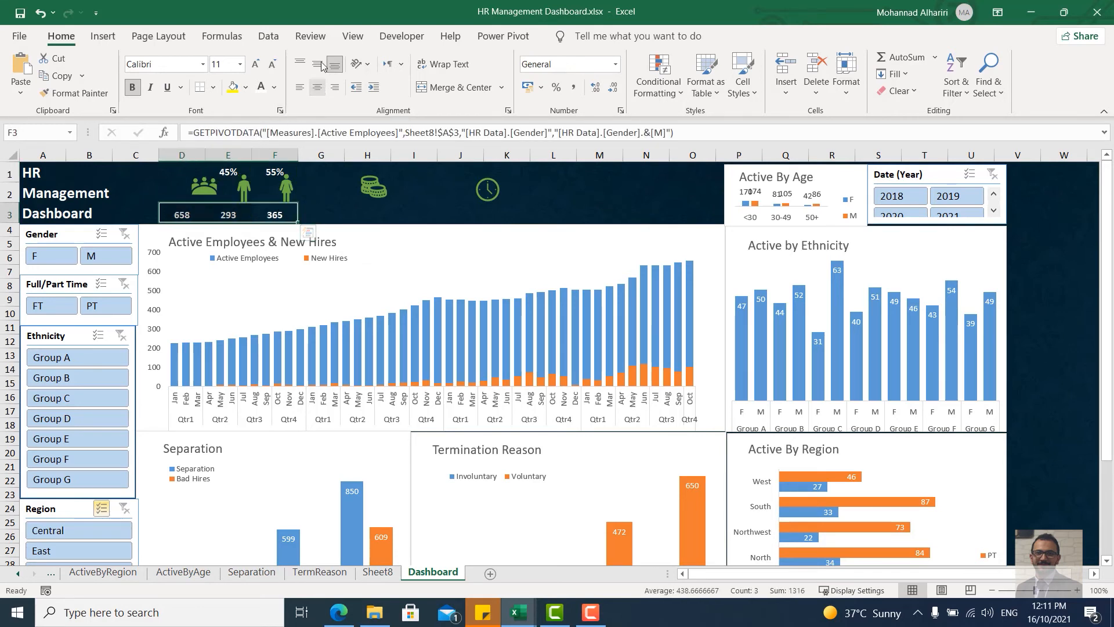
pyautogui.click(210, 183)
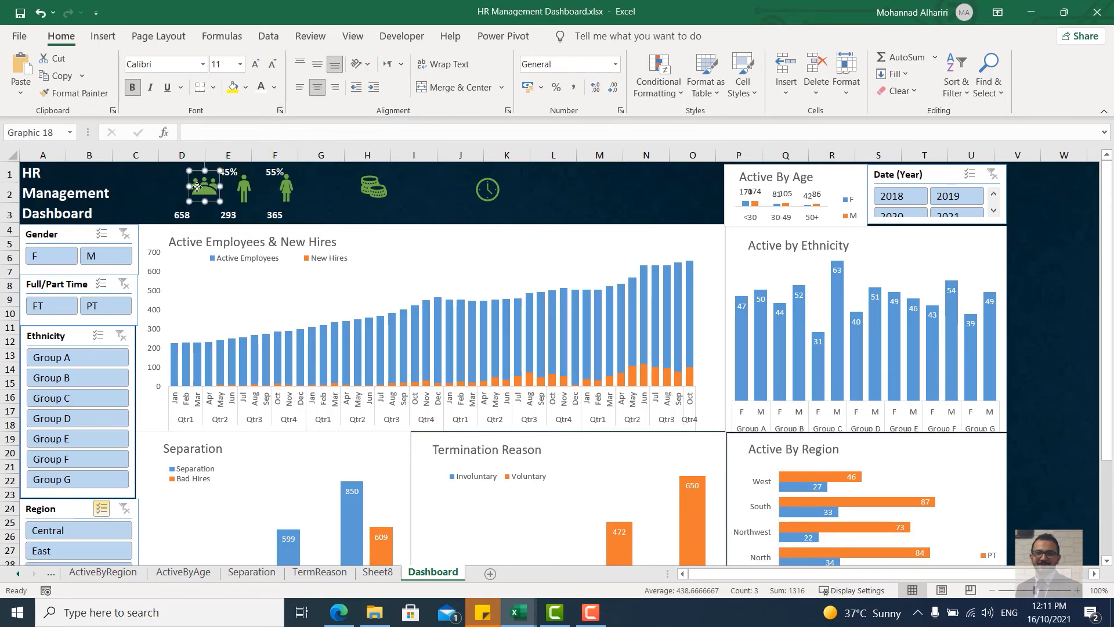
pyautogui.moveTo(243, 189); pyautogui.dragTo(276, 189)
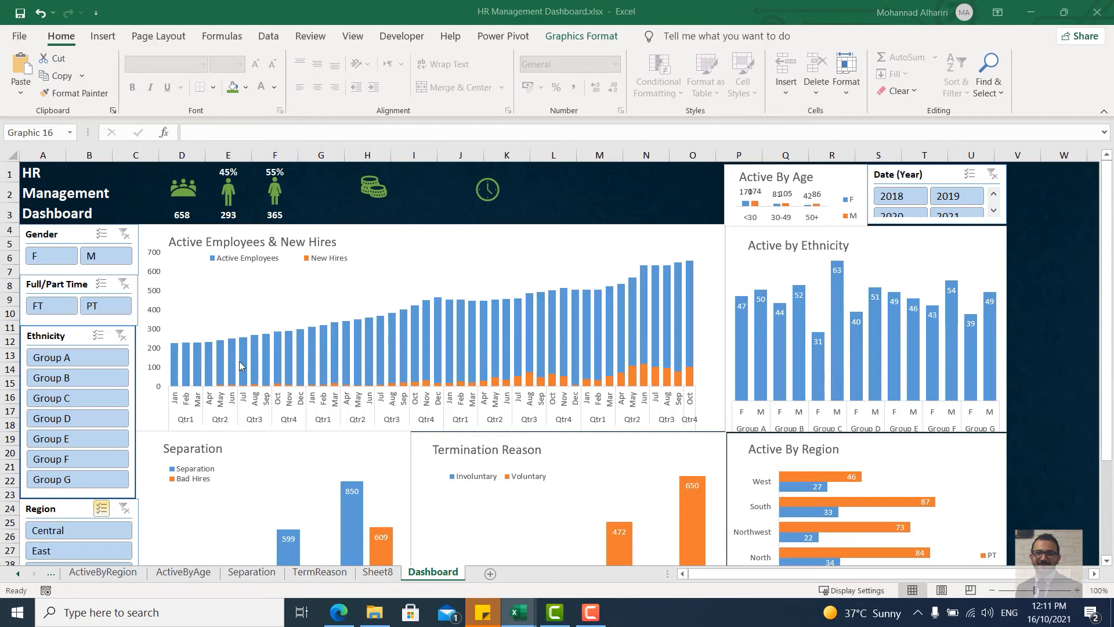
# Step: Copy the gender PivotTable on Sheet8 and paste the duplicate at cell A8
pyautogui.click(384, 573)
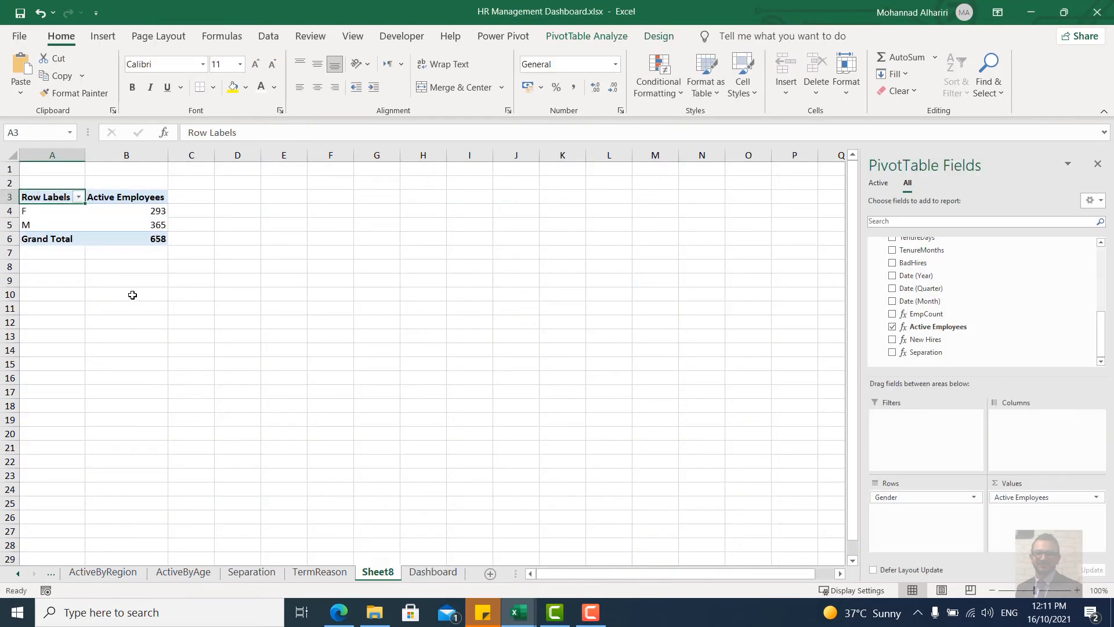
pyautogui.click(131, 293)
pyautogui.moveTo(38, 198); pyautogui.dragTo(130, 234)
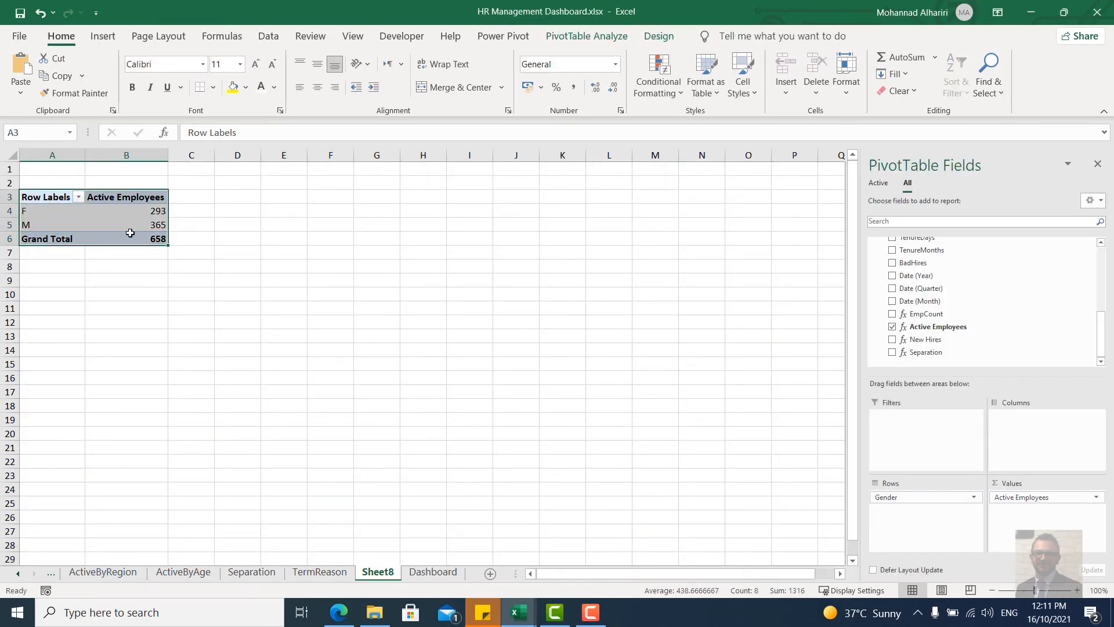
pyautogui.hotkey('ctrl', 'c')
pyautogui.click(63, 271)
pyautogui.hotkey('ctrl', 'v')
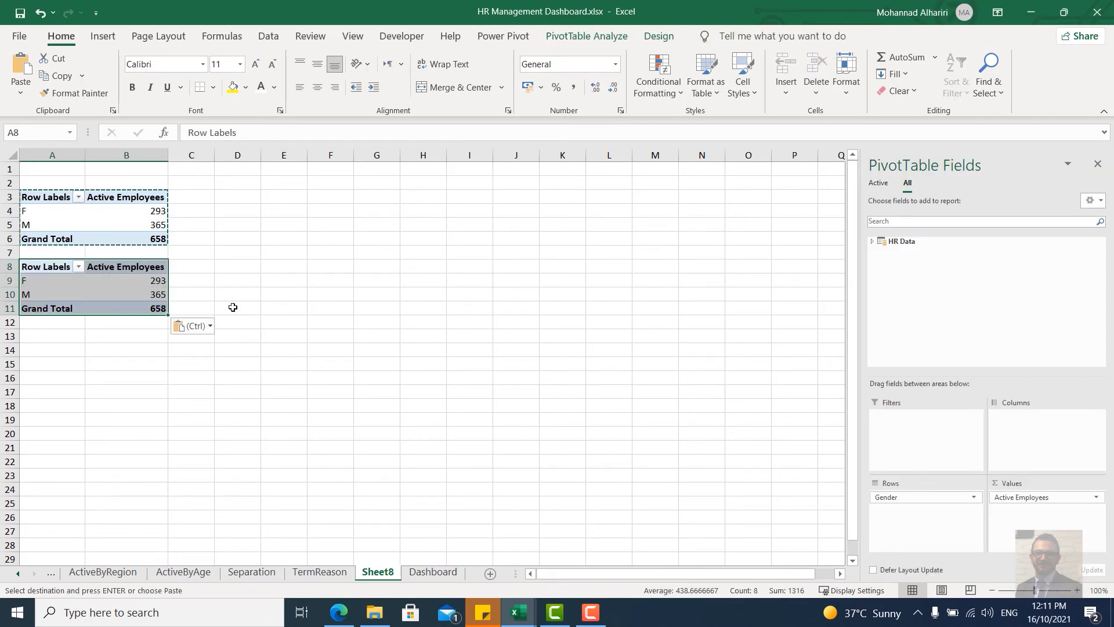
# Step: Rearrange the duplicated PivotTable with Gender in the columns and PayType in the rows
pyautogui.click(872, 241)
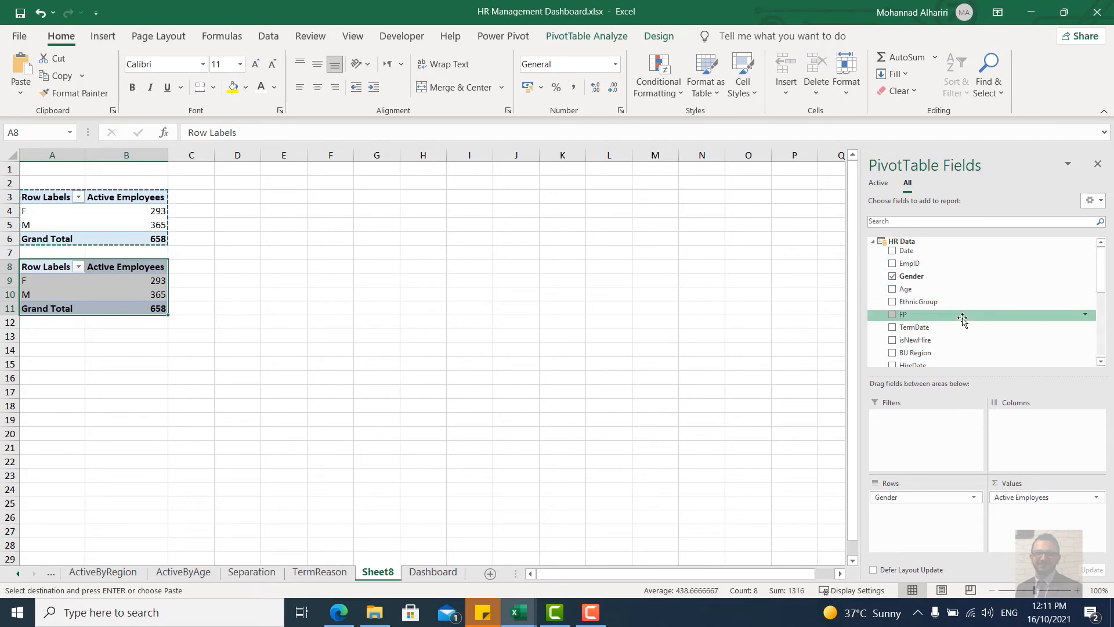
pyautogui.scroll(-8, 937, 349)
pyautogui.moveTo(950, 331)
pyautogui.mouseDown()
pyautogui.moveTo(1057, 534)
pyautogui.moveTo(1027, 505)
pyautogui.moveTo(960, 316)
pyautogui.moveTo(965, 337)
pyautogui.moveTo(952, 329)
pyautogui.mouseUp()
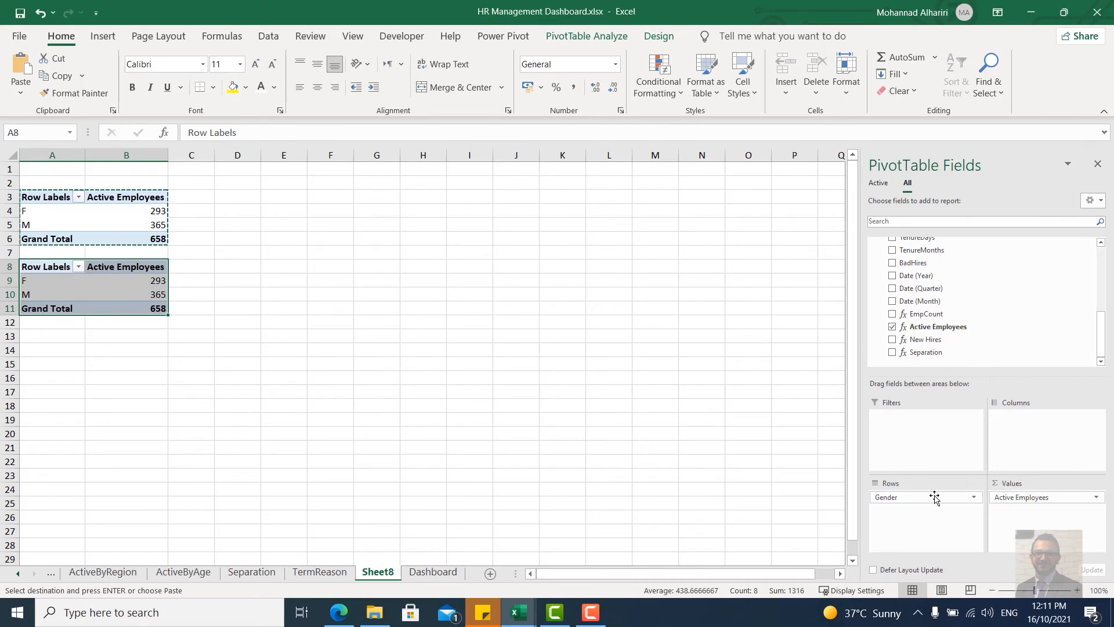
pyautogui.moveTo(934, 498); pyautogui.dragTo(1030, 424)
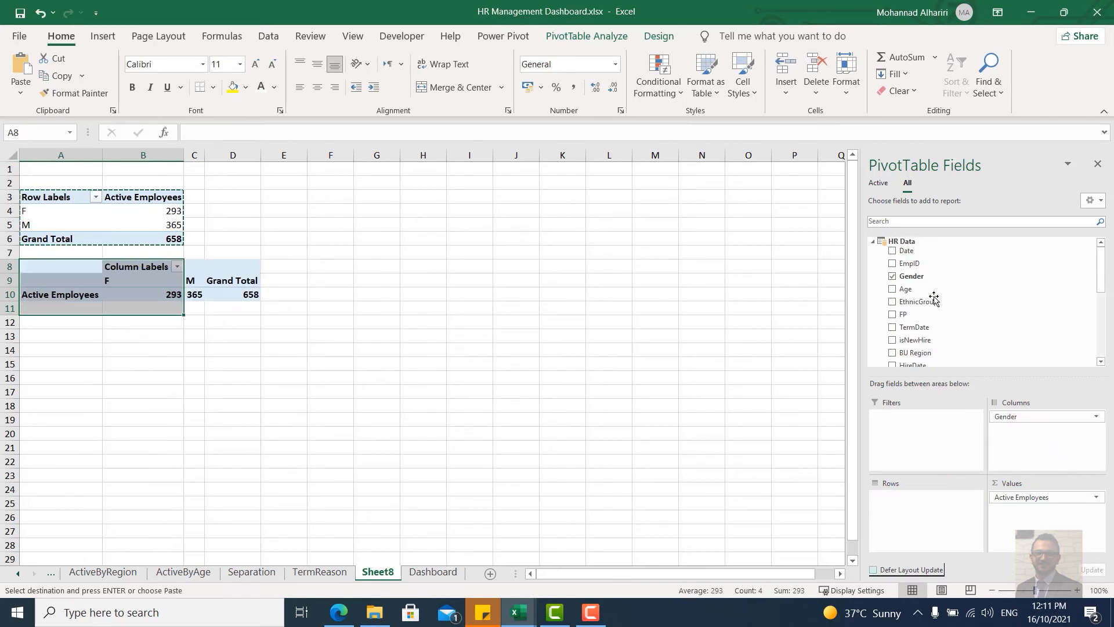
pyautogui.scroll(-1, 937, 317)
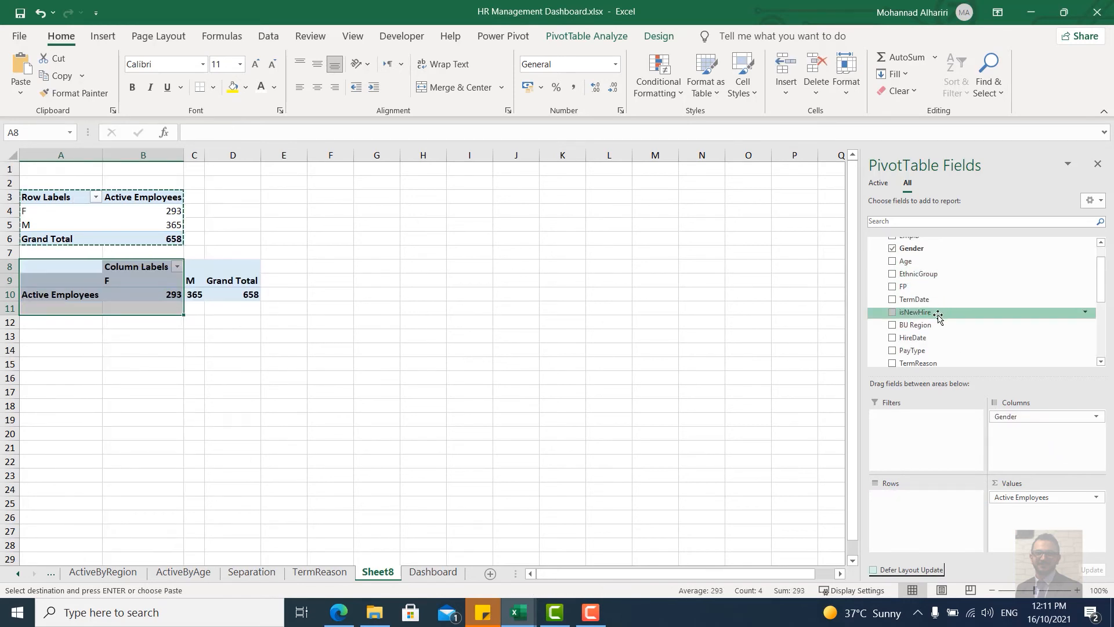
pyautogui.moveTo(929, 352); pyautogui.dragTo(927, 506)
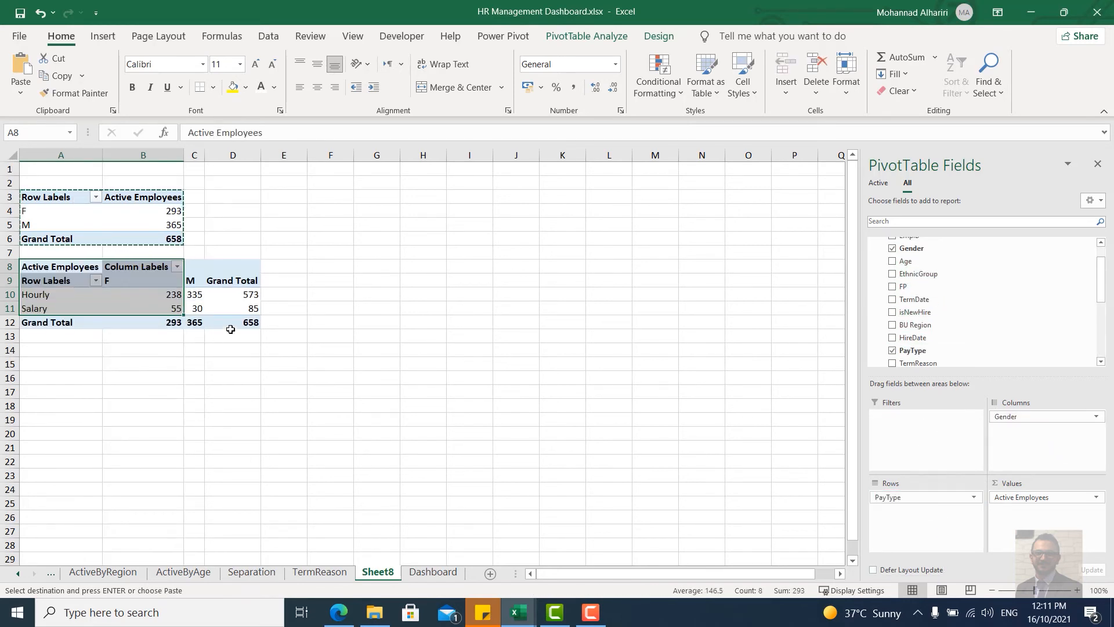
# Step: On the Dashboard sheet, move the coins icon closer to the gender icons, over column G of the header
pyautogui.click(212, 313)
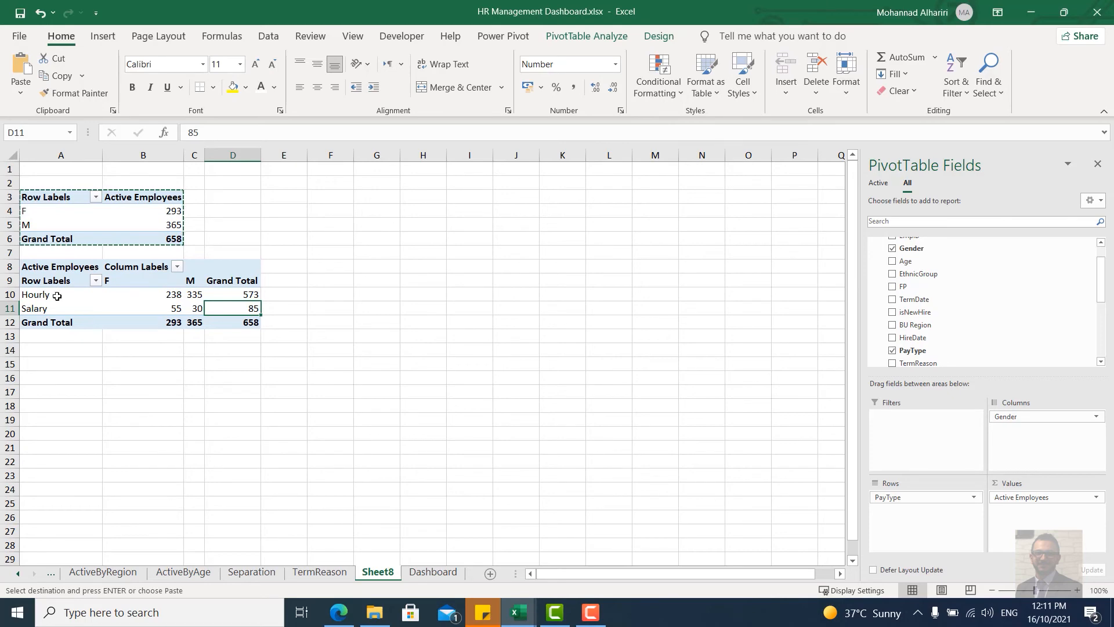
pyautogui.click(417, 573)
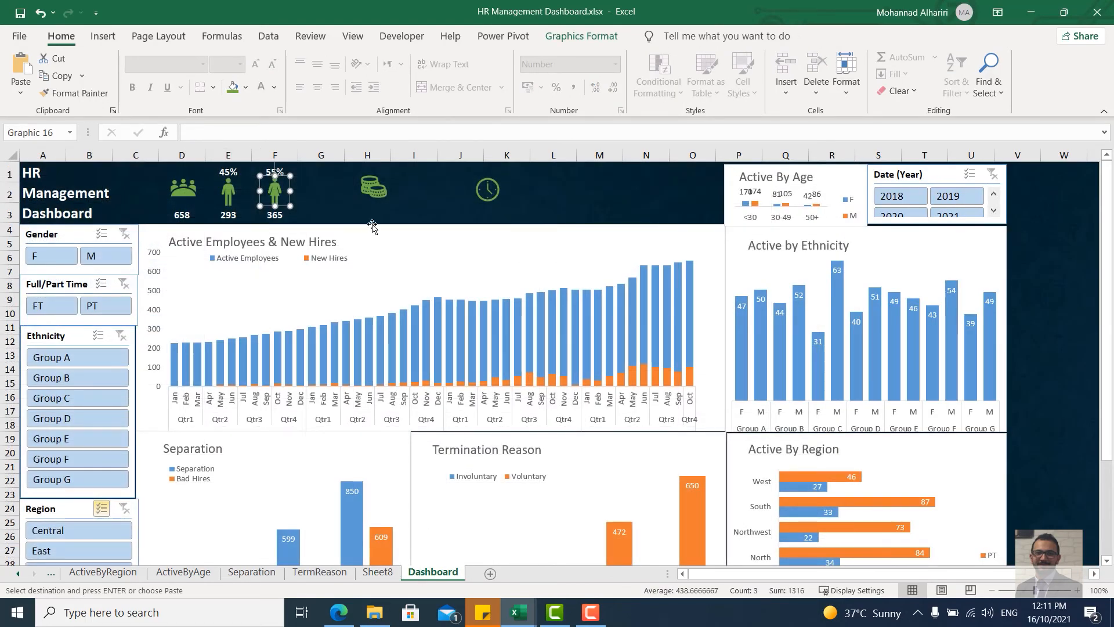
pyautogui.click(370, 186)
pyautogui.moveTo(370, 186); pyautogui.dragTo(330, 192)
# Step: Duplicate the man and woman icons, place the copies over columns H and I, and raise the coins icon slightly
pyautogui.click(228, 194)
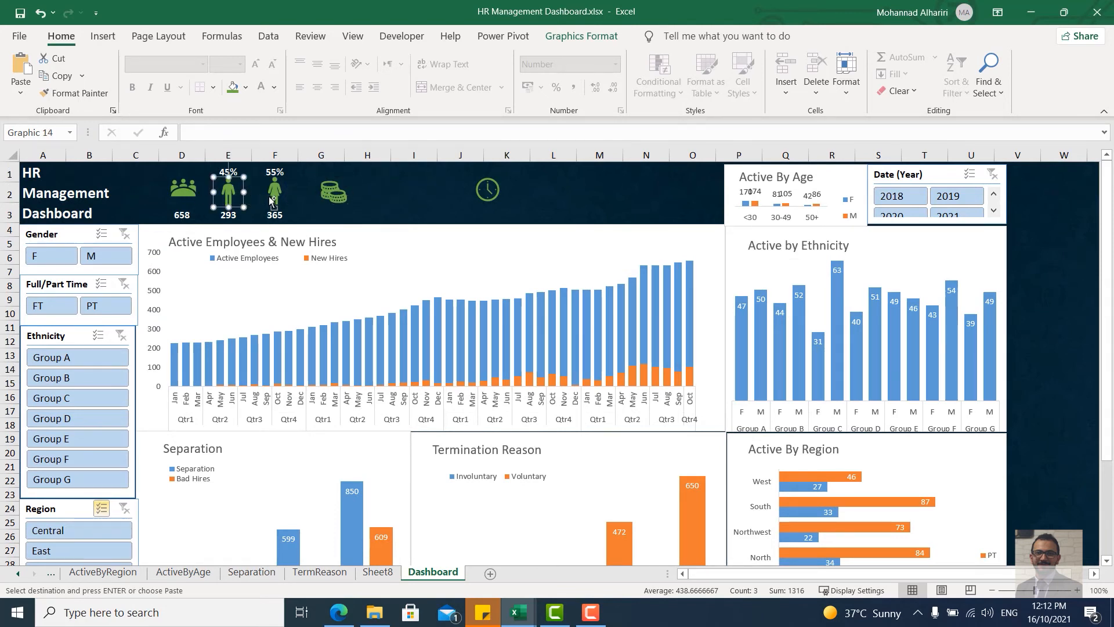
pyautogui.keyDown('ctrl'); pyautogui.click(270, 197); pyautogui.keyUp('ctrl')
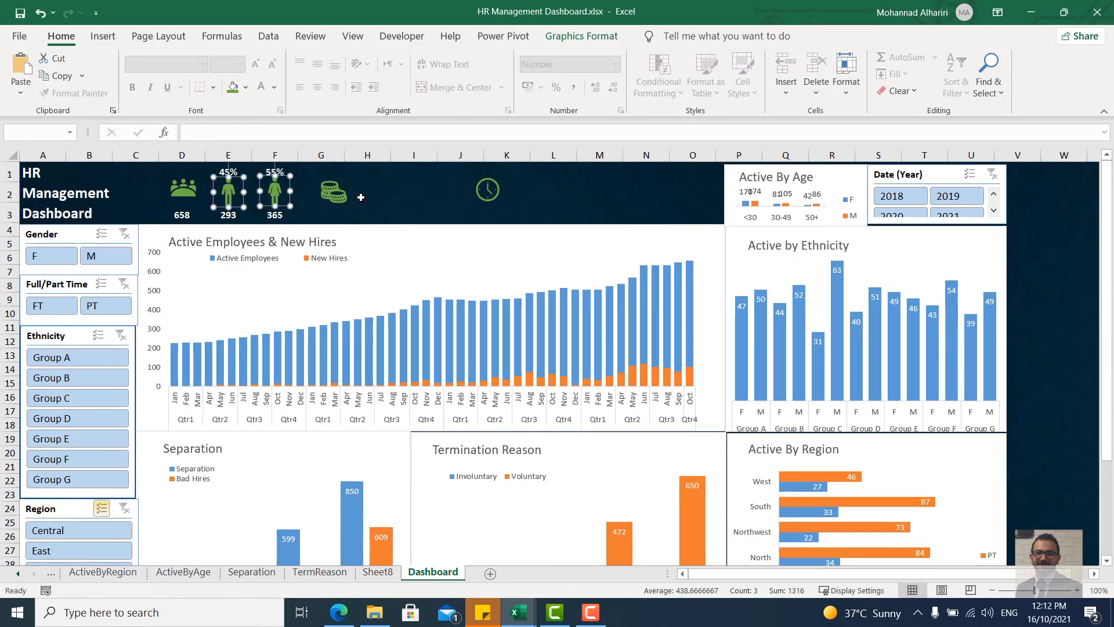
pyautogui.hotkey('ctrl', 'v')
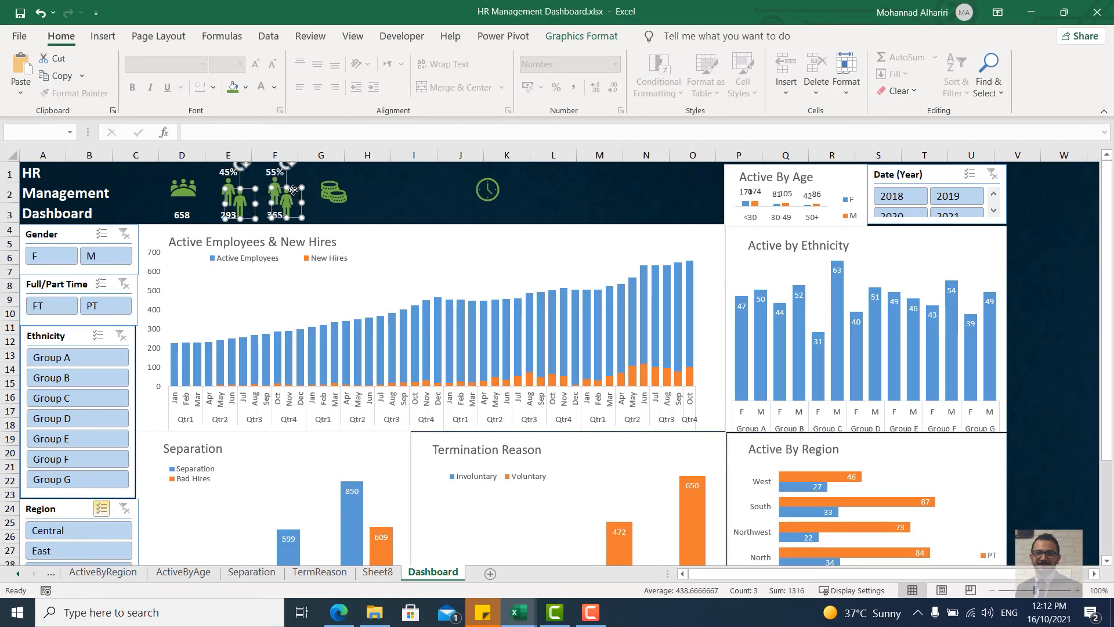
pyautogui.moveTo(293, 190); pyautogui.dragTo(422, 167)
pyautogui.click(334, 190)
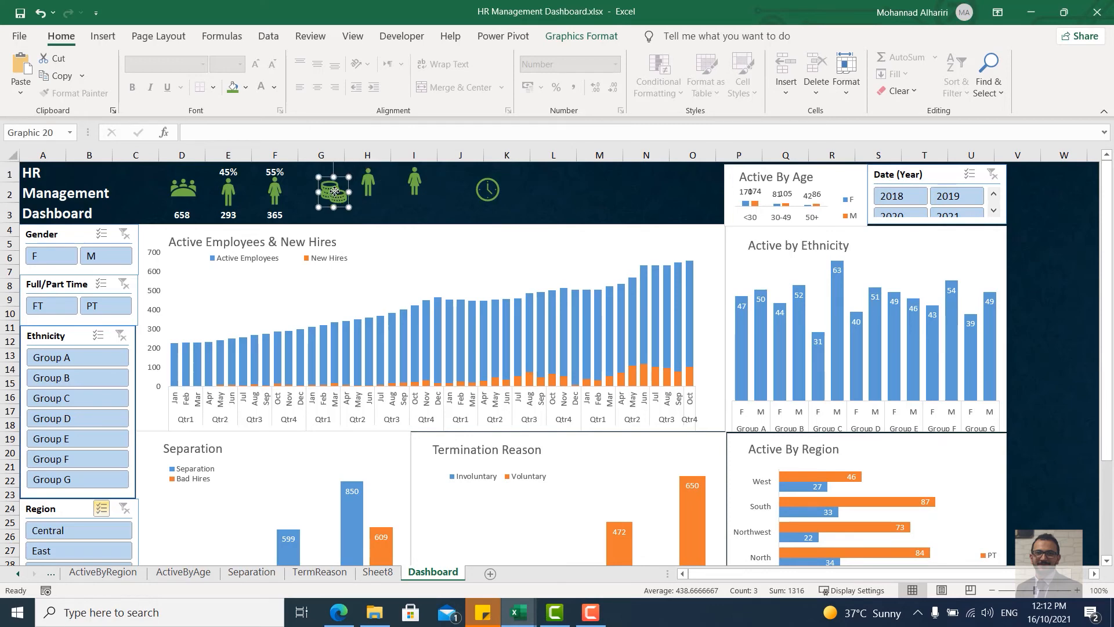
pyautogui.moveTo(335, 191); pyautogui.dragTo(332, 181)
pyautogui.click(332, 207)
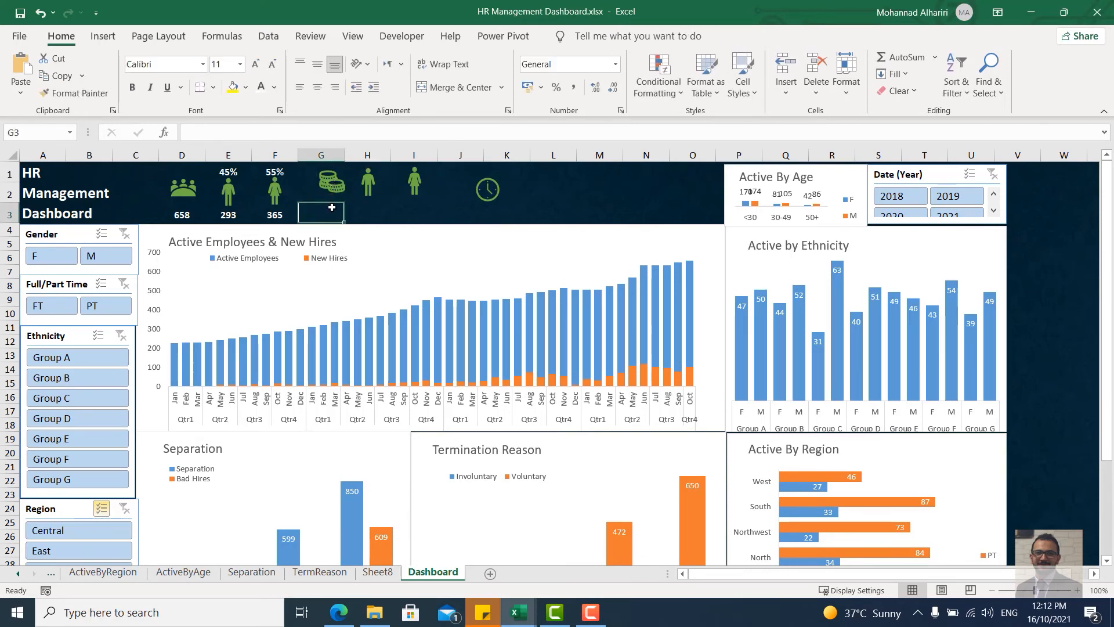
pyautogui.click(7, 215)
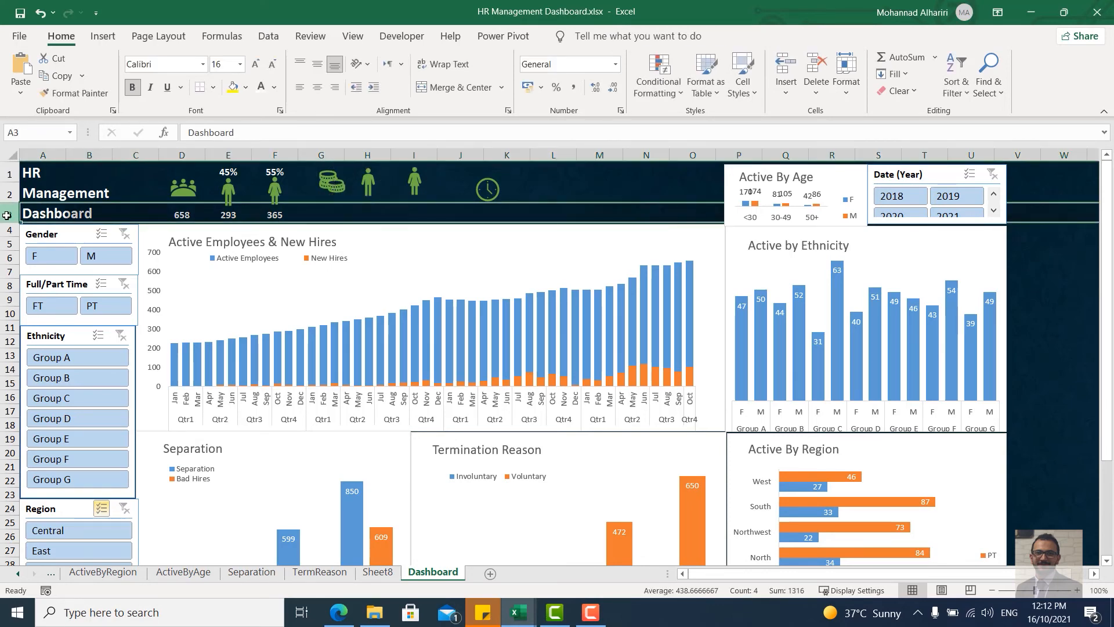
pyautogui.hotkey('ctrl', 'shift', '+')
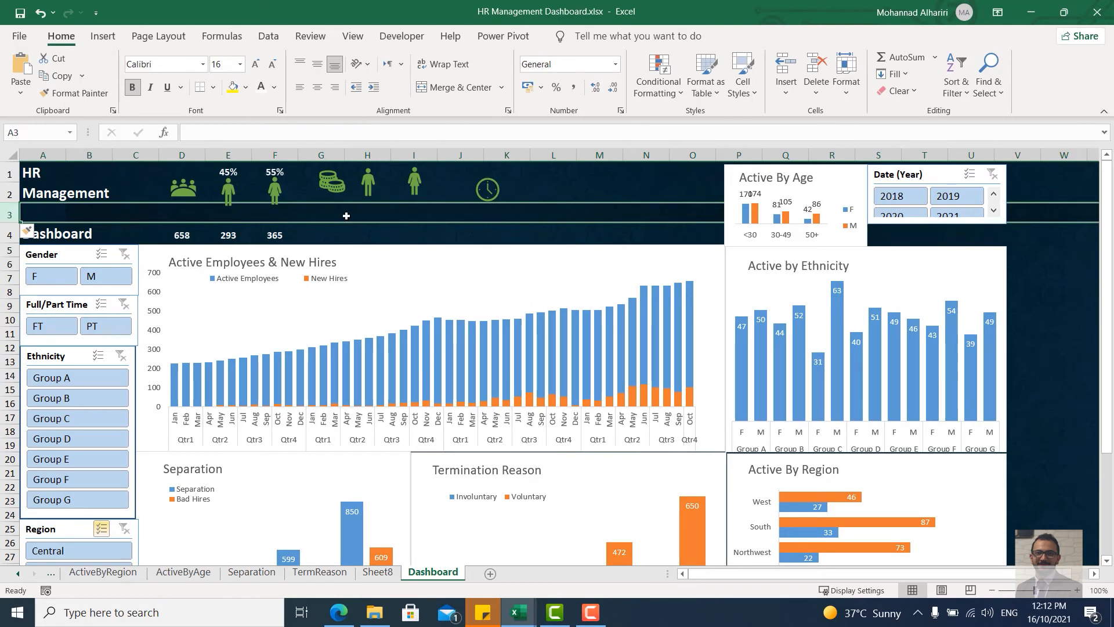
pyautogui.click(181, 236)
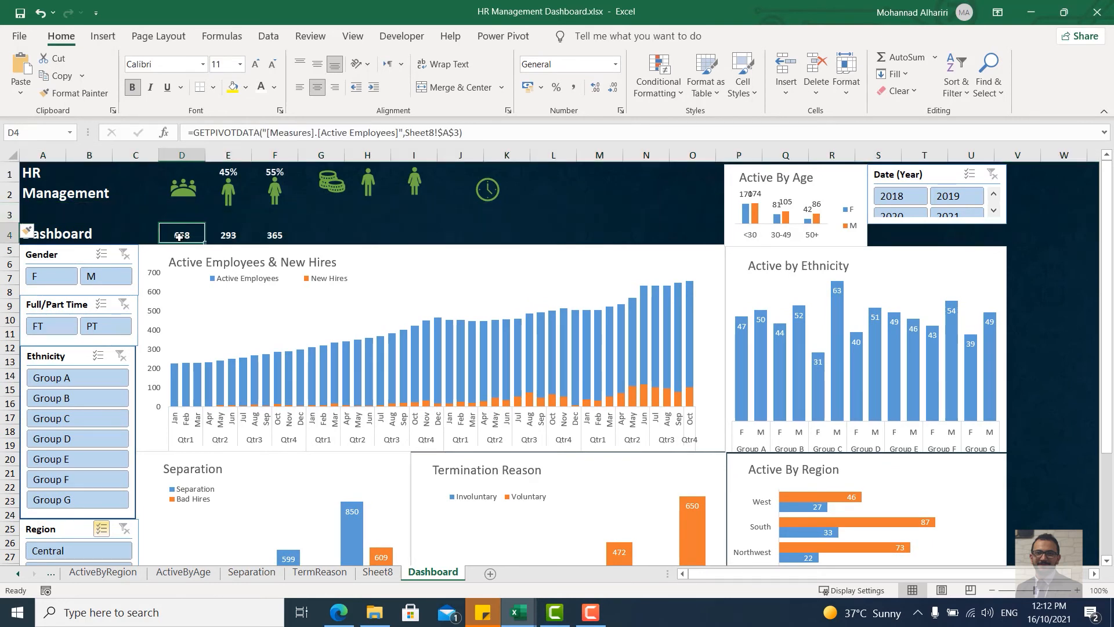
pyautogui.hotkey('ctrl', 'z')
# Step: Insert a new row 4 below the header figures, and label G3 Hourly and G4 Salary
pyautogui.click(12, 229)
pyautogui.hotkey('ctrl', 'shift', '+')
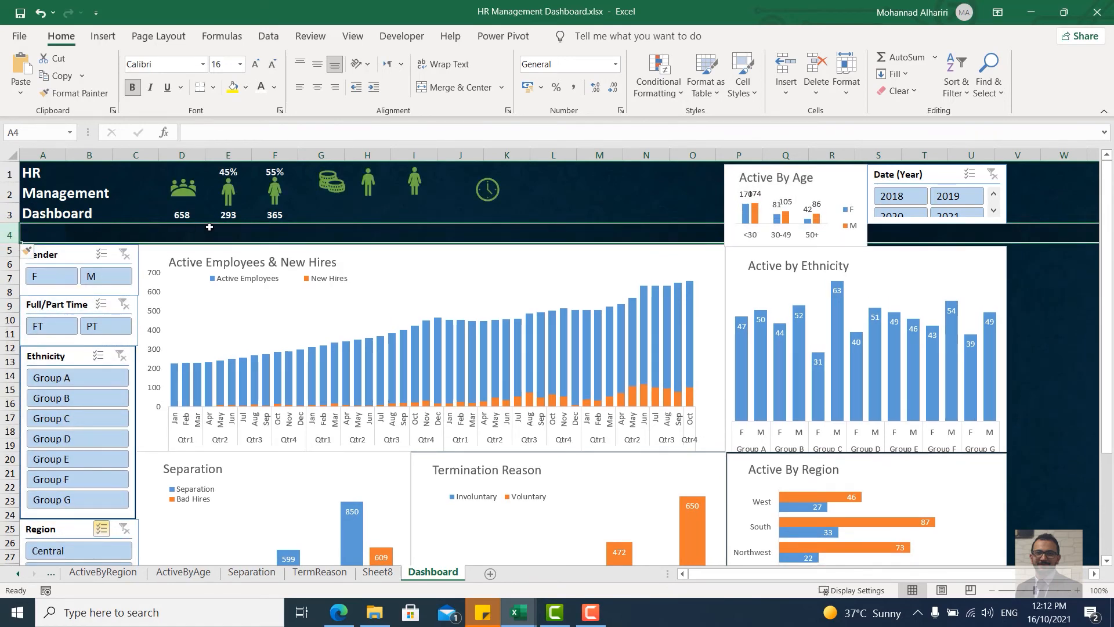
pyautogui.click(321, 211)
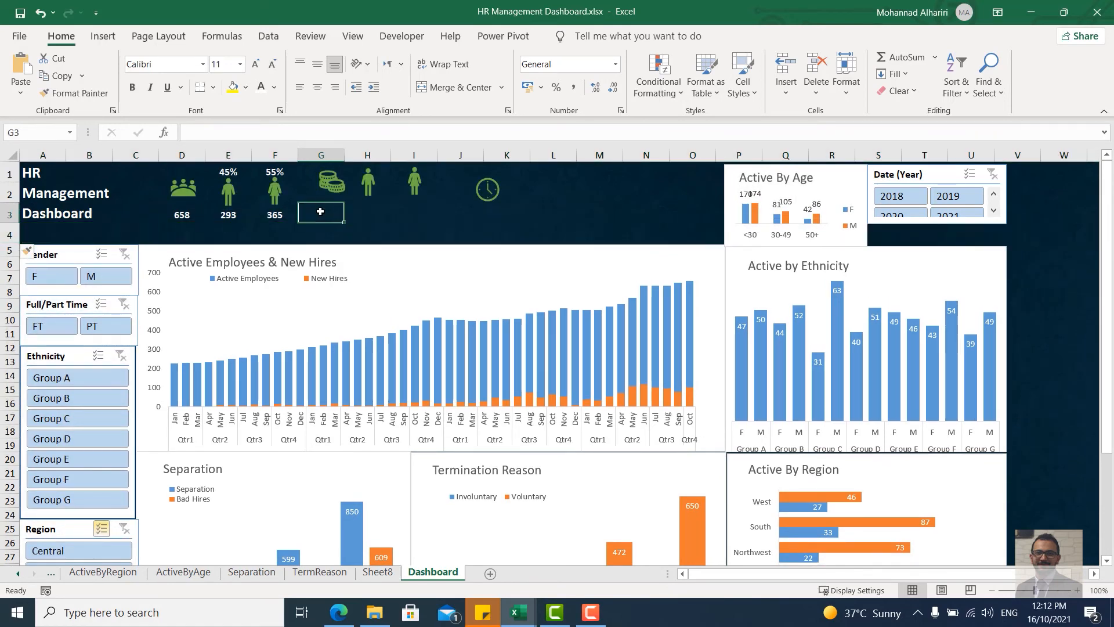
pyautogui.write('Hourly')
pyautogui.press('Return')
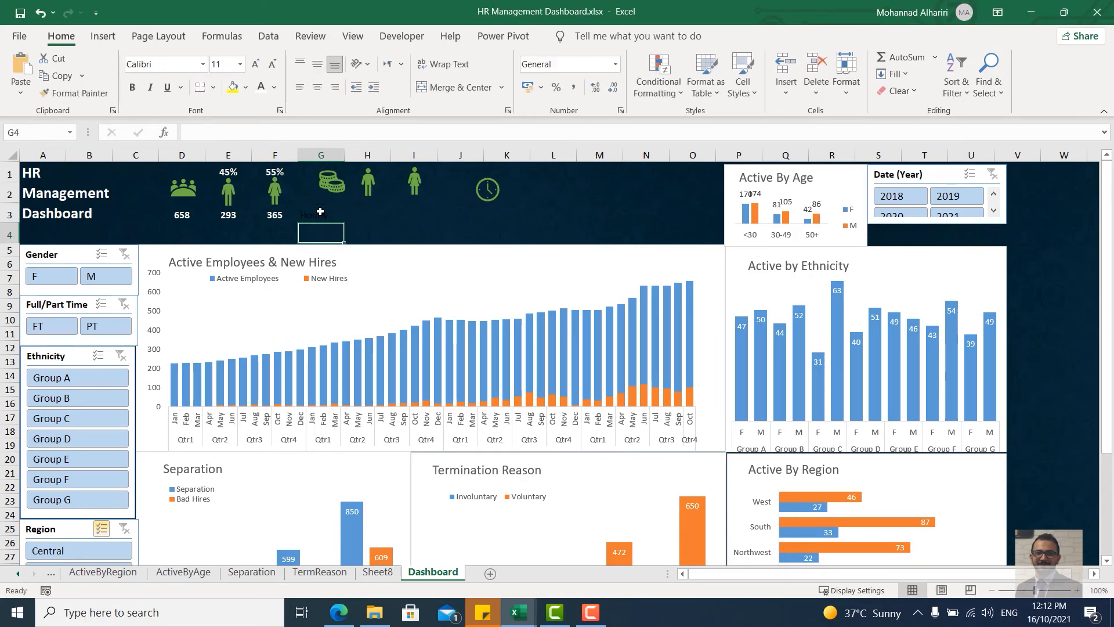
pyautogui.write('S')
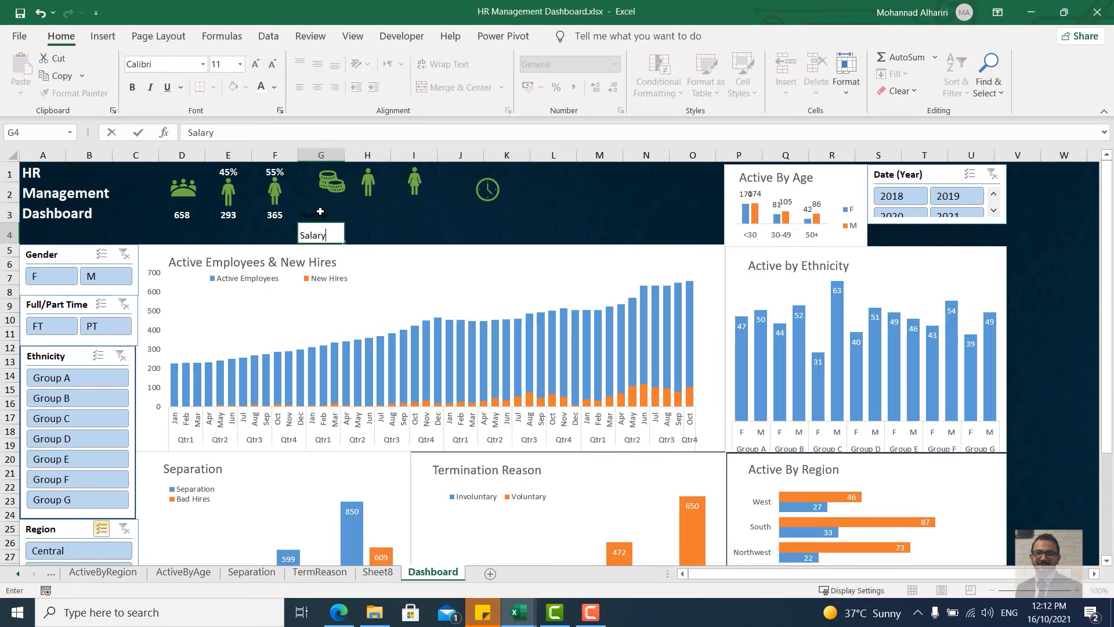
pyautogui.write('alary')
# Step: Link H3 and H4 to the male Hourly and Salary counts in the pay type PivotTable on Sheet8
pyautogui.press('Up')
pyautogui.press('Right')
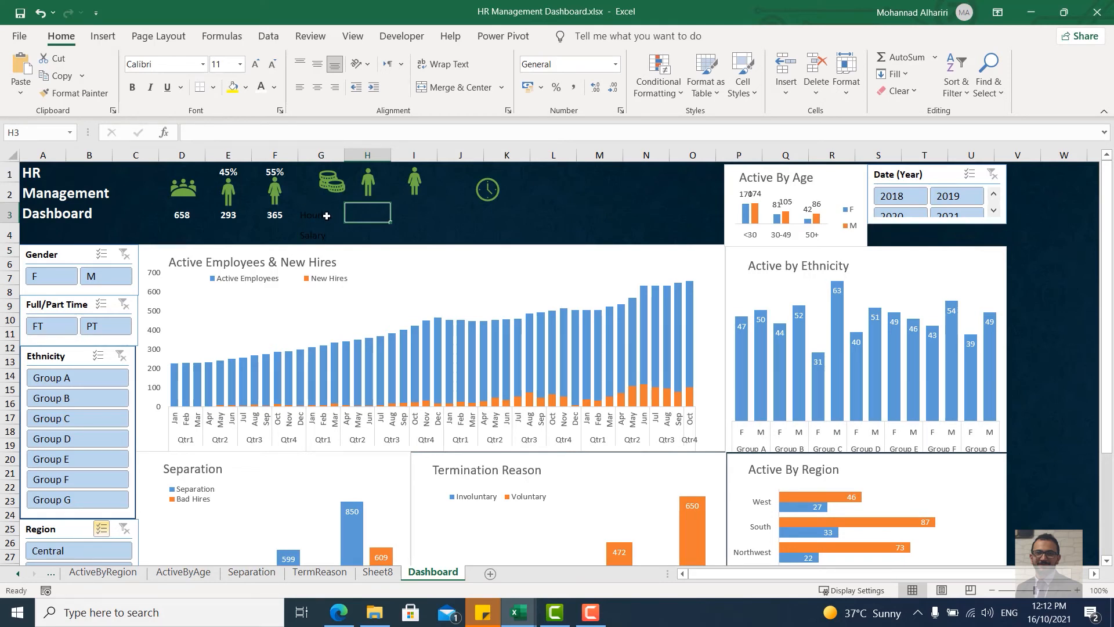
pyautogui.write('=')
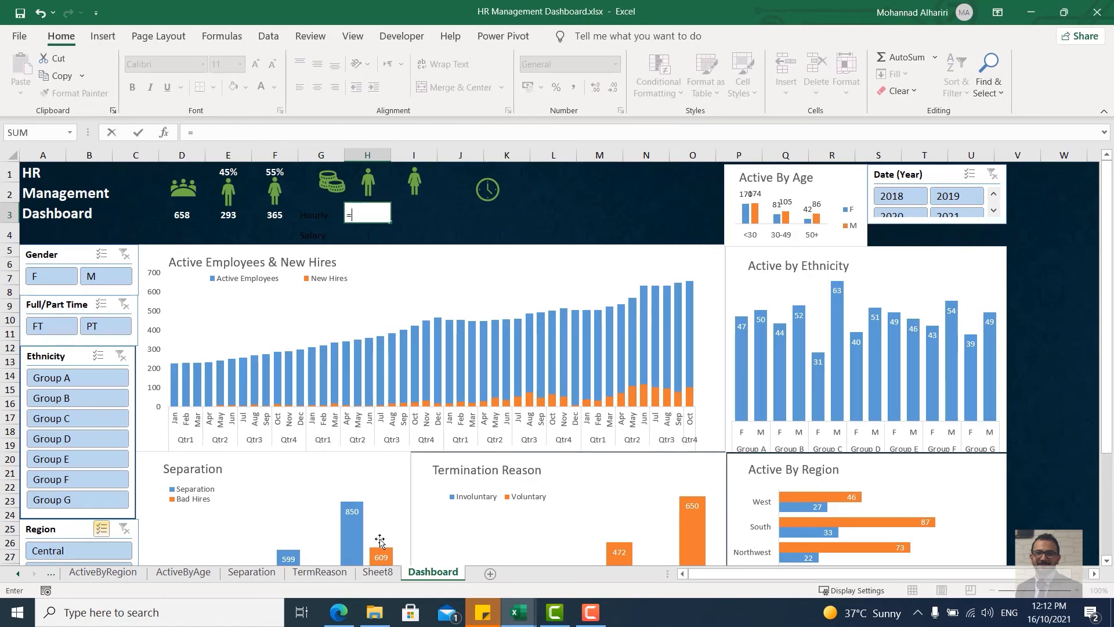
pyautogui.click(378, 572)
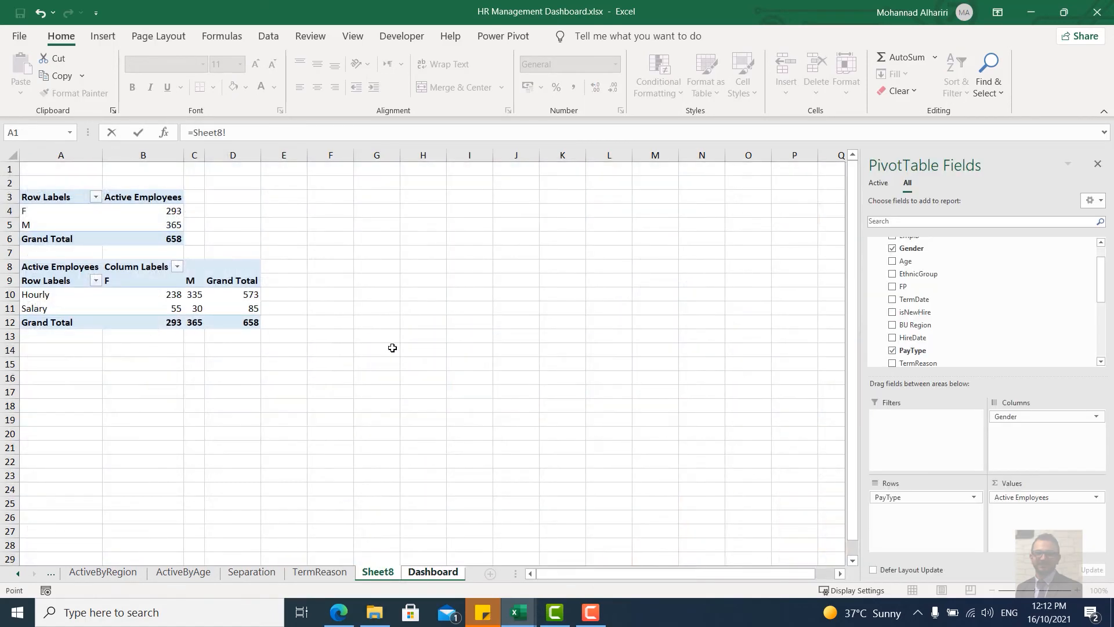
pyautogui.click(195, 295)
pyautogui.press('Return')
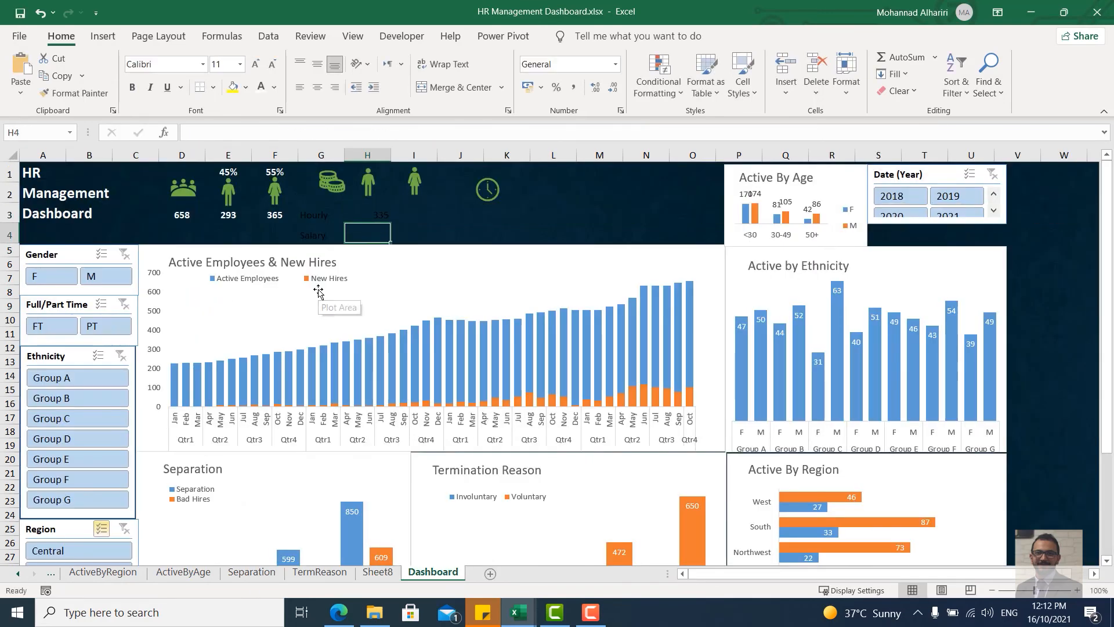
pyautogui.write('=')
pyautogui.click(369, 574)
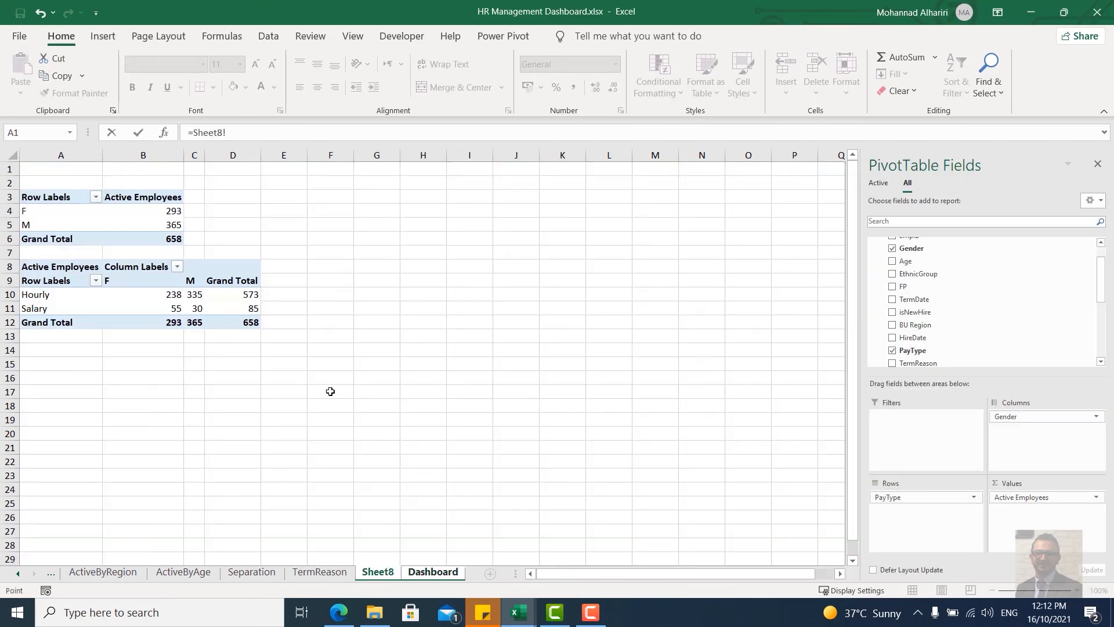
pyautogui.click(196, 307)
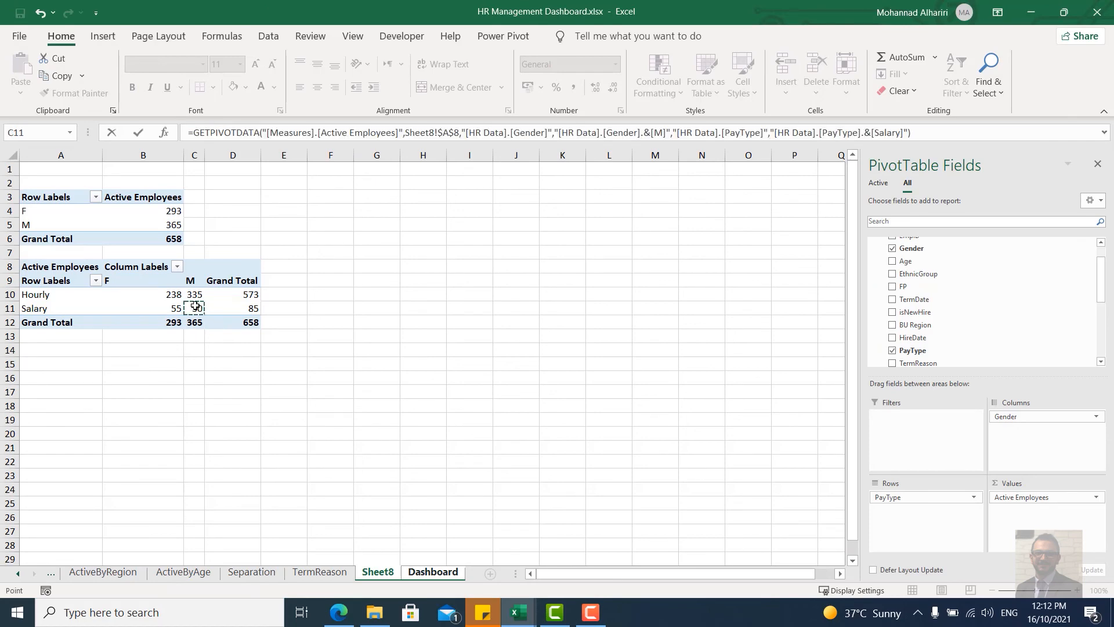
pyautogui.press('Return')
# Step: Link I3 and I4 to the female Hourly and Salary counts in the pay type PivotTable on Sheet8
pyautogui.click(413, 215)
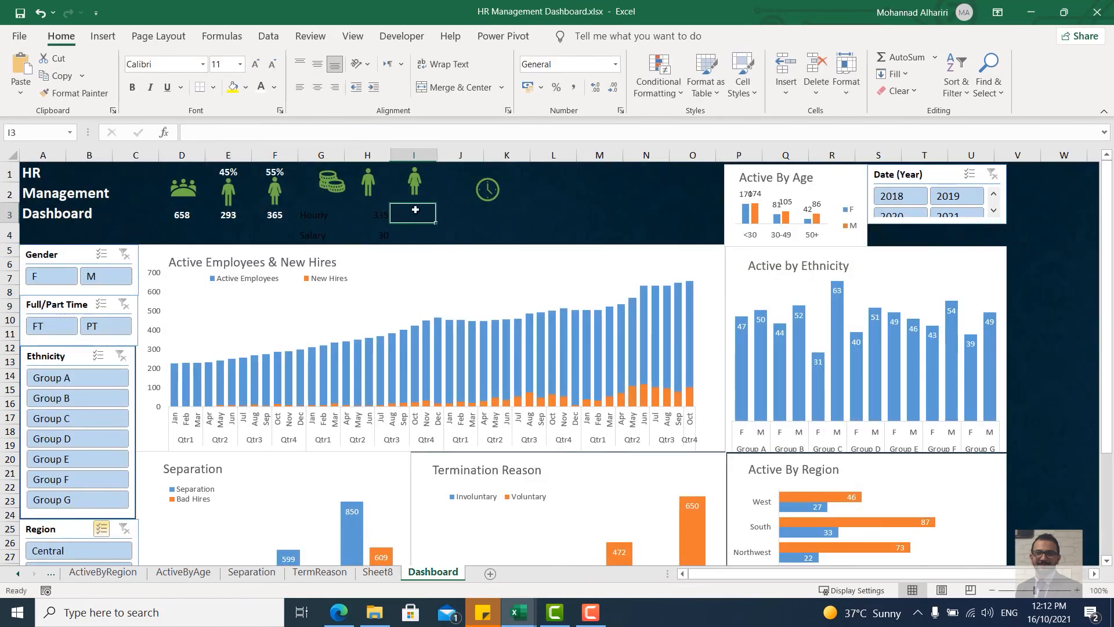
pyautogui.write('=')
pyautogui.click(368, 573)
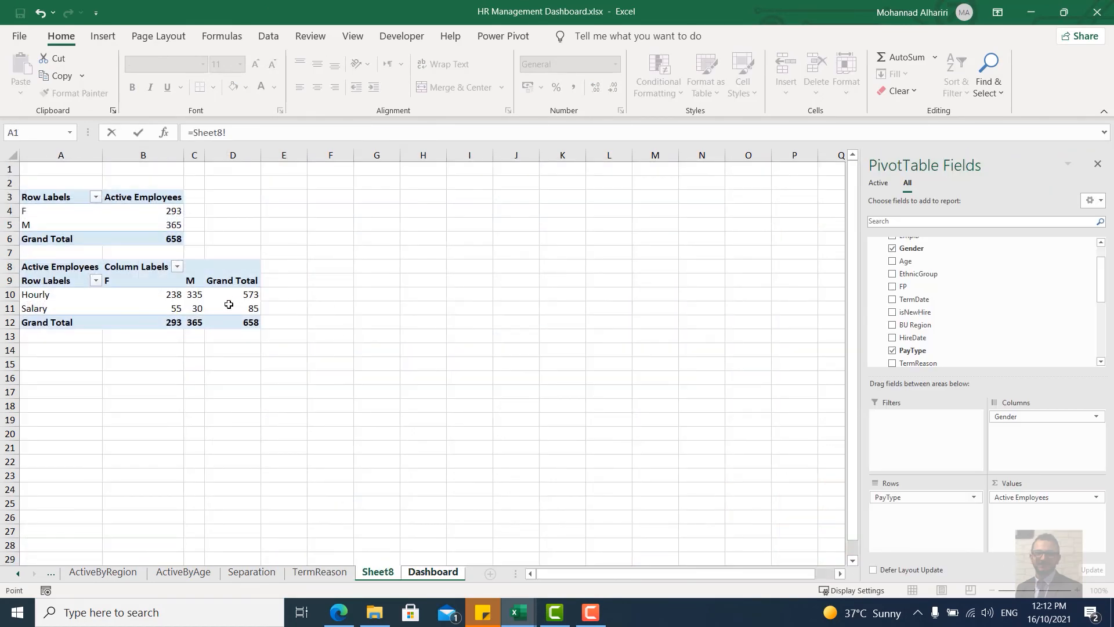
pyautogui.click(172, 299)
pyautogui.press('Return')
pyautogui.write('=')
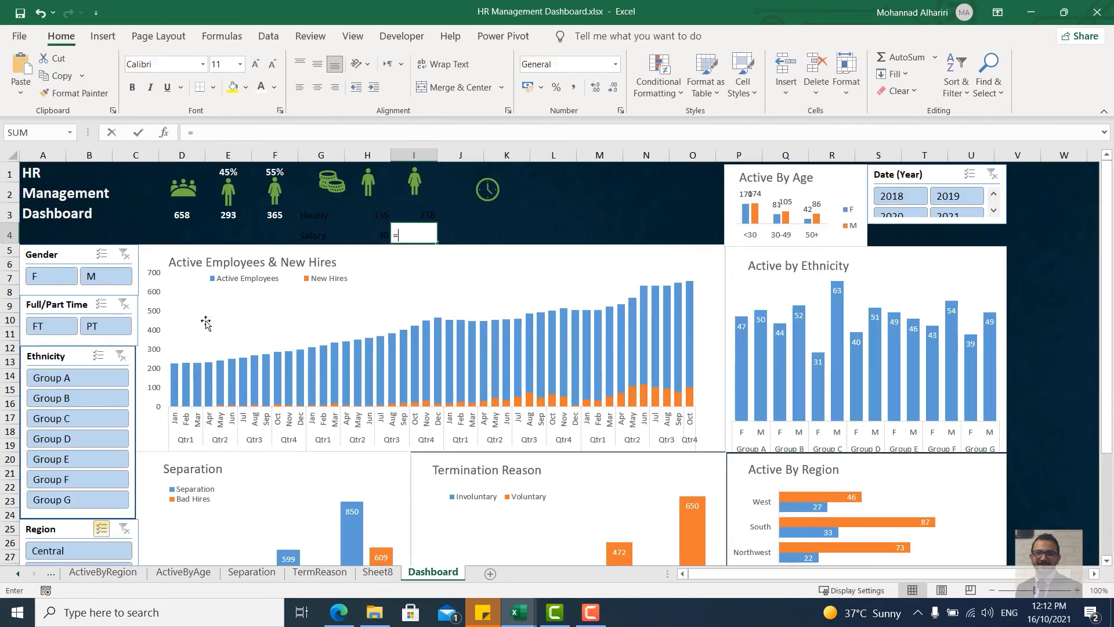
pyautogui.click(382, 574)
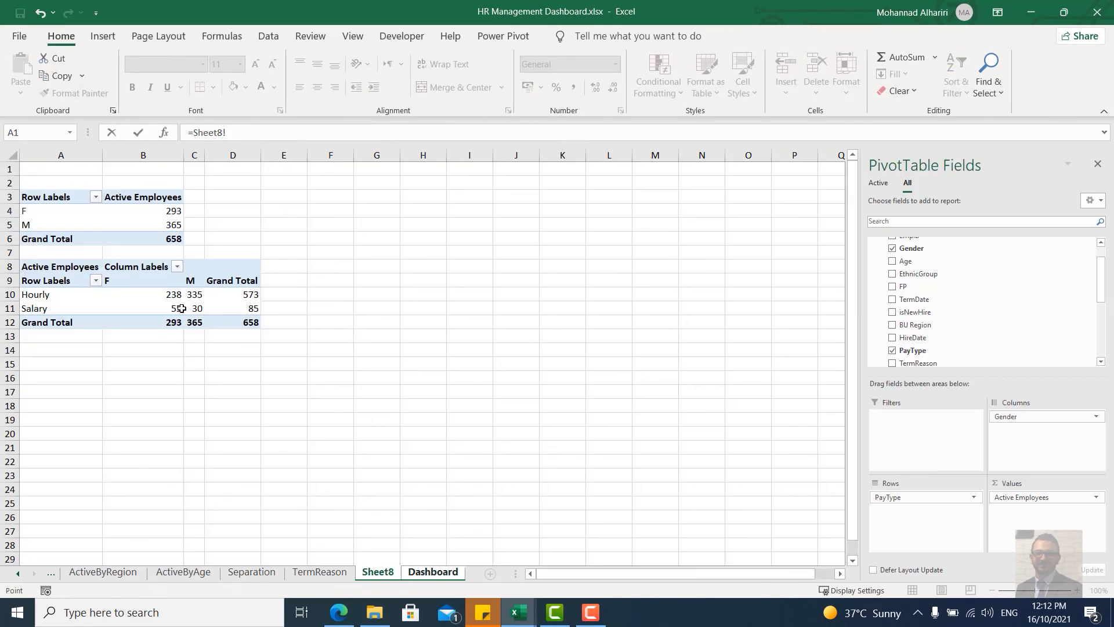
pyautogui.click(182, 308)
pyautogui.press('Return')
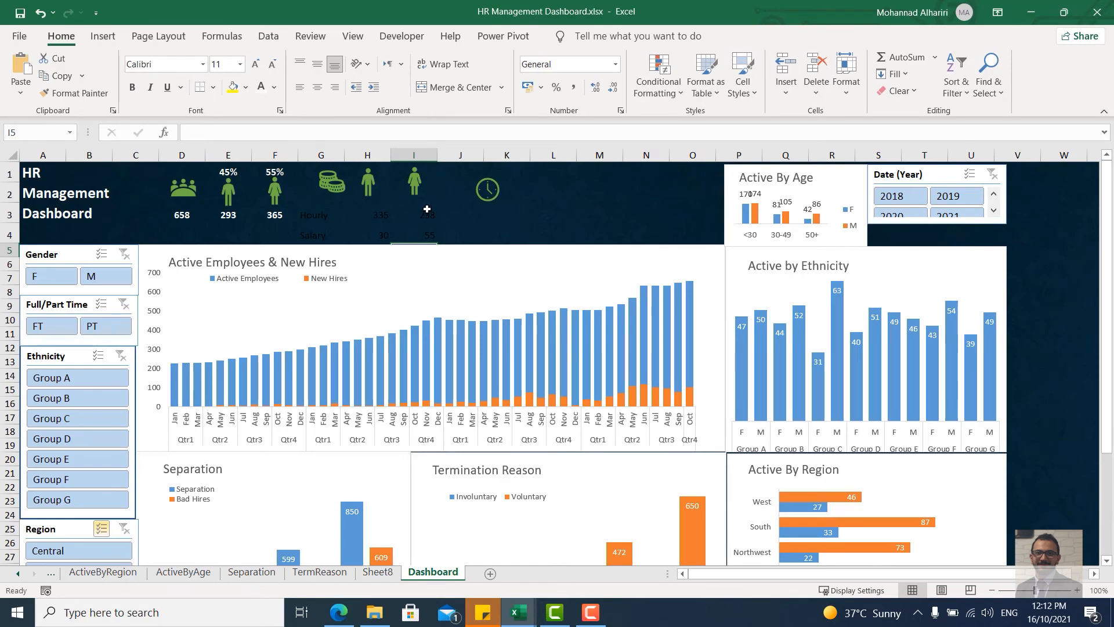
# Step: Make G3:I4 white and bold, centred horizontally and vertically, and place the coins icon directly above the Hourly label
pyautogui.moveTo(427, 209); pyautogui.dragTo(319, 237)
pyautogui.click(317, 87)
pyautogui.click(317, 63)
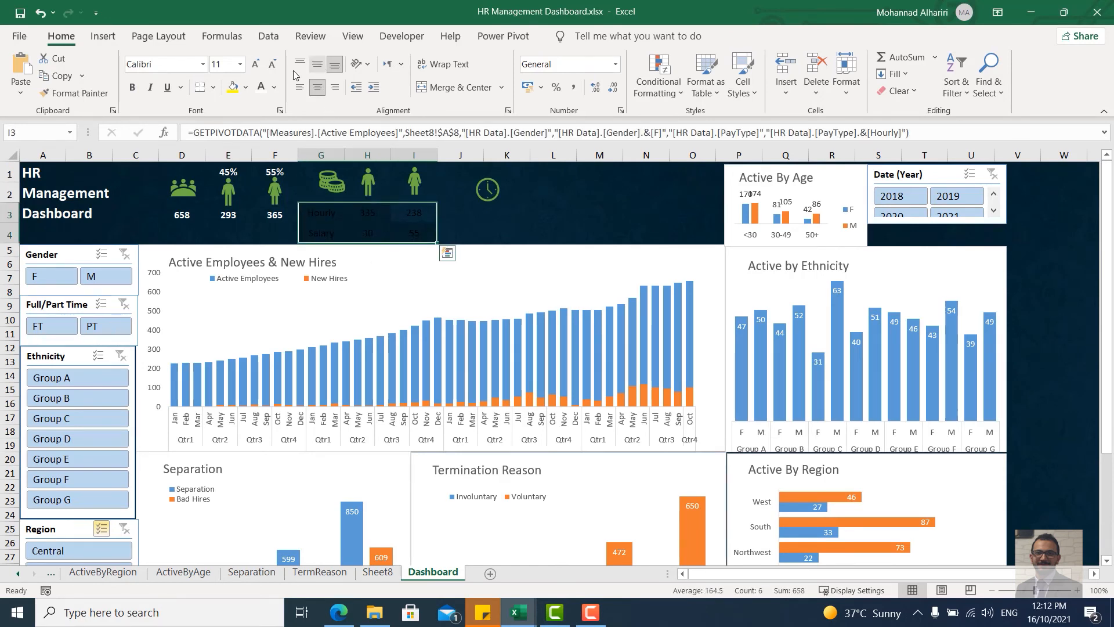
pyautogui.click(260, 87)
pyautogui.click(132, 87)
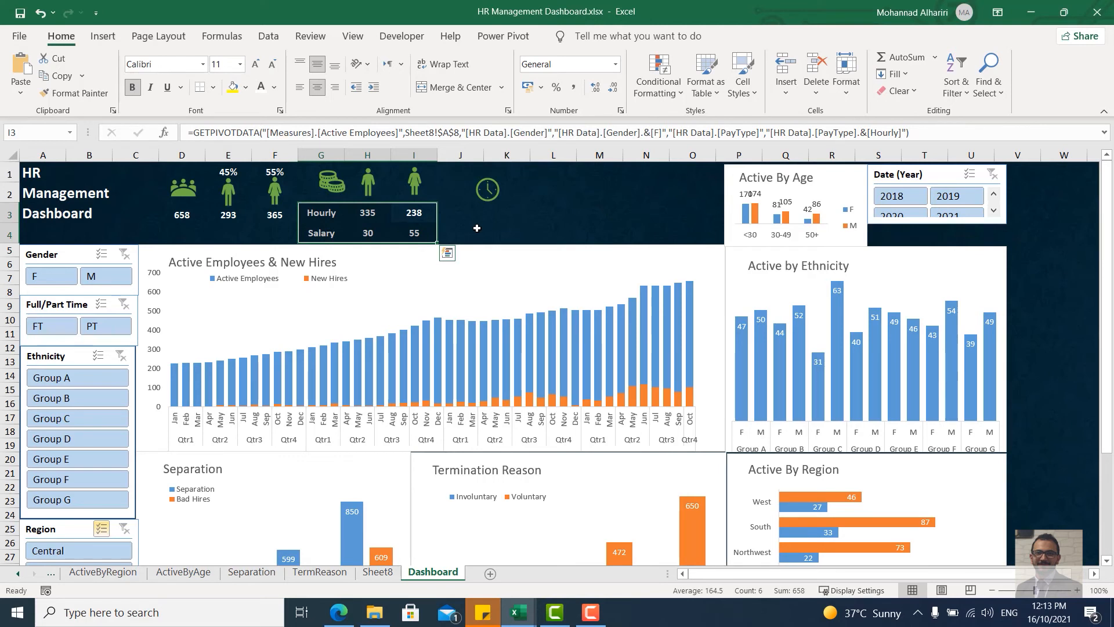
pyautogui.click(476, 228)
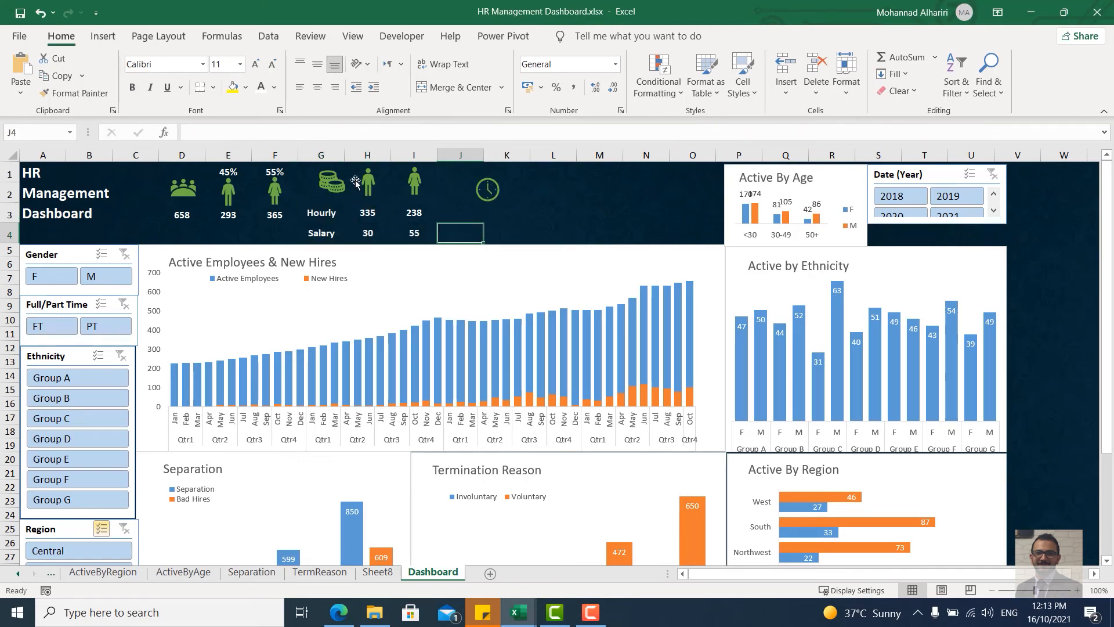
pyautogui.click(322, 192)
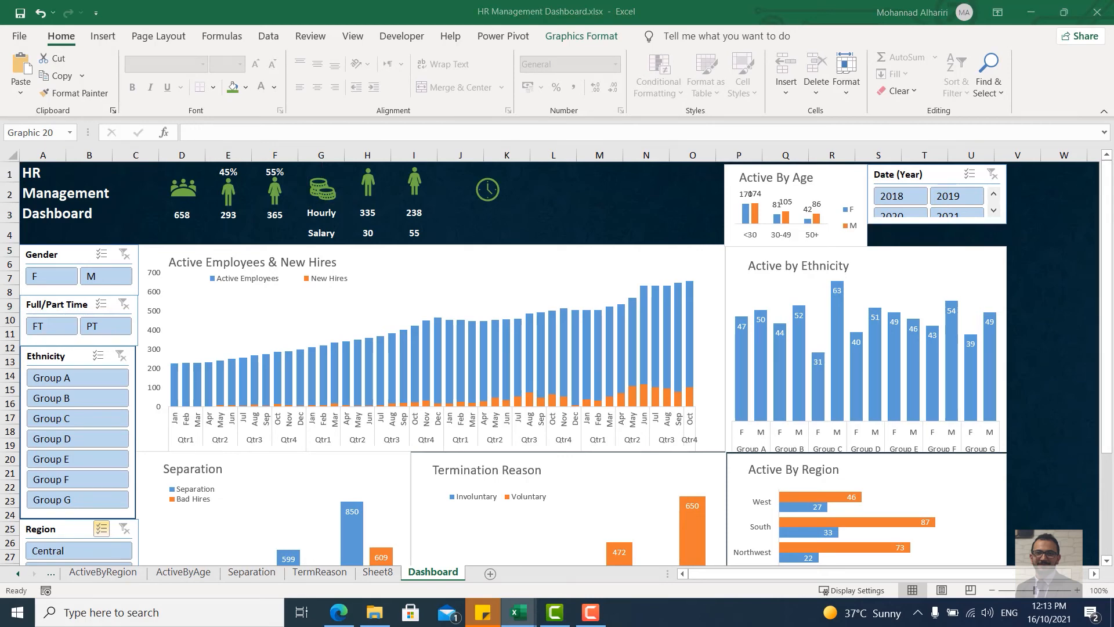
# Step: Copy the pay type PivotTable on Sheet8 and paste the duplicate at cell A15
pyautogui.click(377, 571)
pyautogui.click(55, 283)
pyautogui.click(34, 267)
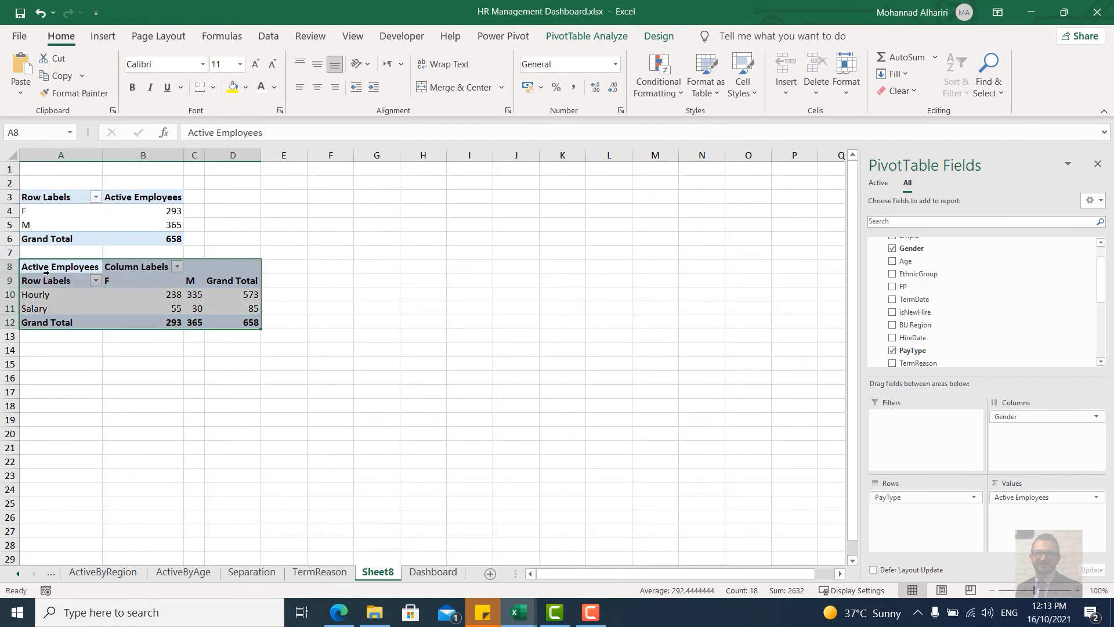
pyautogui.hotkey('ctrl', 'c')
pyautogui.click(43, 351)
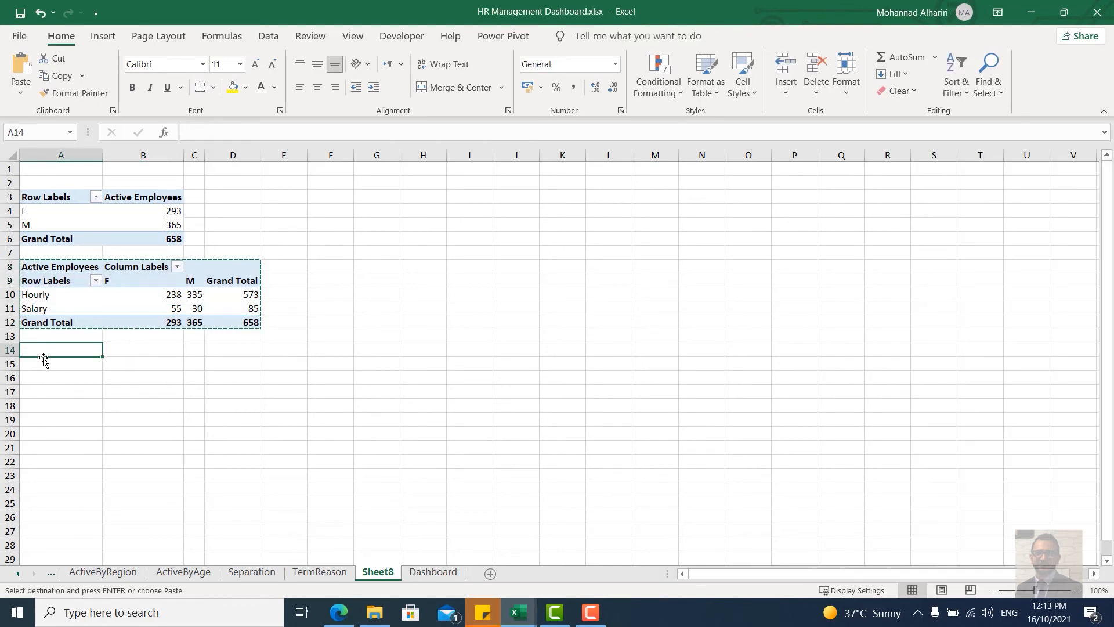
pyautogui.click(42, 365)
pyautogui.hotkey('ctrl', 'v')
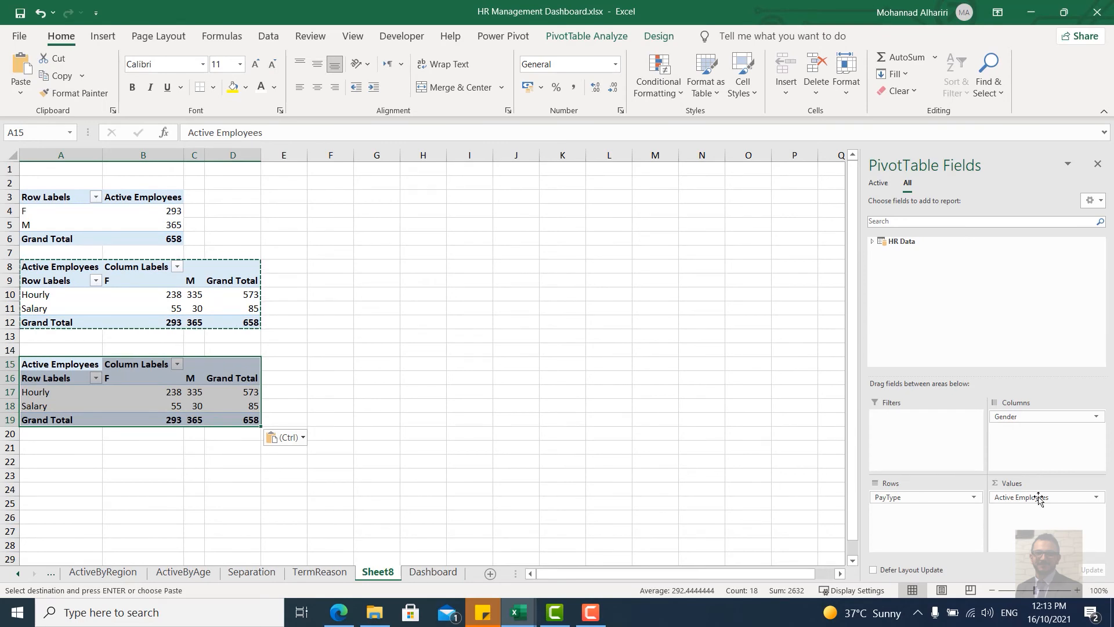
# Step: Replace PayType with the FP field in the rows of the PivotTable at A15
pyautogui.moveTo(894, 497); pyautogui.dragTo(677, 386)
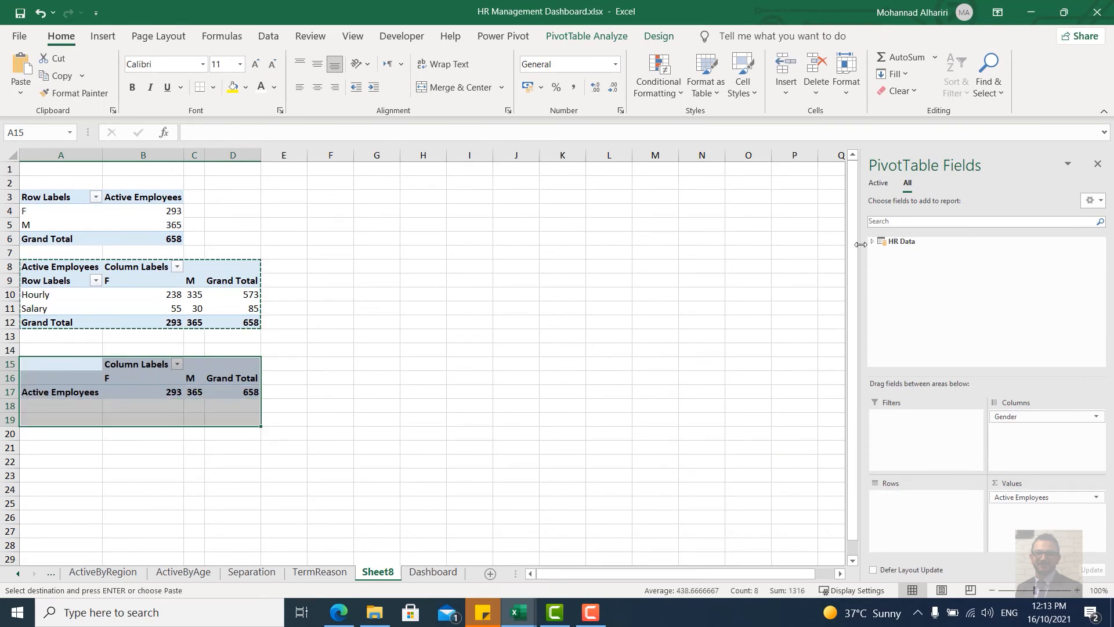
pyautogui.click(872, 241)
pyautogui.moveTo(905, 314); pyautogui.dragTo(936, 510)
# Step: On the Dashboard sheet, move the clock icon over column J and place copies of the male and female icons over columns K and L
pyautogui.click(429, 572)
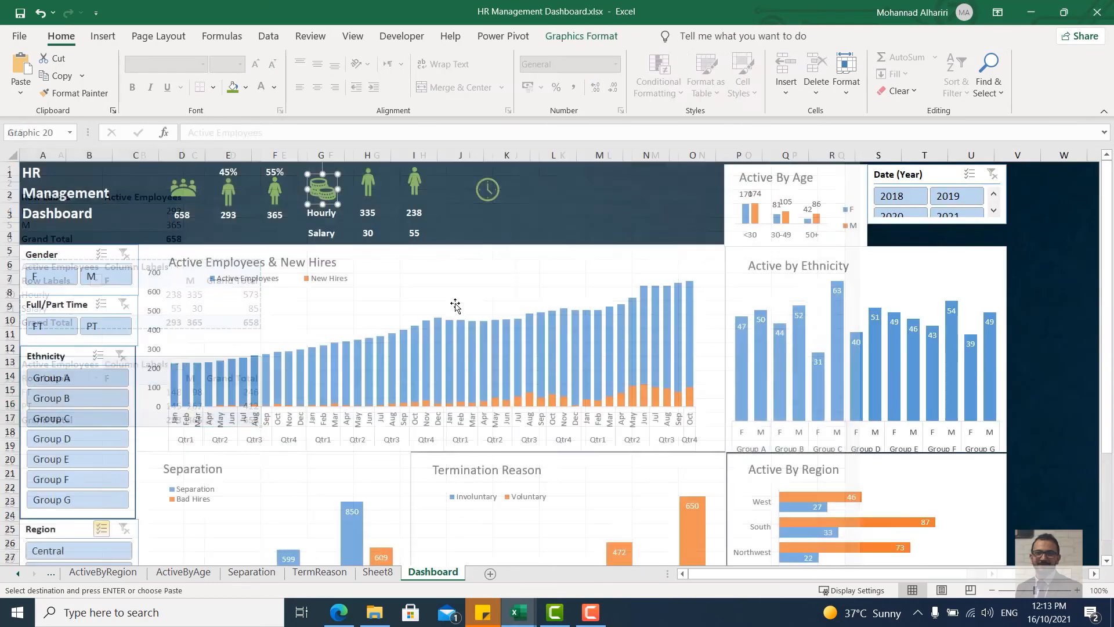
pyautogui.moveTo(480, 202); pyautogui.dragTo(459, 198)
pyautogui.click(368, 181)
pyautogui.keyDown('ctrl'); pyautogui.click(414, 188); pyautogui.keyUp('ctrl')
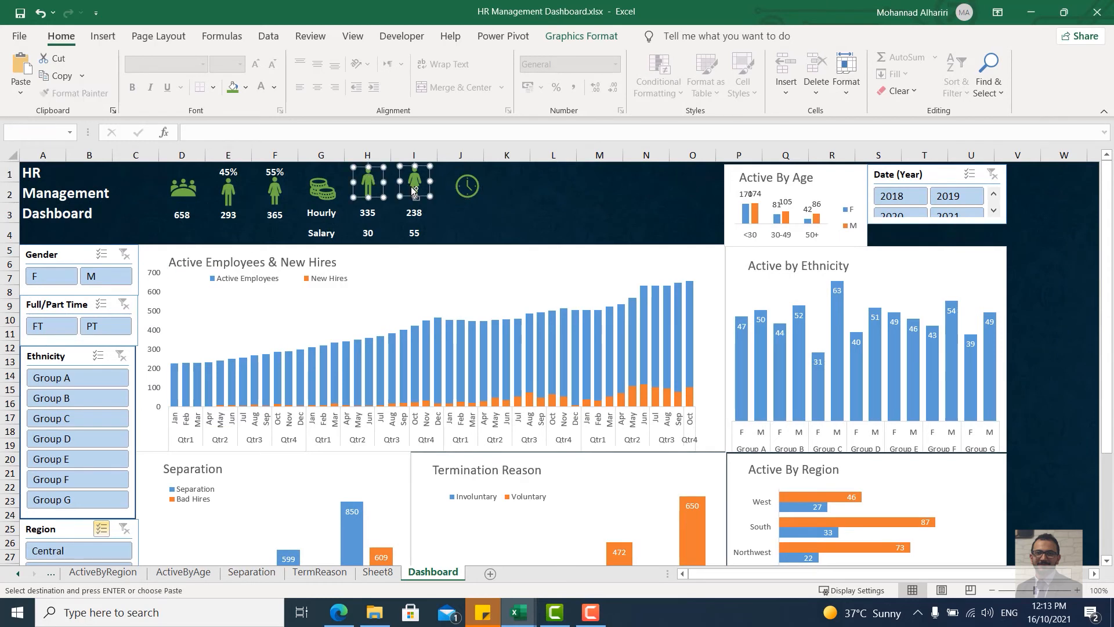
pyautogui.hotkey('ctrl', 'v')
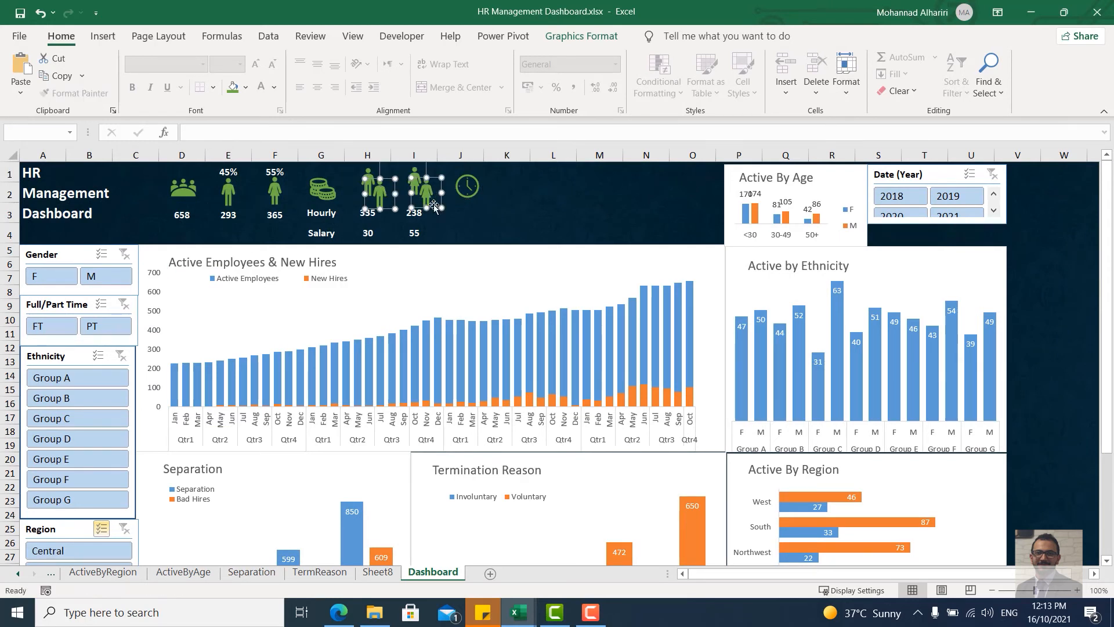
pyautogui.moveTo(434, 205); pyautogui.dragTo(564, 190)
# Step: Enter the labels Full Time in J3 and Part Time in J4
pyautogui.click(463, 218)
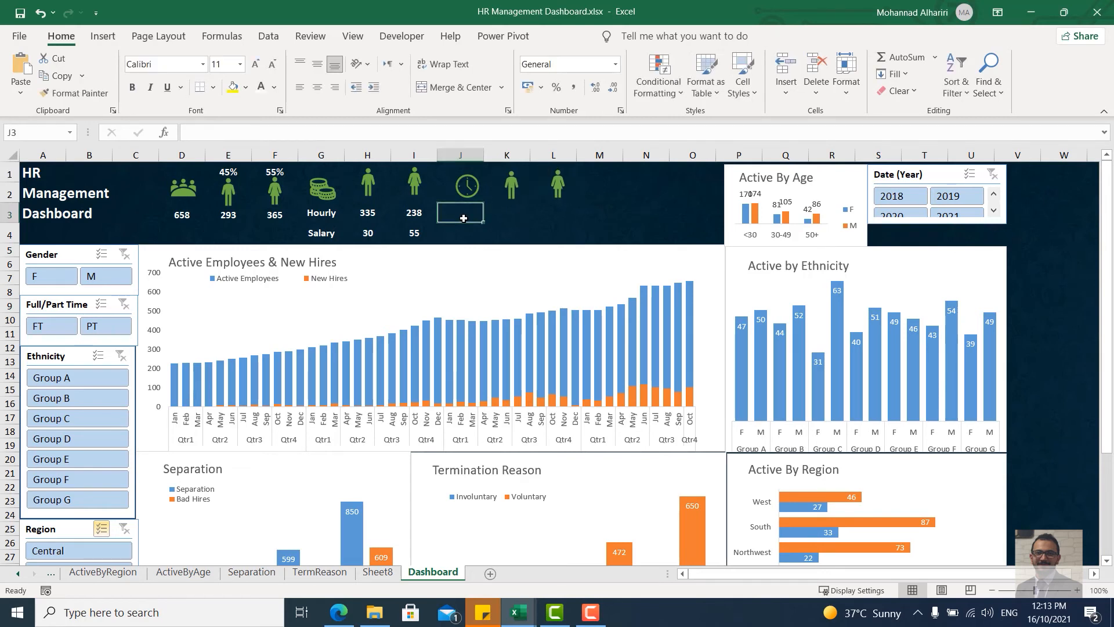
pyautogui.write('Full')
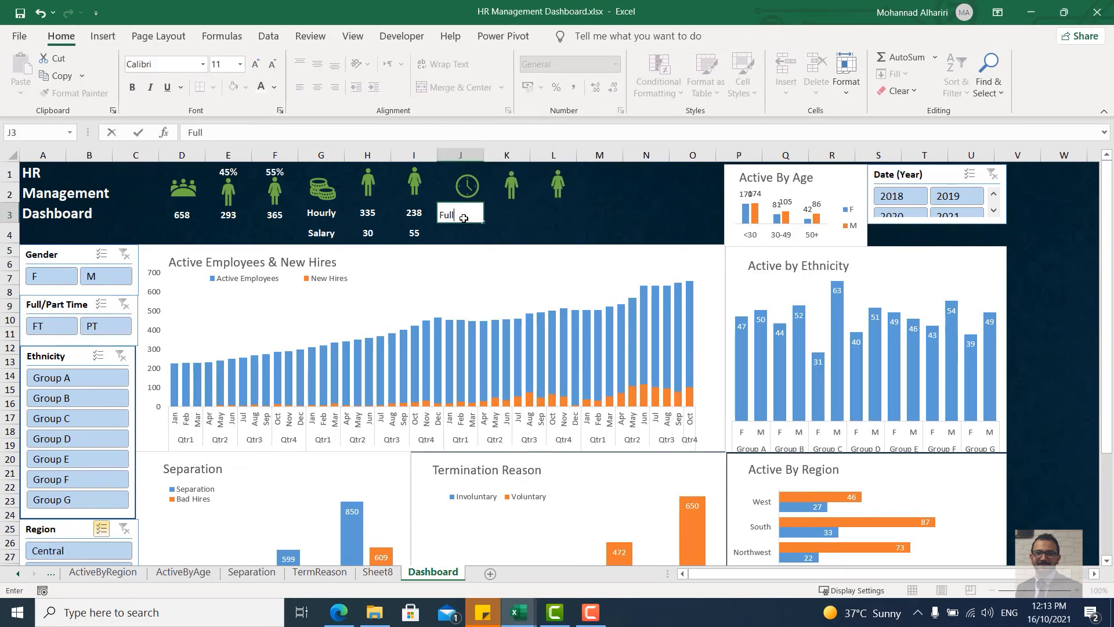
pyautogui.write(' Time')
pyautogui.press('Return')
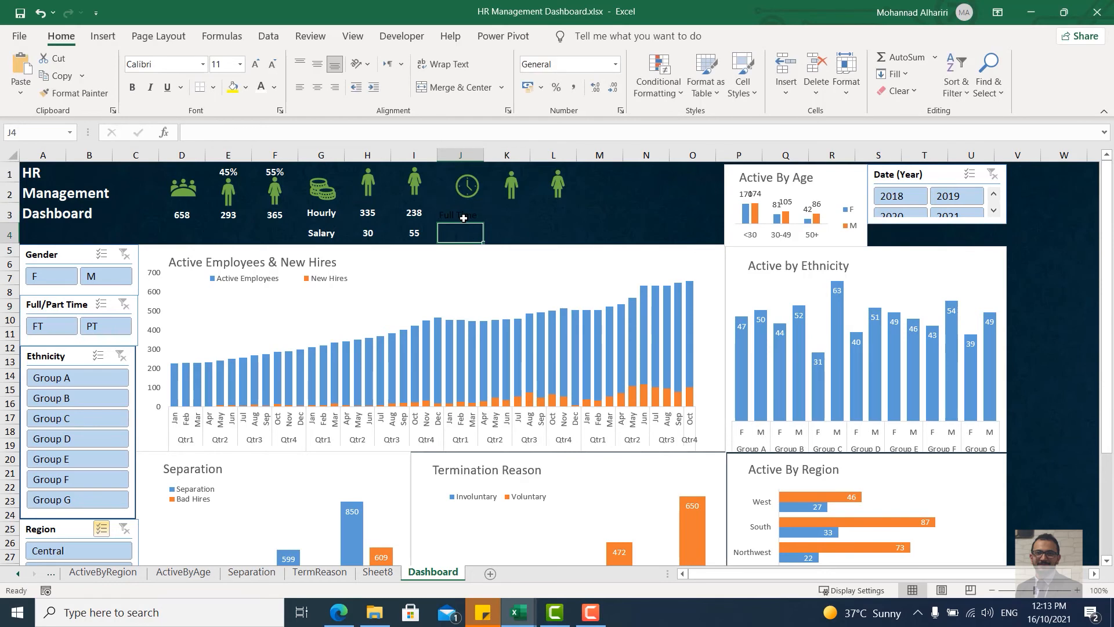
pyautogui.write('Part Time')
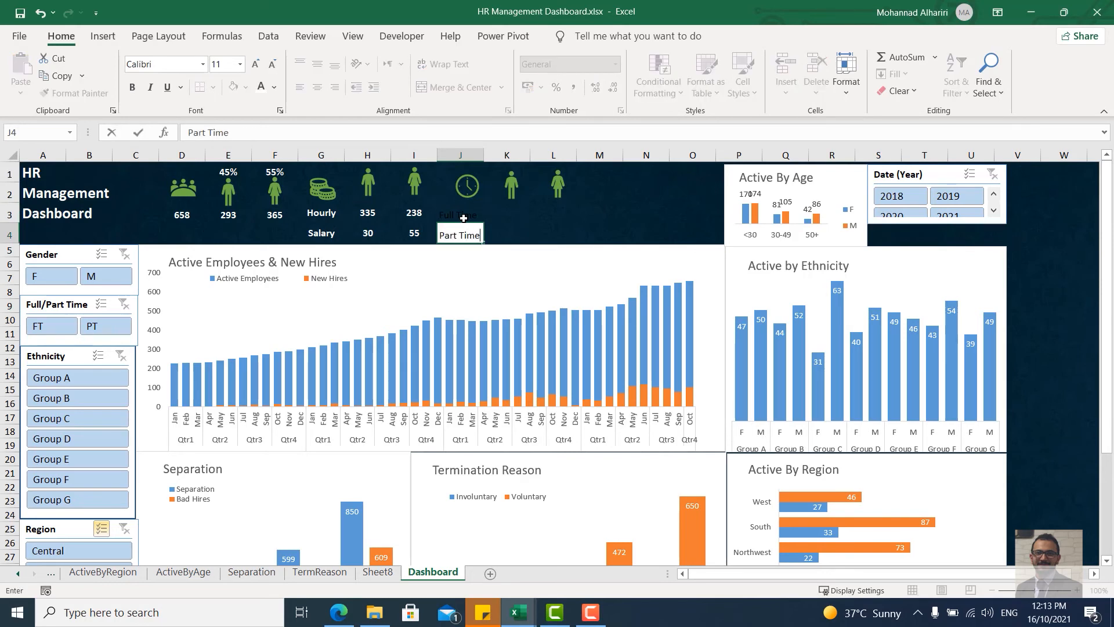
pyautogui.press('Return')
# Step: Link K3 and K4 to the male FT and PT counts in the FP PivotTable on Sheet8
pyautogui.press('Up')
pyautogui.press('Up')
pyautogui.press('Right')
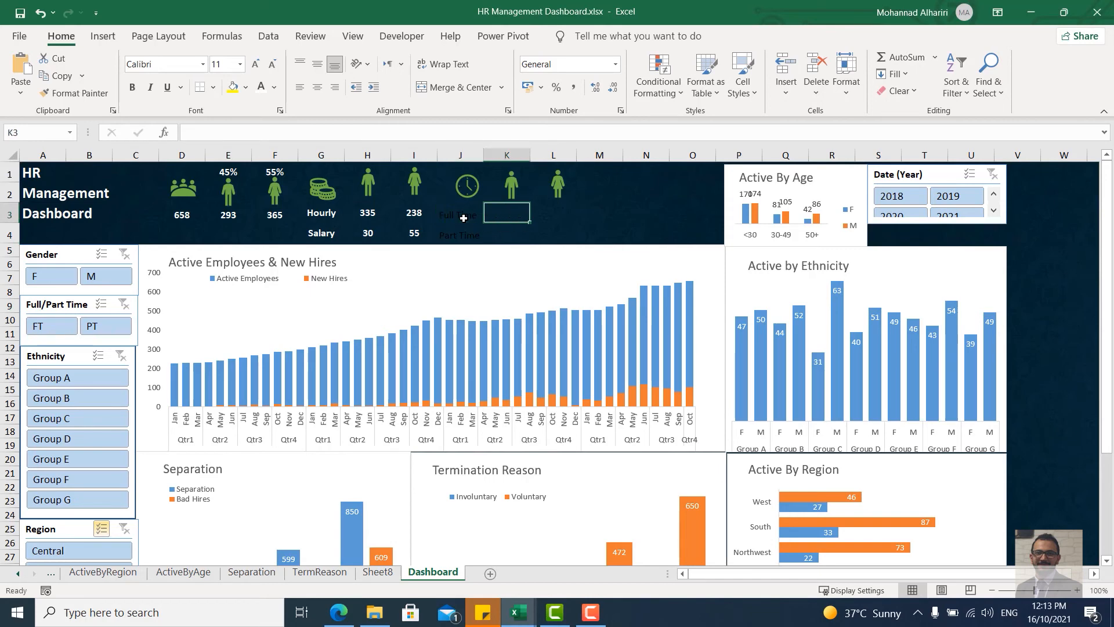
pyautogui.write('=')
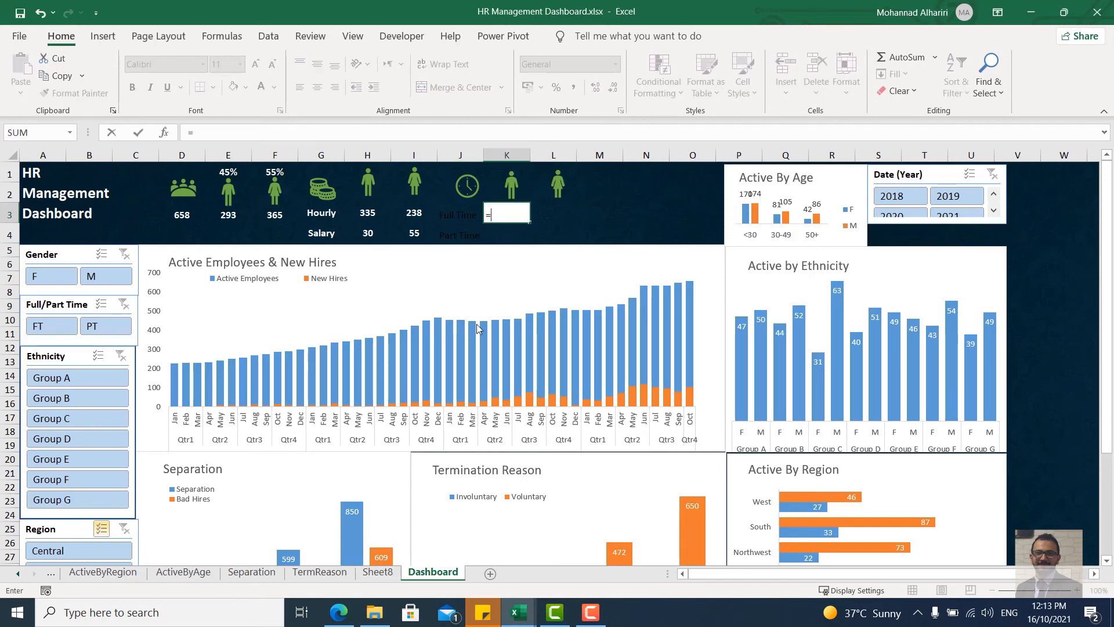
pyautogui.click(386, 570)
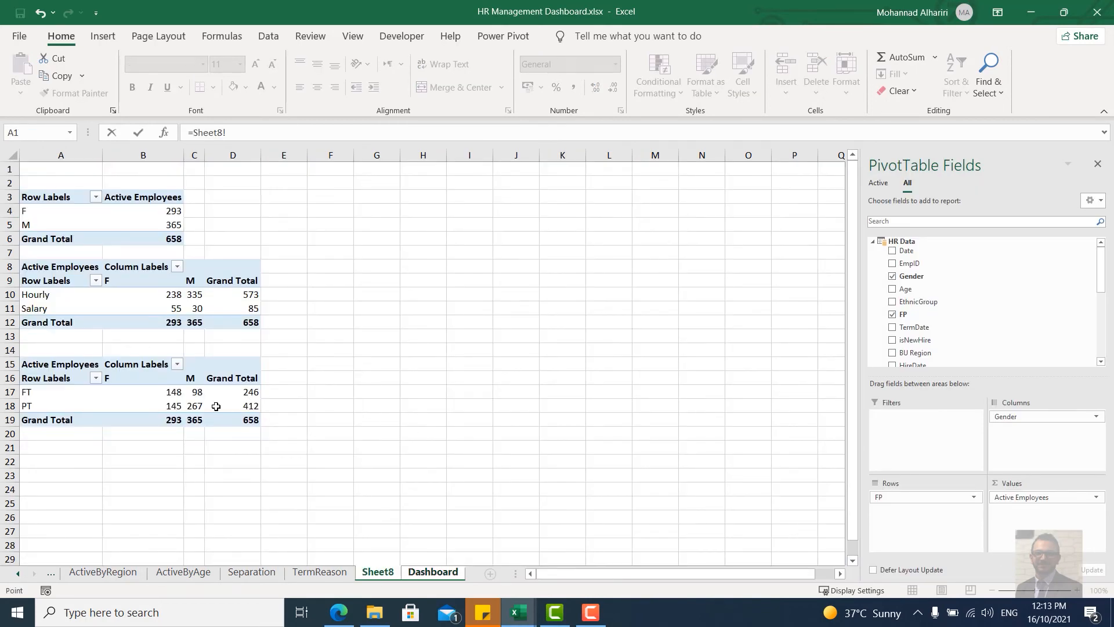
pyautogui.click(204, 397)
pyautogui.press('Return')
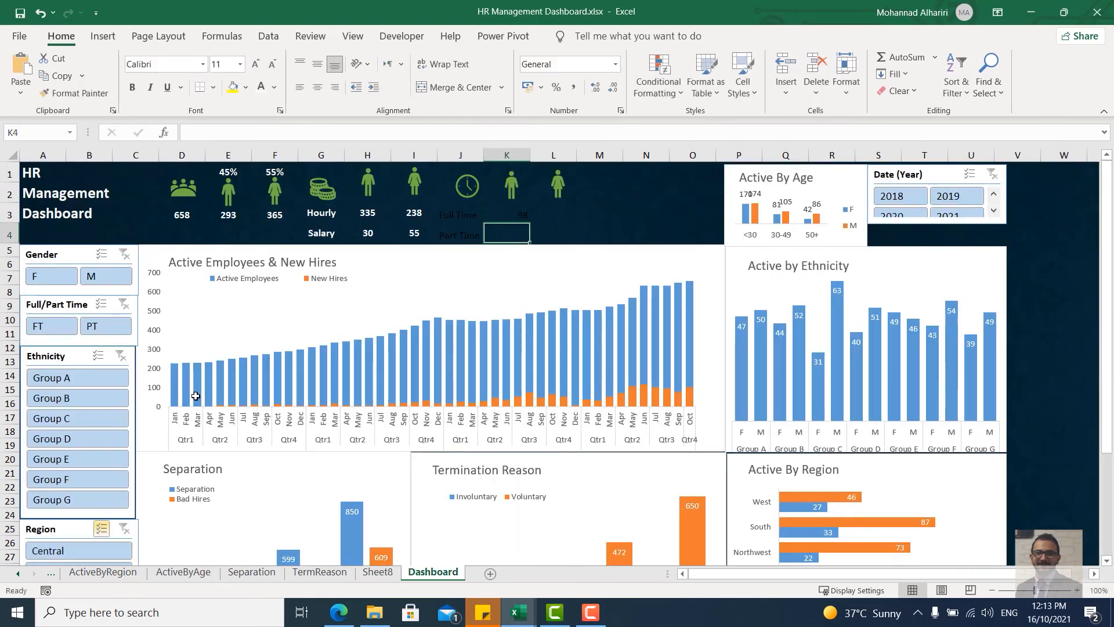
pyautogui.write('=')
pyautogui.click(377, 572)
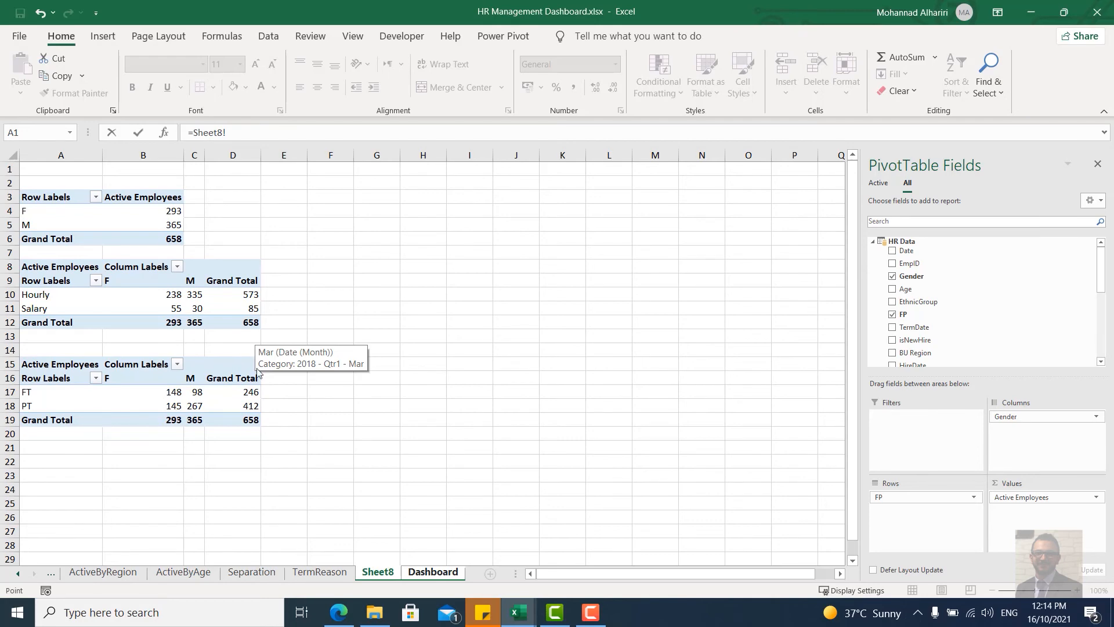
pyautogui.click(195, 406)
pyautogui.press('Return')
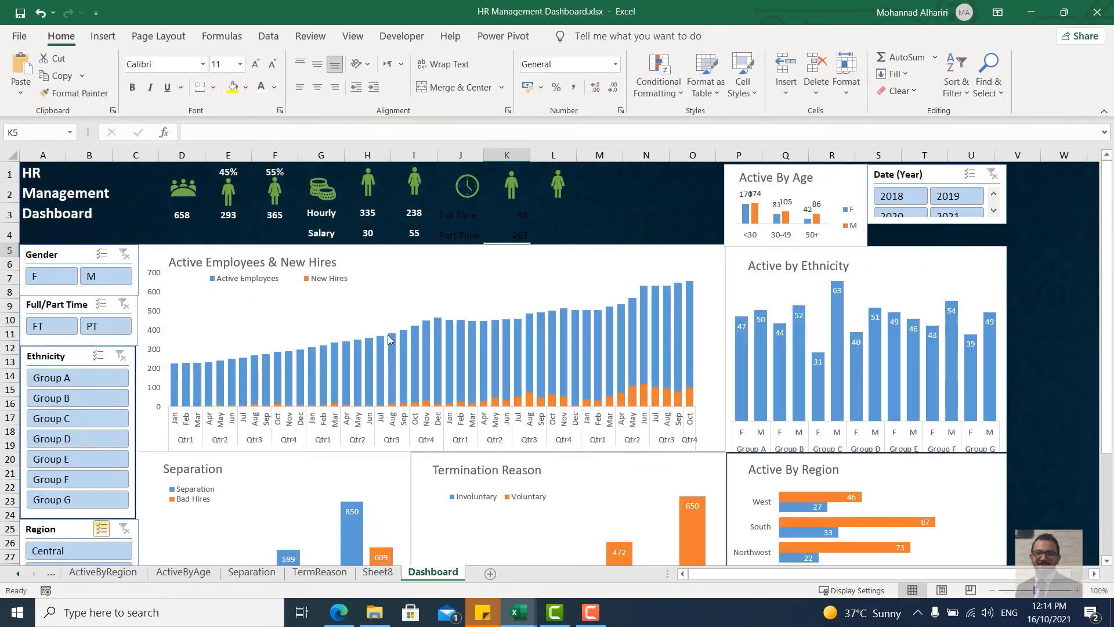
# Step: Link L3 and L4 to the female FT and PT counts in the FP PivotTable on Sheet8
pyautogui.click(552, 214)
pyautogui.write('=')
pyautogui.click(378, 572)
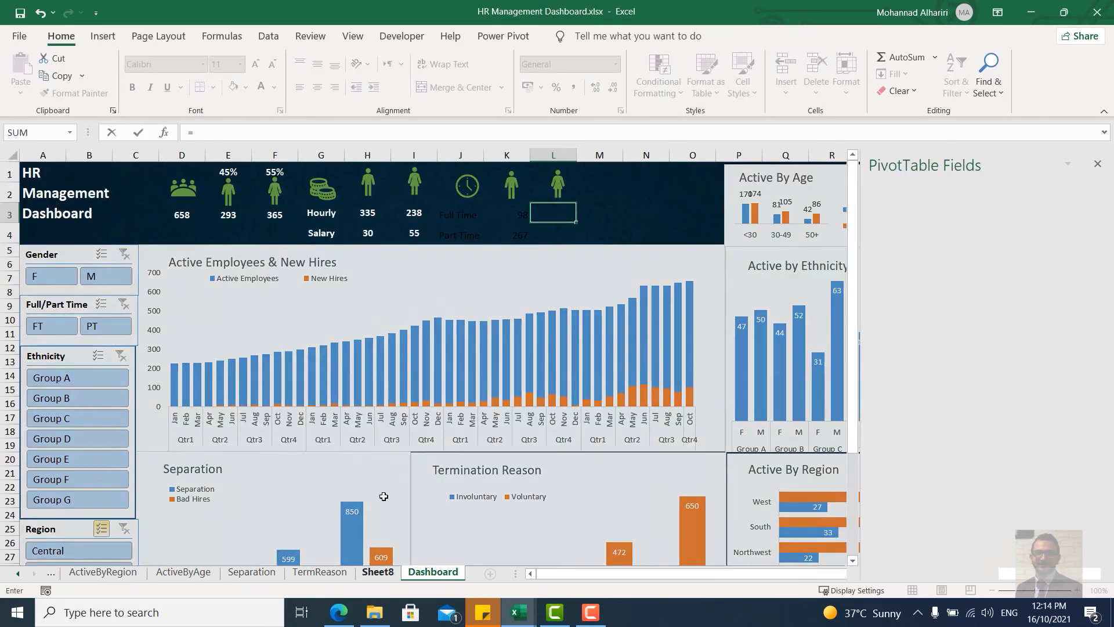
pyautogui.click(171, 392)
pyautogui.press('Return')
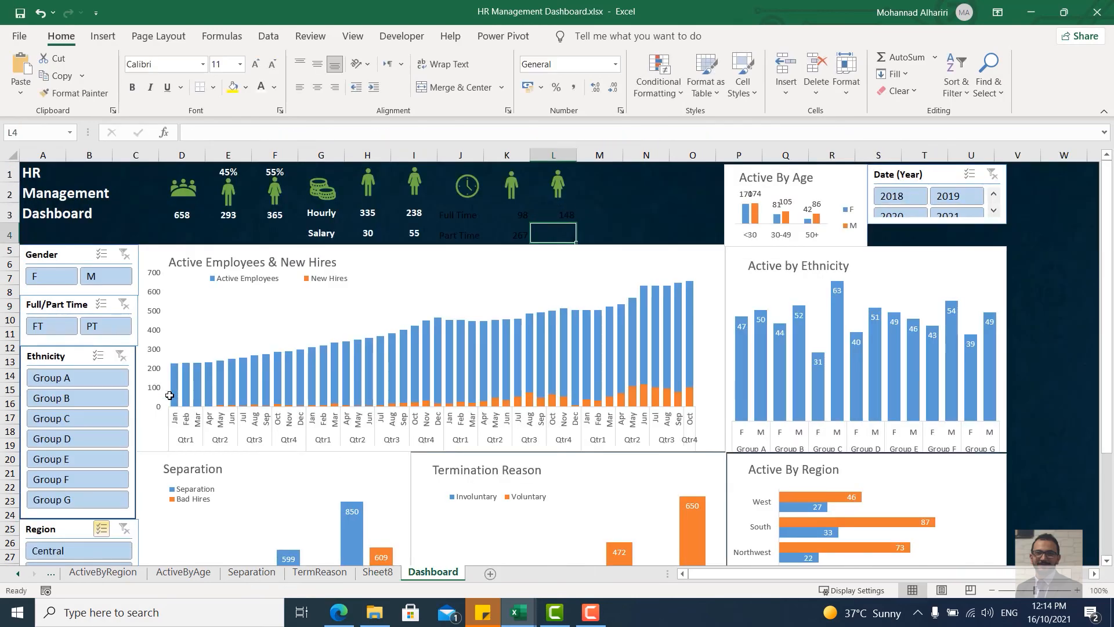
pyautogui.write('=')
pyautogui.click(377, 572)
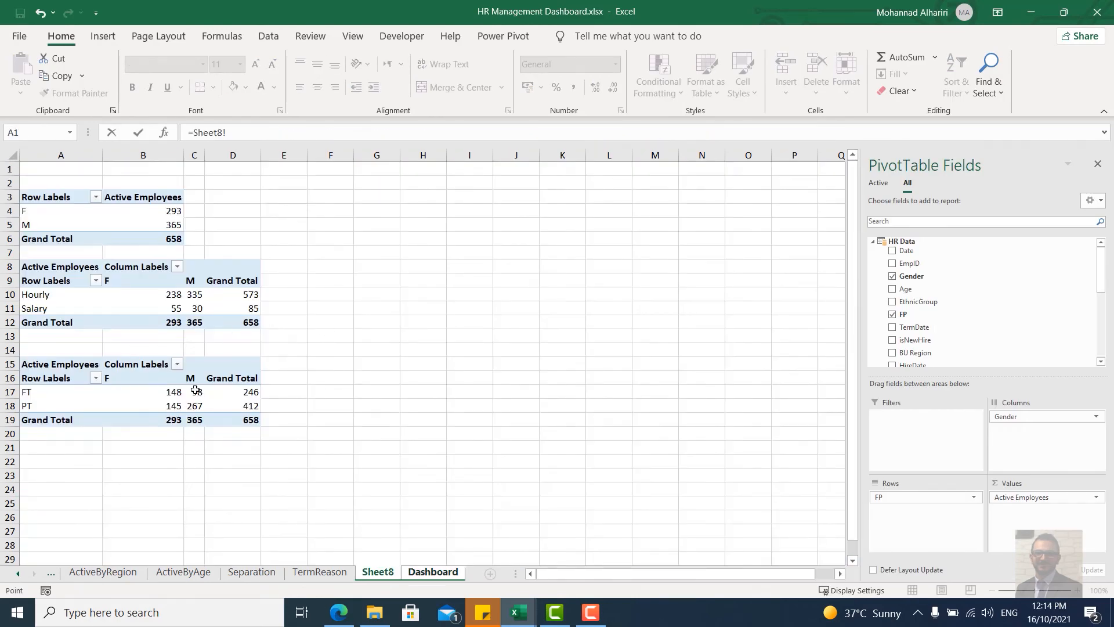
pyautogui.click(172, 407)
pyautogui.press('Return')
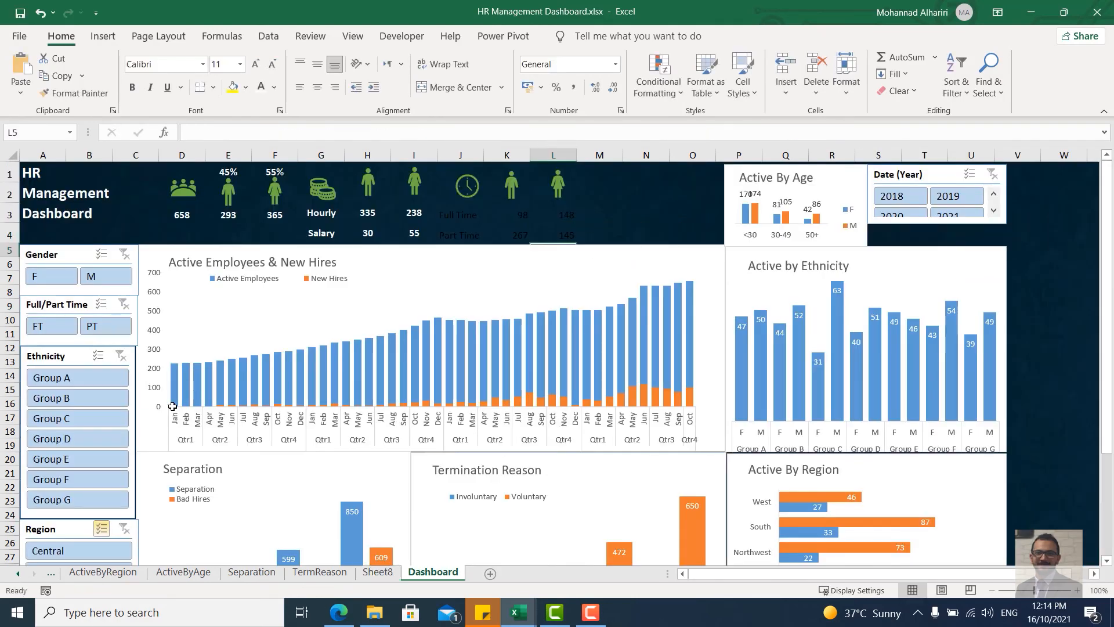
# Step: Make the full/part time block J3:L4 white and bold, centred horizontally and vertically
pyautogui.moveTo(560, 214); pyautogui.dragTo(450, 232)
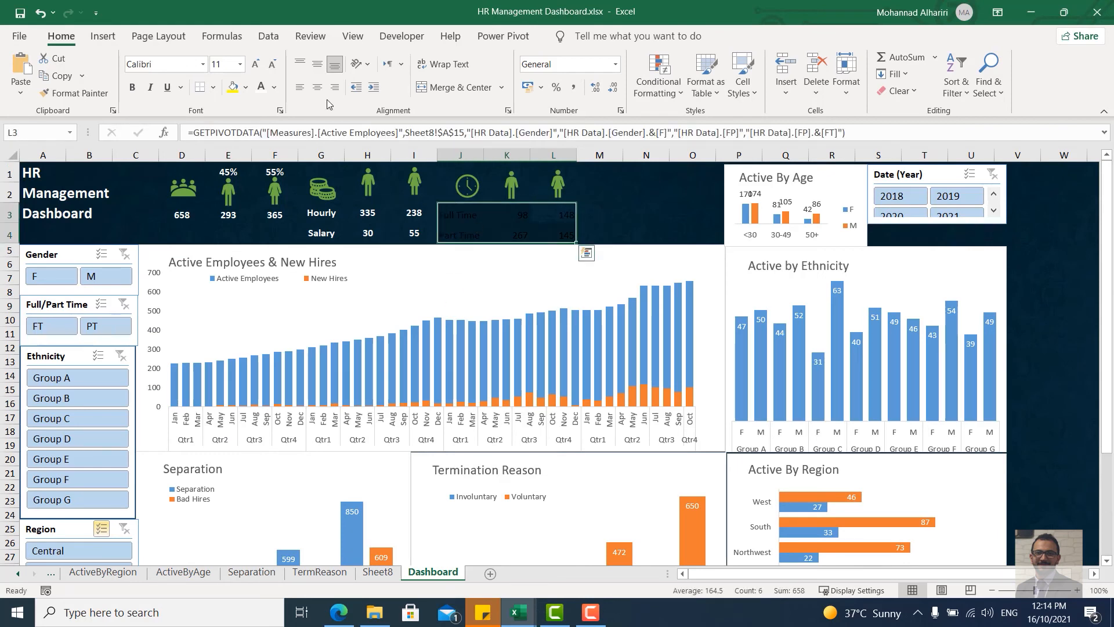
pyautogui.click(259, 87)
pyautogui.click(317, 87)
pyautogui.click(317, 63)
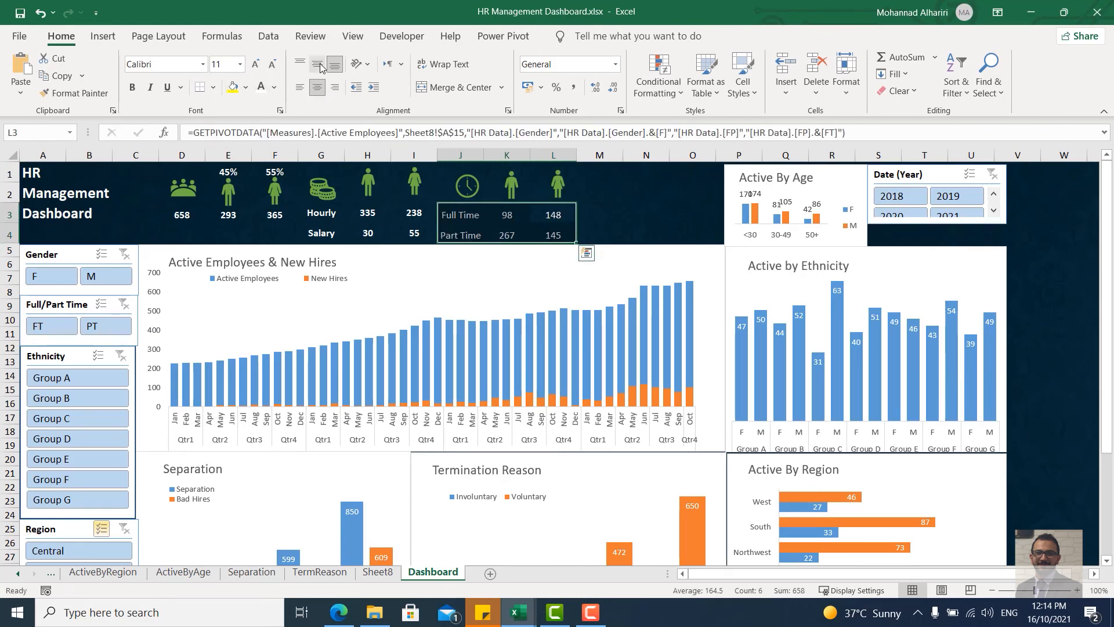
pyautogui.click(132, 87)
pyautogui.click(626, 231)
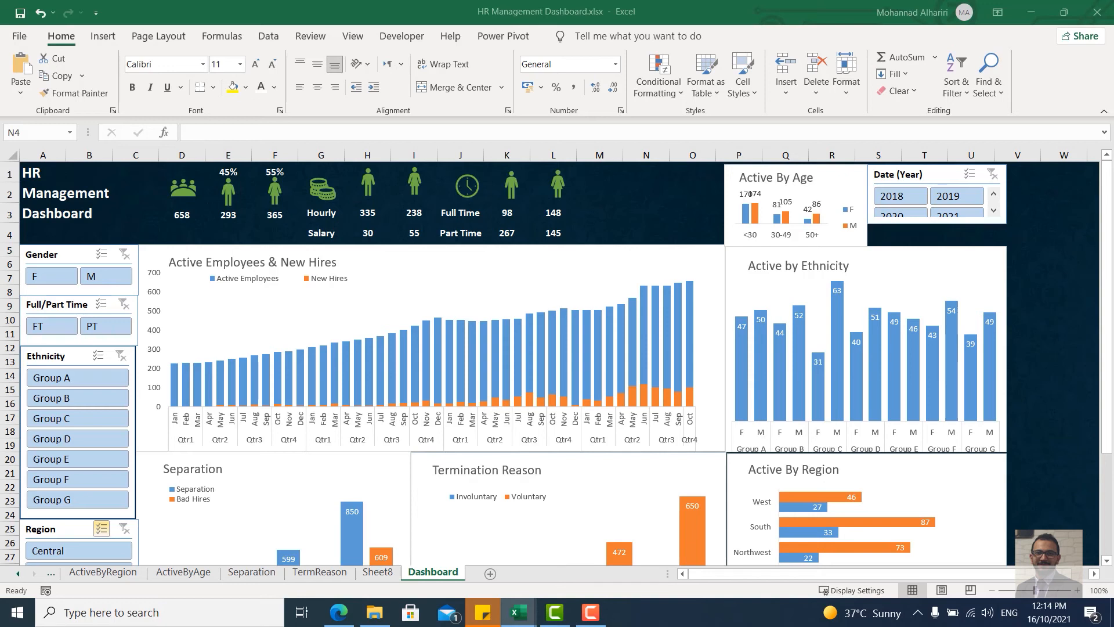
pyautogui.click(653, 232)
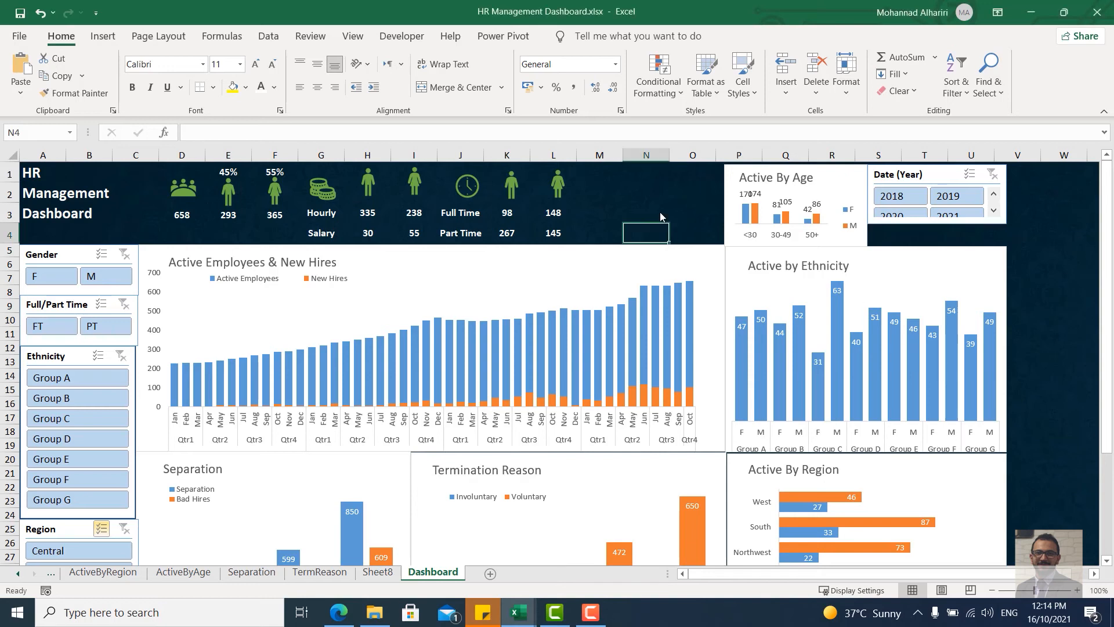
# Step: Copy the FP PivotTable at A15 on Sheet8 and paste the duplicate at cell A22
pyautogui.click(378, 571)
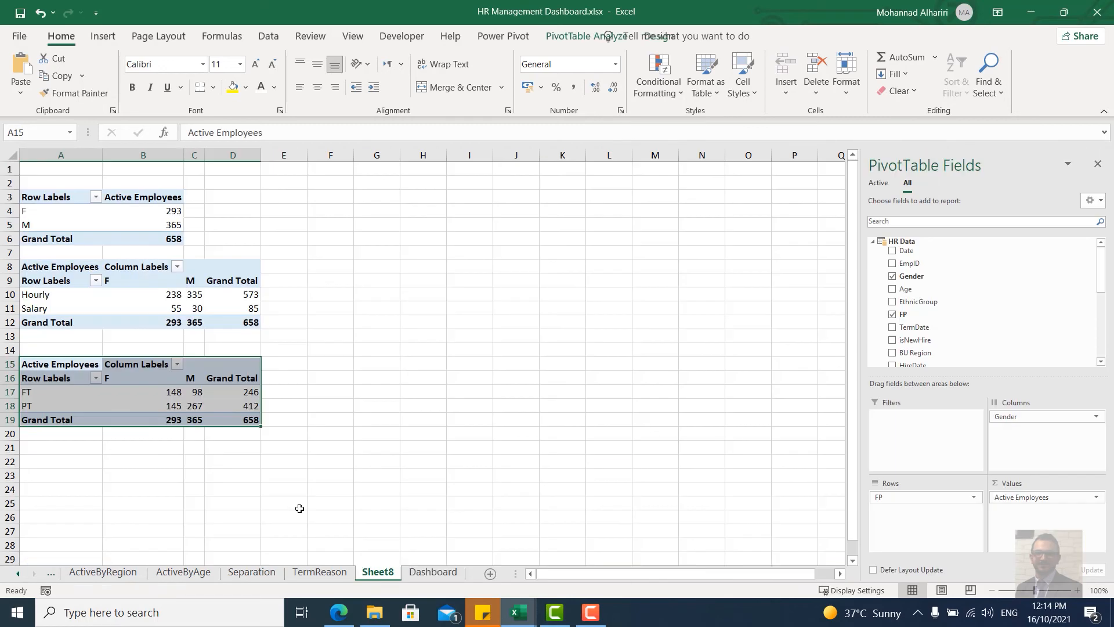
pyautogui.click(118, 460)
pyautogui.click(44, 374)
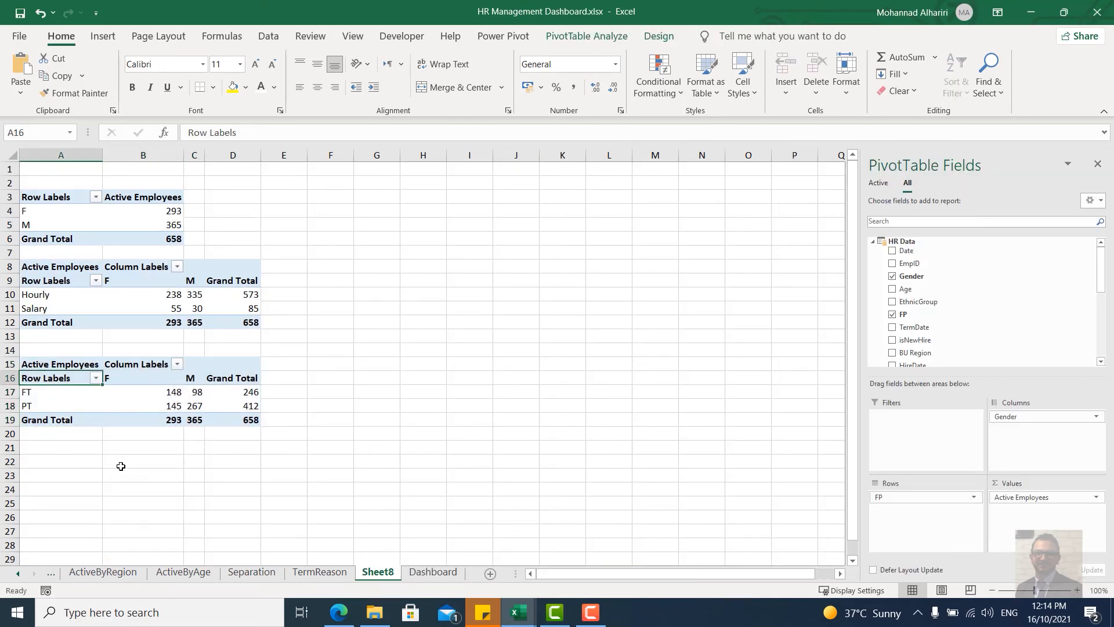
pyautogui.click(40, 360)
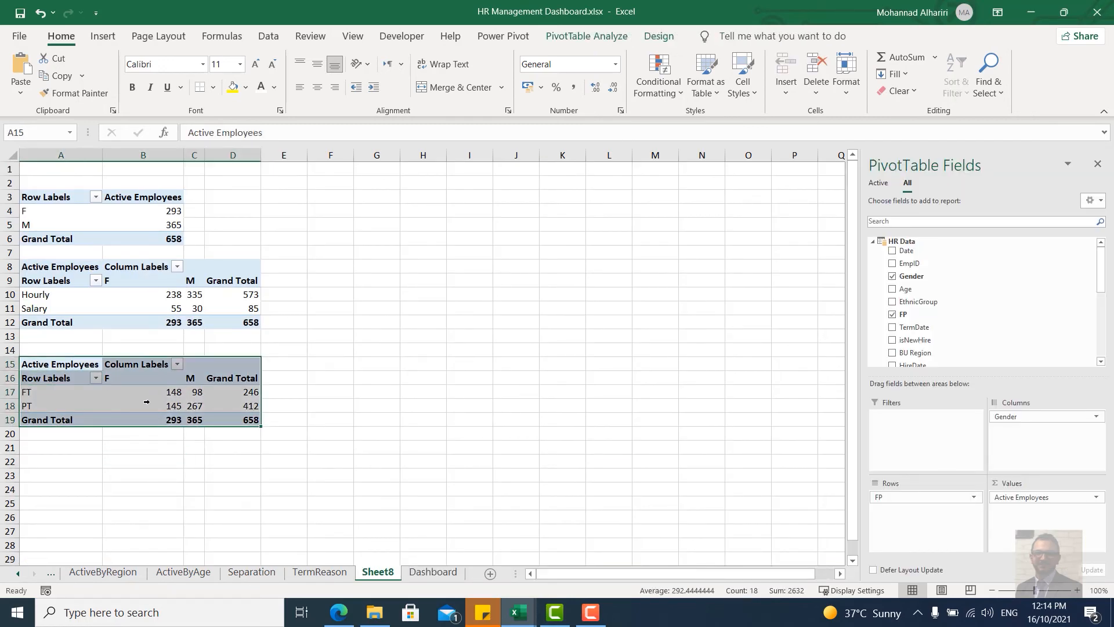
pyautogui.moveTo(146, 401)
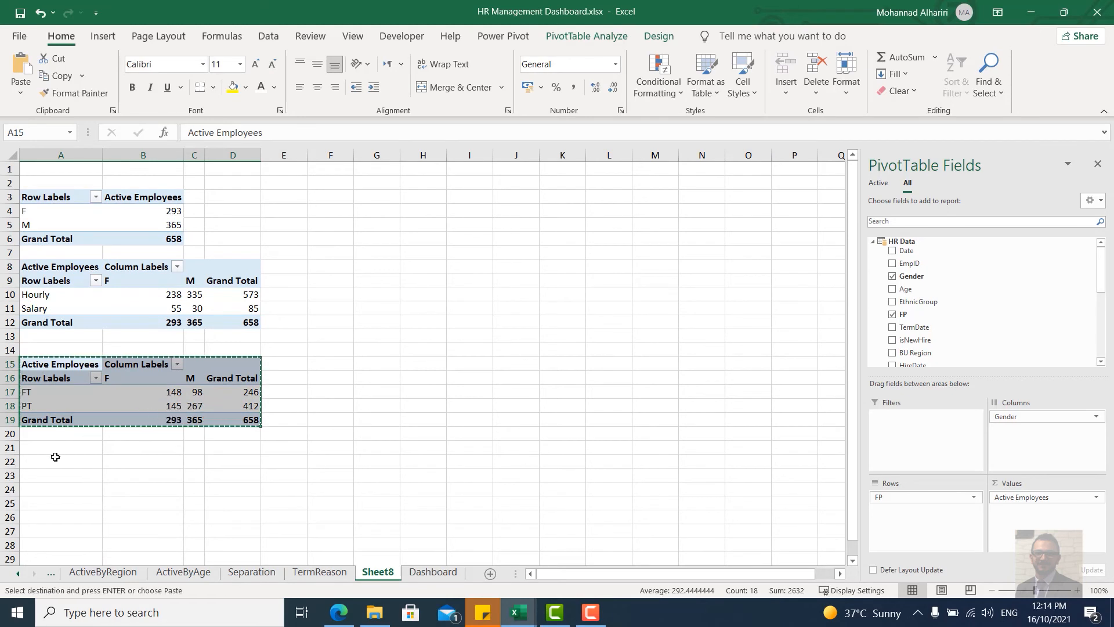
pyautogui.hotkey('ctrl', 'c')
pyautogui.click(76, 461)
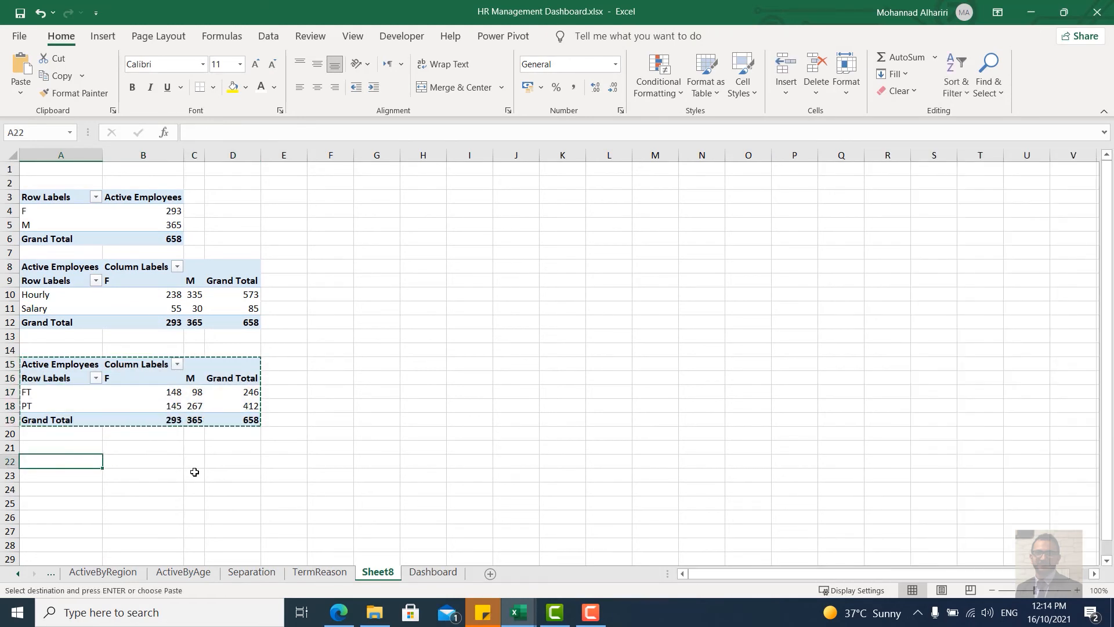
pyautogui.hotkey('ctrl', 'v')
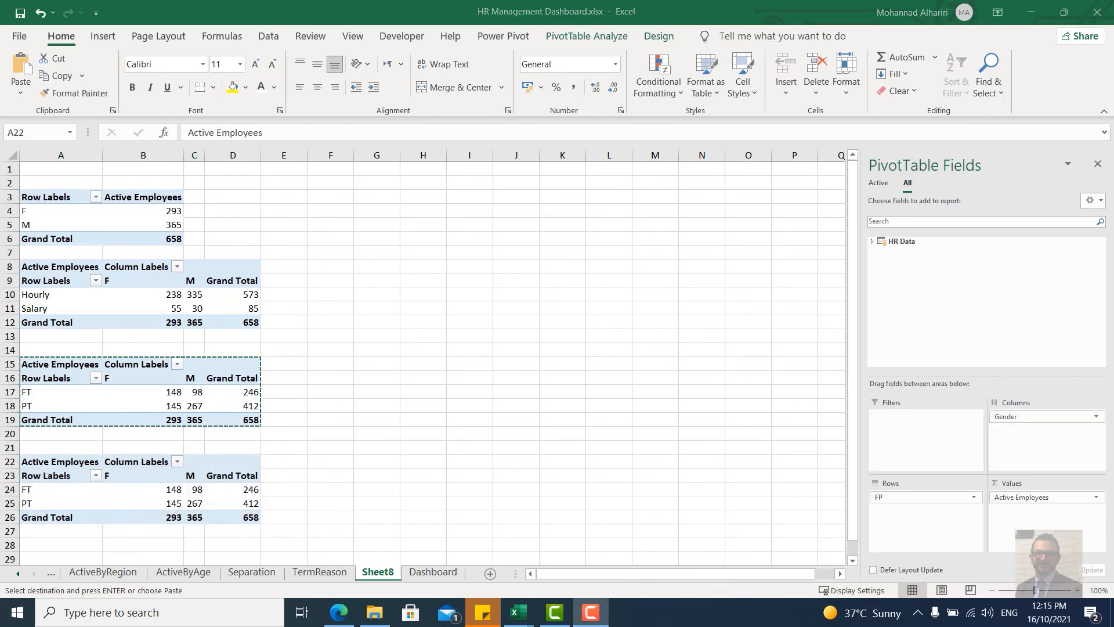
# Step: Copy the PivotTable at A22 and paste another duplicate at cell A29
pyautogui.hotkey('ctrl', 'c')
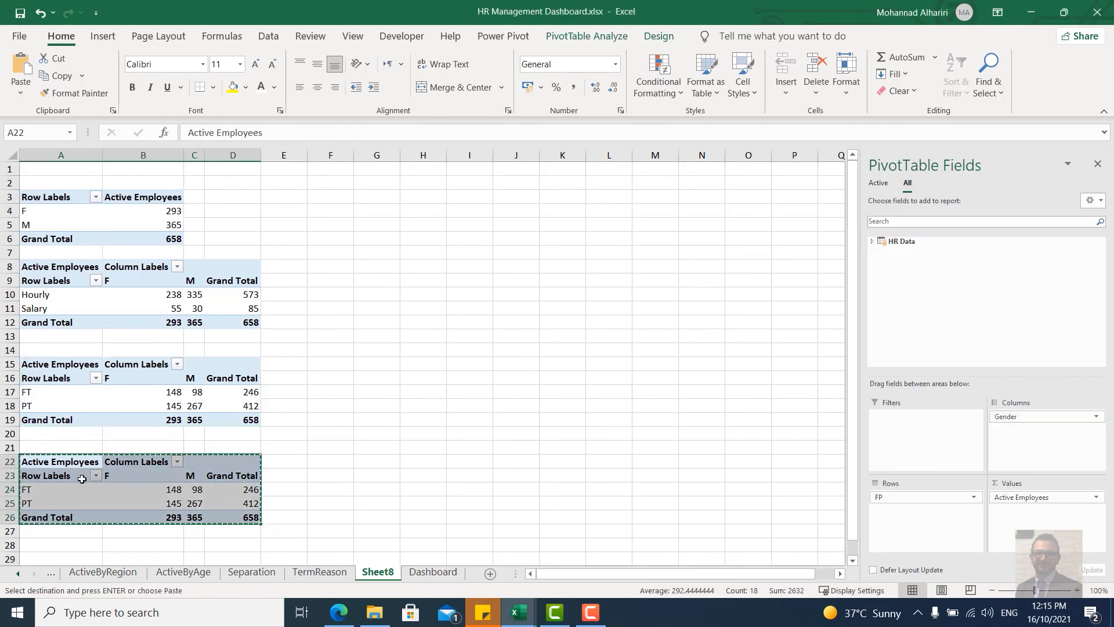
pyautogui.scroll(-1, 55, 493)
pyautogui.click(50, 510)
pyautogui.click(56, 517)
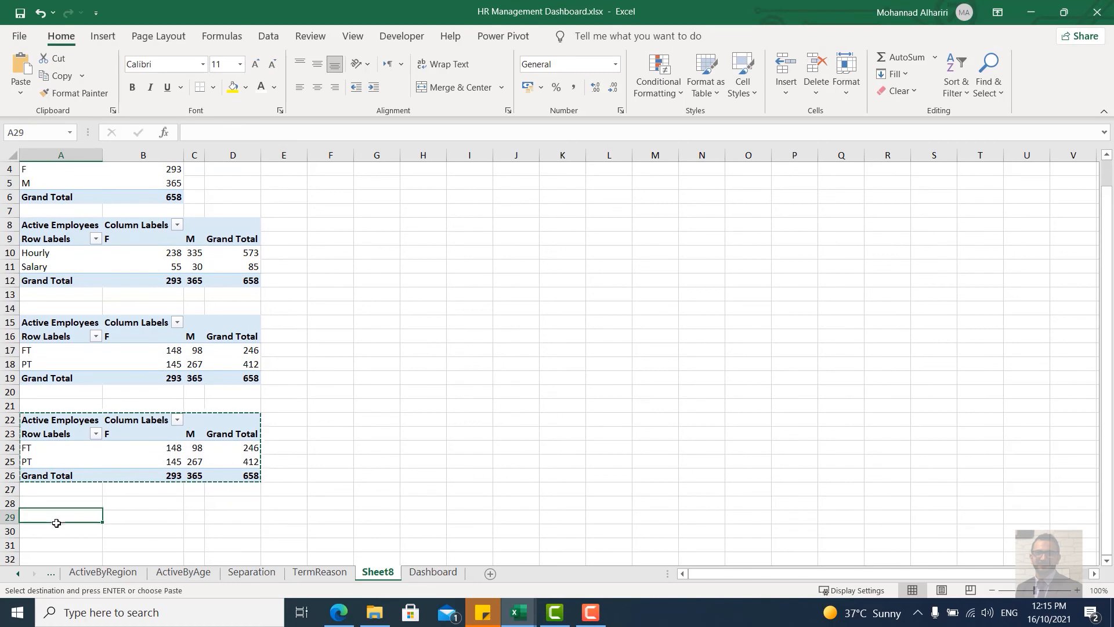
pyautogui.hotkey('ctrl', 'v')
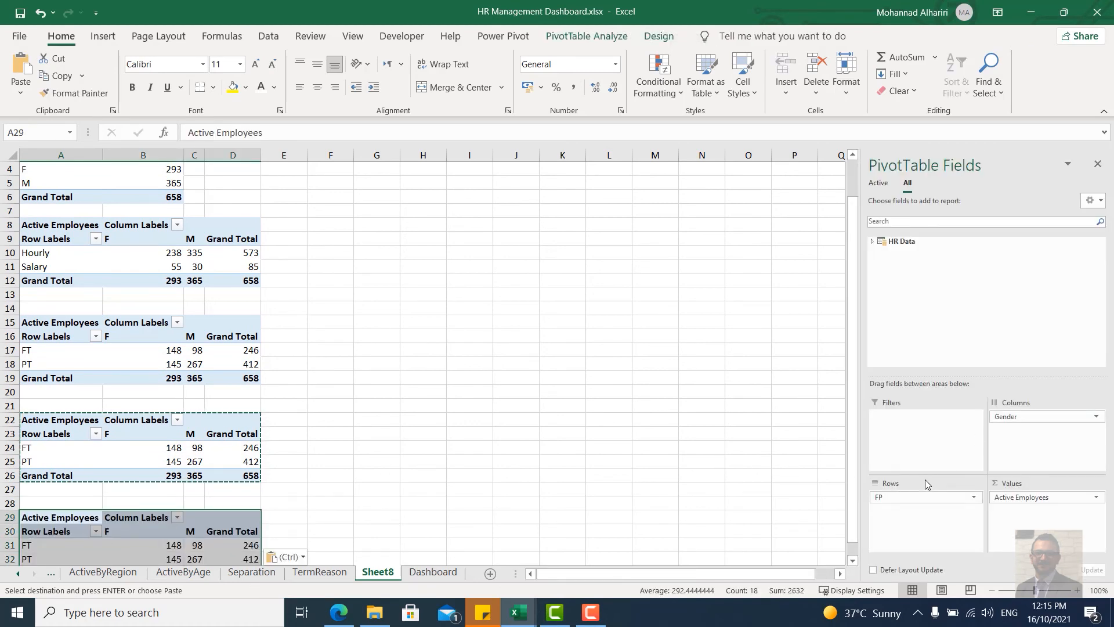
# Step: Replace FP with the Date field in the rows of the PivotTable at A29
pyautogui.moveTo(920, 497); pyautogui.dragTo(722, 423)
pyautogui.click(873, 241)
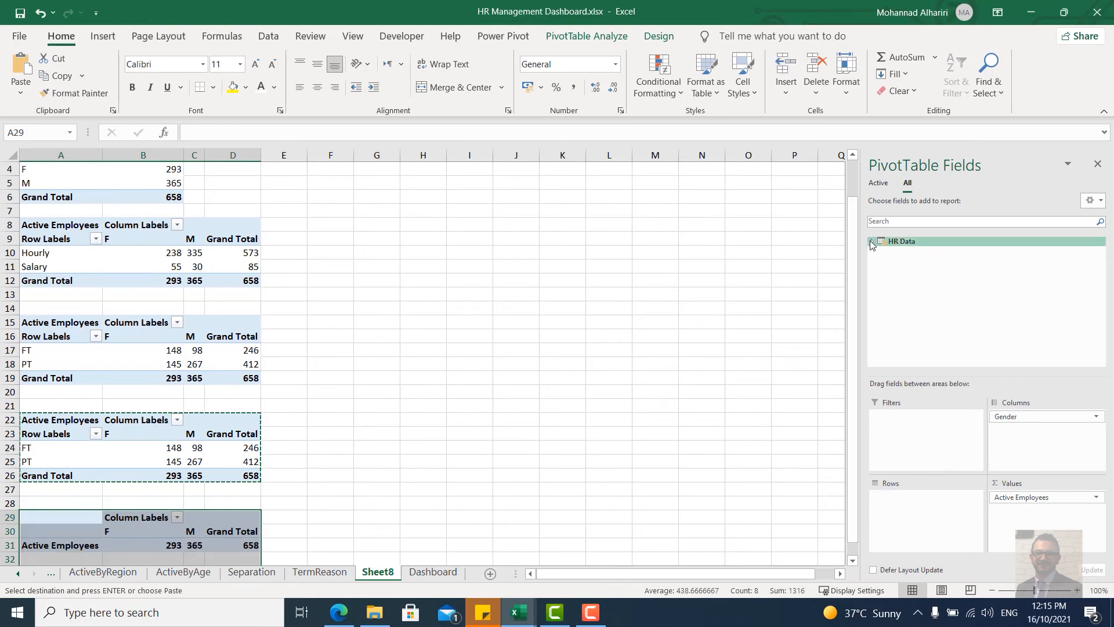
pyautogui.moveTo(919, 252); pyautogui.dragTo(922, 533)
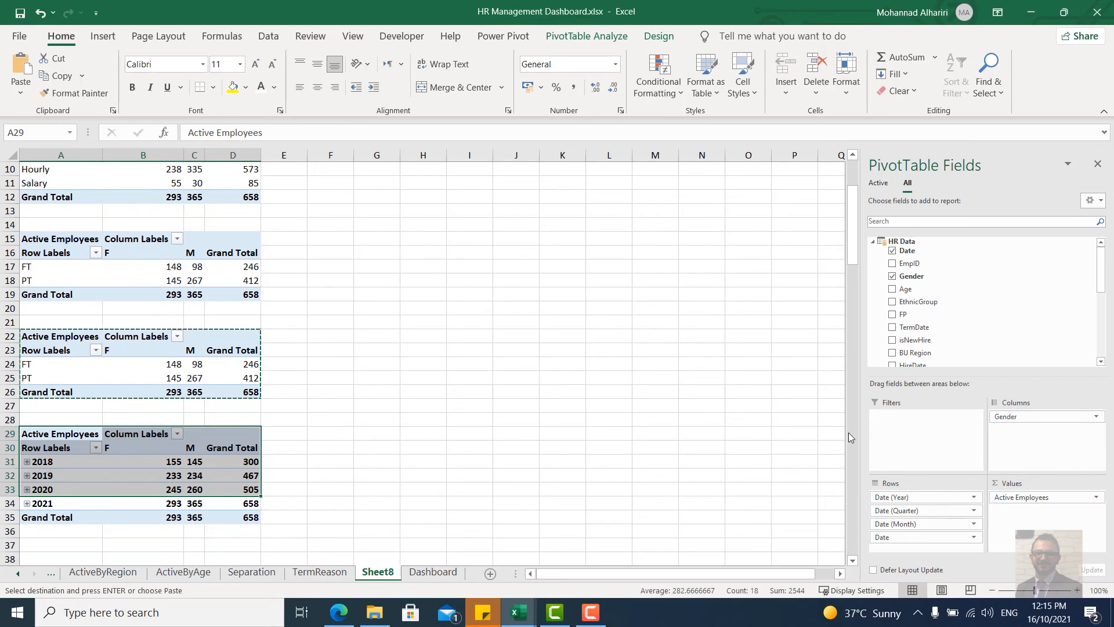
# Step: Create a new measure named Turn Over% in the HR Data table and begin its formula with the DIVIDE function
pyautogui.click(509, 36)
pyautogui.click(70, 72)
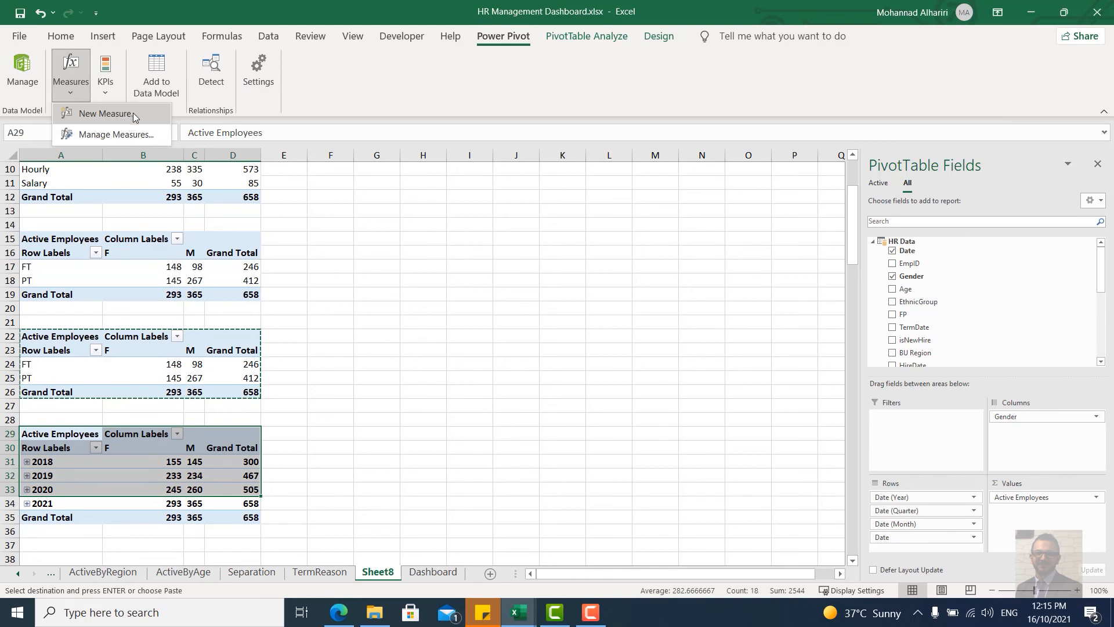
pyautogui.click(92, 114)
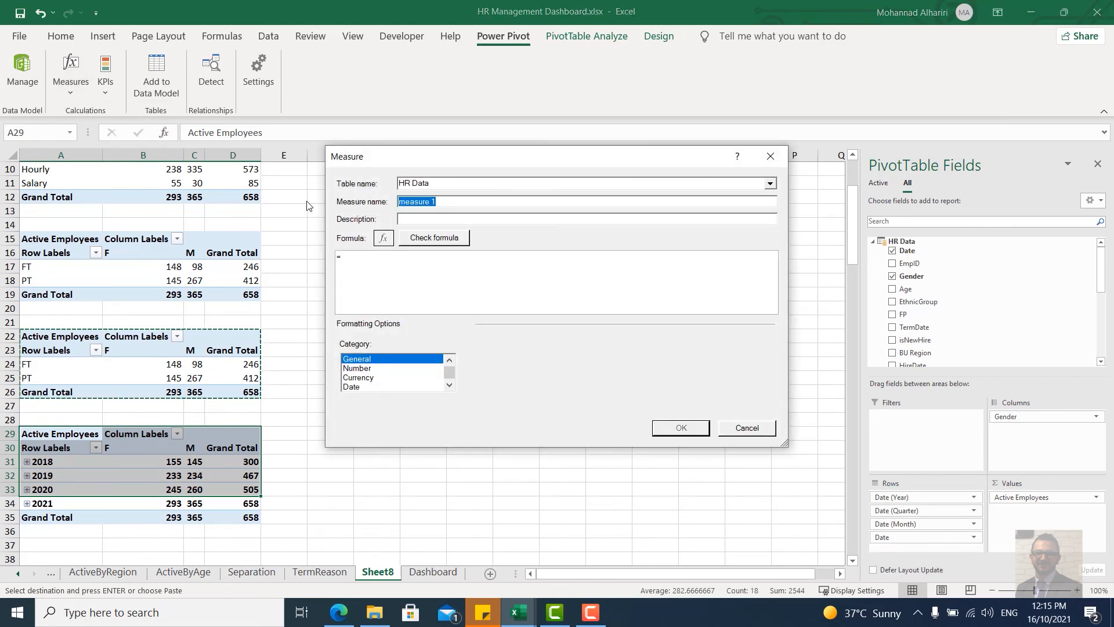
pyautogui.write('T')
pyautogui.write('did')
pyautogui.press('Tab')
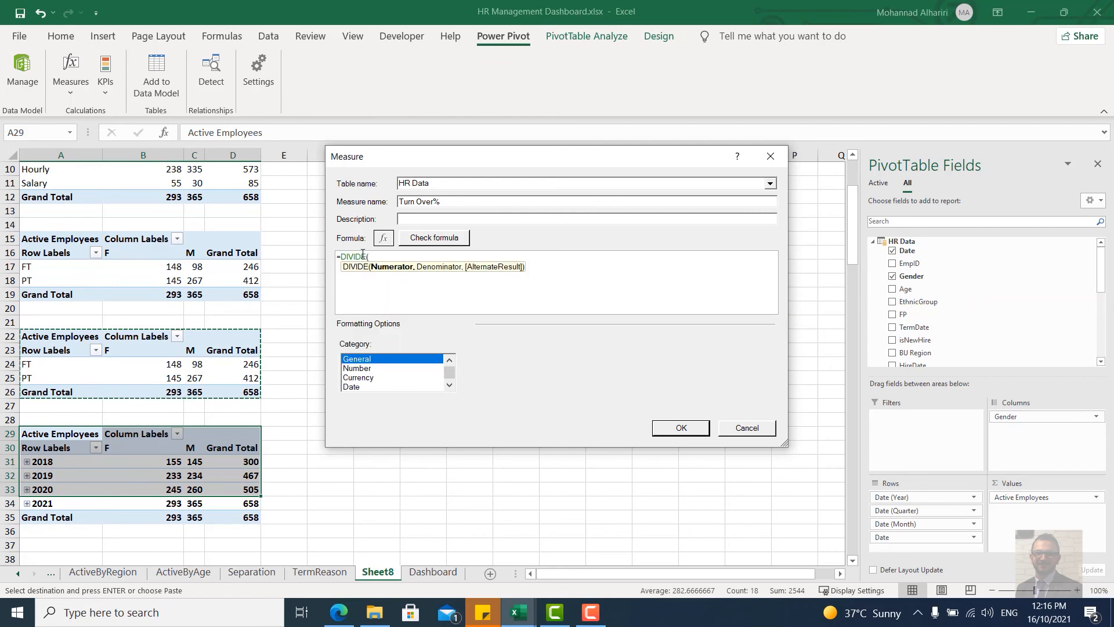
pyautogui.write('se')
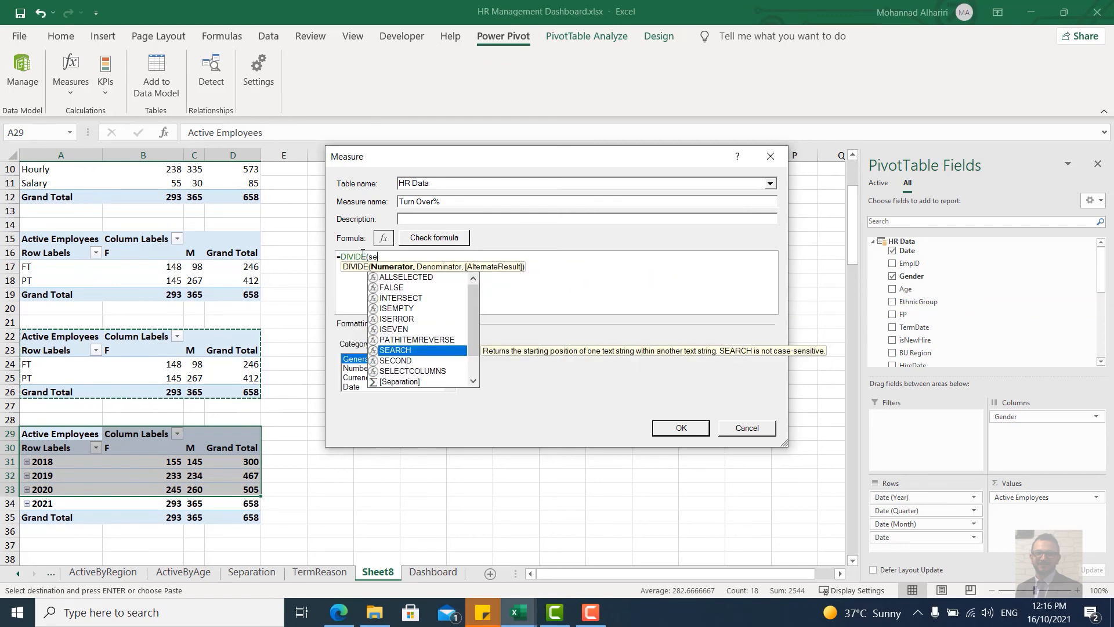
pyautogui.write('l')
pyautogui.press('Tab')
pyautogui.press('BackSpace')
pyautogui.press('BackSpace')
pyautogui.press('BackSpace')
pyautogui.press('BackSpace')
pyautogui.press('BackSpace')
pyautogui.press('BackSpace')
pyautogui.press('BackSpace')
pyautogui.press('BackSpace')
pyautogui.press('BackSpace')
pyautogui.press('BackSpace')
pyautogui.press('BackSpace')
pyautogui.press('BackSpace')
pyautogui.press('BackSpace')
pyautogui.press('BackSpace')
pyautogui.press('BackSpace')
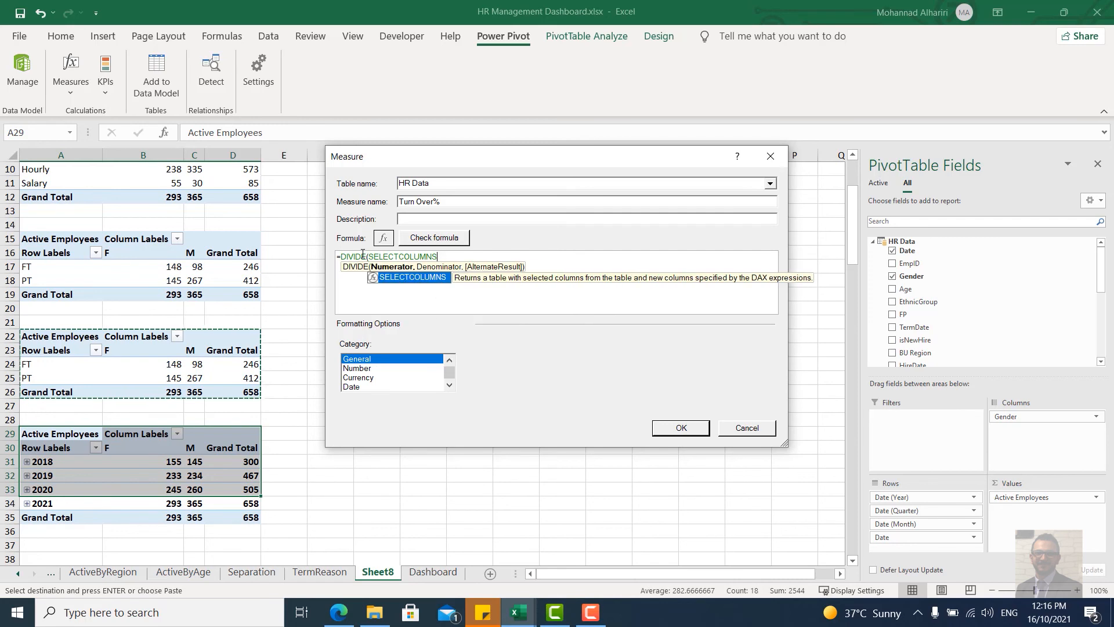
pyautogui.write('(')
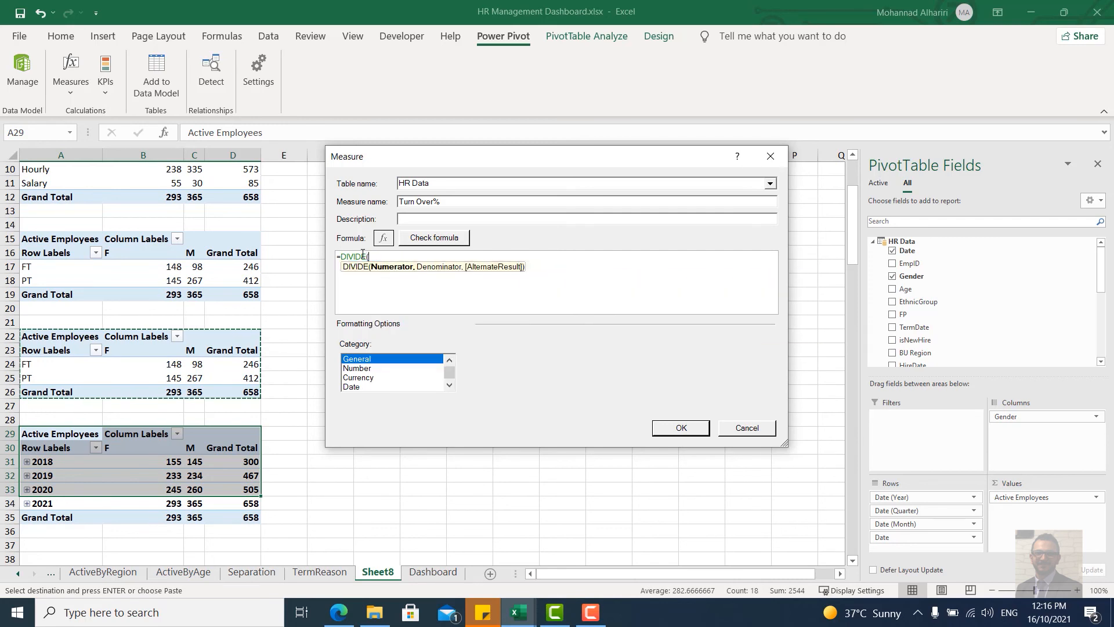
# Step: Complete the Turn Over% formula as =DIVIDE([Separation],[Active Employees])
pyautogui.write('se')
pyautogui.press('Down')
pyautogui.press('Down')
pyautogui.press('Down')
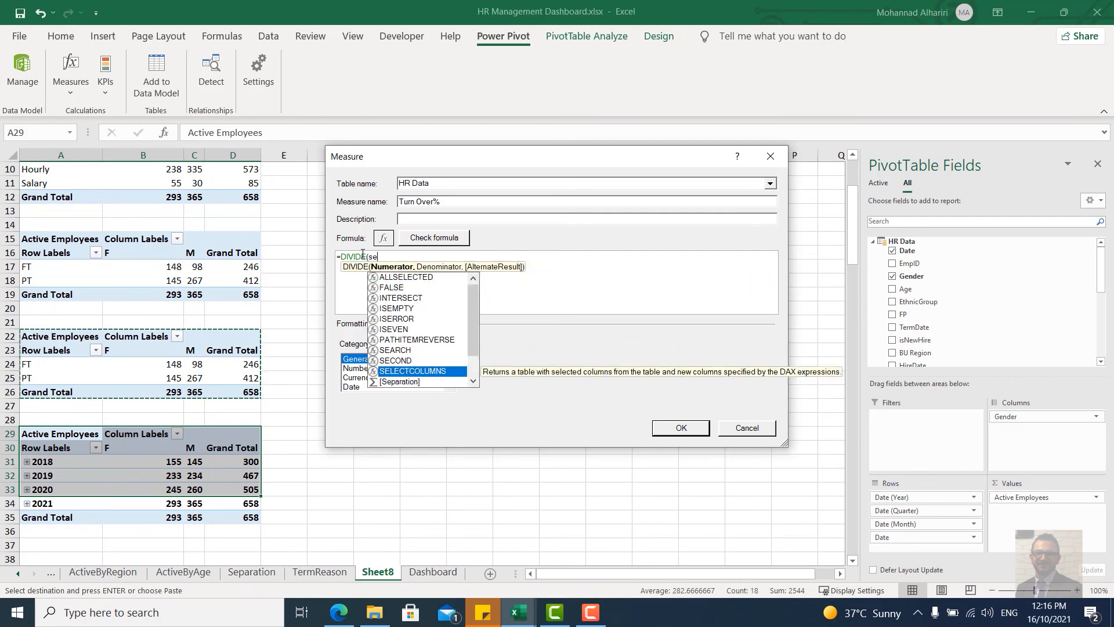
pyautogui.press('Tab')
pyautogui.write(',')
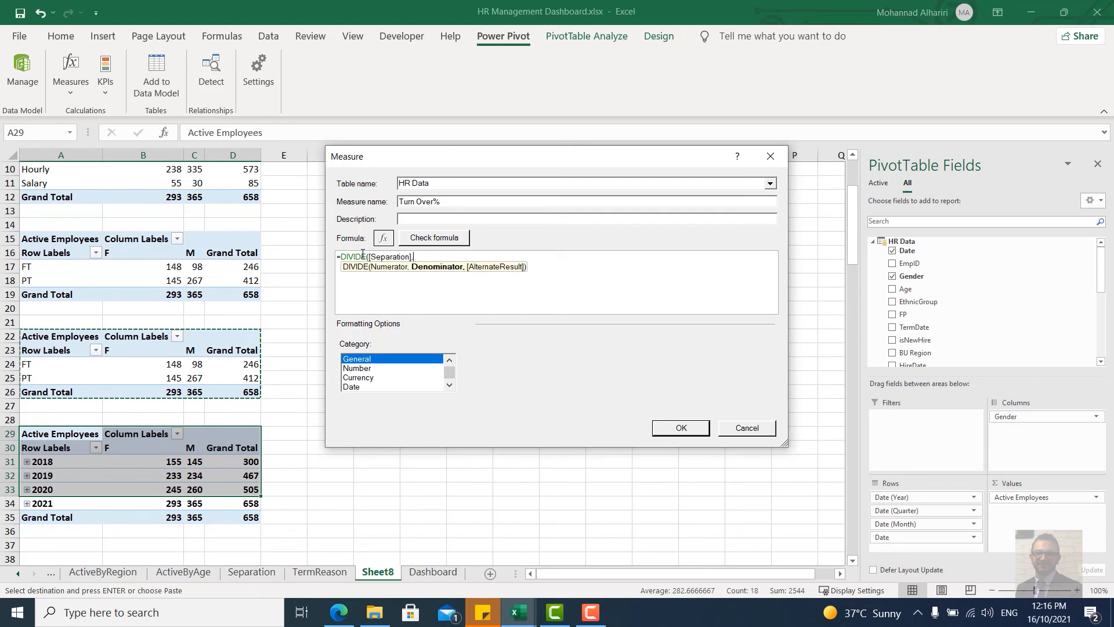
pyautogui.write('ac')
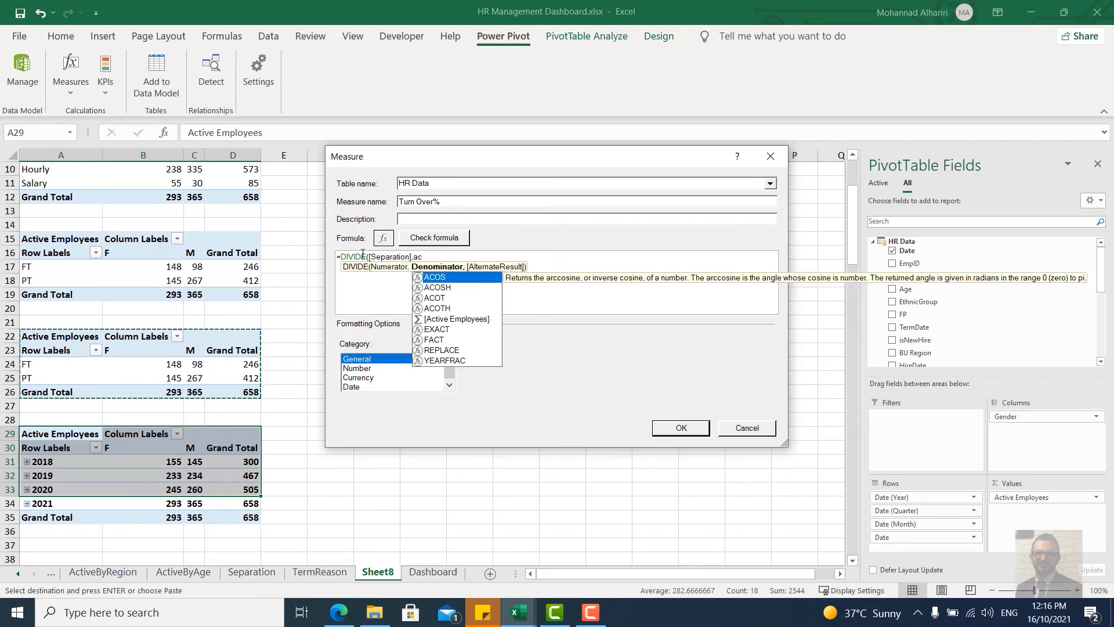
pyautogui.press('Down')
pyautogui.press('Down')
pyautogui.press('Down')
pyautogui.press('Down')
pyautogui.press('Tab')
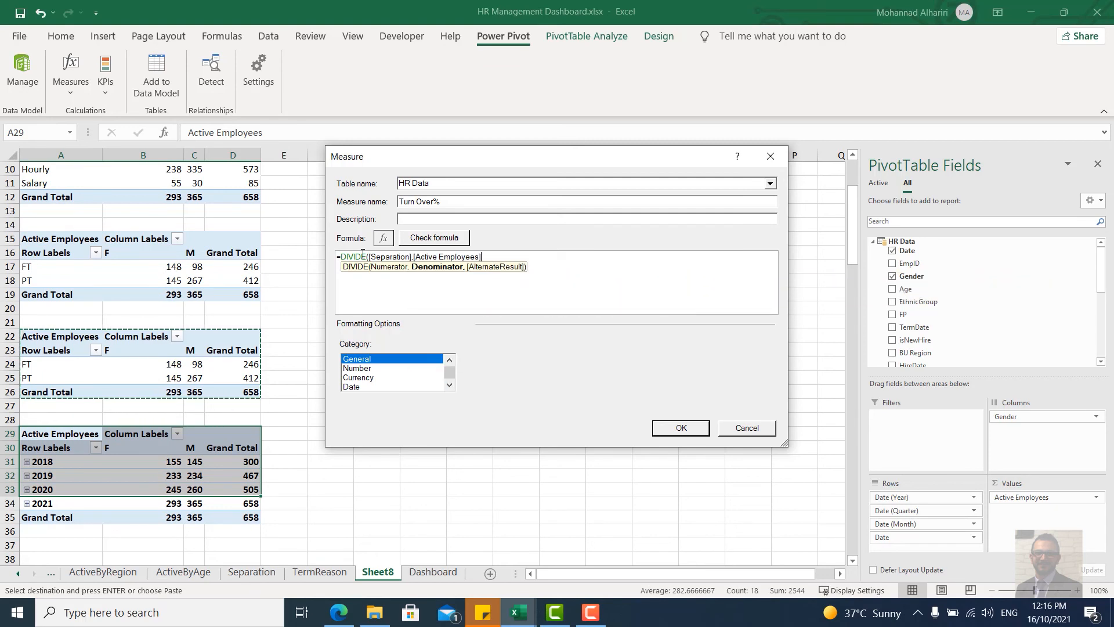
pyautogui.write(')')
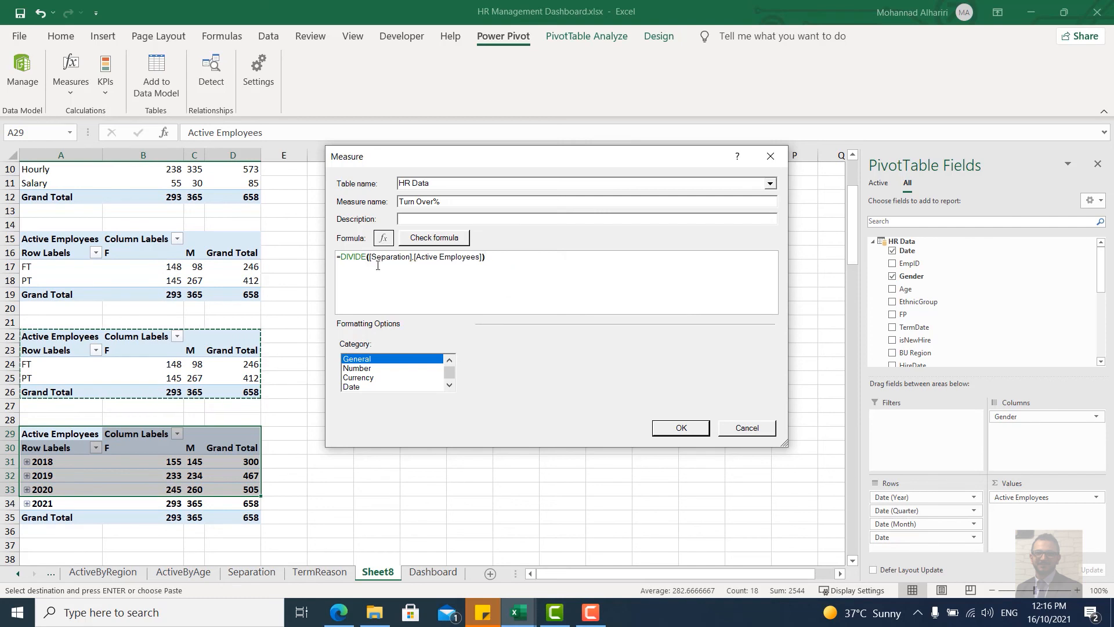
# Step: Check the Turn Over% formula for errors, set its number format to Percentage and save the measure
pyautogui.click(444, 239)
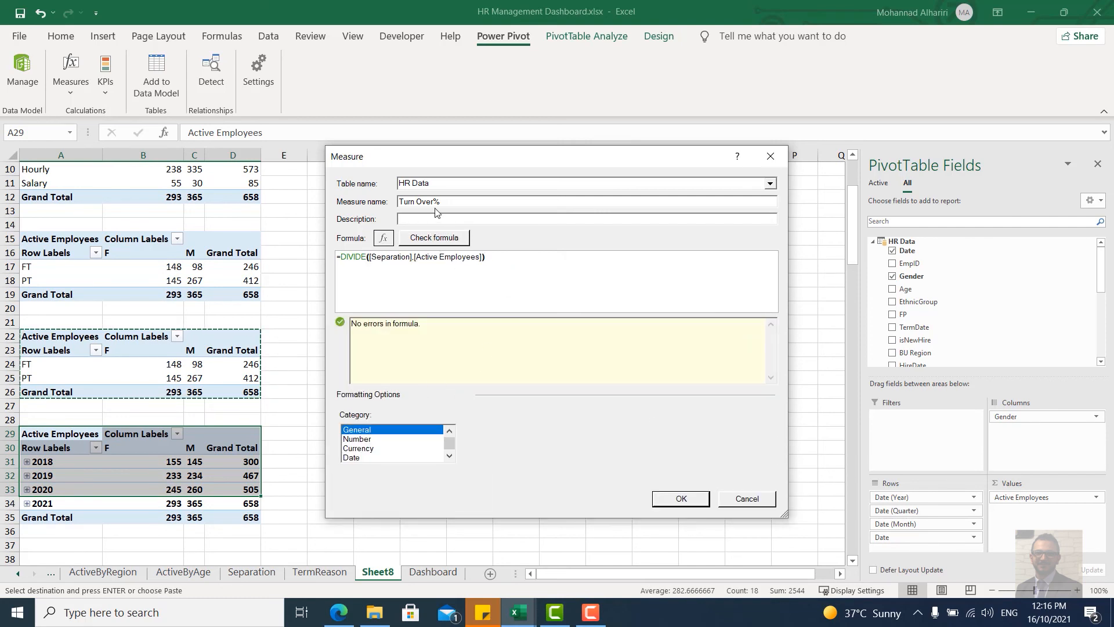
pyautogui.click(374, 440)
pyautogui.click(623, 432)
pyautogui.click(615, 458)
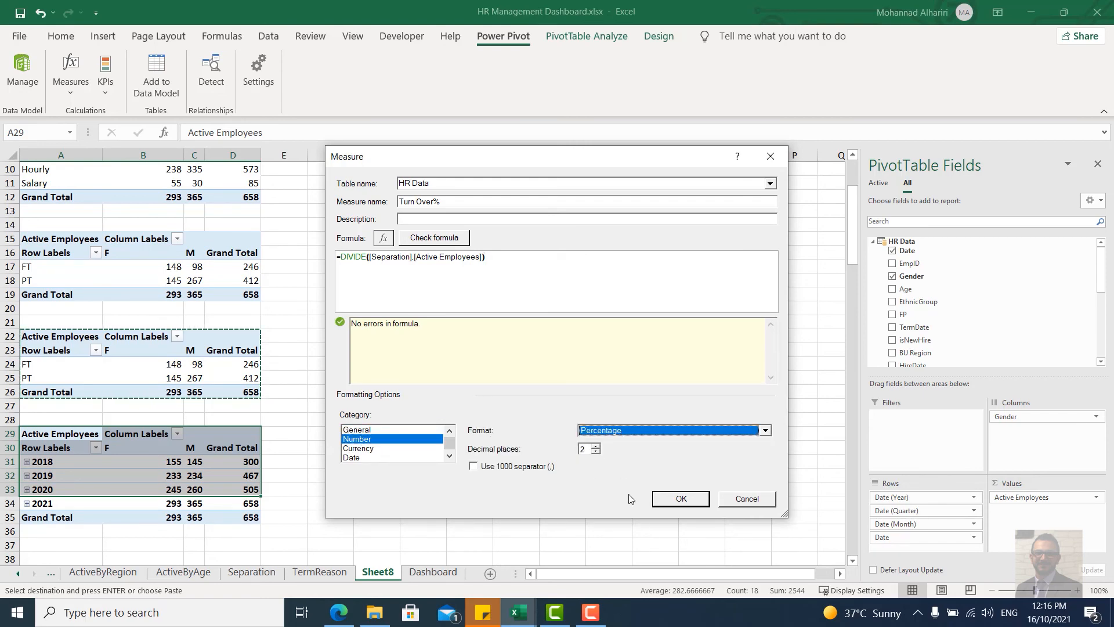
pyautogui.click(678, 499)
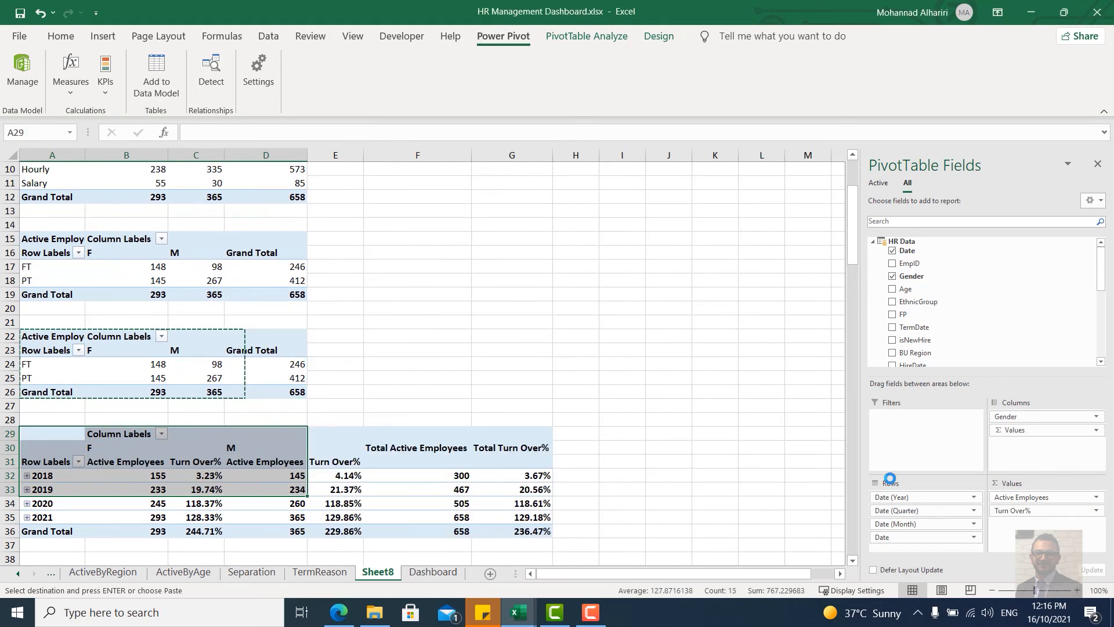
# Step: Remove Active Employees from the values of the PivotTable at A29 so only Turn Over% remains
pyautogui.moveTo(1031, 498); pyautogui.dragTo(784, 435)
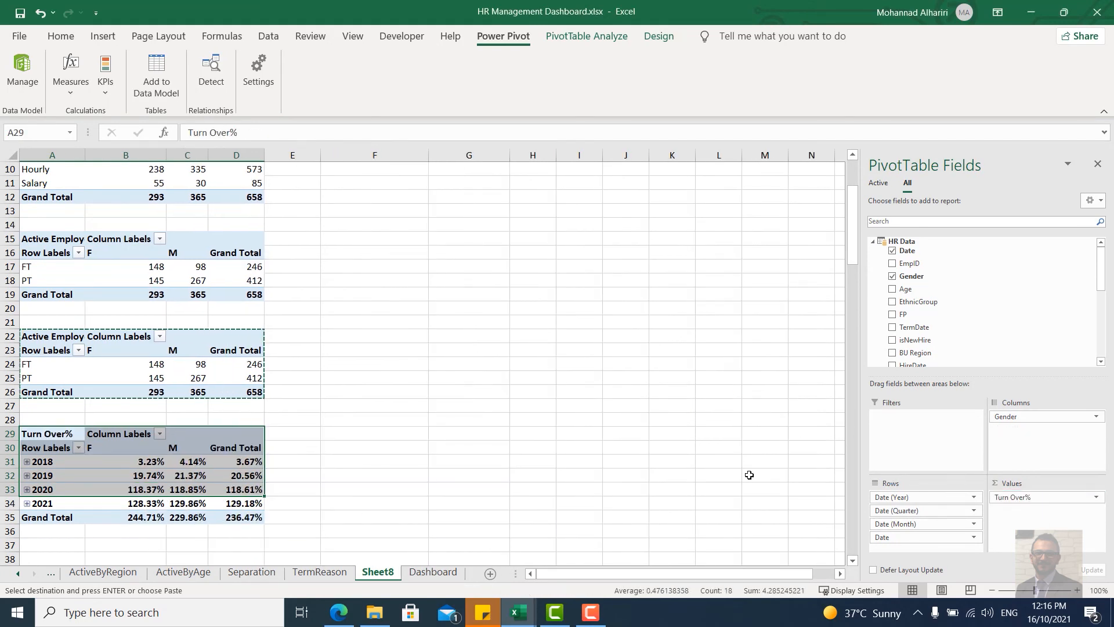
pyautogui.click(191, 489)
pyautogui.scroll(-1, 232, 502)
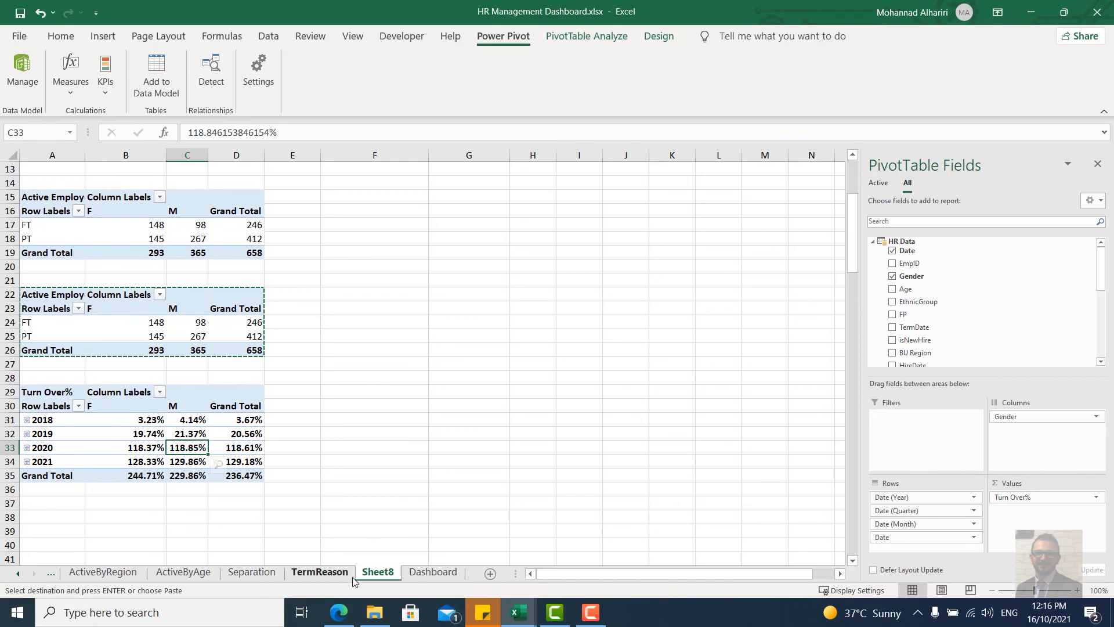
# Step: On the Dashboard sheet, move the clock, man and woman icons and the full/part time block J3:L4 to columns M:O
pyautogui.click(433, 572)
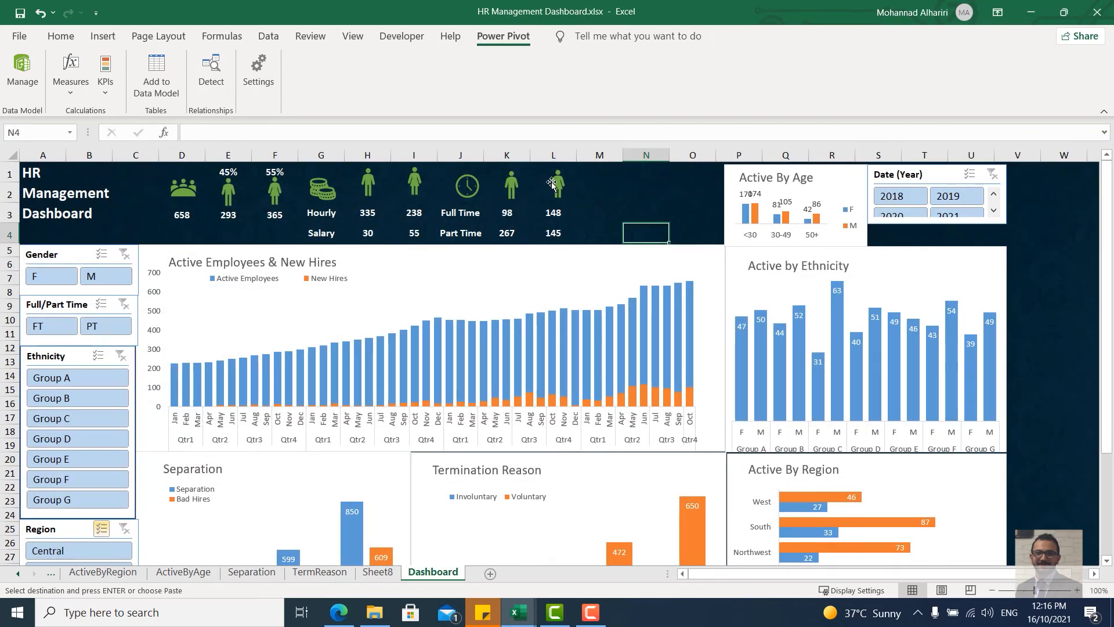
pyautogui.click(475, 184)
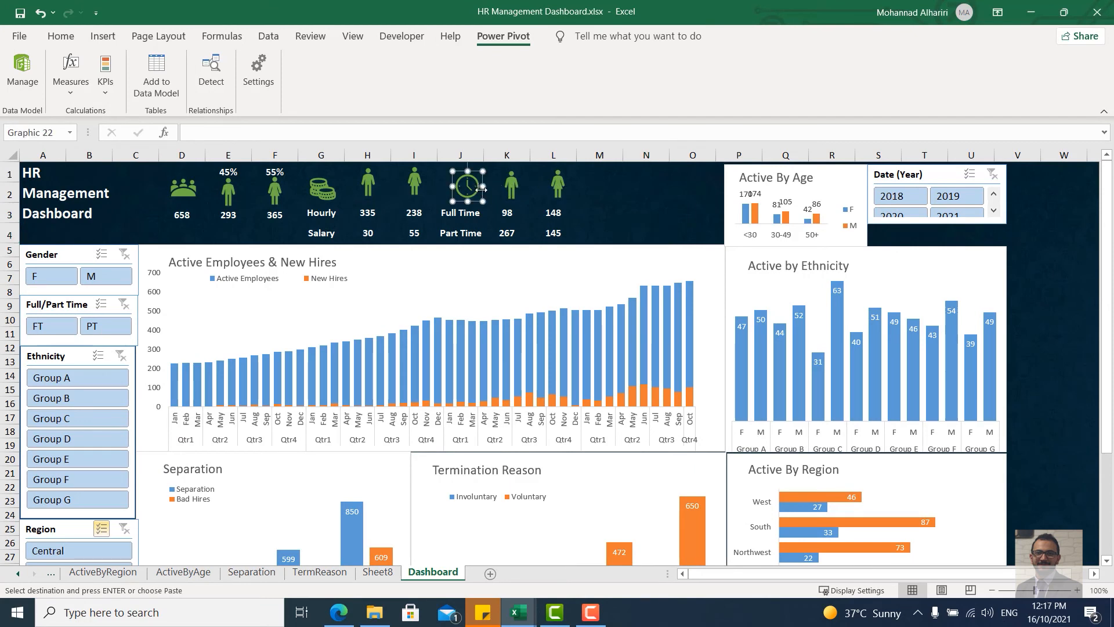
pyautogui.keyDown('ctrl'); pyautogui.click(510, 188); pyautogui.keyUp('ctrl')
pyautogui.keyDown('ctrl'); pyautogui.click(553, 190); pyautogui.keyUp('ctrl')
pyautogui.moveTo(560, 184); pyautogui.dragTo(705, 183)
pyautogui.moveTo(470, 216); pyautogui.dragTo(685, 219)
# Step: Move the coins, man and woman icons and the hourly/salary block G3:I4 to columns J:L
pyautogui.click(330, 190)
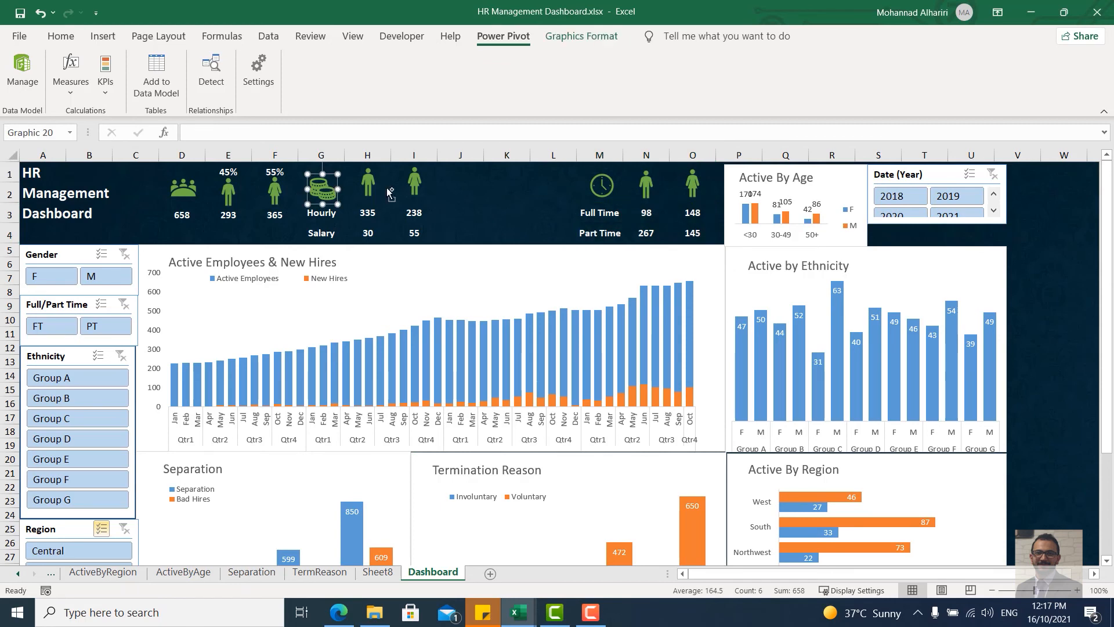
pyautogui.keyDown('ctrl'); pyautogui.click(367, 183); pyautogui.keyUp('ctrl')
pyautogui.moveTo(414, 182); pyautogui.dragTo(548, 183)
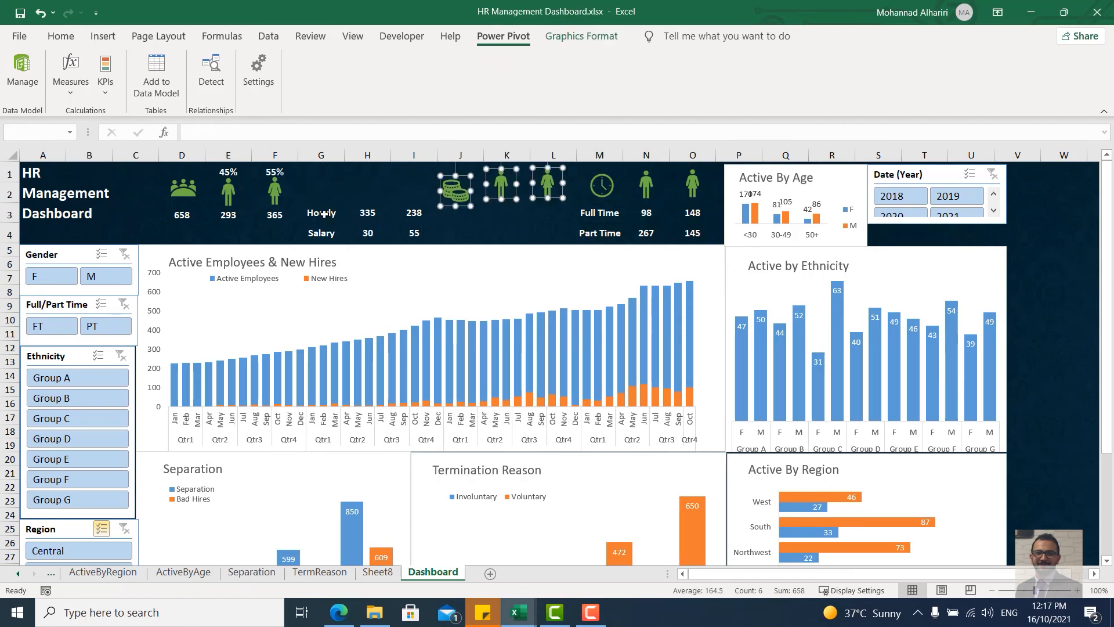
pyautogui.moveTo(324, 214); pyautogui.dragTo(540, 207)
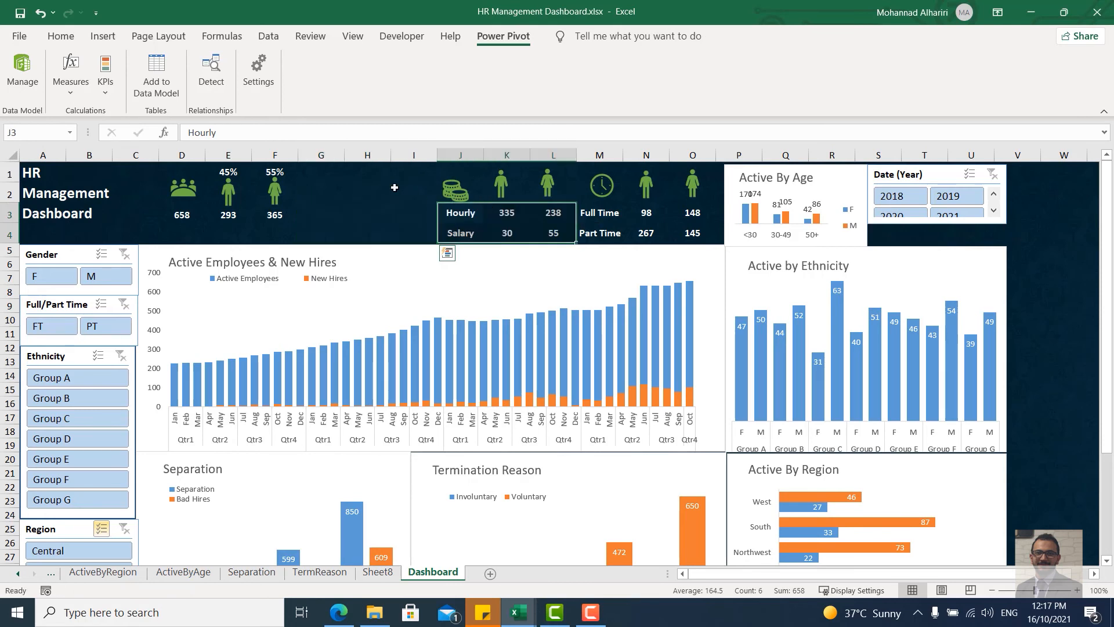
pyautogui.click(318, 188)
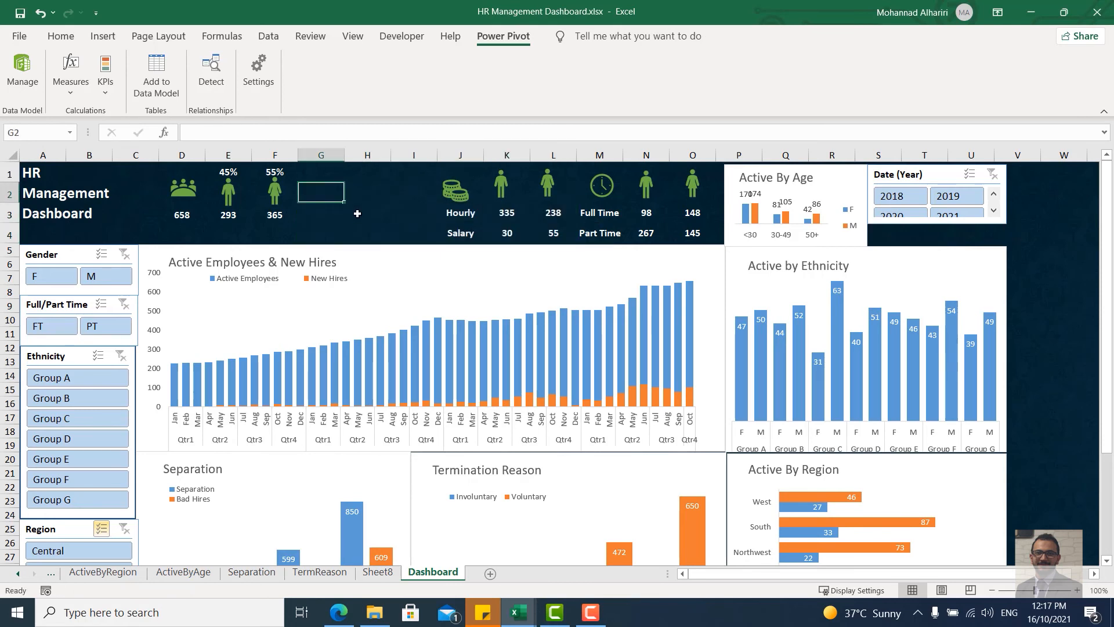
# Step: Duplicate the man and woman icons of the pay type block and place the copies in the empty area over columns G to I
pyautogui.click(504, 188)
pyautogui.keyDown('ctrl'); pyautogui.click(547, 188); pyautogui.keyUp('ctrl')
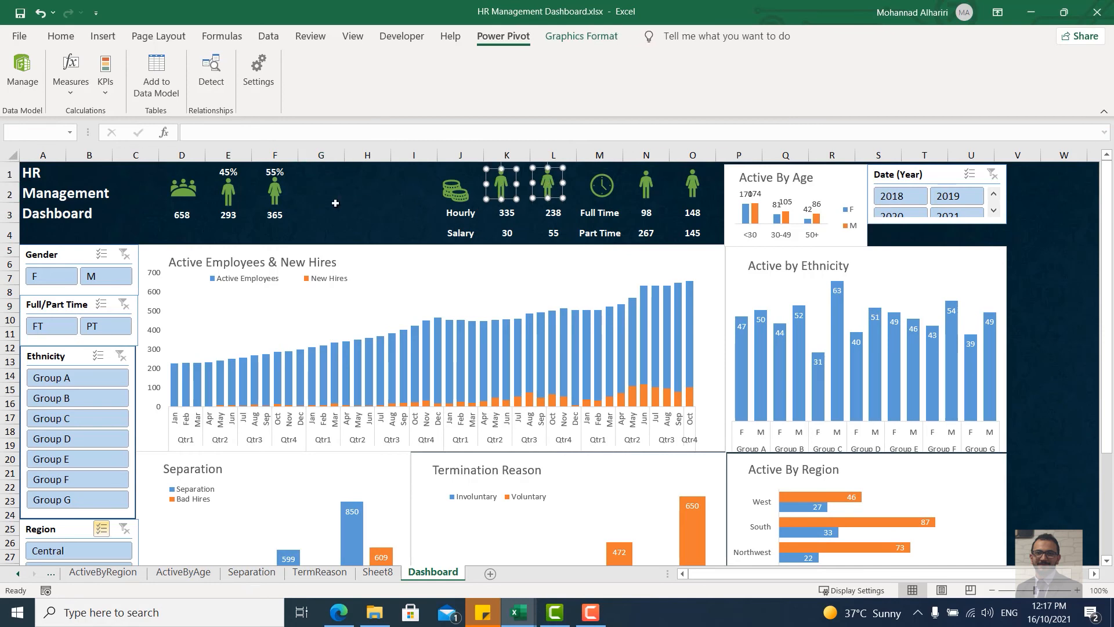
pyautogui.hotkey('ctrl', 'd')
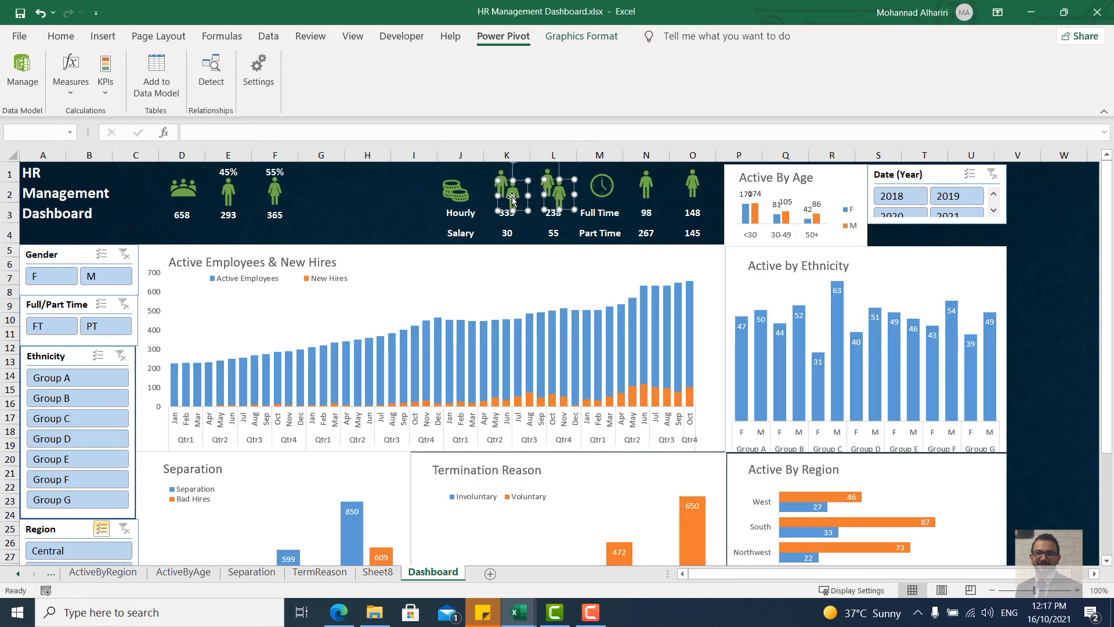
pyautogui.moveTo(510, 196); pyautogui.dragTo(342, 195)
# Step: Enter Turn Over in cell H1 and format it white, bold, size 12, centred horizontally and vertically
pyautogui.click(357, 170)
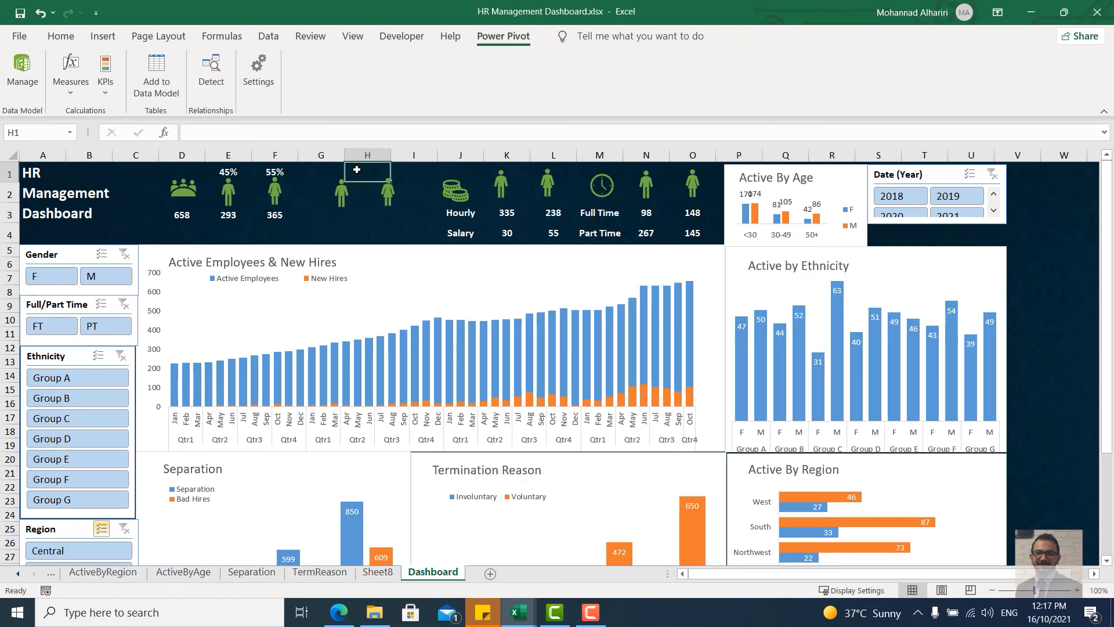
pyautogui.write('Turn Over')
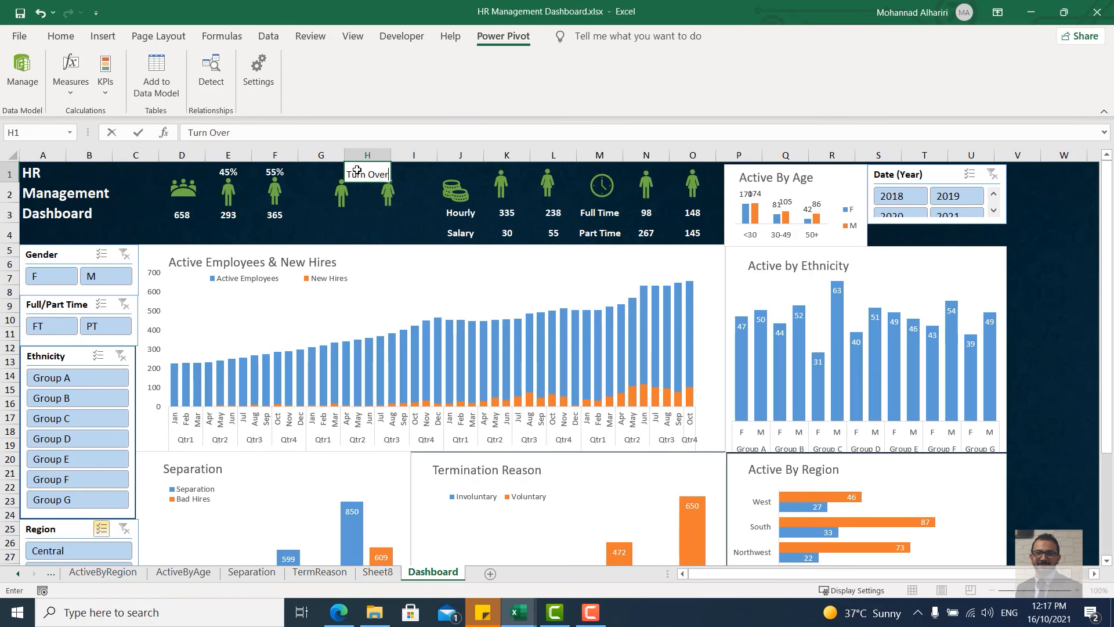
pyautogui.hotkey('ctrl', 'Return')
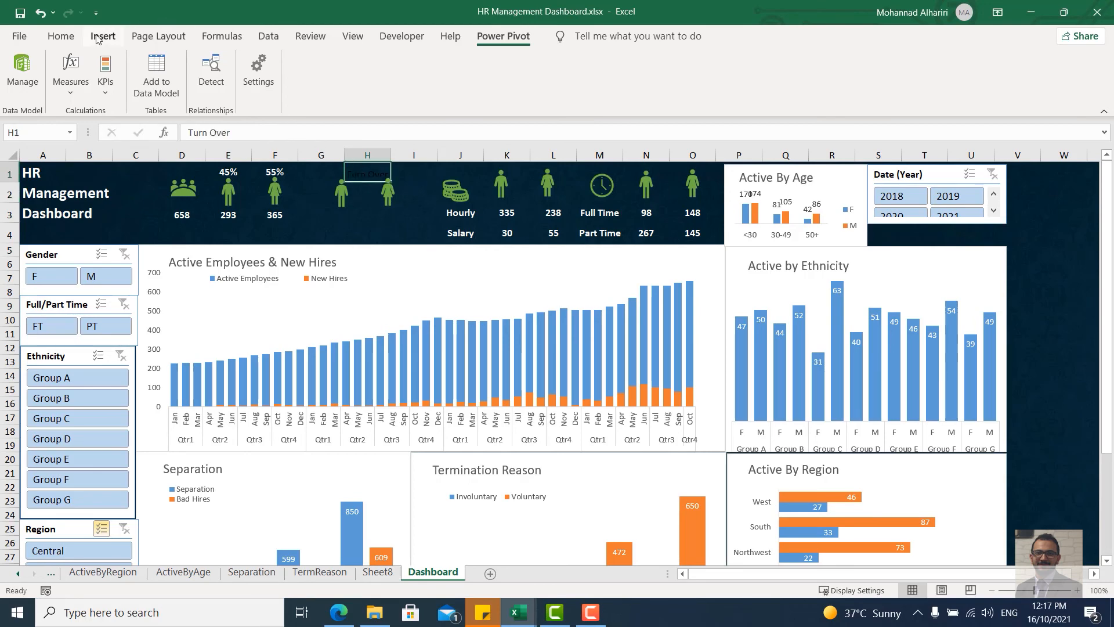
pyautogui.click(99, 39)
pyautogui.click(61, 35)
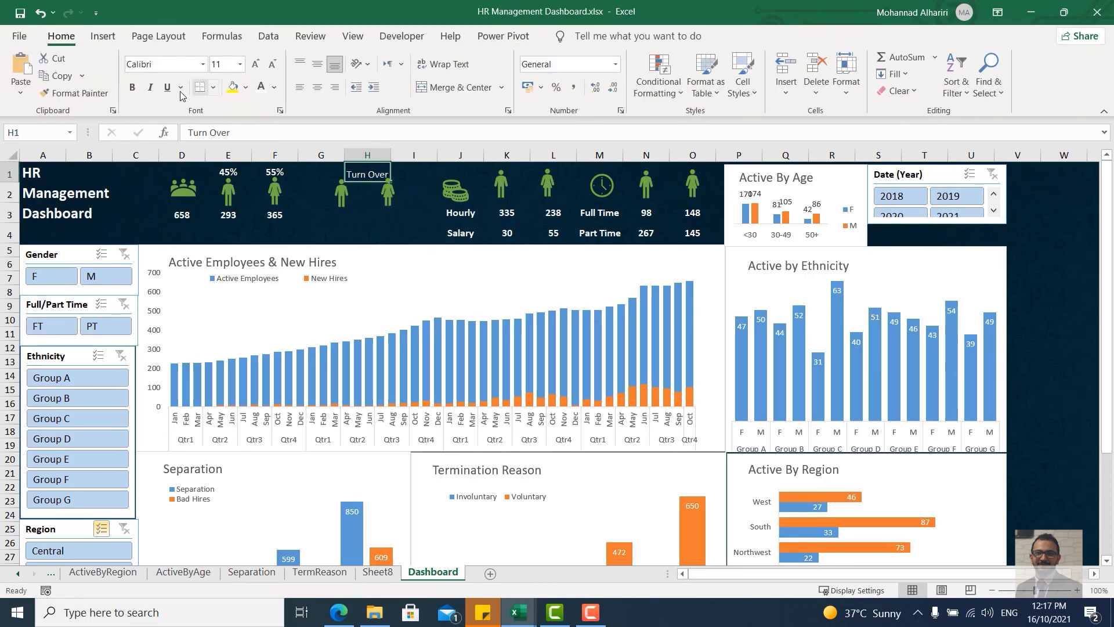
pyautogui.click(132, 87)
pyautogui.click(317, 87)
pyautogui.click(317, 64)
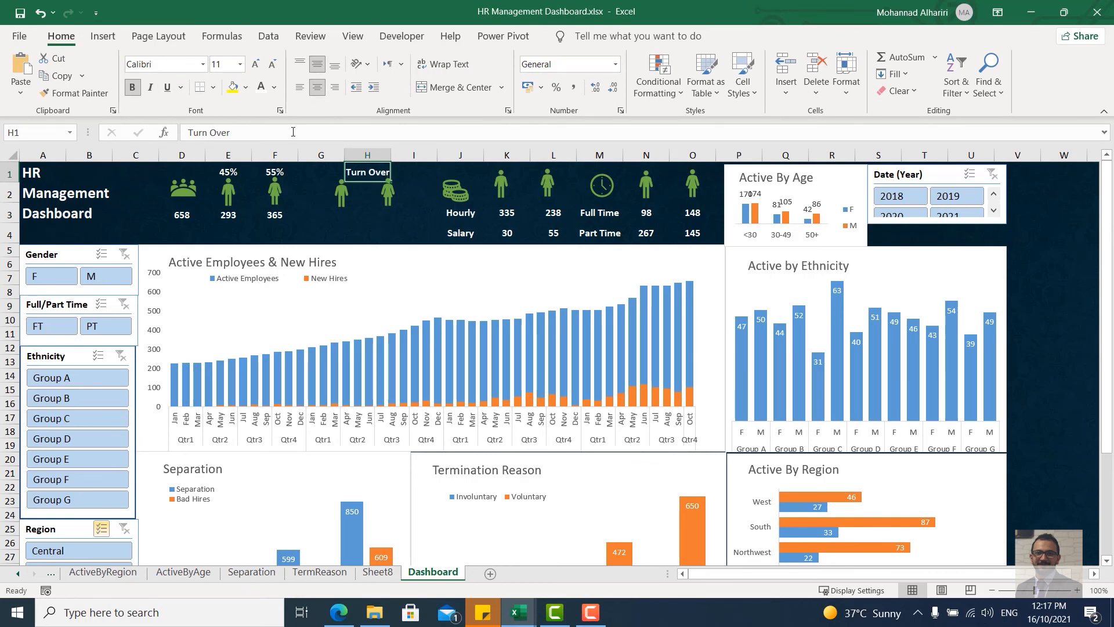
pyautogui.click(256, 64)
# Step: Link cell G3 to the male Grand Total turnover in C35 on Sheet8
pyautogui.click(360, 214)
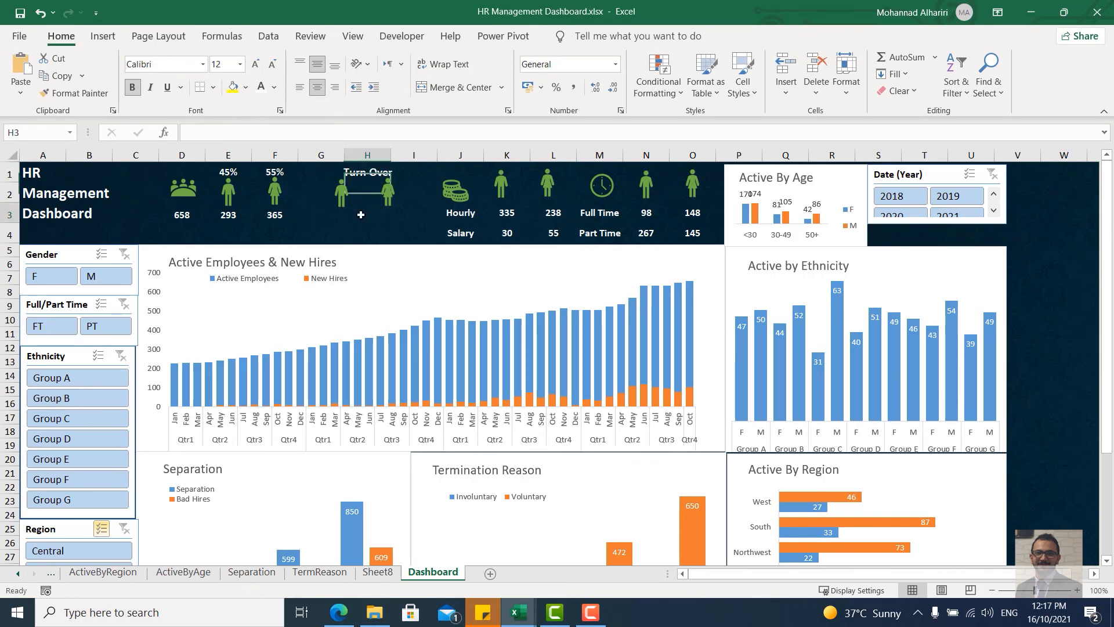
pyautogui.click(335, 225)
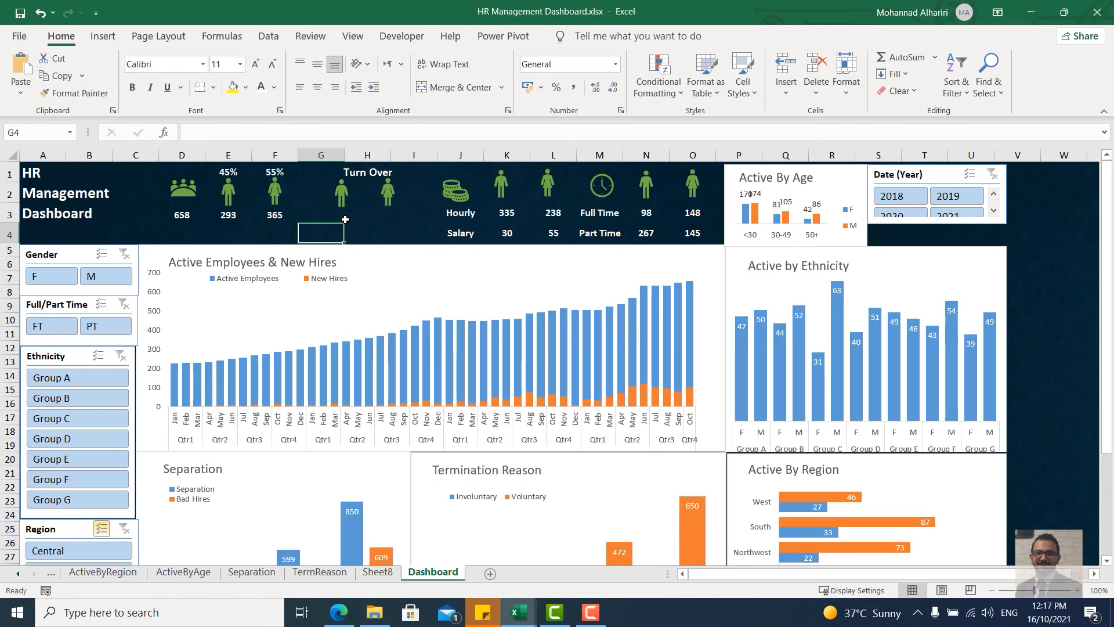
pyautogui.click(345, 219)
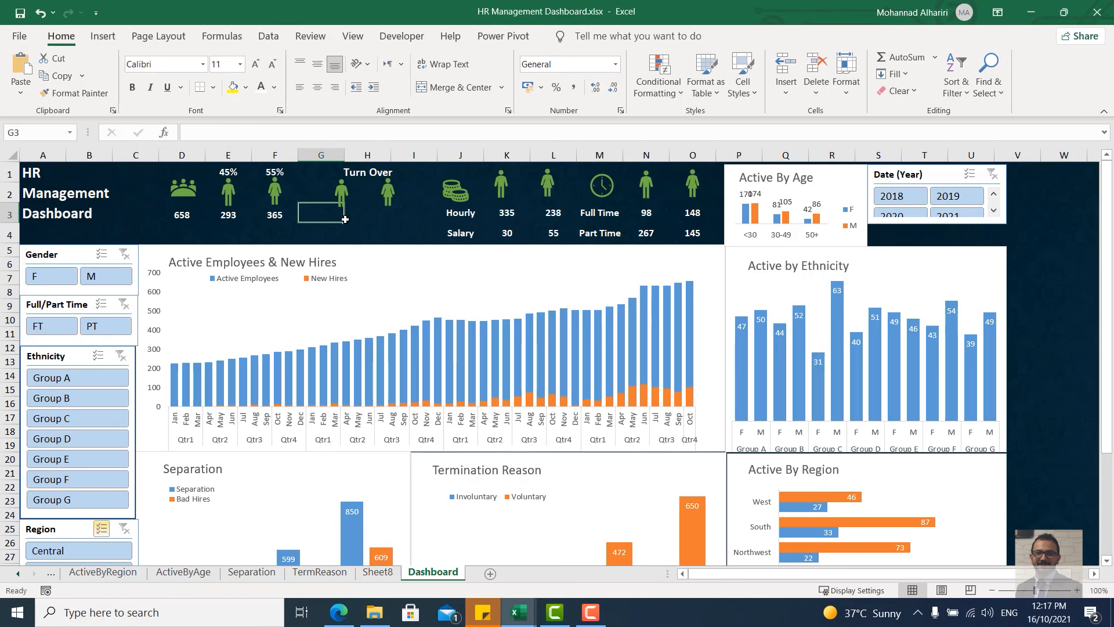
pyautogui.write('=')
pyautogui.click(379, 572)
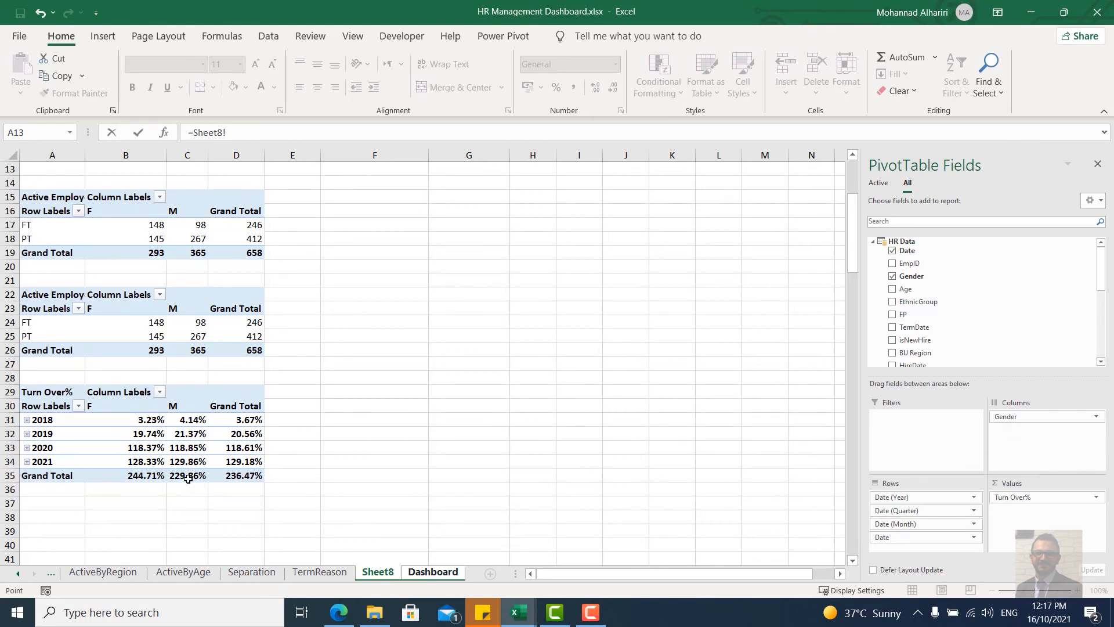
pyautogui.click(187, 476)
pyautogui.press('Return')
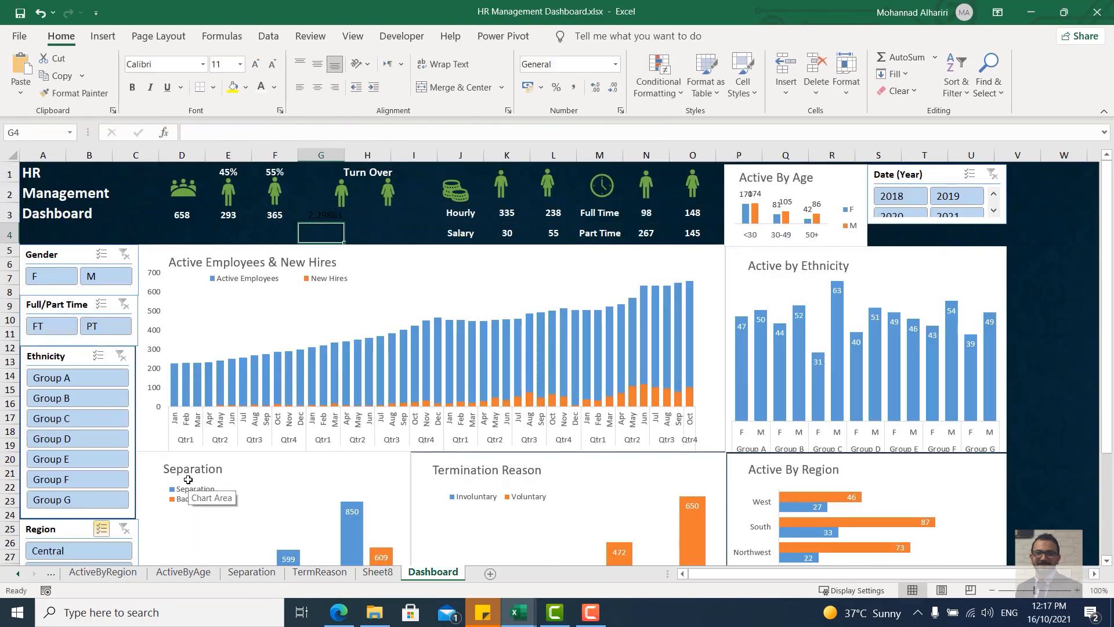
# Step: Link cell H3 to the female Grand Total turnover in the pivot table on Sheet8
pyautogui.press('Up')
pyautogui.press('Right')
pyautogui.write('=')
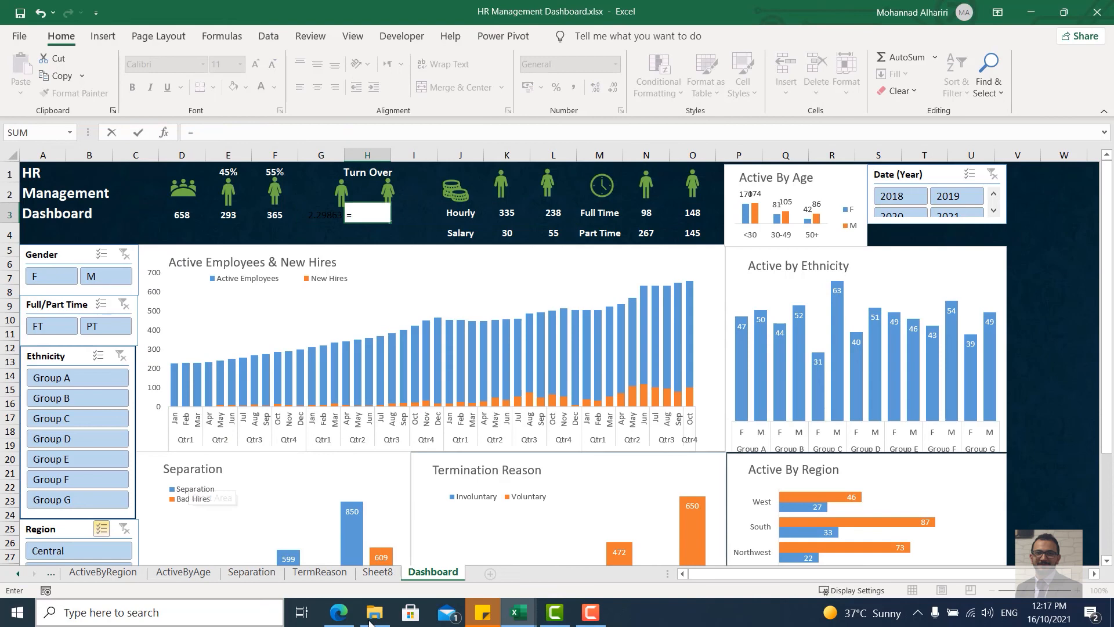
pyautogui.click(377, 572)
pyautogui.click(149, 478)
pyautogui.press('Return')
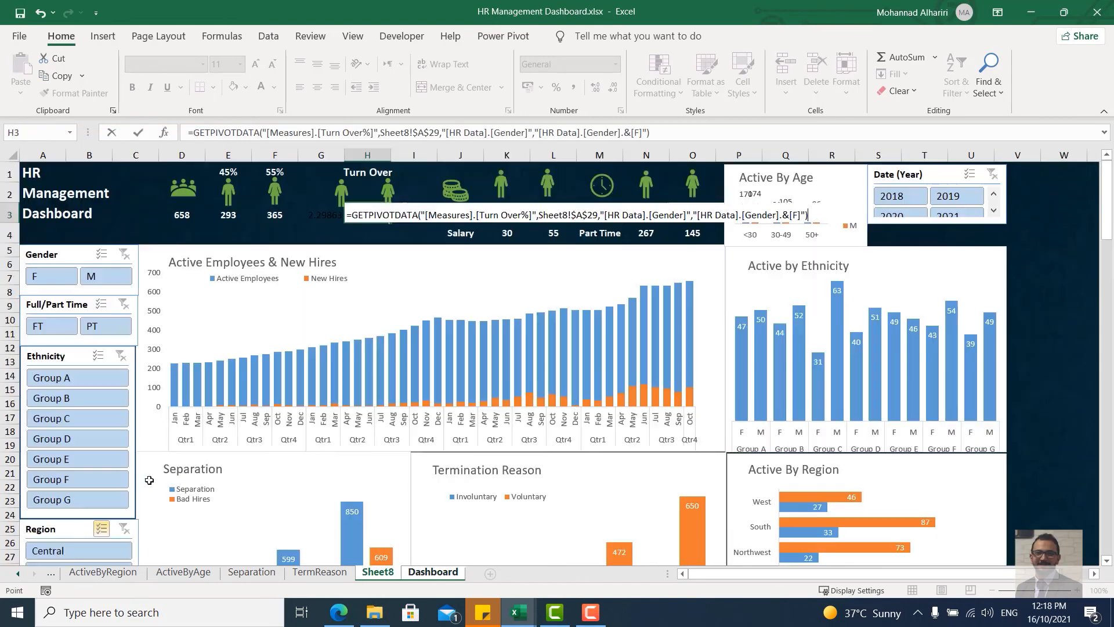
pyautogui.click(360, 574)
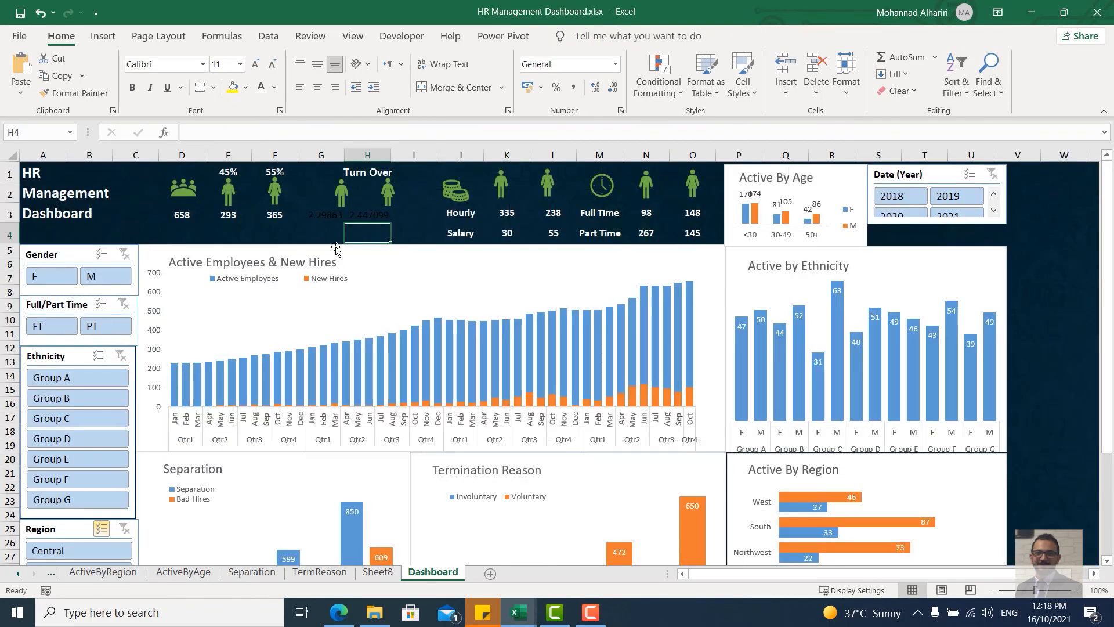
# Step: Format the turnover values in G3:H3 as white percentages centred horizontally and vertically, in bold like the neighbouring figures
pyautogui.moveTo(365, 214); pyautogui.dragTo(321, 214)
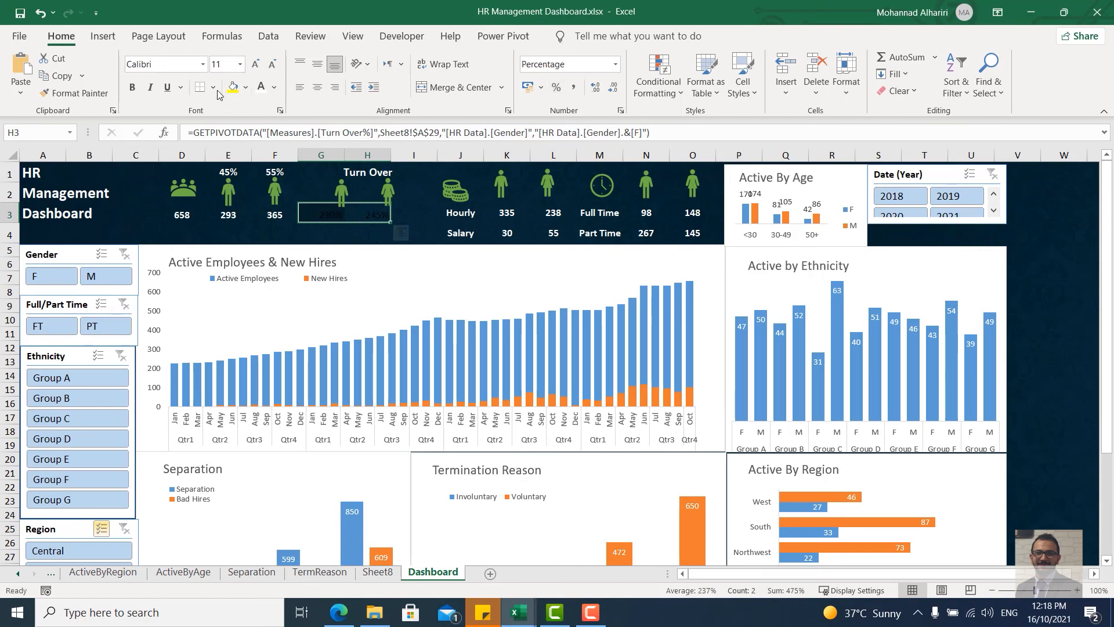
pyautogui.click(261, 87)
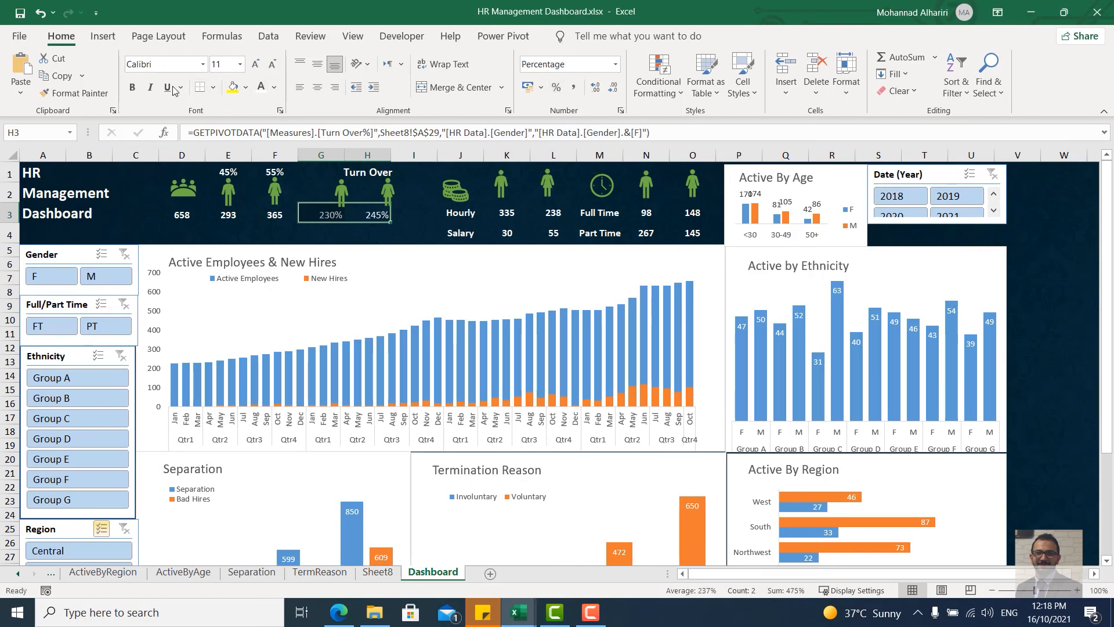
pyautogui.click(318, 87)
pyautogui.click(317, 64)
# Step: Move the male and female turnover values to H3 and I3 and place the man and woman icons directly above them
pyautogui.moveTo(340, 193); pyautogui.dragTo(318, 186)
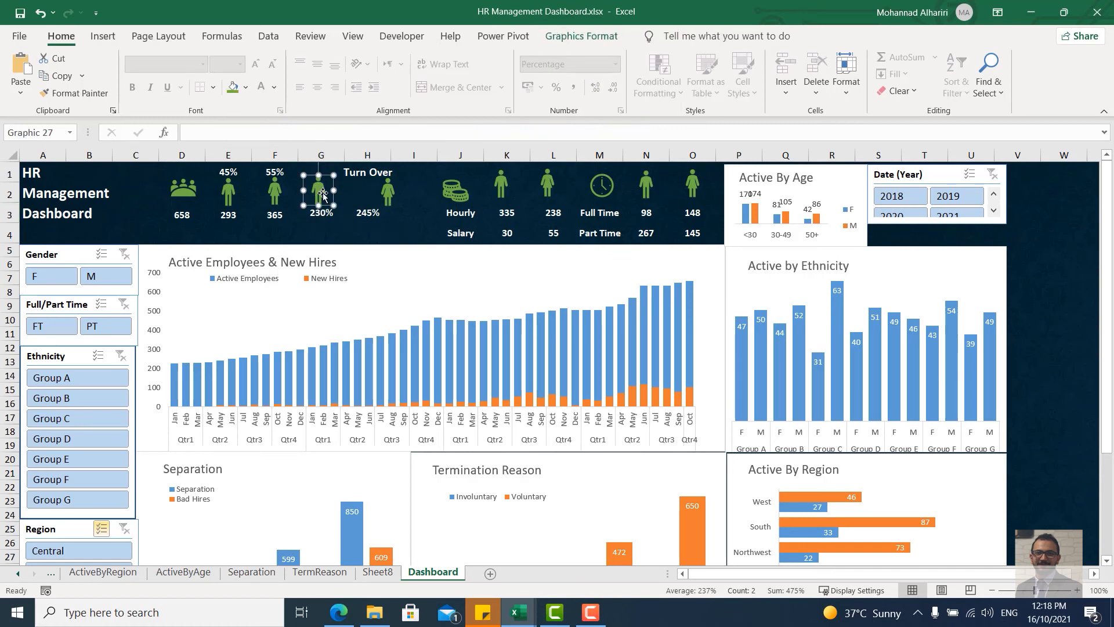
pyautogui.moveTo(387, 192)
pyautogui.mouseDown()
pyautogui.moveTo(362, 191)
pyautogui.moveTo(404, 196)
pyautogui.mouseUp()
pyautogui.moveTo(318, 195); pyautogui.dragTo(393, 220)
pyautogui.click(371, 213)
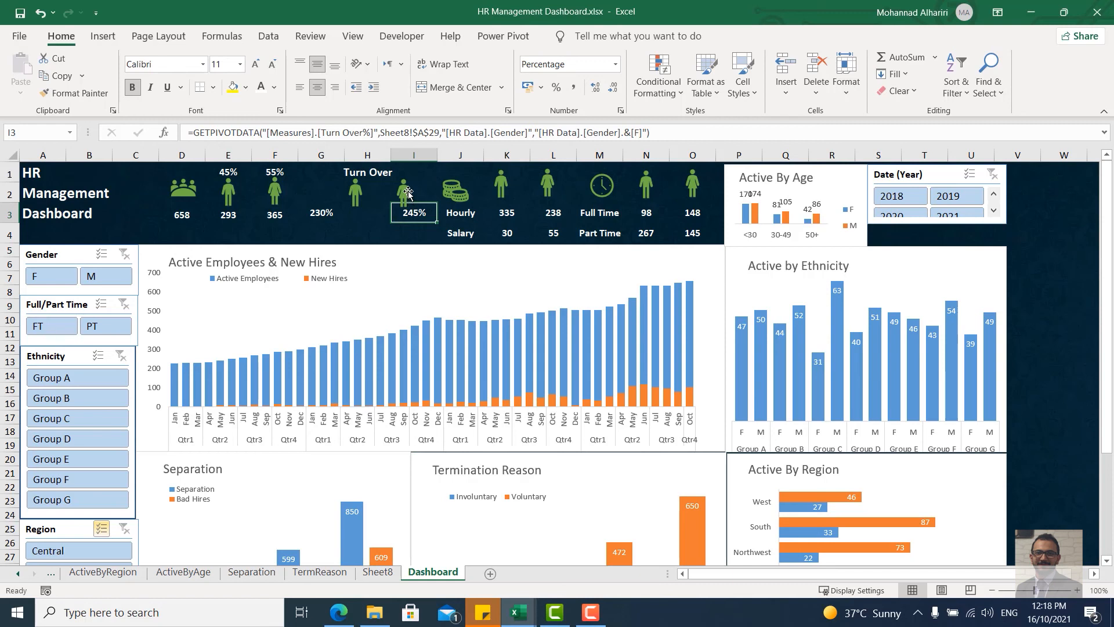
pyautogui.moveTo(408, 193); pyautogui.dragTo(415, 192)
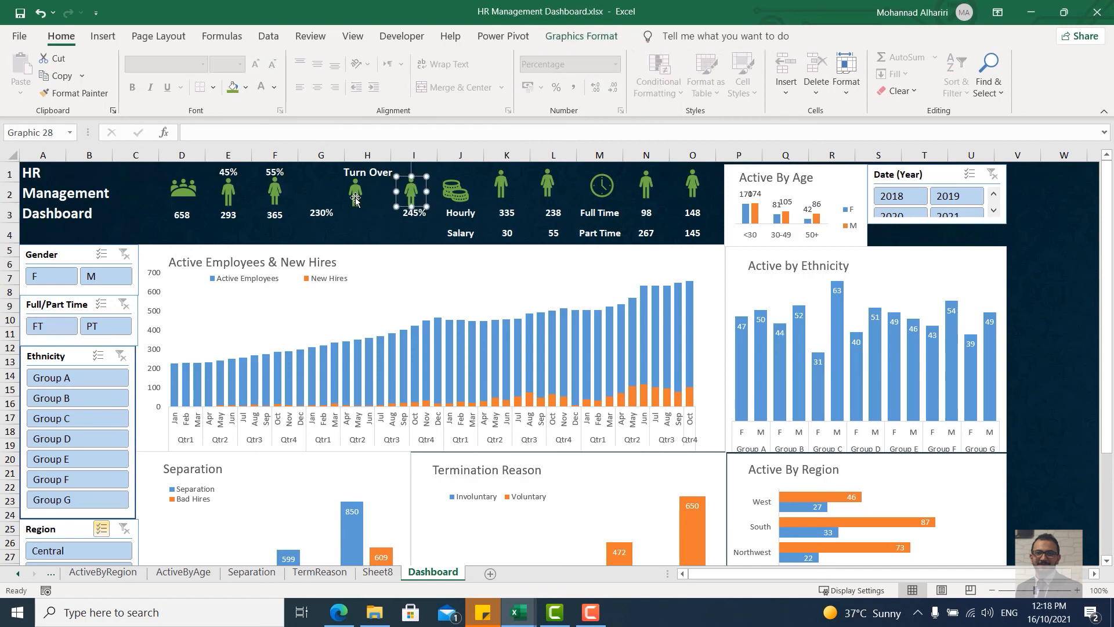
pyautogui.click(314, 218)
pyautogui.moveTo(325, 222); pyautogui.dragTo(369, 193)
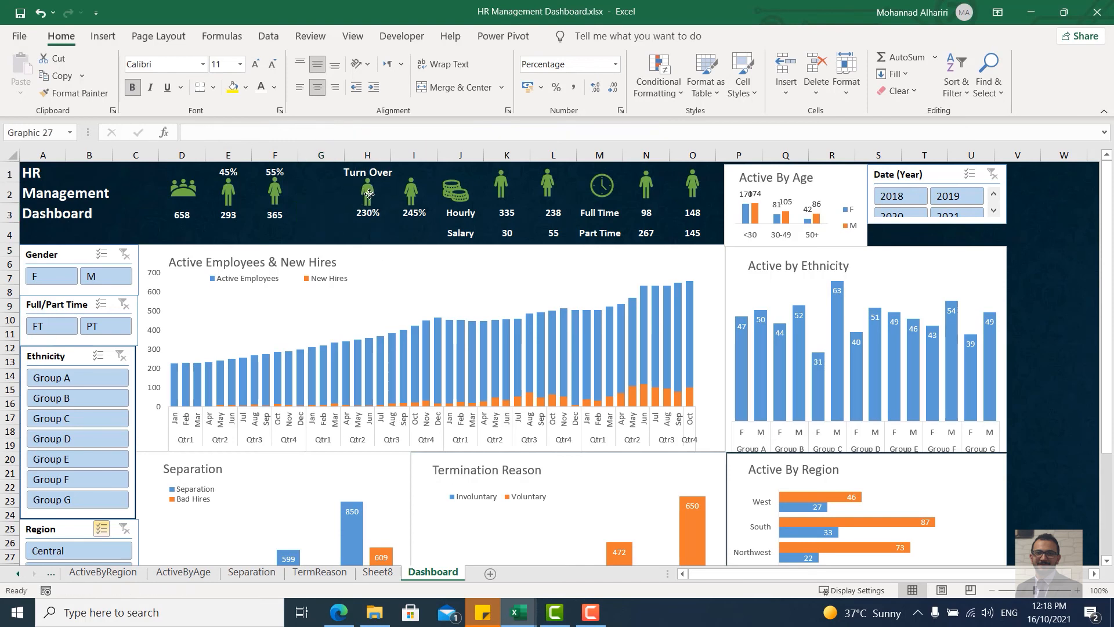
# Step: Merge and centre the Turn Over heading across H1:I1, keeping the woman icon above I3
pyautogui.click(385, 171)
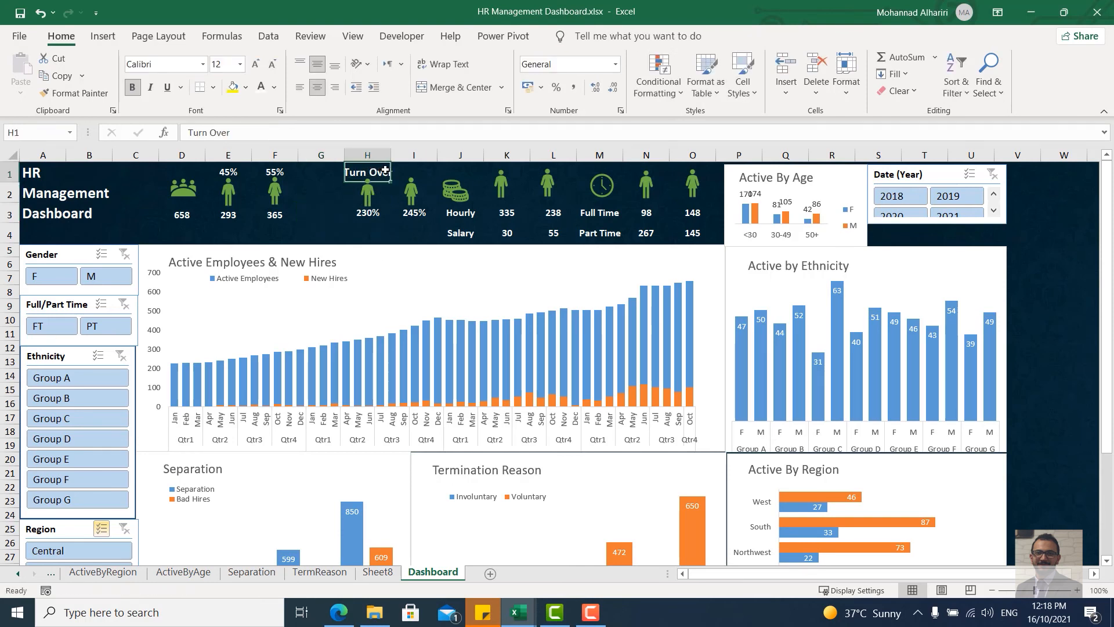
pyautogui.moveTo(392, 174)
pyautogui.mouseDown()
pyautogui.moveTo(409, 174)
pyautogui.moveTo(379, 174)
pyautogui.mouseUp()
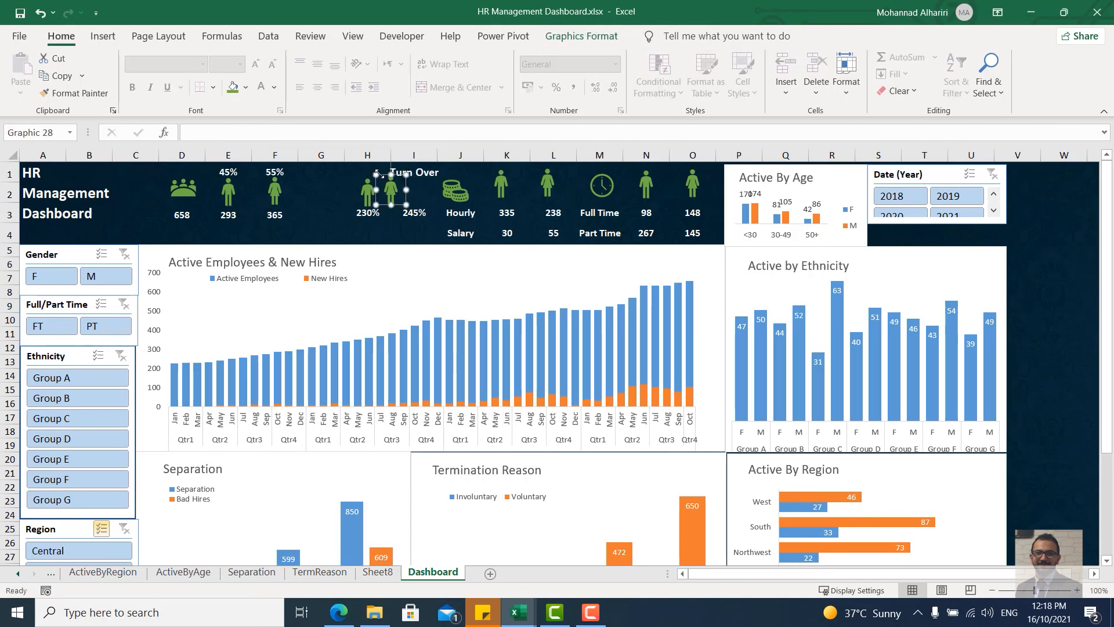
pyautogui.hotkey('ctrl', 'z')
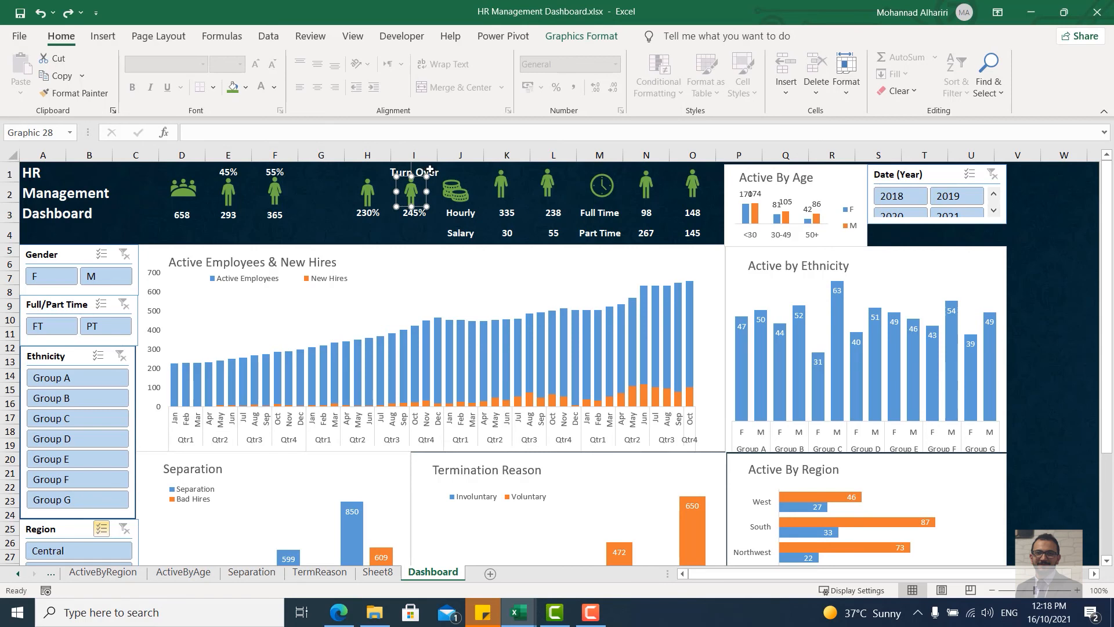
pyautogui.moveTo(430, 169); pyautogui.dragTo(378, 168)
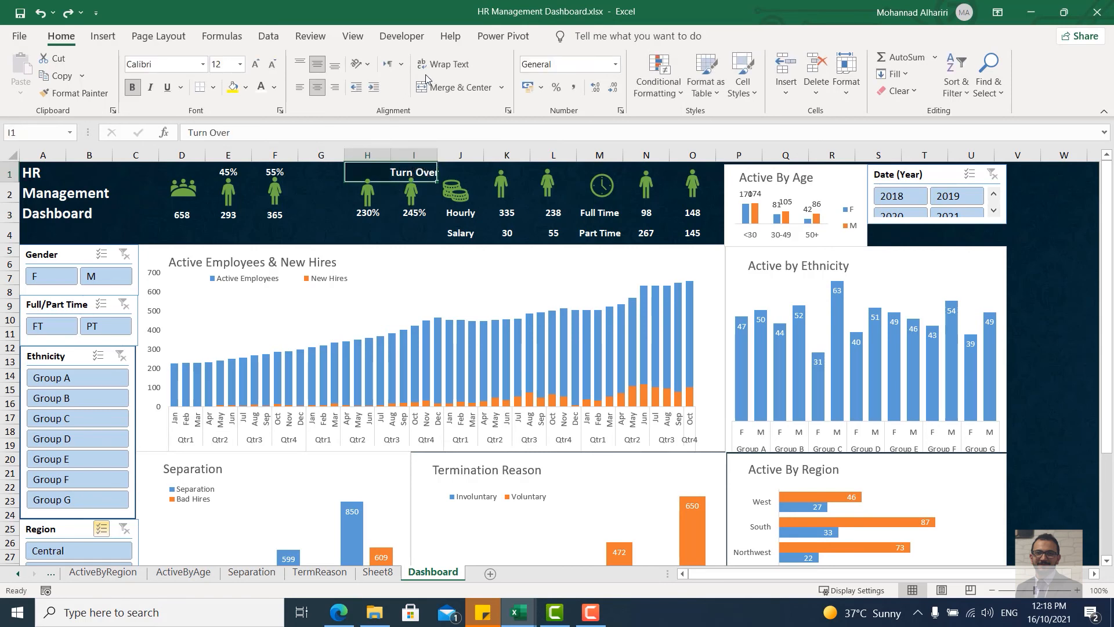
pyautogui.click(434, 89)
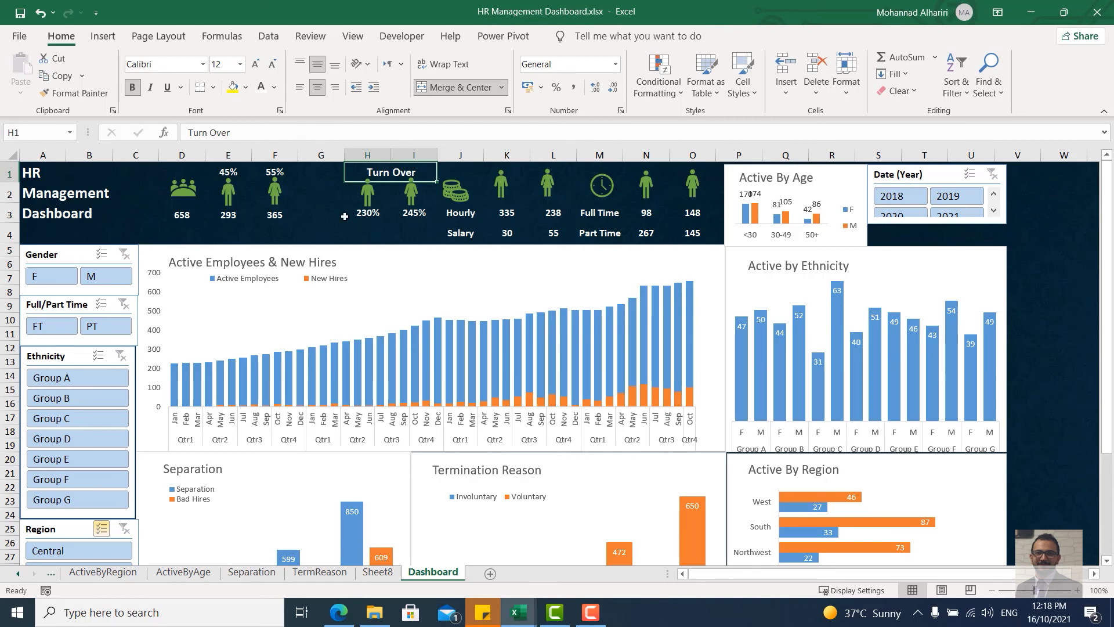
# Step: Draw a thin vertical divider line about 2.27 cm high between the dashboard title and the employee count block
pyautogui.click(102, 37)
pyautogui.click(213, 57)
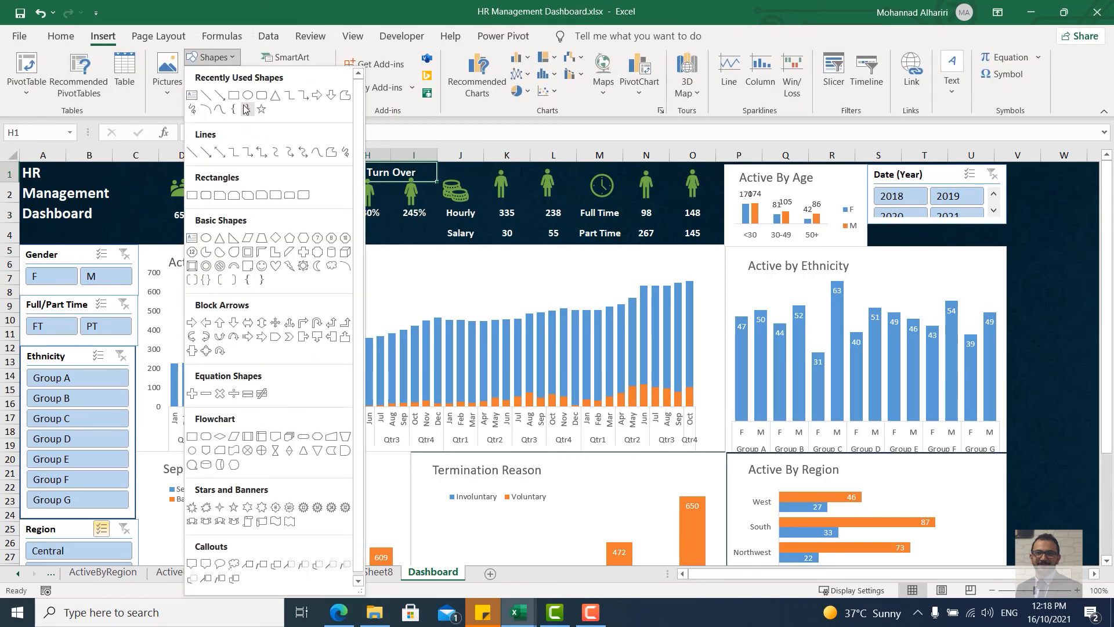
pyautogui.click(208, 97)
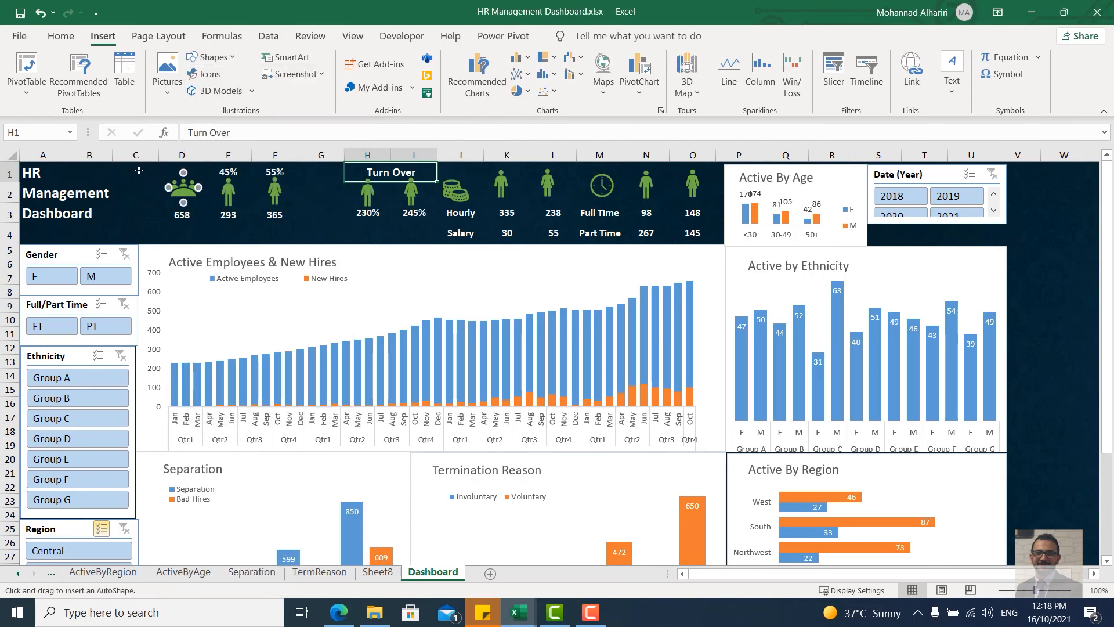
pyautogui.moveTo(138, 170); pyautogui.dragTo(138, 232)
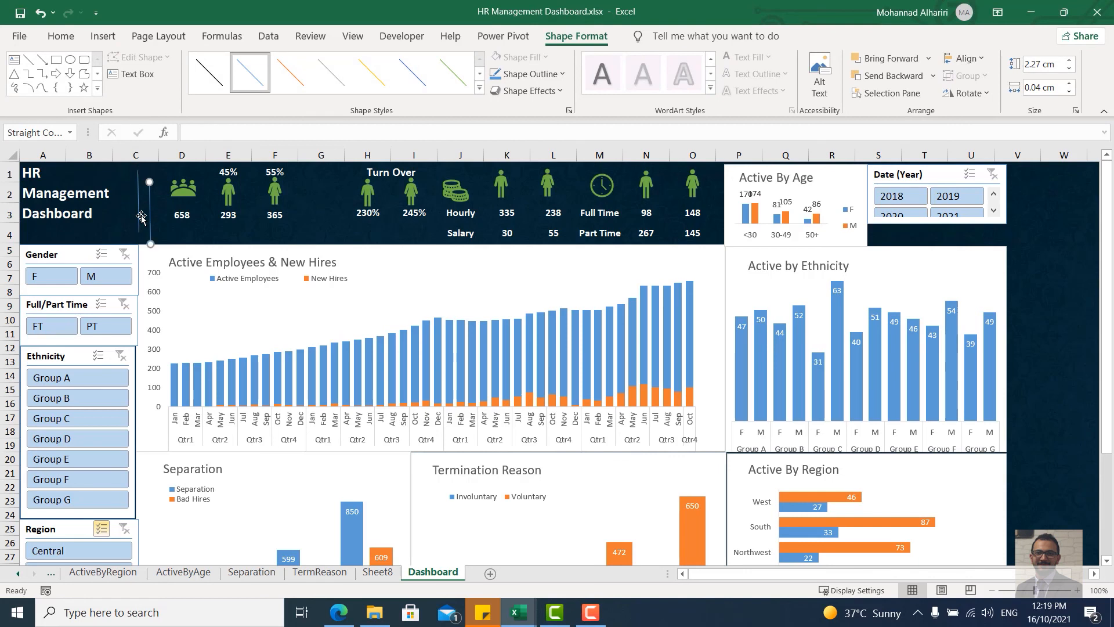
# Step: Duplicate the divider line and place copies before the Turn Over block, before the Hourly/Salary block and before the Full Time/Part Time block
pyautogui.moveTo(222, 204); pyautogui.dragTo(326, 193)
pyautogui.moveTo(326, 171); pyautogui.dragTo(329, 170)
pyautogui.moveTo(326, 169); pyautogui.dragTo(439, 190)
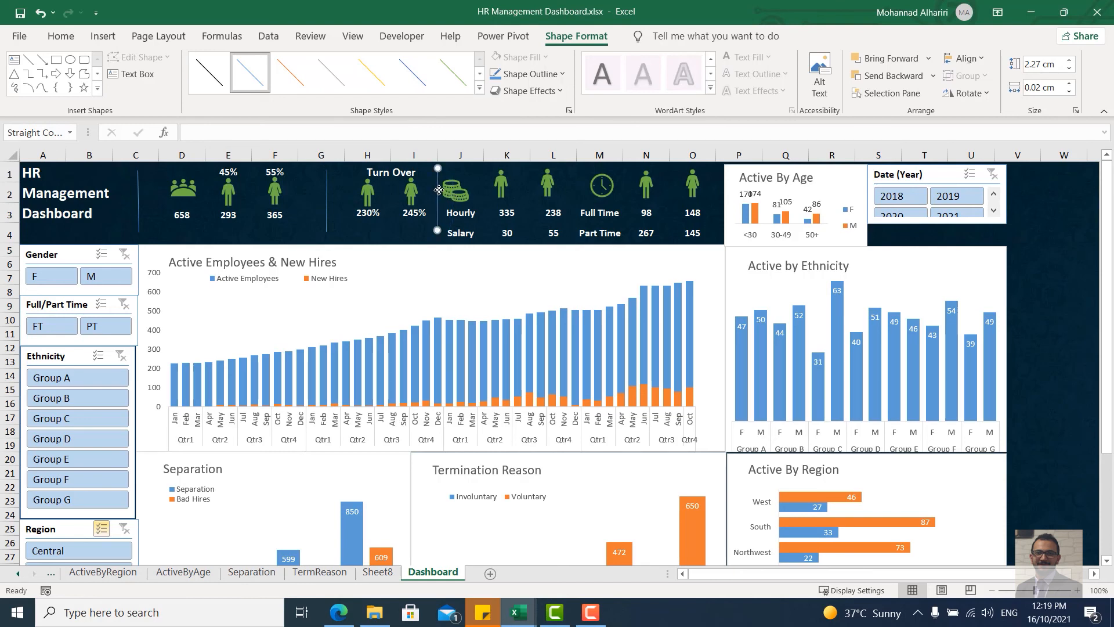
pyautogui.hotkey('ctrl', 'd')
pyautogui.moveTo(450, 208); pyautogui.dragTo(573, 200)
# Step: Enlarge the Date (Year) slicer downward to the end of row 4 and close the PivotTable Fields pane
pyautogui.click(955, 179)
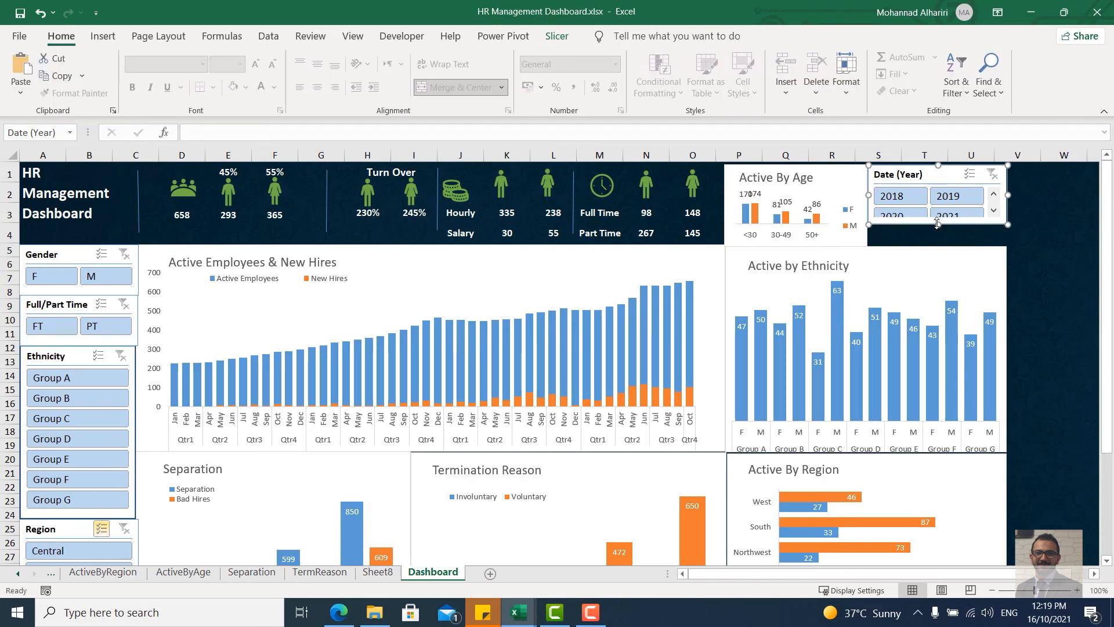
pyautogui.moveTo(938, 224); pyautogui.dragTo(943, 246)
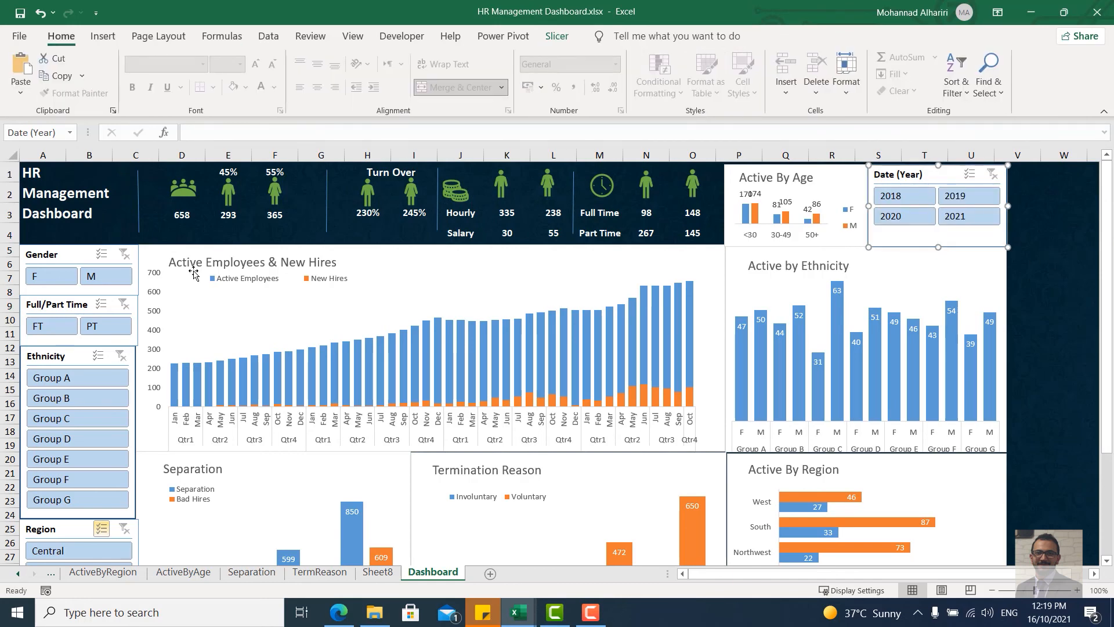
pyautogui.click(915, 271)
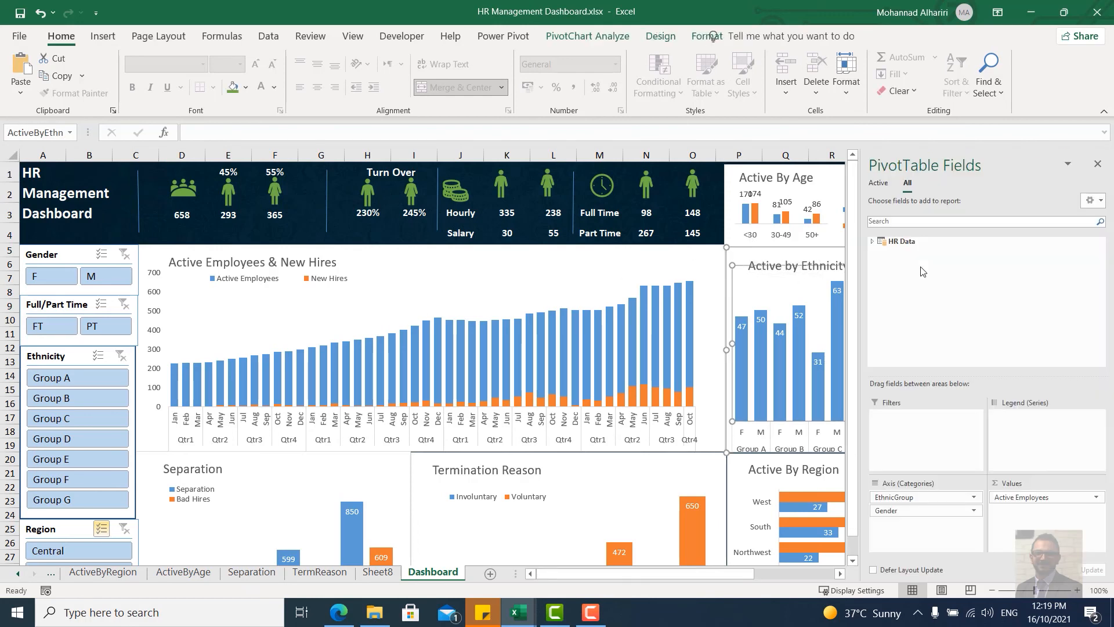
pyautogui.click(1099, 165)
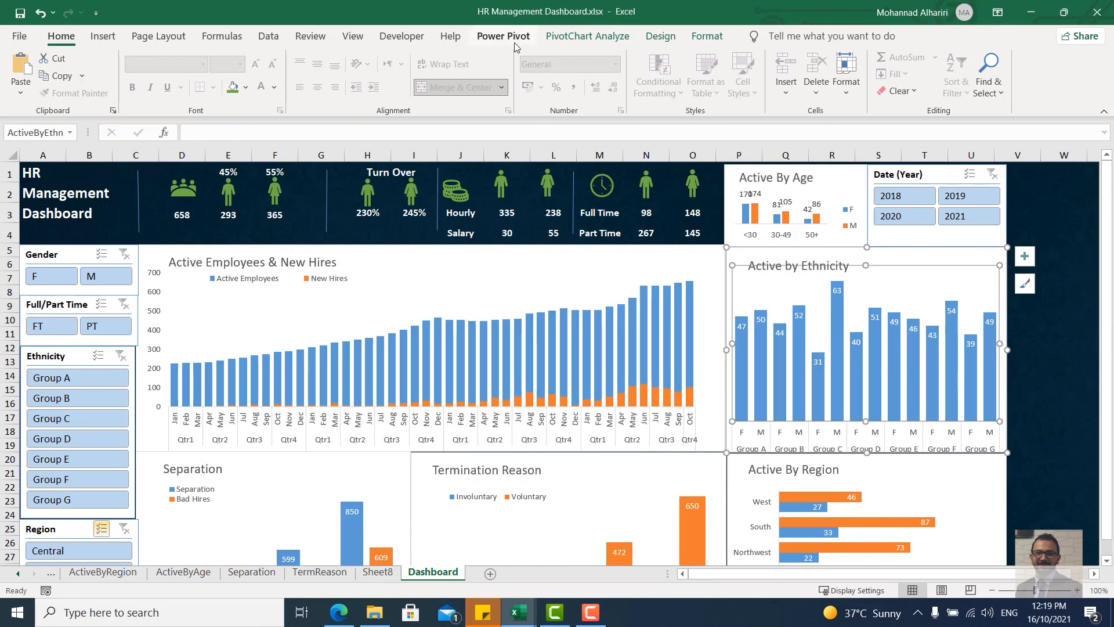
# Step: Apply the dark chart Style 8 to the Active Employees & New Hires chart
pyautogui.click(660, 36)
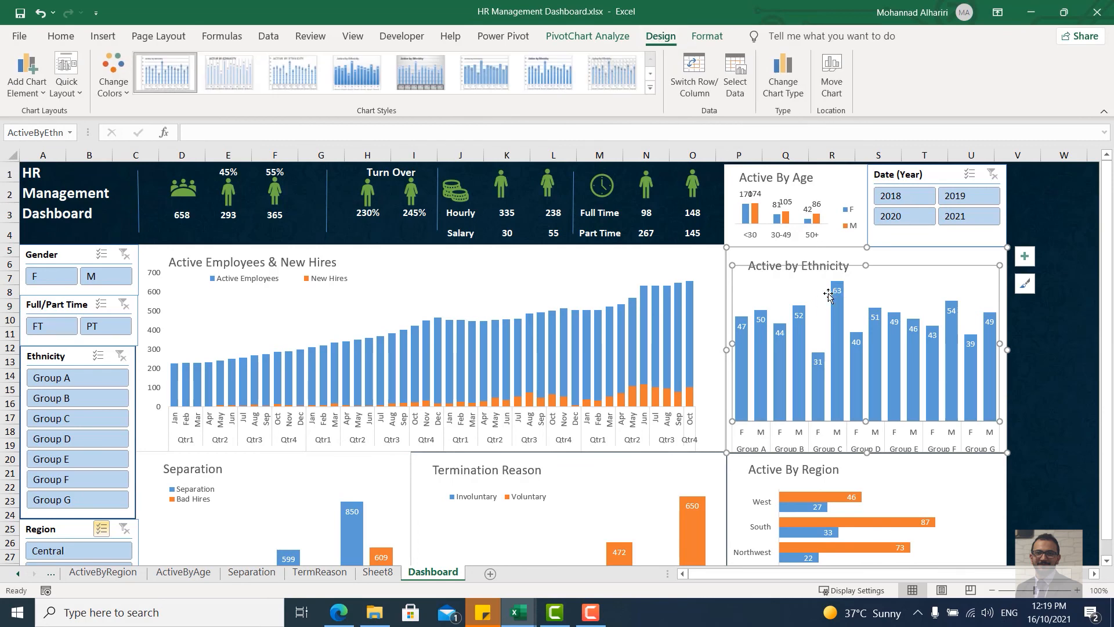
pyautogui.click(677, 276)
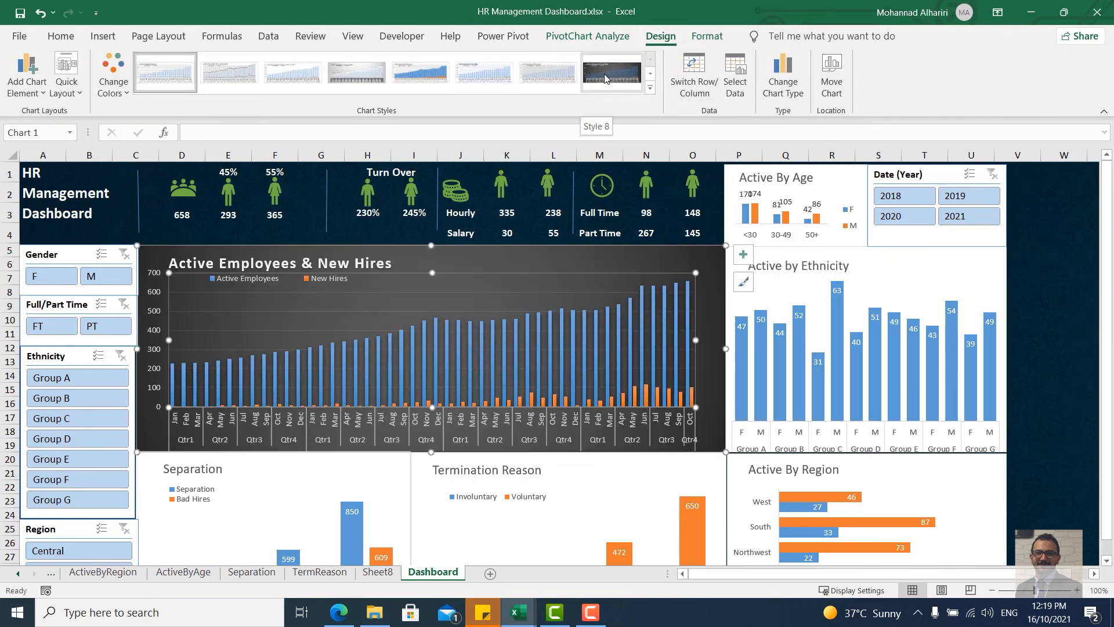
pyautogui.click(605, 79)
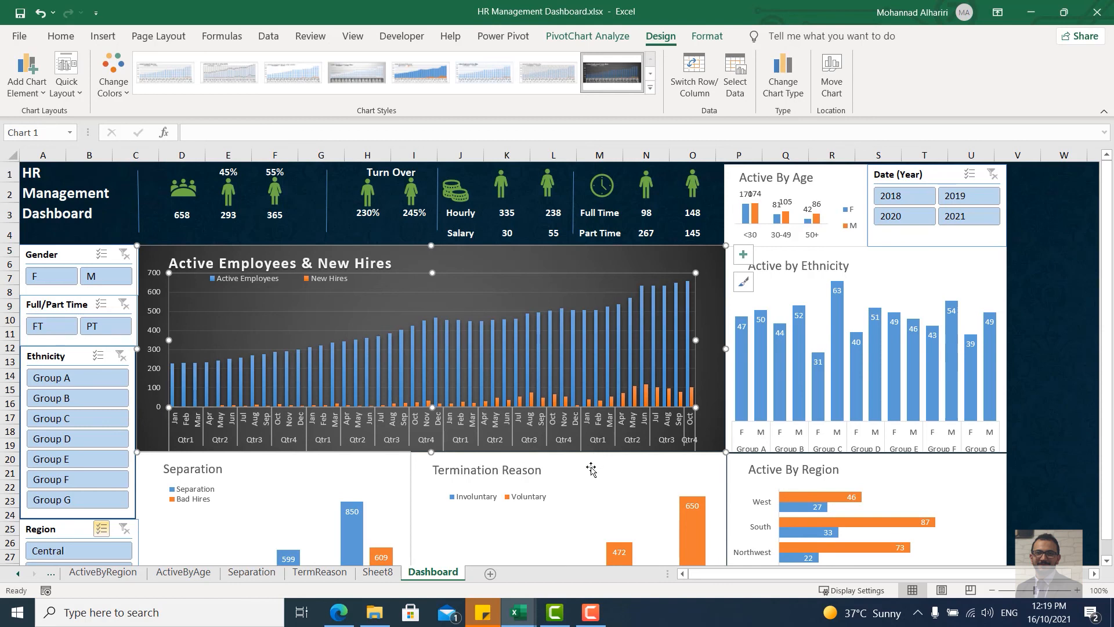
# Step: Apply the light grey gradient chart style to the Separation chart and the dark chart style to the Termination Reason chart
pyautogui.click(314, 485)
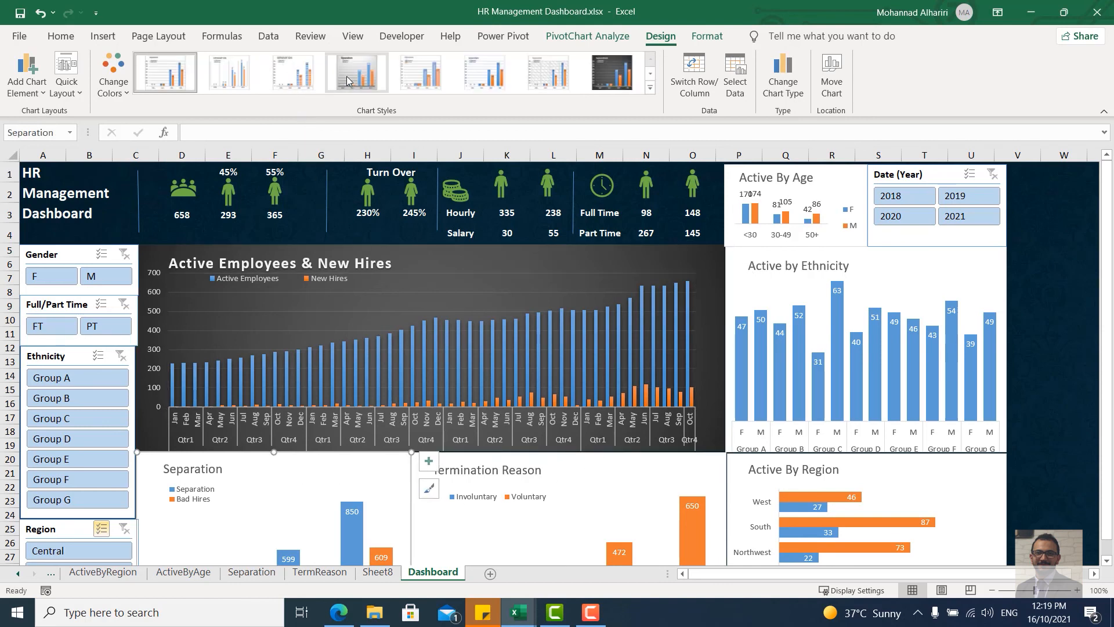
pyautogui.click(350, 79)
pyautogui.scroll(-1, 512, 315)
pyautogui.click(590, 406)
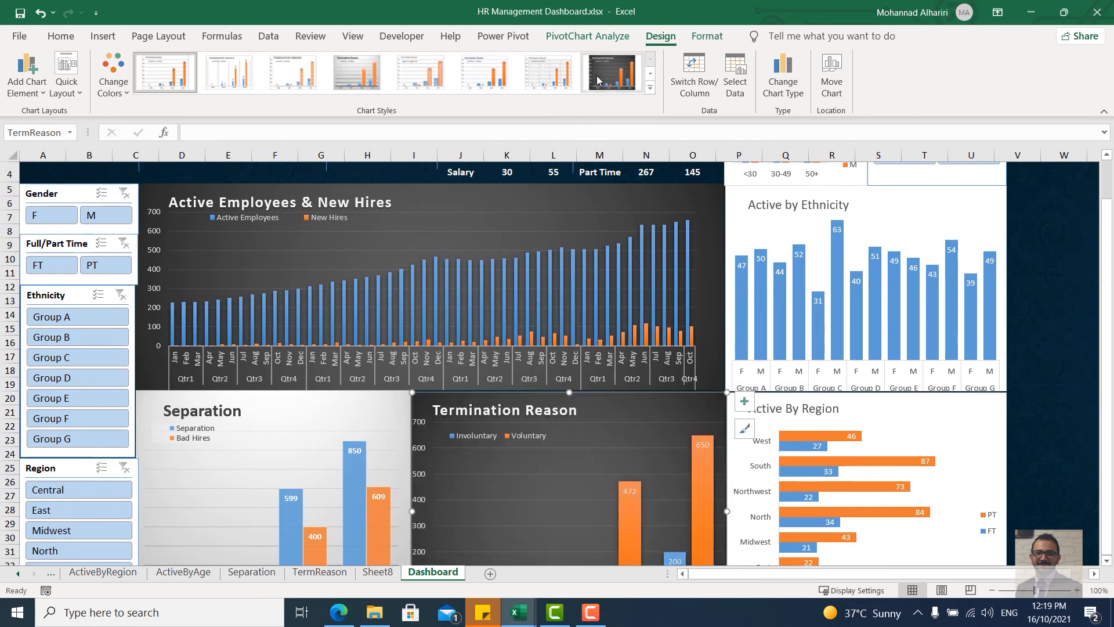
pyautogui.click(597, 80)
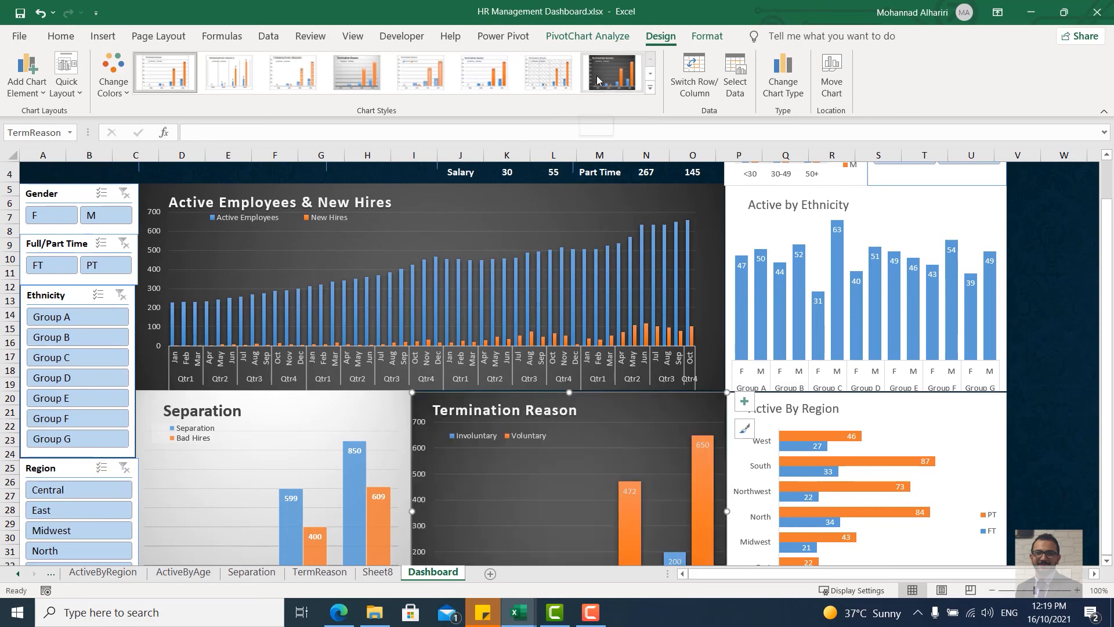
# Step: Apply the light grey gradient chart style to the Active By Region and Active by Ethnicity charts
pyautogui.click(917, 427)
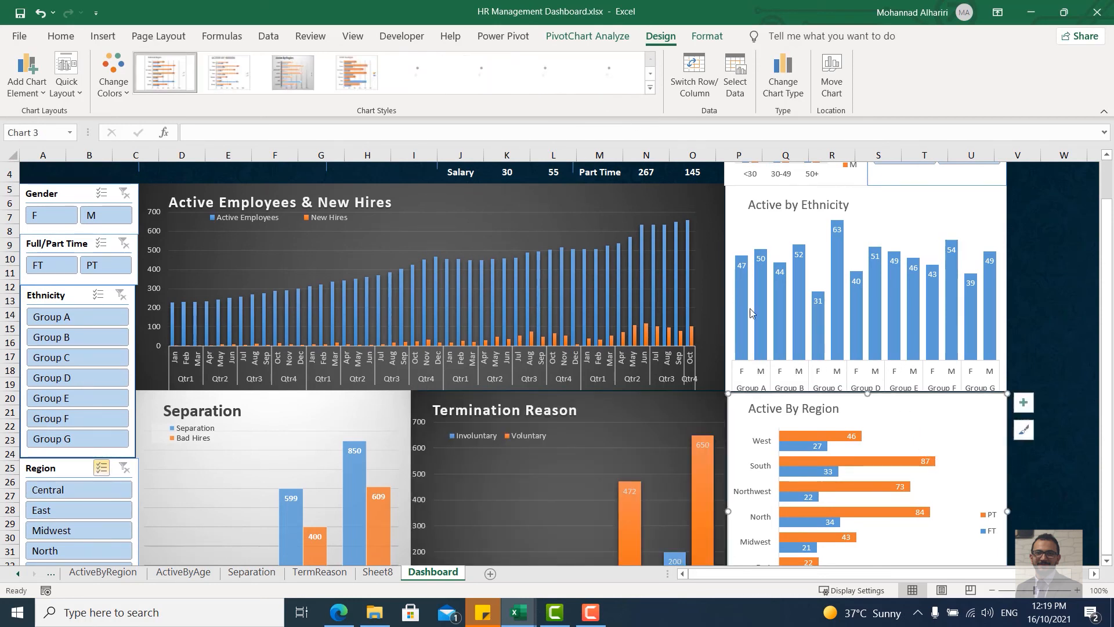
pyautogui.click(294, 79)
pyautogui.click(859, 211)
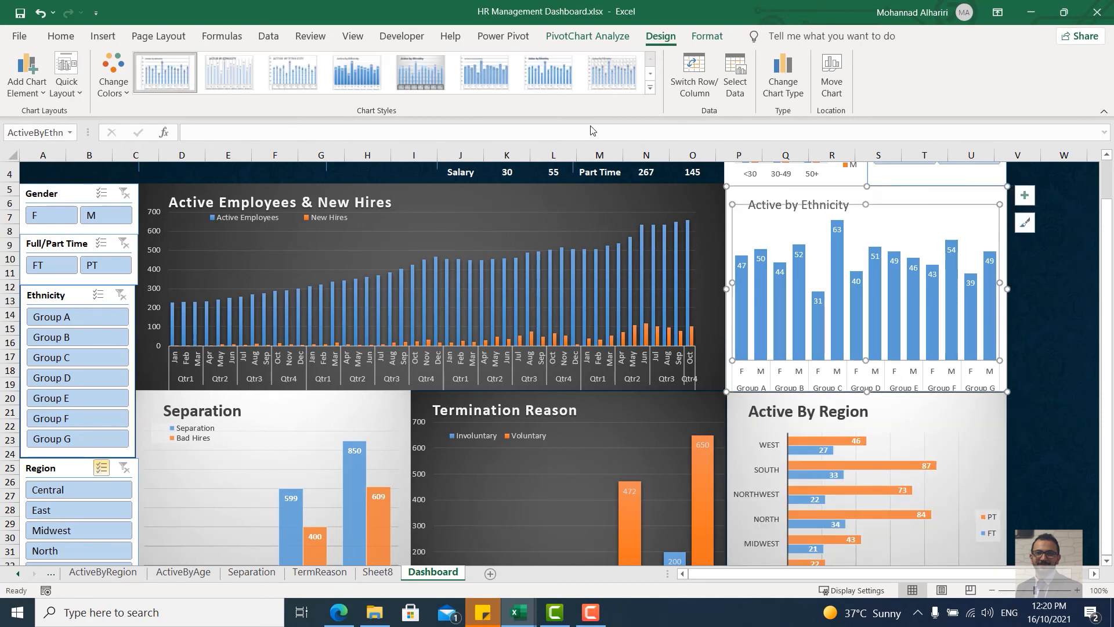
pyautogui.click(428, 81)
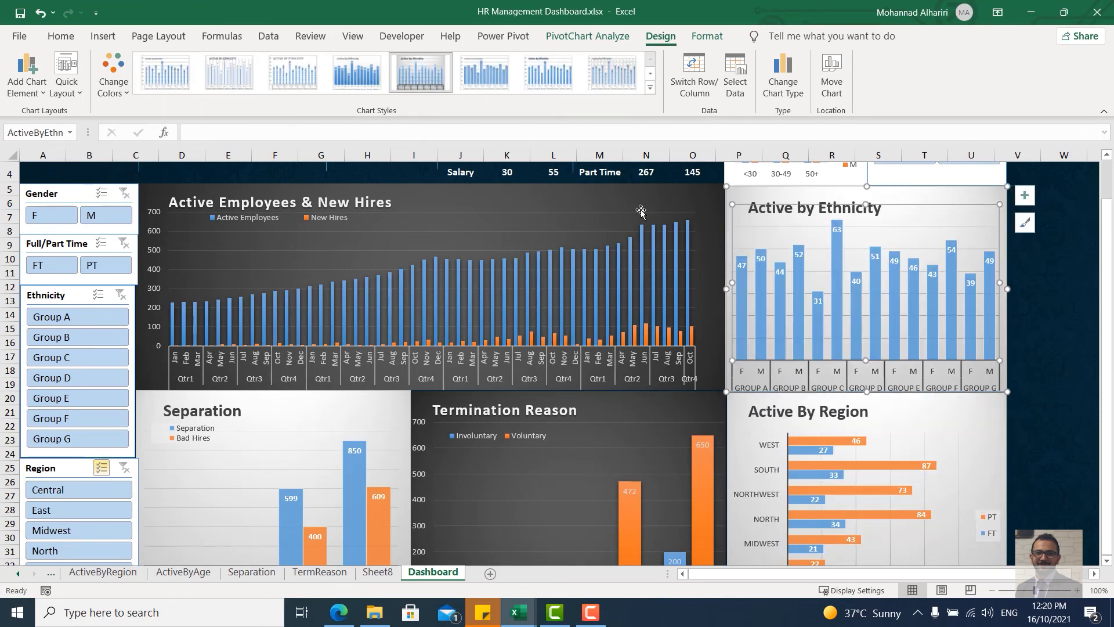
# Step: Switch the Separation chart to the same dark chart style as the Termination Reason chart
pyautogui.scroll(1, 1057, 413)
pyautogui.scroll(-2, 386, 442)
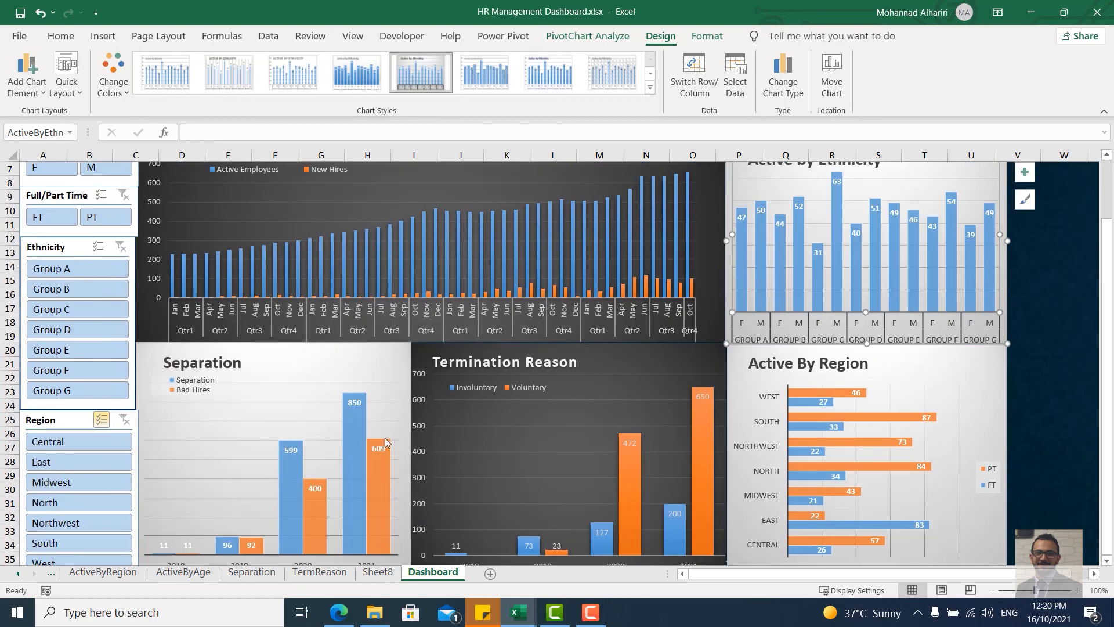
pyautogui.click(354, 361)
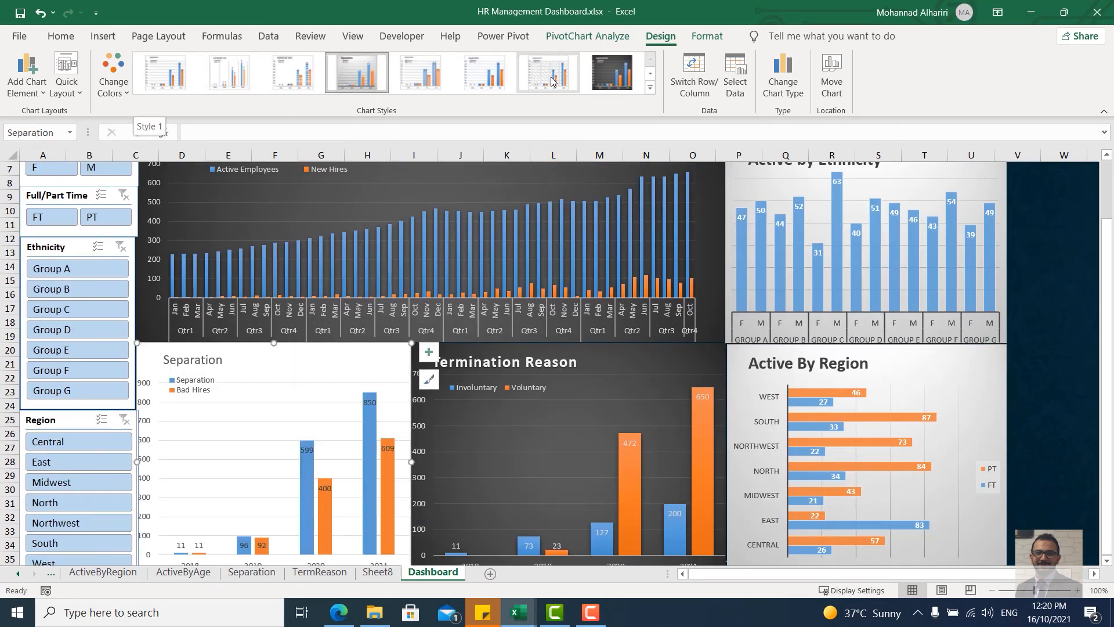
pyautogui.click(612, 72)
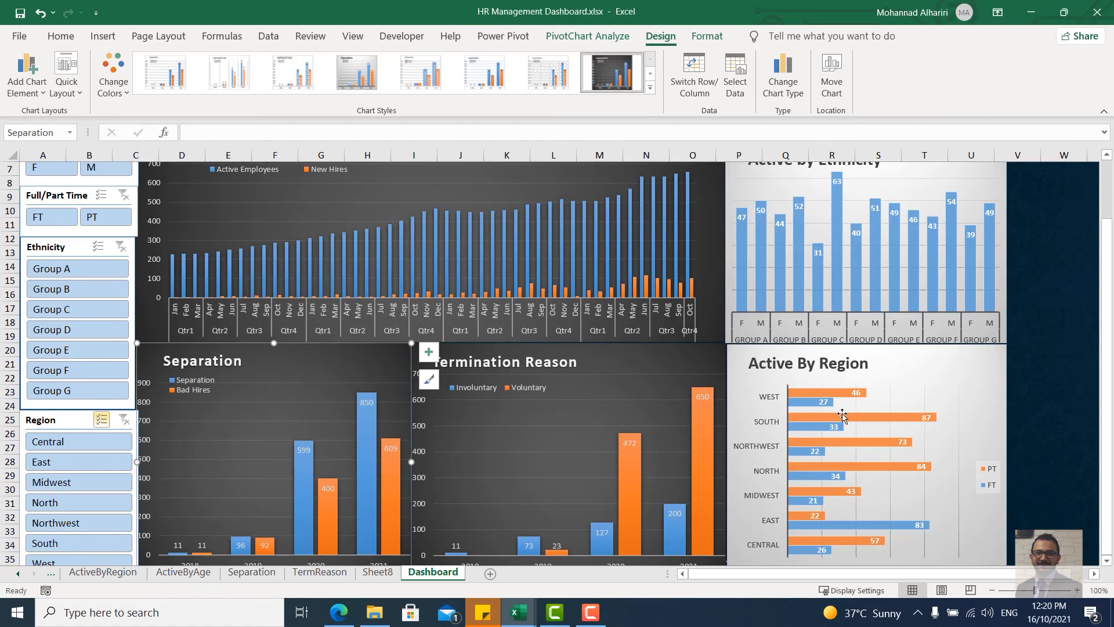
pyautogui.scroll(2, 843, 415)
pyautogui.scroll(-7, 160, 383)
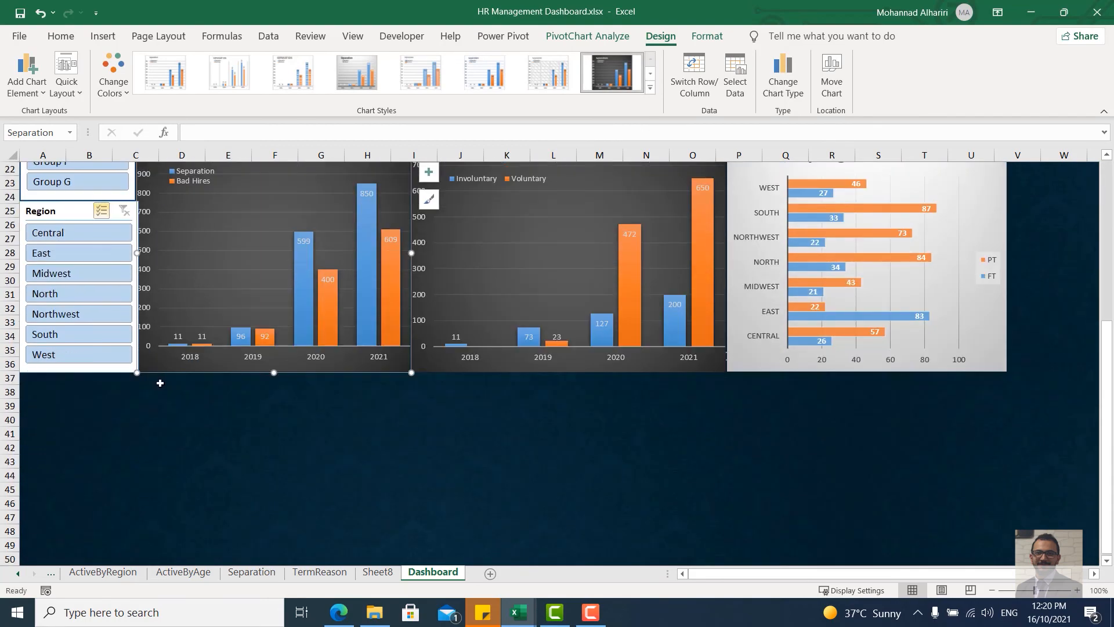
# Step: Apply the dark chart style to the Active By Age chart to match the other dark charts
pyautogui.scroll(7, 160, 383)
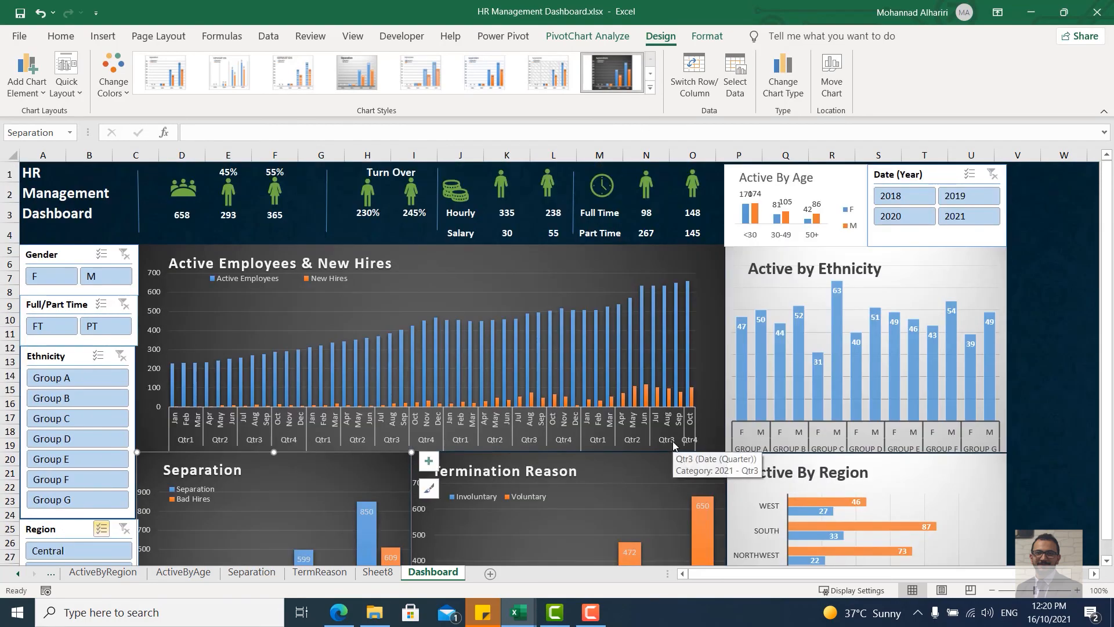
pyautogui.click(834, 189)
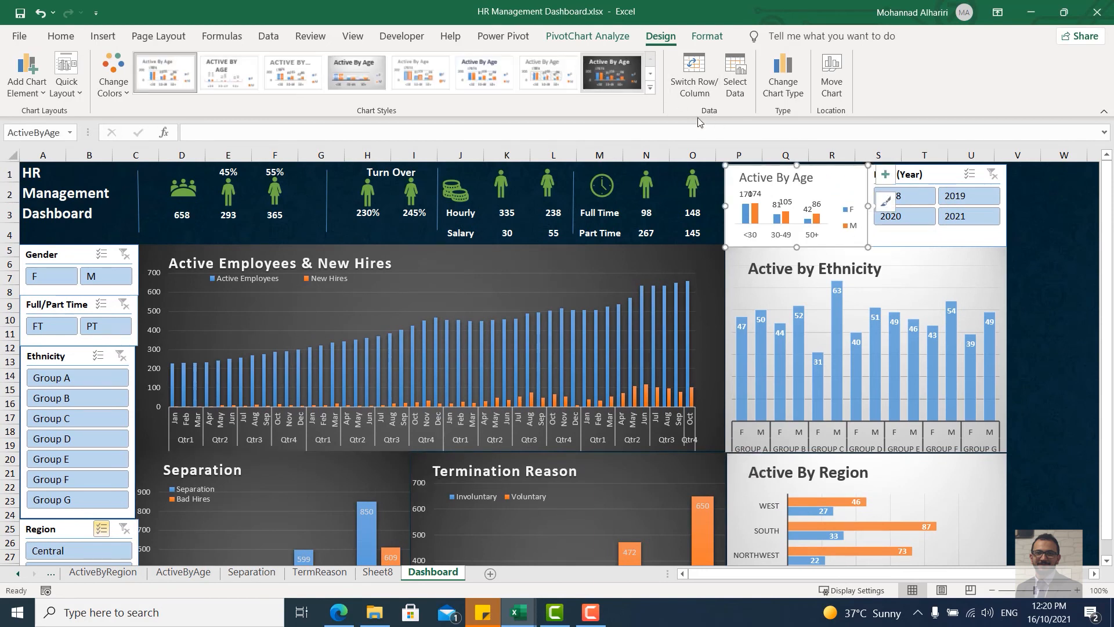
pyautogui.click(612, 73)
pyautogui.click(973, 284)
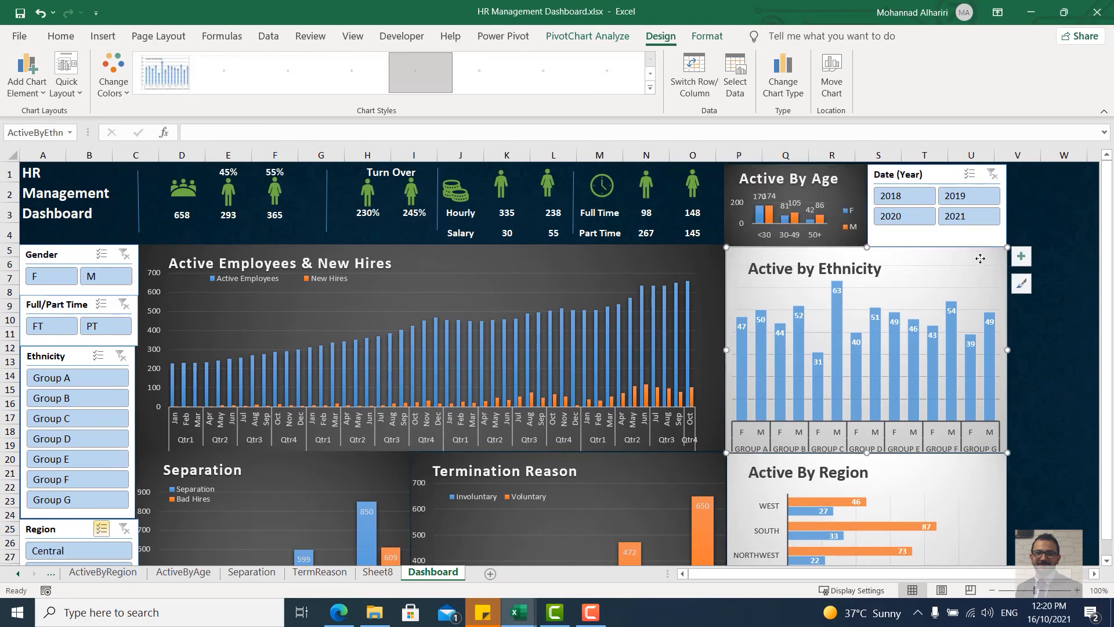
# Step: Filter the dashboard by 2020 and by 2021 with the year slicer, checking which charts respond
pyautogui.click(915, 217)
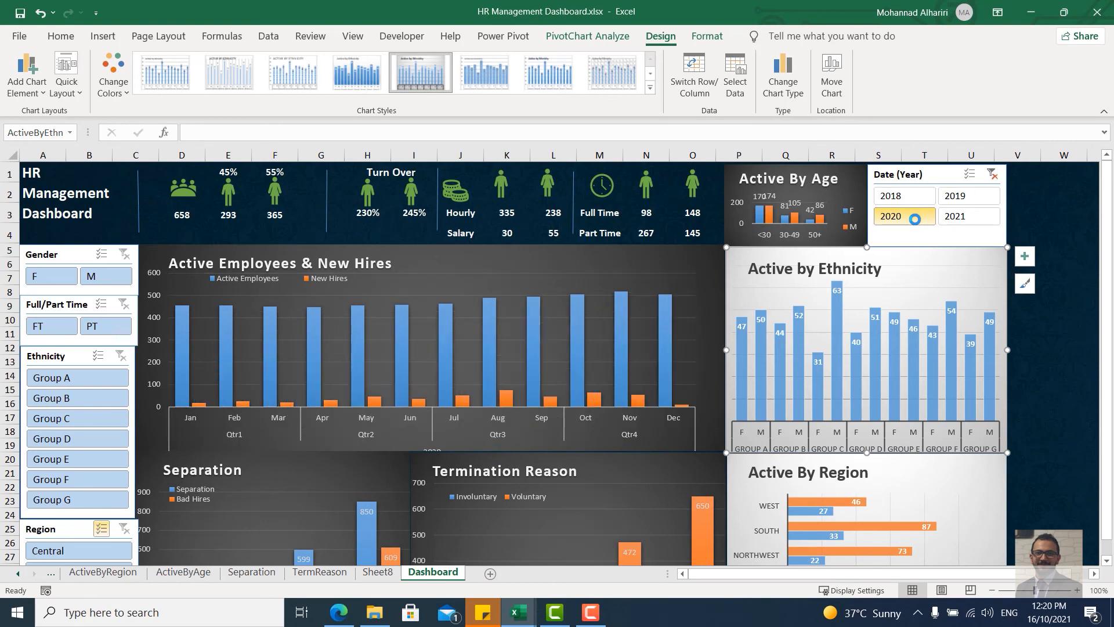
pyautogui.click(961, 210)
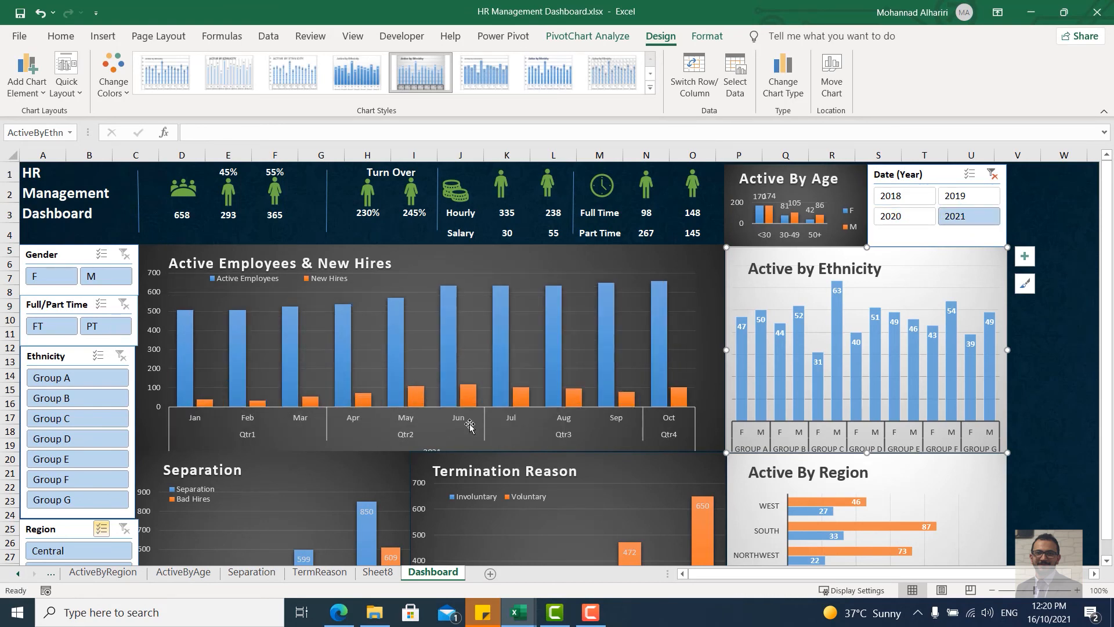
pyautogui.scroll(-2, 469, 426)
pyautogui.scroll(2, 420, 494)
# Step: Connect the Date (Year) slicer to every listed PivotTable report except PivotTable10
pyautogui.click(936, 171)
pyautogui.rightClick(936, 171)
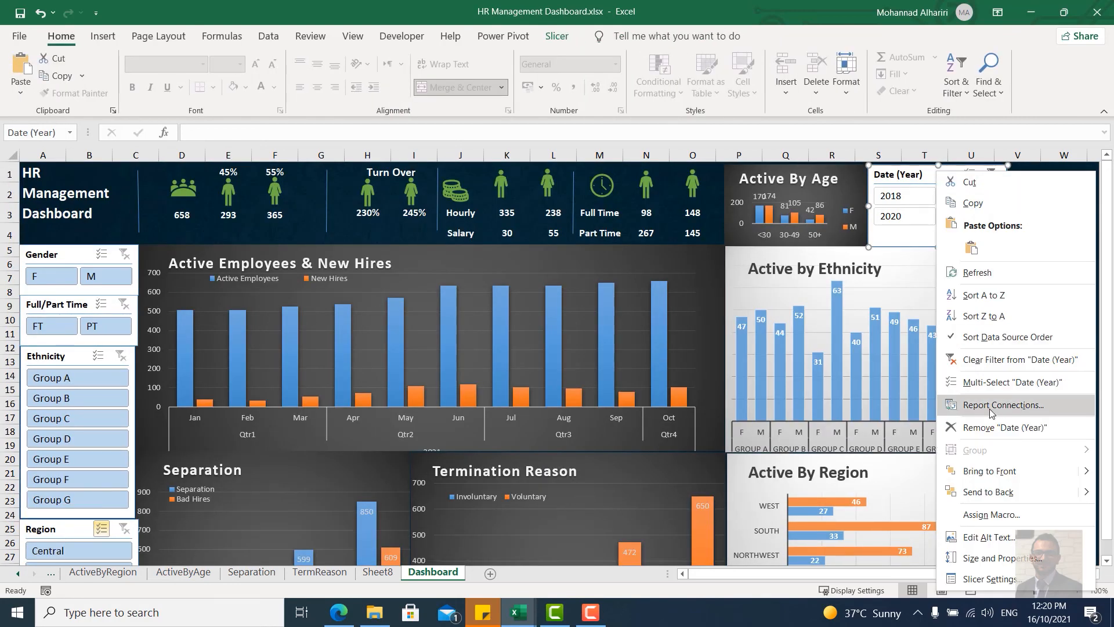
pyautogui.click(969, 404)
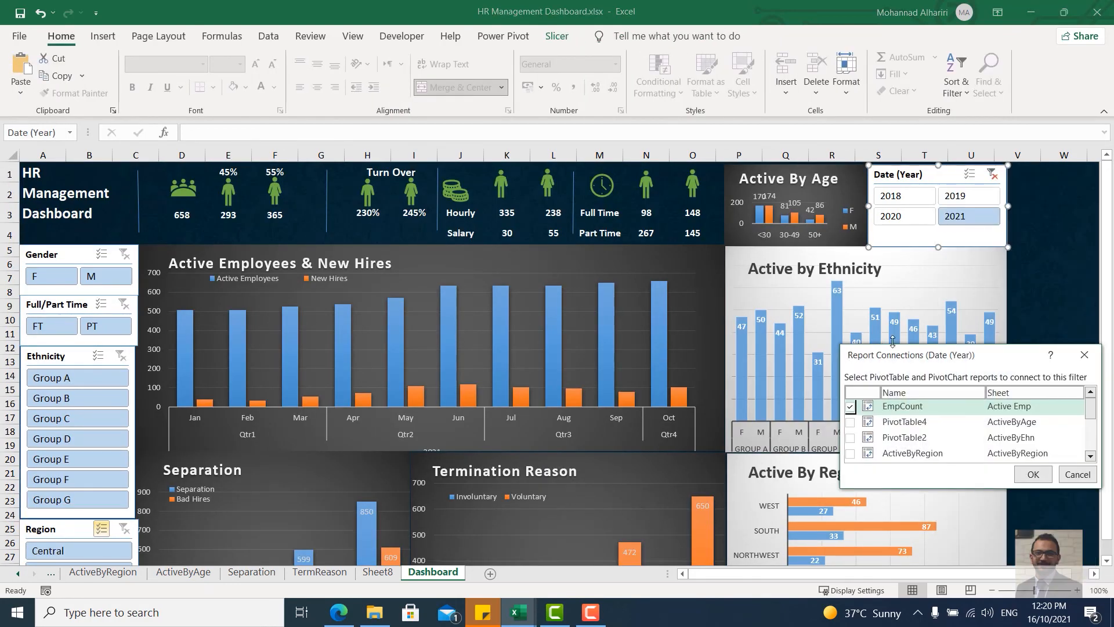
pyautogui.moveTo(916, 358); pyautogui.dragTo(578, 173)
pyautogui.moveTo(756, 300); pyautogui.dragTo(864, 437)
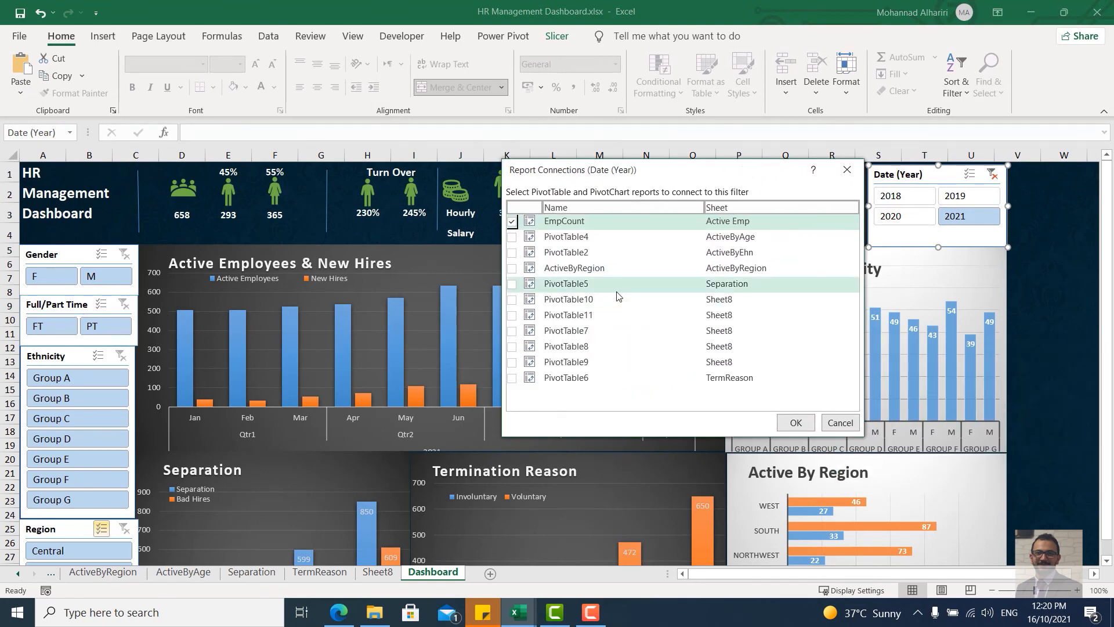
pyautogui.click(512, 238)
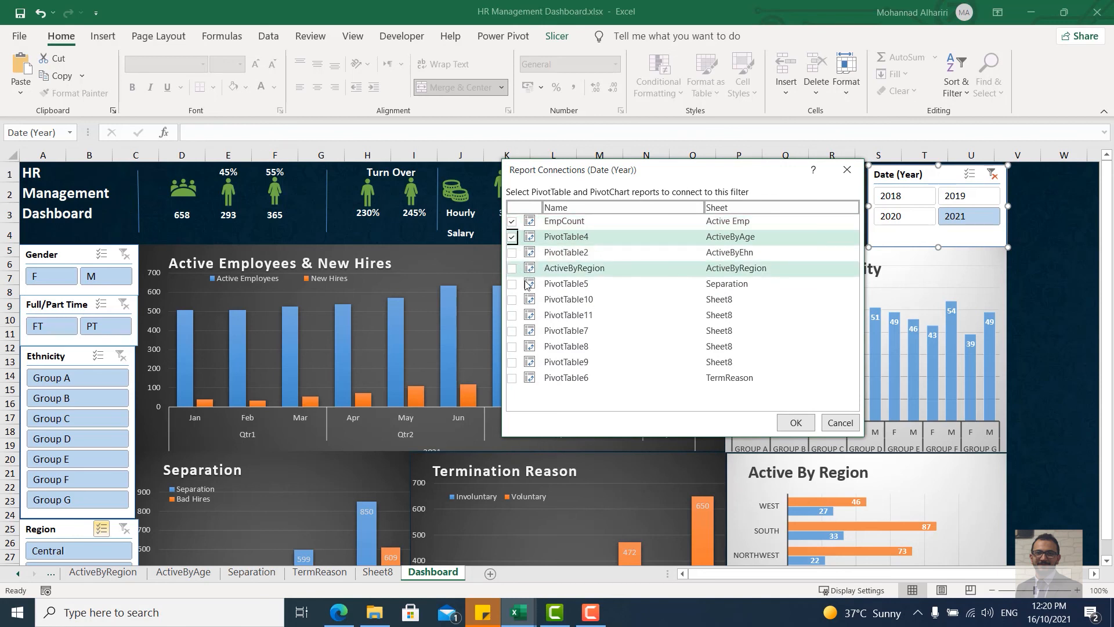
pyautogui.click(511, 269)
pyautogui.click(512, 253)
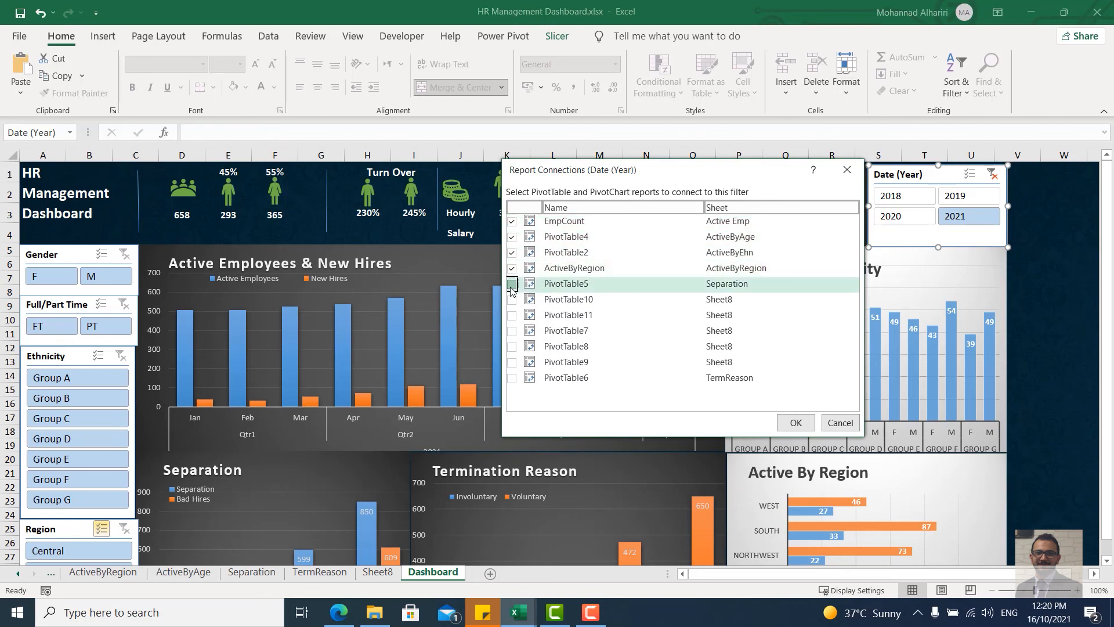
pyautogui.click(512, 284)
pyautogui.click(512, 315)
pyautogui.click(511, 331)
pyautogui.click(511, 346)
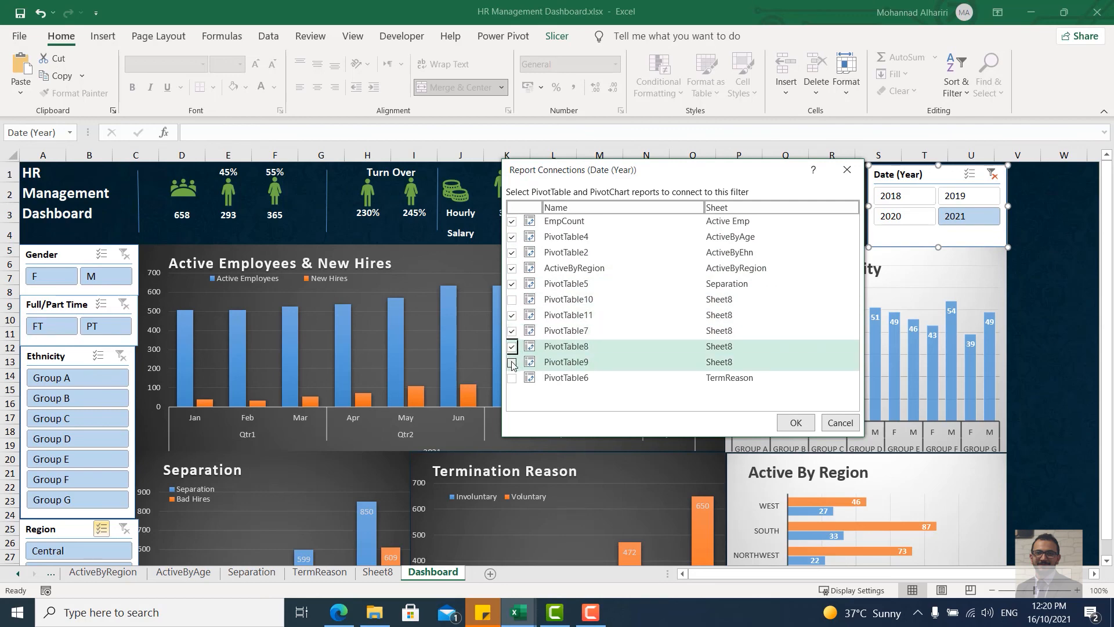
pyautogui.click(512, 363)
pyautogui.click(512, 378)
pyautogui.click(795, 423)
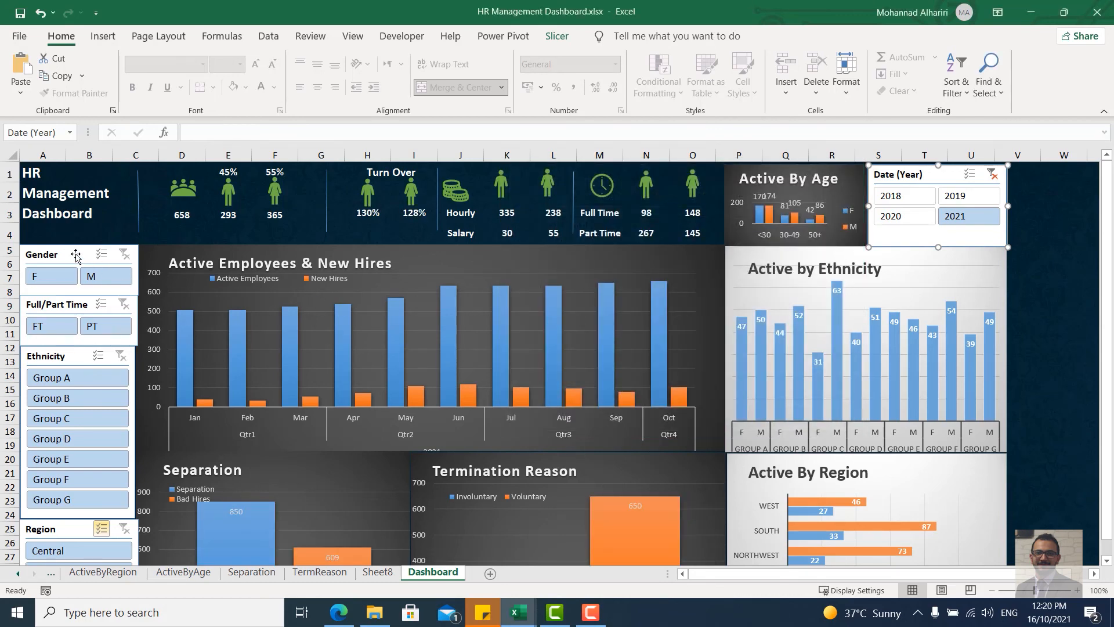
# Step: Connect the Gender slicer to all the listed PivotTable reports, from EmpCount through PivotTable6
pyautogui.rightClick(77, 273)
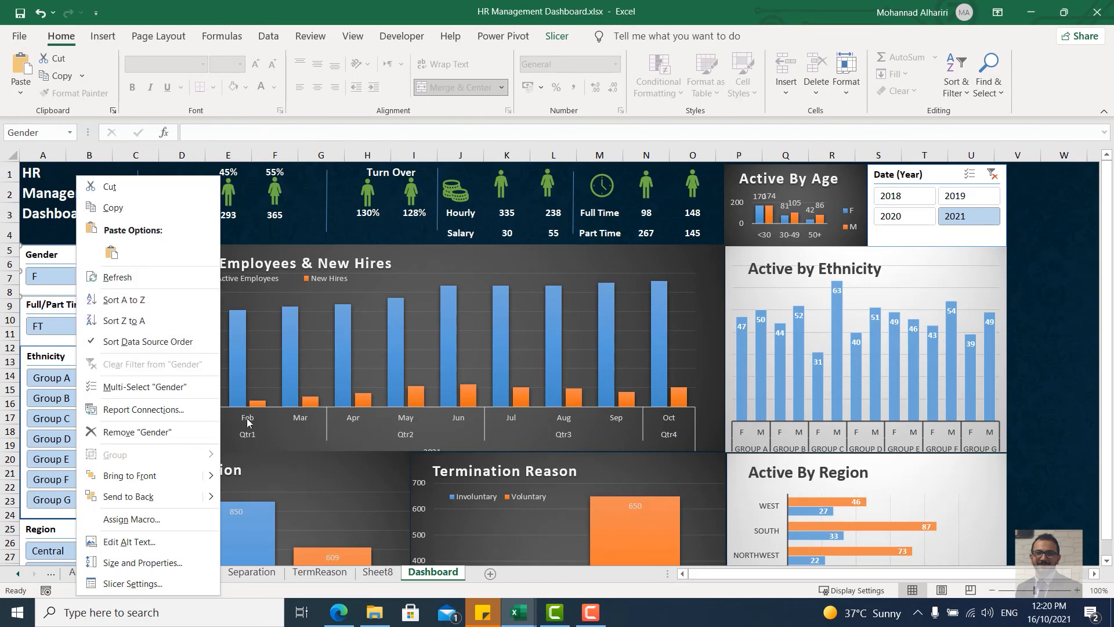
pyautogui.click(143, 409)
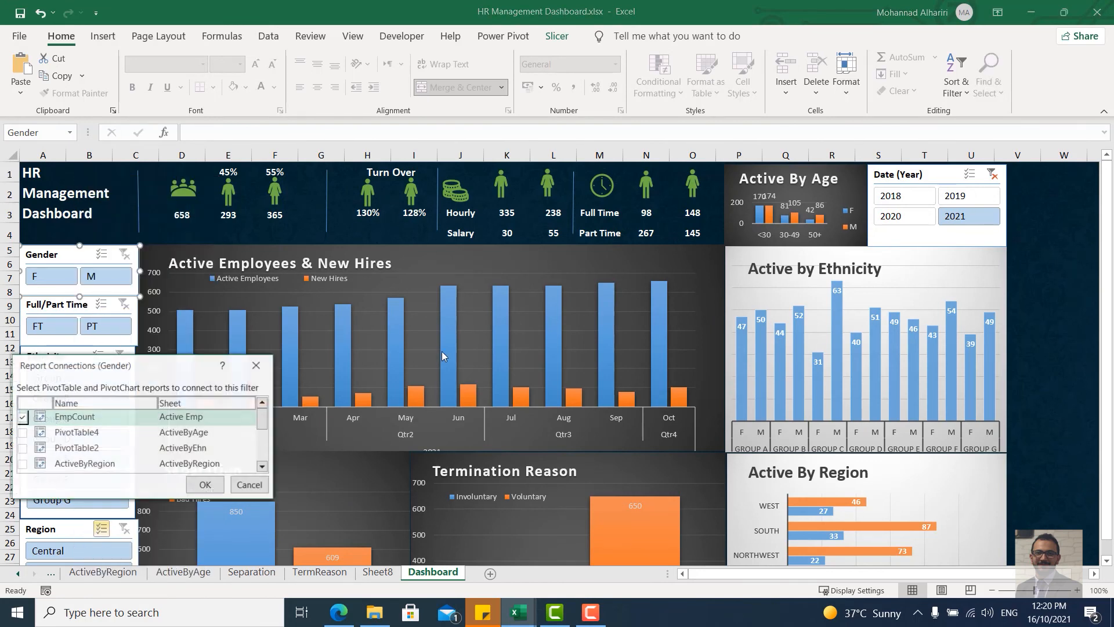
pyautogui.moveTo(180, 366); pyautogui.dragTo(471, 250)
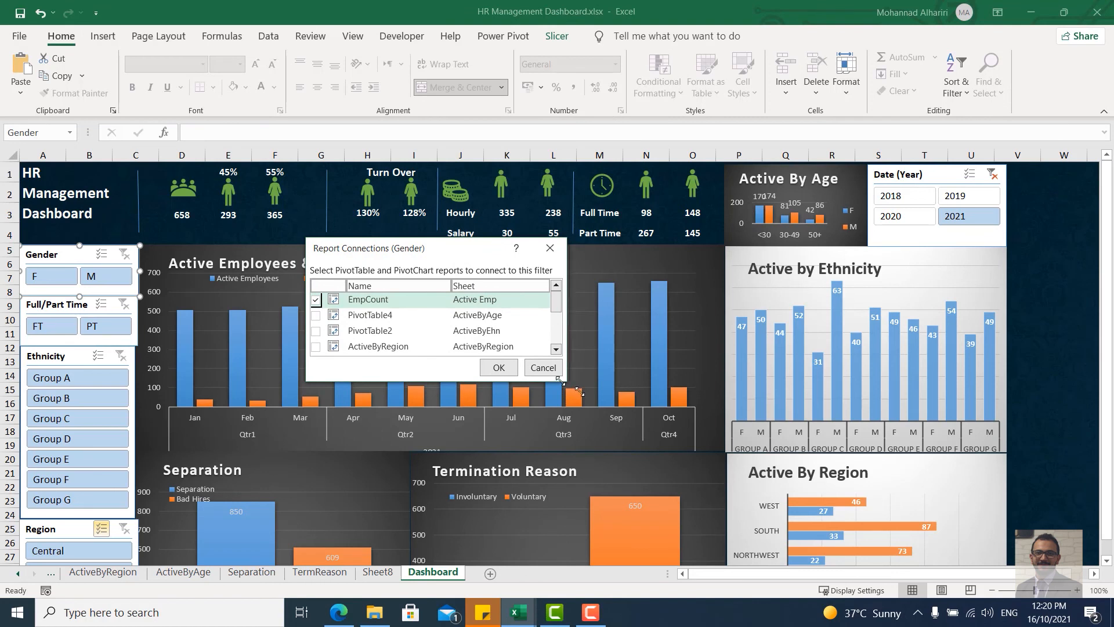
pyautogui.moveTo(567, 382); pyautogui.dragTo(727, 524)
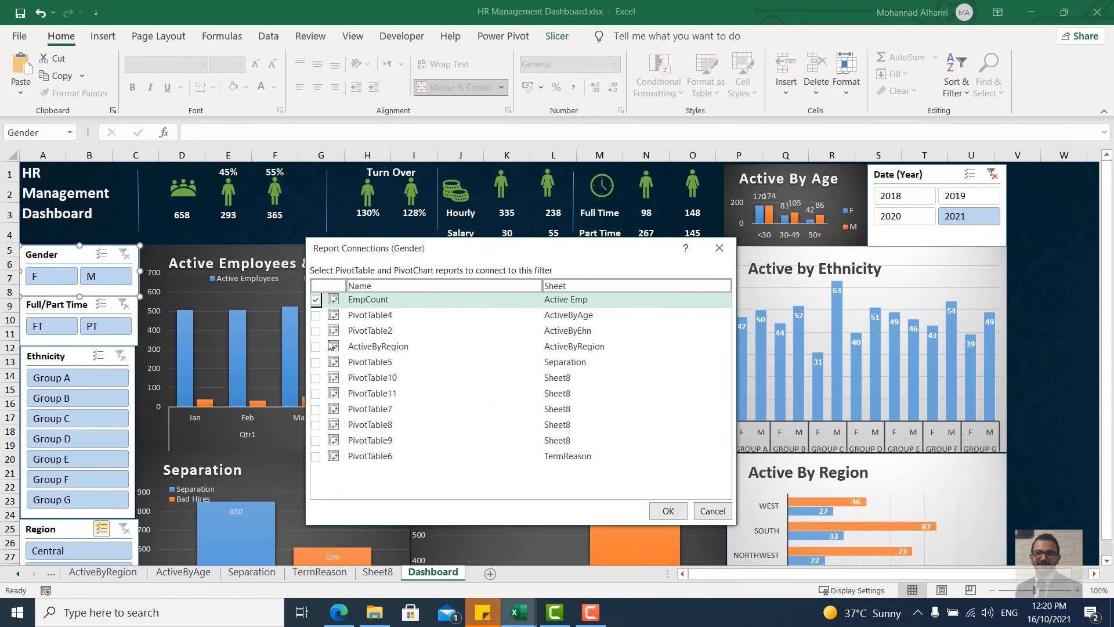
pyautogui.click(316, 315)
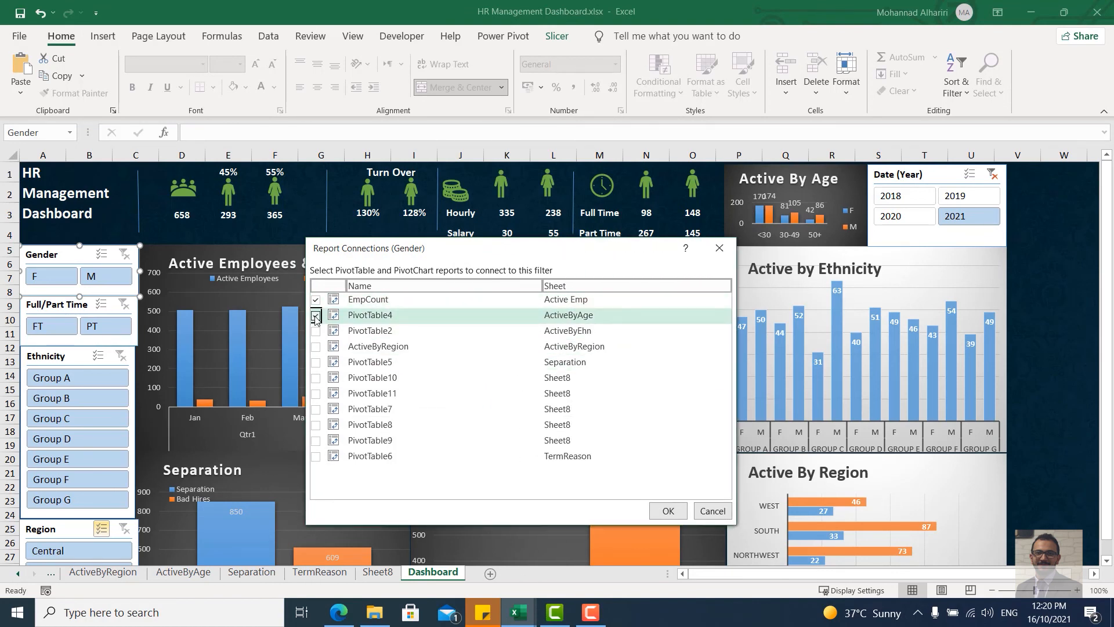
pyautogui.press('Down')
pyautogui.press('space')
pyautogui.press('Down')
pyautogui.press('Up')
pyautogui.press('Down')
pyautogui.press('space')
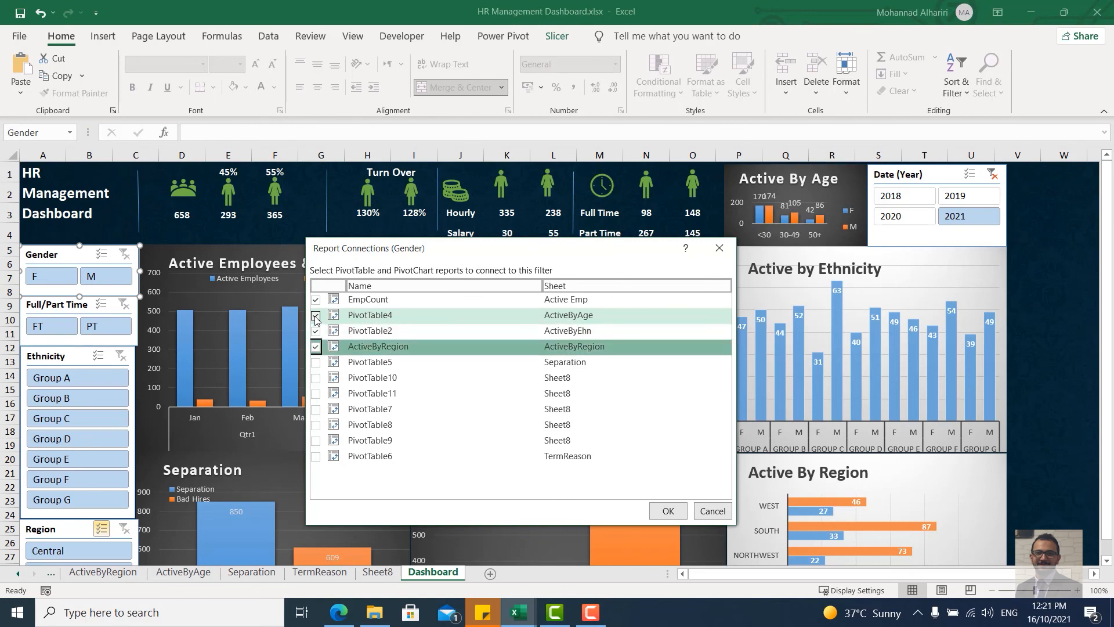
pyautogui.press('Down')
pyautogui.press('space')
pyautogui.press('Down')
pyautogui.press('space')
pyautogui.press('Down')
pyautogui.press('space')
pyautogui.press('Down')
pyautogui.press('space')
pyautogui.press('Down')
pyautogui.press('space')
pyautogui.press('Down')
pyautogui.press('space')
pyautogui.press('Down')
pyautogui.press('space')
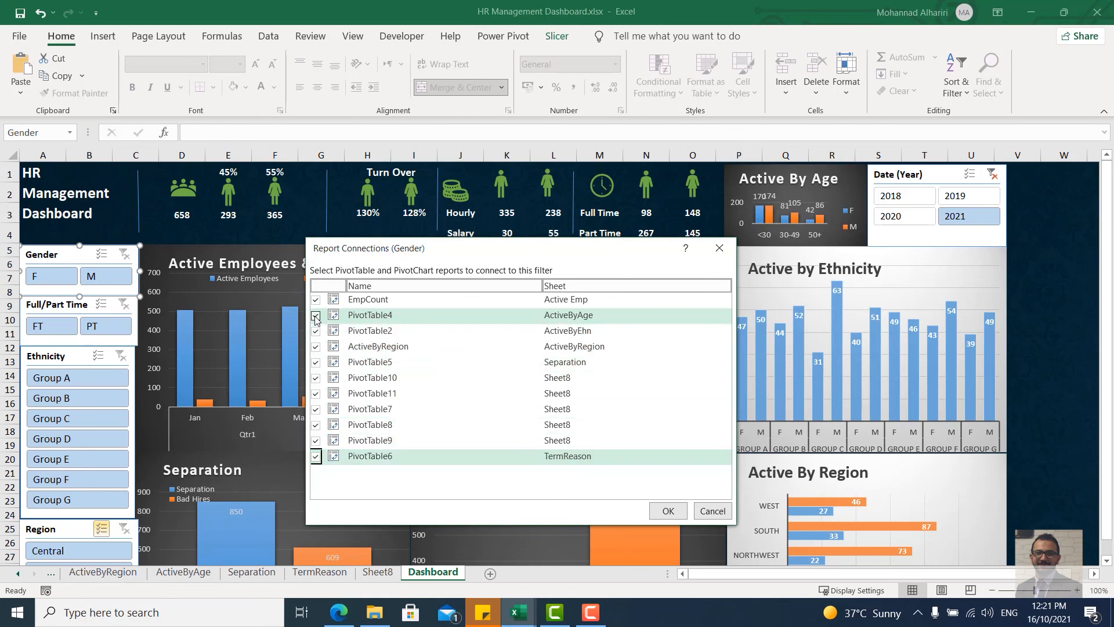
pyautogui.click(667, 511)
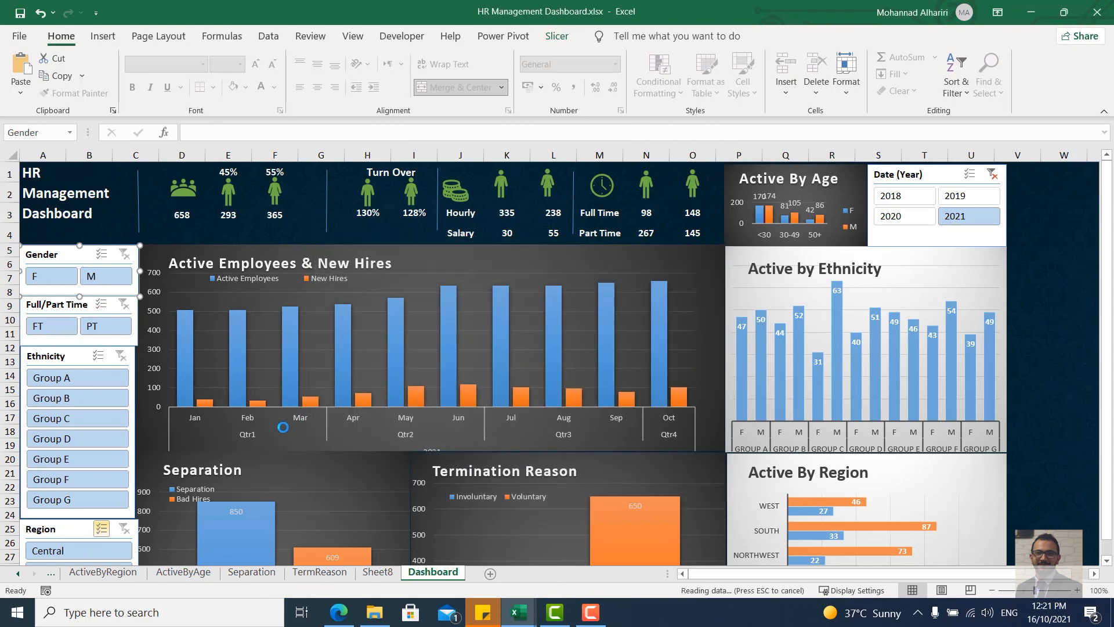
# Step: Connect the Ethnicity slicer to all the listed PivotTable reports, from EmpCount through PivotTable6
pyautogui.rightClick(72, 355)
pyautogui.click(162, 410)
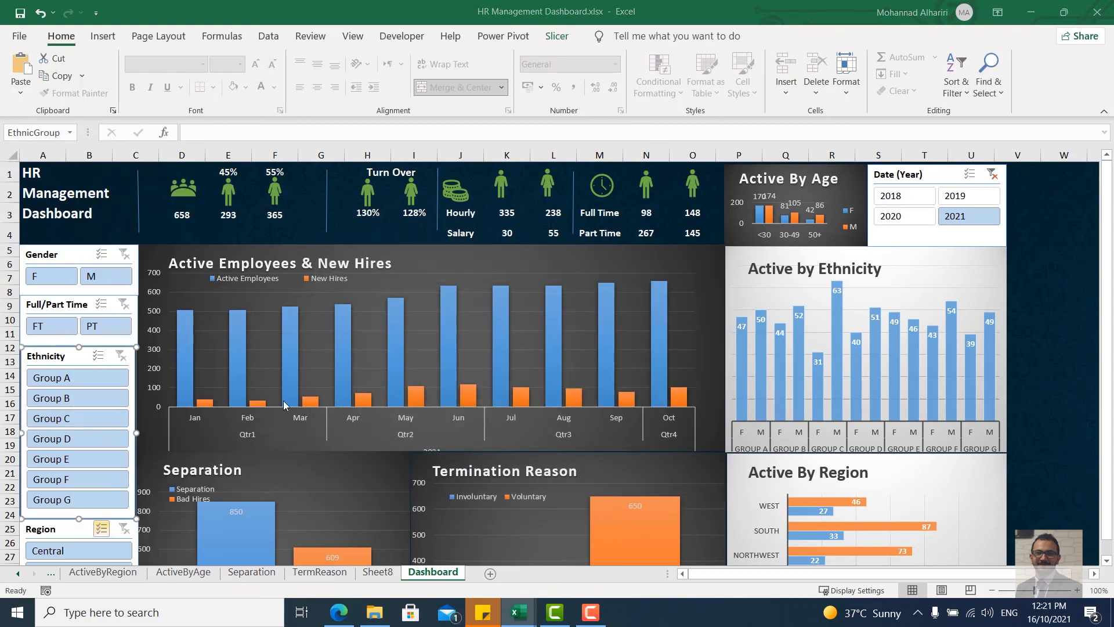
pyautogui.moveTo(195, 367); pyautogui.dragTo(514, 225)
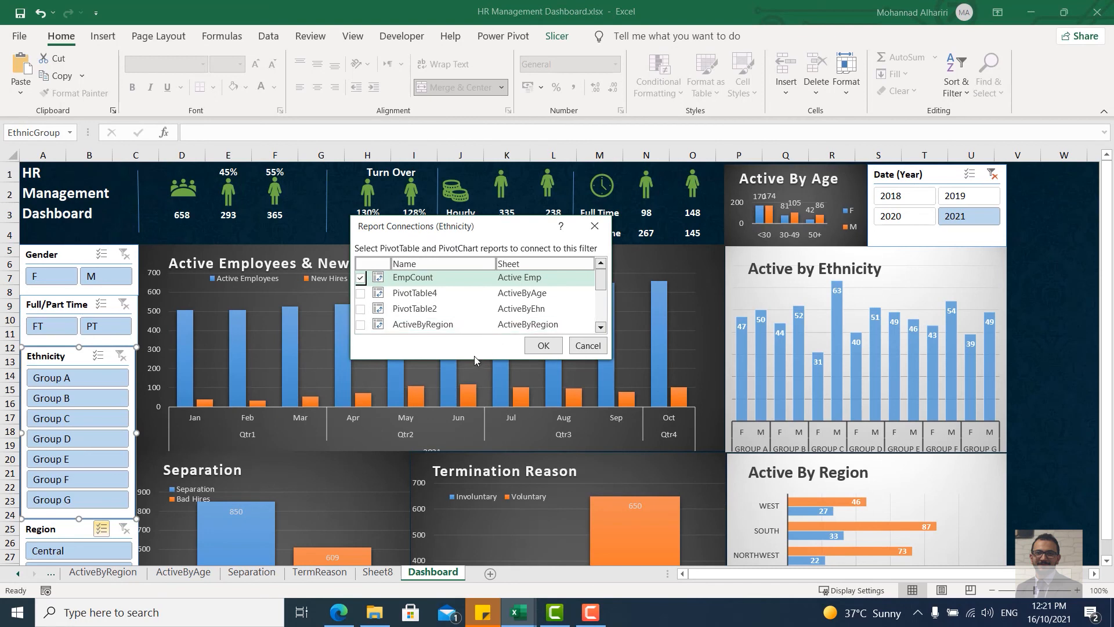
pyautogui.moveTo(475, 357); pyautogui.dragTo(475, 518)
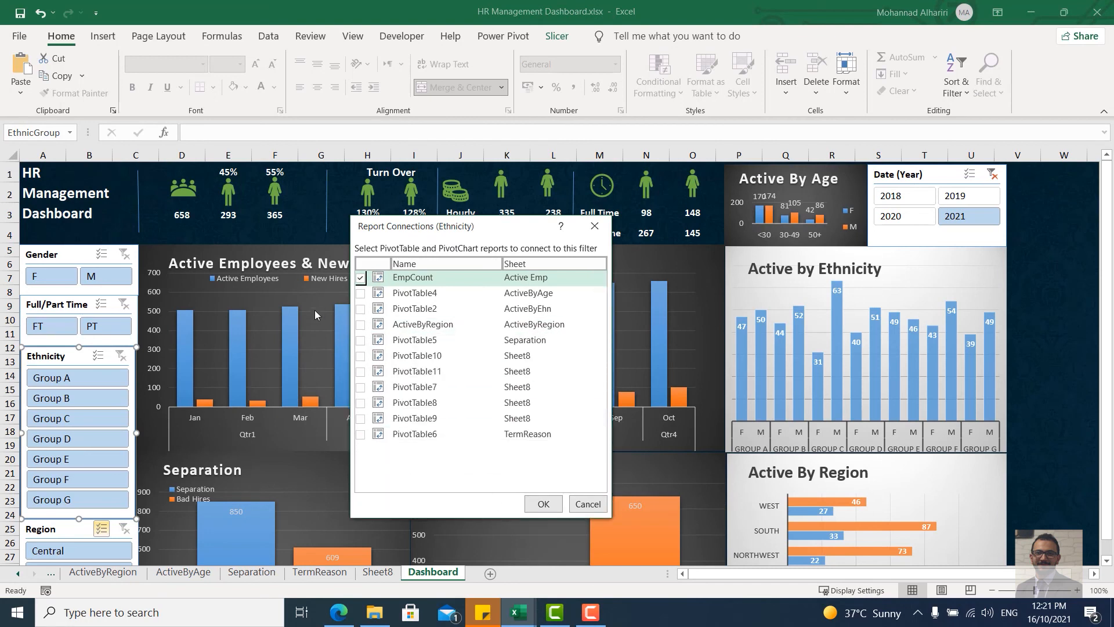
pyautogui.click(361, 294)
pyautogui.press('Down')
pyautogui.press('Down')
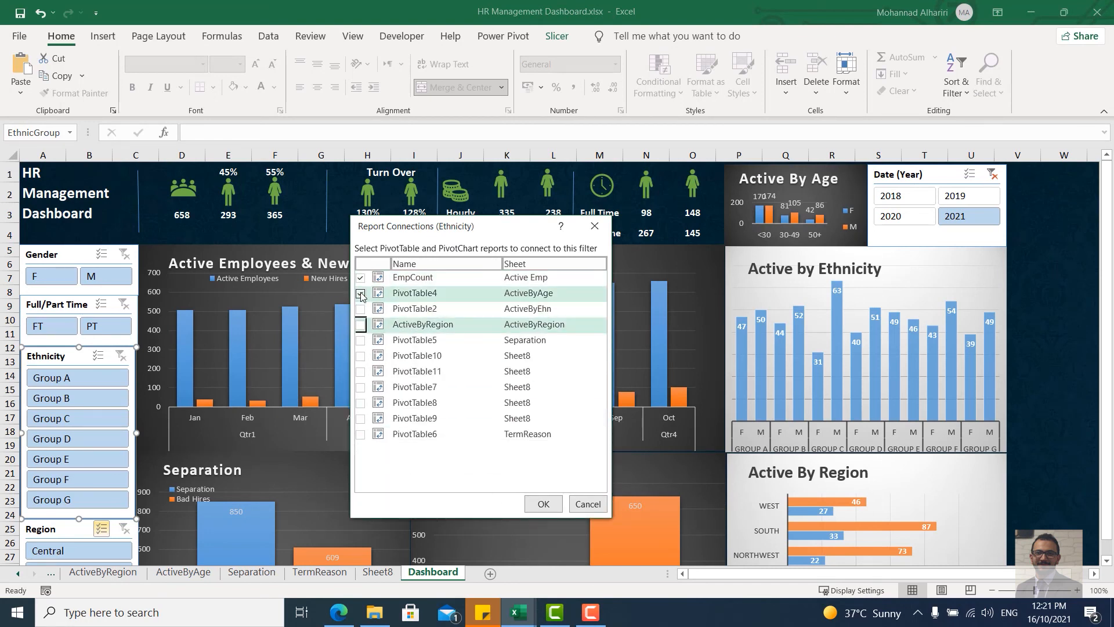
pyautogui.press('Down')
pyautogui.press('Down')
pyautogui.press('space')
pyautogui.press('Down')
pyautogui.press('space')
pyautogui.press('Up')
pyautogui.press('Up')
pyautogui.press('Up')
pyautogui.press('Up')
pyautogui.press('space')
pyautogui.press('Down')
pyautogui.press('space')
pyautogui.press('Down')
pyautogui.press('space')
pyautogui.press('Down')
pyautogui.press('Down')
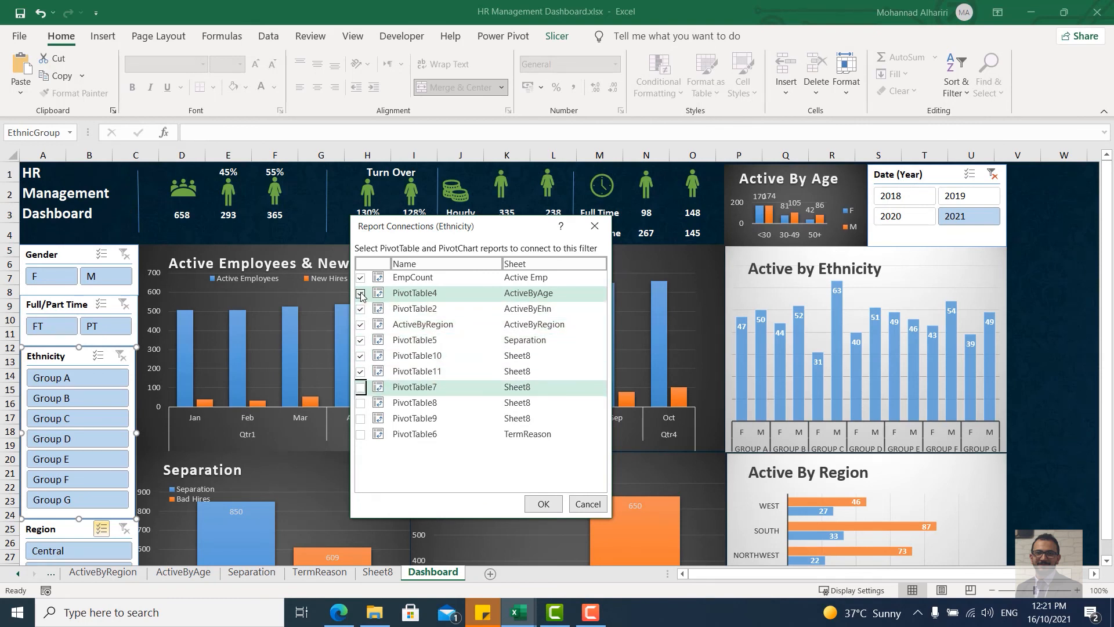
pyautogui.press('space')
pyautogui.press('Down')
pyautogui.press('space')
pyautogui.press('Down')
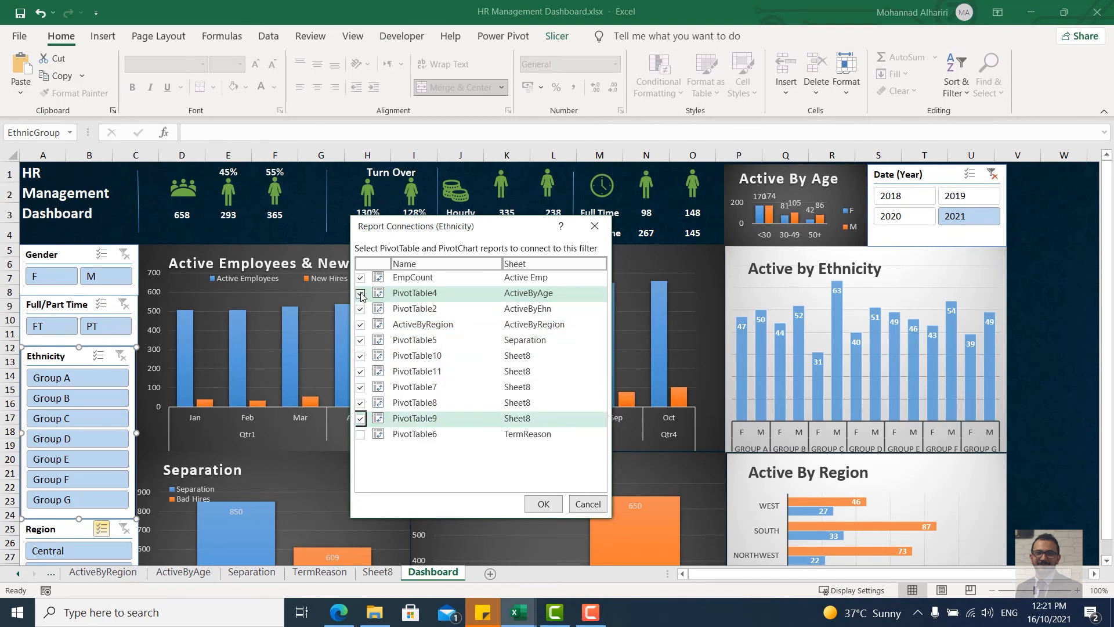
pyautogui.press('Down')
pyautogui.press('space')
pyautogui.click(543, 504)
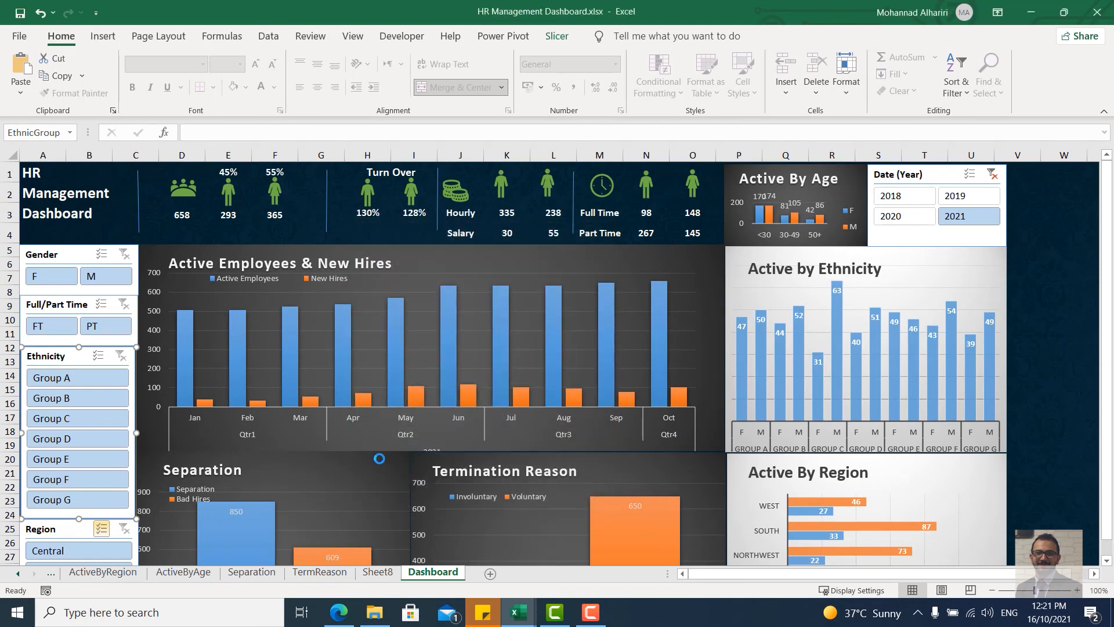
# Step: Connect the Region slicer to all the listed PivotTable reports, from EmpCount through PivotTable6
pyautogui.scroll(-1, 75, 527)
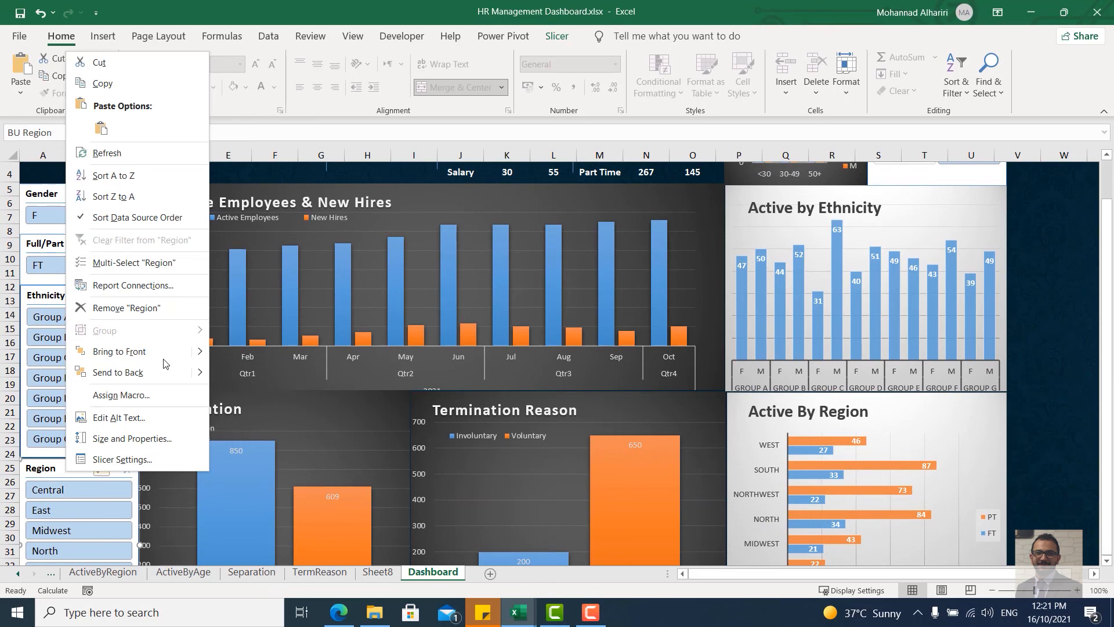
pyautogui.click(136, 286)
pyautogui.moveTo(177, 253); pyautogui.dragTo(411, 172)
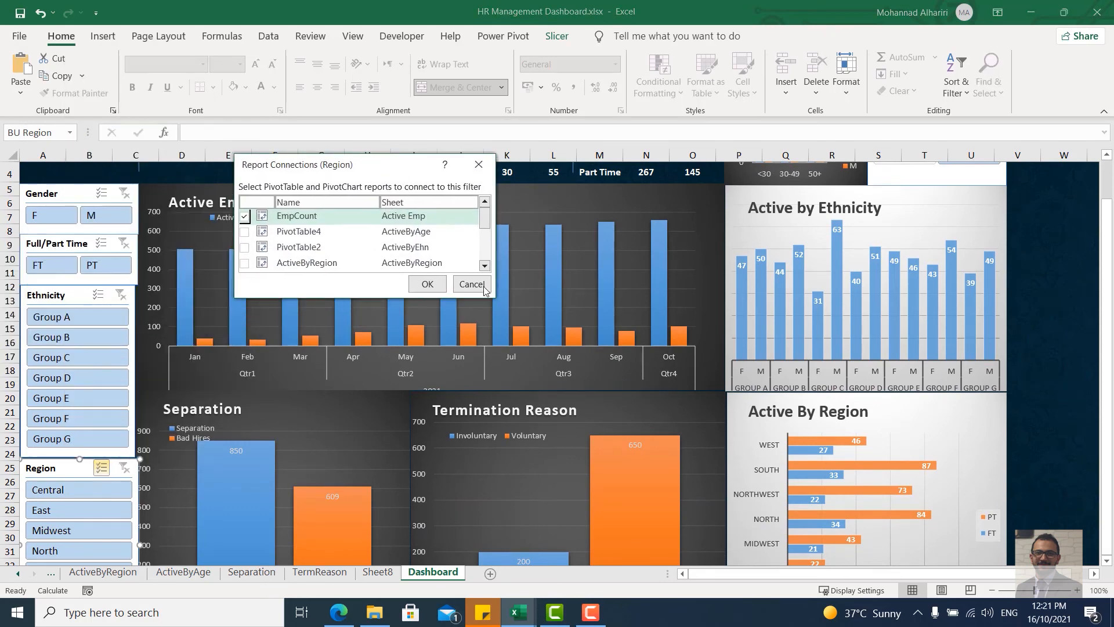
pyautogui.moveTo(494, 296); pyautogui.dragTo(610, 427)
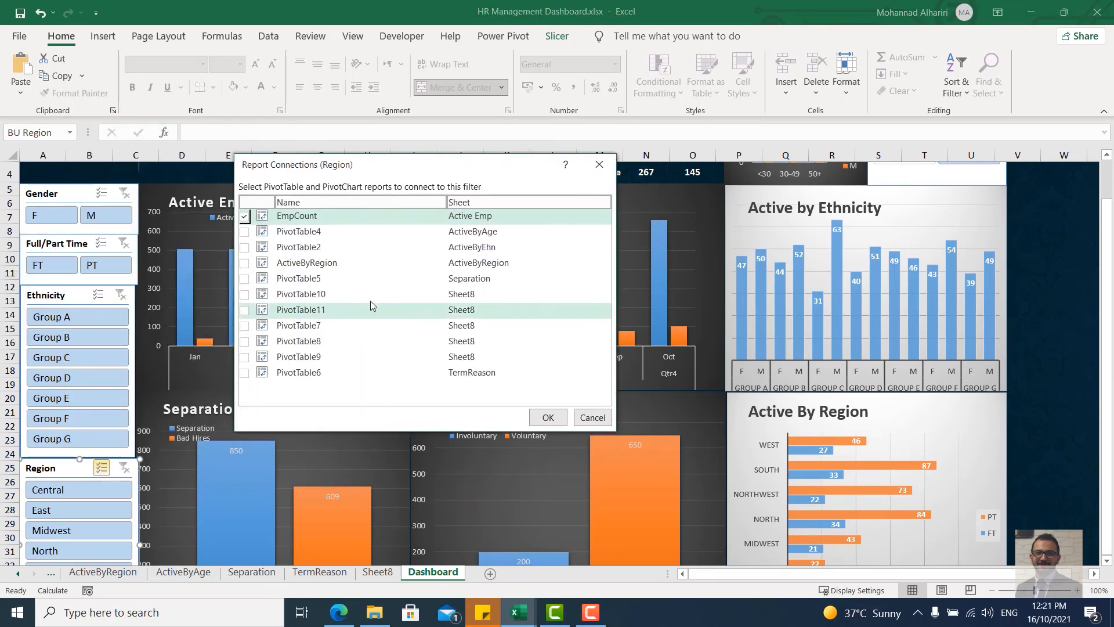
pyautogui.click(244, 232)
pyautogui.click(243, 247)
pyautogui.press('space')
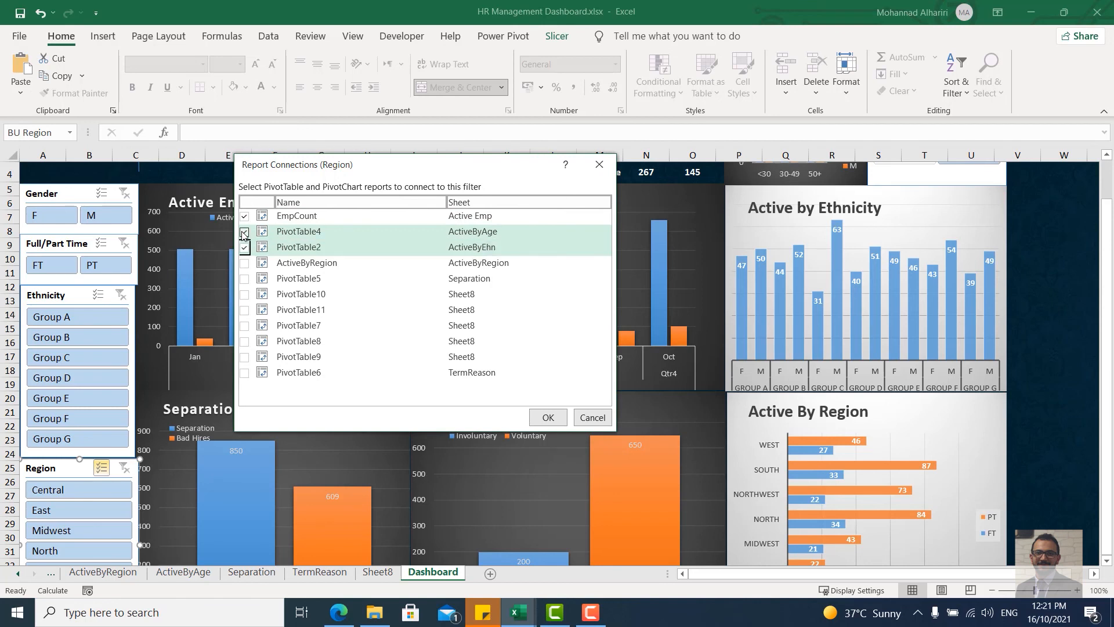
pyautogui.press('Down')
pyautogui.press('Down')
pyautogui.press('space')
pyautogui.press('Up')
pyautogui.press('space')
pyautogui.press('Down')
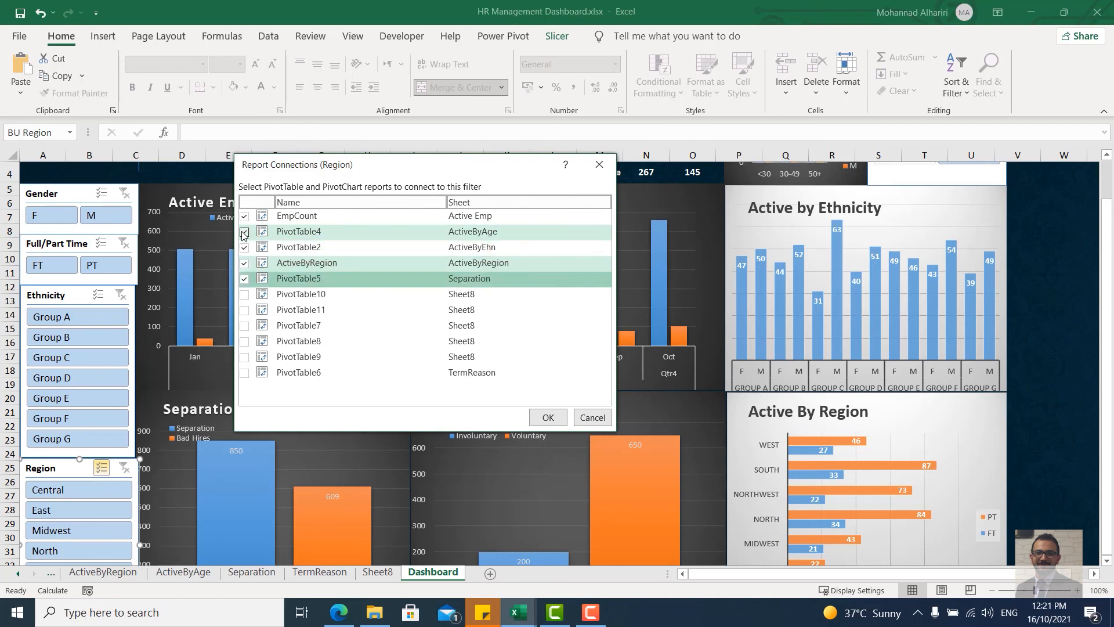
pyautogui.press('Down')
pyautogui.press('space')
pyautogui.press('Down')
pyautogui.press('space')
pyautogui.press('Down')
pyautogui.press('space')
pyautogui.press('Down')
pyautogui.press('space')
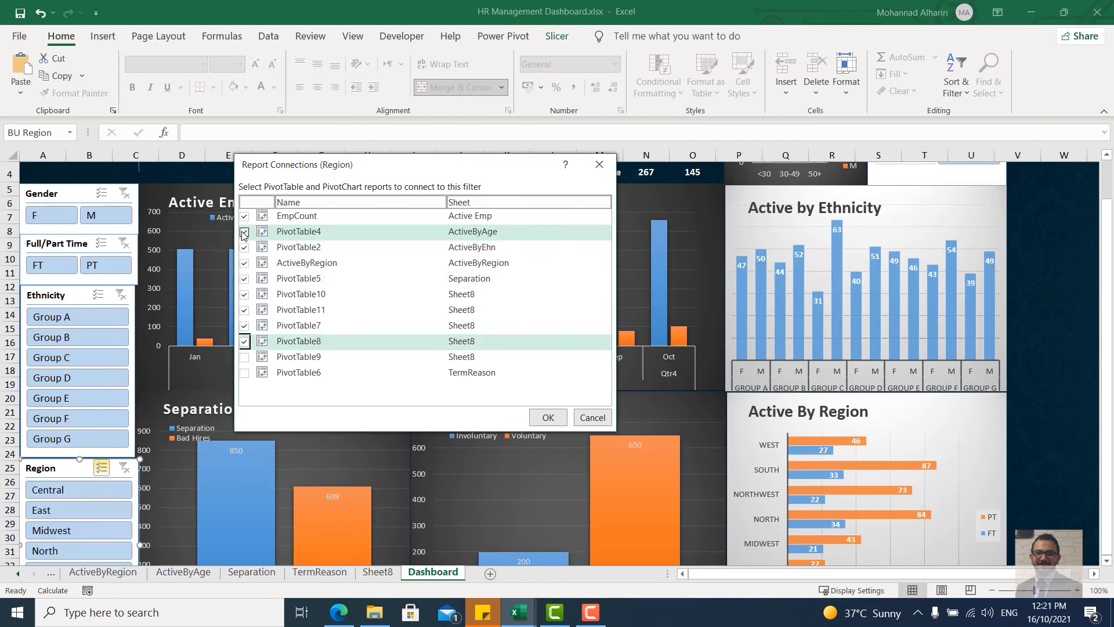
pyautogui.press('Down')
pyautogui.press('Down')
pyautogui.press('space')
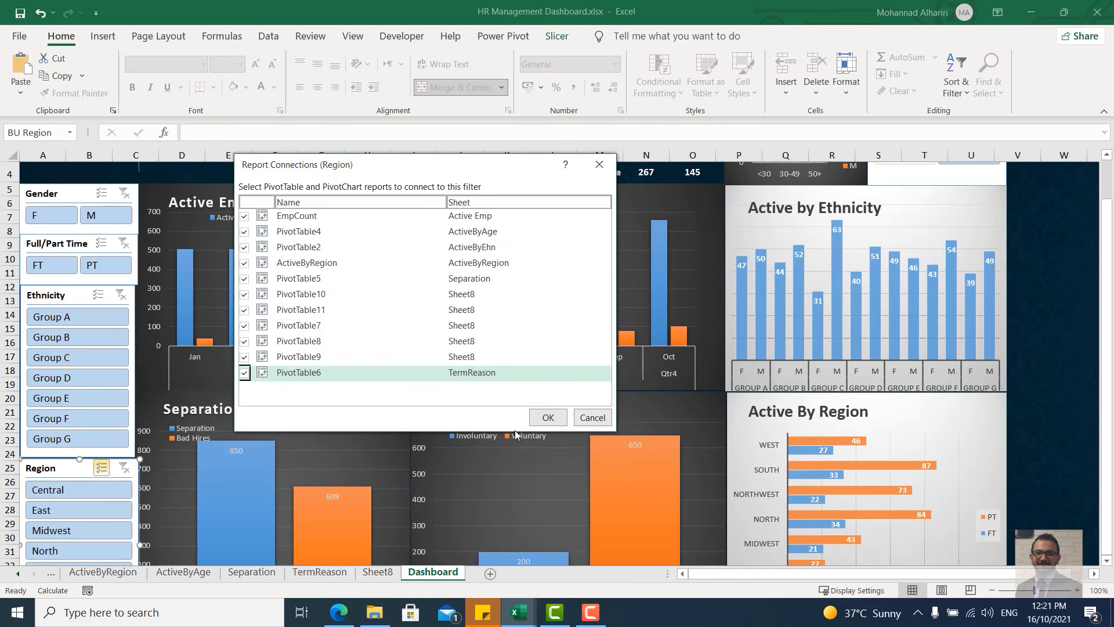
pyautogui.click(546, 417)
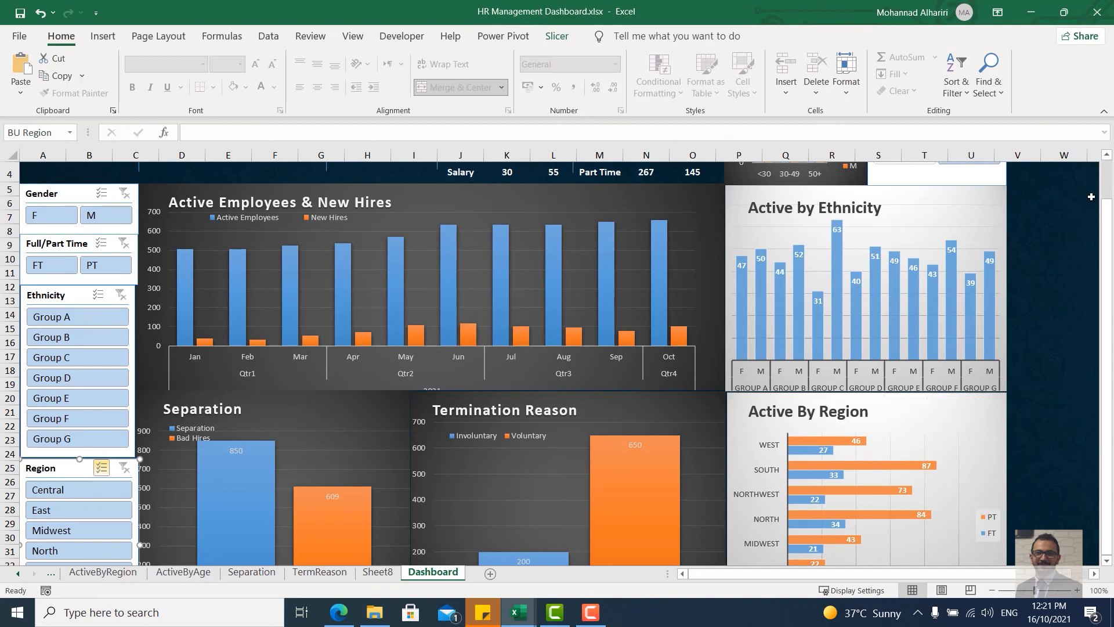
# Step: Filter the dashboard with the slicers to year 2019, gender M and ethnicity Group A
pyautogui.scroll(1, 1107, 184)
pyautogui.scroll(1, 1107, 184)
pyautogui.click(946, 195)
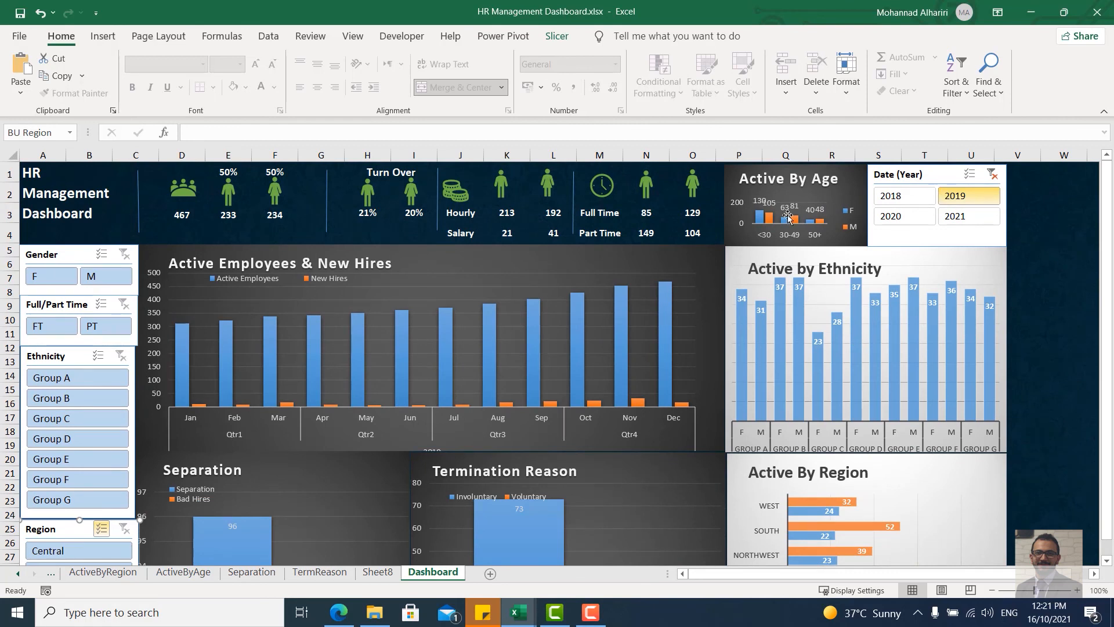
pyautogui.click(105, 277)
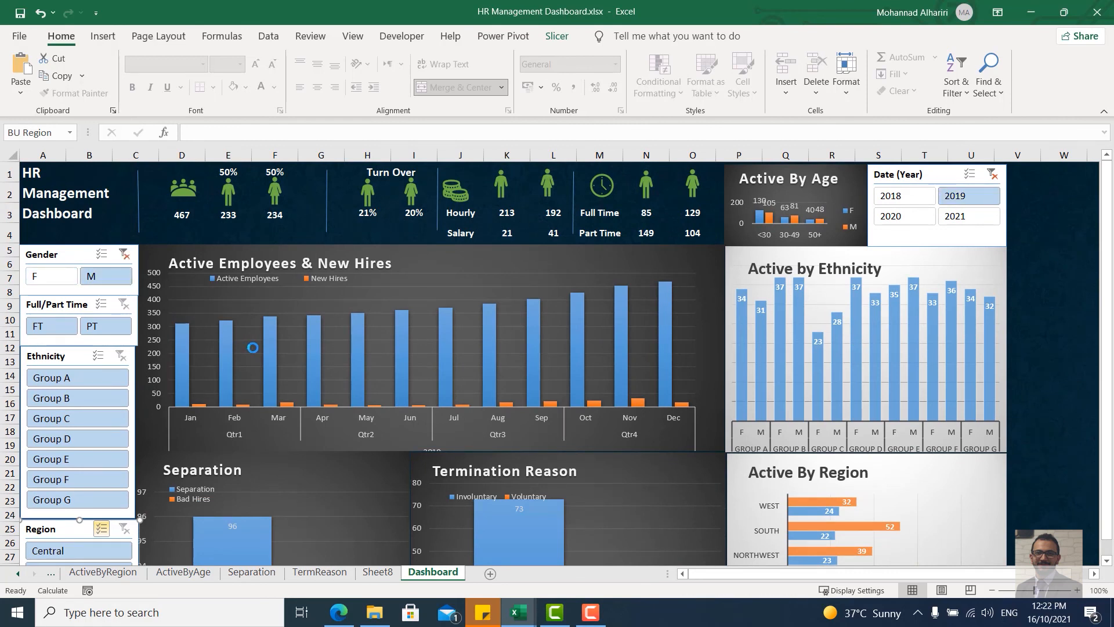
pyautogui.click(99, 382)
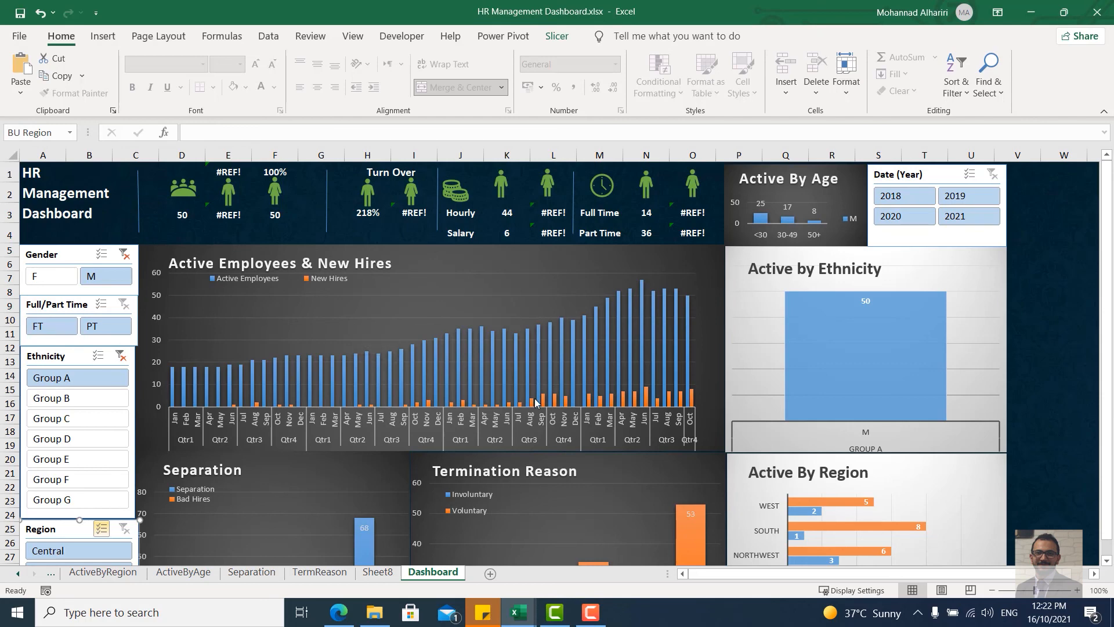
# Step: Switch to File Explorer and copy 202111.csv and 202112.csv from the HR files folder into its HR Data subfolder
pyautogui.click(367, 622)
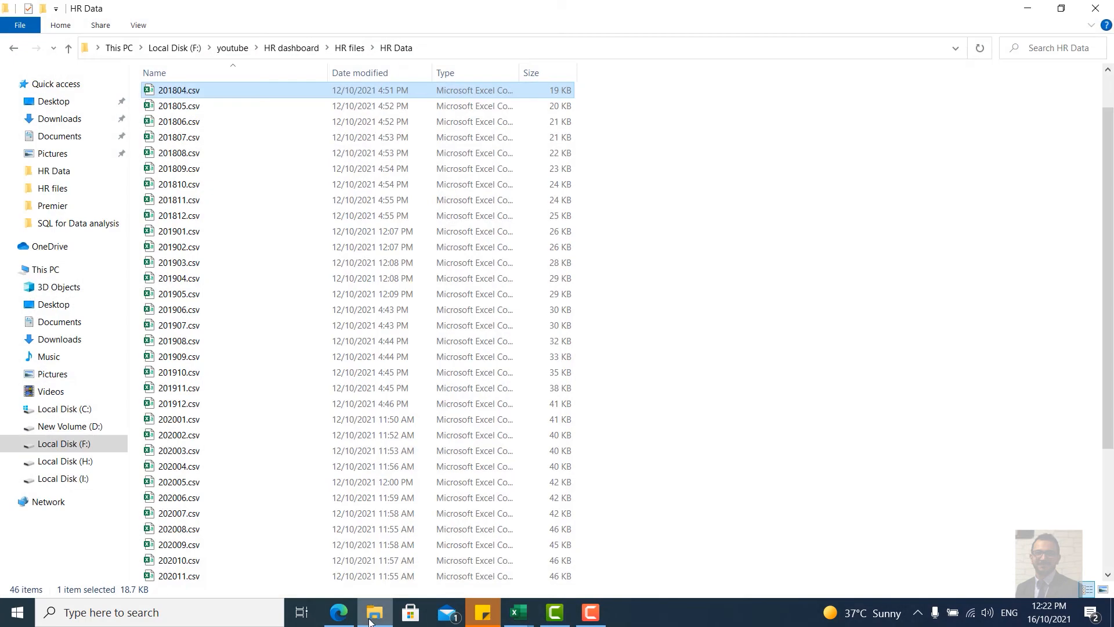
pyautogui.click(69, 50)
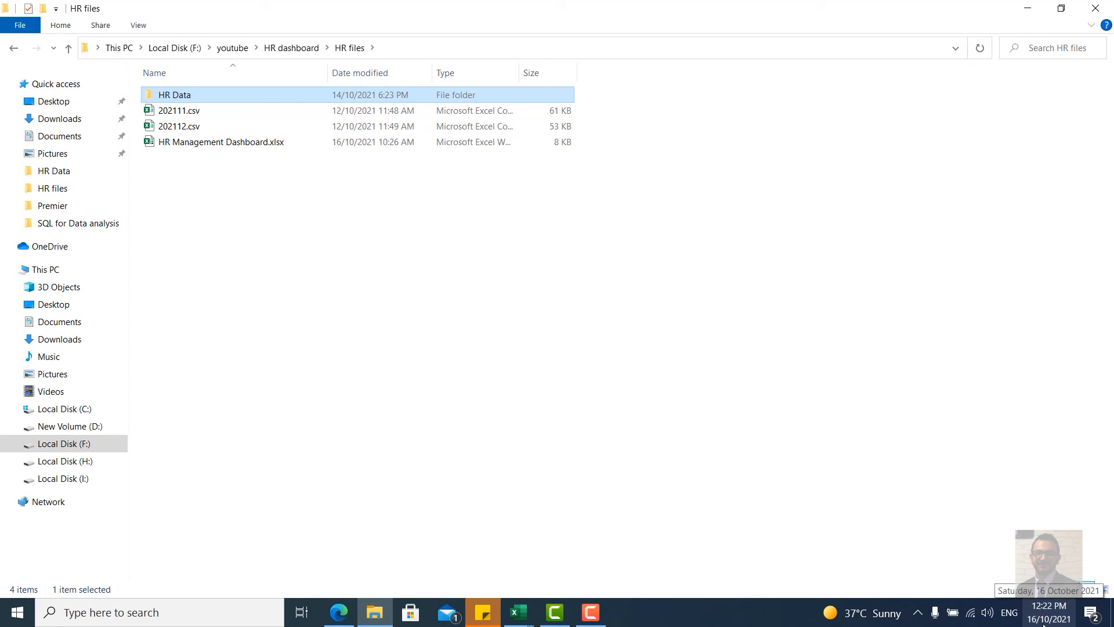
pyautogui.click(183, 112)
pyautogui.keyDown('ctrl'); pyautogui.click(156, 123); pyautogui.keyUp('ctrl')
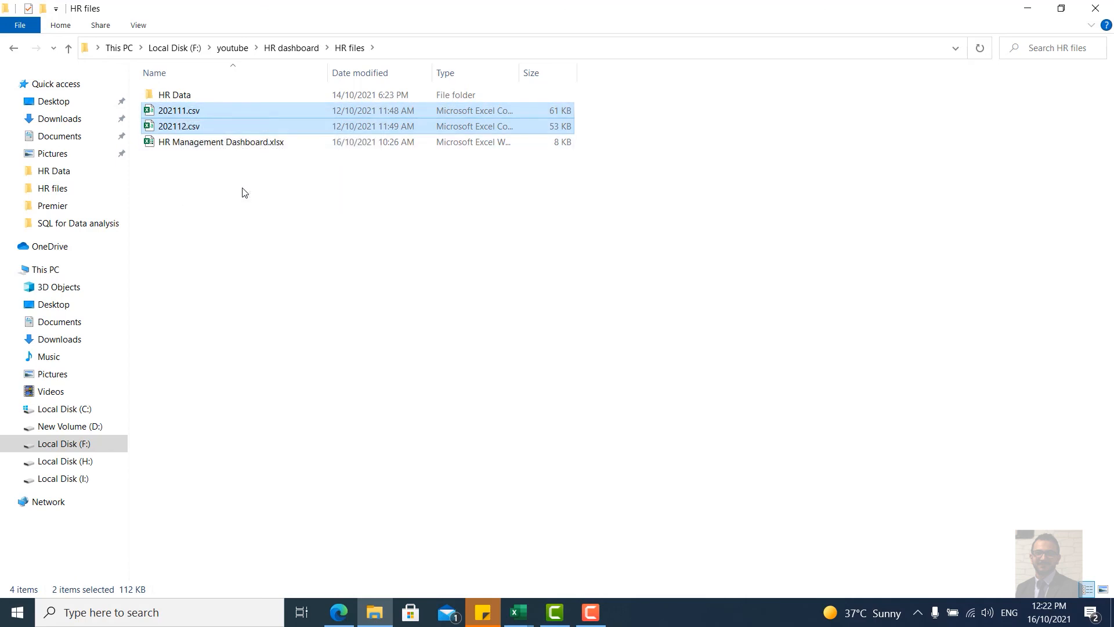
pyautogui.doubleClick(179, 95)
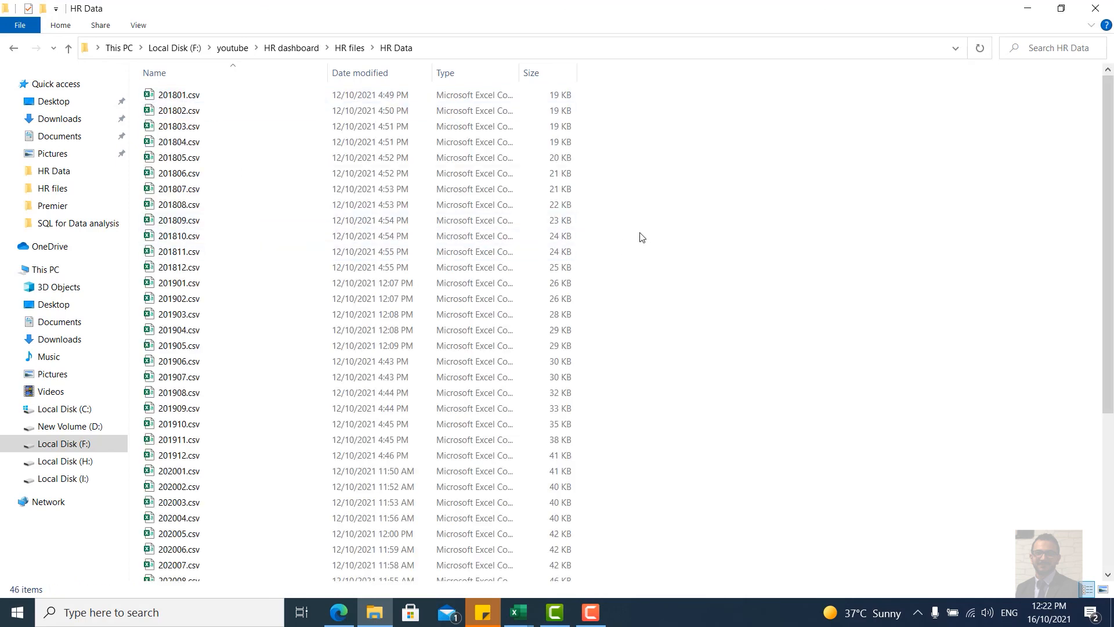
pyautogui.hotkey('ctrl', 'v')
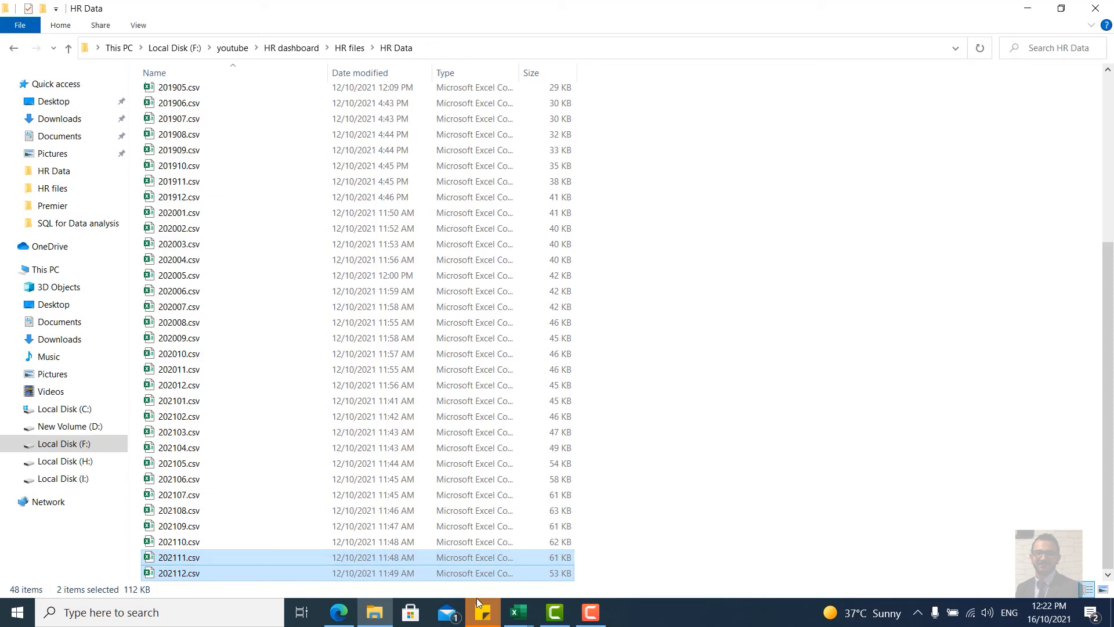
# Step: Switch back to the Excel dashboard and clear the Gender and Ethnicity slicer filters
pyautogui.moveTo(518, 618)
pyautogui.click(506, 565)
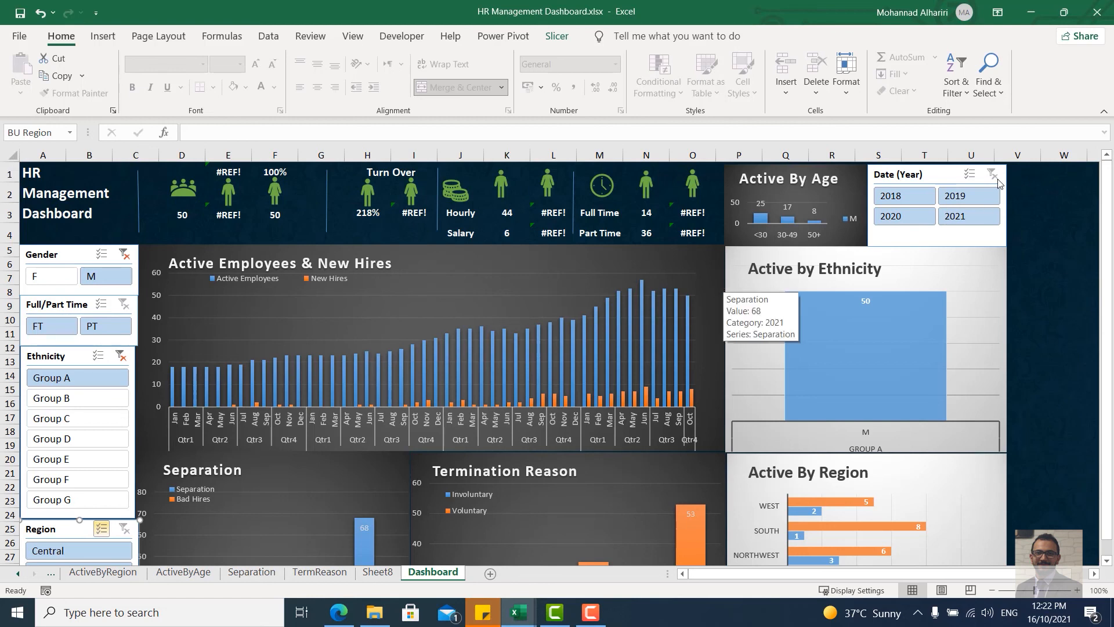
pyautogui.click(124, 254)
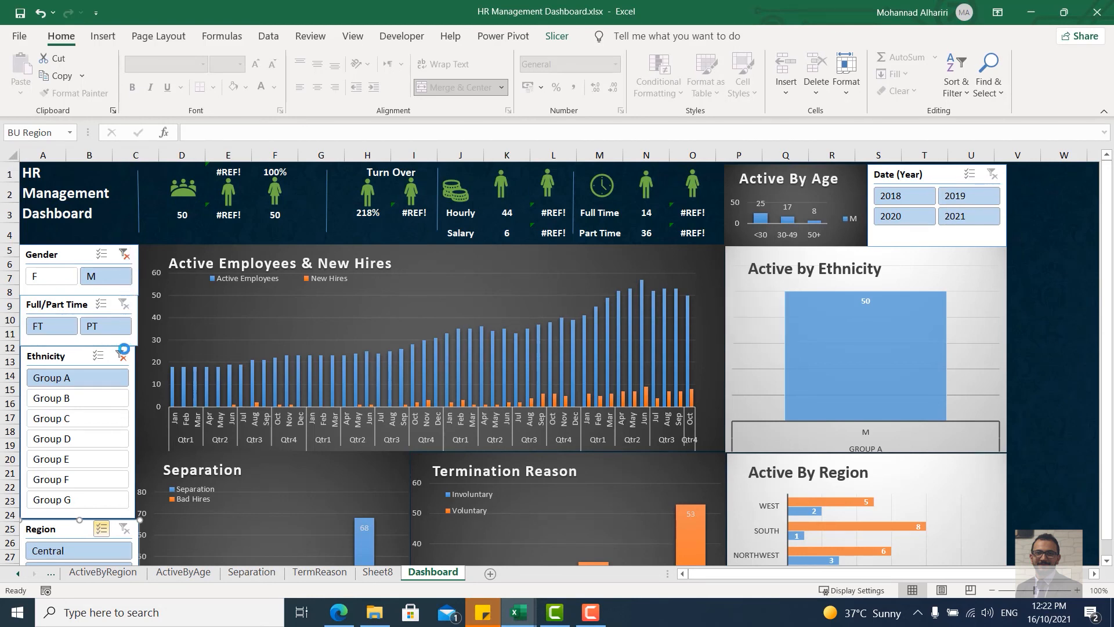
pyautogui.click(121, 355)
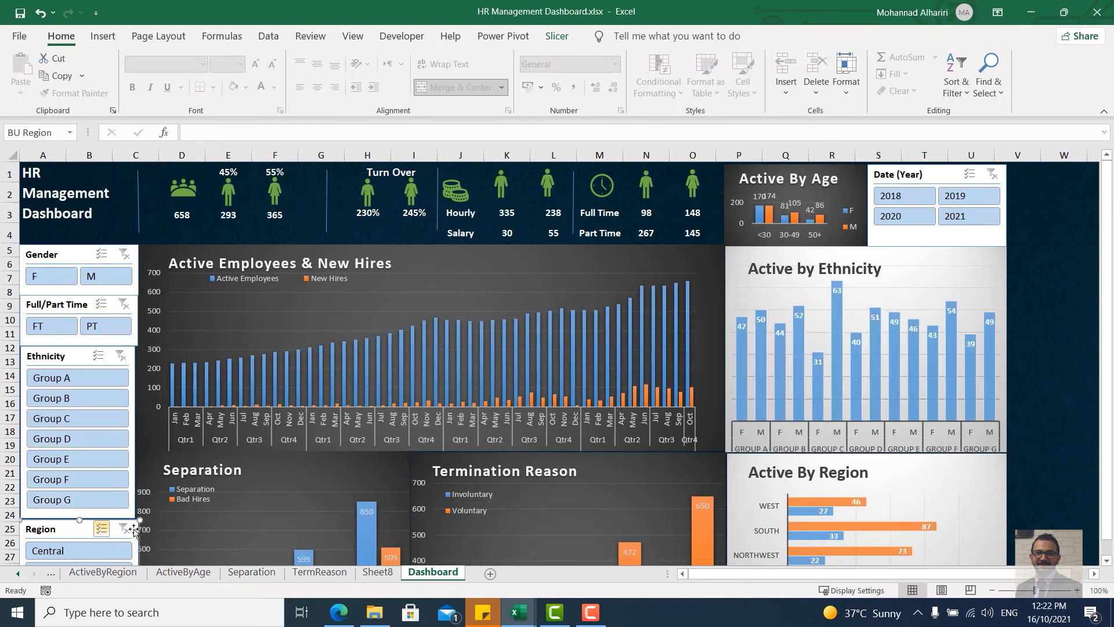
# Step: Refresh all the workbook's data connections to load the newly added monthly CSV files
pyautogui.click(268, 38)
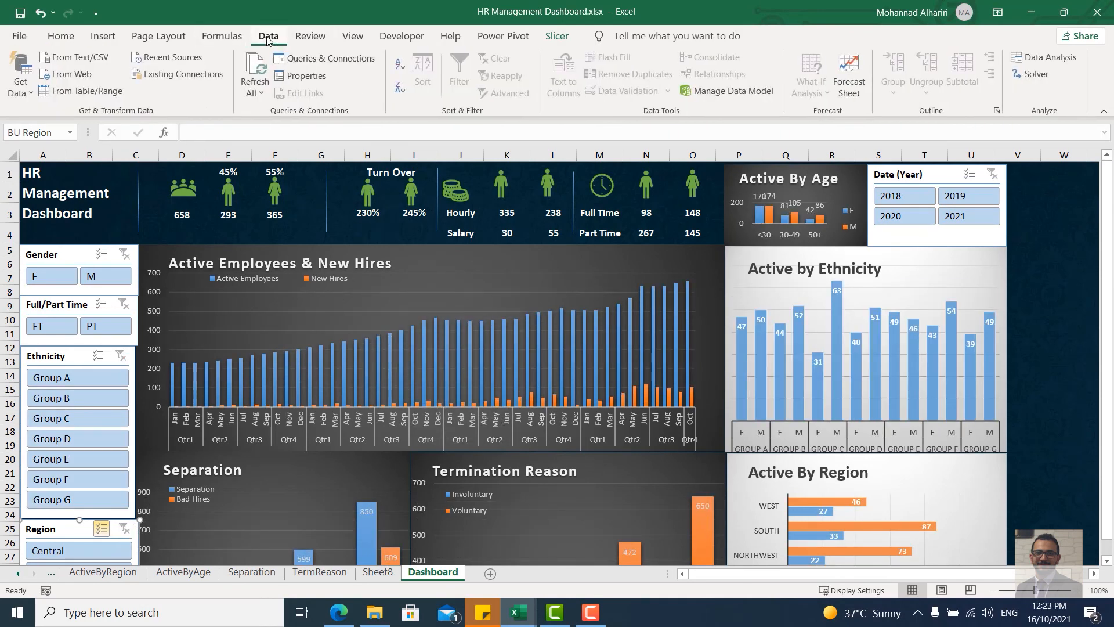
pyautogui.click(255, 94)
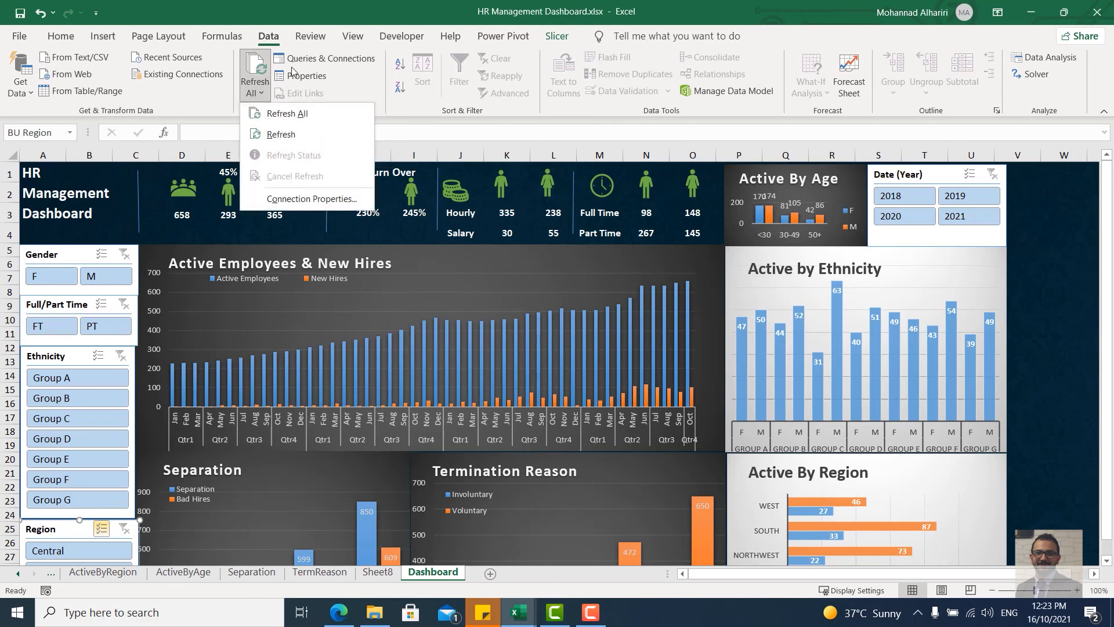
pyautogui.click(284, 114)
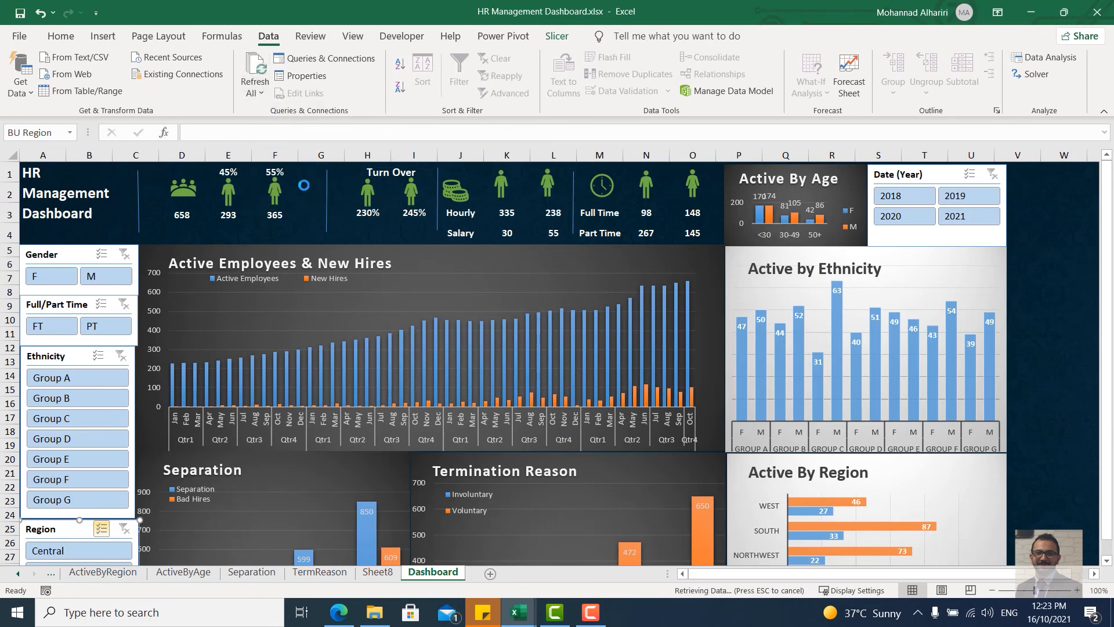